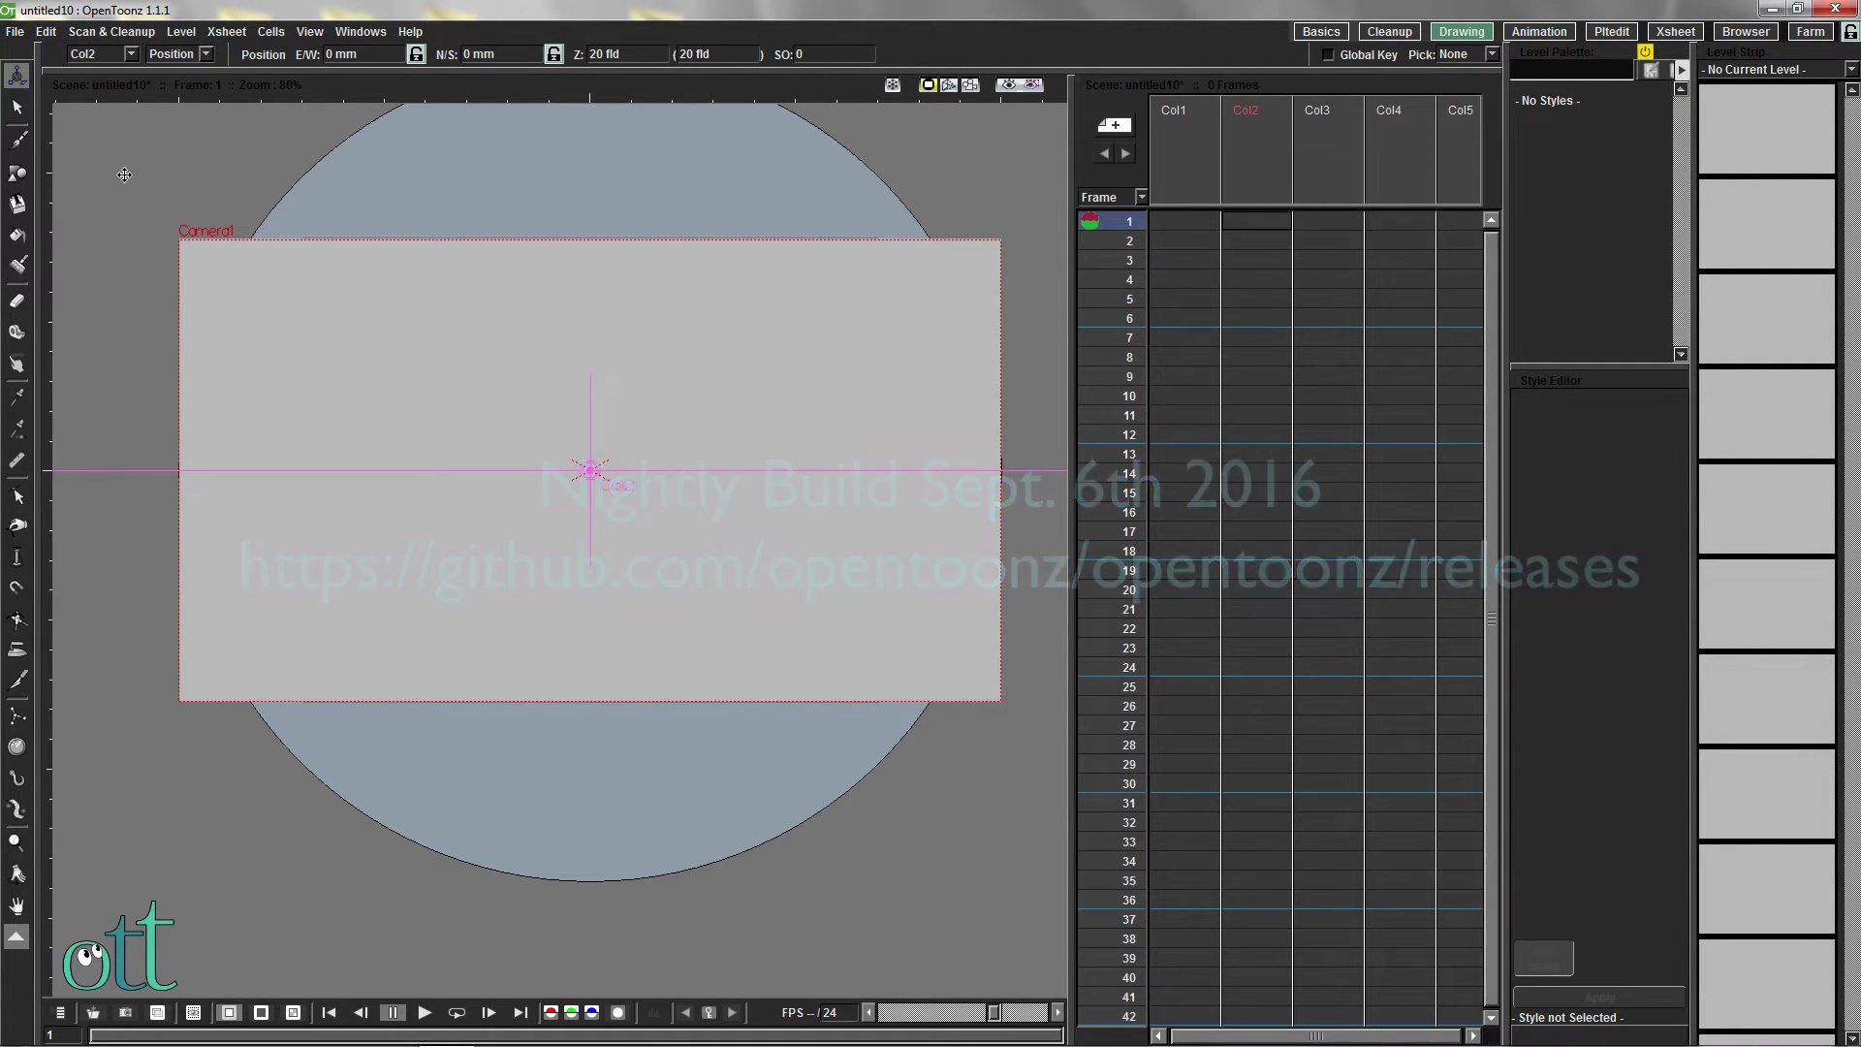
Check the current camera's size, pixel resolution and DPI settings
{"action": "left_click", "coordinate": [227, 31]}
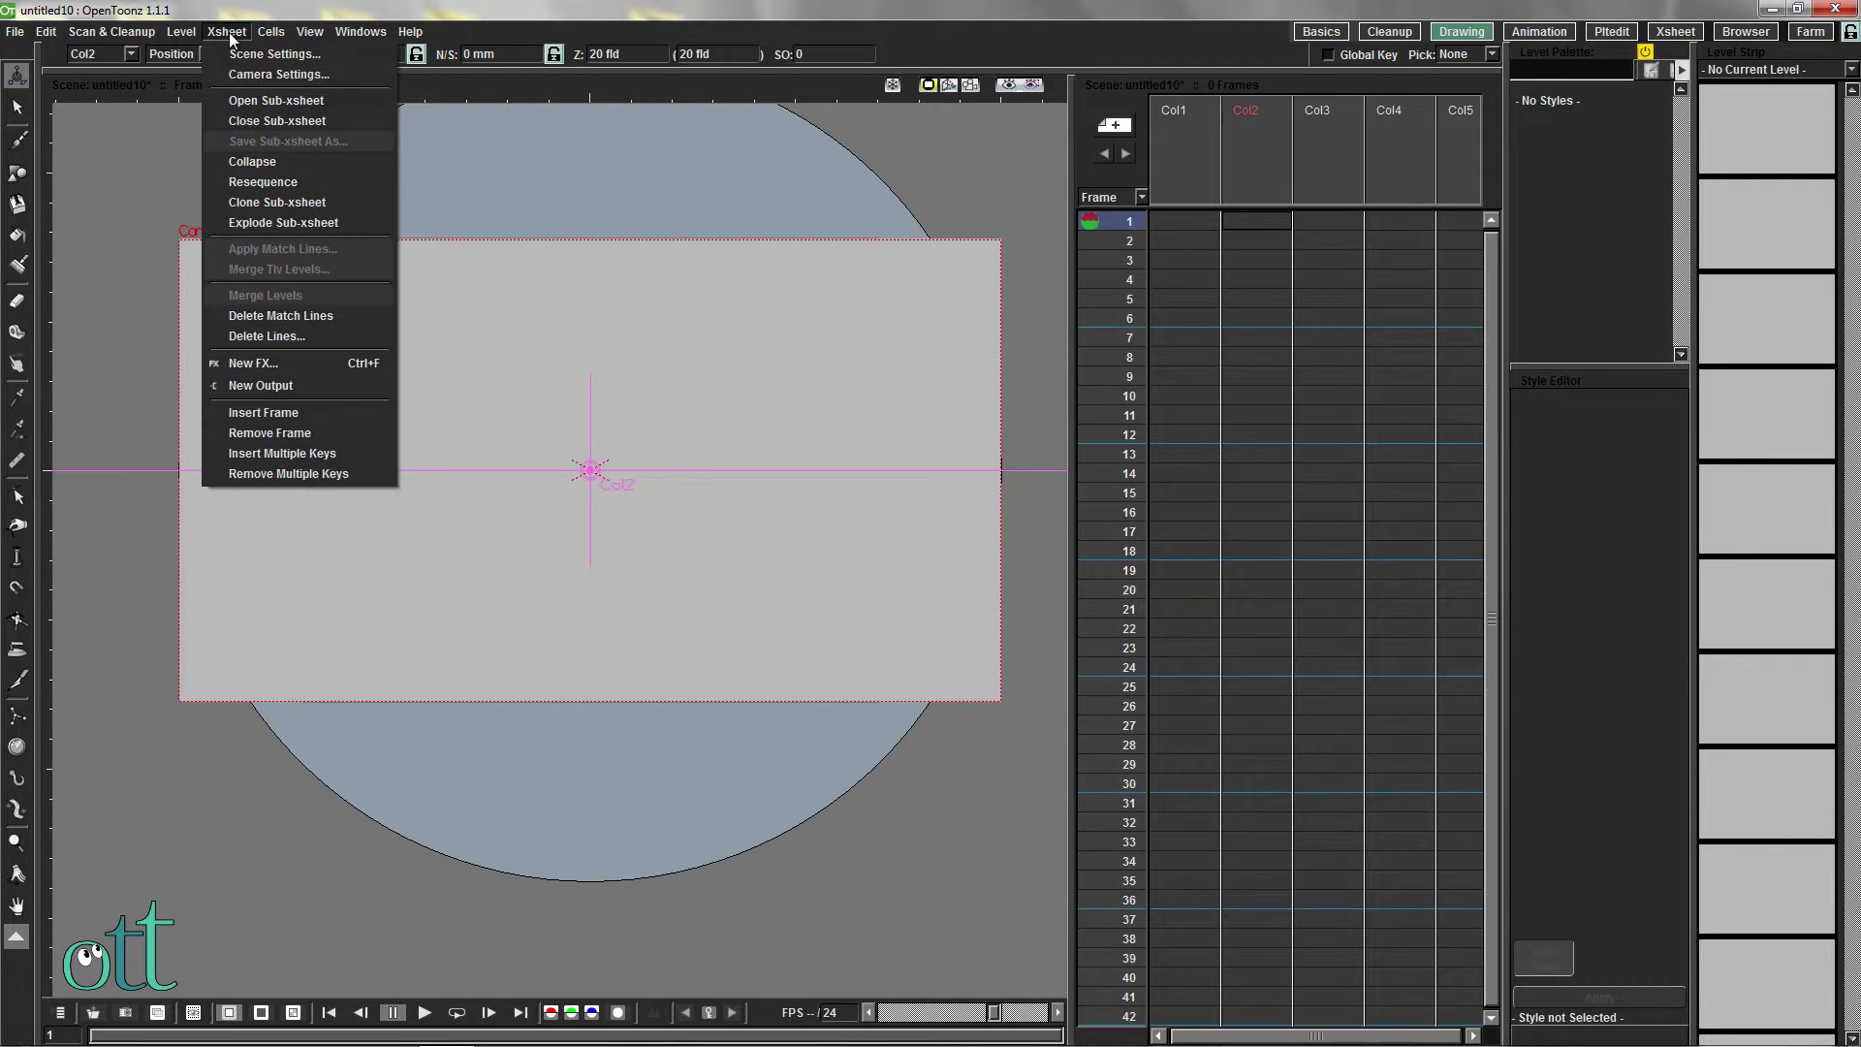
{"action": "left_click", "coordinate": [244, 74]}
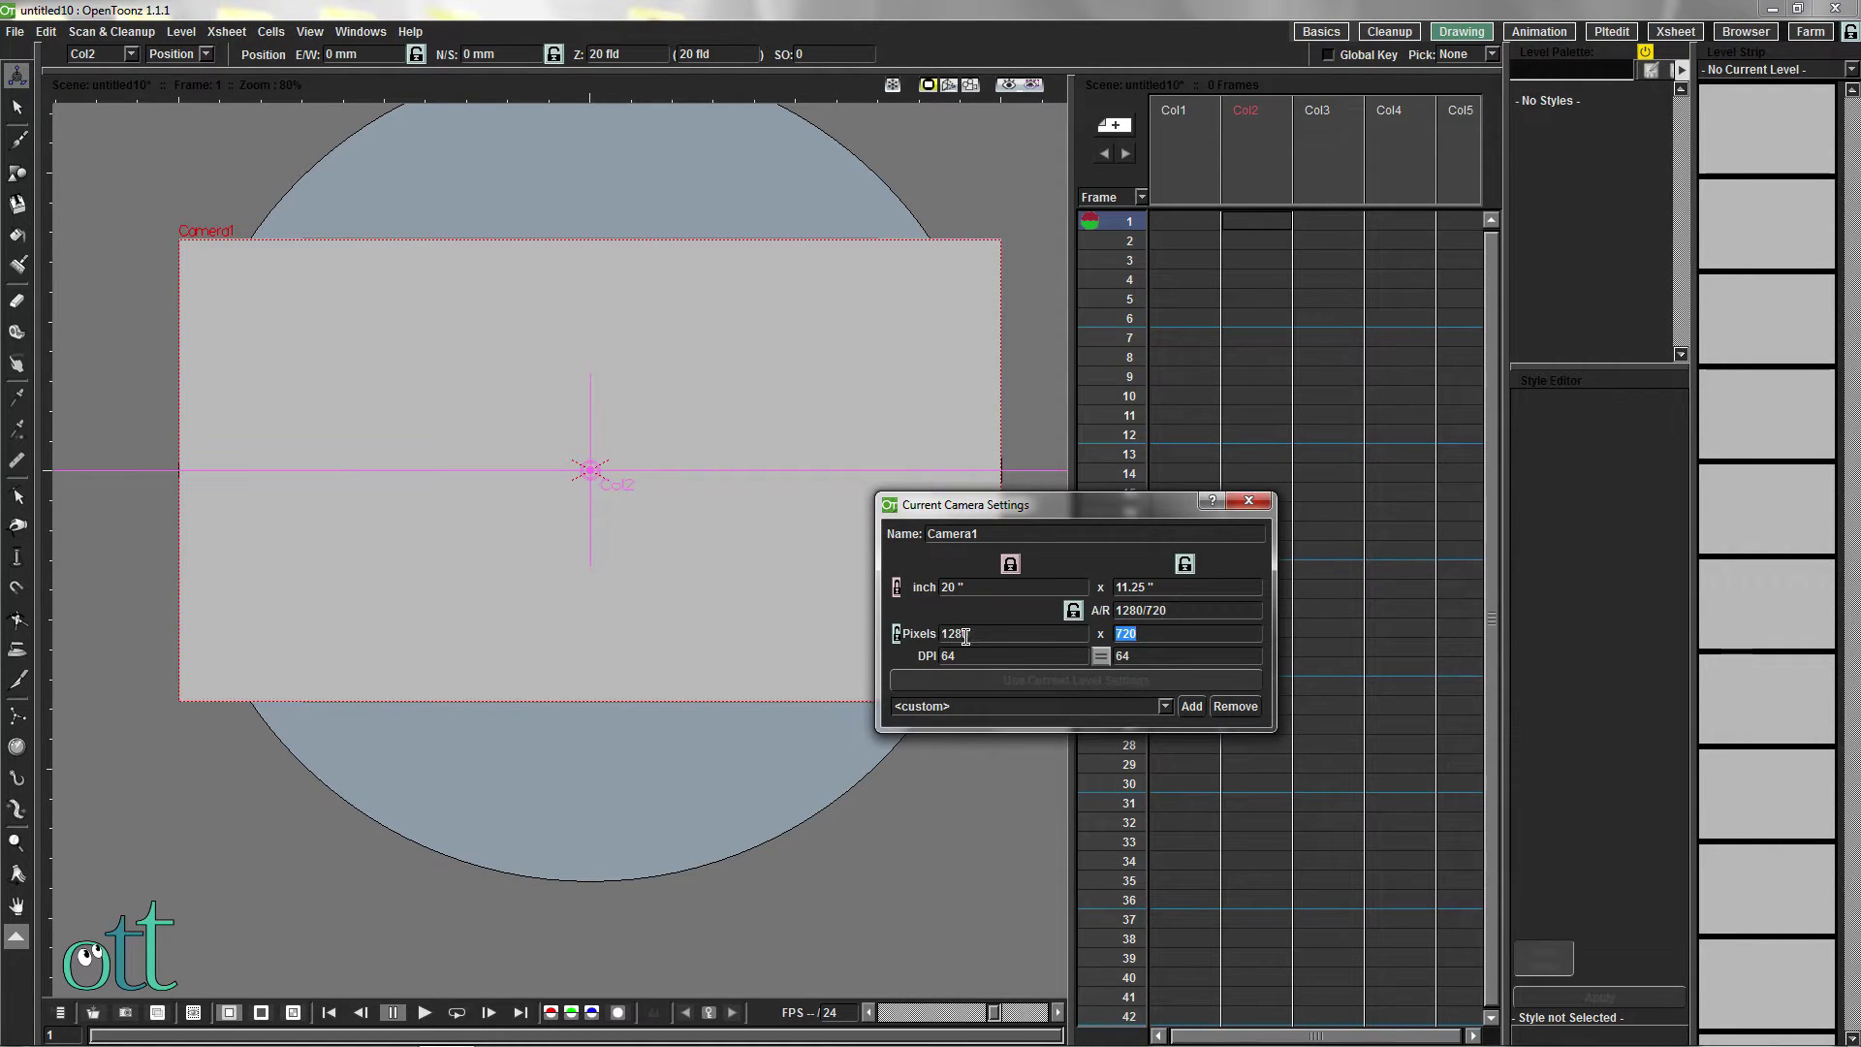
{"action": "left_click", "coordinate": [1249, 501]}
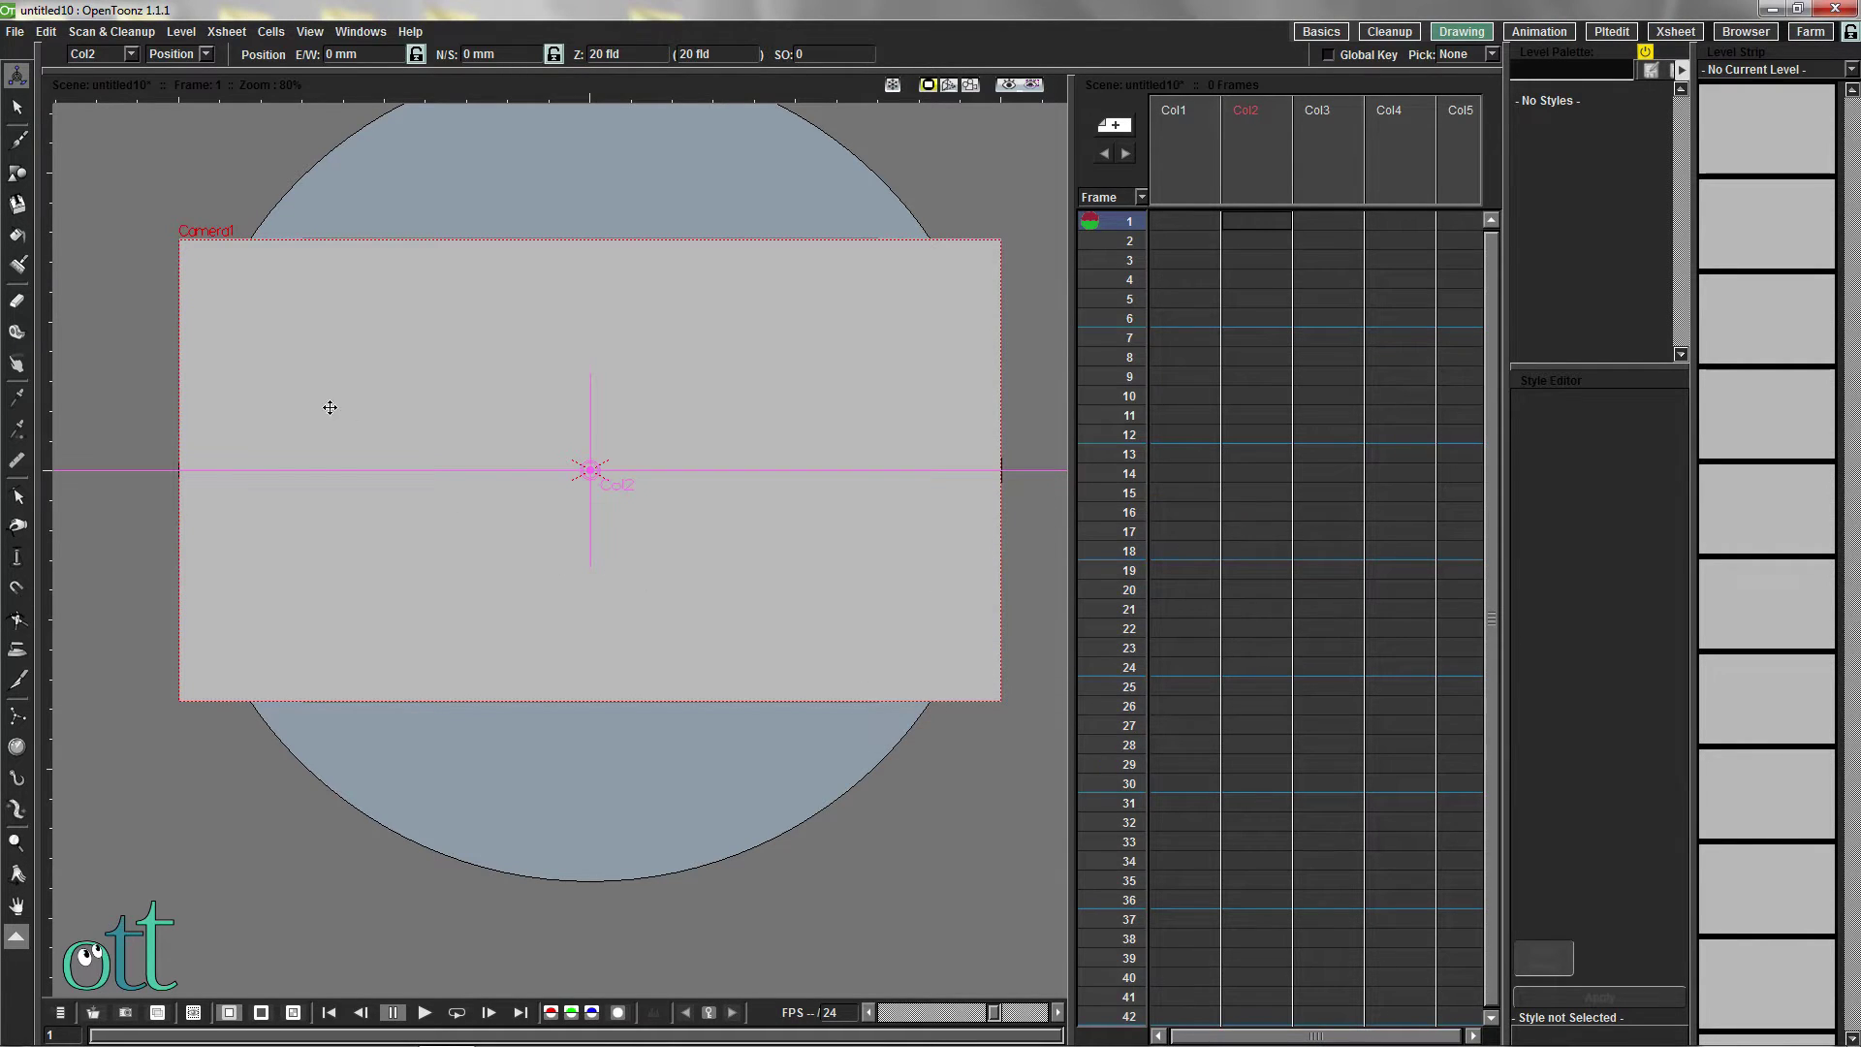
Draw a wide, flat ellipse centred in the camera frame, nearly spanning its width, in frame 1 of Col2
{"action": "left_click", "coordinate": [16, 172]}
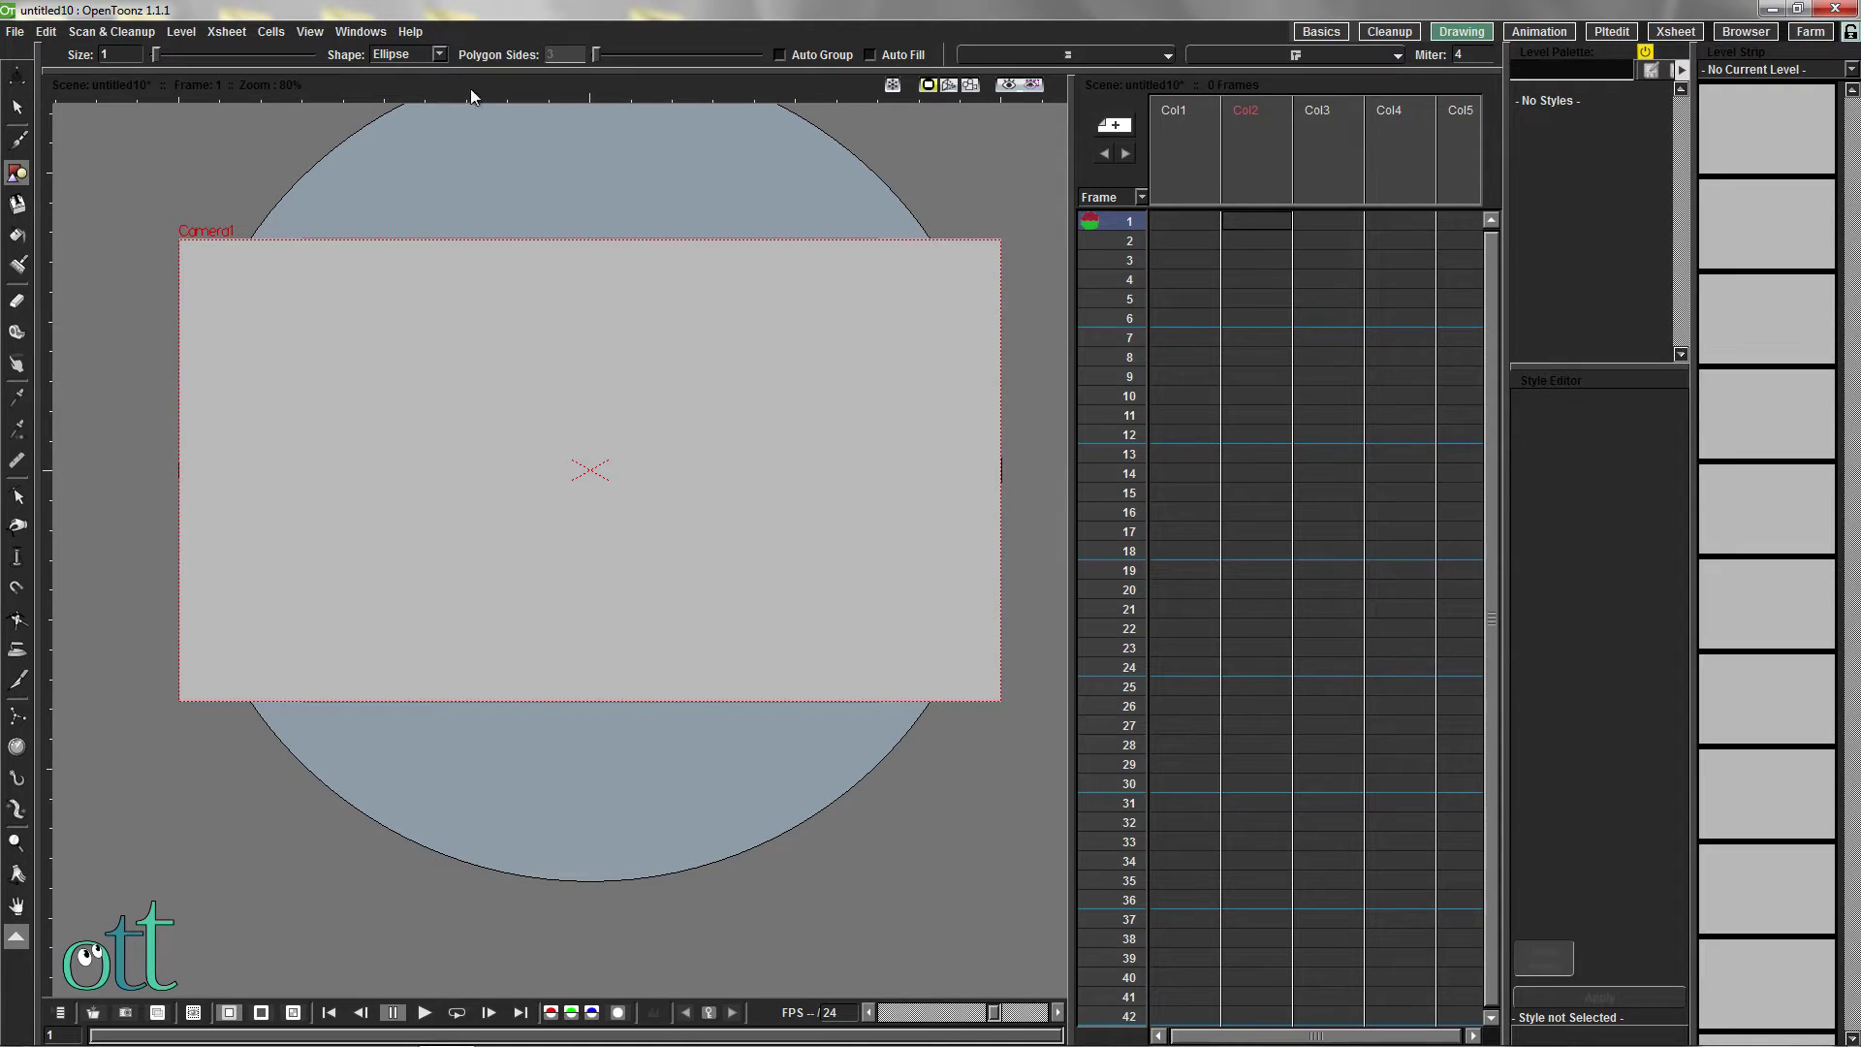
{"action": "left_click", "coordinate": [439, 55]}
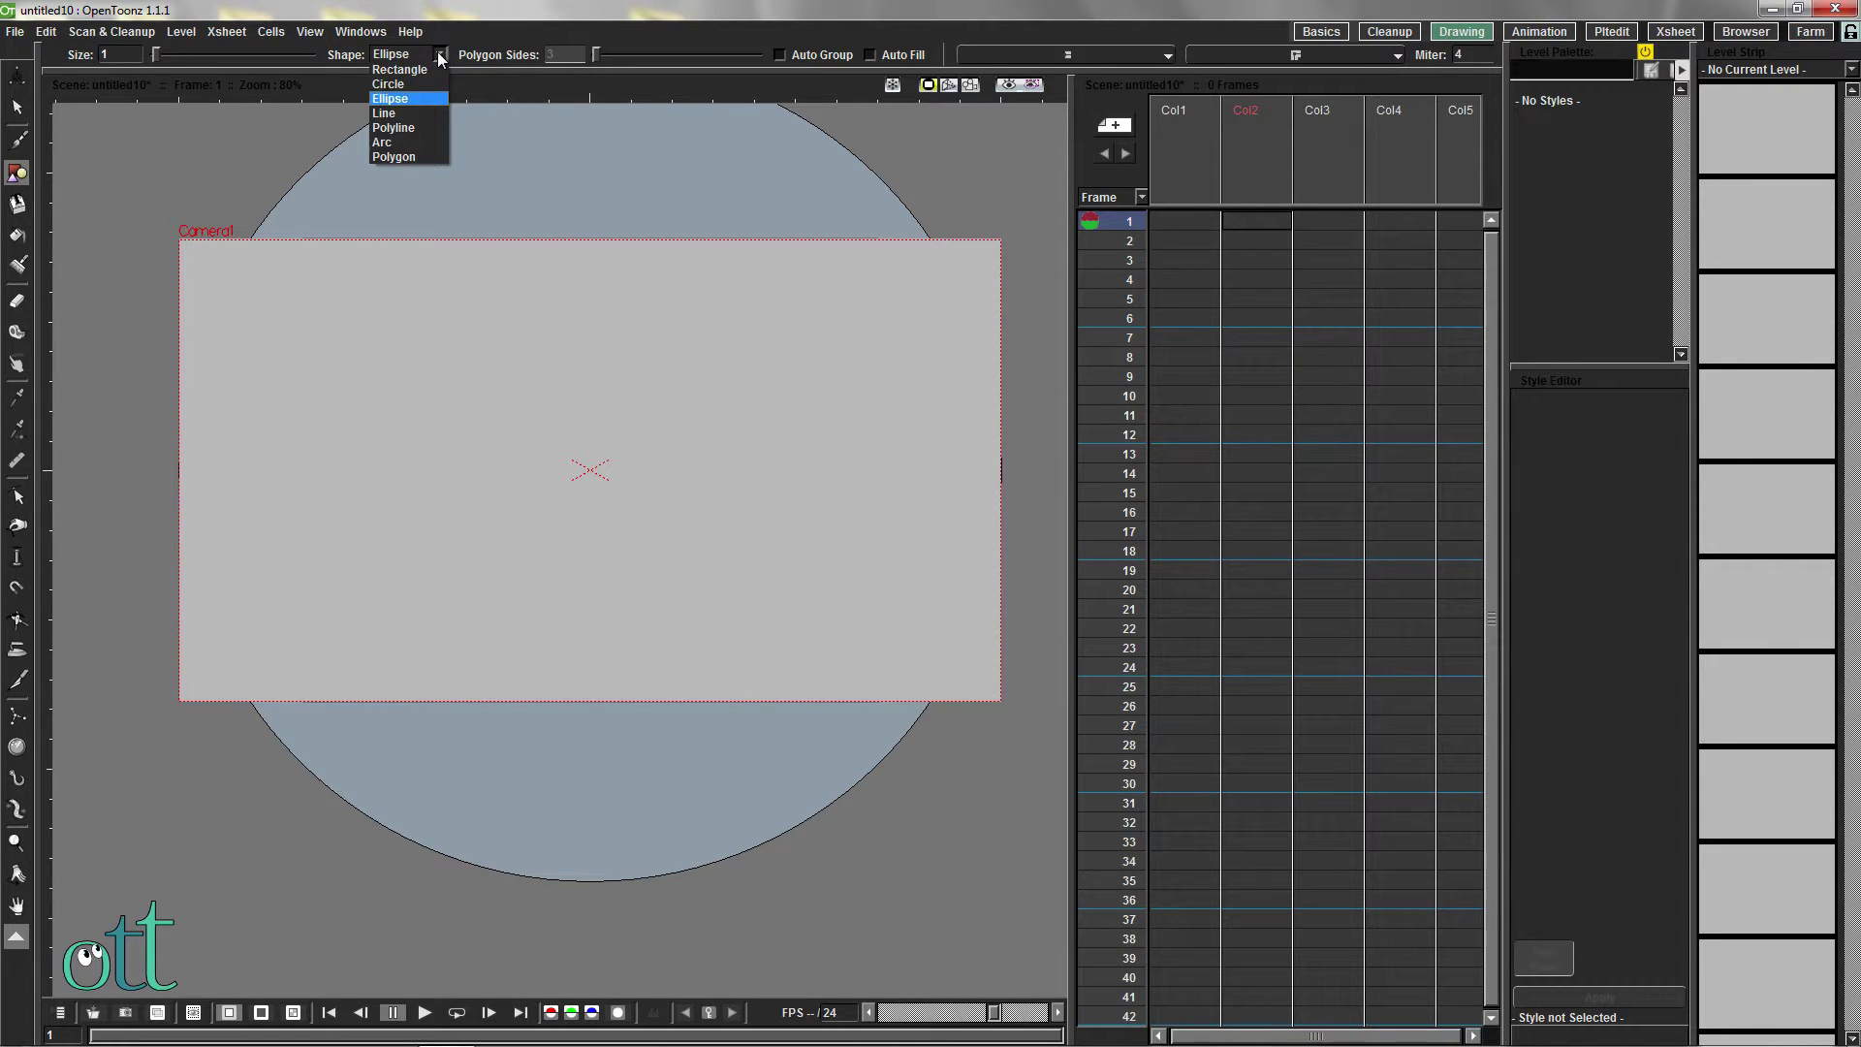
{"action": "left_click", "coordinate": [413, 108]}
{"action": "left_click", "coordinate": [576, 144]}
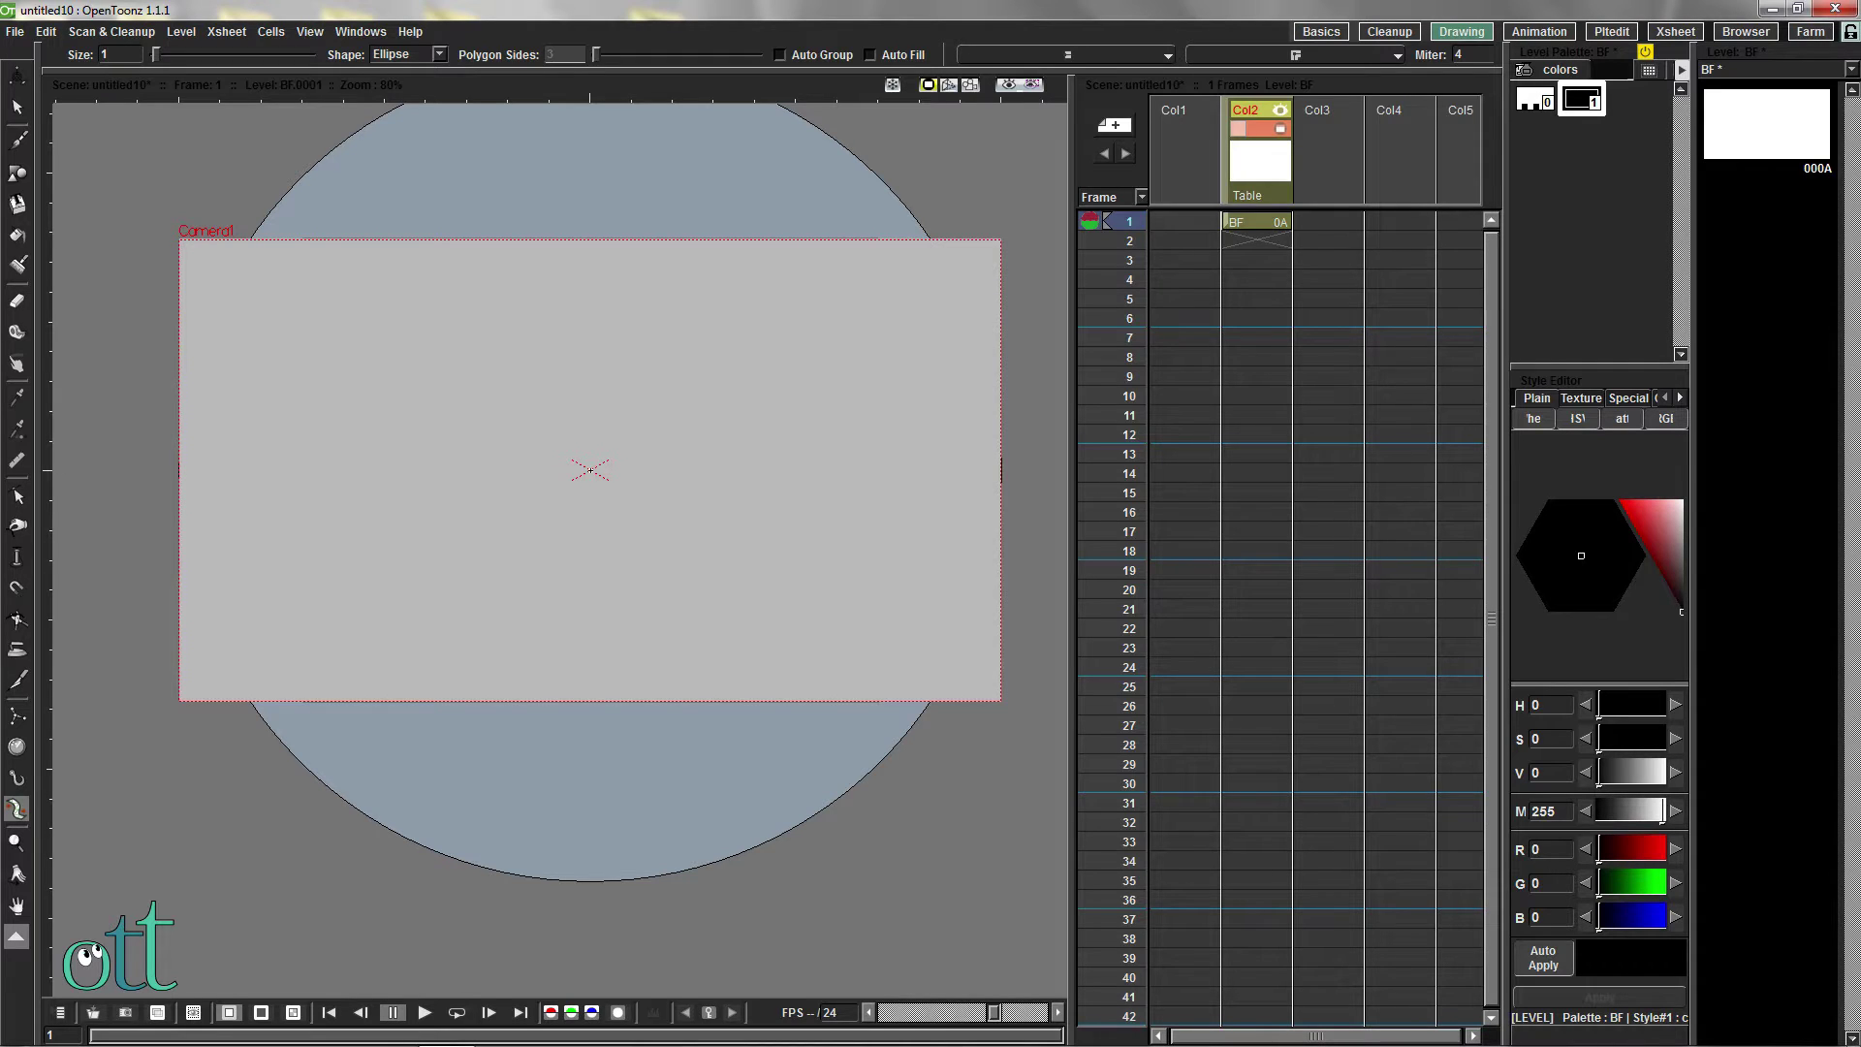
{"action": "left_click_drag", "start_coordinate": [590, 469], "coordinate": [952, 516]}
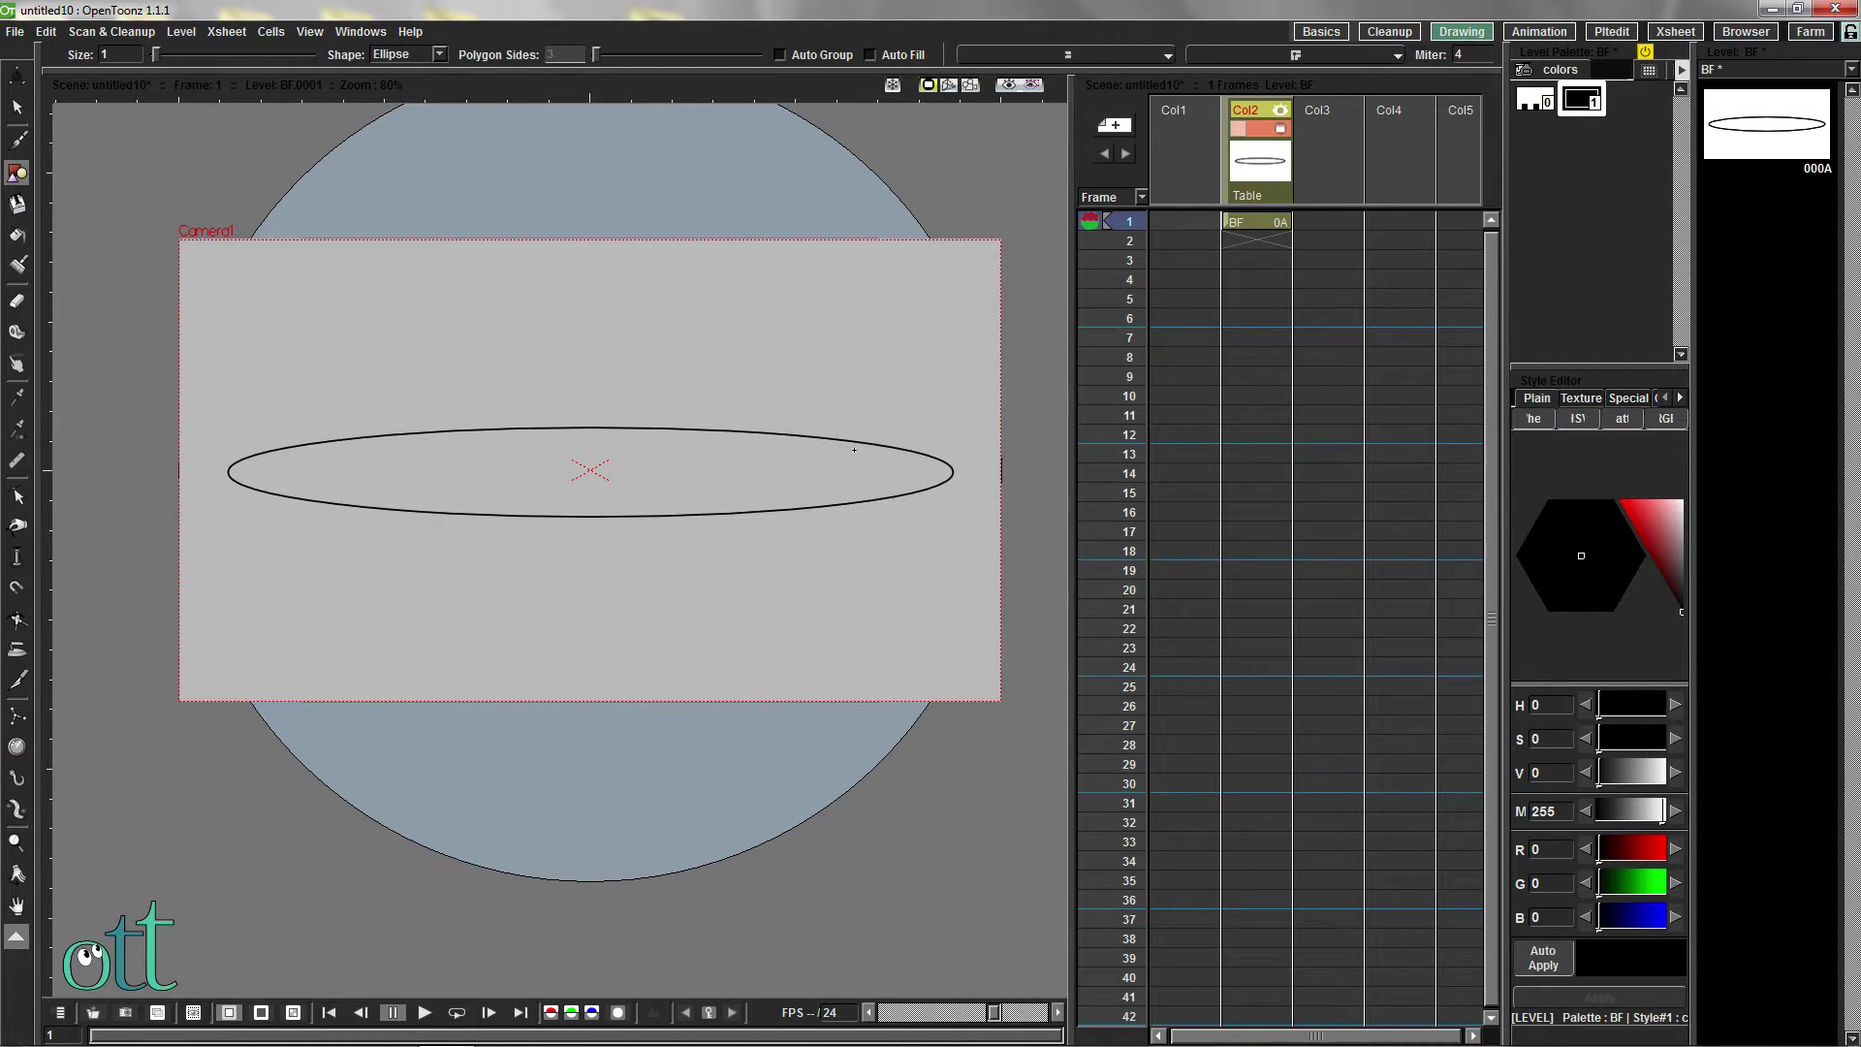
Add a yellow-green style (RGB 188, 204, 96) to the level's palette and fill the ellipse with it
{"action": "right_click", "coordinate": [1575, 172]}
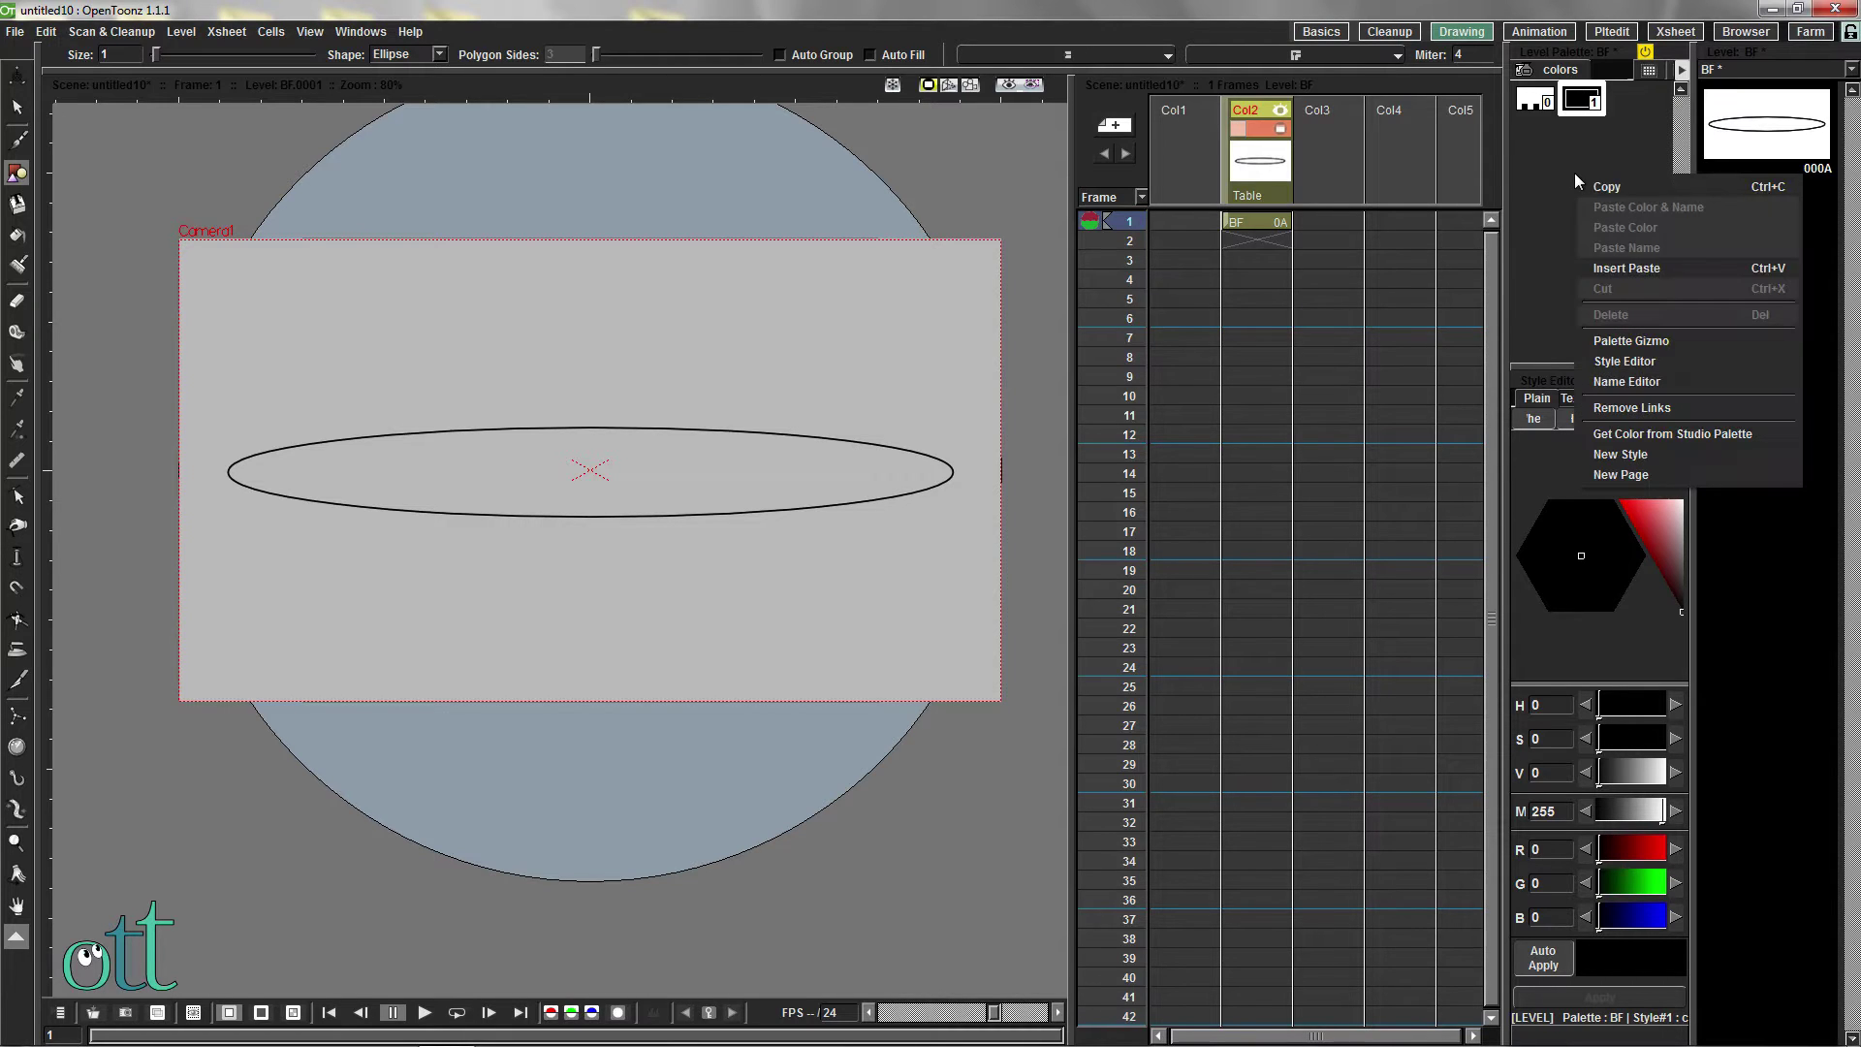
{"action": "left_click", "coordinate": [1613, 452]}
{"action": "left_click", "coordinate": [1671, 521]}
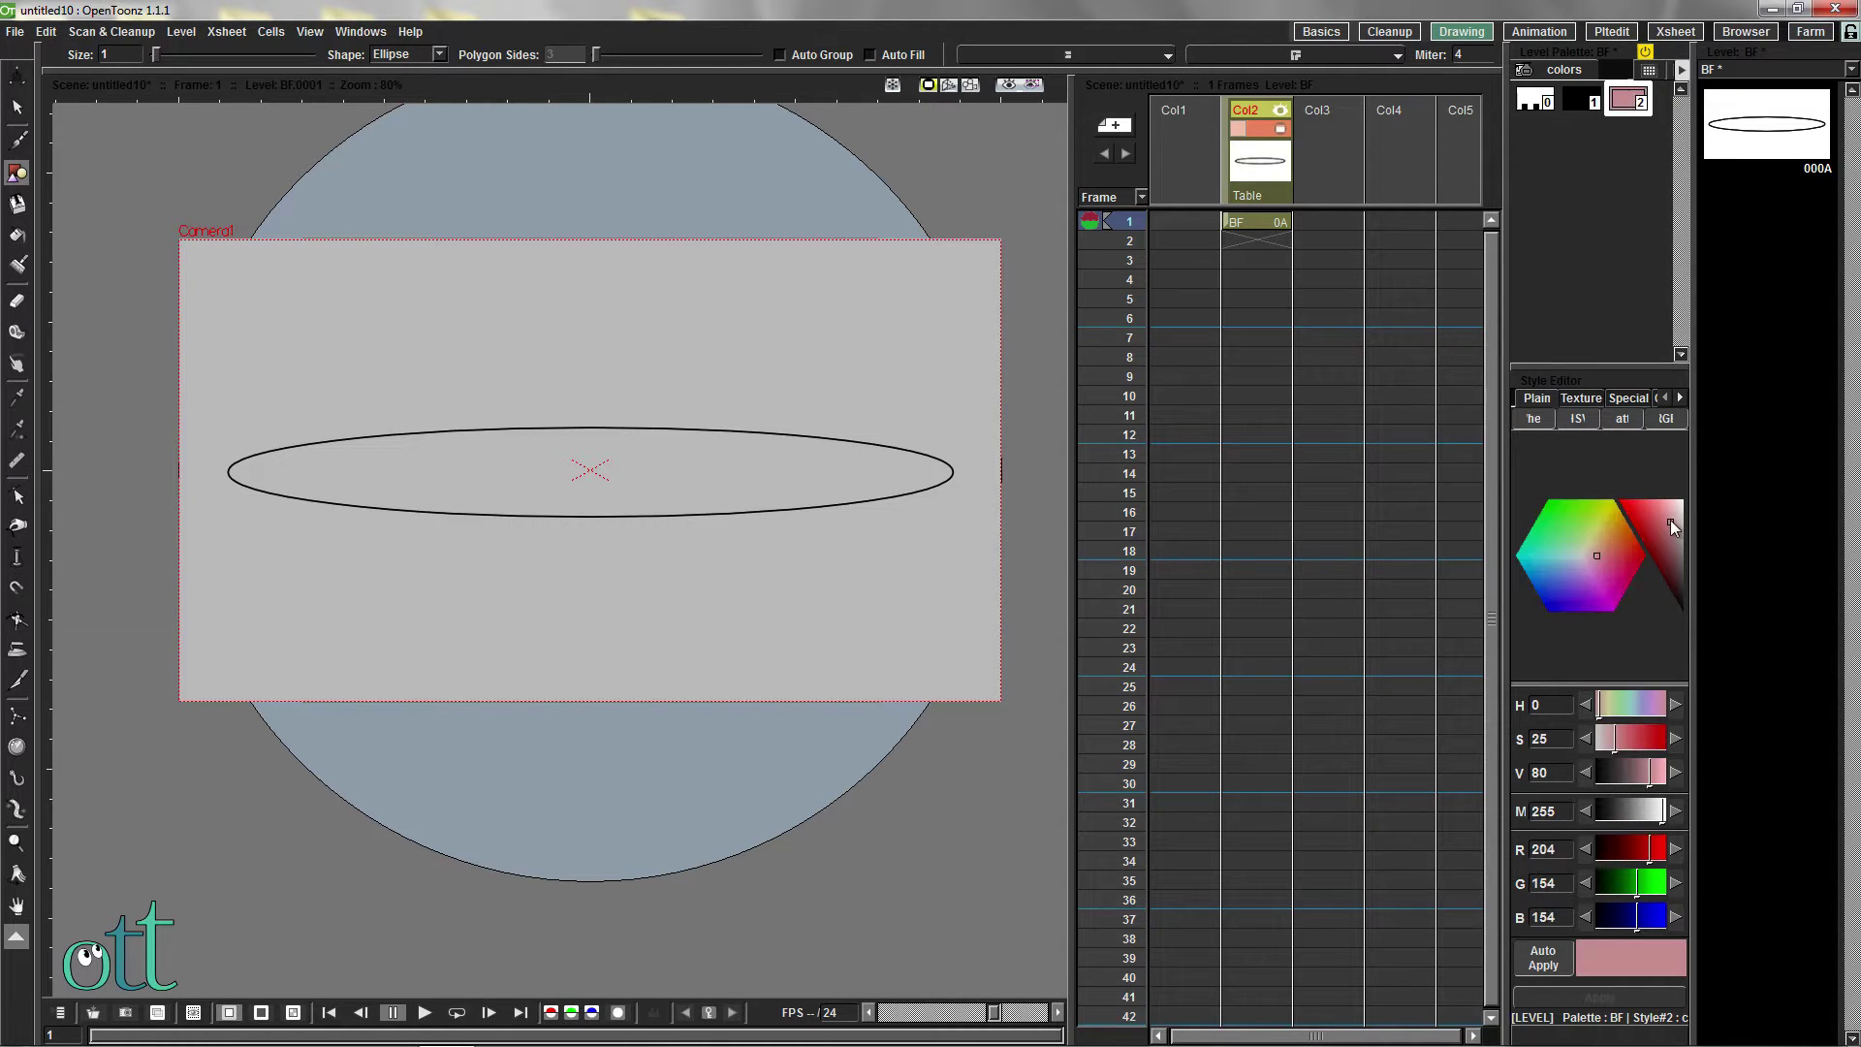
{"action": "left_click_drag", "start_coordinate": [1599, 543], "coordinate": [1592, 525]}
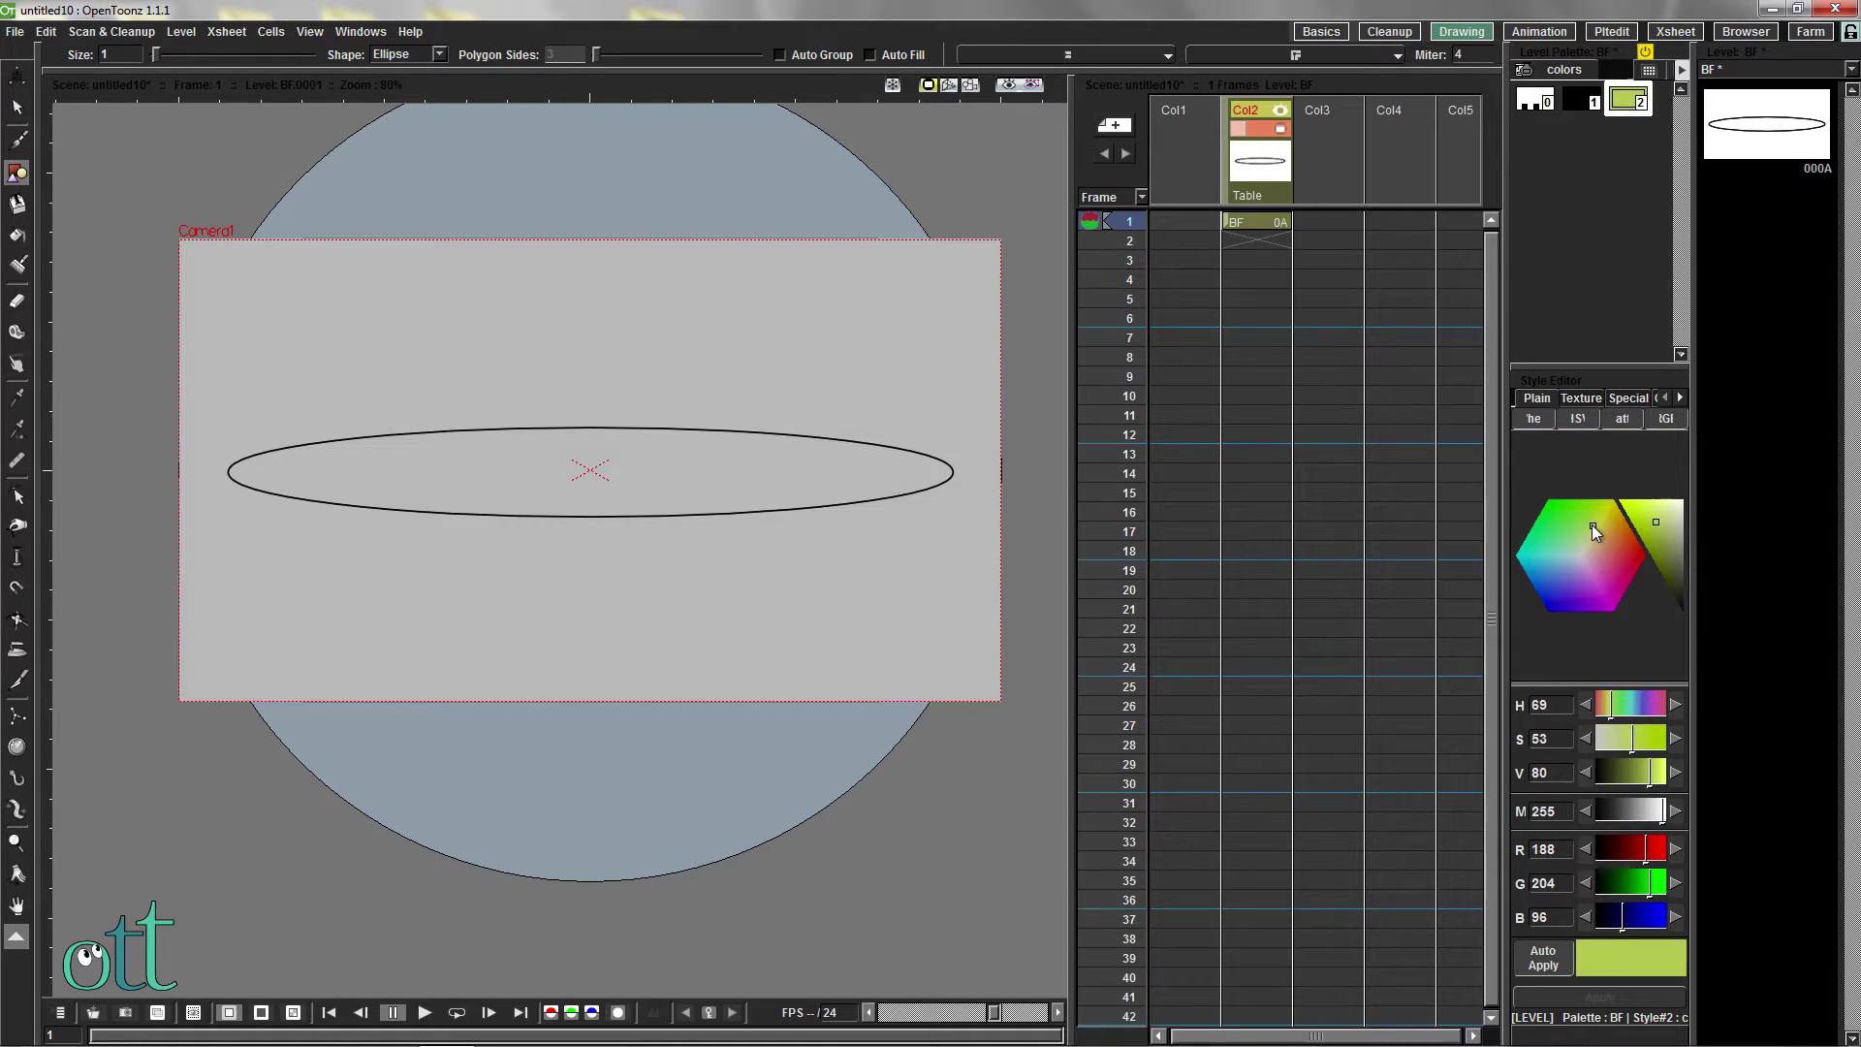
{"action": "left_click", "coordinate": [17, 235]}
{"action": "left_click", "coordinate": [593, 442]}
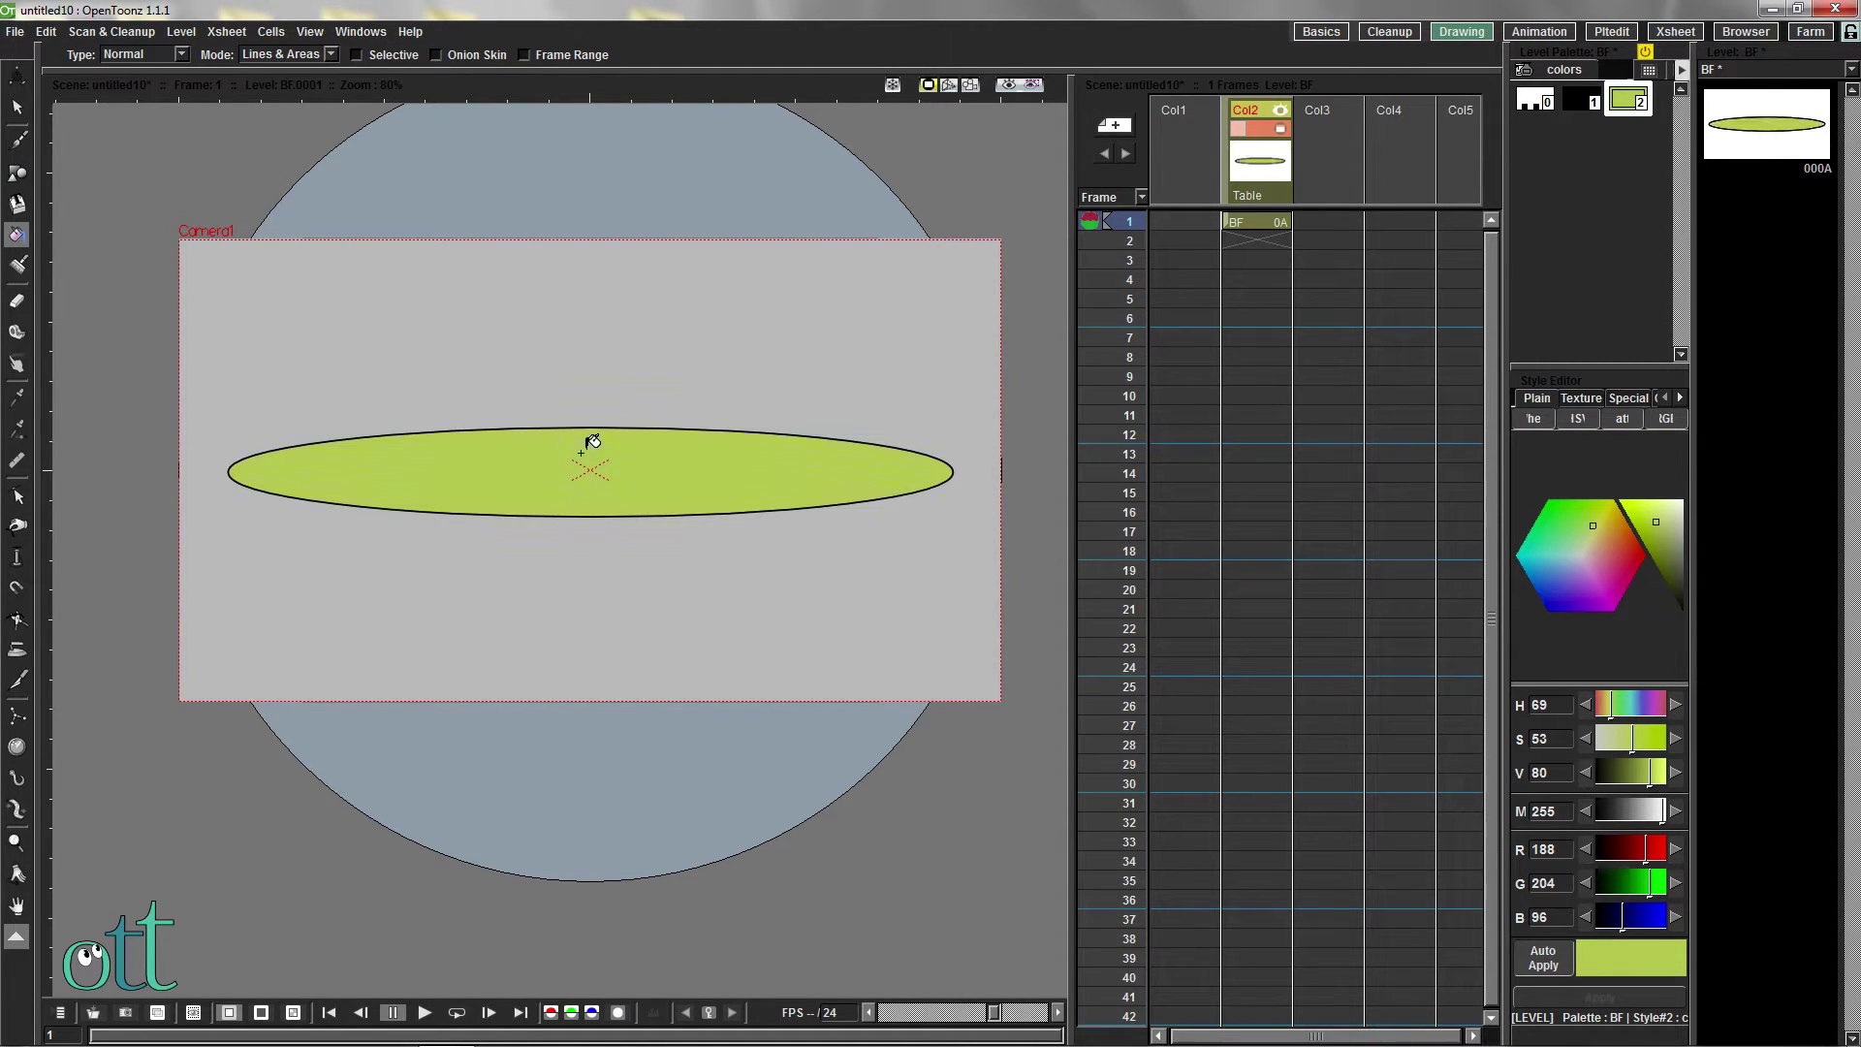
Reshape the green ellipse with its control points into a shorter worm body with nearly straight long edges and rounded ends
{"action": "left_click", "coordinate": [18, 500]}
{"action": "left_click", "coordinate": [591, 519]}
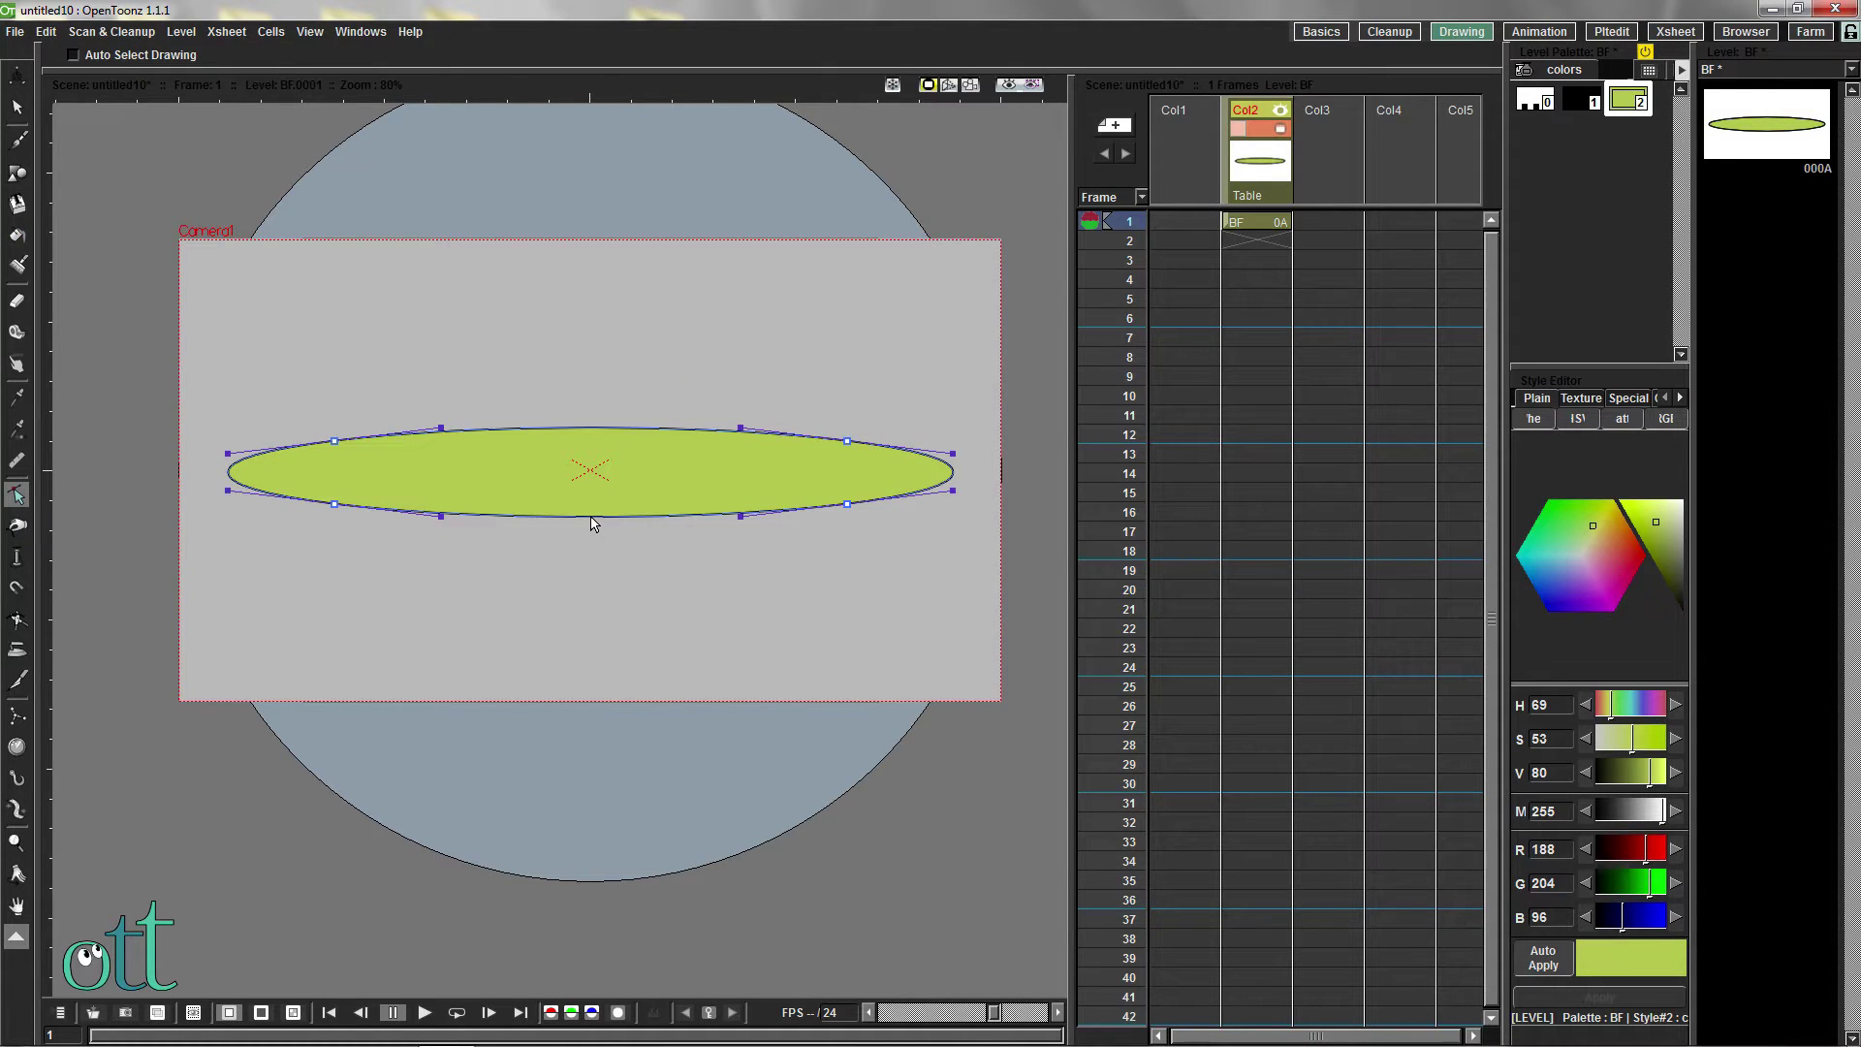
{"action": "left_click_drag", "start_coordinate": [441, 426], "coordinate": [439, 441]}
{"action": "left_click_drag", "start_coordinate": [441, 516], "coordinate": [443, 503]}
{"action": "left_click_drag", "start_coordinate": [741, 435], "coordinate": [742, 448]}
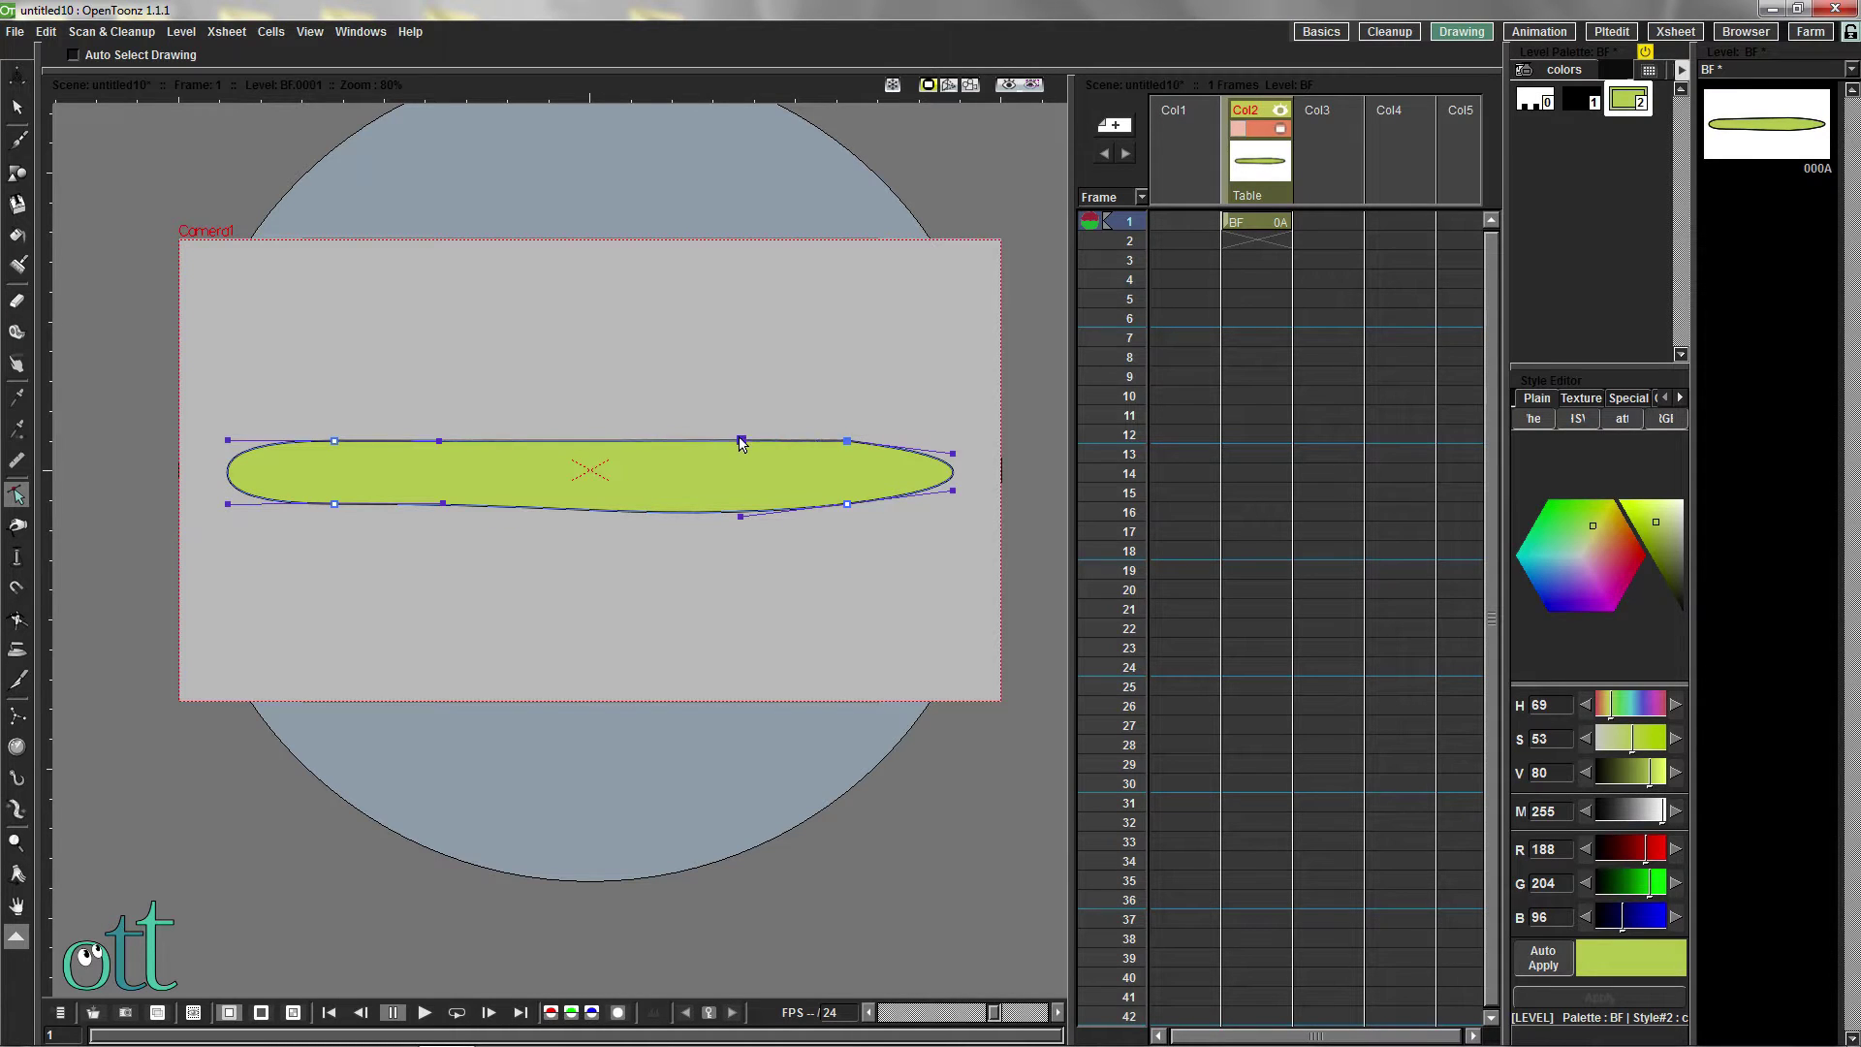
{"action": "left_click_drag", "start_coordinate": [953, 454], "coordinate": [951, 506]}
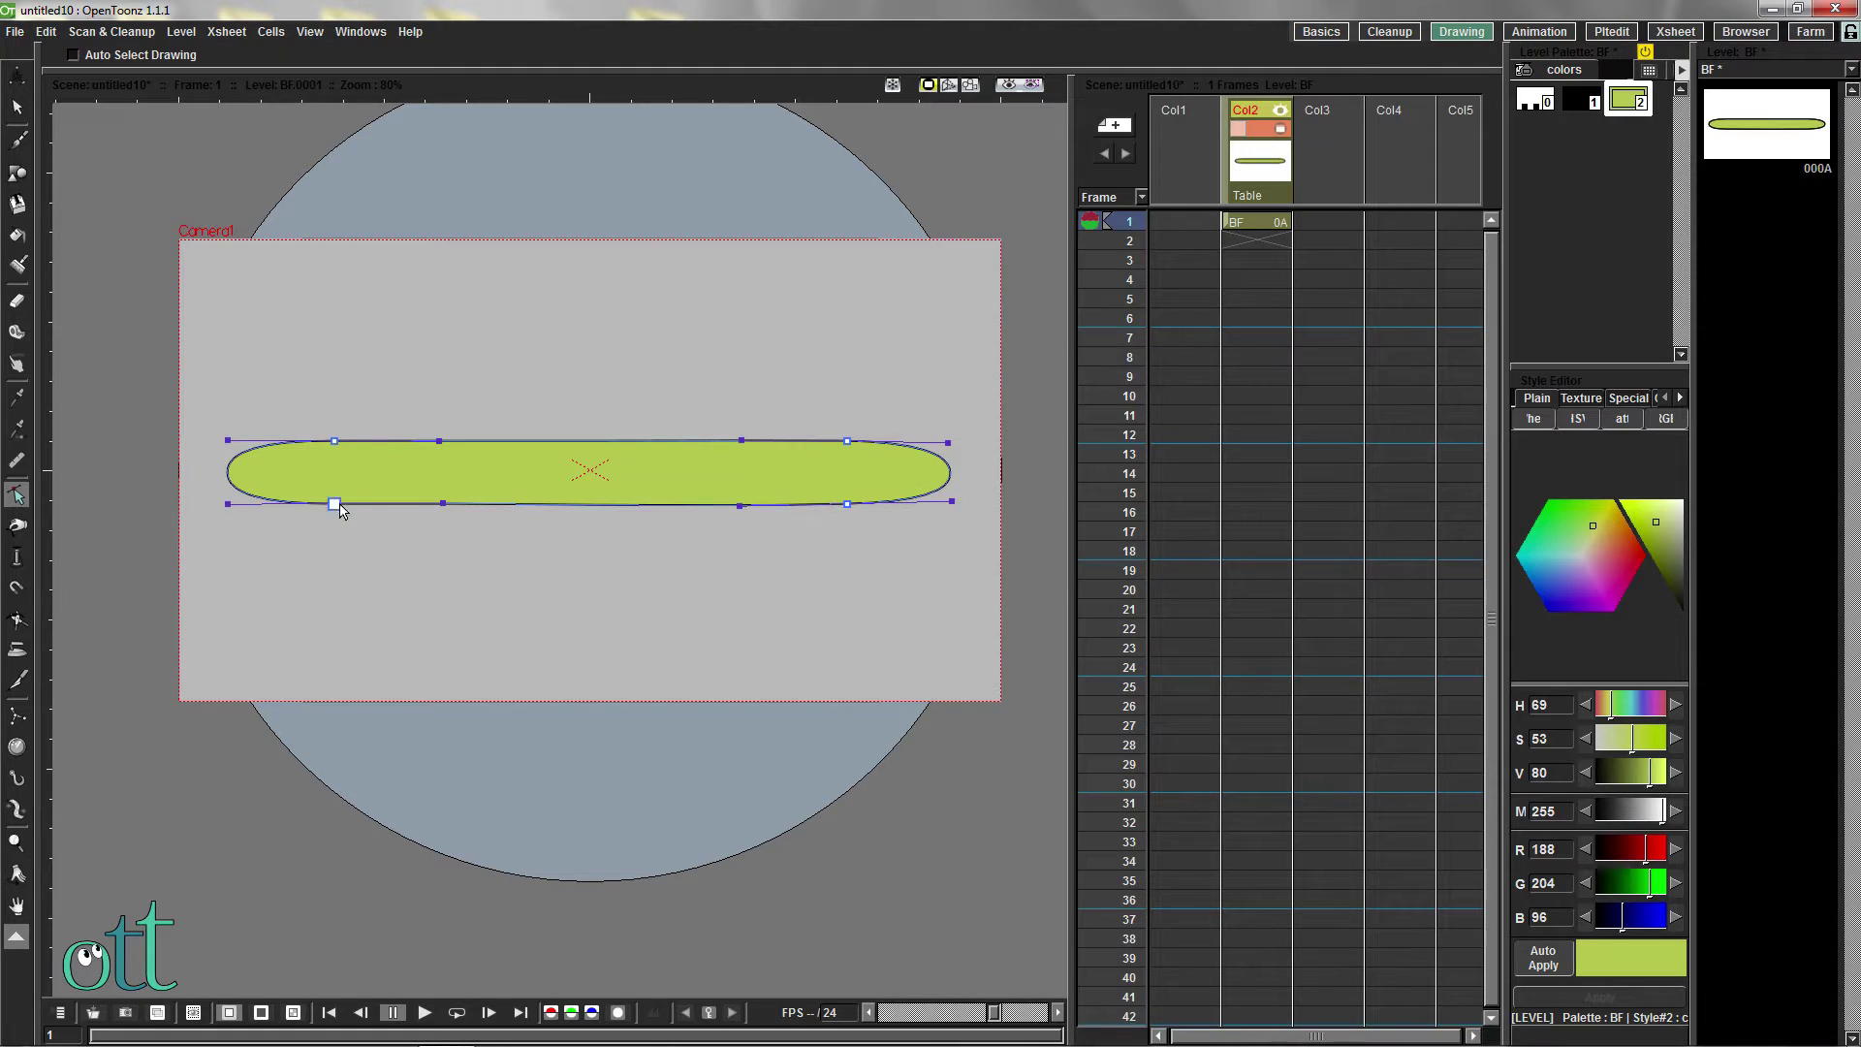
{"action": "left_click_drag", "start_coordinate": [334, 504], "coordinate": [462, 506]}
{"action": "left_click_drag", "start_coordinate": [334, 440], "coordinate": [463, 447]}
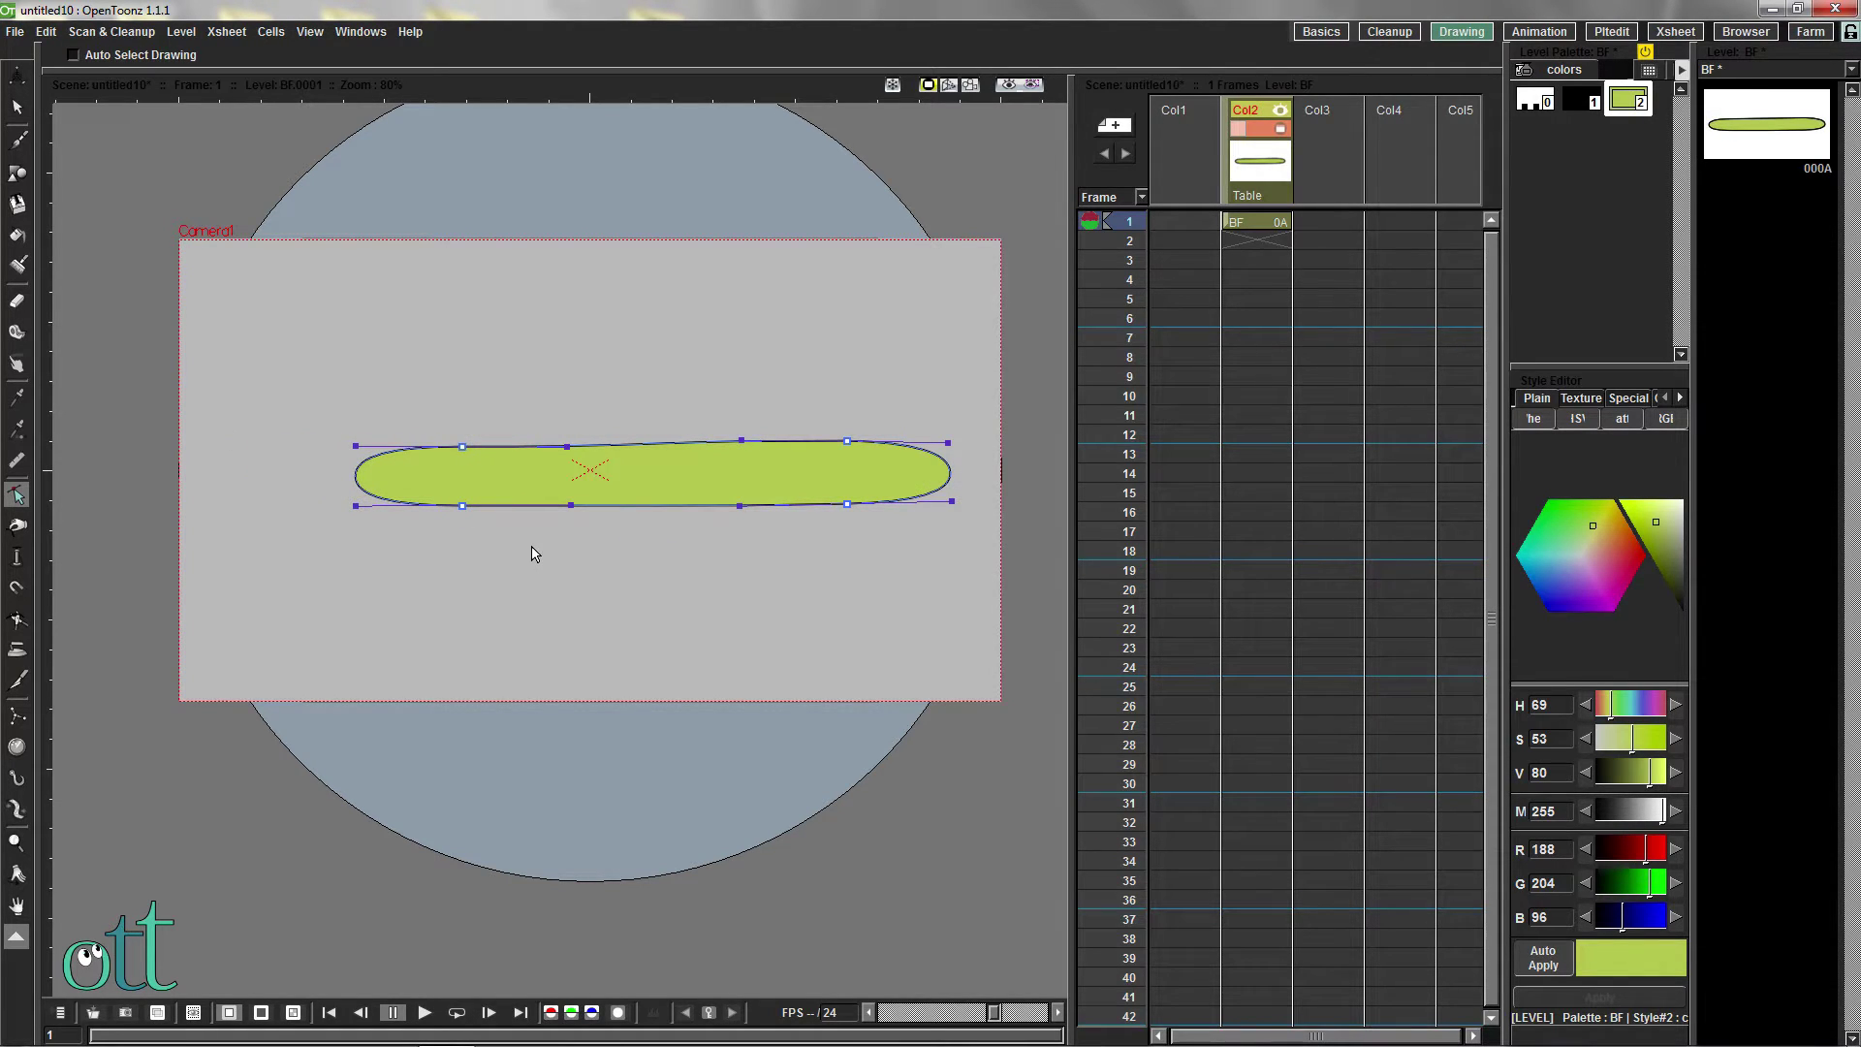
Draw two upright oval eyes and two small oval pupils beside them above the worm's head, in frame 1 of Col3
{"action": "left_click", "coordinate": [1328, 219]}
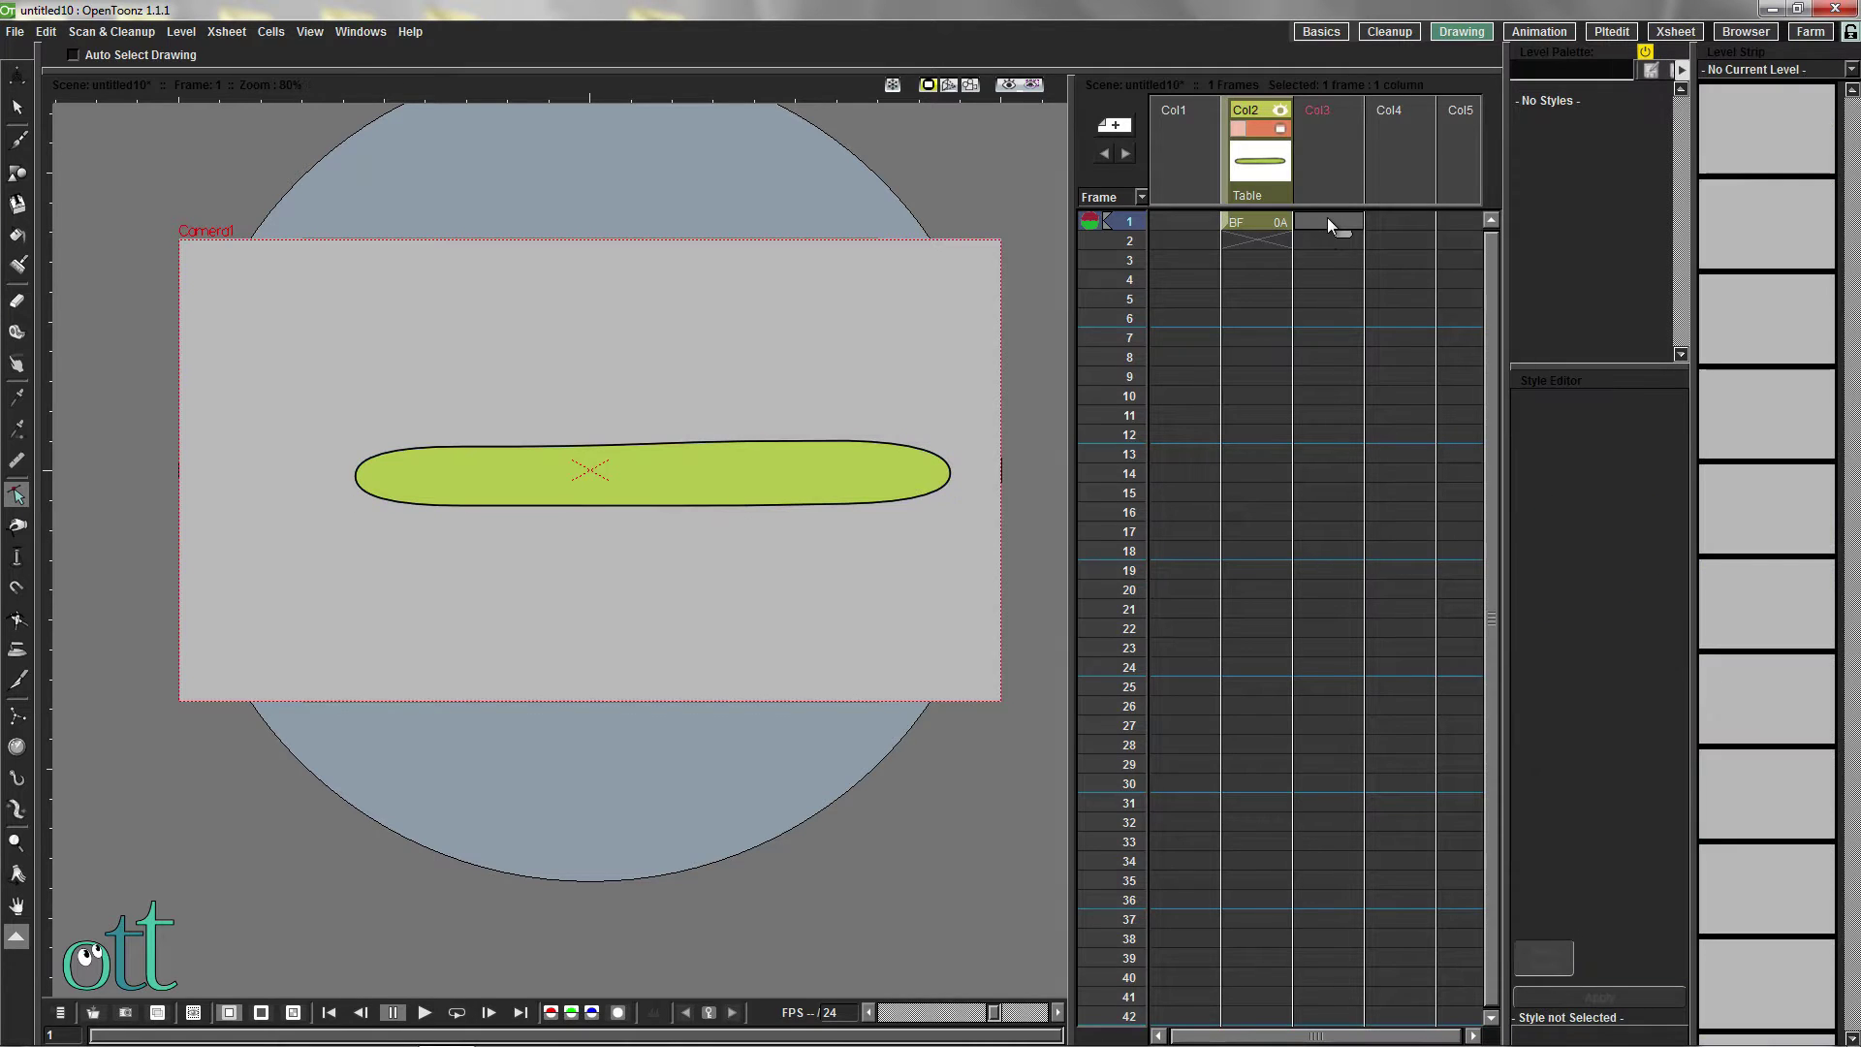
{"action": "left_click", "coordinate": [18, 175]}
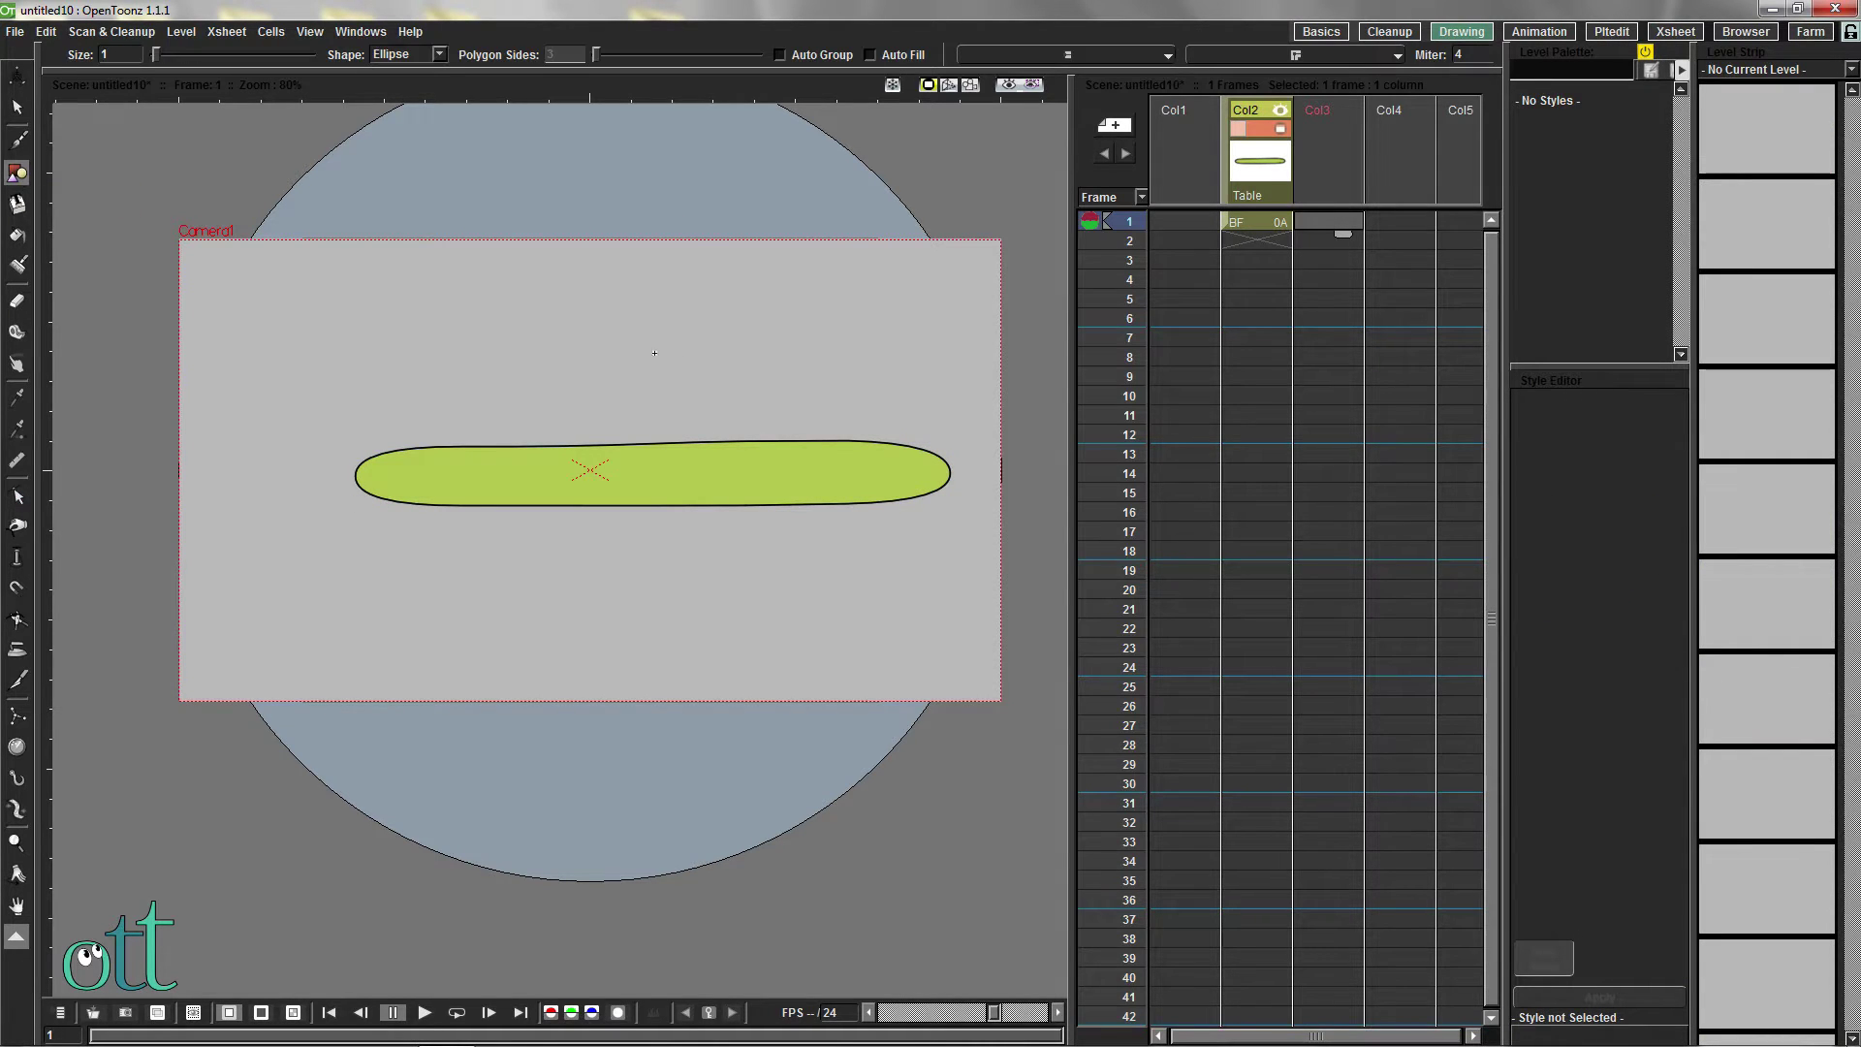
{"action": "scroll", "coordinate": [913, 405], "scroll_direction": "up", "scroll_amount": 3}
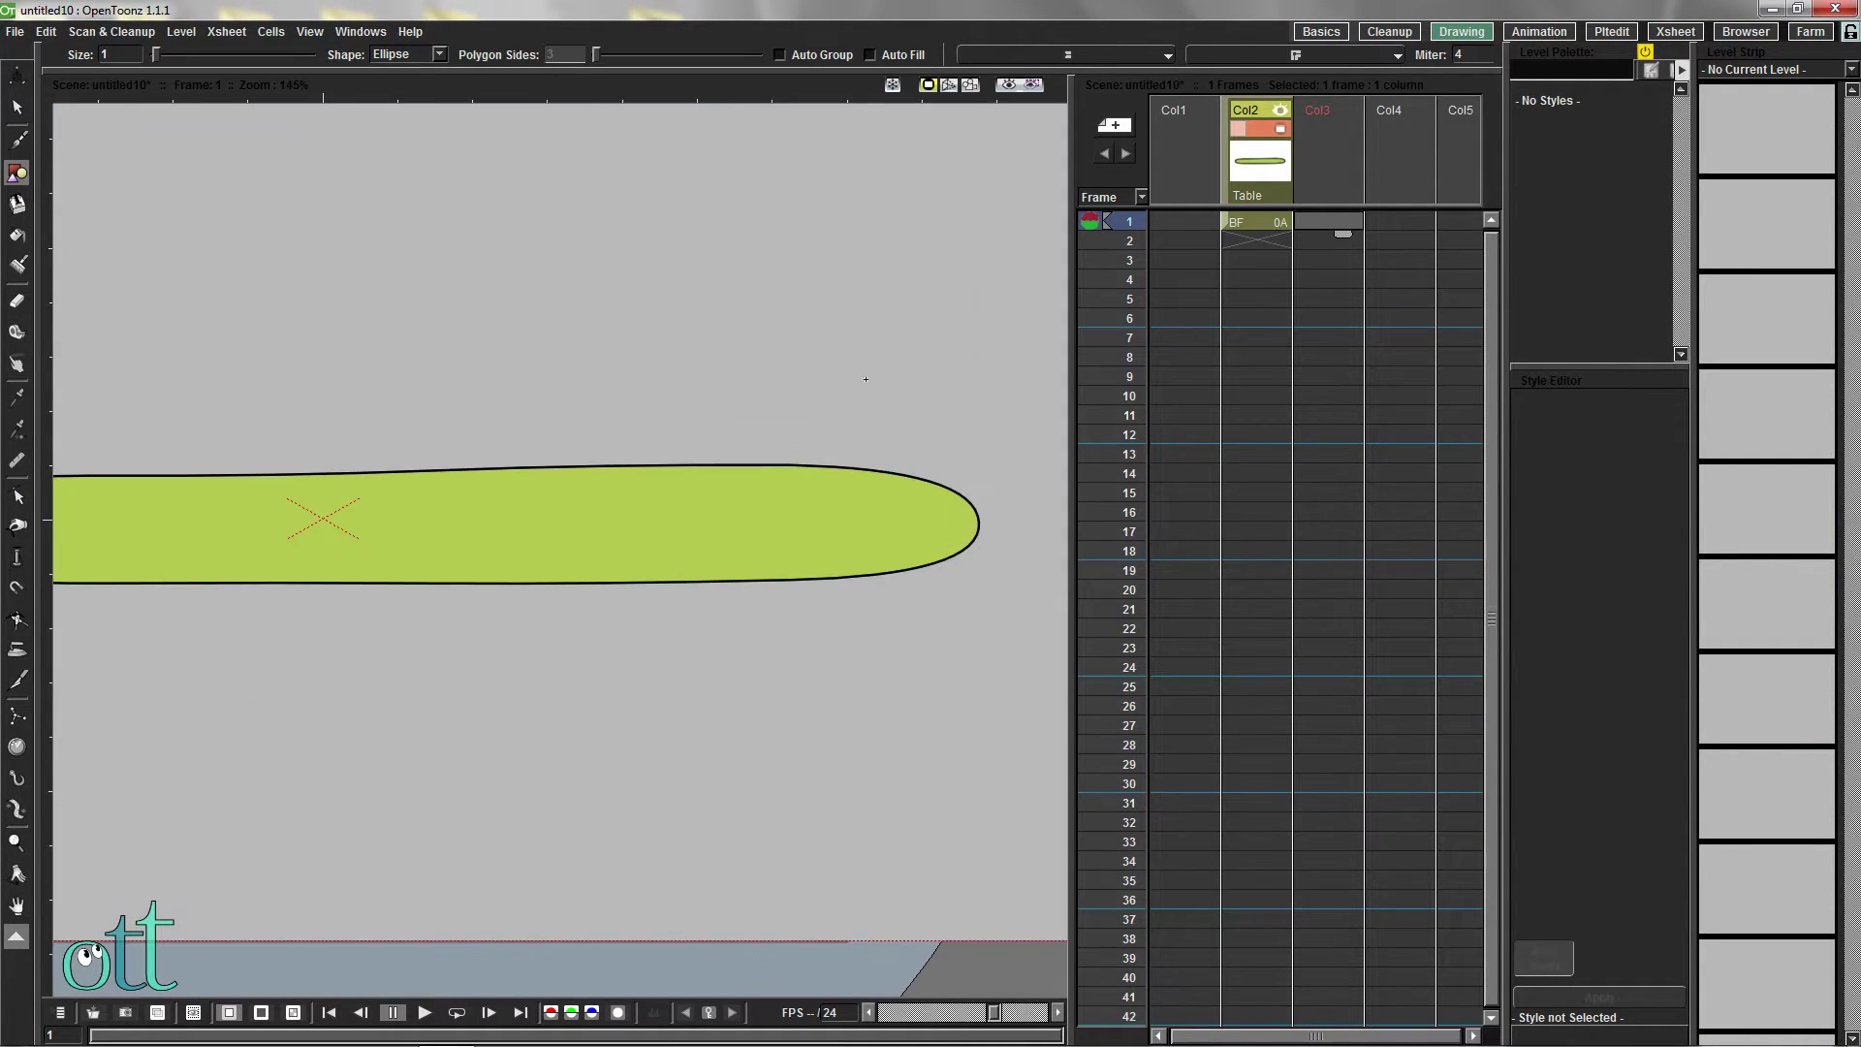
{"action": "left_click_drag", "start_coordinate": [860, 364], "coordinate": [891, 417]}
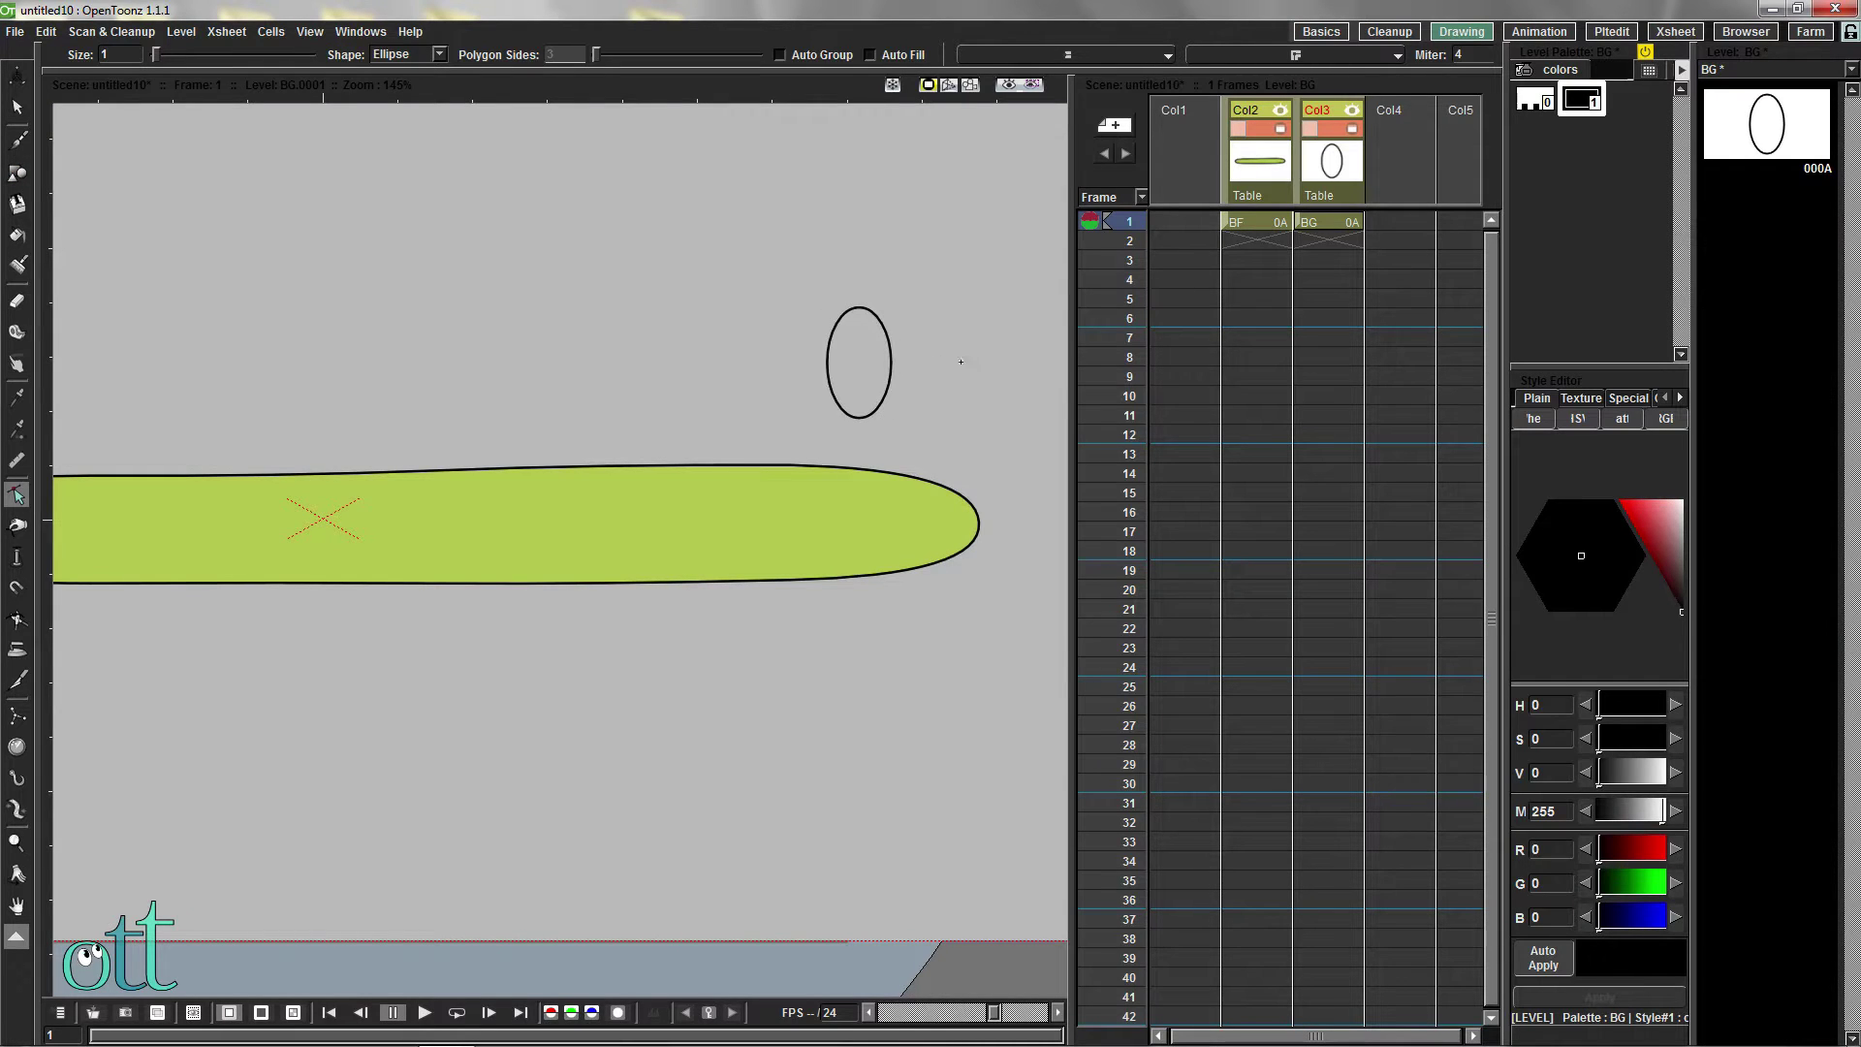
{"action": "left_click_drag", "start_coordinate": [961, 361], "coordinate": [1018, 387]}
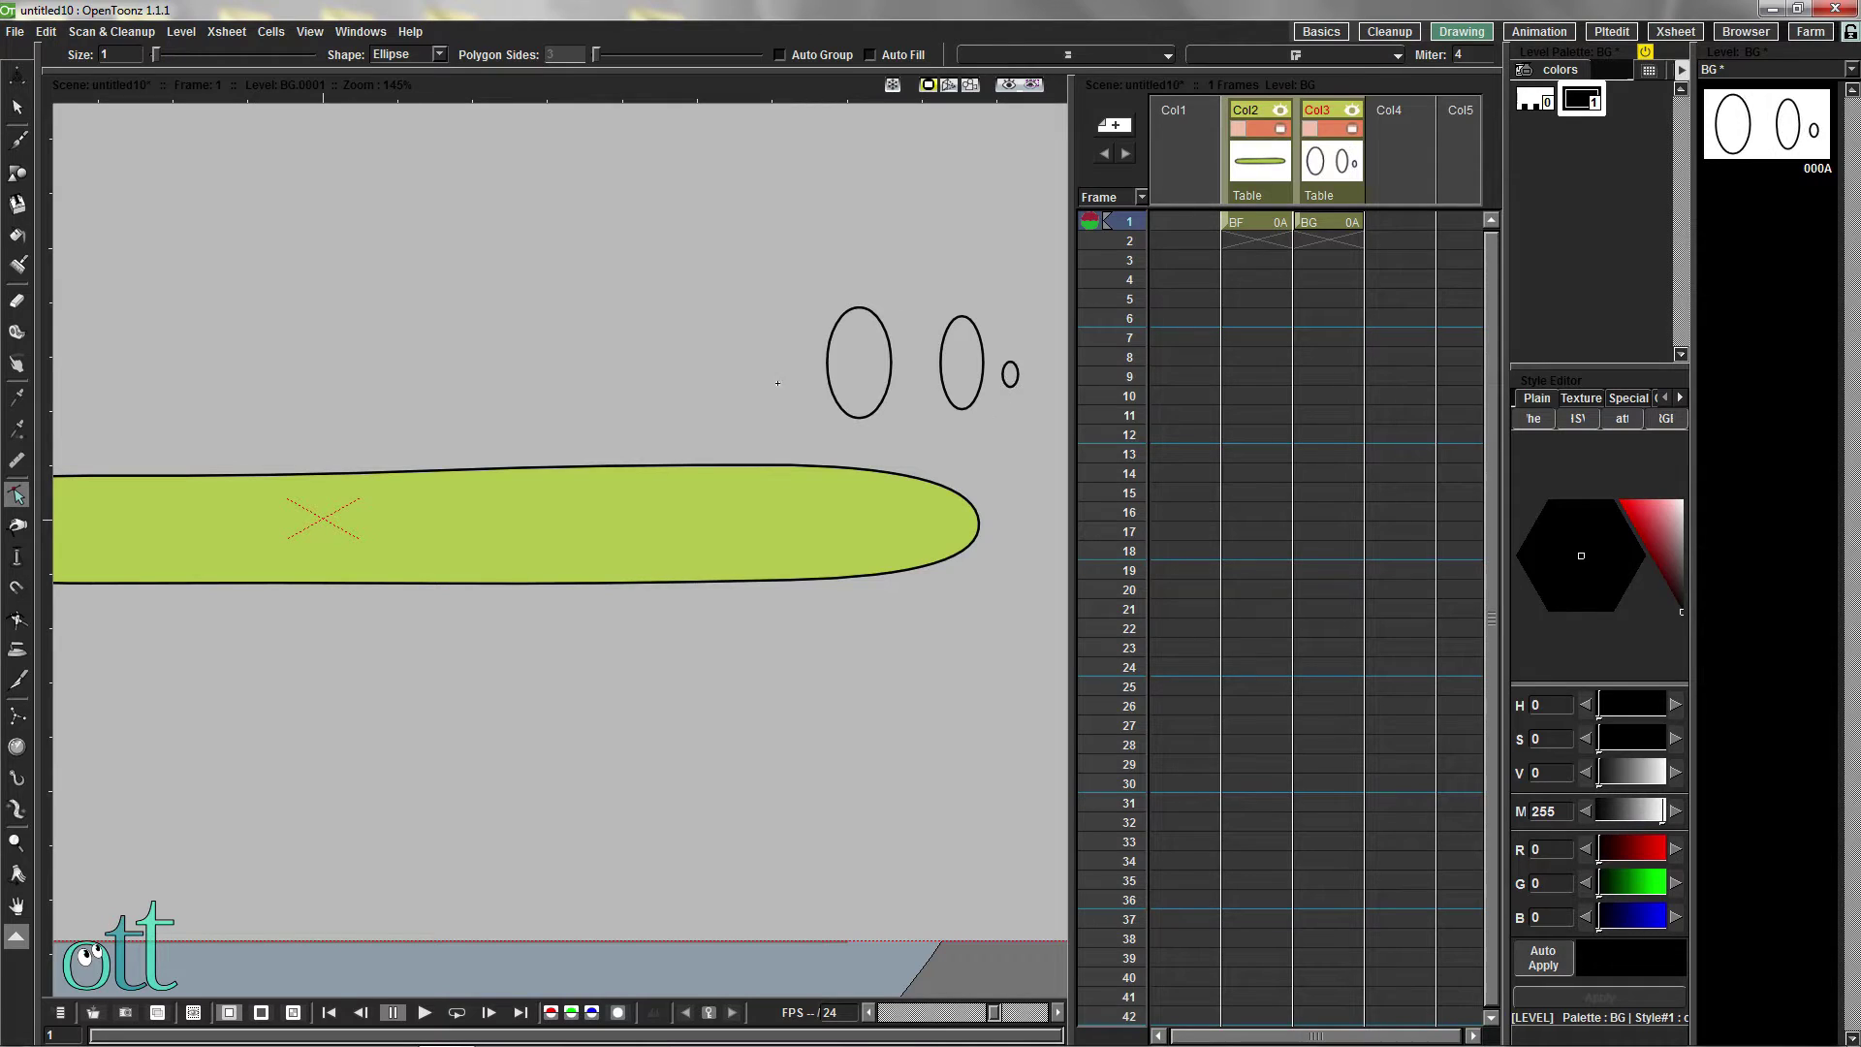
{"action": "left_click_drag", "start_coordinate": [786, 366], "coordinate": [795, 381]}
Add an off-white style (RGB 234, 231, 221) to the face level's palette and fill the two large eye ovals
{"action": "right_click", "coordinate": [1567, 189]}
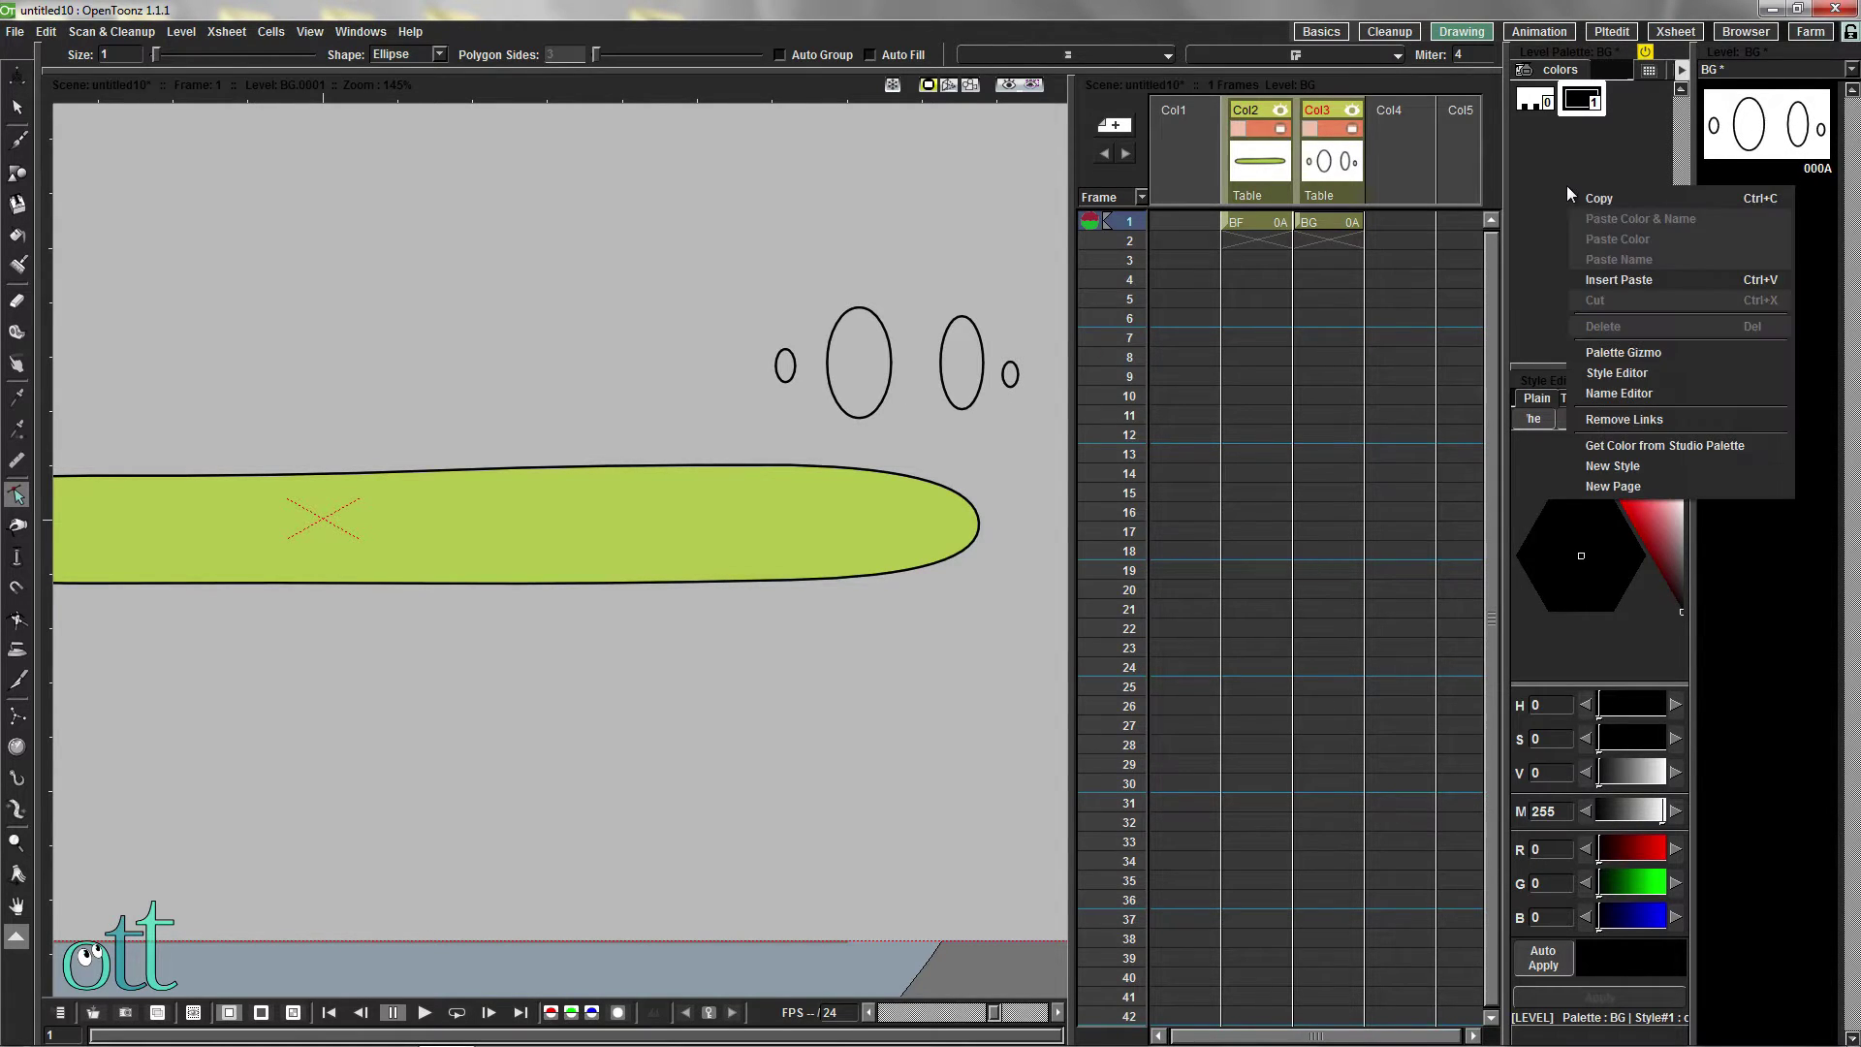
{"action": "left_click", "coordinate": [1621, 462]}
{"action": "left_click_drag", "start_coordinate": [1677, 530], "coordinate": [1677, 508]}
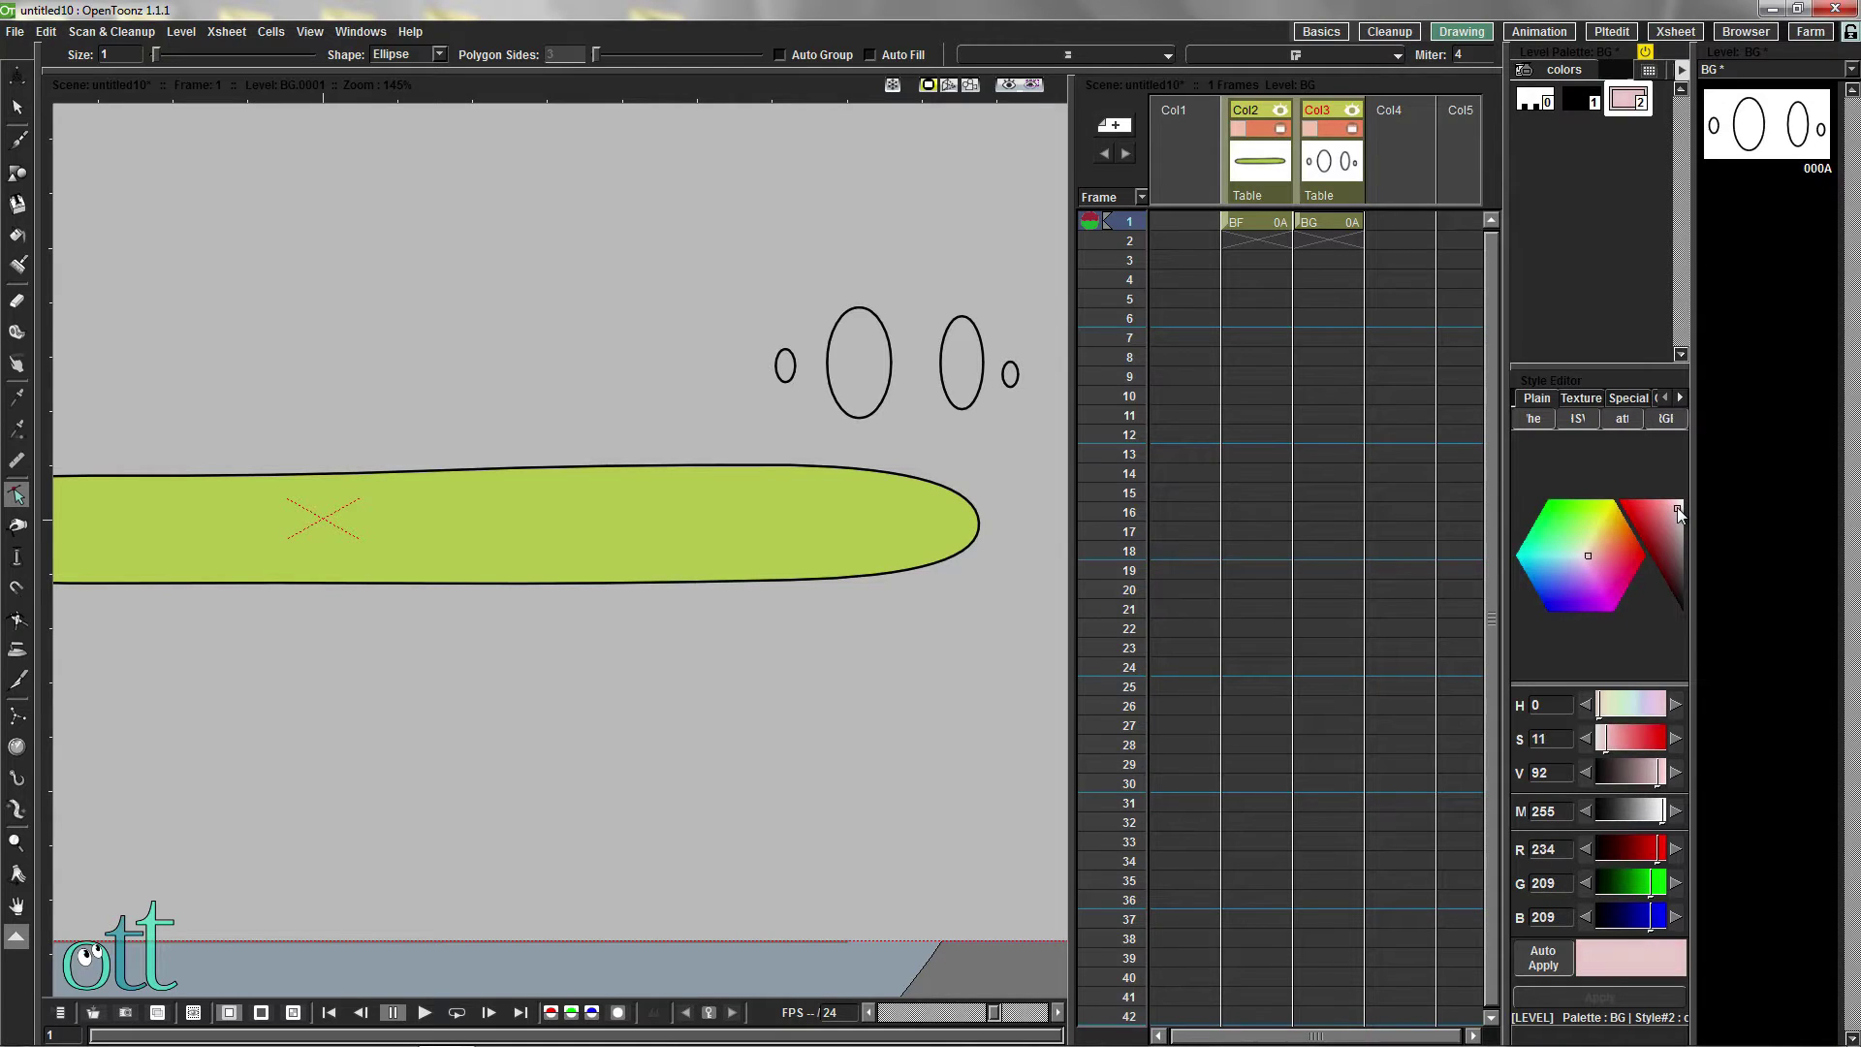
{"action": "left_click", "coordinate": [1586, 555]}
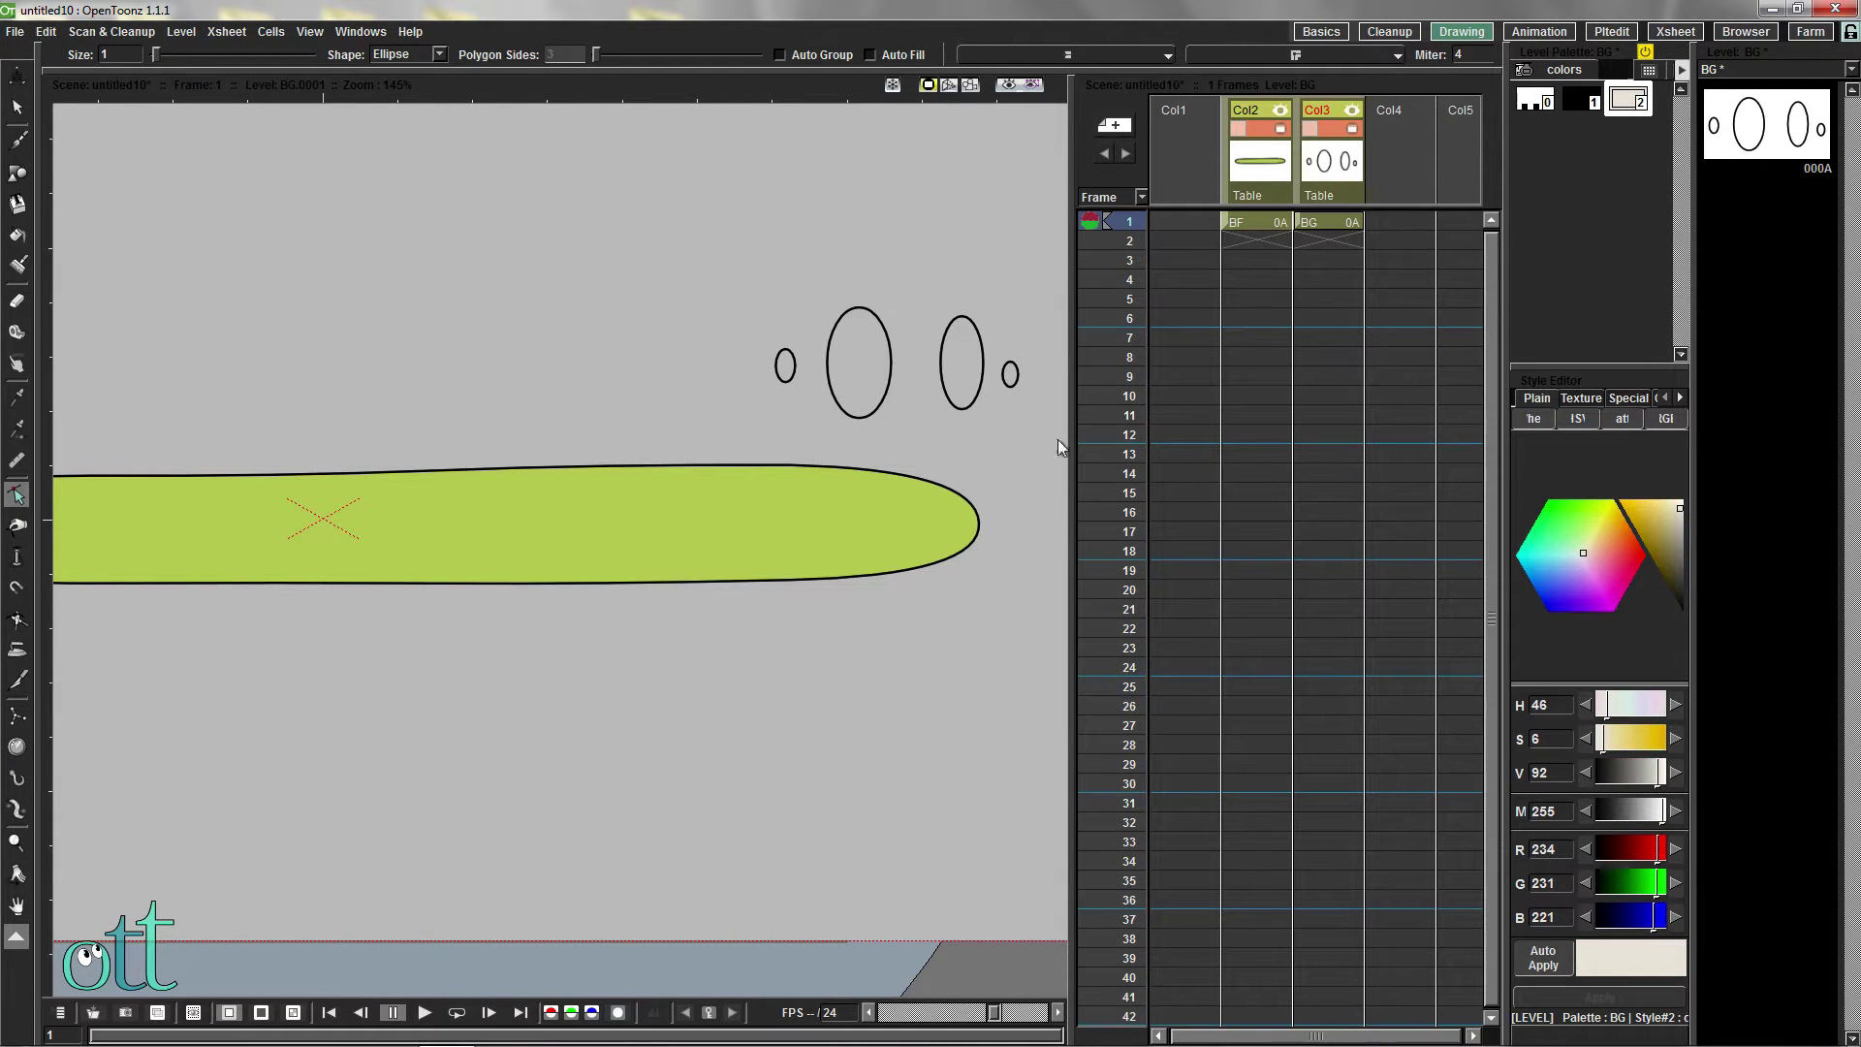
{"action": "left_click", "coordinate": [17, 233]}
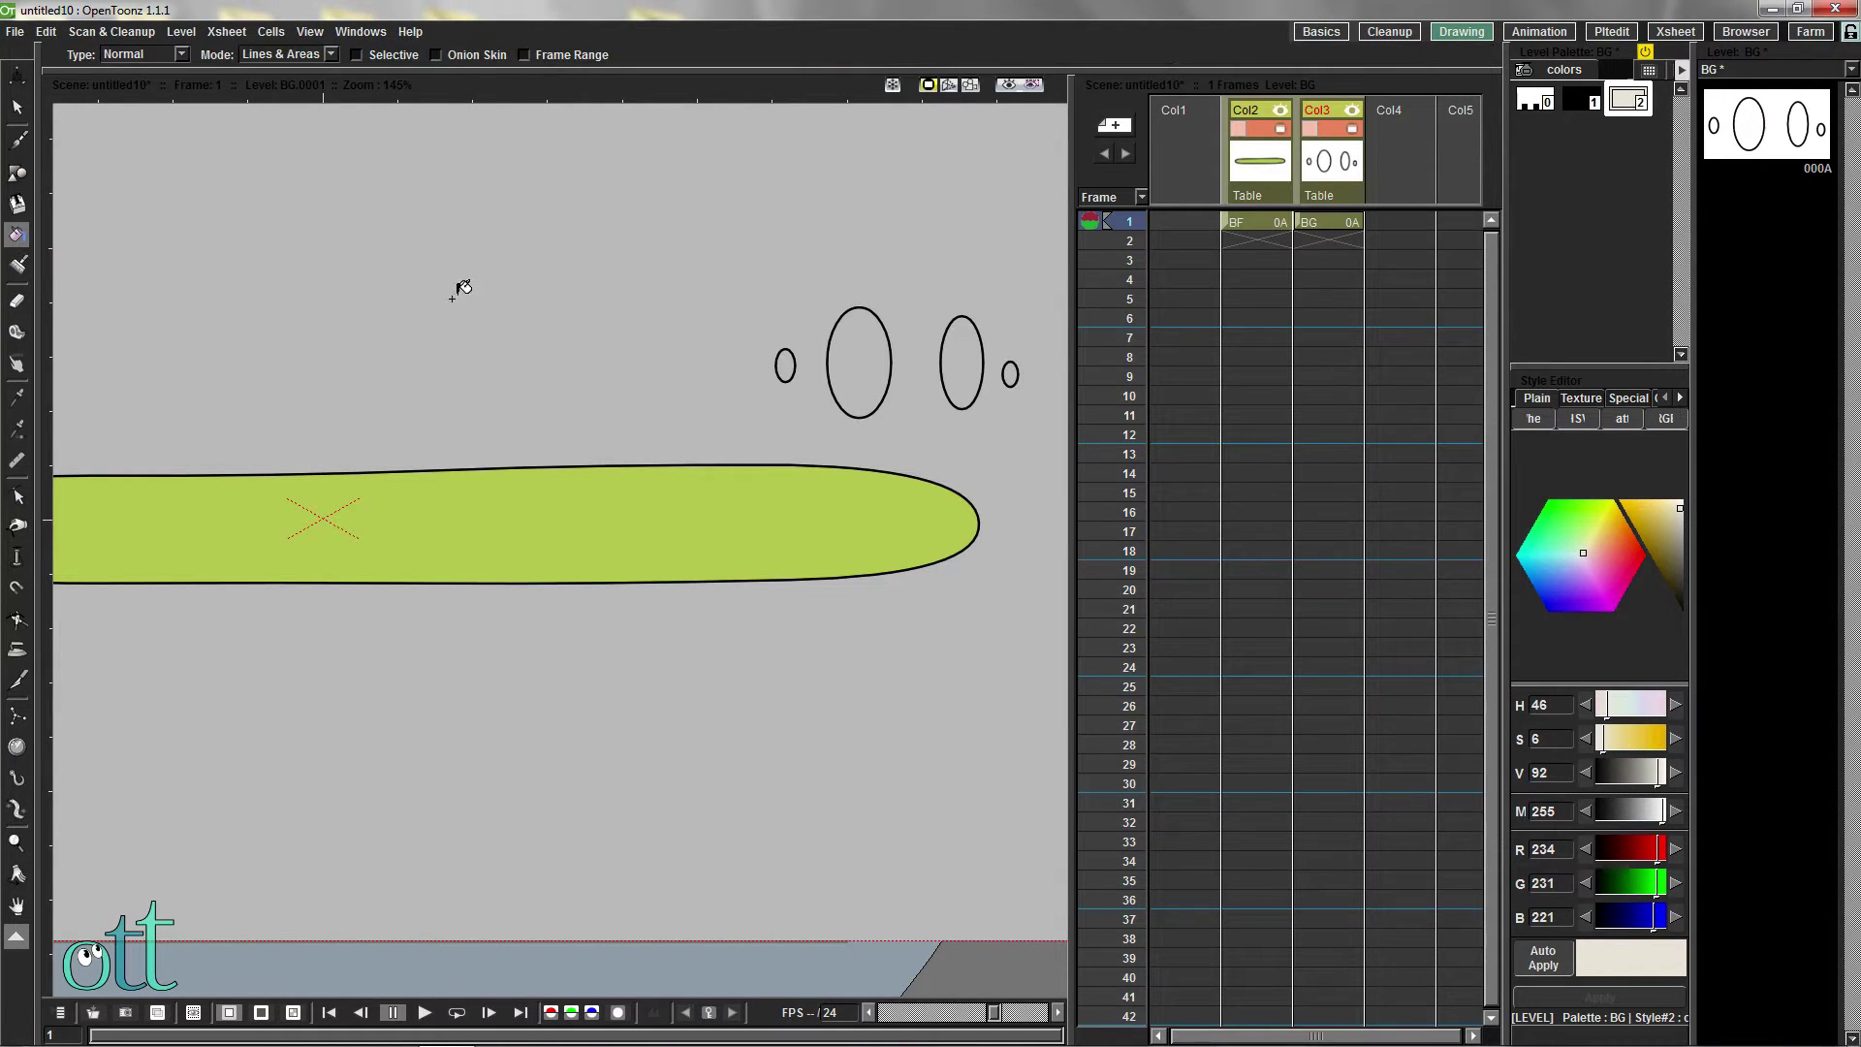
{"action": "left_click", "coordinate": [860, 346]}
{"action": "left_click", "coordinate": [964, 350]}
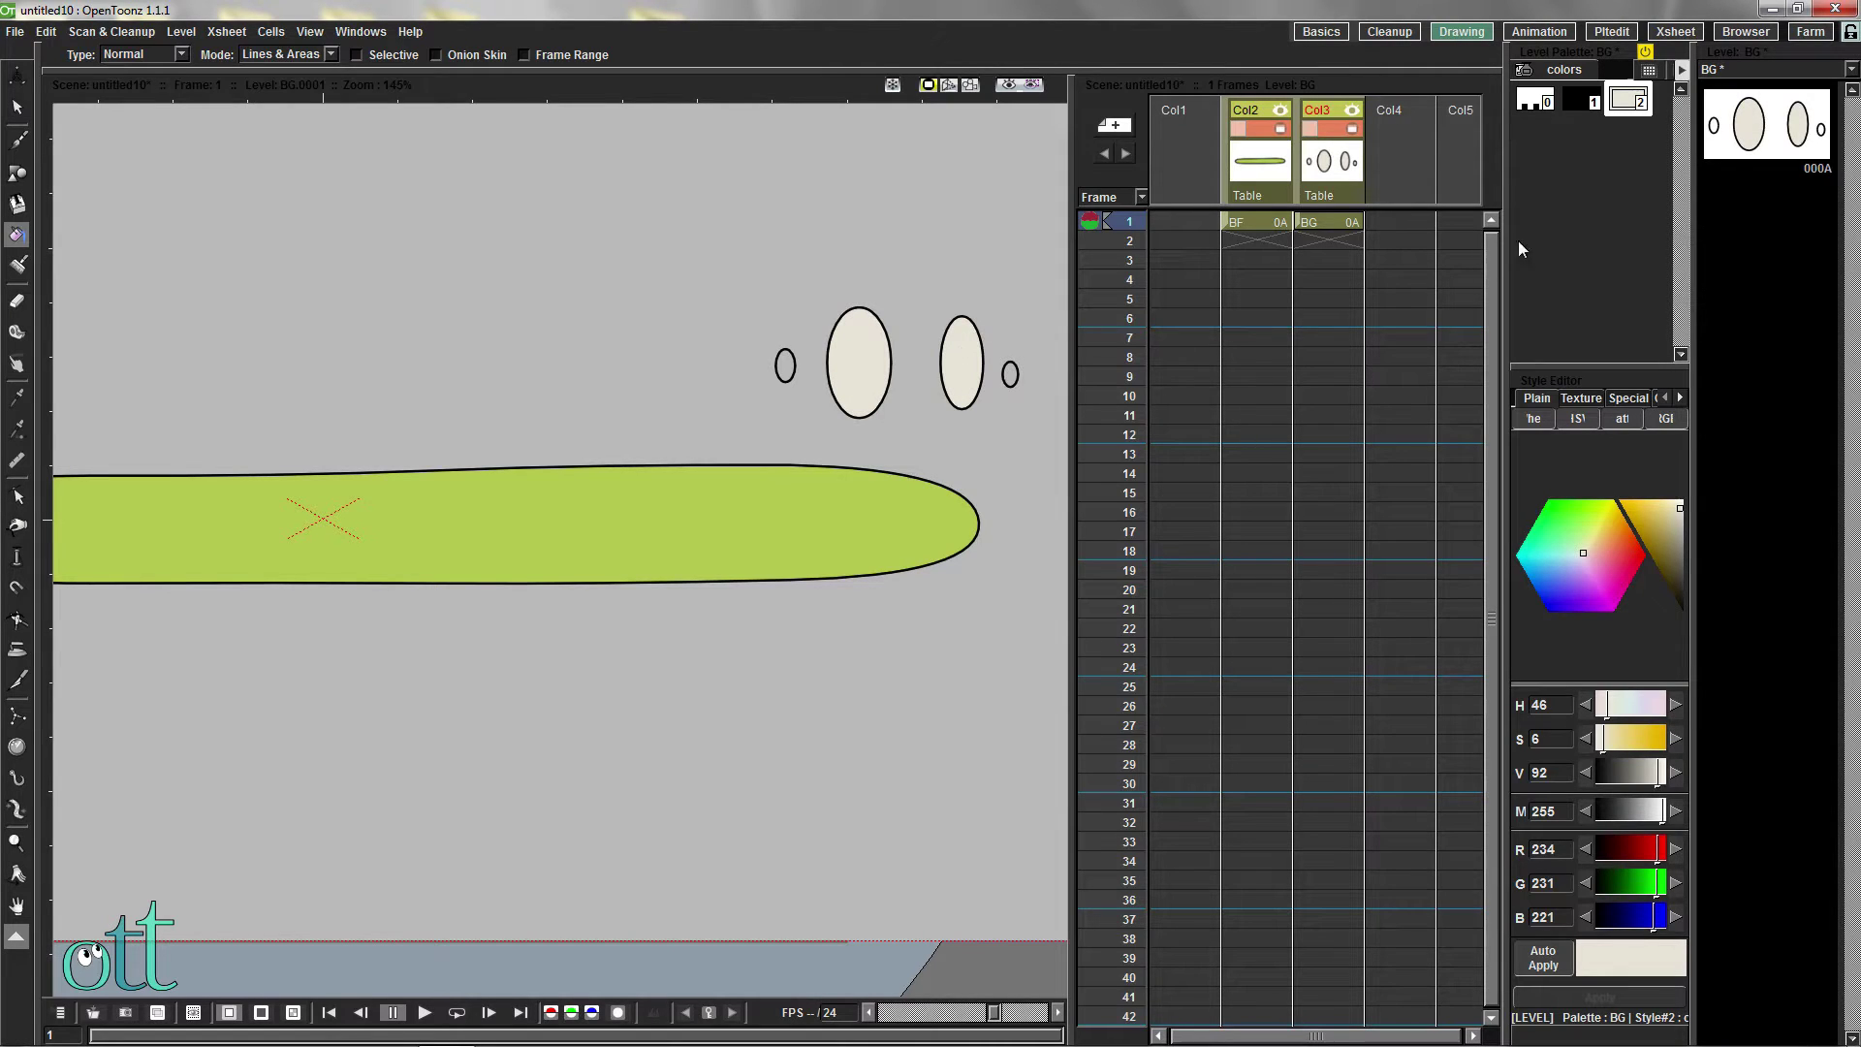
Fill the two small pupils with black and brush a curved mouth line onto the worm's head
{"action": "left_click", "coordinate": [1580, 103]}
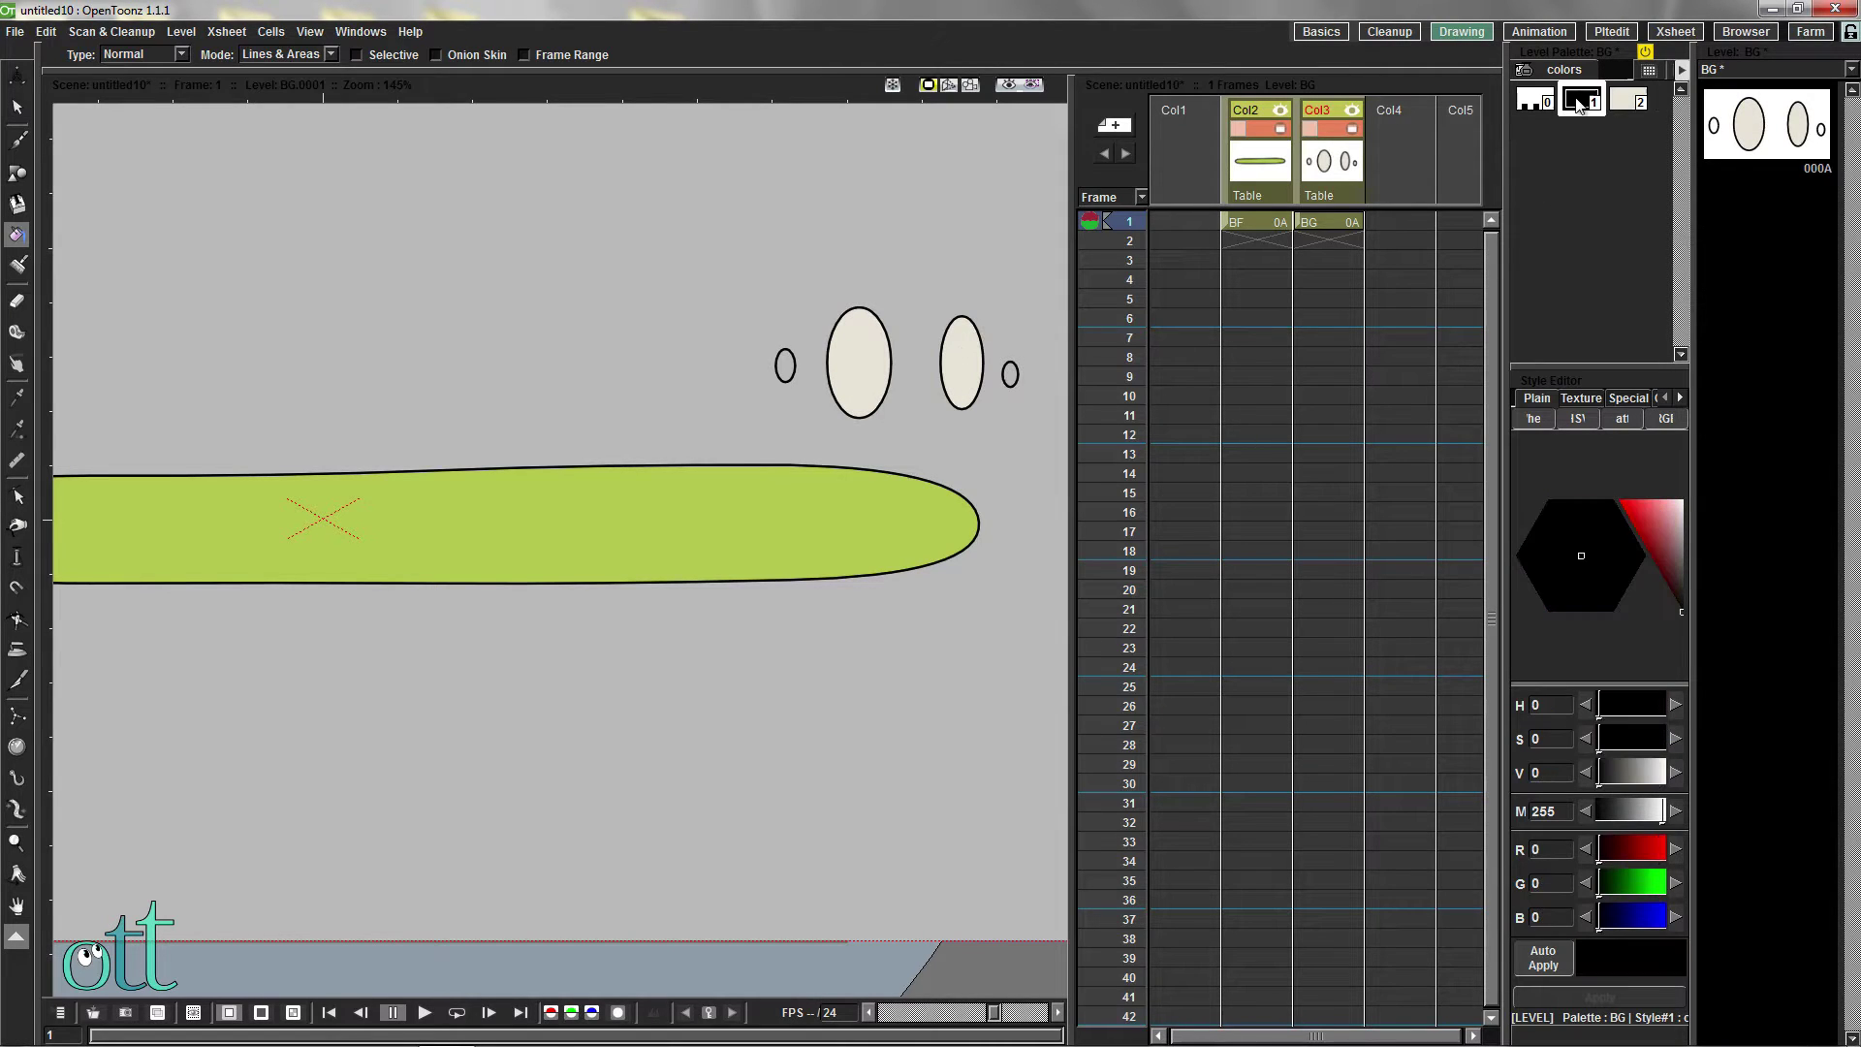
{"action": "left_click", "coordinate": [785, 366]}
{"action": "left_click", "coordinate": [18, 140]}
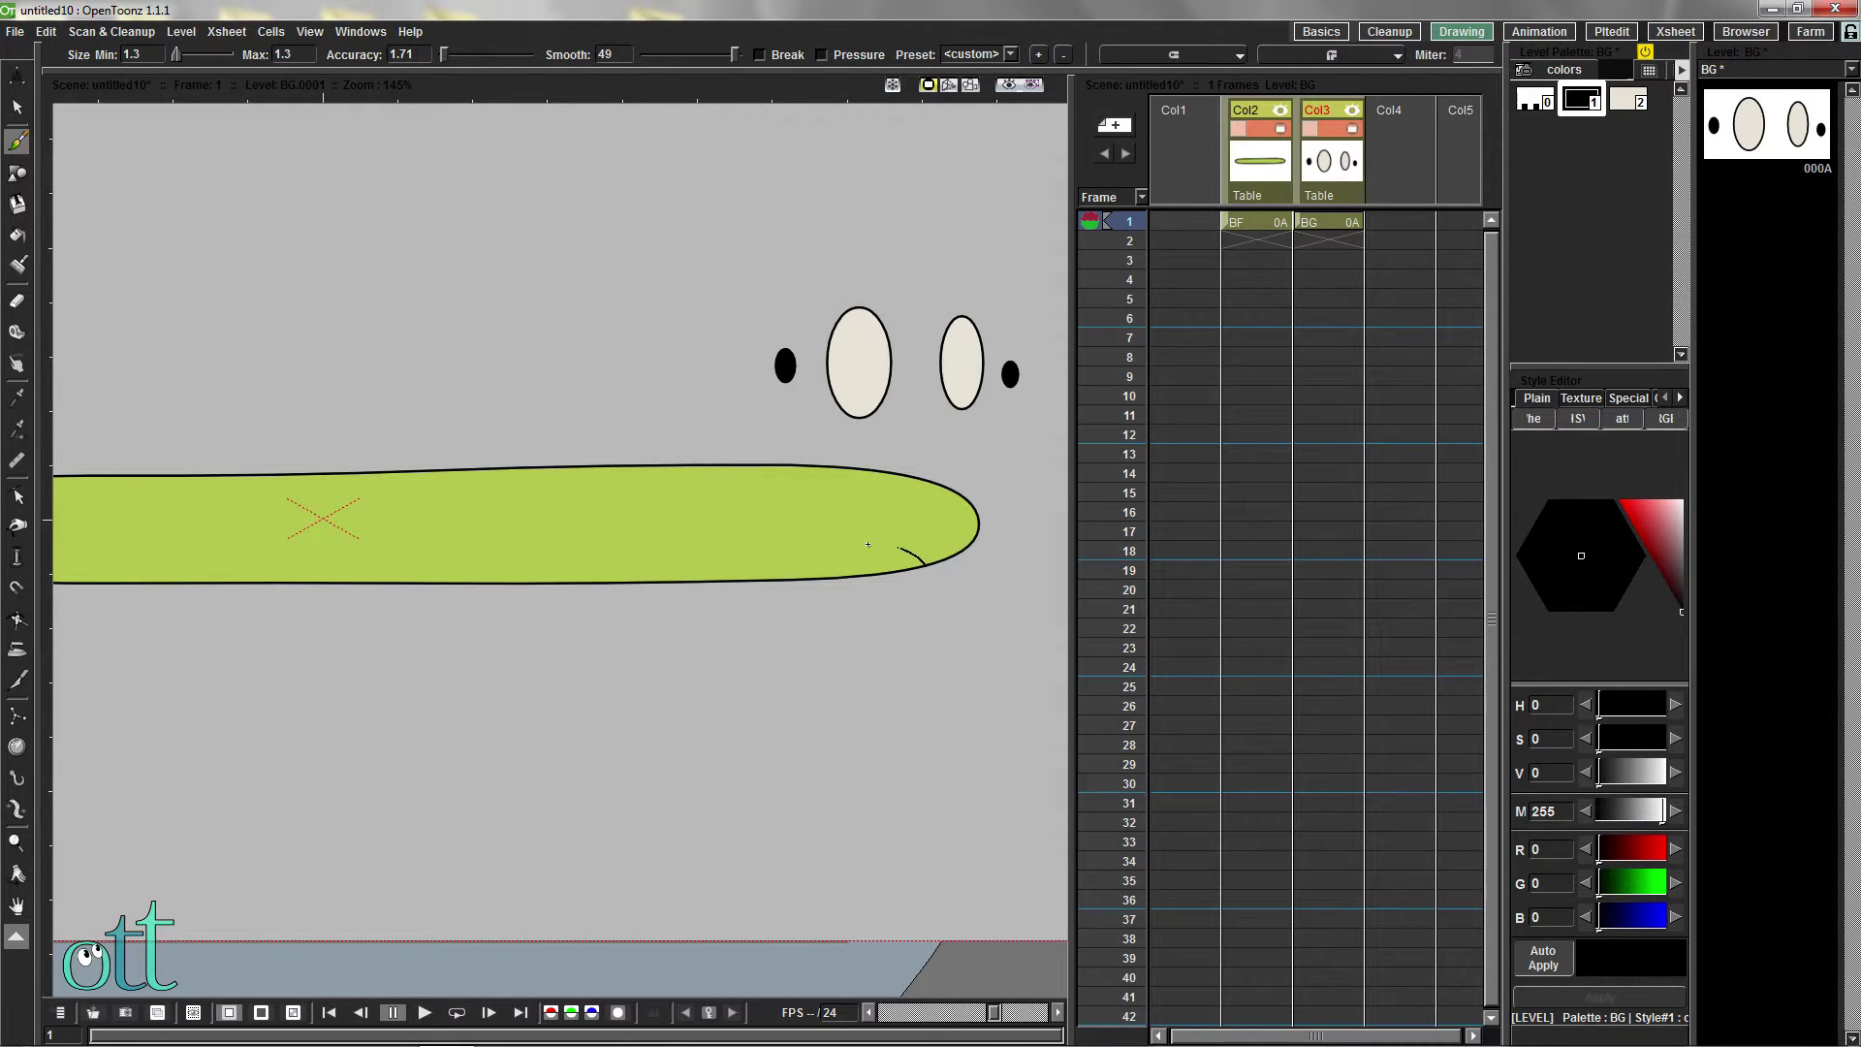
{"action": "left_click_drag", "start_coordinate": [825, 562], "coordinate": [817, 560]}
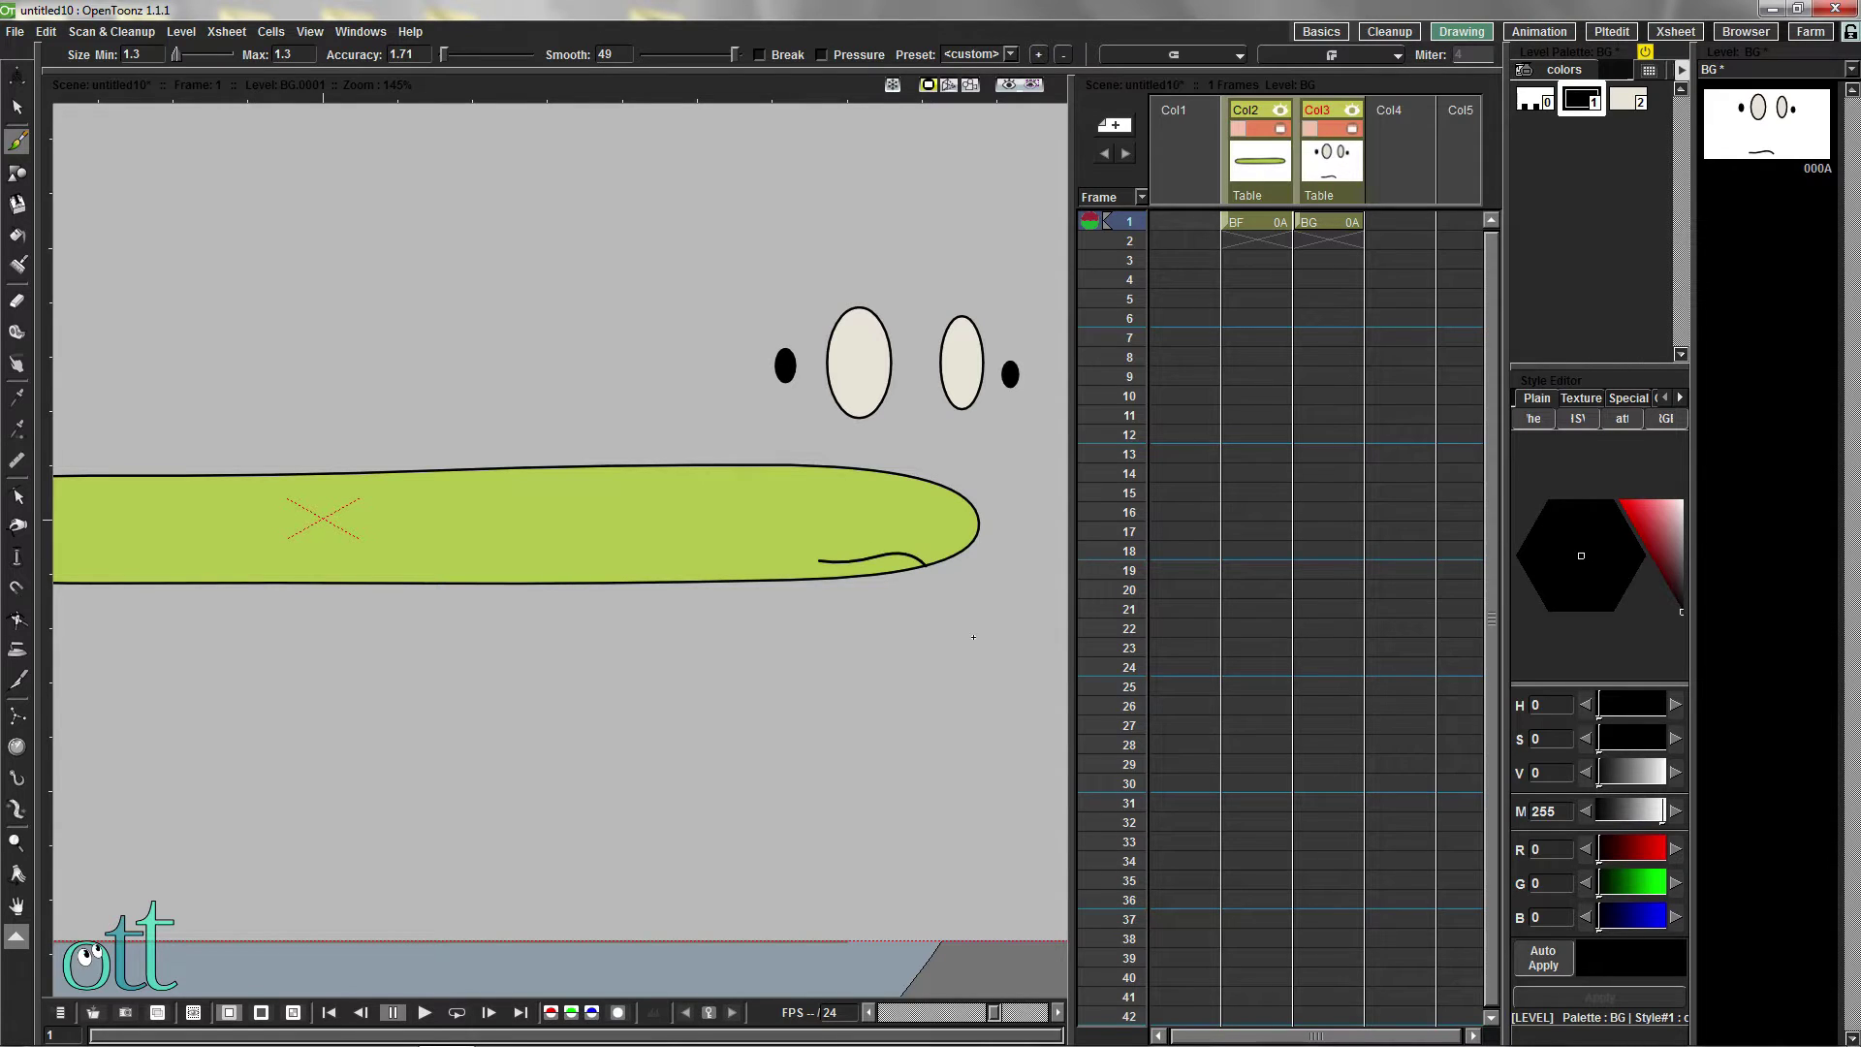
Shorten and reshape the mouth line with its control points, and move it up below the eyes
{"action": "left_click", "coordinate": [17, 495]}
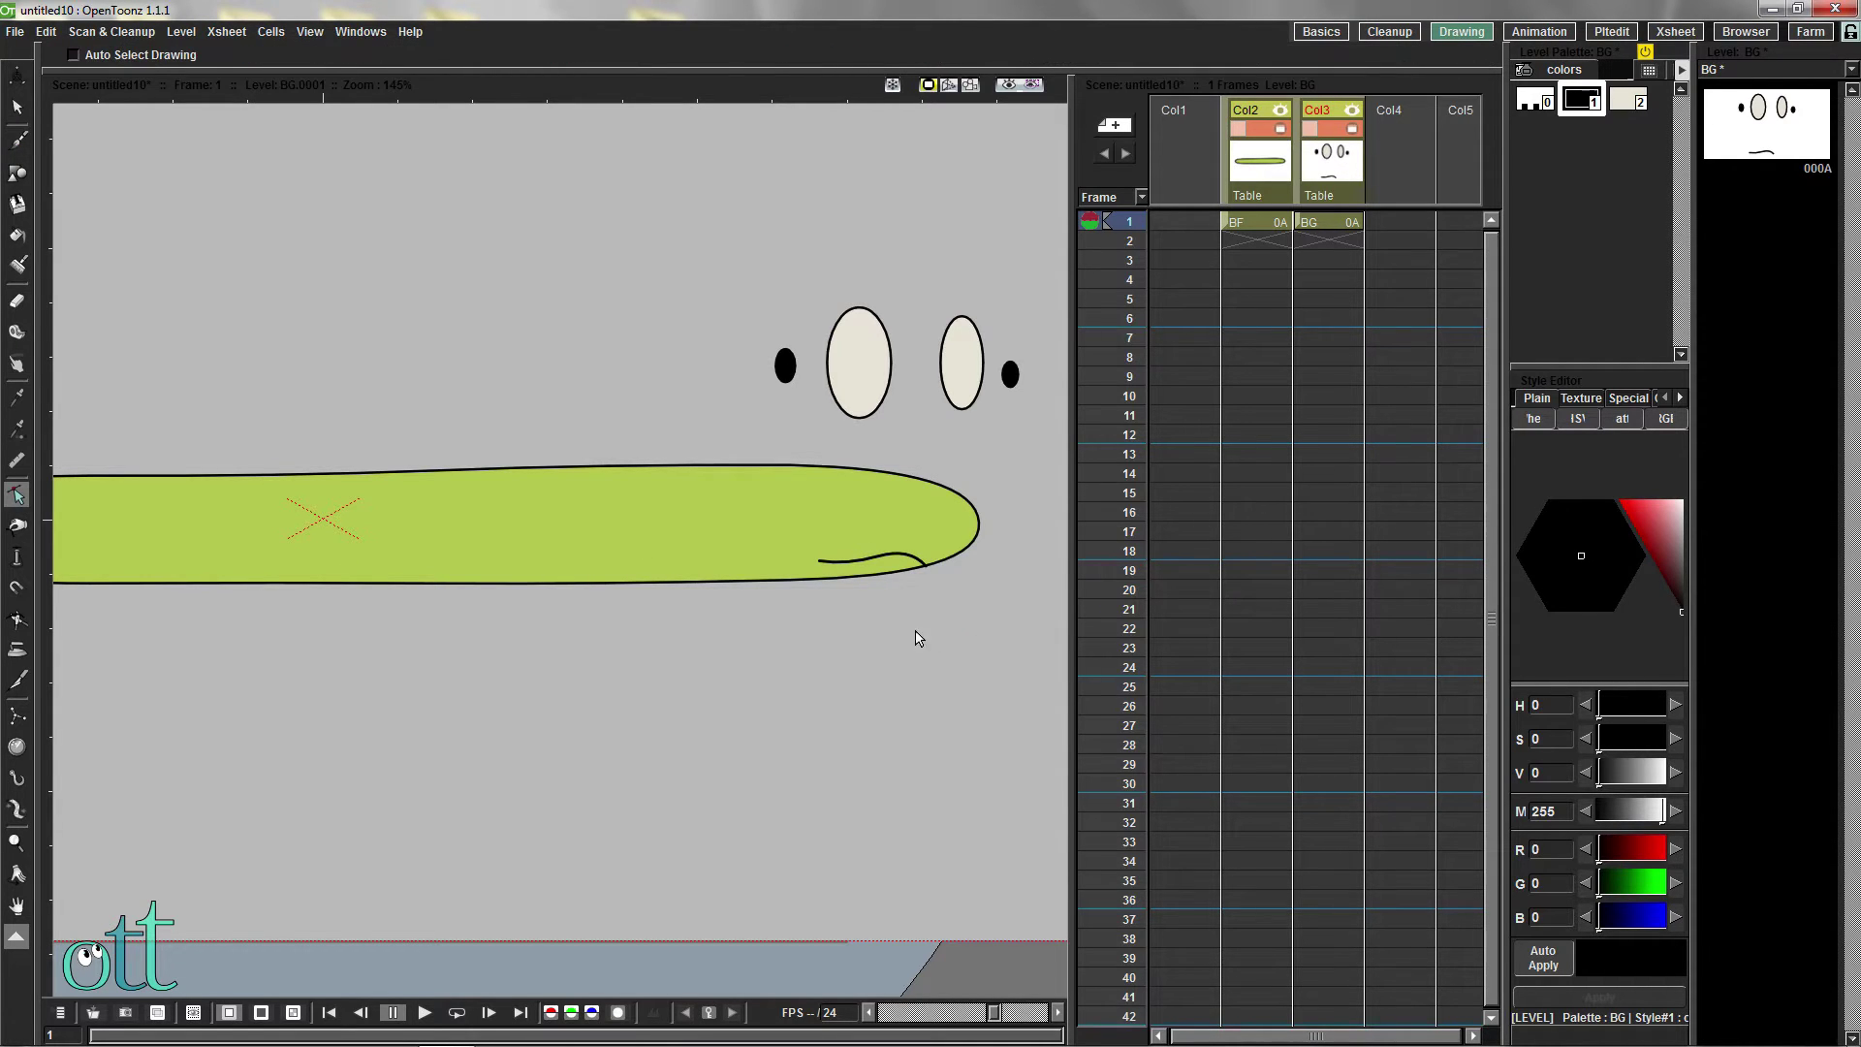
{"action": "left_click", "coordinate": [892, 559]}
{"action": "mouse_move", "coordinate": [820, 561]}
{"action": "left_mouse_down"}
{"action": "mouse_move", "coordinate": [922, 540]}
{"action": "mouse_move", "coordinate": [889, 541]}
{"action": "mouse_move", "coordinate": [899, 560]}
{"action": "mouse_move", "coordinate": [850, 554]}
{"action": "left_mouse_up"}
{"action": "left_click", "coordinate": [16, 106]}
{"action": "left_click_drag", "start_coordinate": [898, 559], "coordinate": [927, 462]}
{"action": "left_click", "coordinate": [935, 618]}
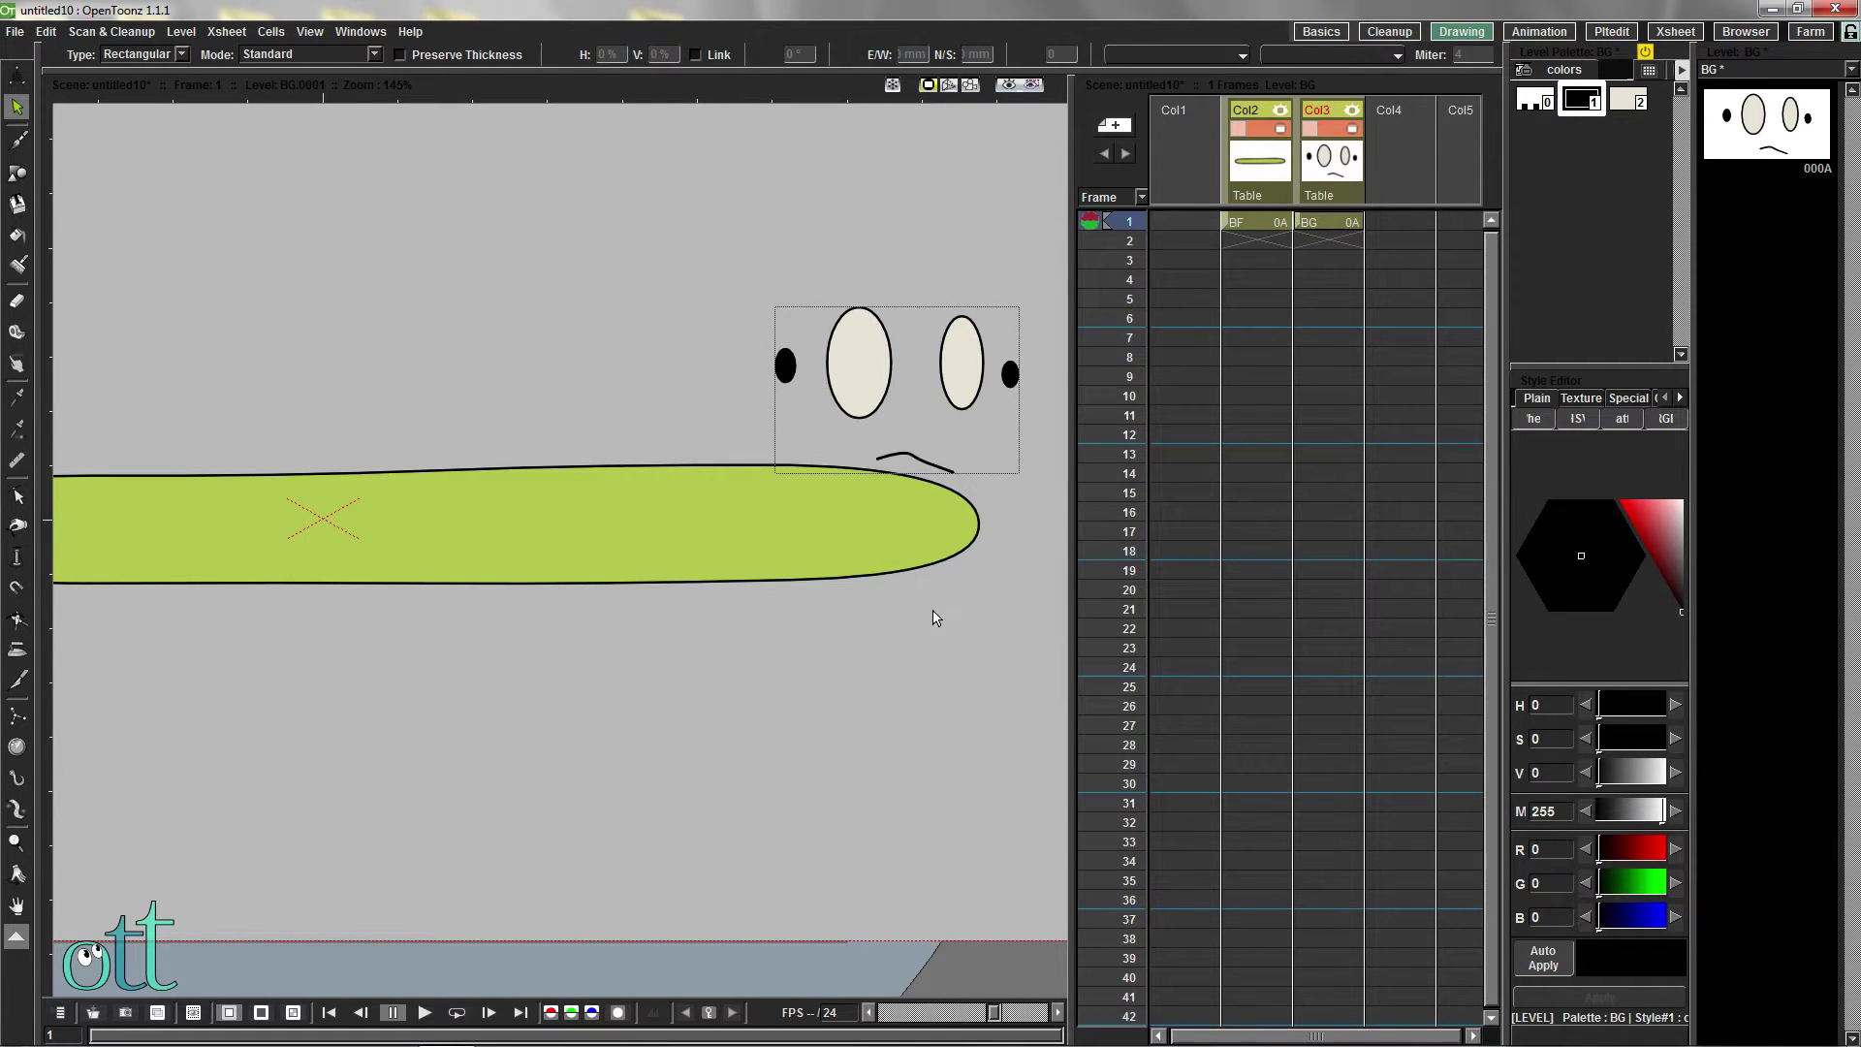
Create a plastic mesh for the worm body in Col2 with 5.08 mm edges, 300 DPI and a 5-pixel margin
{"action": "left_click", "coordinate": [1254, 221]}
{"action": "scroll", "coordinate": [319, 669], "scroll_direction": "down", "scroll_amount": 2}
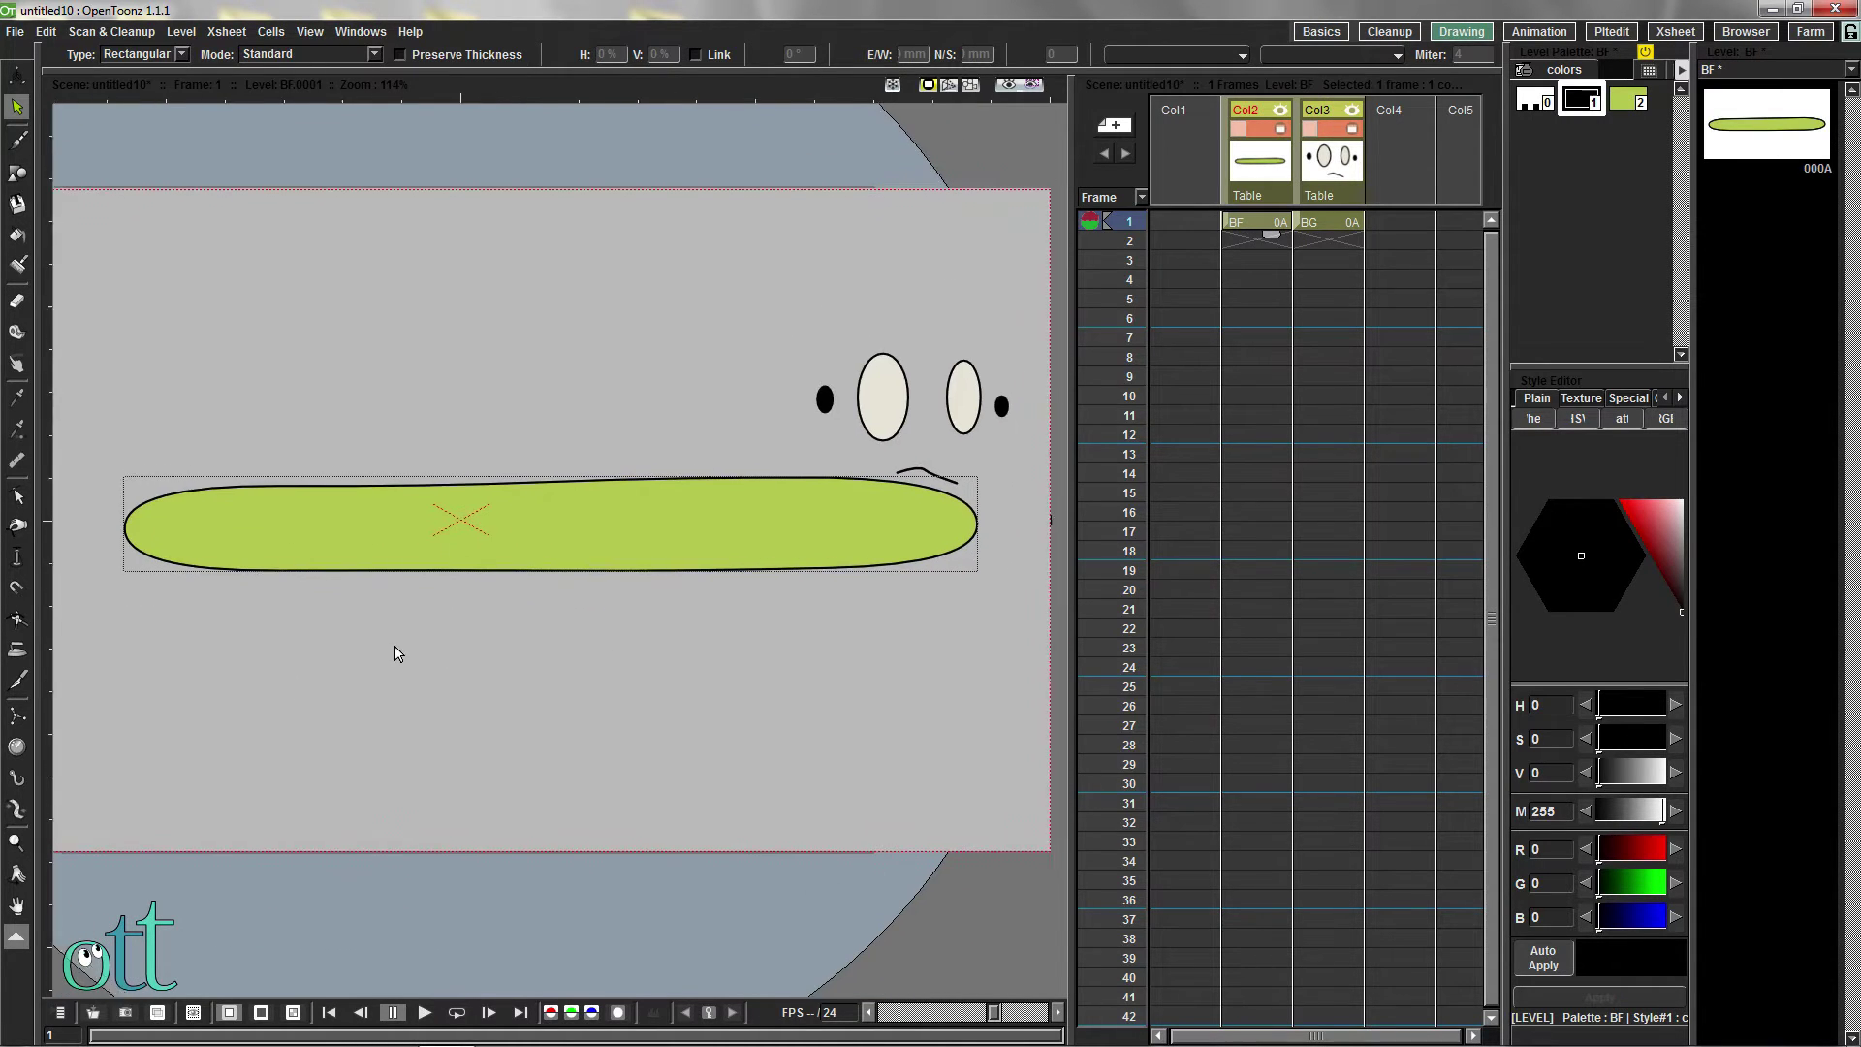
{"action": "left_click_drag", "start_coordinate": [394, 647], "coordinate": [401, 639]}
{"action": "left_click", "coordinate": [16, 810]}
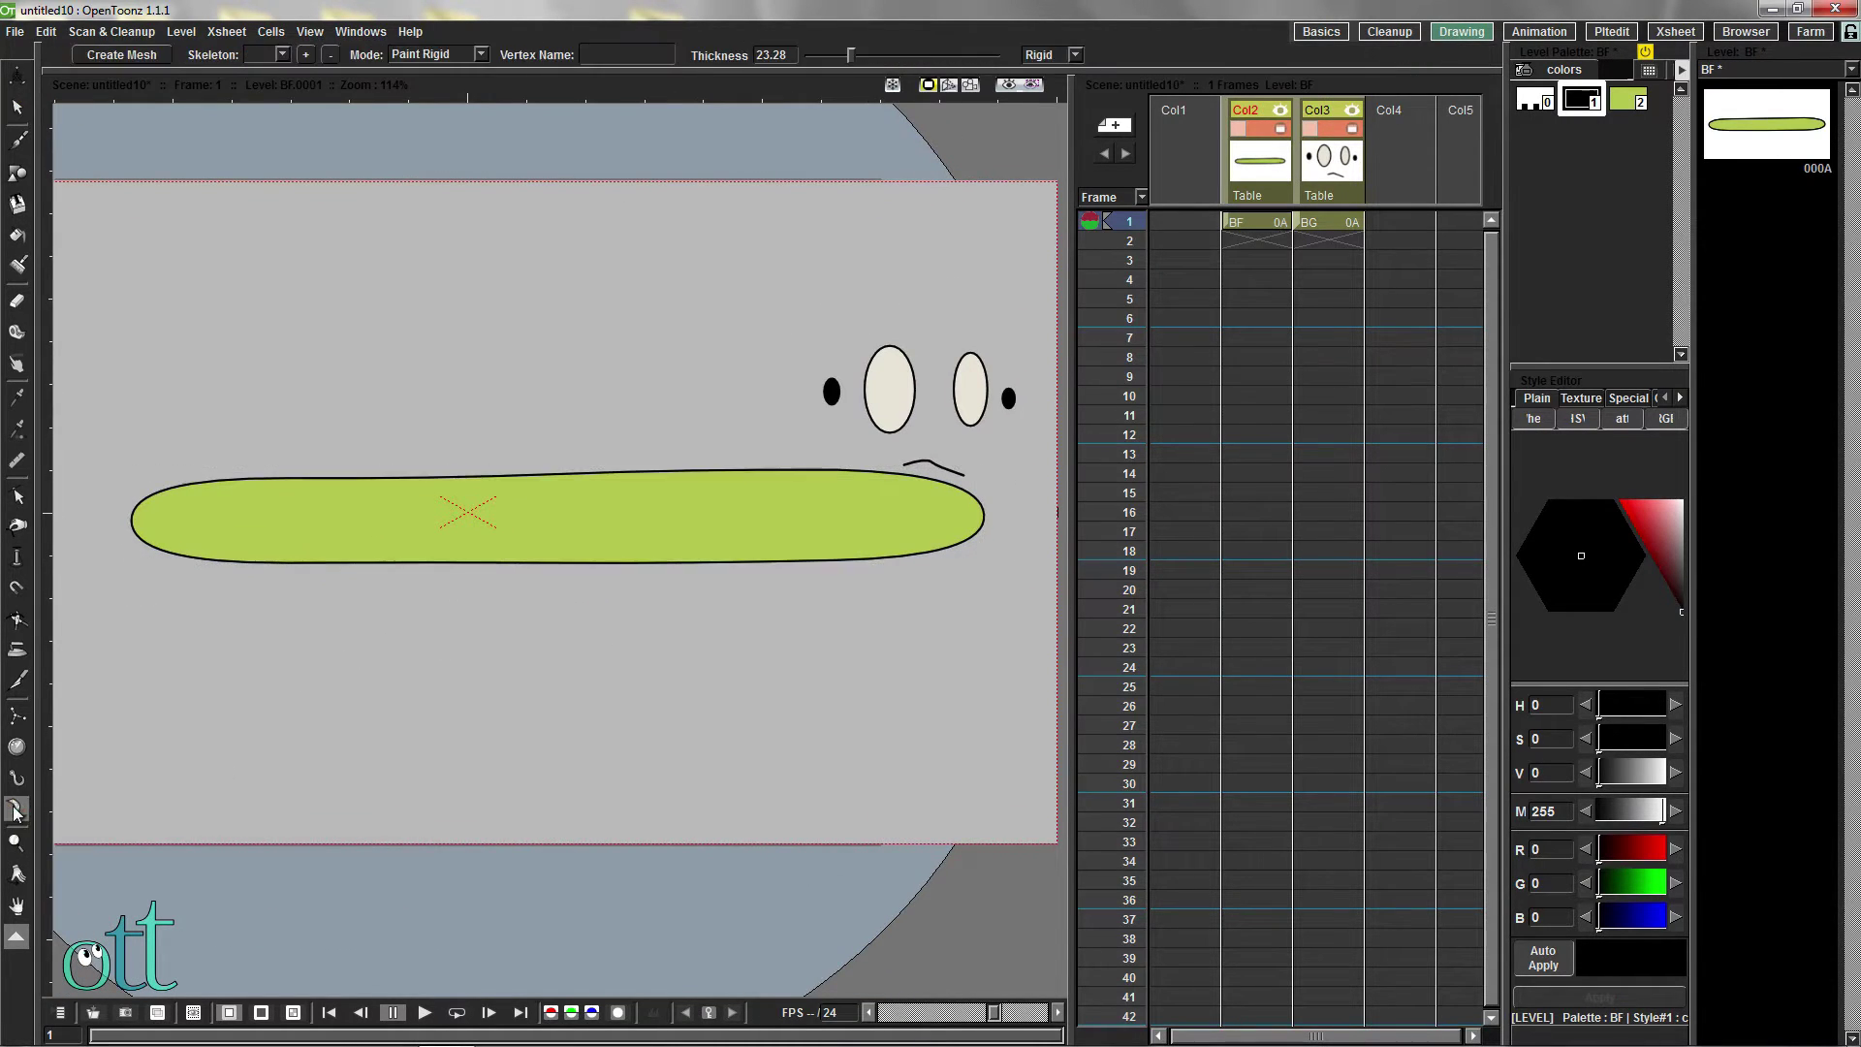
{"action": "left_click", "coordinate": [121, 54]}
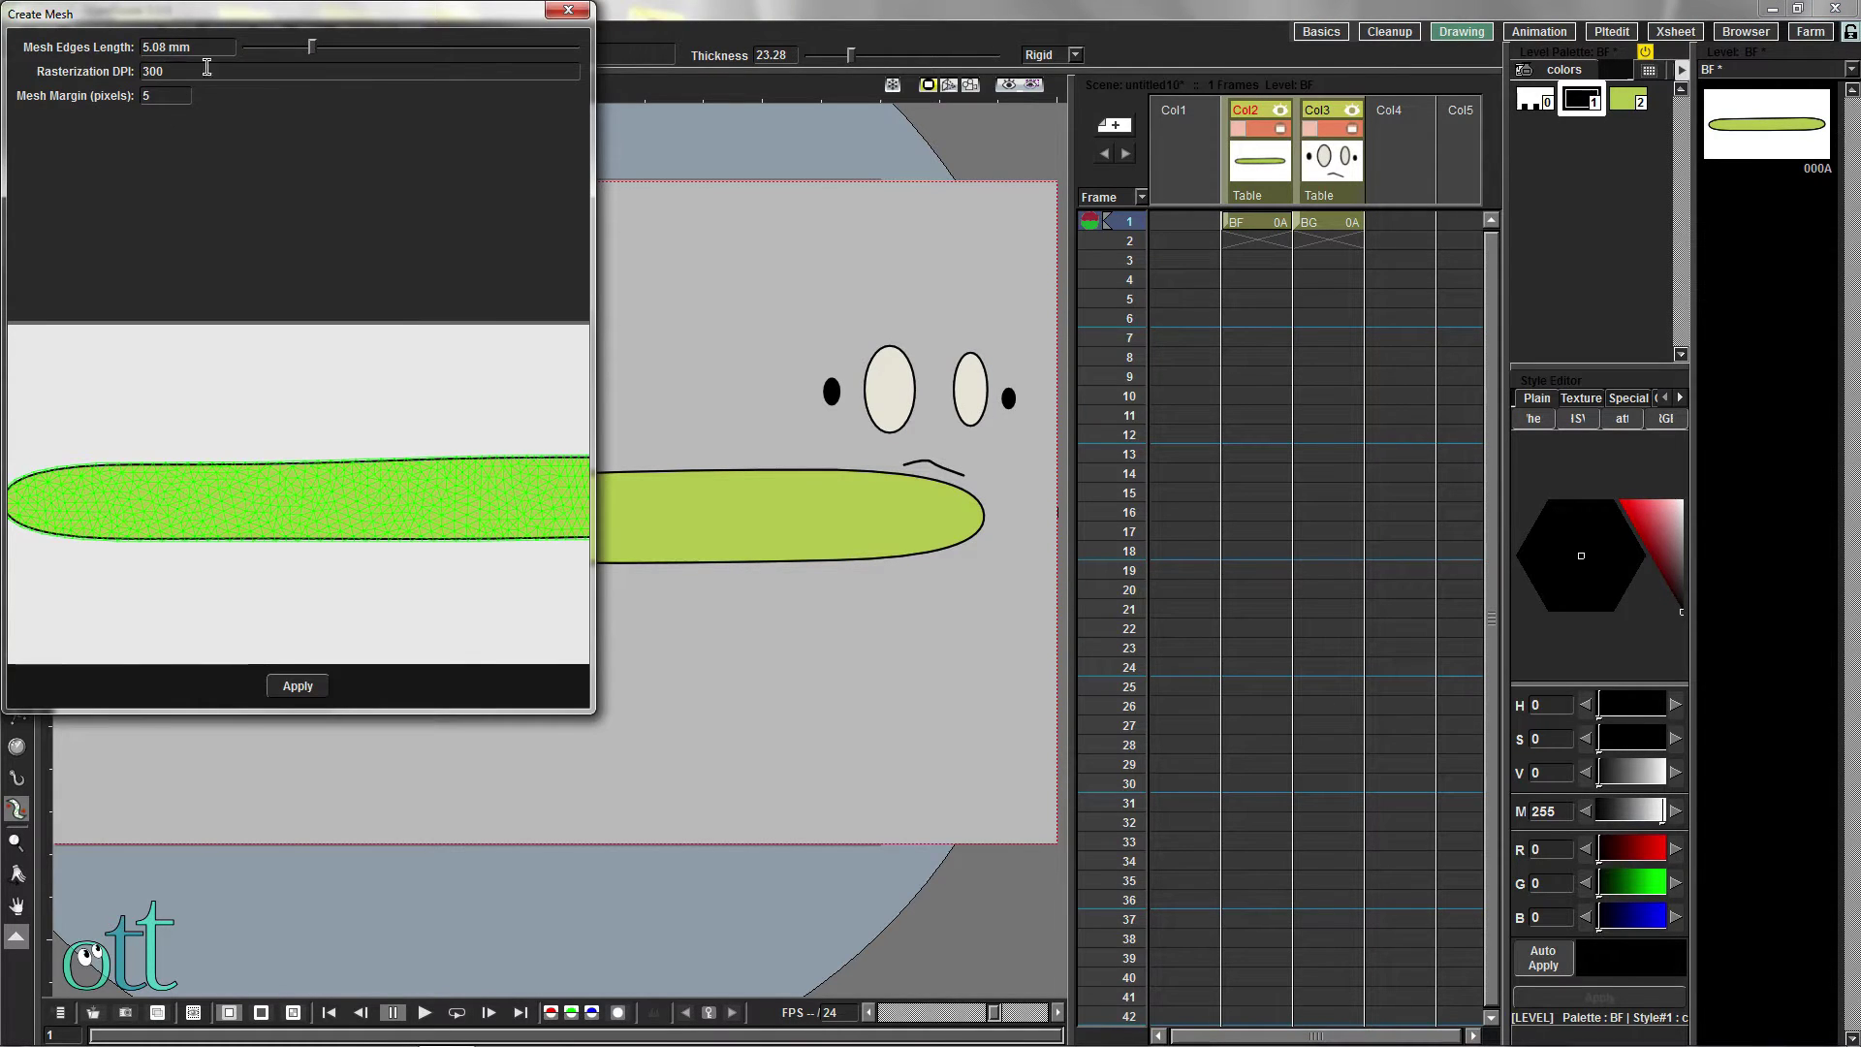
{"action": "left_click", "coordinate": [294, 687]}
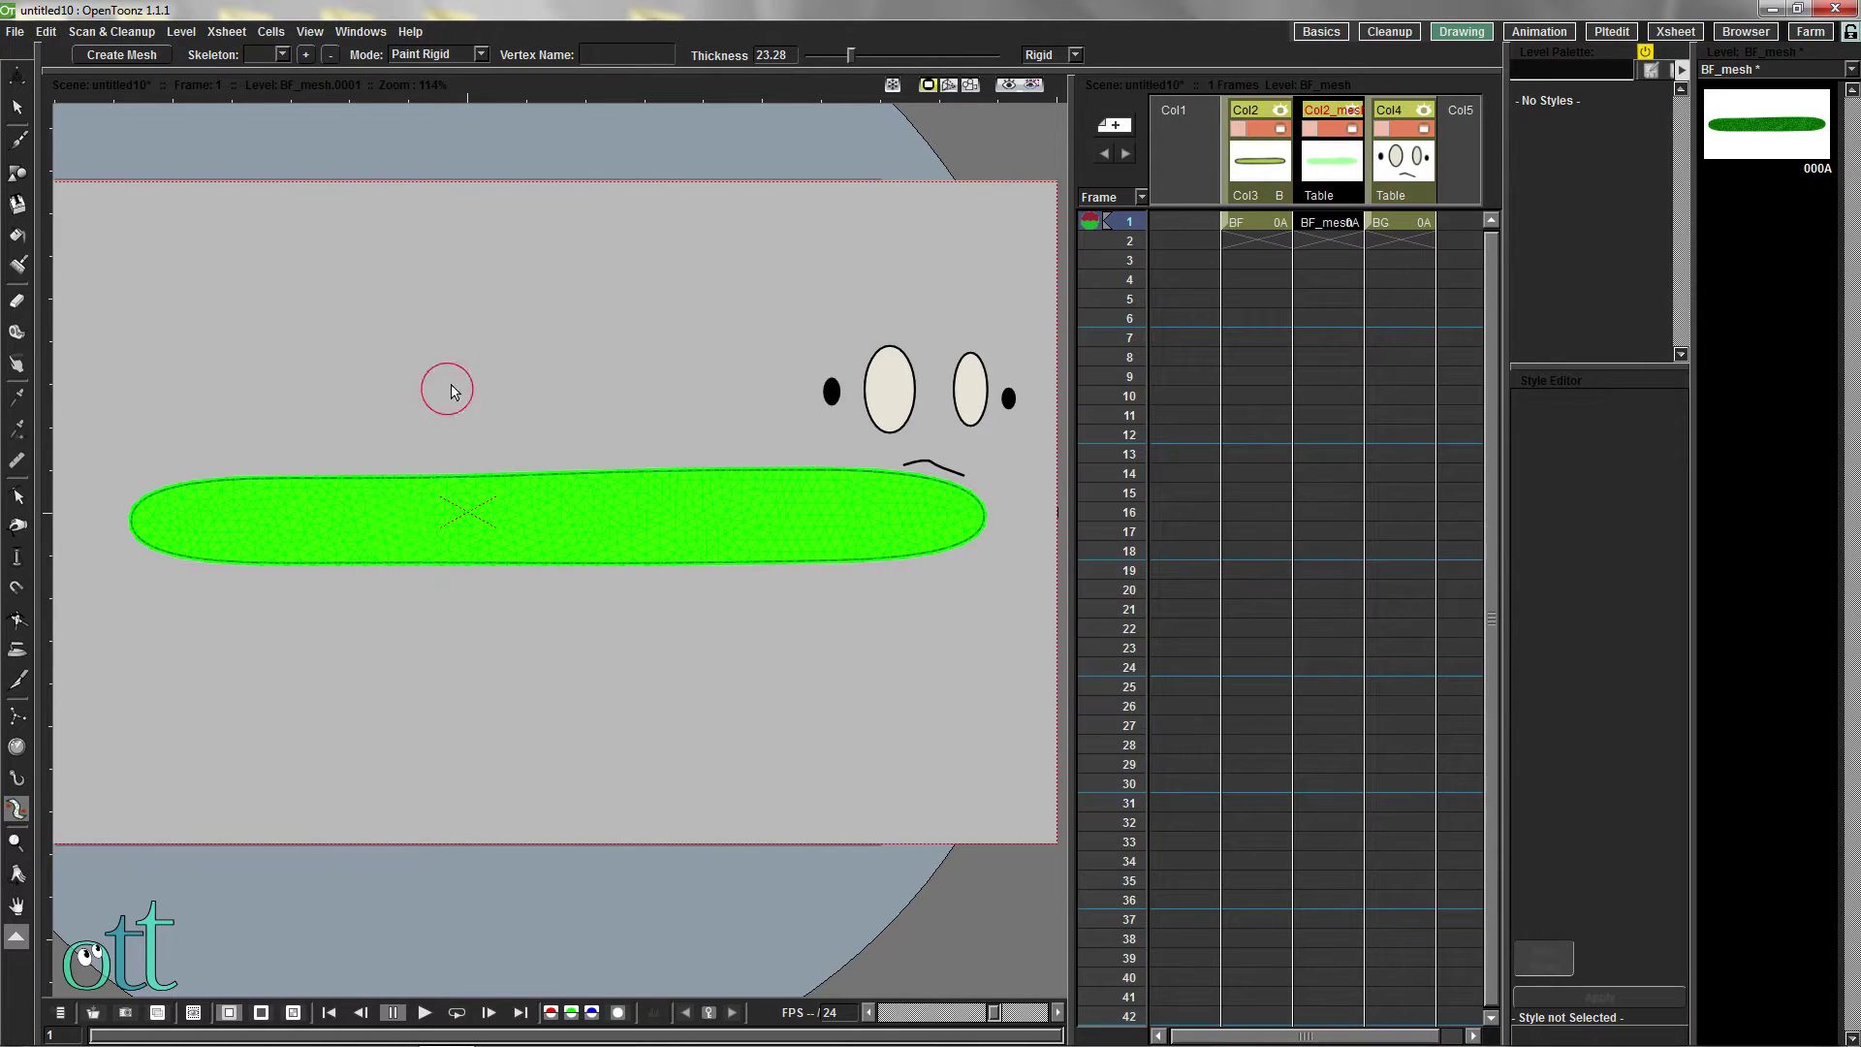
Build a stretchable skeleton on the body mesh with its root below the worm and three branches into the body's left half
{"action": "left_click", "coordinate": [480, 54]}
{"action": "left_click", "coordinate": [456, 99]}
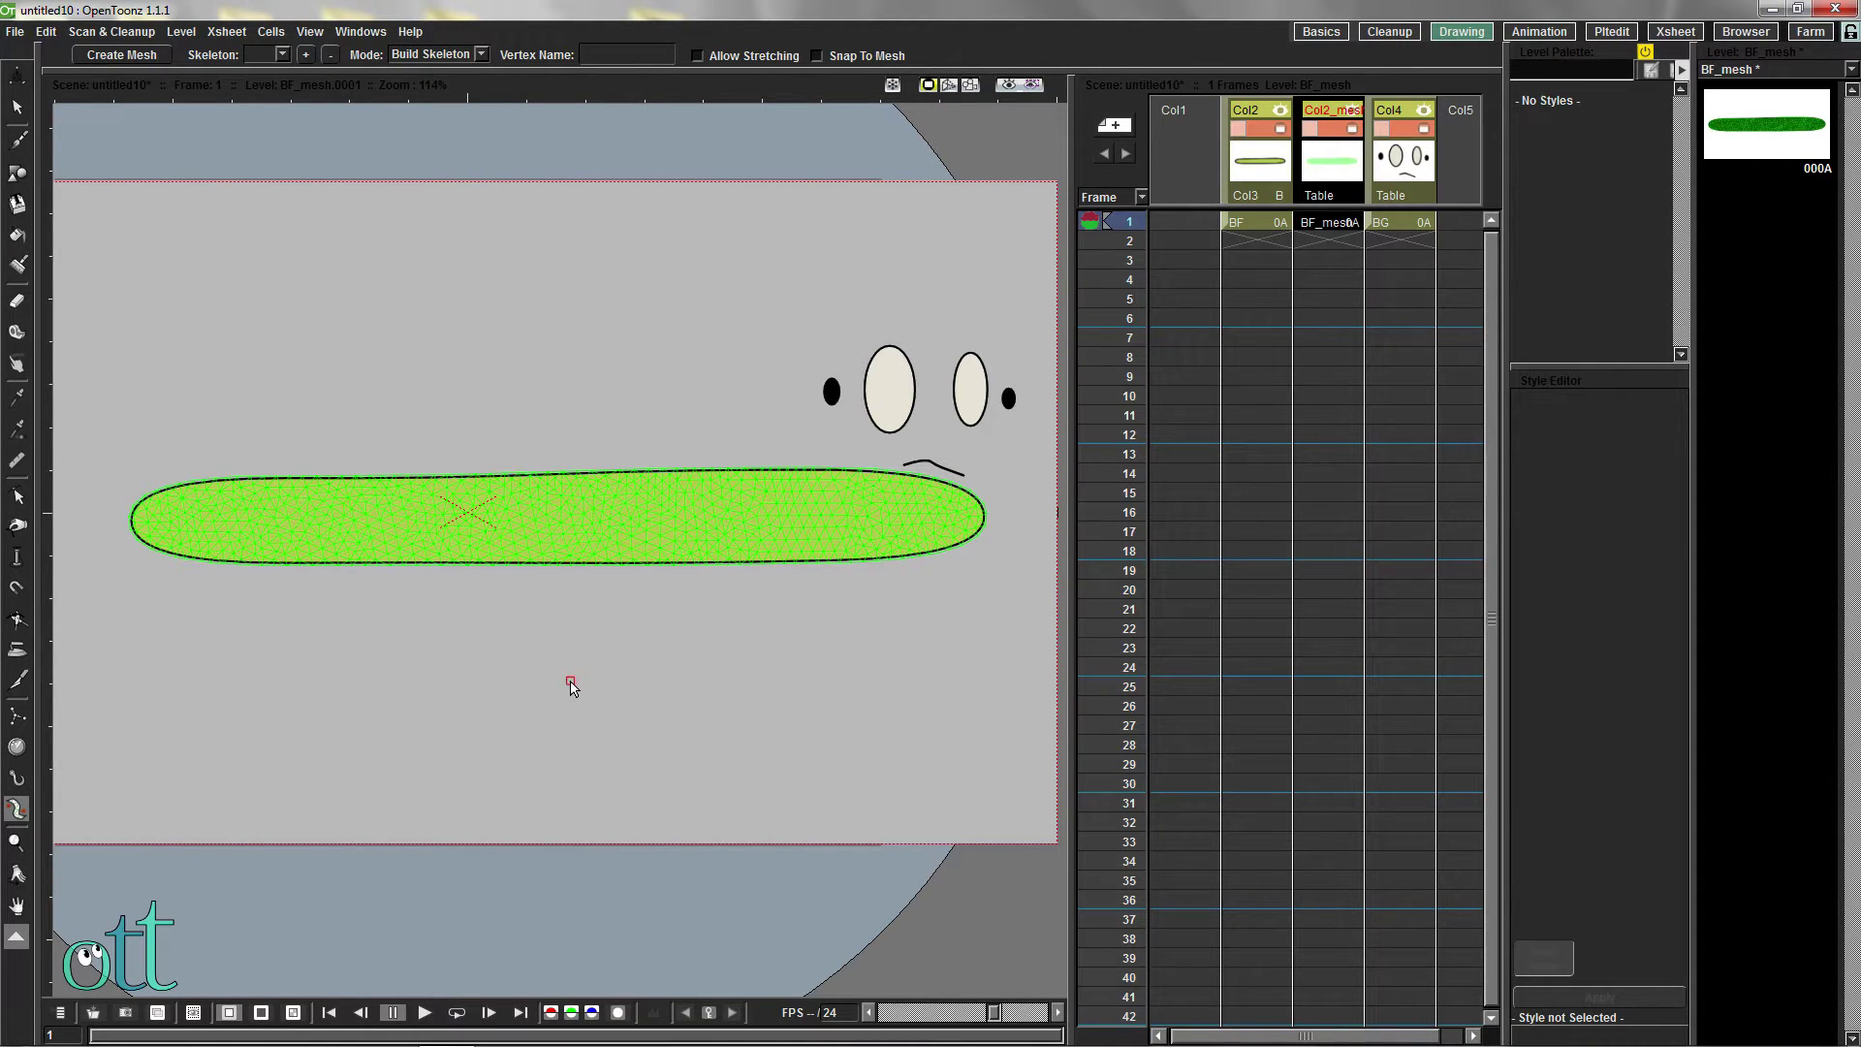
{"action": "left_click", "coordinate": [570, 694]}
{"action": "left_click", "coordinate": [166, 525]}
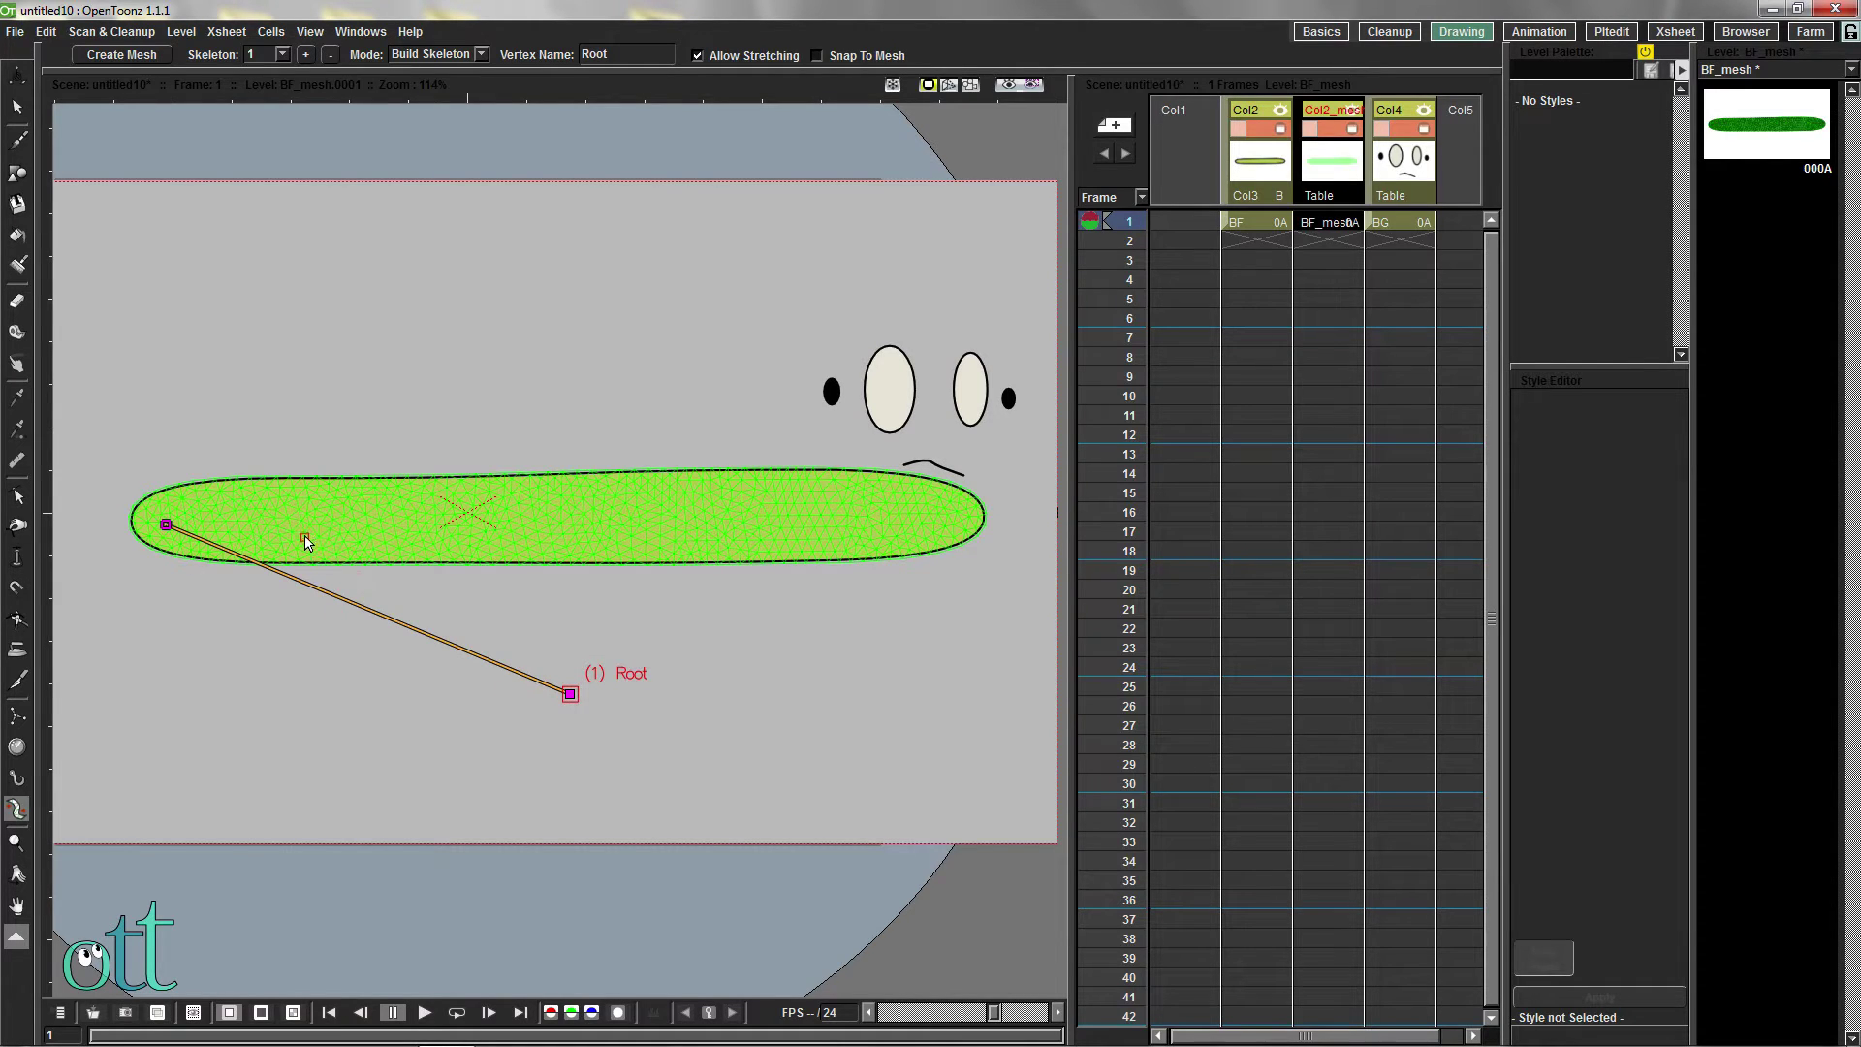
{"action": "left_click", "coordinate": [300, 529]}
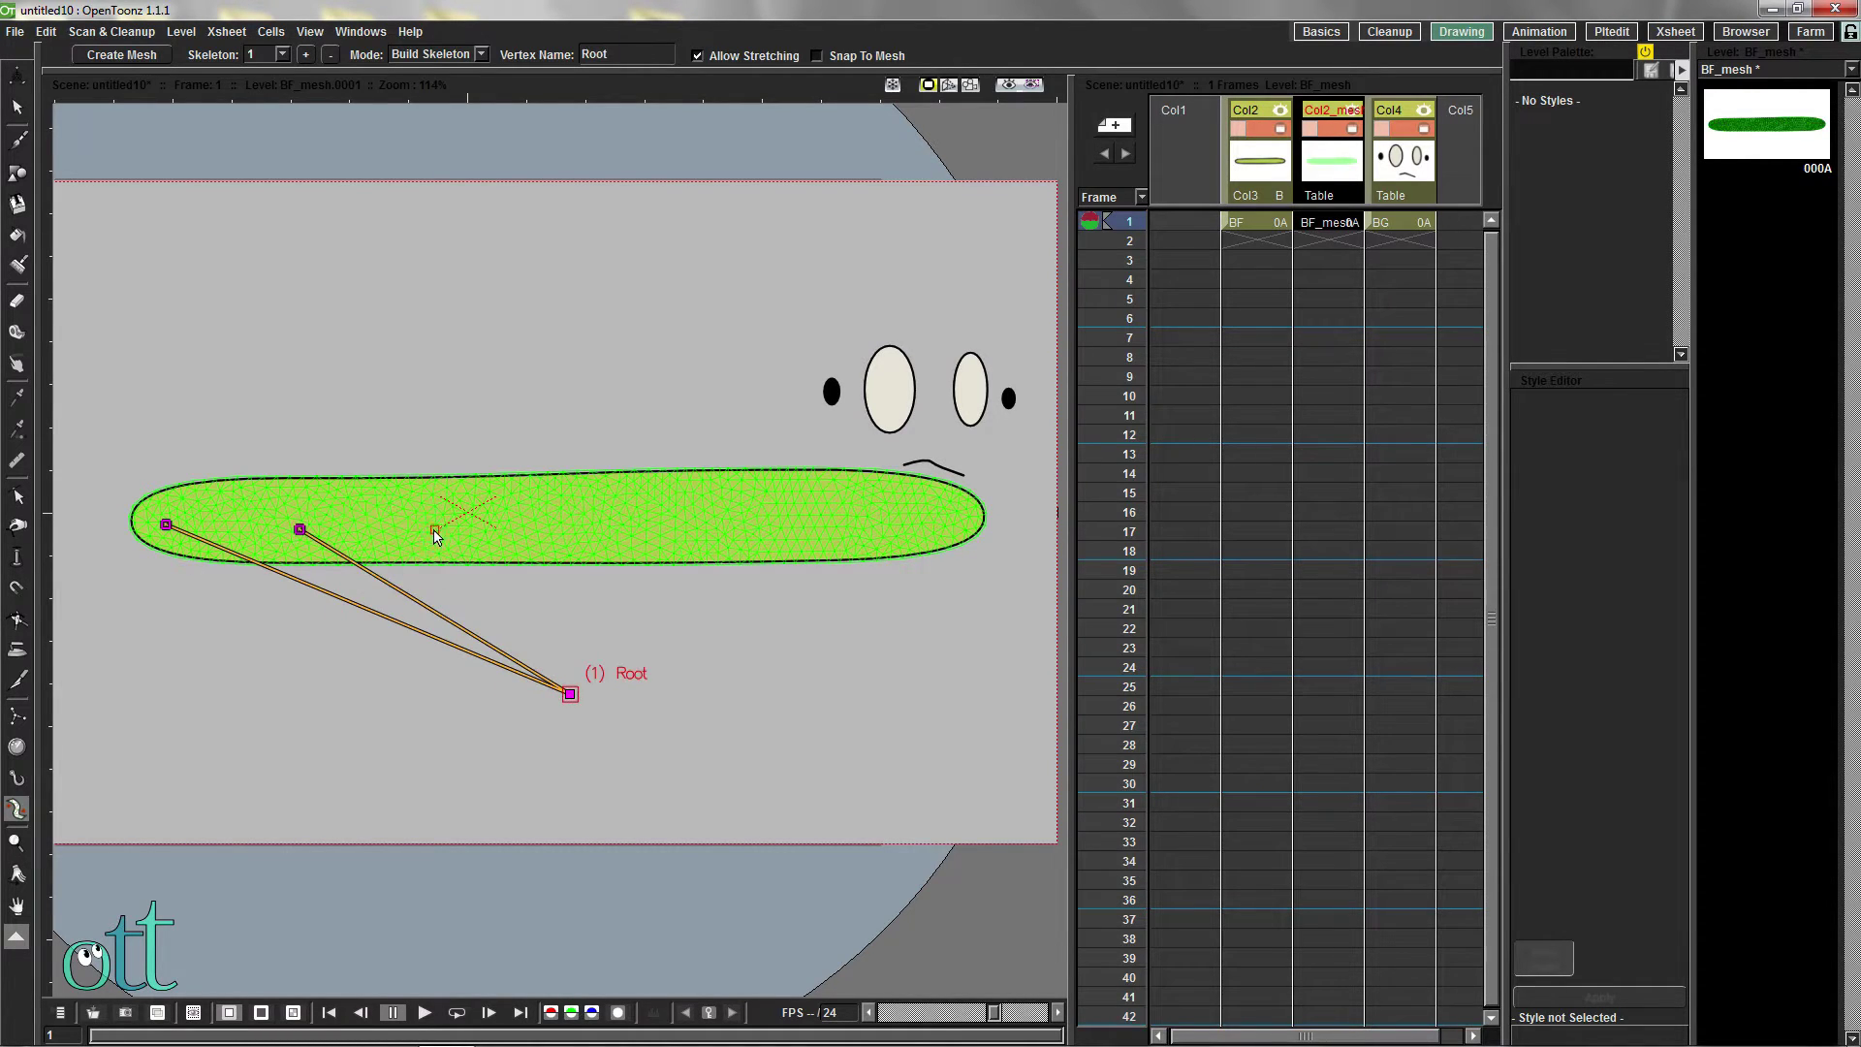
{"action": "left_click", "coordinate": [429, 529]}
Branch three more vertices from the root into the body's right half and fork two short ones off the head-end vertex
{"action": "left_click", "coordinate": [570, 694]}
{"action": "left_click", "coordinate": [642, 529]}
{"action": "left_click", "coordinate": [570, 694]}
{"action": "left_click", "coordinate": [785, 529]}
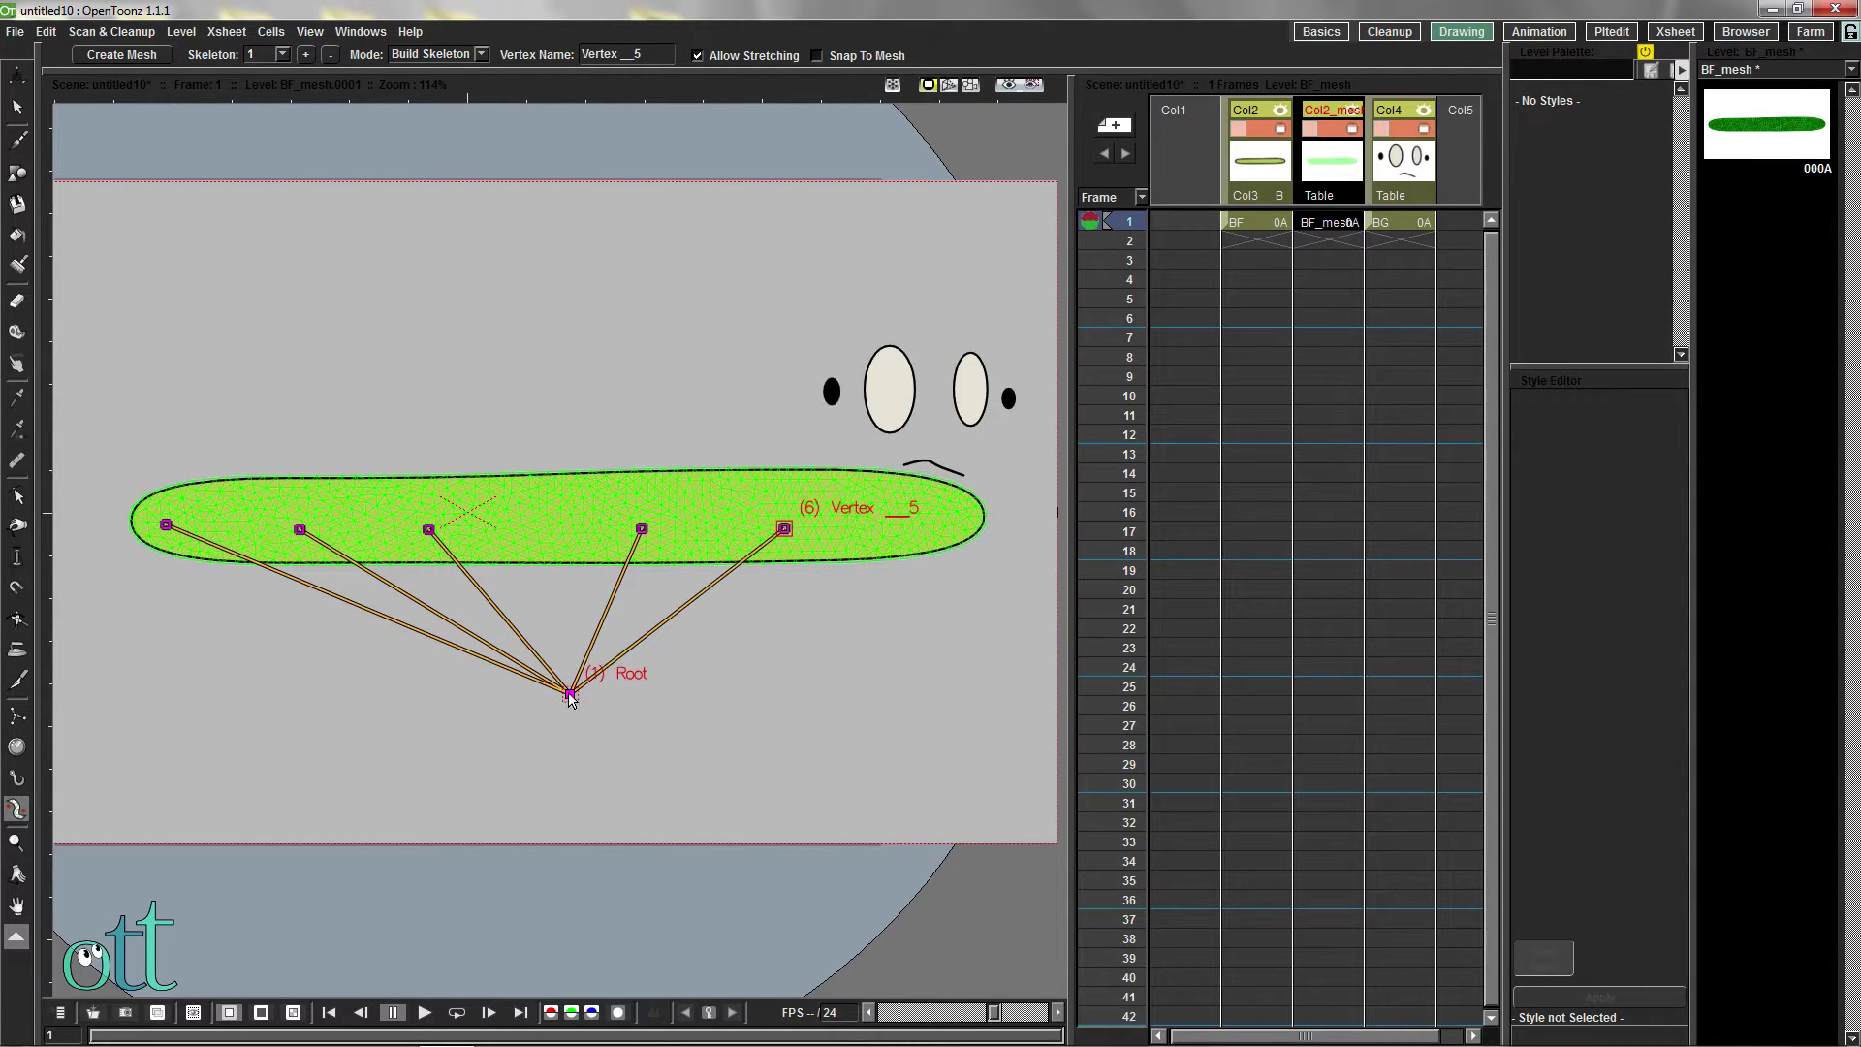
{"action": "left_click", "coordinate": [570, 694]}
{"action": "left_click", "coordinate": [915, 520]}
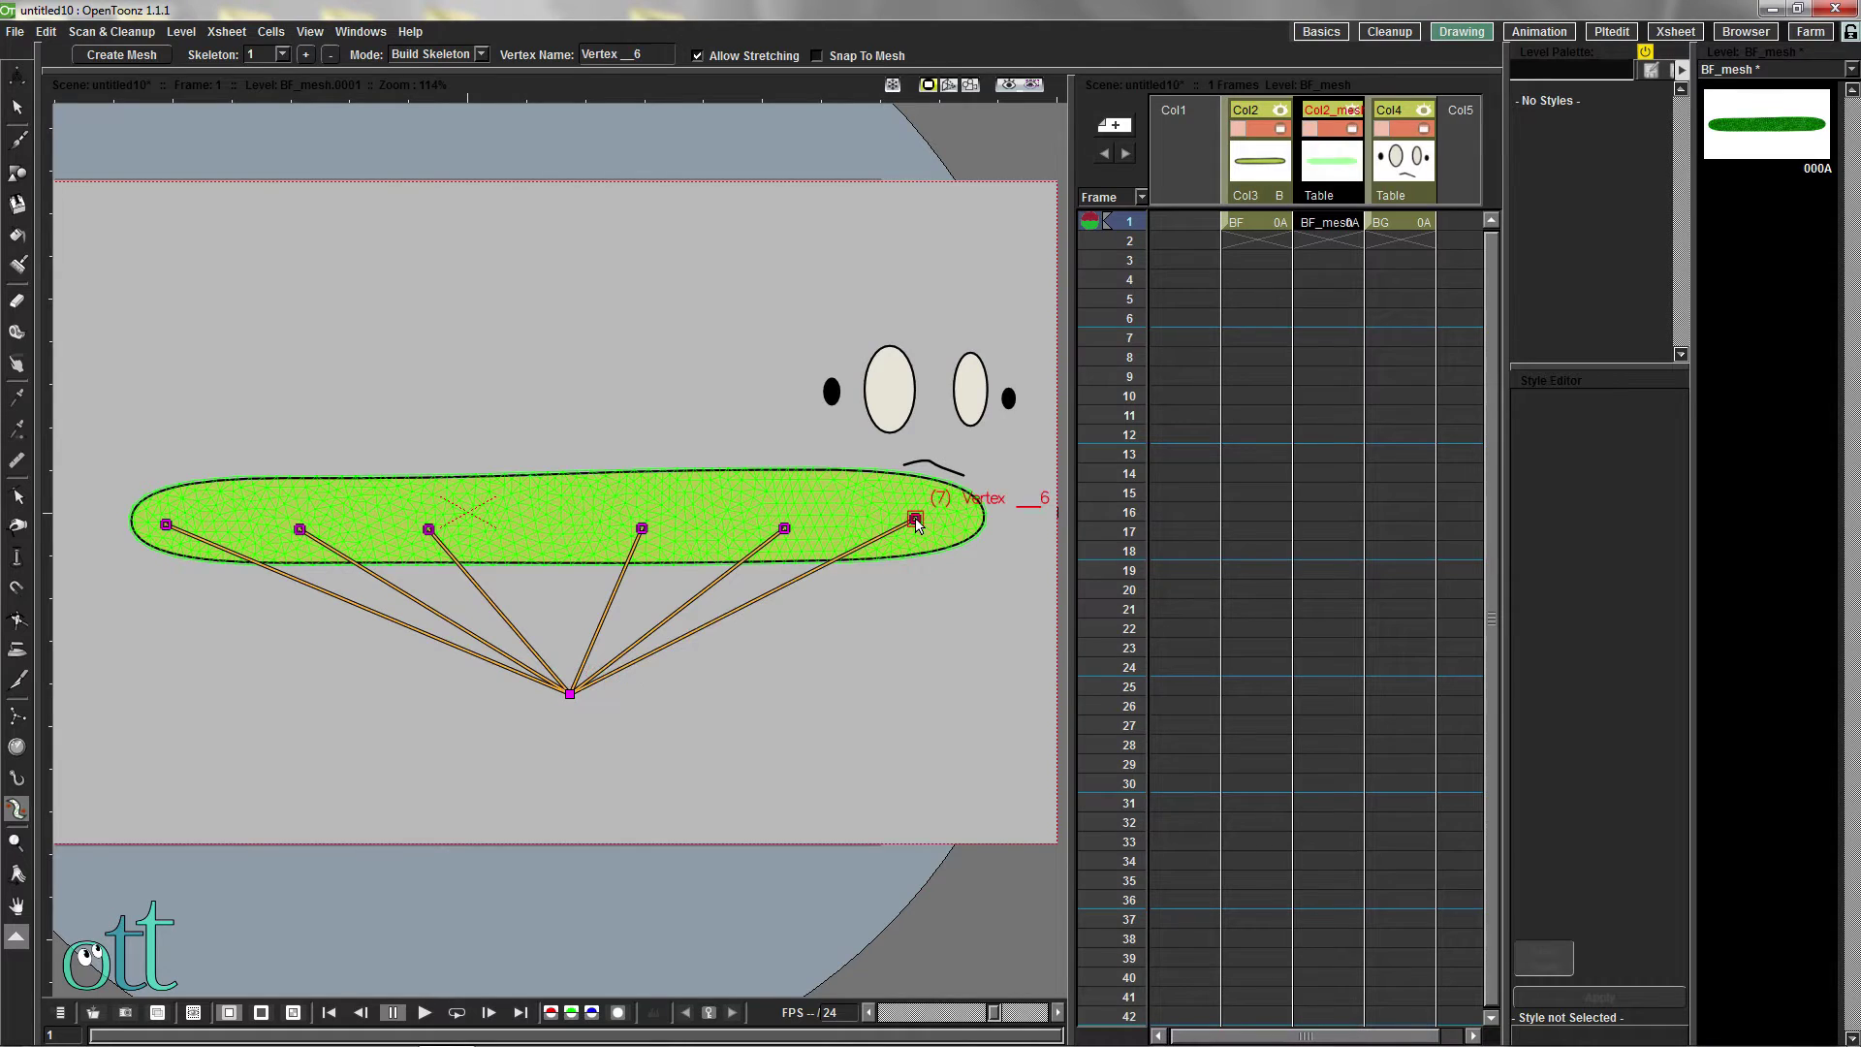
{"action": "left_click", "coordinate": [928, 492]}
{"action": "left_click", "coordinate": [934, 541]}
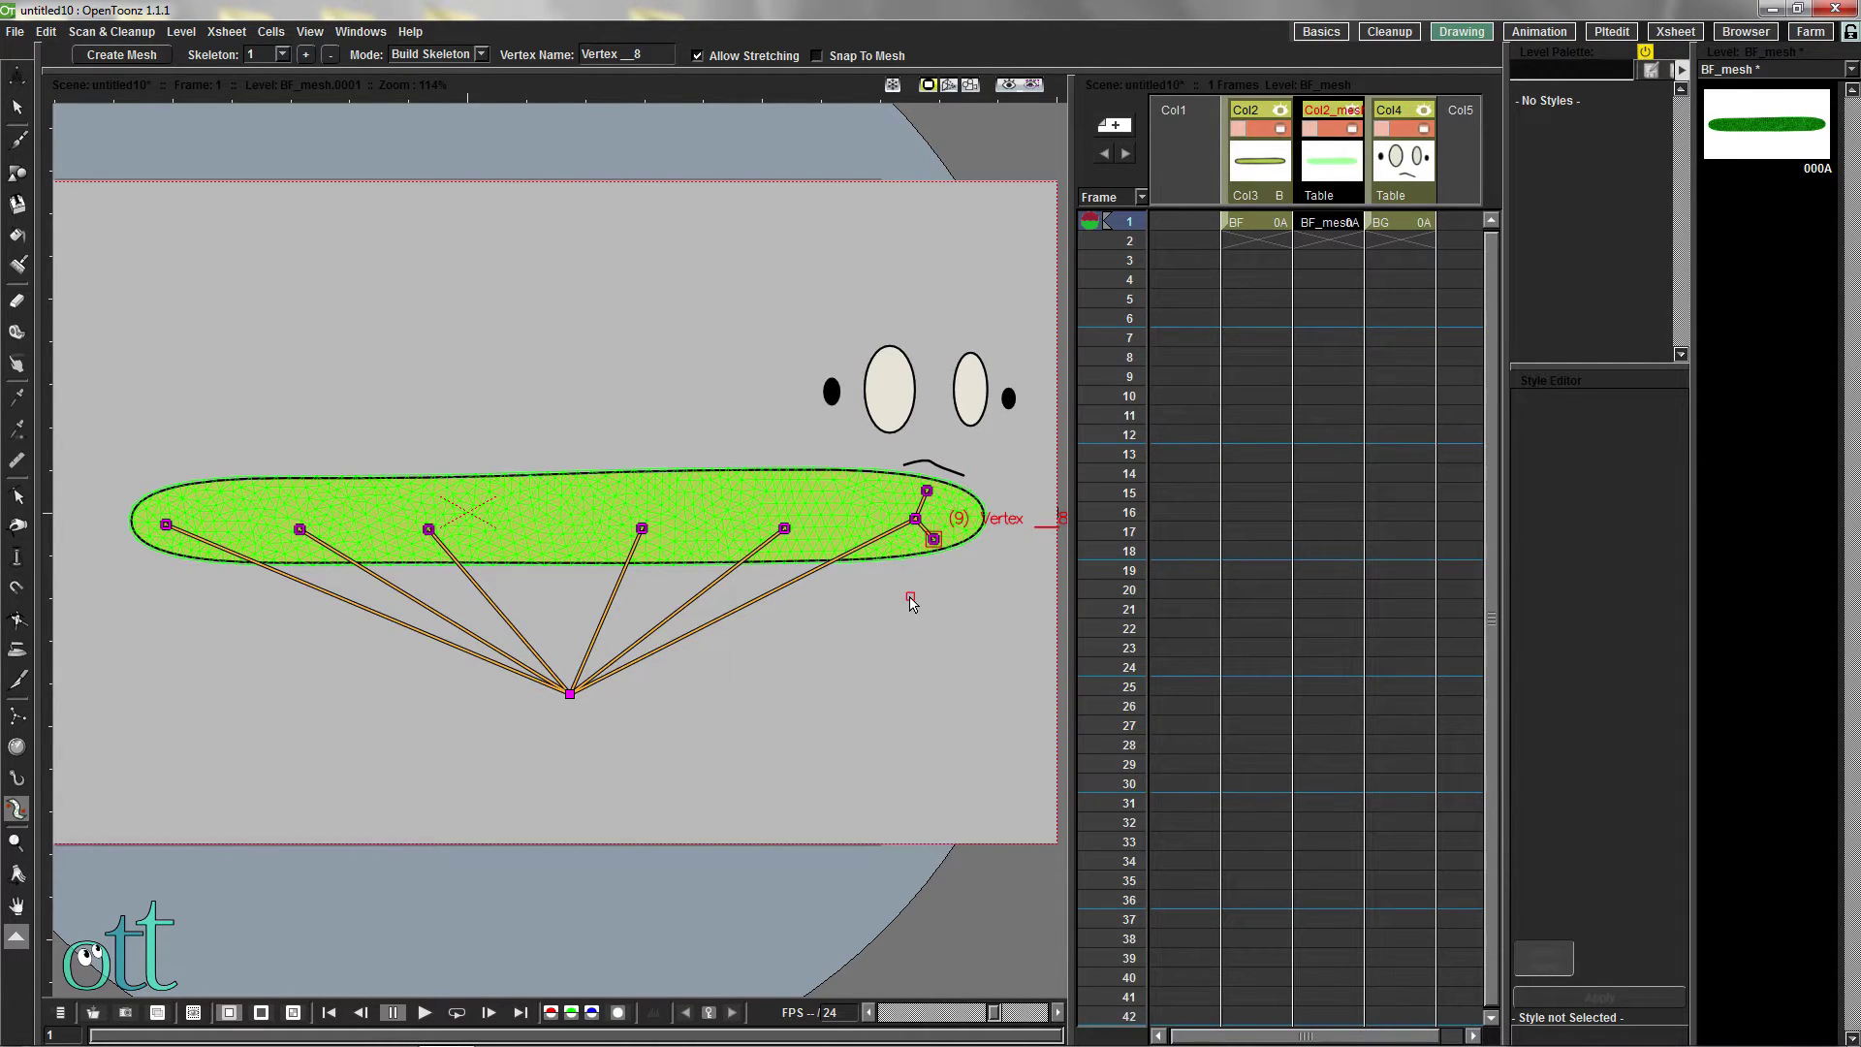
Paint the body mesh rigid at both ends and along its lower part with a brush thickness of 43.14
{"action": "left_click", "coordinate": [482, 55]}
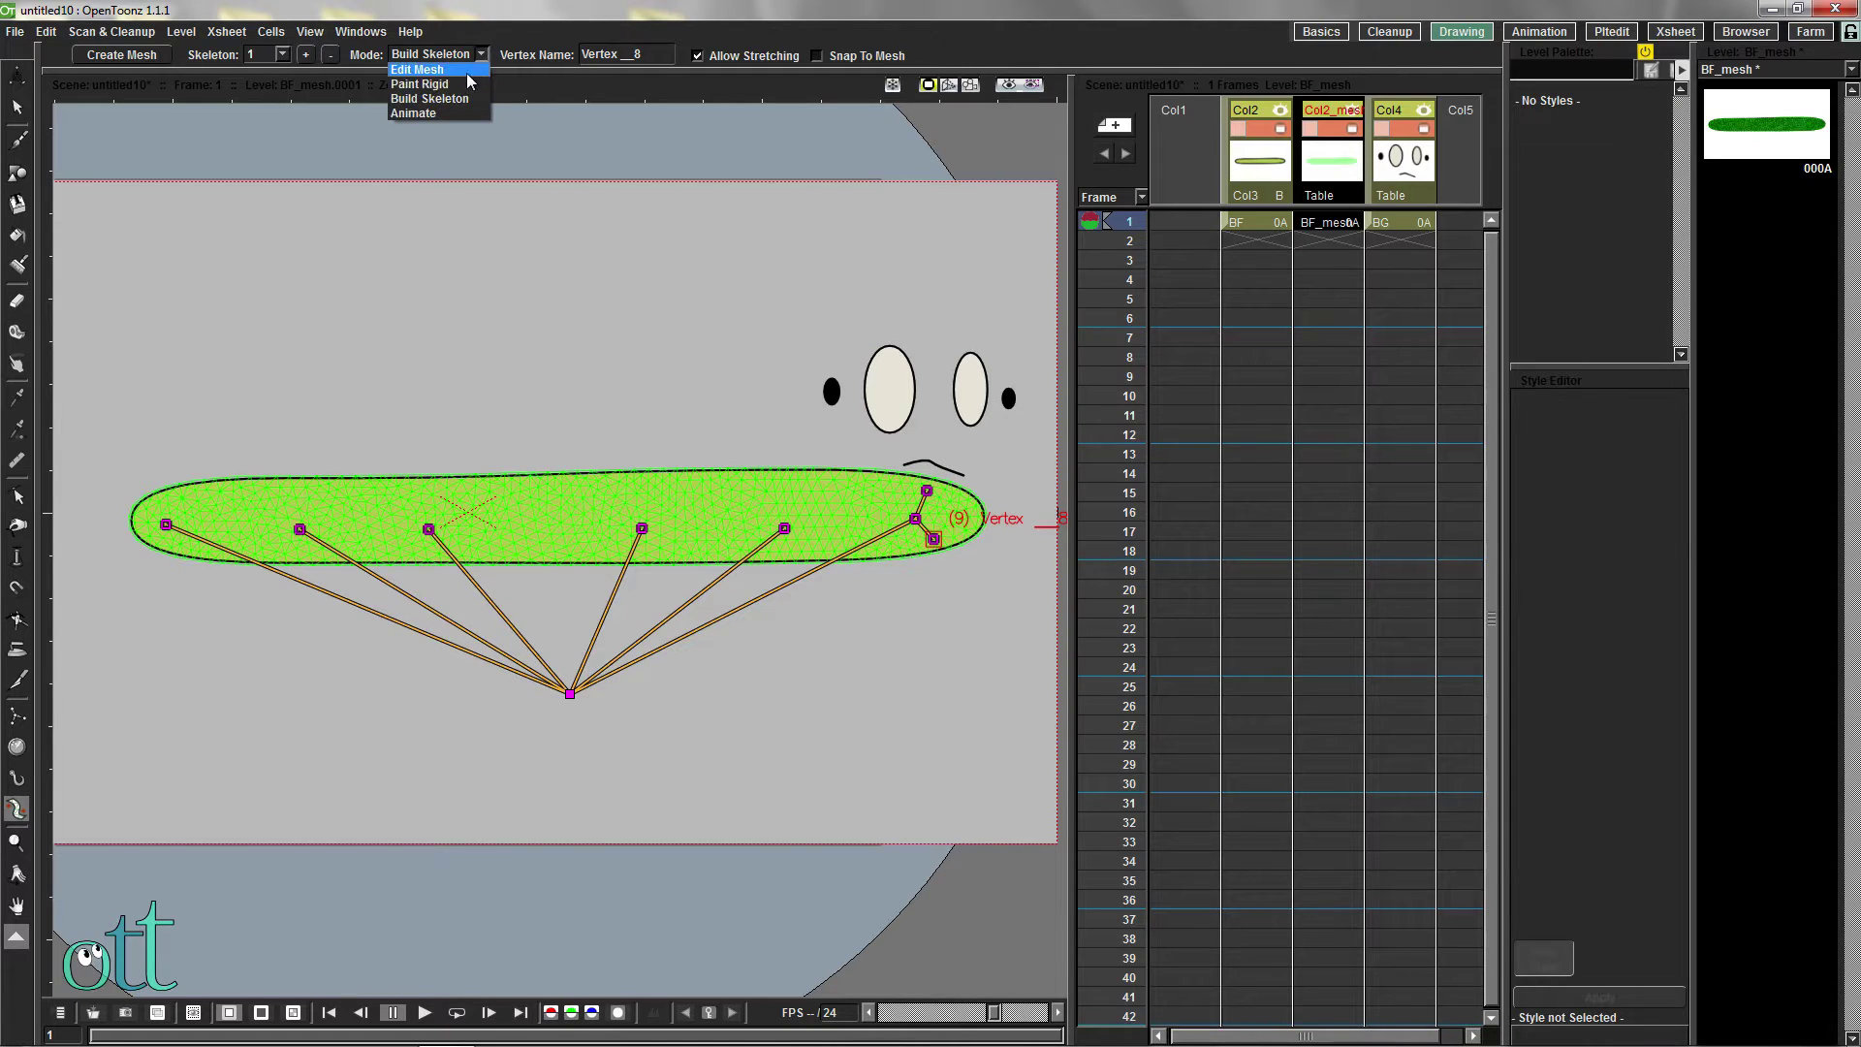
{"action": "left_click", "coordinate": [469, 85]}
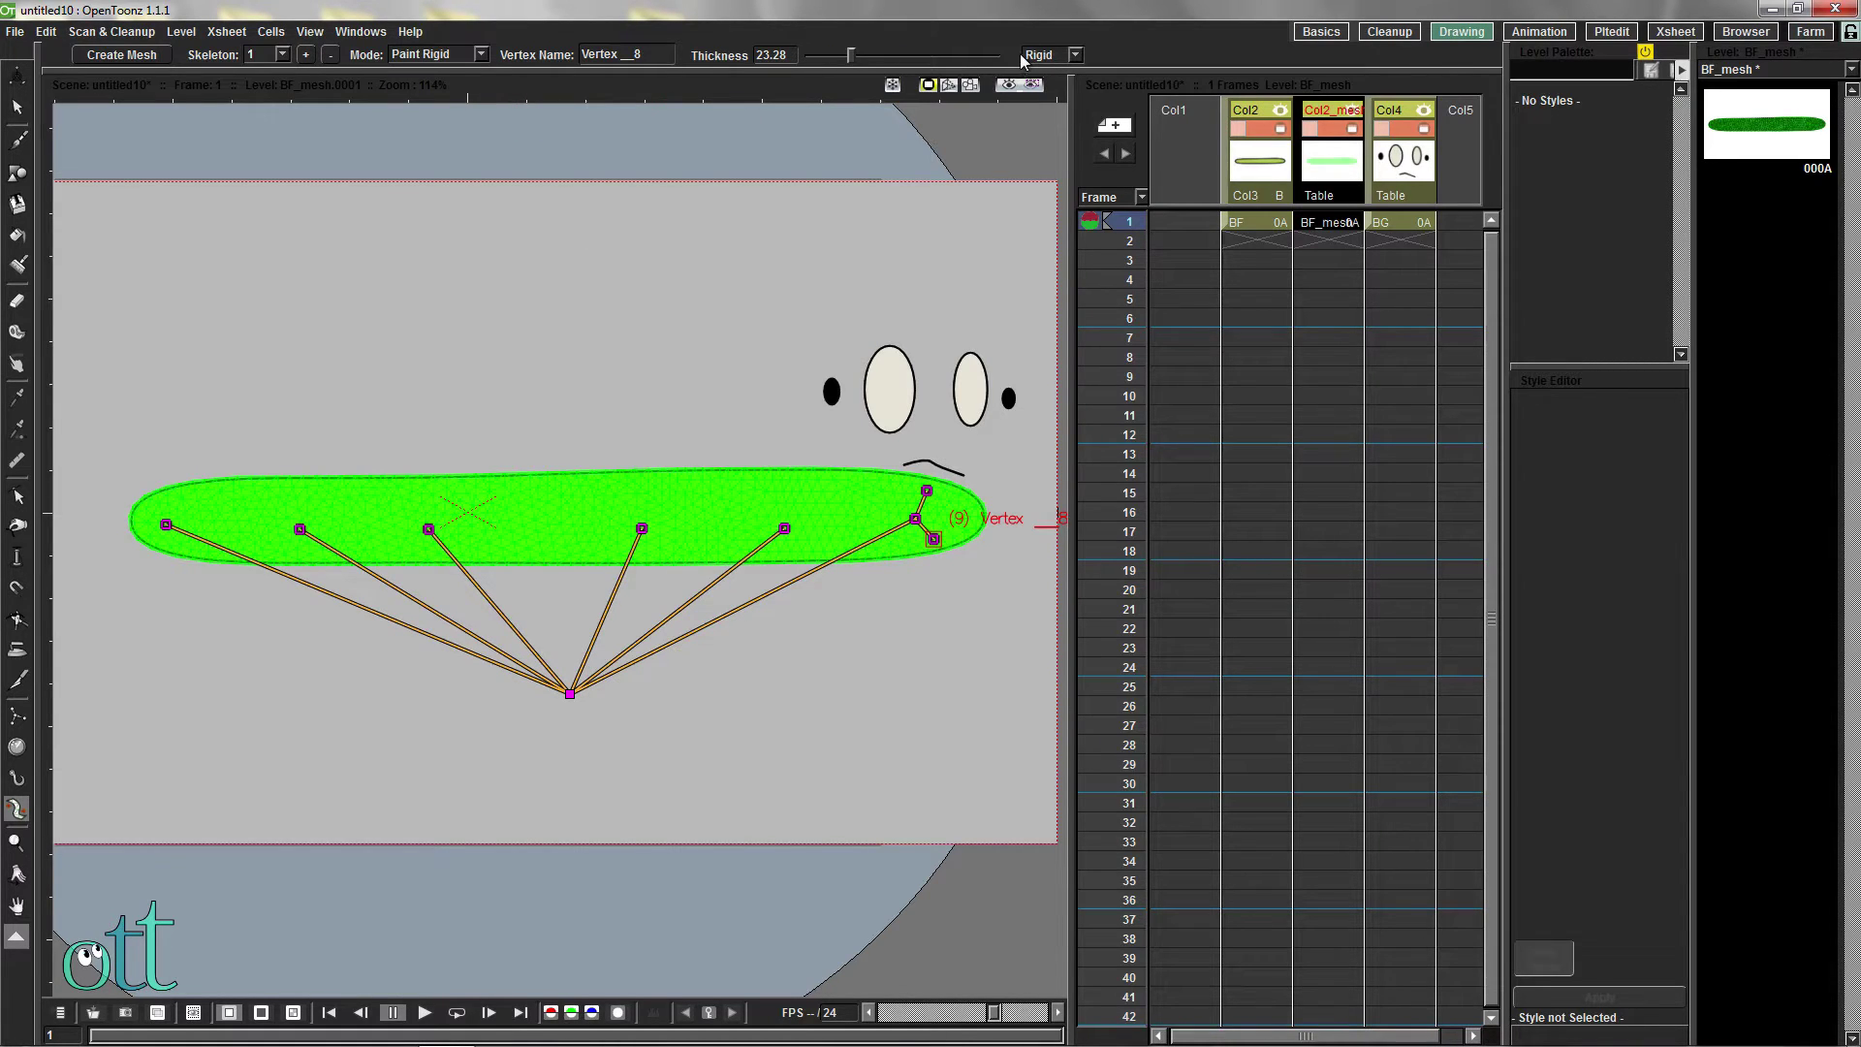
{"action": "left_click_drag", "start_coordinate": [852, 56], "coordinate": [887, 57]}
{"action": "mouse_move", "coordinate": [132, 473]}
{"action": "left_mouse_down"}
{"action": "mouse_move", "coordinate": [152, 523]}
{"action": "mouse_move", "coordinate": [205, 547]}
{"action": "mouse_move", "coordinate": [206, 496]}
{"action": "mouse_move", "coordinate": [248, 565]}
{"action": "mouse_move", "coordinate": [217, 489]}
{"action": "mouse_move", "coordinate": [301, 565]}
{"action": "mouse_move", "coordinate": [763, 550]}
{"action": "mouse_move", "coordinate": [864, 512]}
{"action": "mouse_move", "coordinate": [956, 519]}
{"action": "left_mouse_up"}
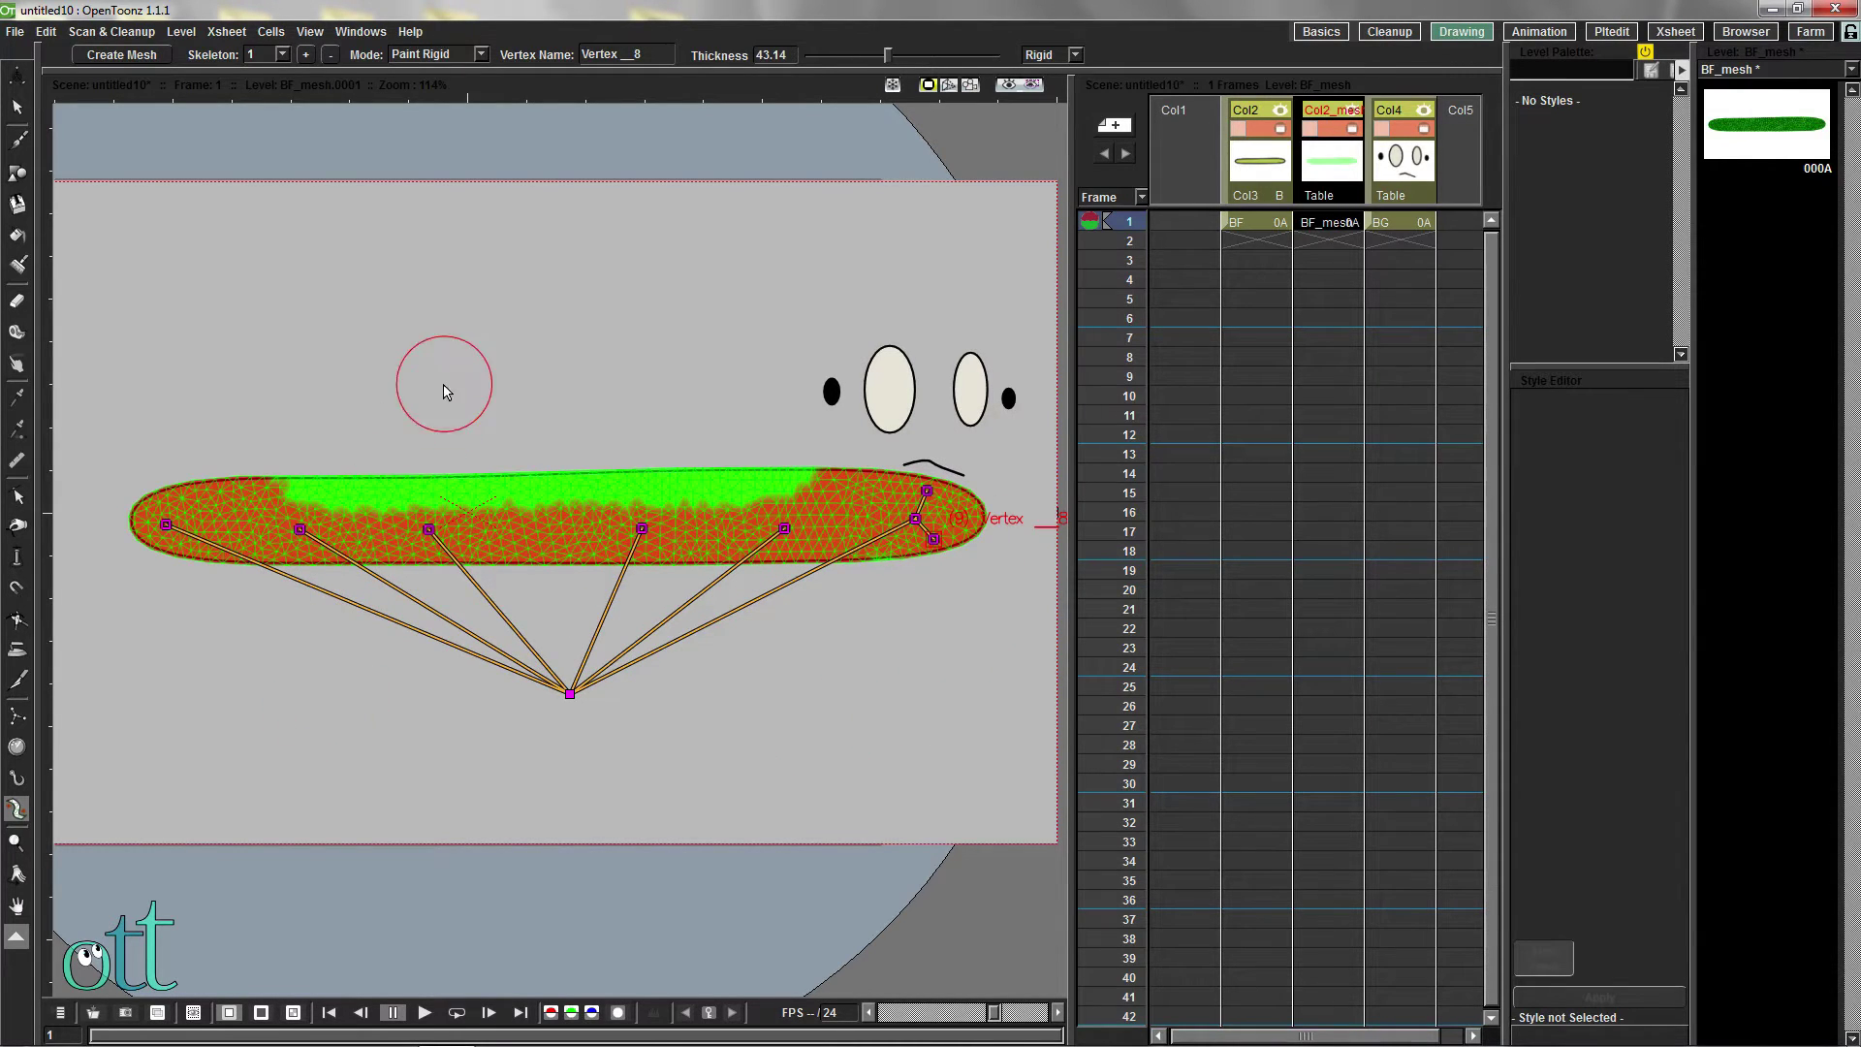
Create a plastic mesh for the face level in Col4 with edges of about 1.2 mm, 300 DPI and a 5-pixel margin
{"action": "left_click", "coordinate": [1402, 225]}
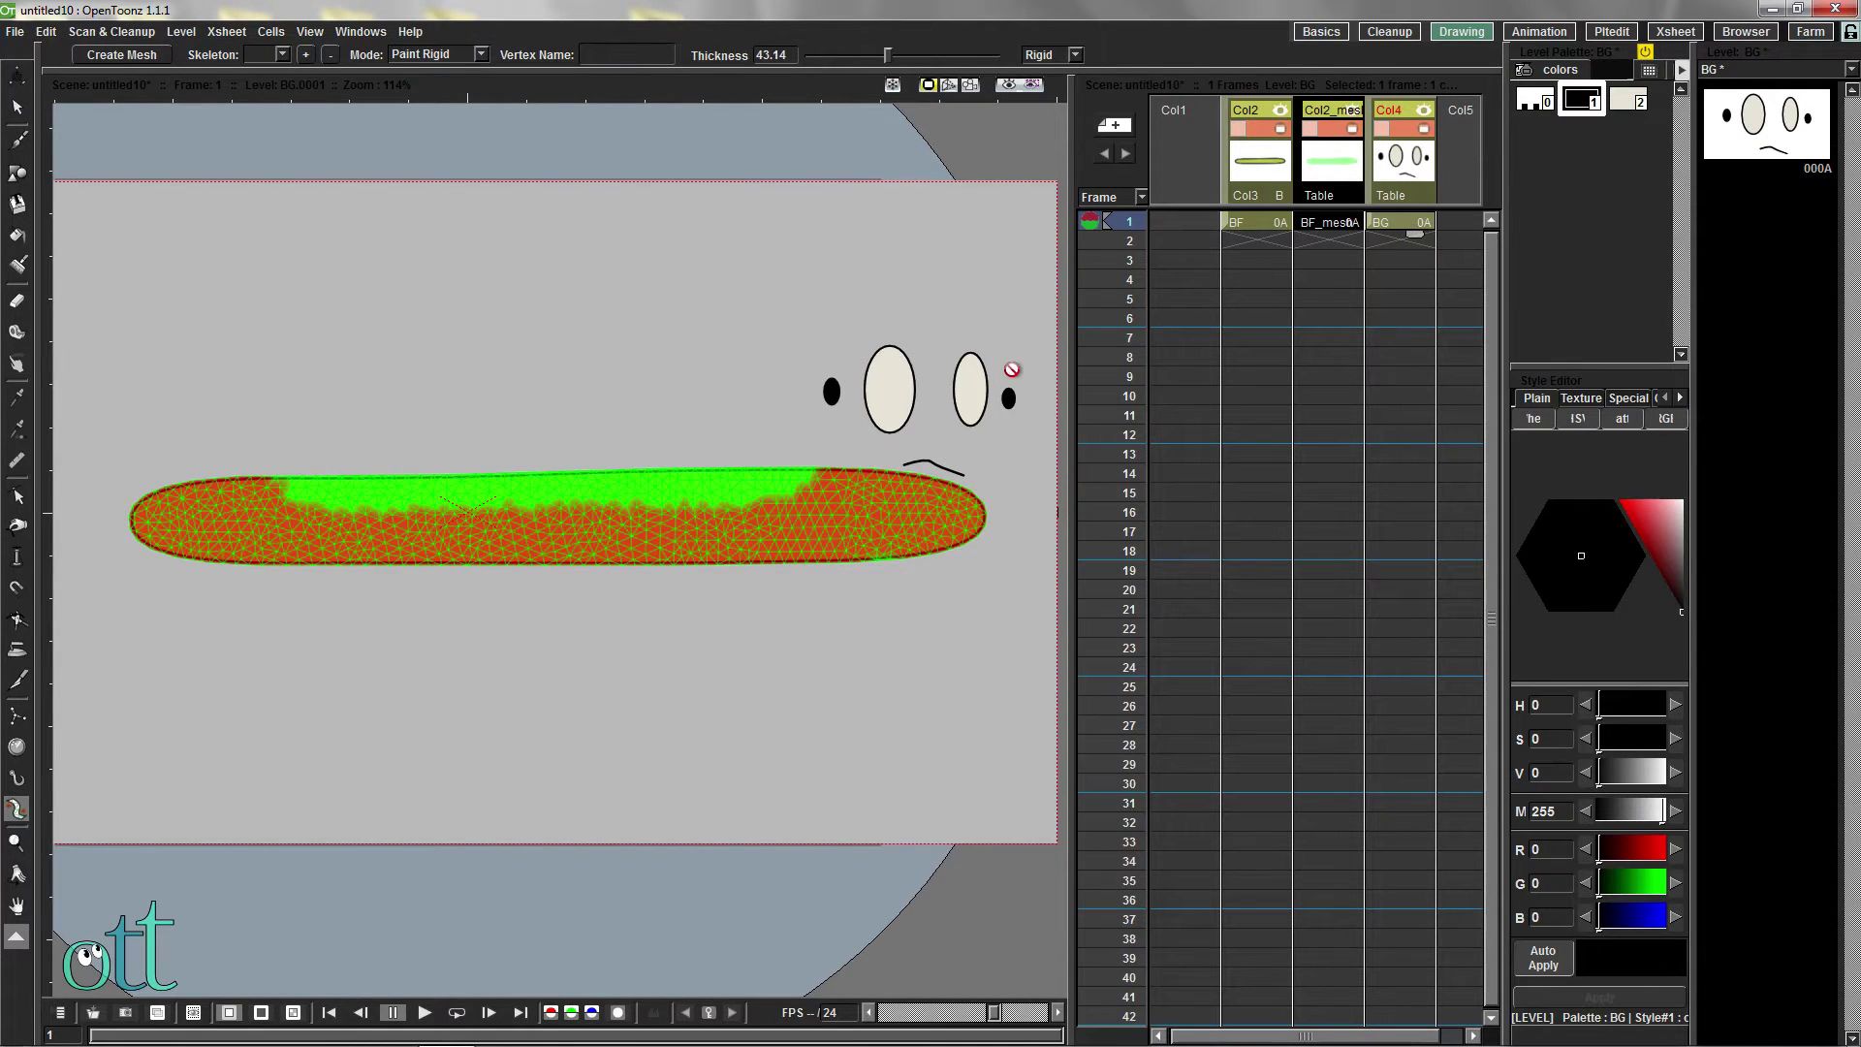
{"action": "scroll", "coordinate": [1027, 364], "scroll_direction": "up", "scroll_amount": 4}
{"action": "scroll", "coordinate": [1044, 363], "scroll_direction": "up", "scroll_amount": 1}
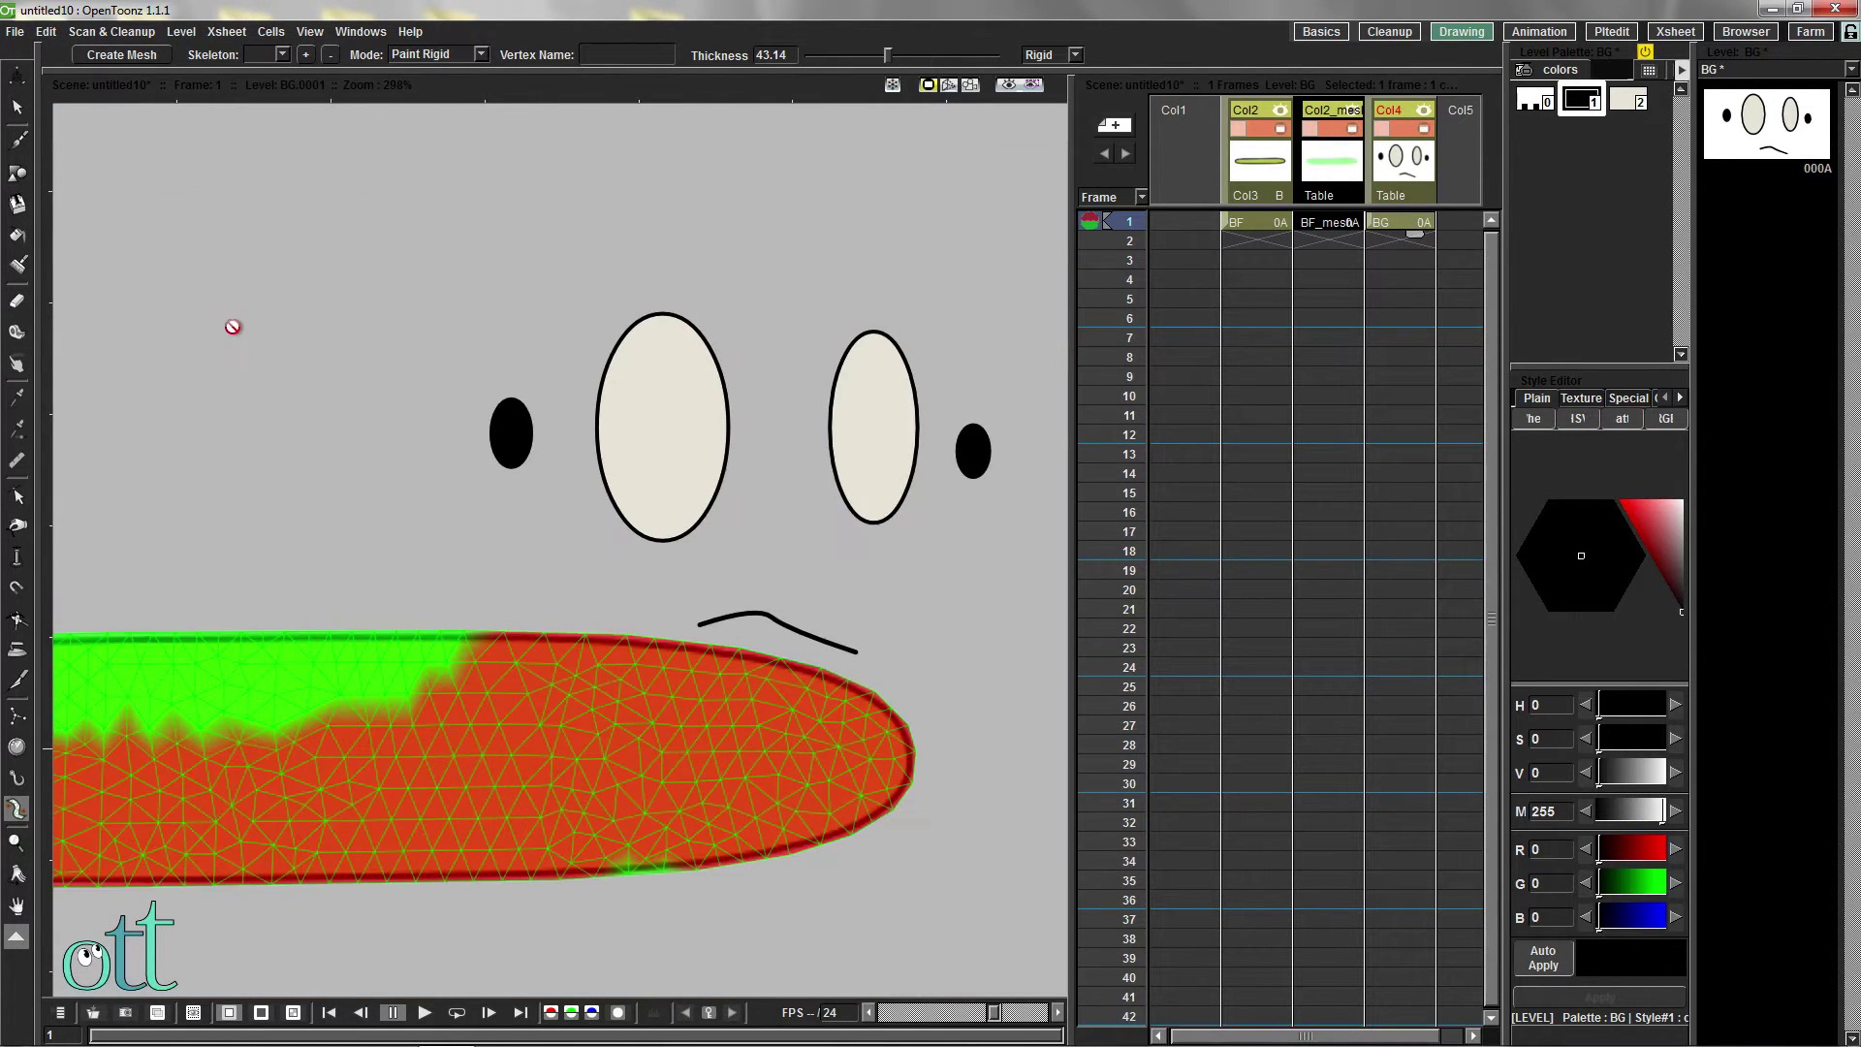
{"action": "left_click", "coordinate": [122, 54]}
{"action": "left_click_drag", "start_coordinate": [423, 481], "coordinate": [275, 528]}
{"action": "scroll", "coordinate": [312, 433], "scroll_direction": "up", "scroll_amount": 3}
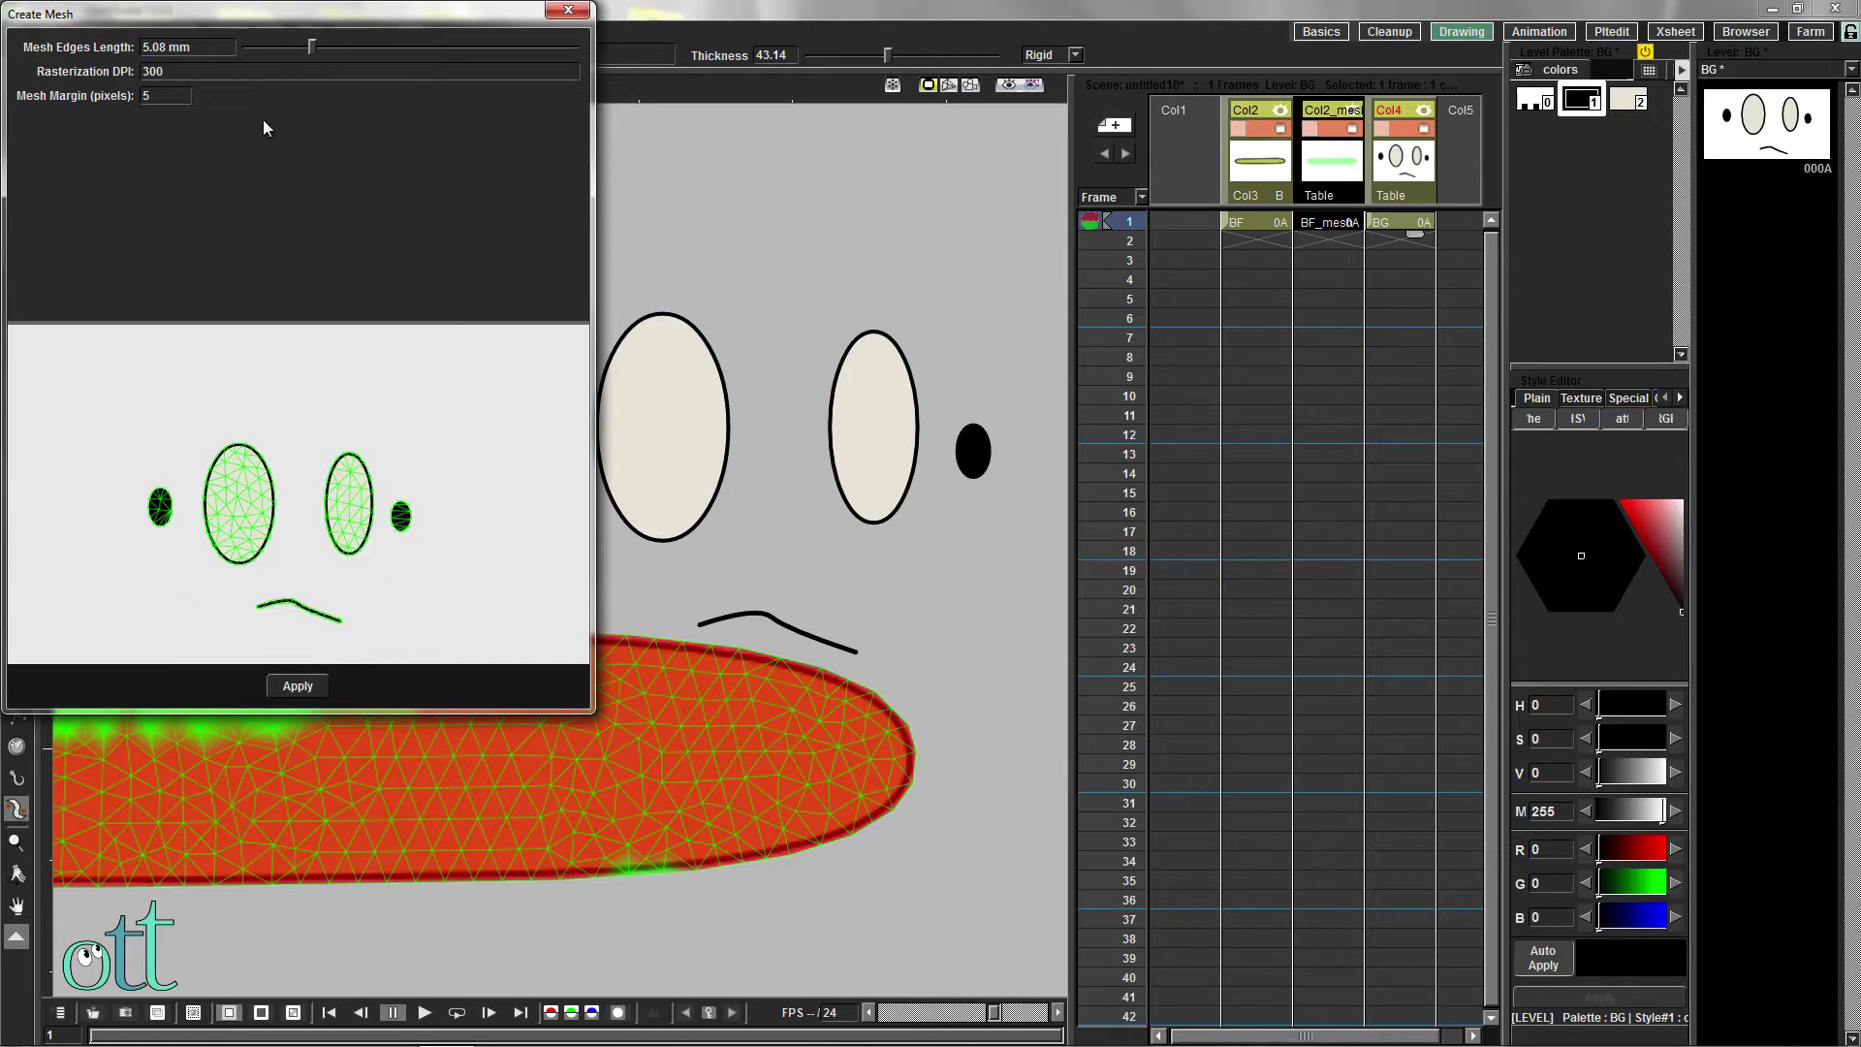
{"action": "left_click_drag", "start_coordinate": [311, 47], "coordinate": [260, 49]}
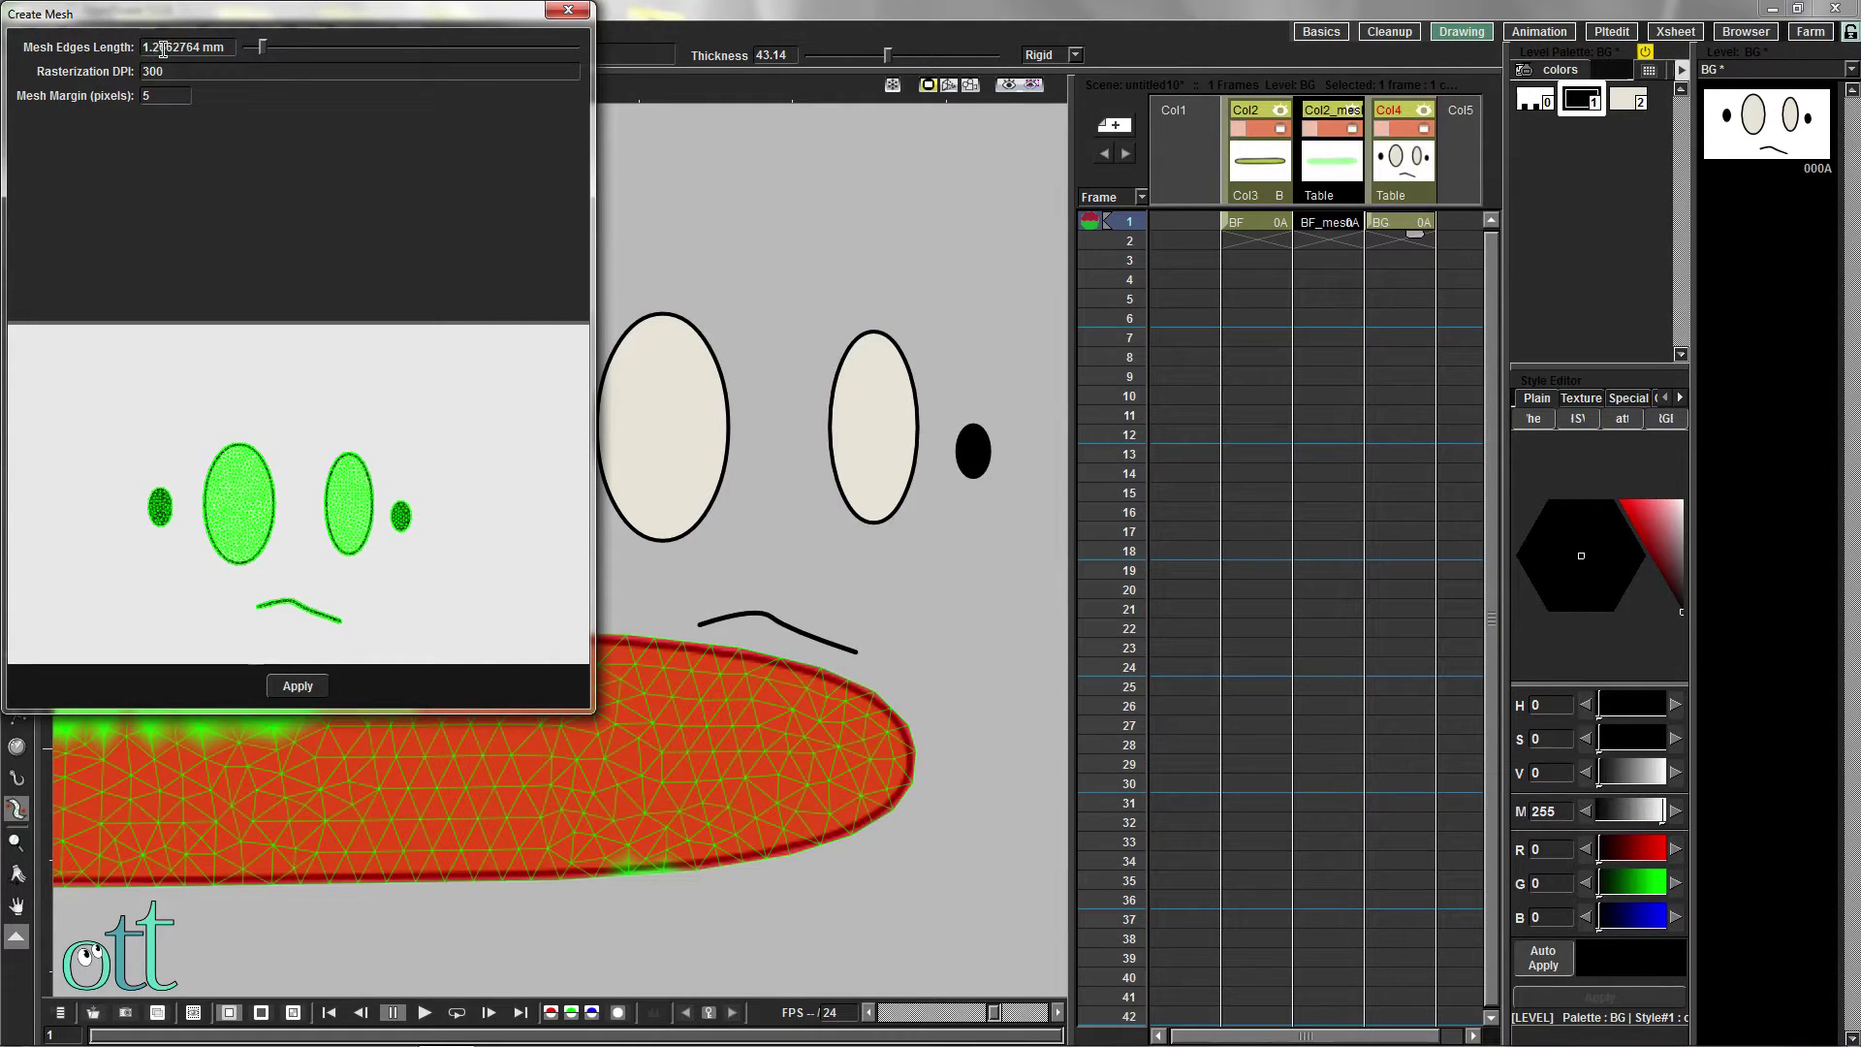
{"action": "left_click", "coordinate": [298, 685]}
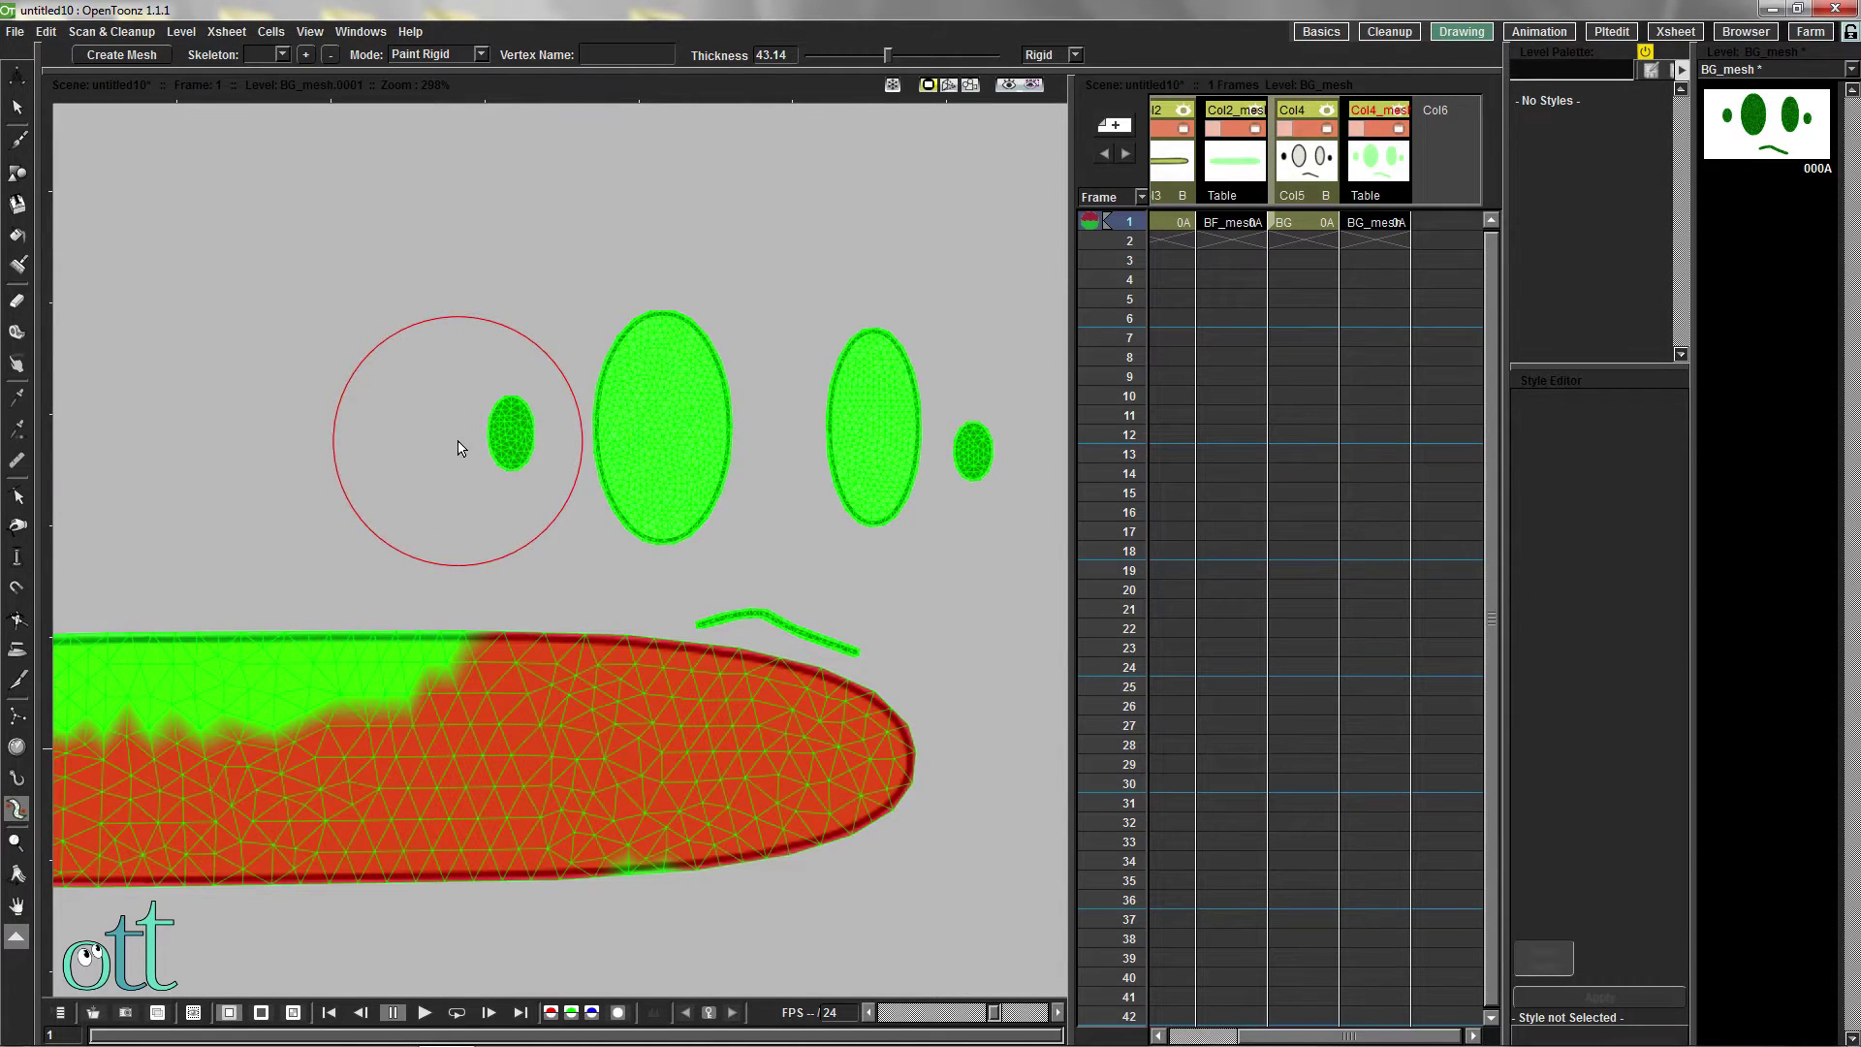
Paint all face part meshes rigid, and brush the centres of both pupils back to Flex with a thickness of 2.02
{"action": "mouse_move", "coordinate": [460, 448]}
{"action": "left_mouse_down"}
{"action": "mouse_move", "coordinate": [582, 402]}
{"action": "mouse_move", "coordinate": [661, 434]}
{"action": "mouse_move", "coordinate": [893, 400]}
{"action": "mouse_move", "coordinate": [880, 540]}
{"action": "left_mouse_up"}
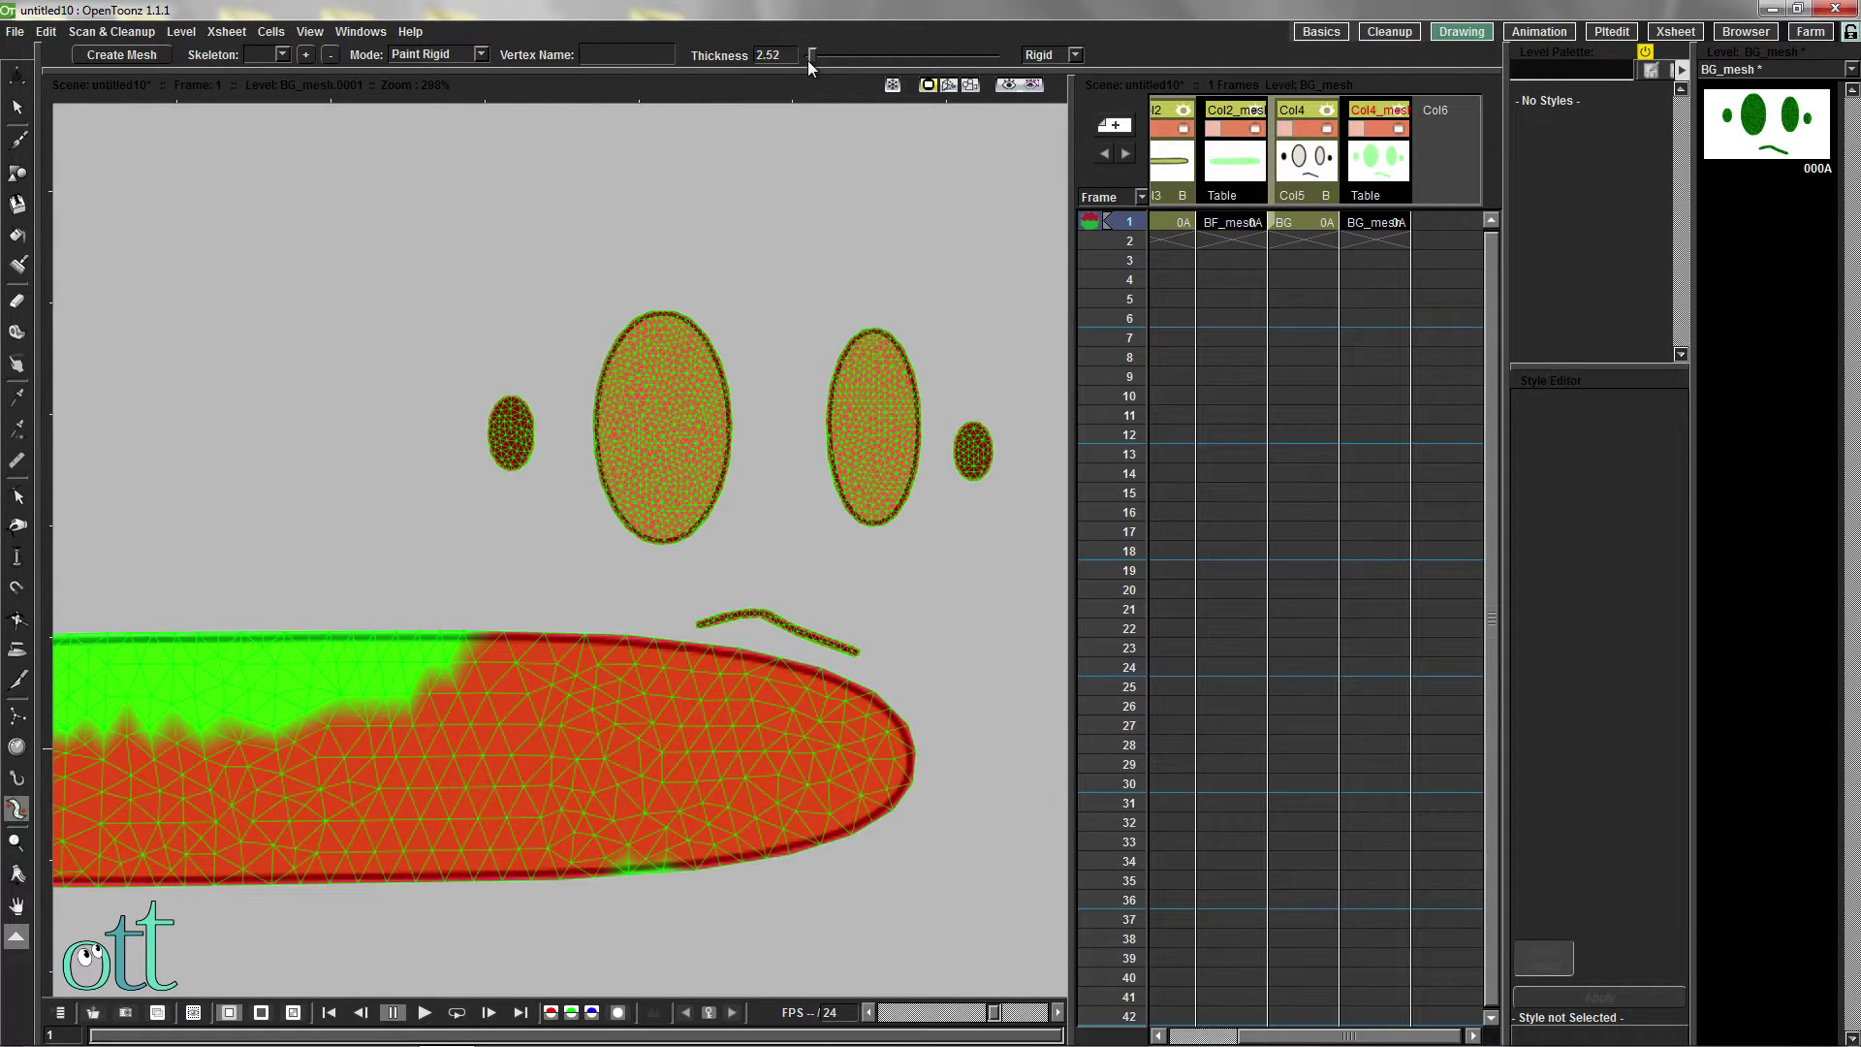
{"action": "left_click_drag", "start_coordinate": [807, 60], "coordinate": [804, 60]}
{"action": "left_click", "coordinate": [1049, 55]}
{"action": "left_click", "coordinate": [1040, 78]}
{"action": "scroll", "coordinate": [975, 442], "scroll_direction": "up", "scroll_amount": 5}
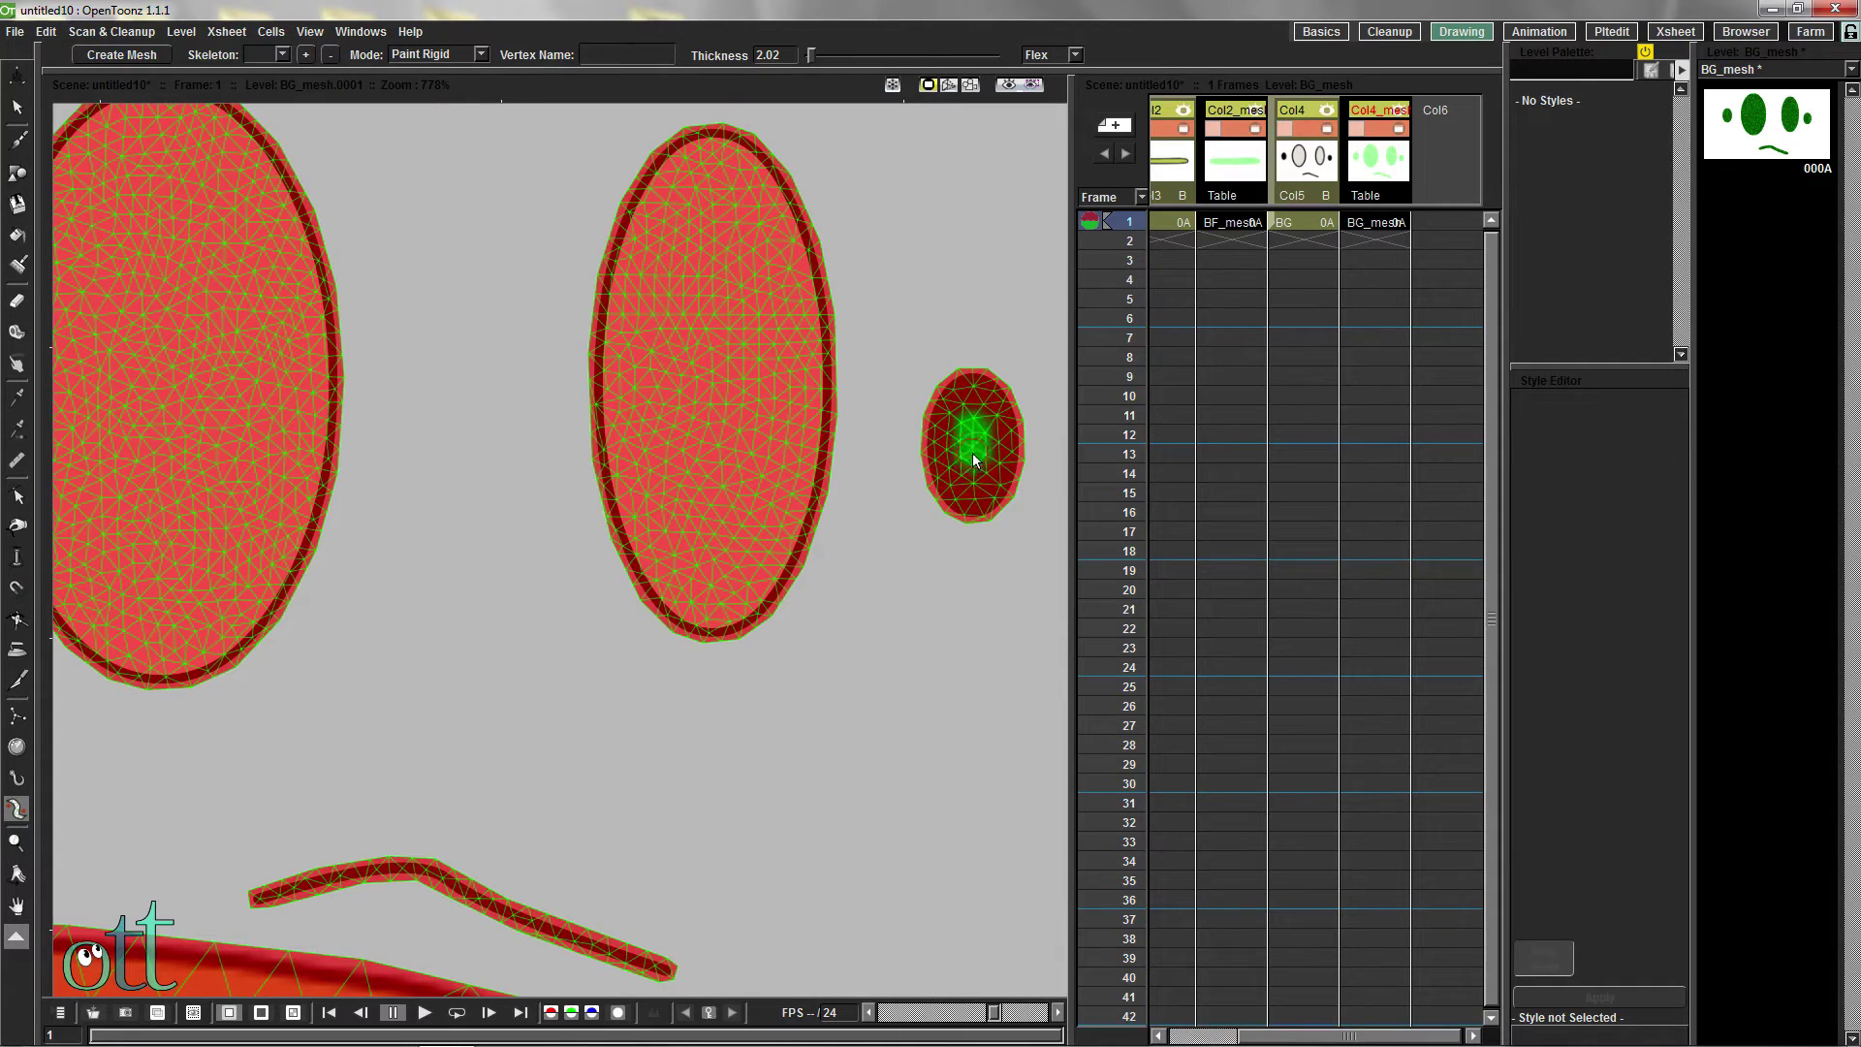
{"action": "left_click_drag", "start_coordinate": [449, 278], "coordinate": [1002, 266]}
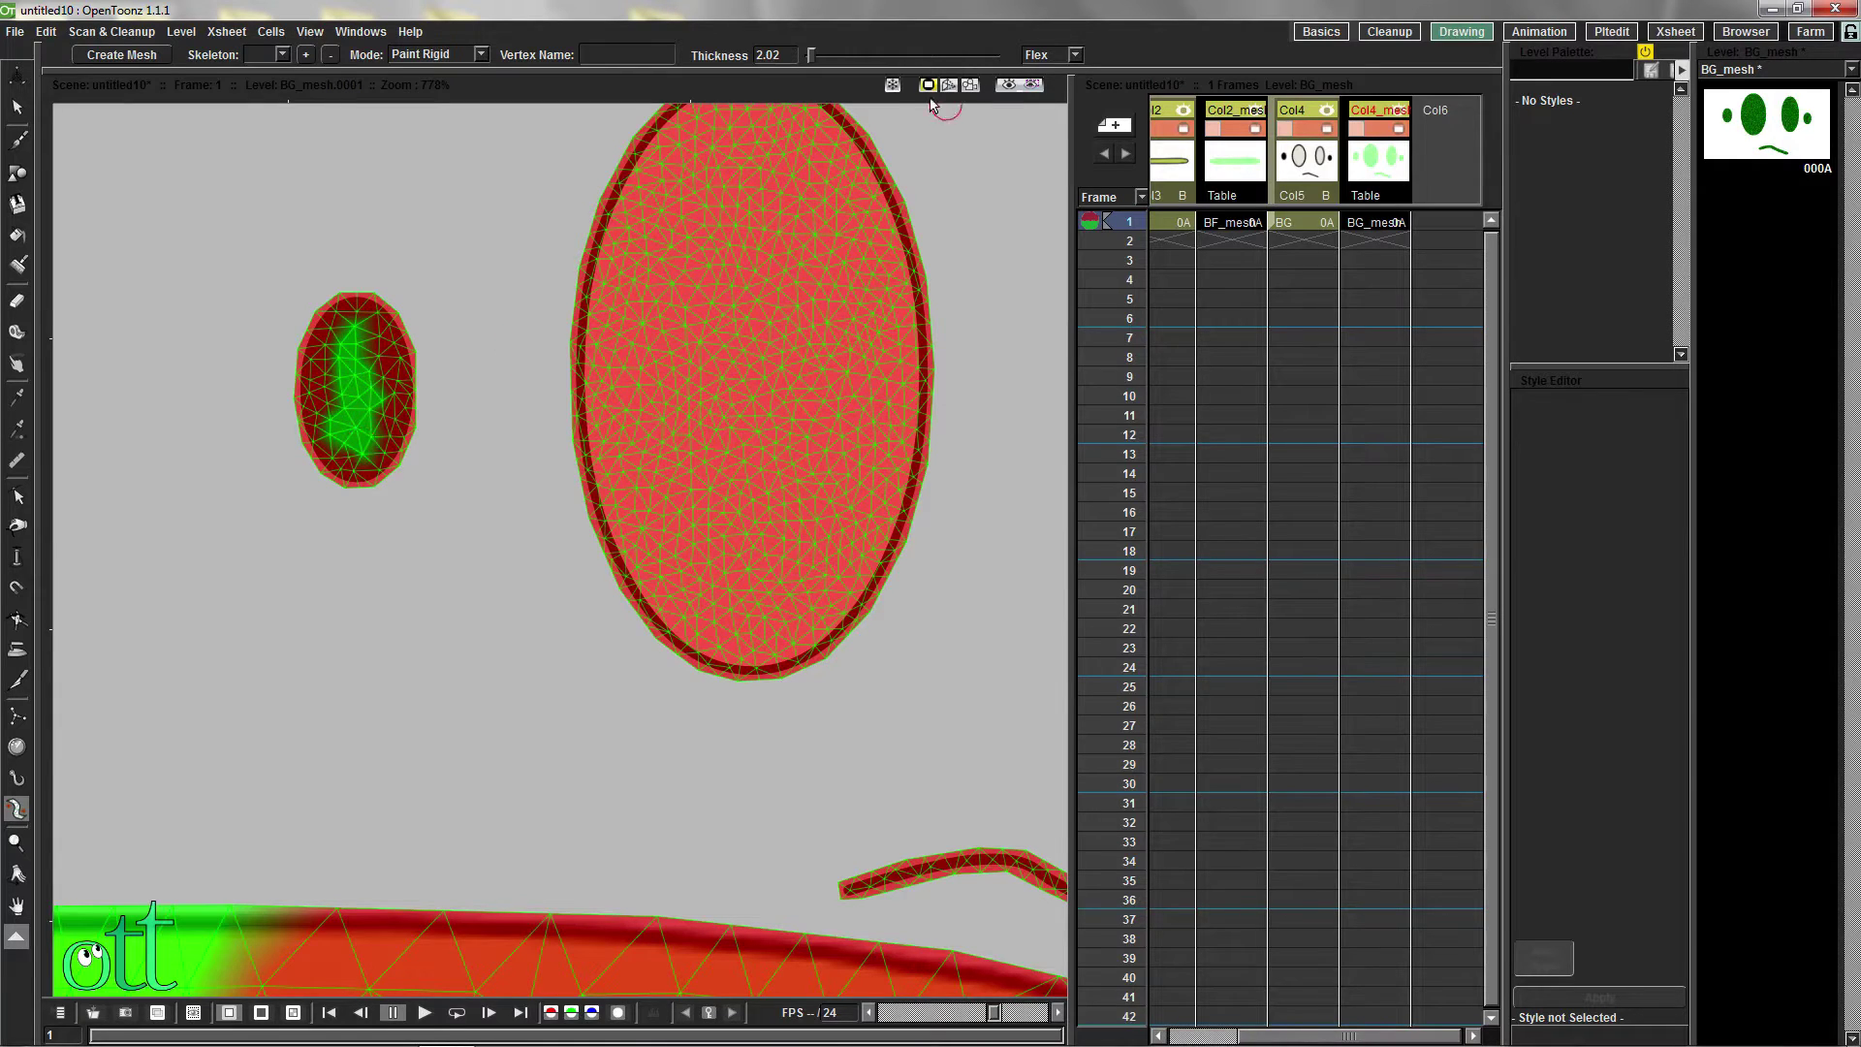
Trim the flexible area of the left pupil at its lower left and upper edges by painting it Rigid
{"action": "left_click", "coordinate": [1049, 54]}
{"action": "left_click", "coordinate": [1042, 74]}
{"action": "left_click_drag", "start_coordinate": [315, 416], "coordinate": [319, 446]}
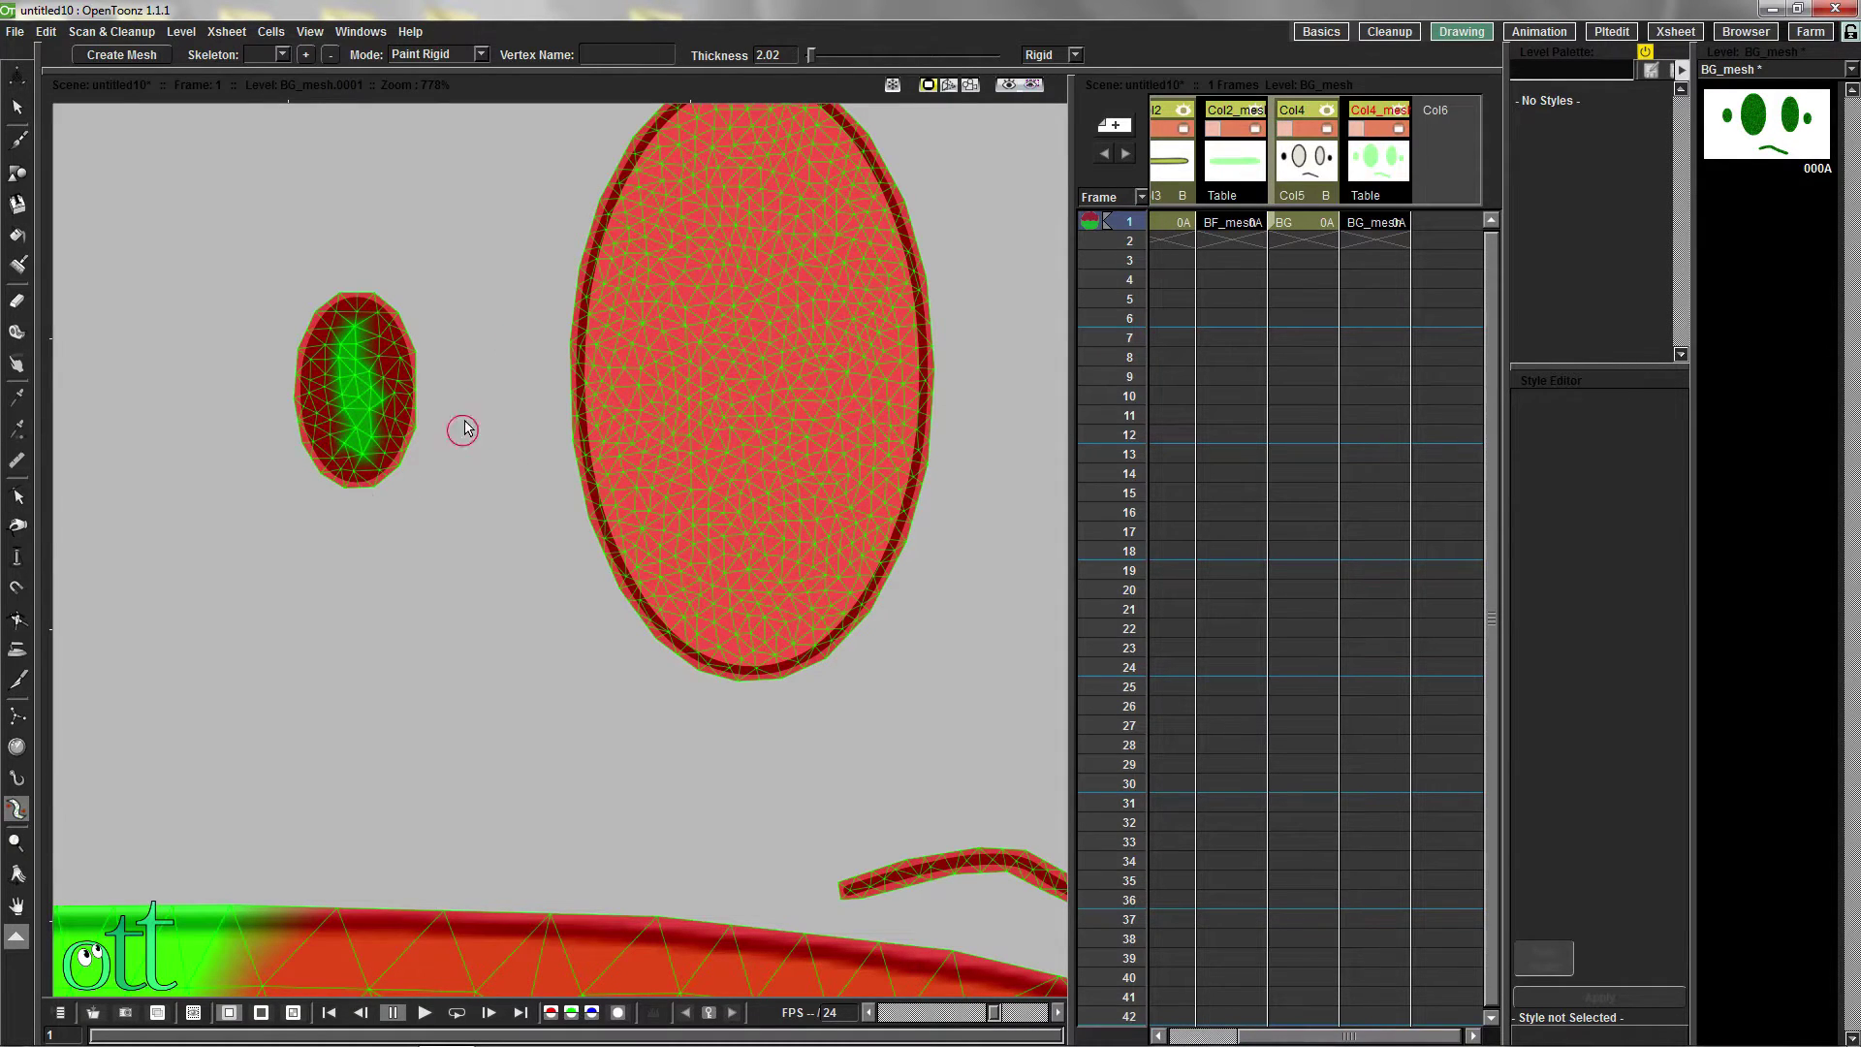
{"action": "left_click", "coordinate": [354, 315]}
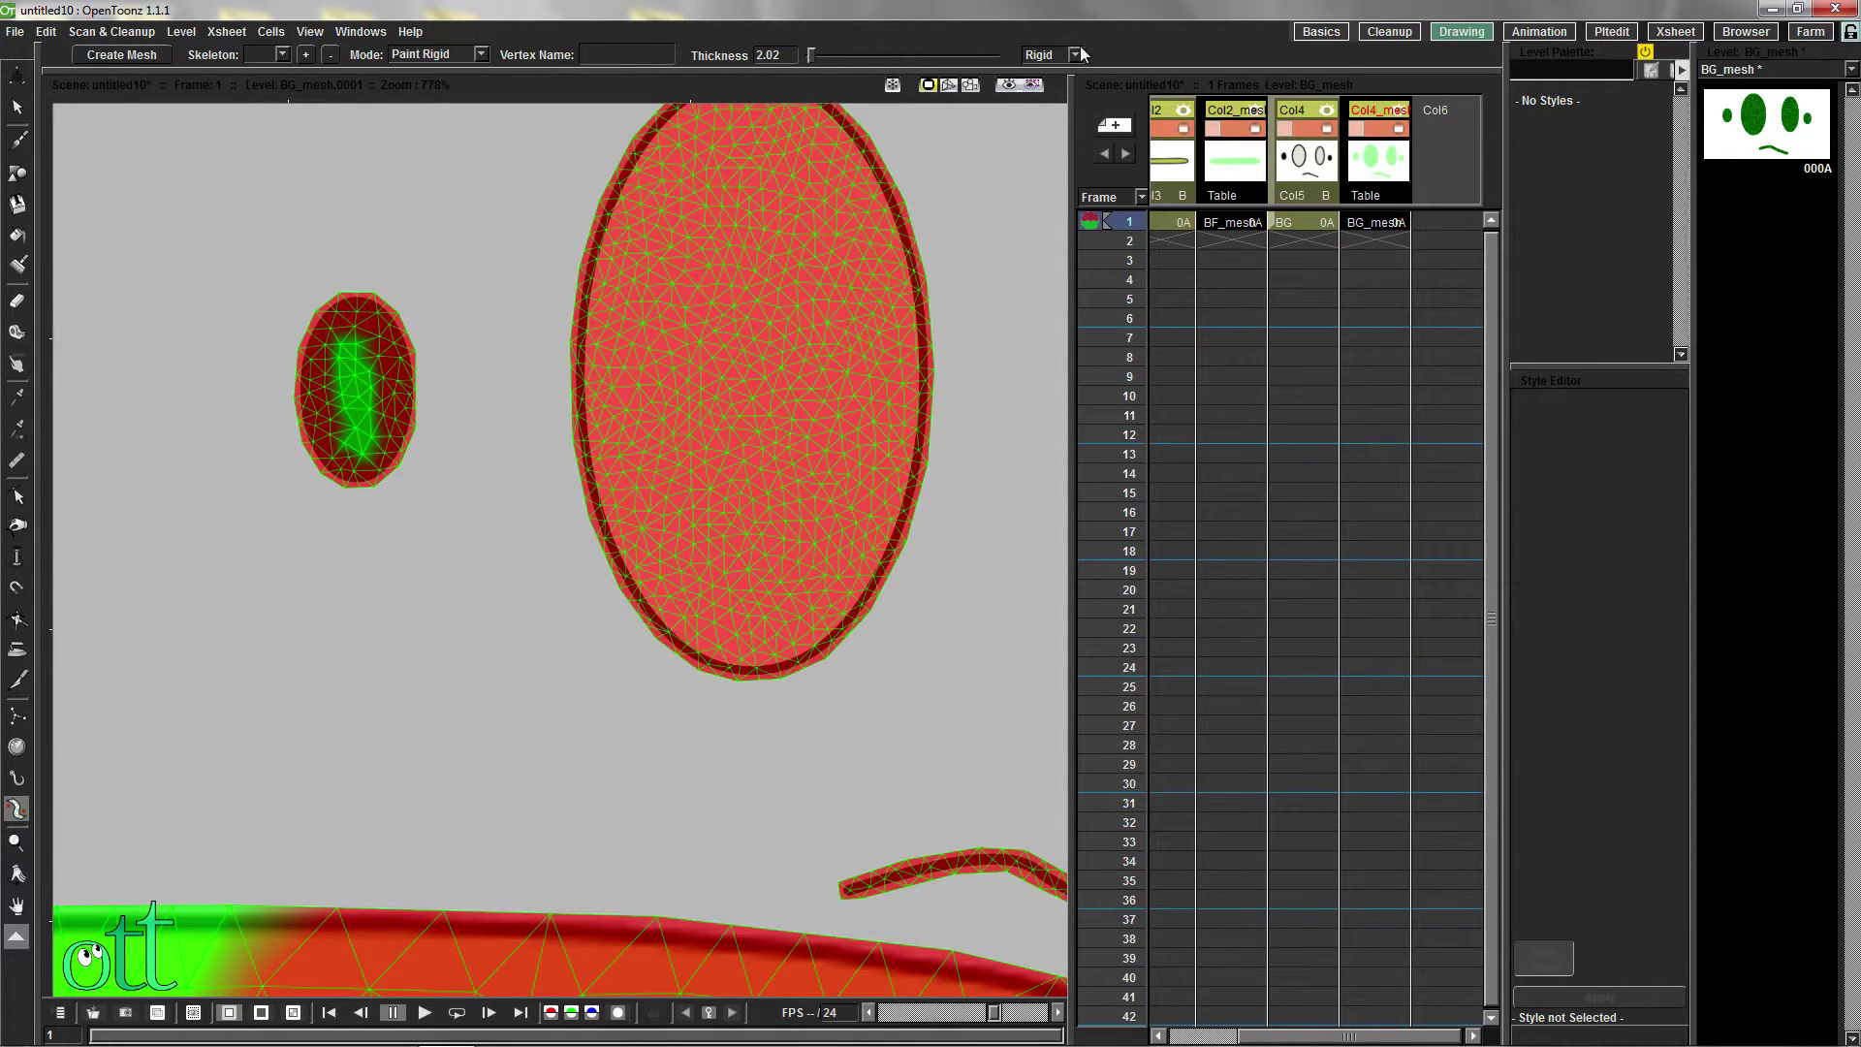
Paint the centres of both large eye ovals as Flex with a thickness of 4.55, and switch the brush back to Rigid
{"action": "left_click", "coordinate": [1049, 54]}
{"action": "left_click", "coordinate": [1042, 74]}
{"action": "mouse_move", "coordinate": [841, 54]}
{"action": "left_mouse_down"}
{"action": "mouse_move", "coordinate": [876, 54]}
{"action": "mouse_move", "coordinate": [820, 55]}
{"action": "left_mouse_up"}
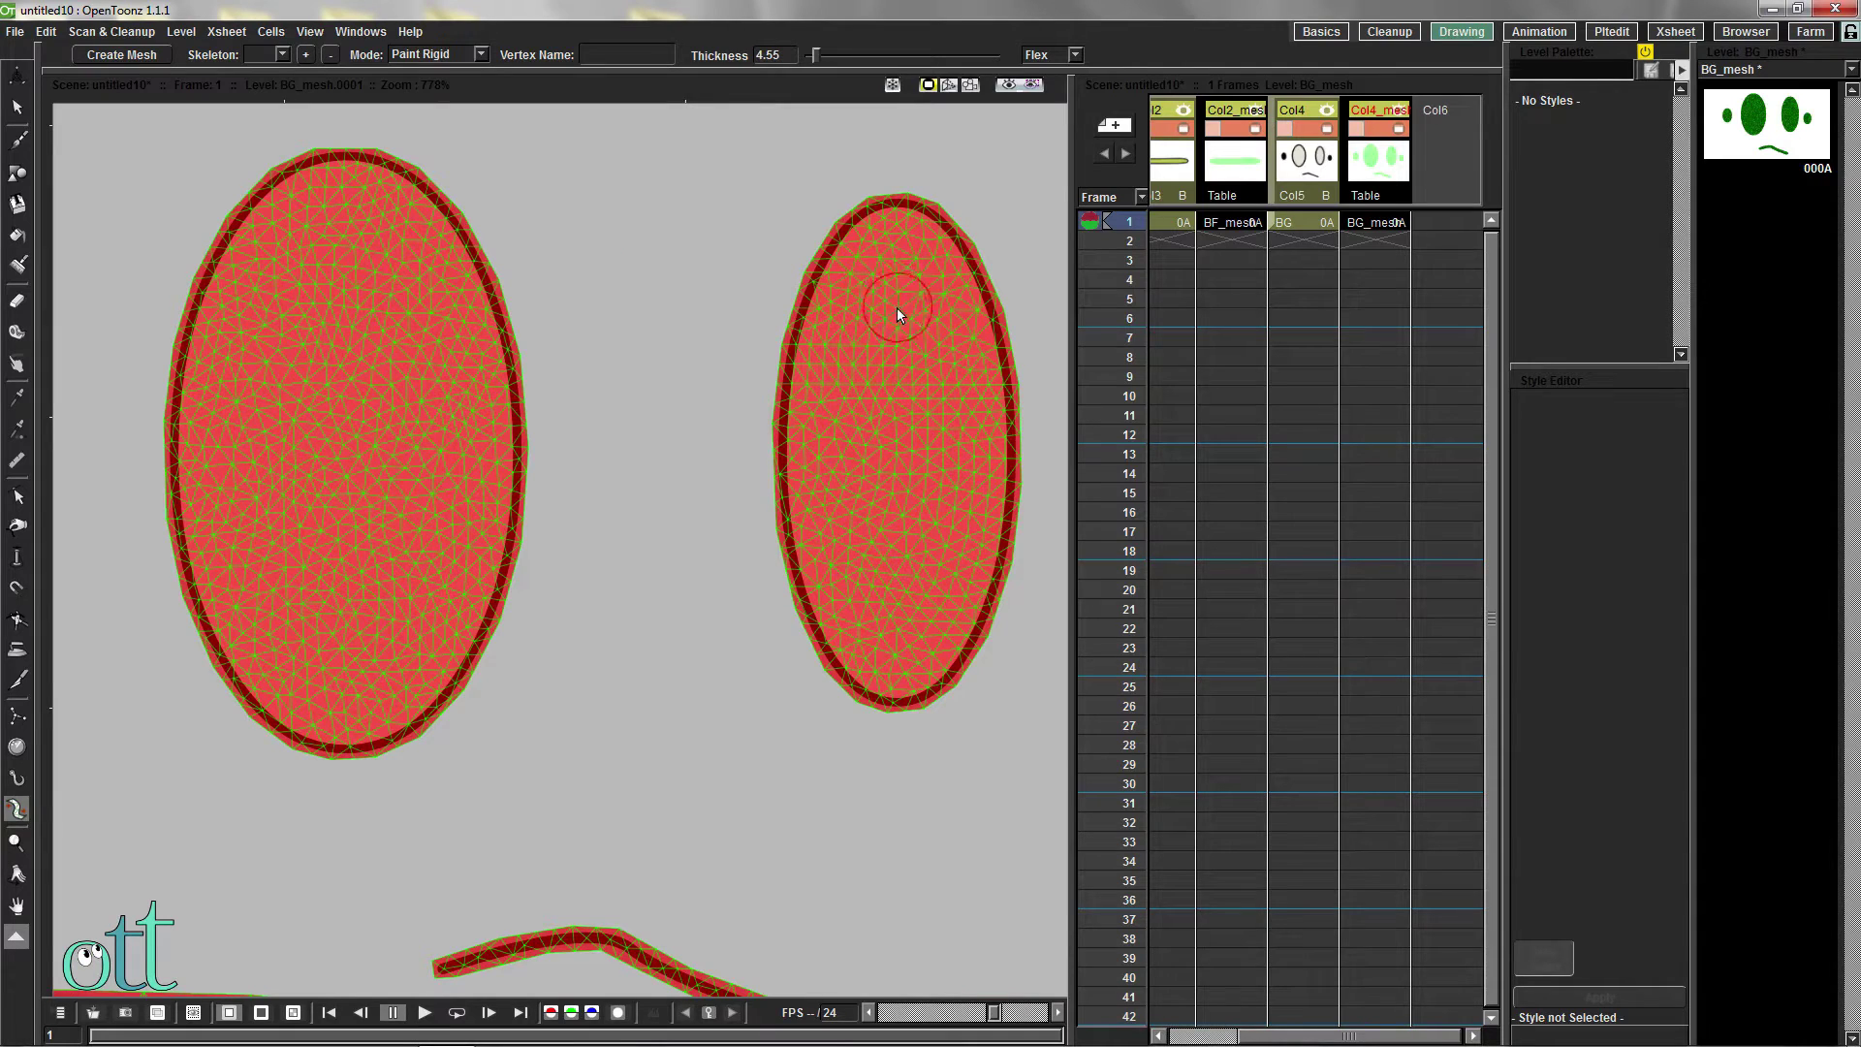
{"action": "left_click_drag", "start_coordinate": [898, 306], "coordinate": [885, 594]}
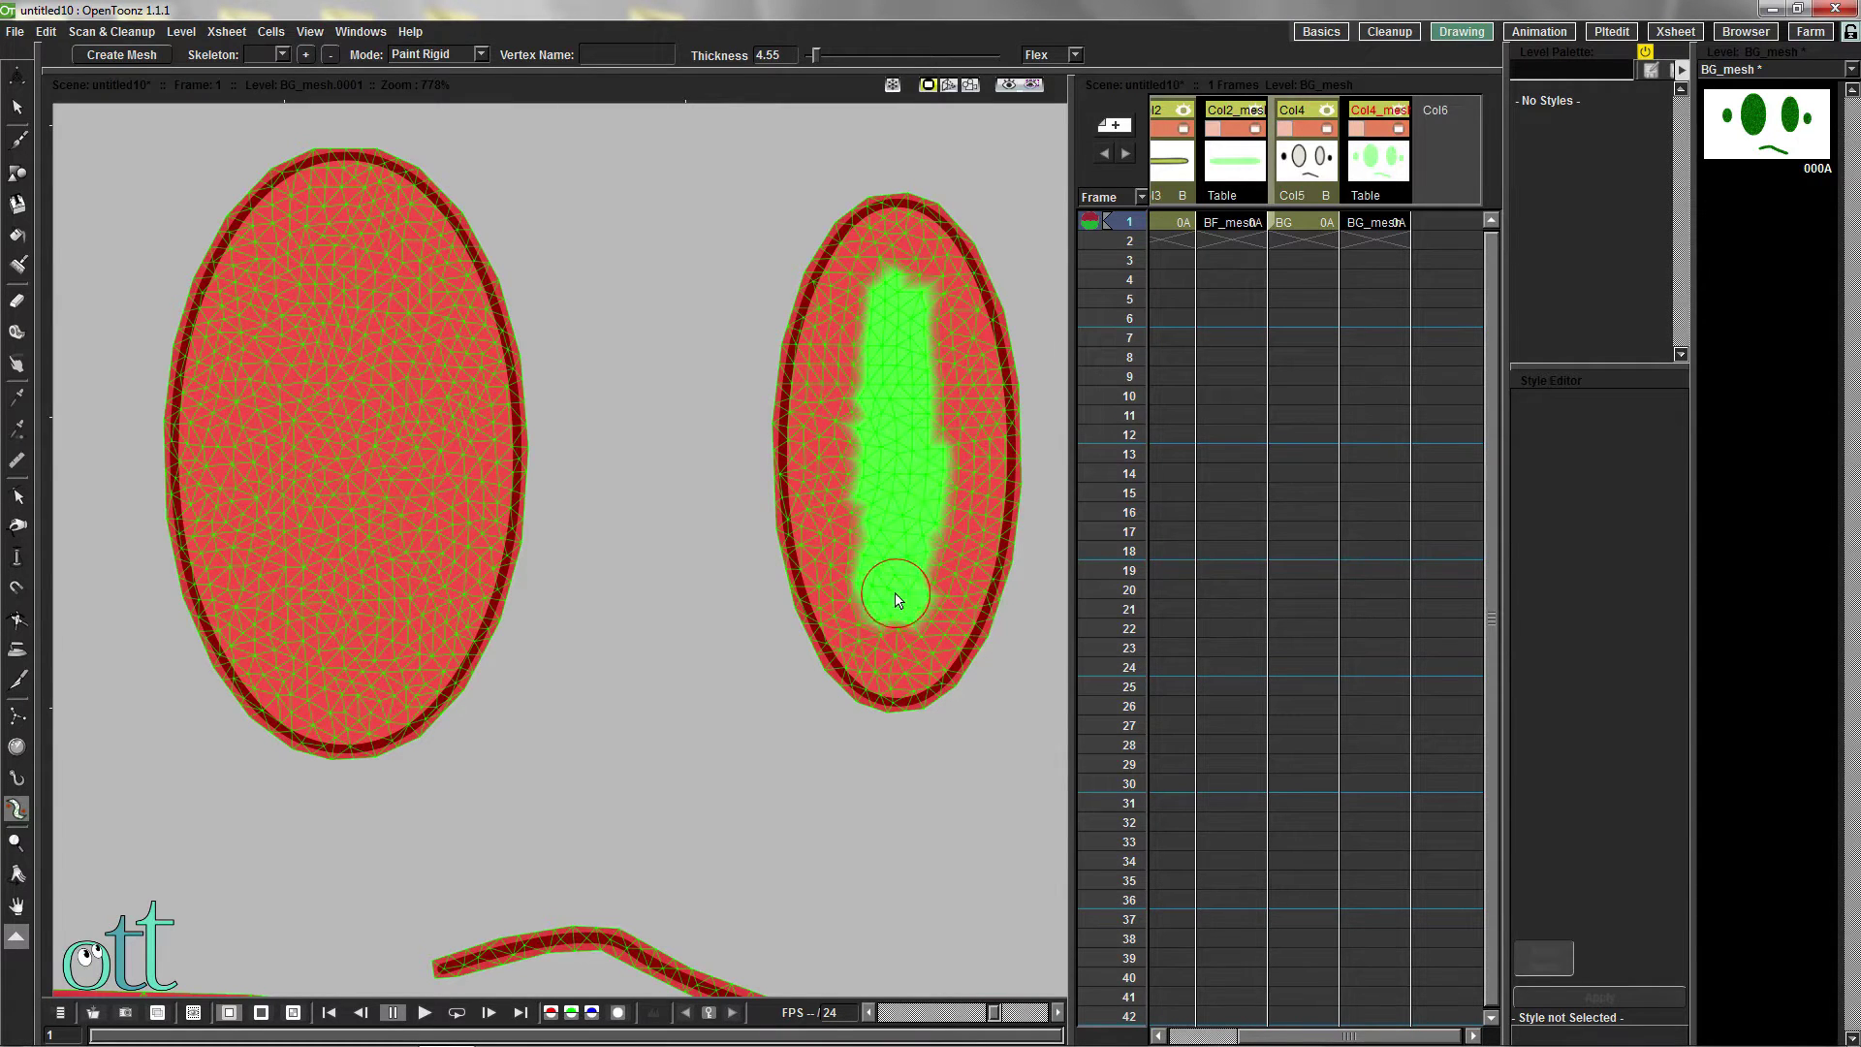
{"action": "mouse_move", "coordinate": [339, 262]}
{"action": "left_mouse_down"}
{"action": "mouse_move", "coordinate": [307, 440]}
{"action": "mouse_move", "coordinate": [347, 635]}
{"action": "mouse_move", "coordinate": [356, 517]}
{"action": "mouse_move", "coordinate": [332, 431]}
{"action": "mouse_move", "coordinate": [372, 463]}
{"action": "mouse_move", "coordinate": [351, 268]}
{"action": "mouse_move", "coordinate": [397, 606]}
{"action": "mouse_move", "coordinate": [323, 587]}
{"action": "mouse_move", "coordinate": [298, 369]}
{"action": "mouse_move", "coordinate": [318, 290]}
{"action": "mouse_move", "coordinate": [386, 373]}
{"action": "left_mouse_up"}
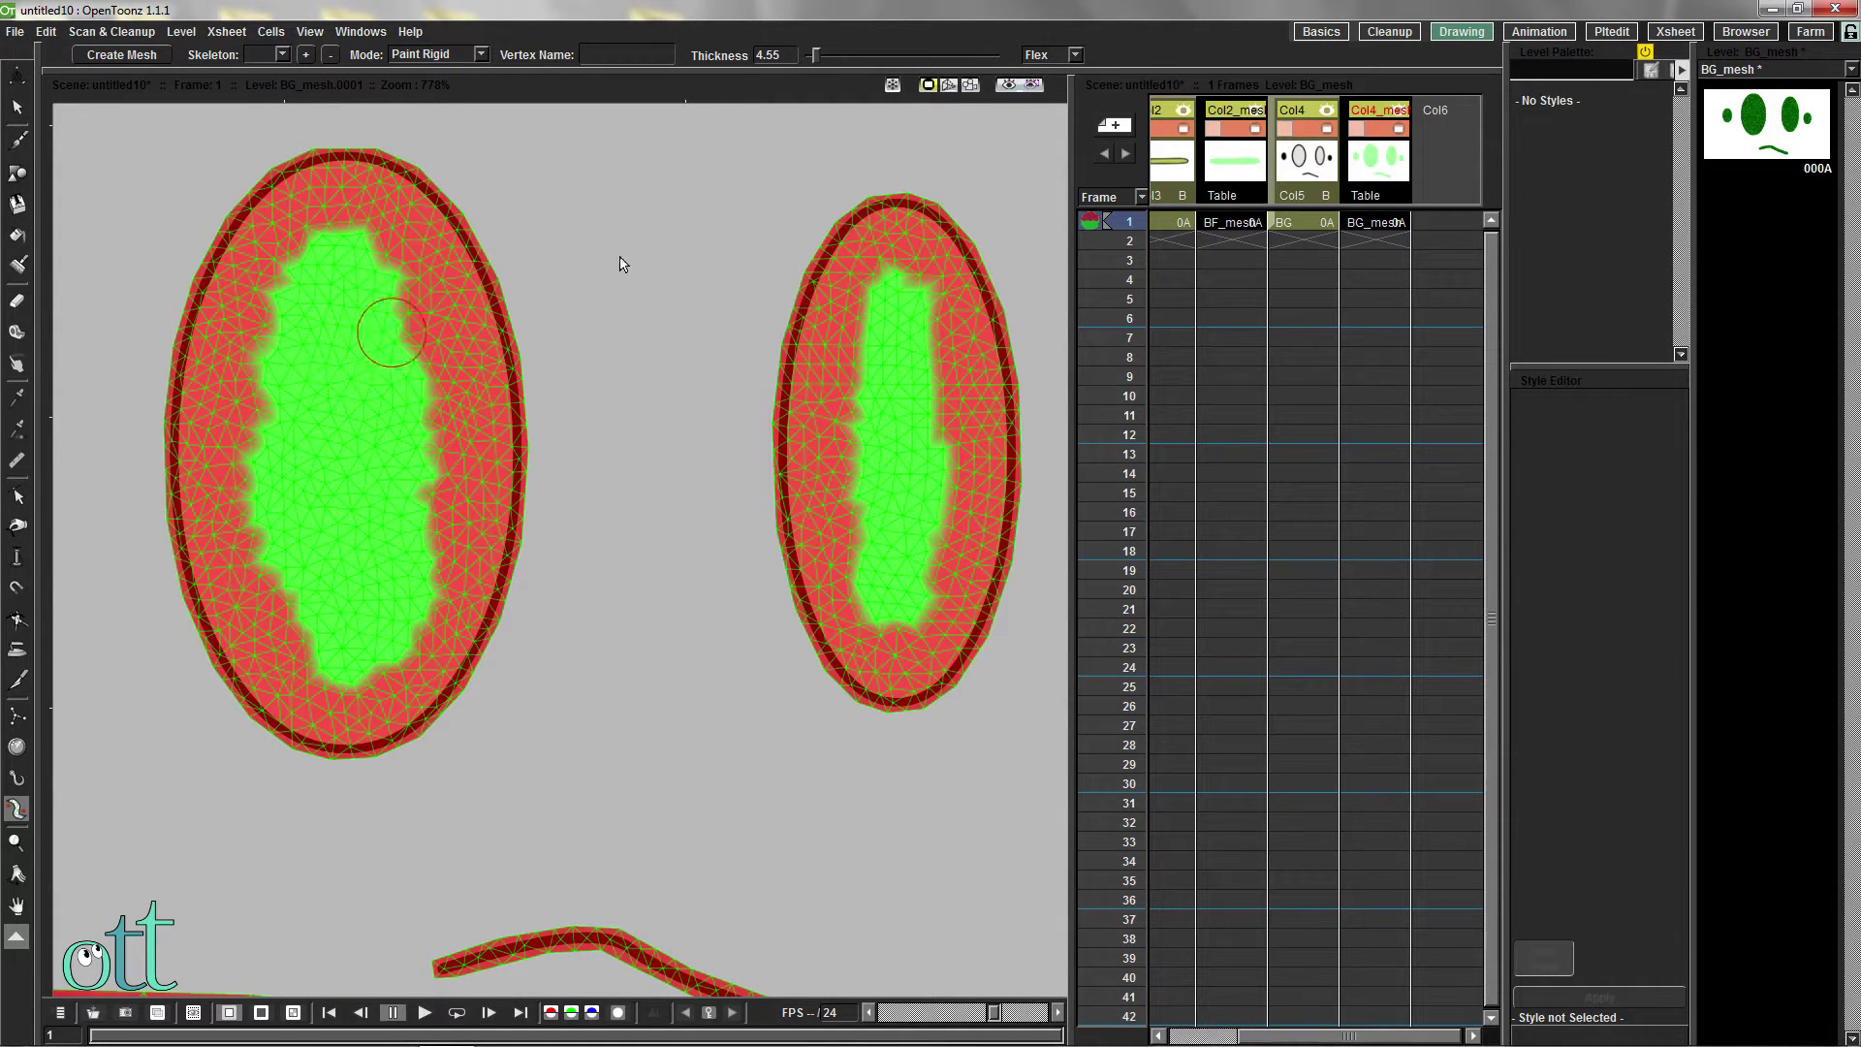
{"action": "left_click", "coordinate": [1074, 54]}
{"action": "left_click", "coordinate": [1047, 81]}
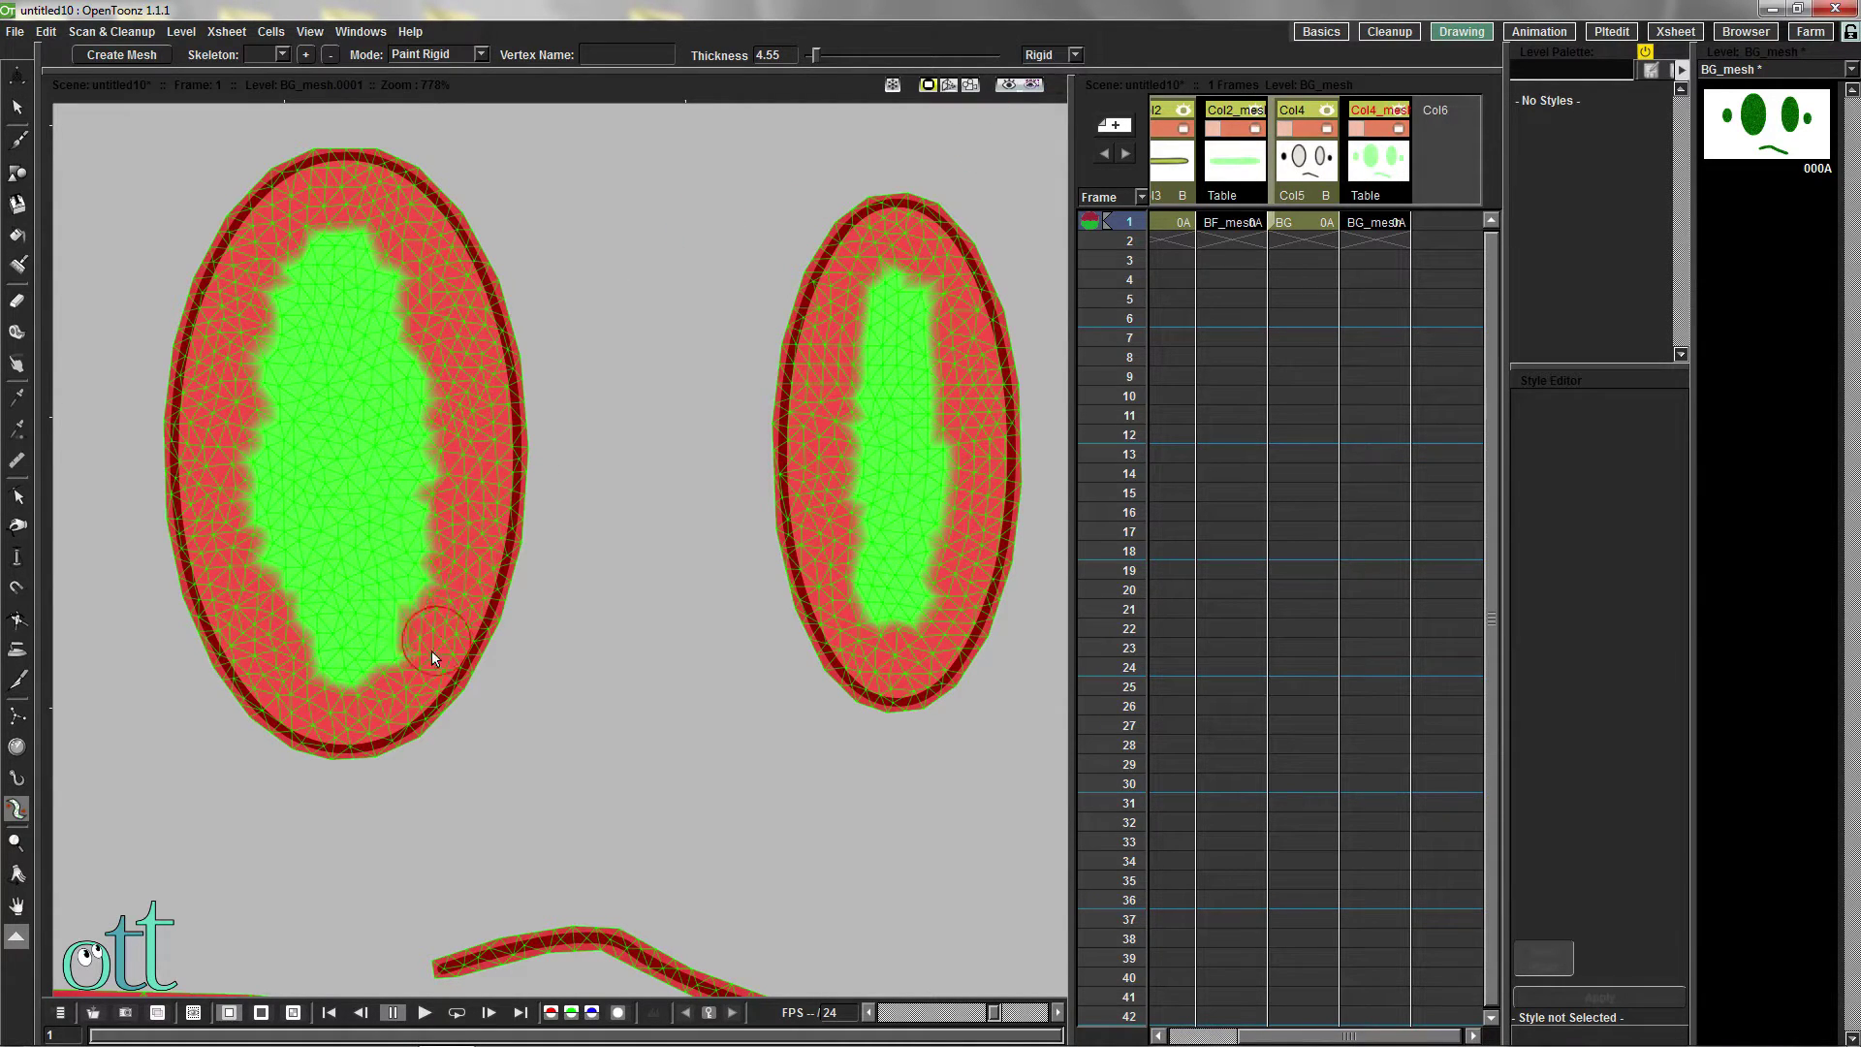
Build a face skeleton with its root above the mouth and chains of vertices running under each eye out to below each pupil
{"action": "scroll", "coordinate": [581, 548], "scroll_direction": "down", "scroll_amount": 3}
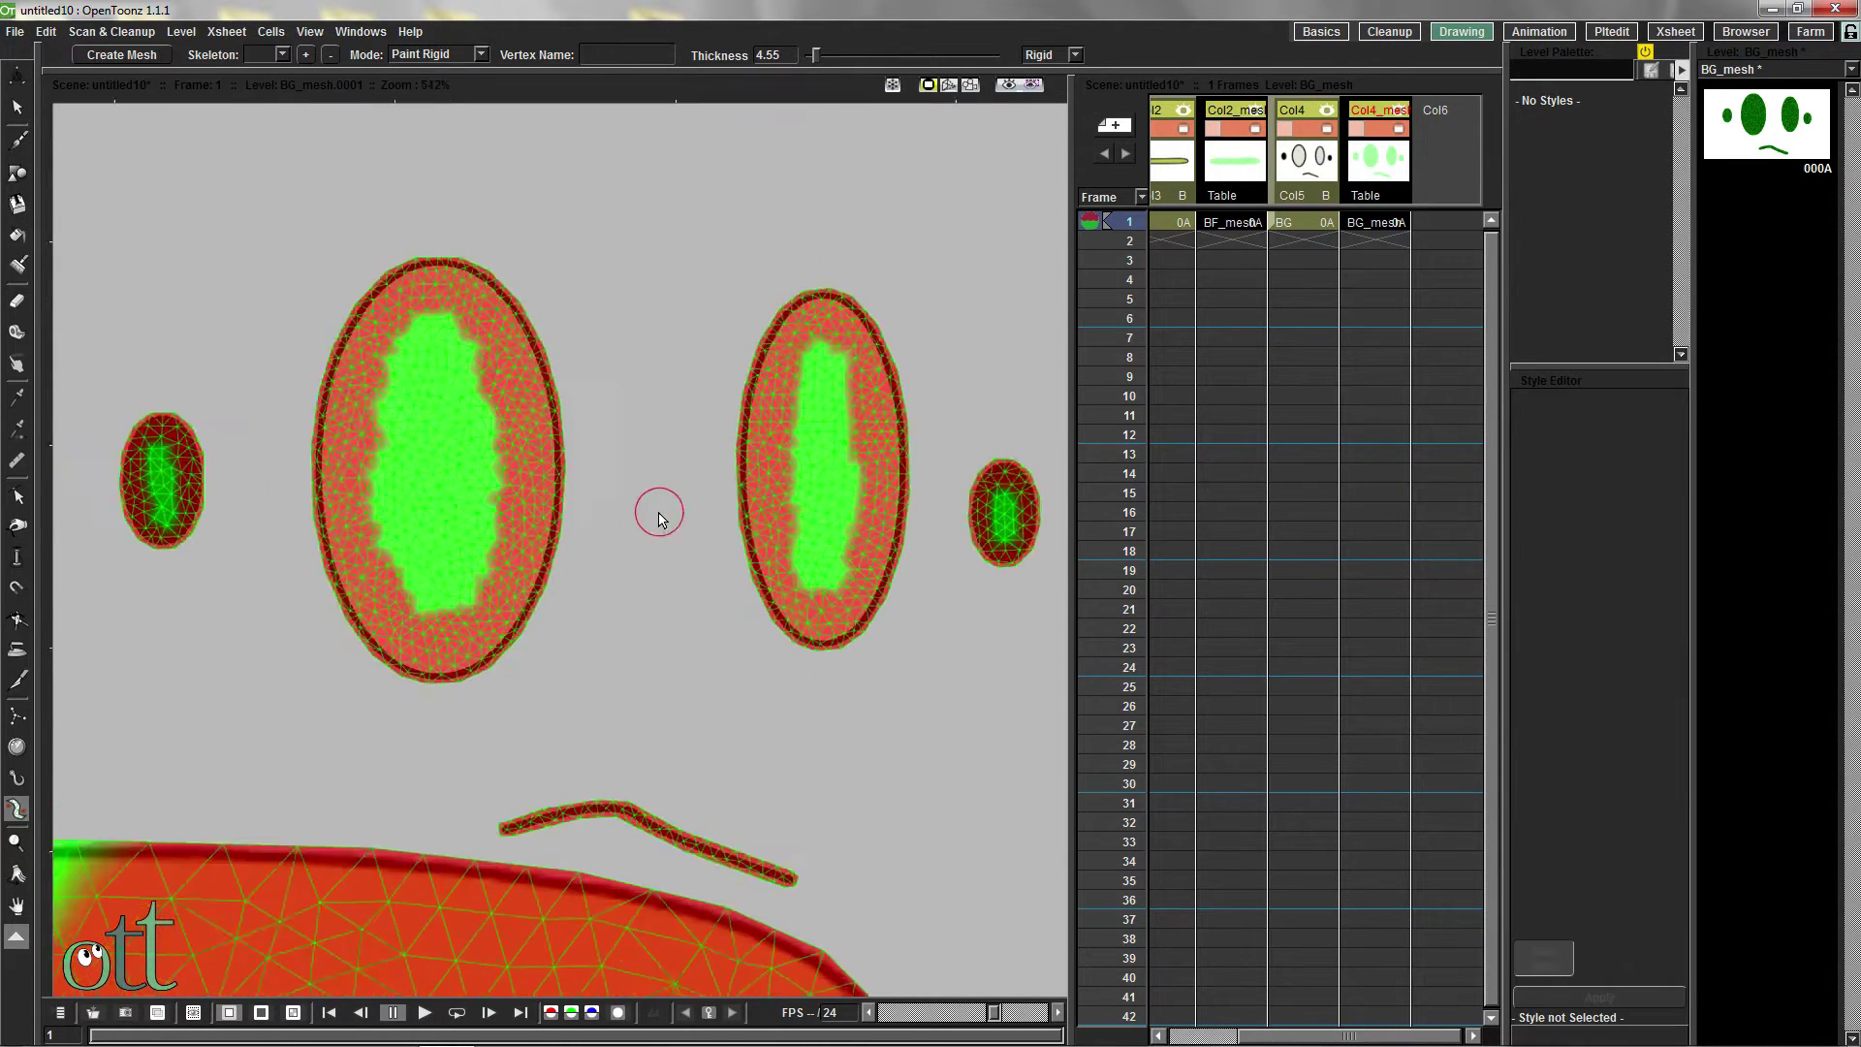
{"action": "left_click", "coordinate": [482, 54]}
{"action": "left_click", "coordinate": [463, 98]}
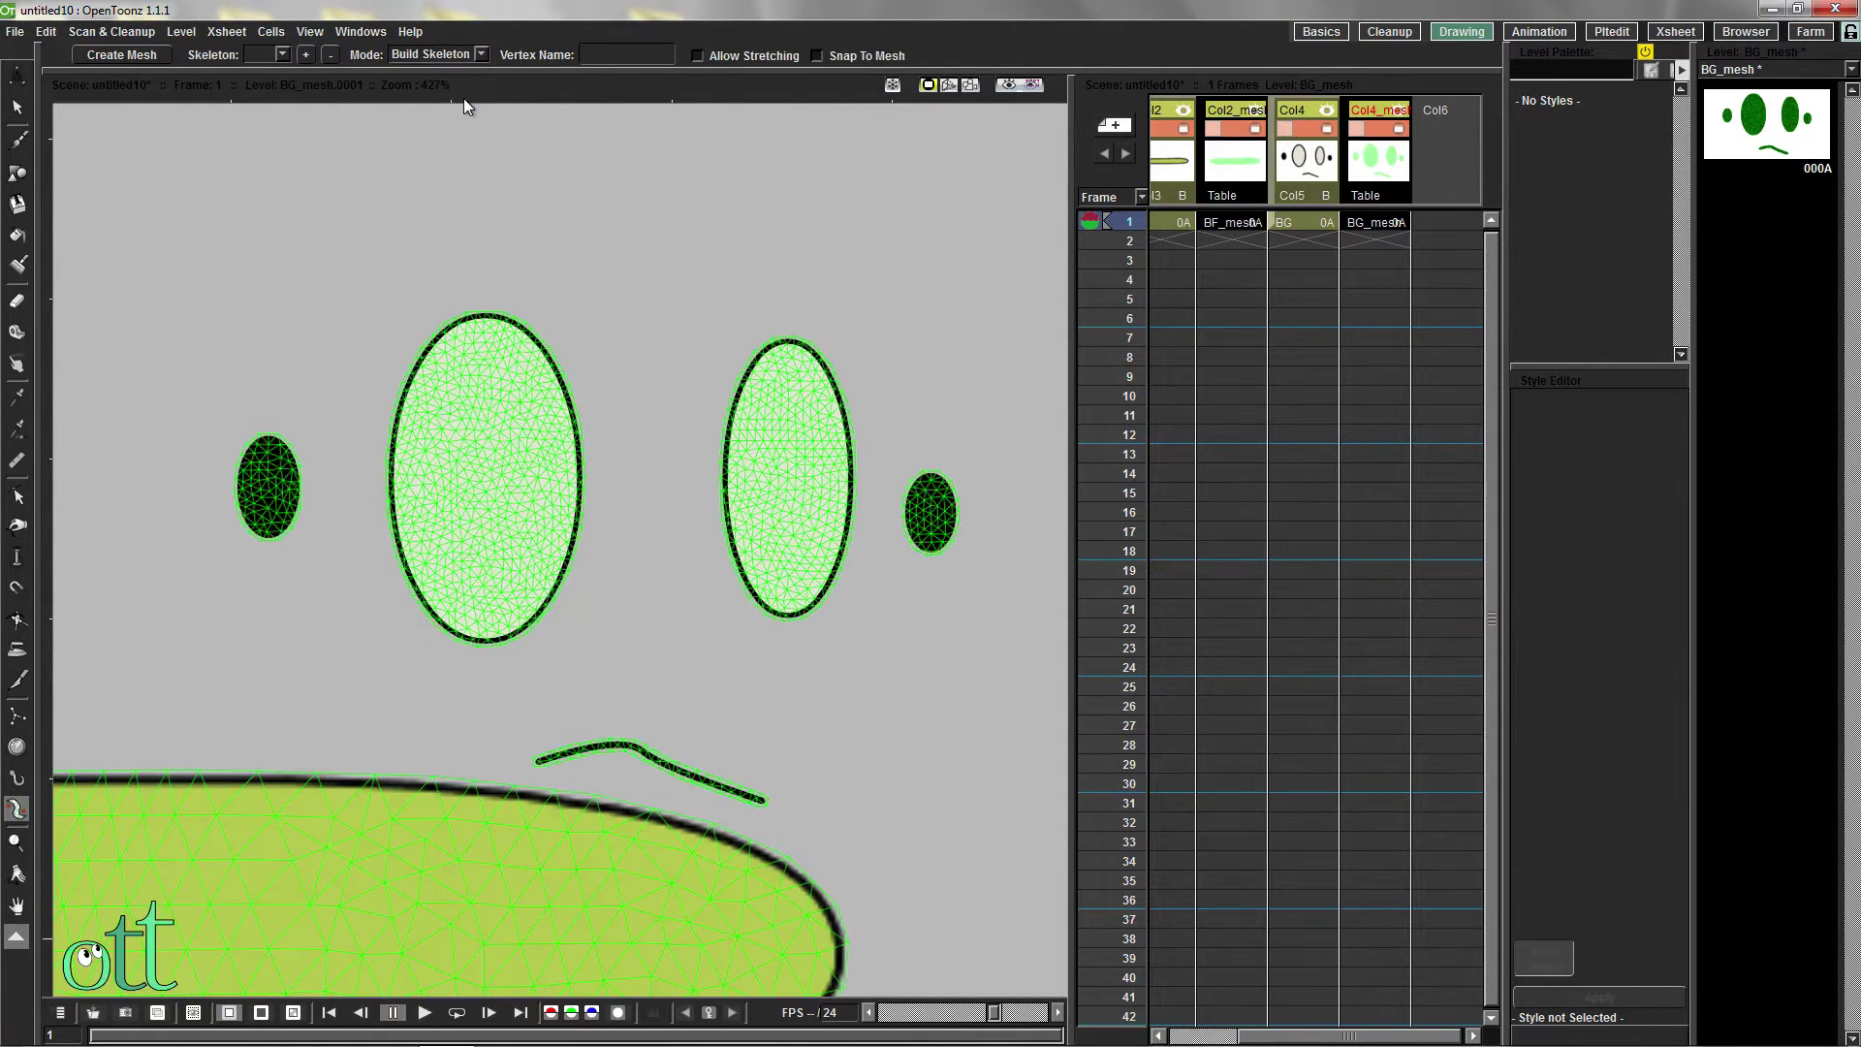
{"action": "left_click", "coordinate": [644, 684]}
{"action": "left_click", "coordinate": [787, 648]}
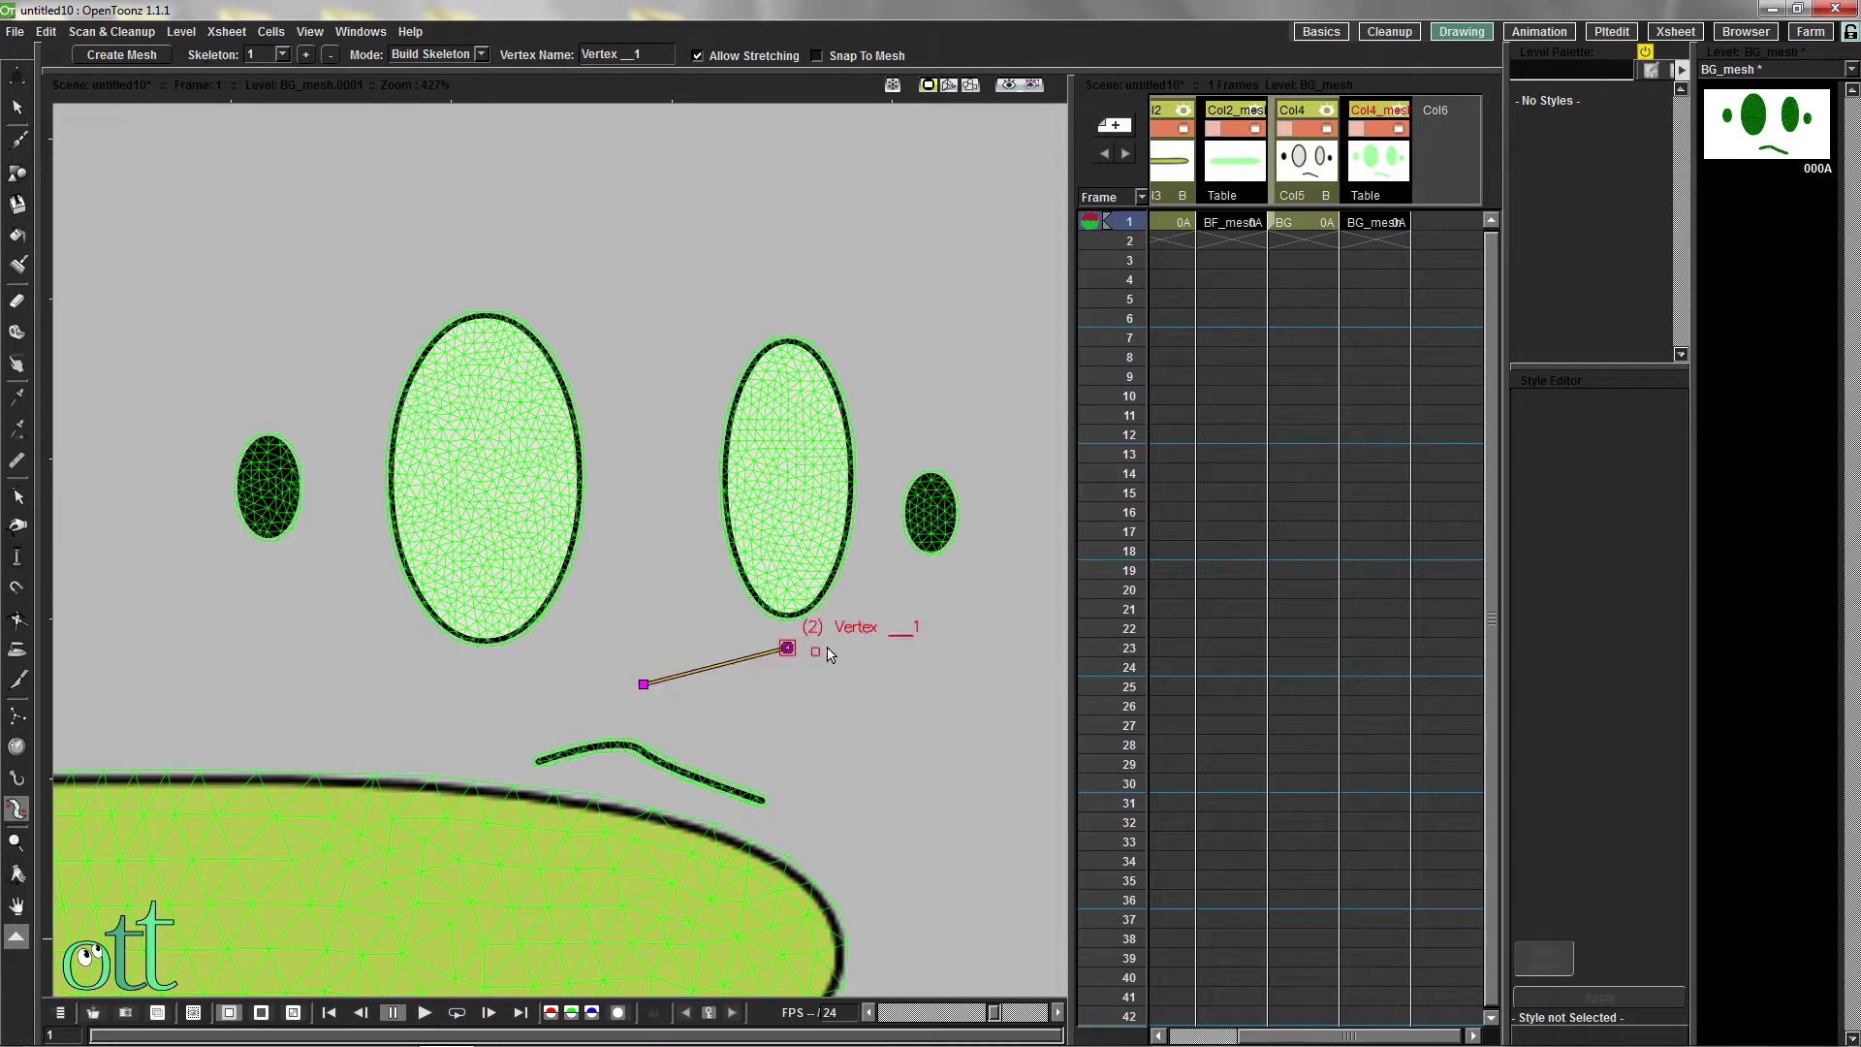
{"action": "left_click", "coordinate": [932, 579]}
{"action": "left_click", "coordinate": [644, 685]}
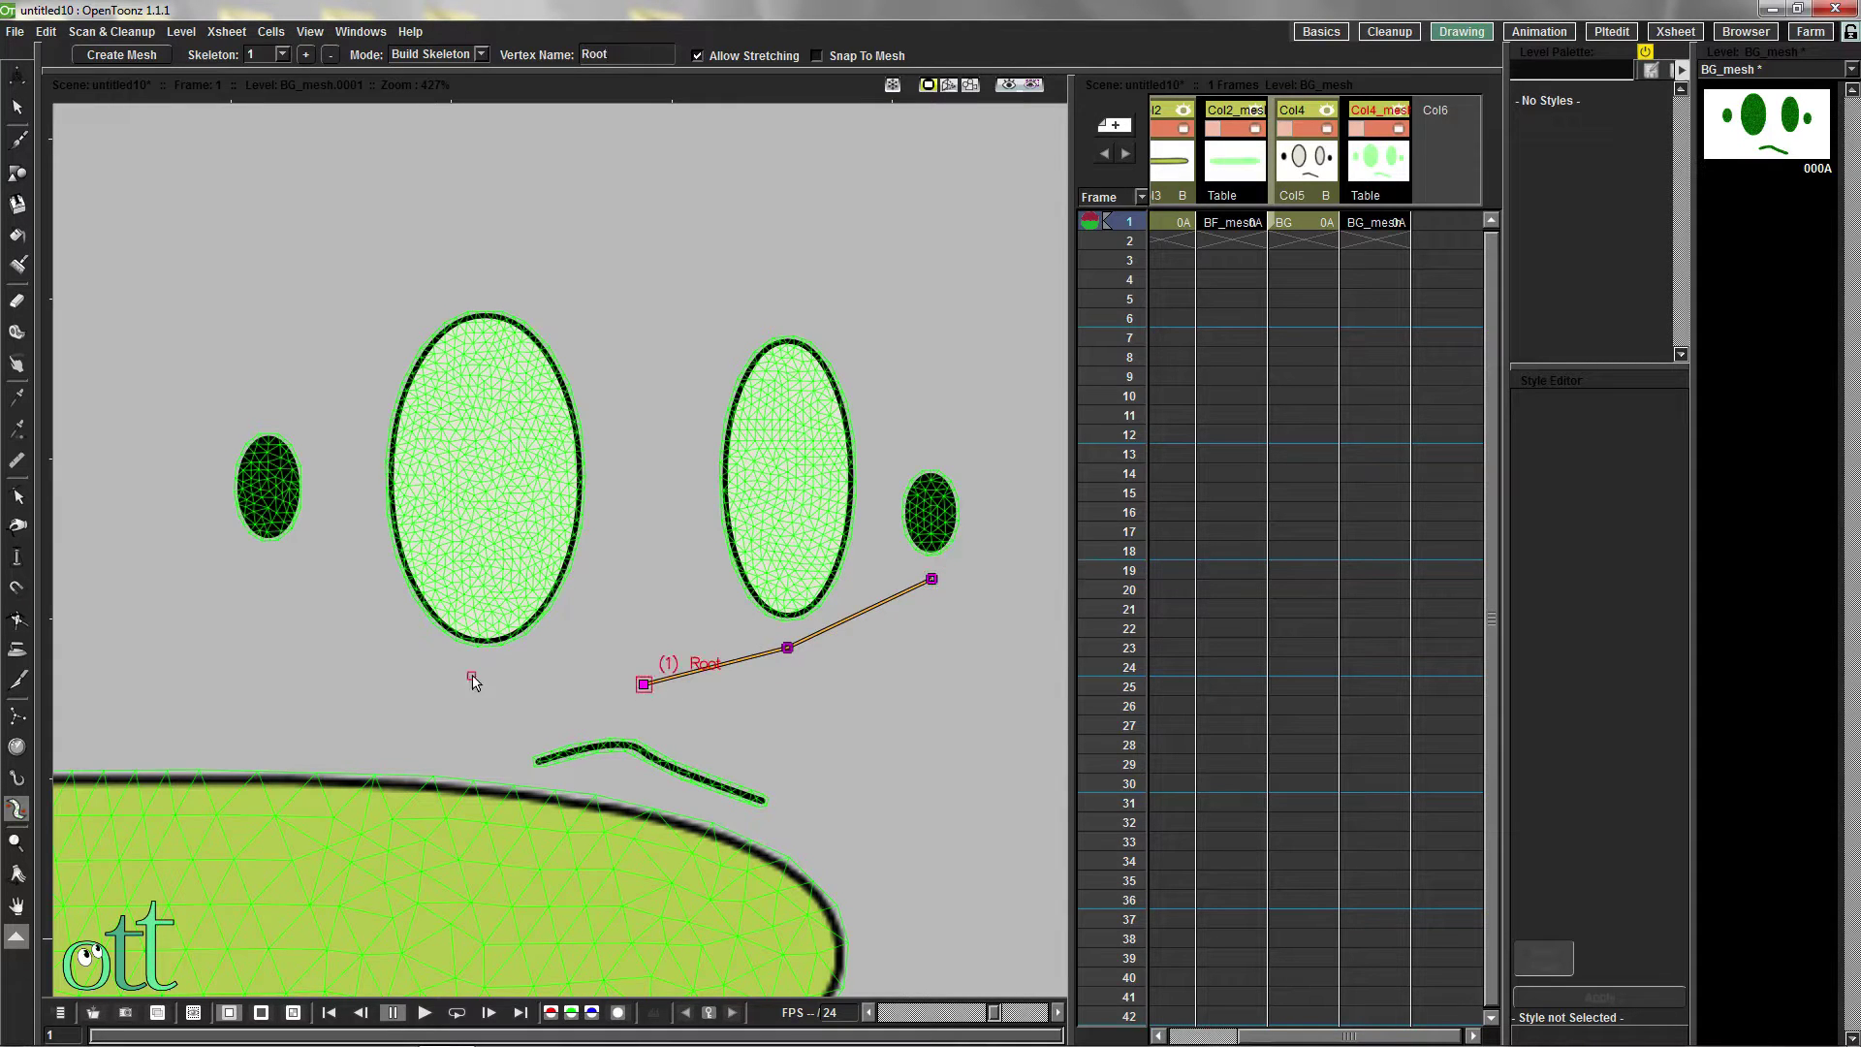
{"action": "left_click", "coordinate": [484, 669]}
{"action": "left_click", "coordinate": [270, 557]}
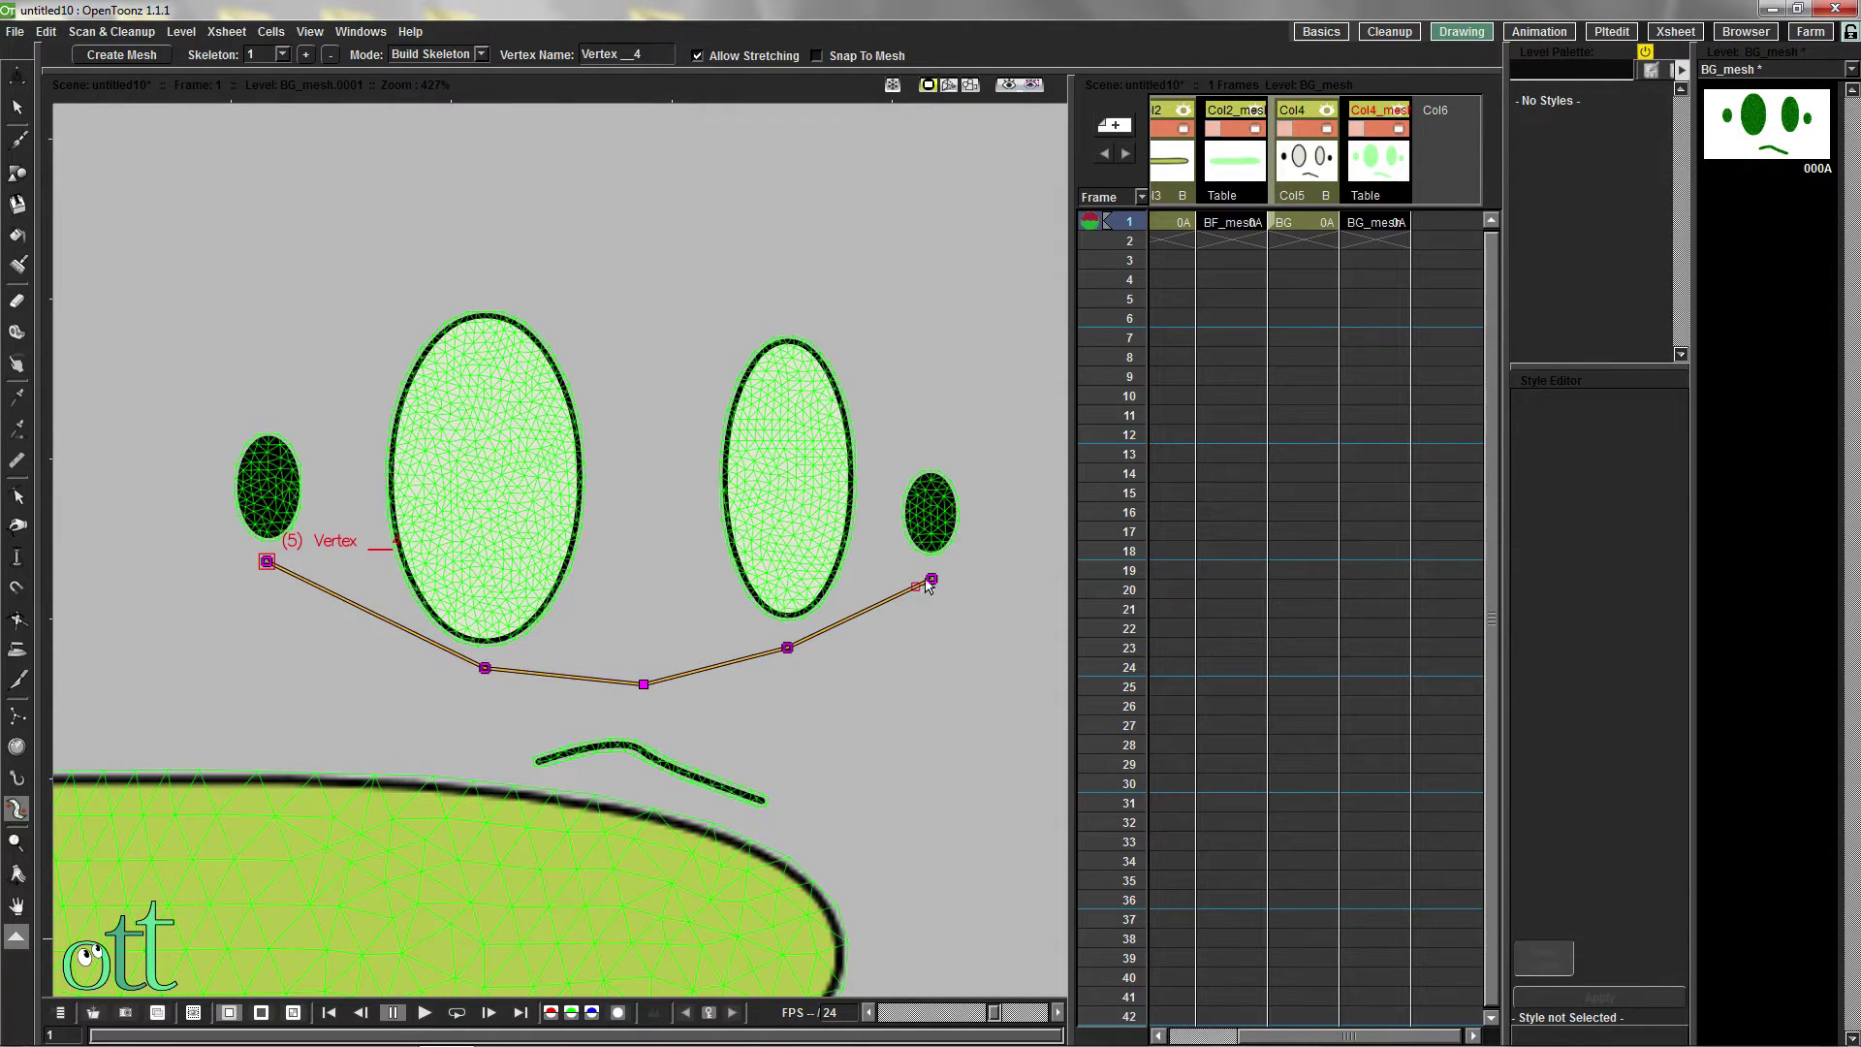
Extend the skeleton from below the right pupil to its centre and branch four vertices diagonally outward from there
{"action": "scroll", "coordinate": [996, 509], "scroll_direction": "up", "scroll_amount": 2}
{"action": "scroll", "coordinate": [996, 509], "scroll_direction": "up", "scroll_amount": 2}
{"action": "left_click", "coordinate": [893, 618]}
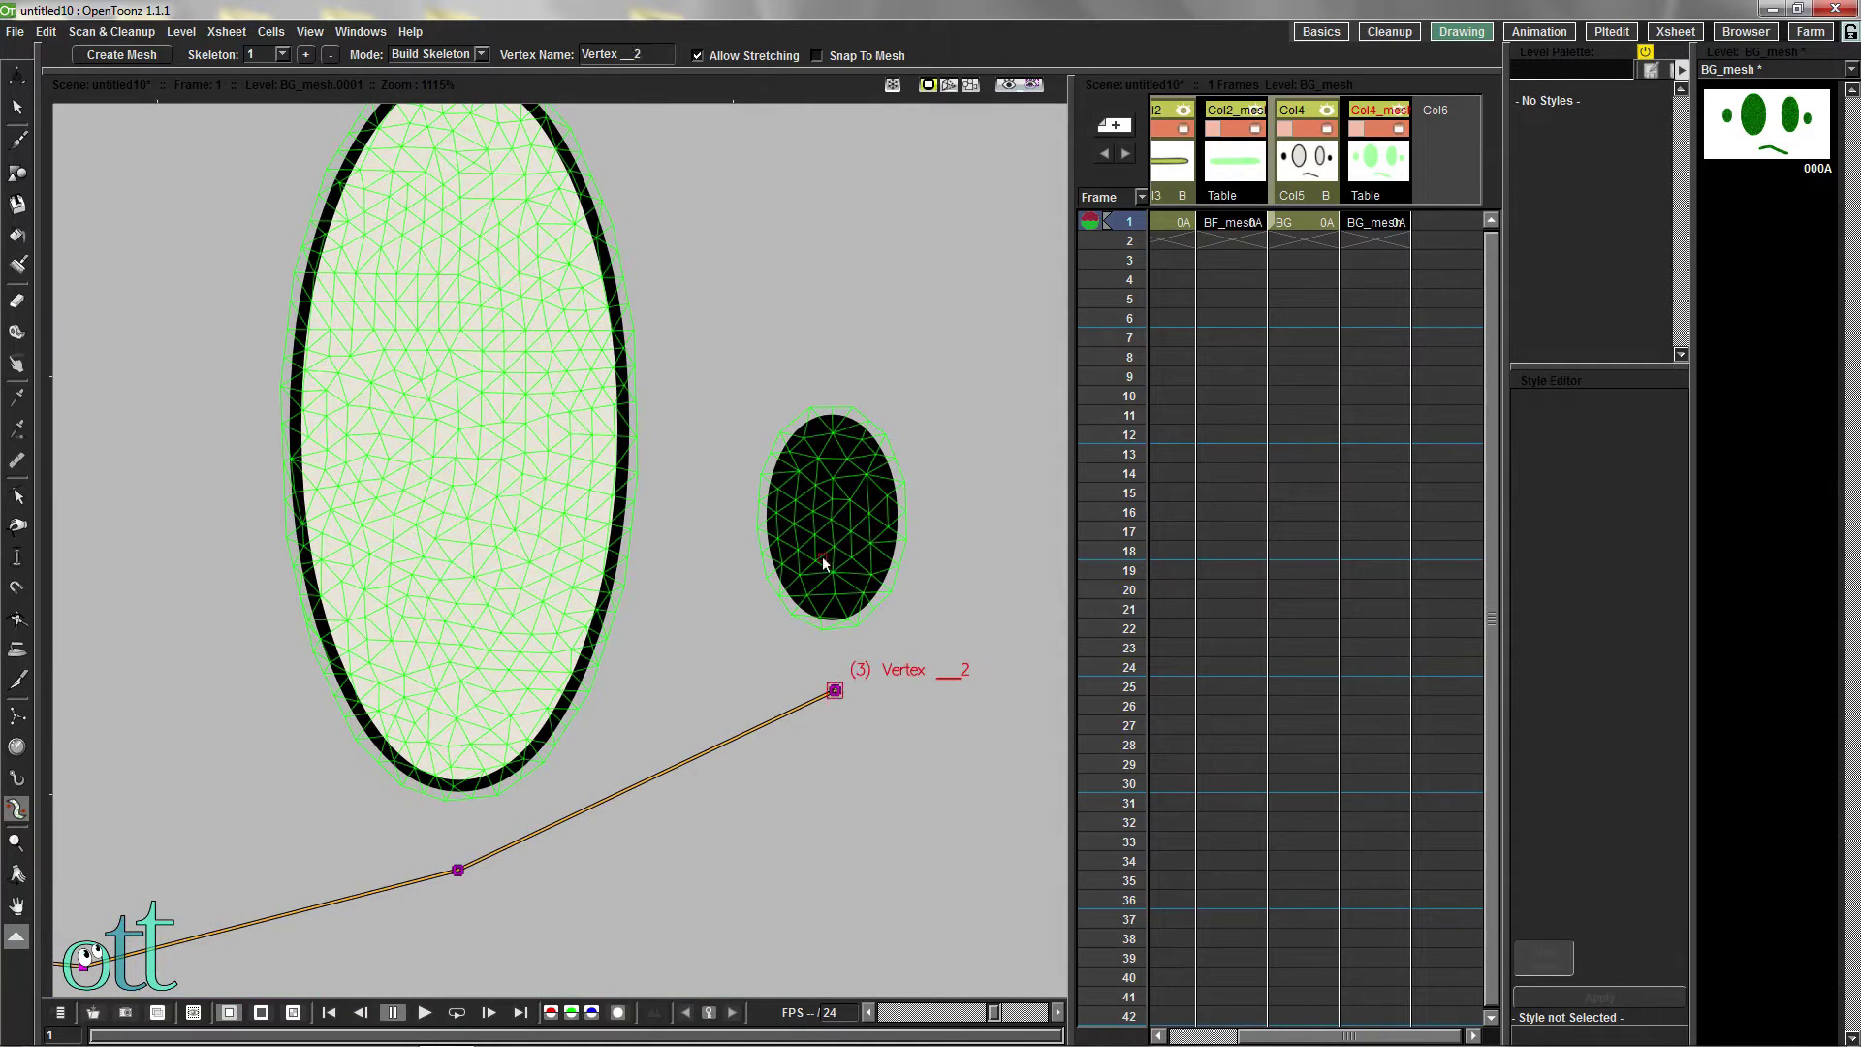
{"action": "left_click", "coordinate": [834, 510]}
{"action": "left_click", "coordinate": [877, 462]}
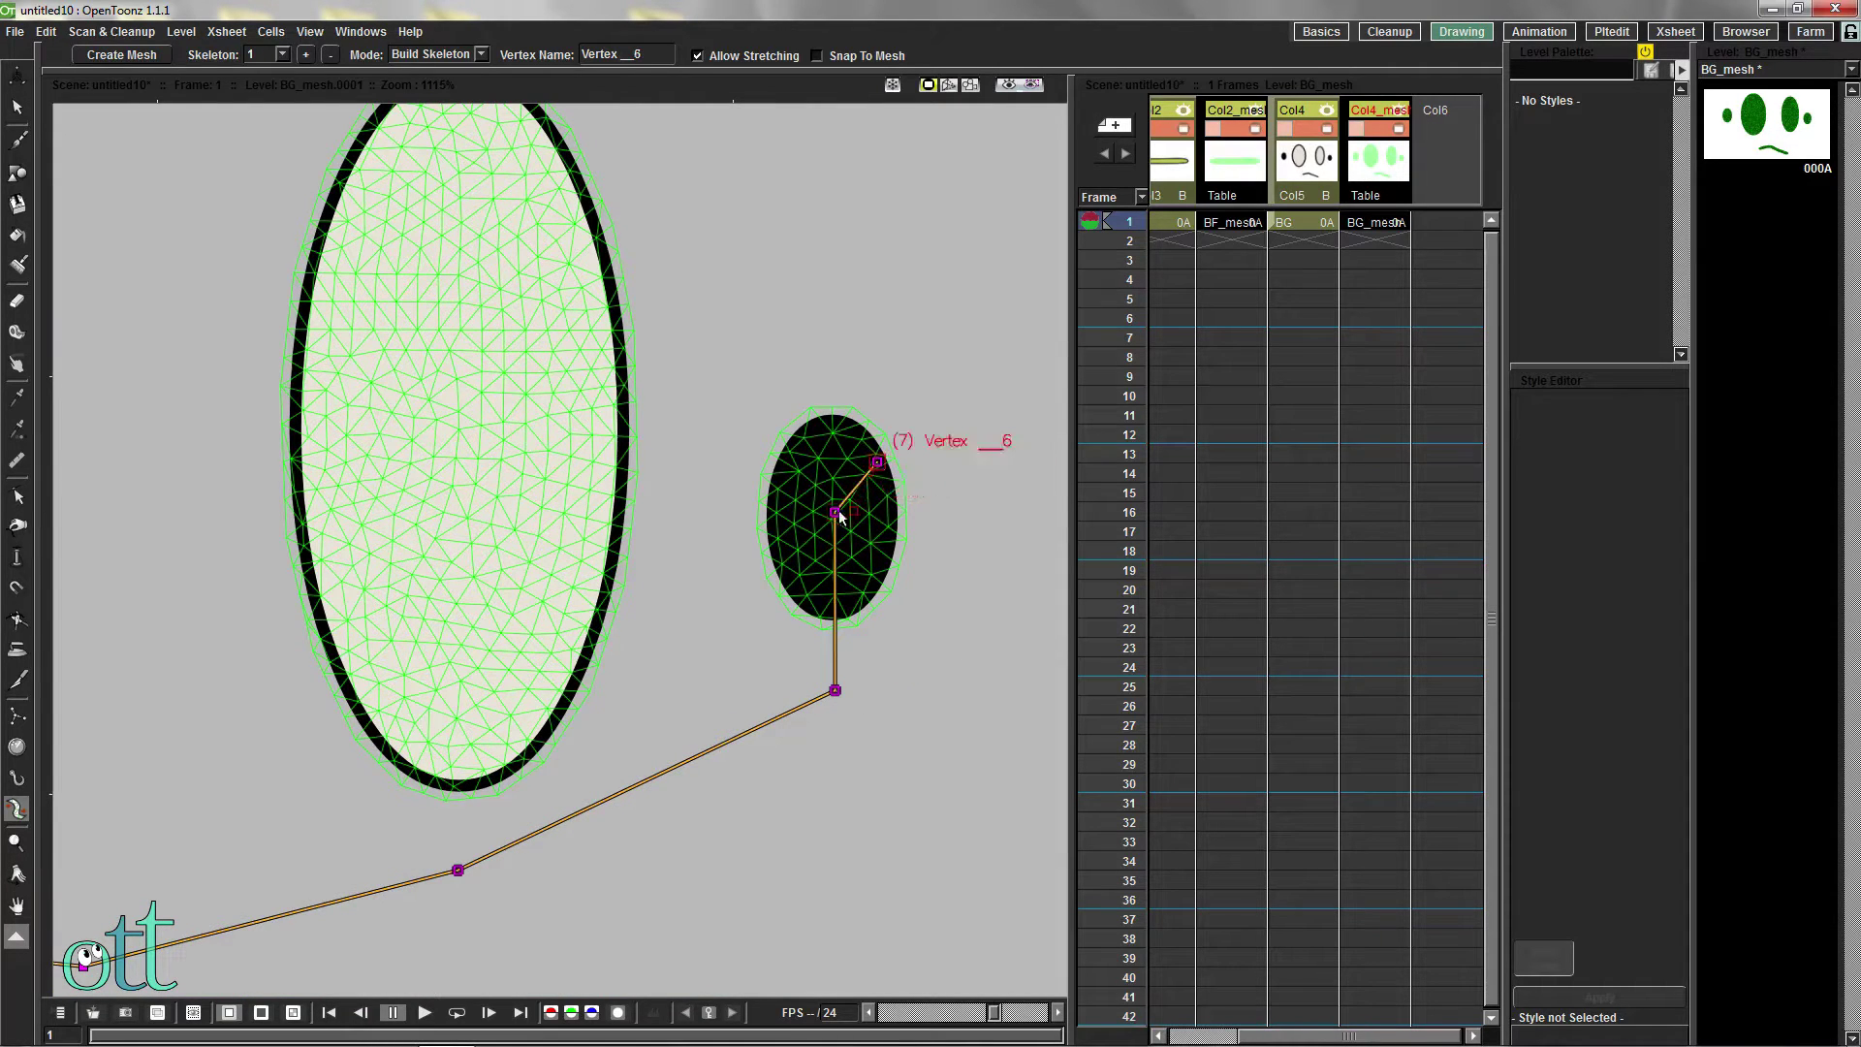
{"action": "left_click", "coordinate": [786, 466]}
{"action": "left_click", "coordinate": [882, 558]}
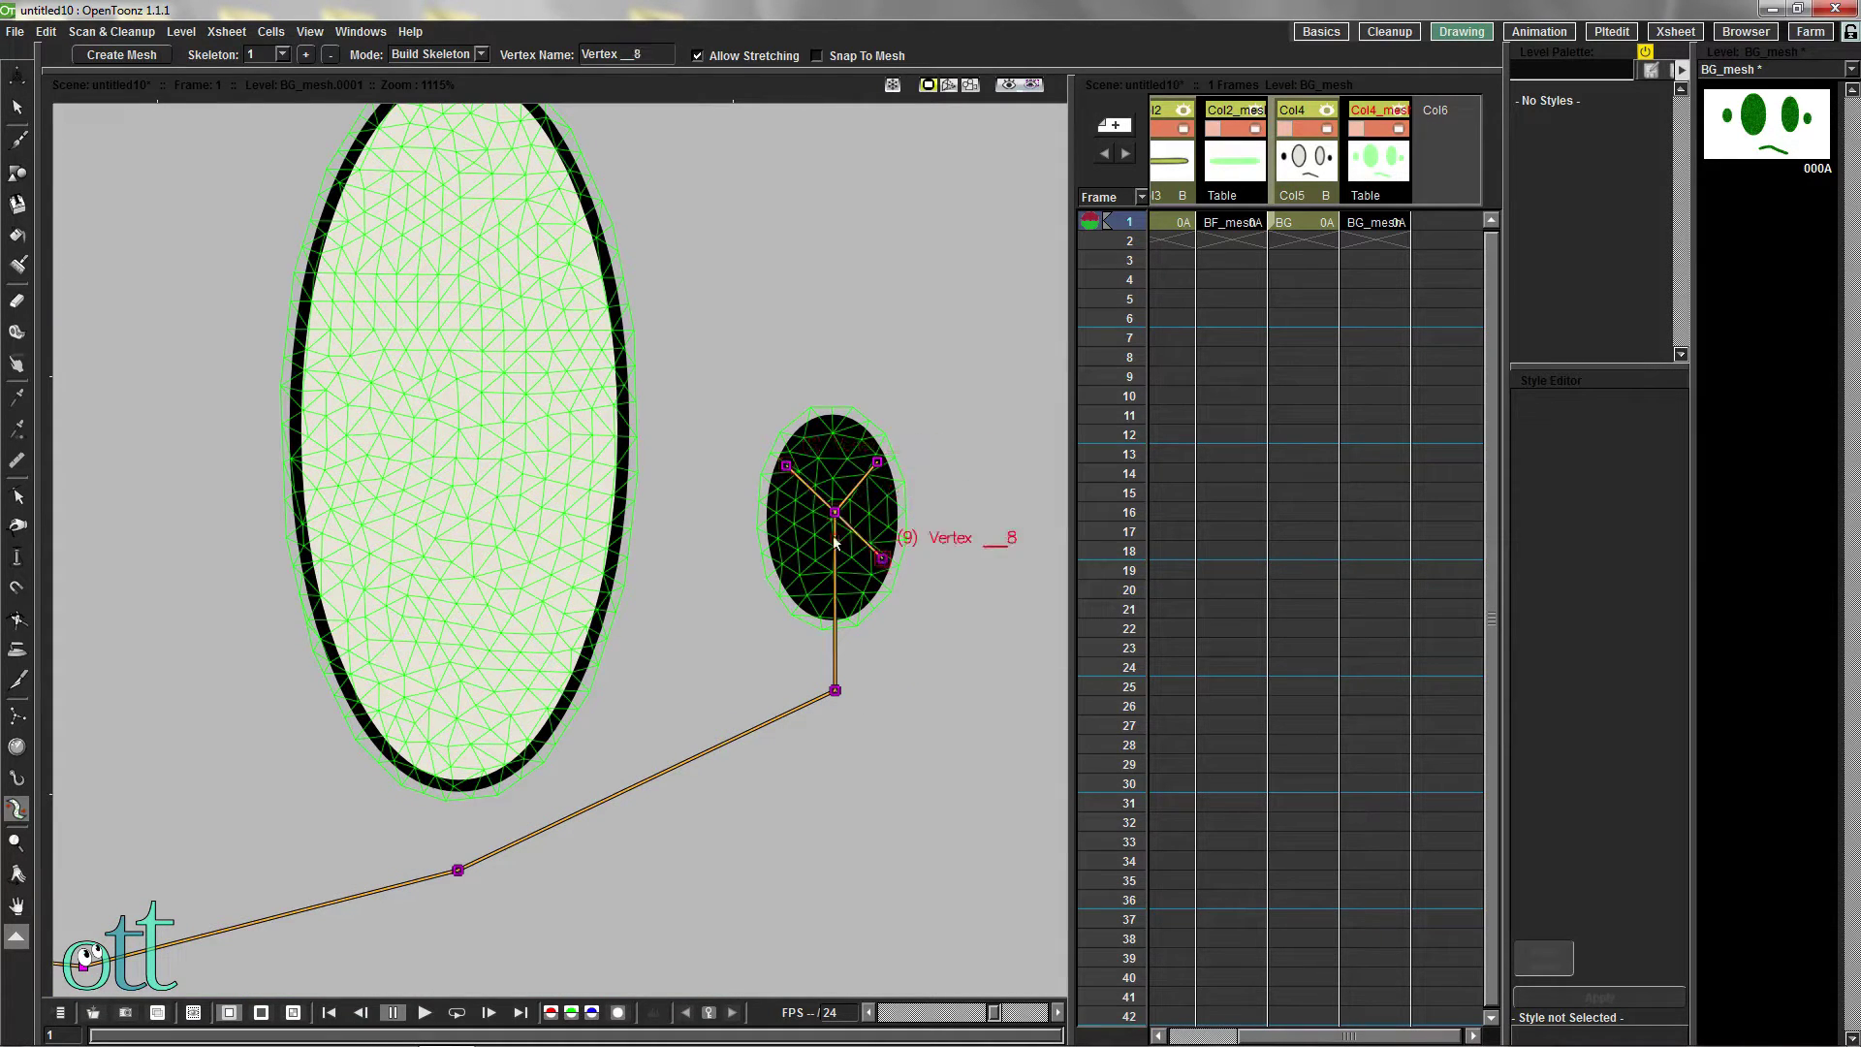
{"action": "left_click", "coordinate": [792, 565]}
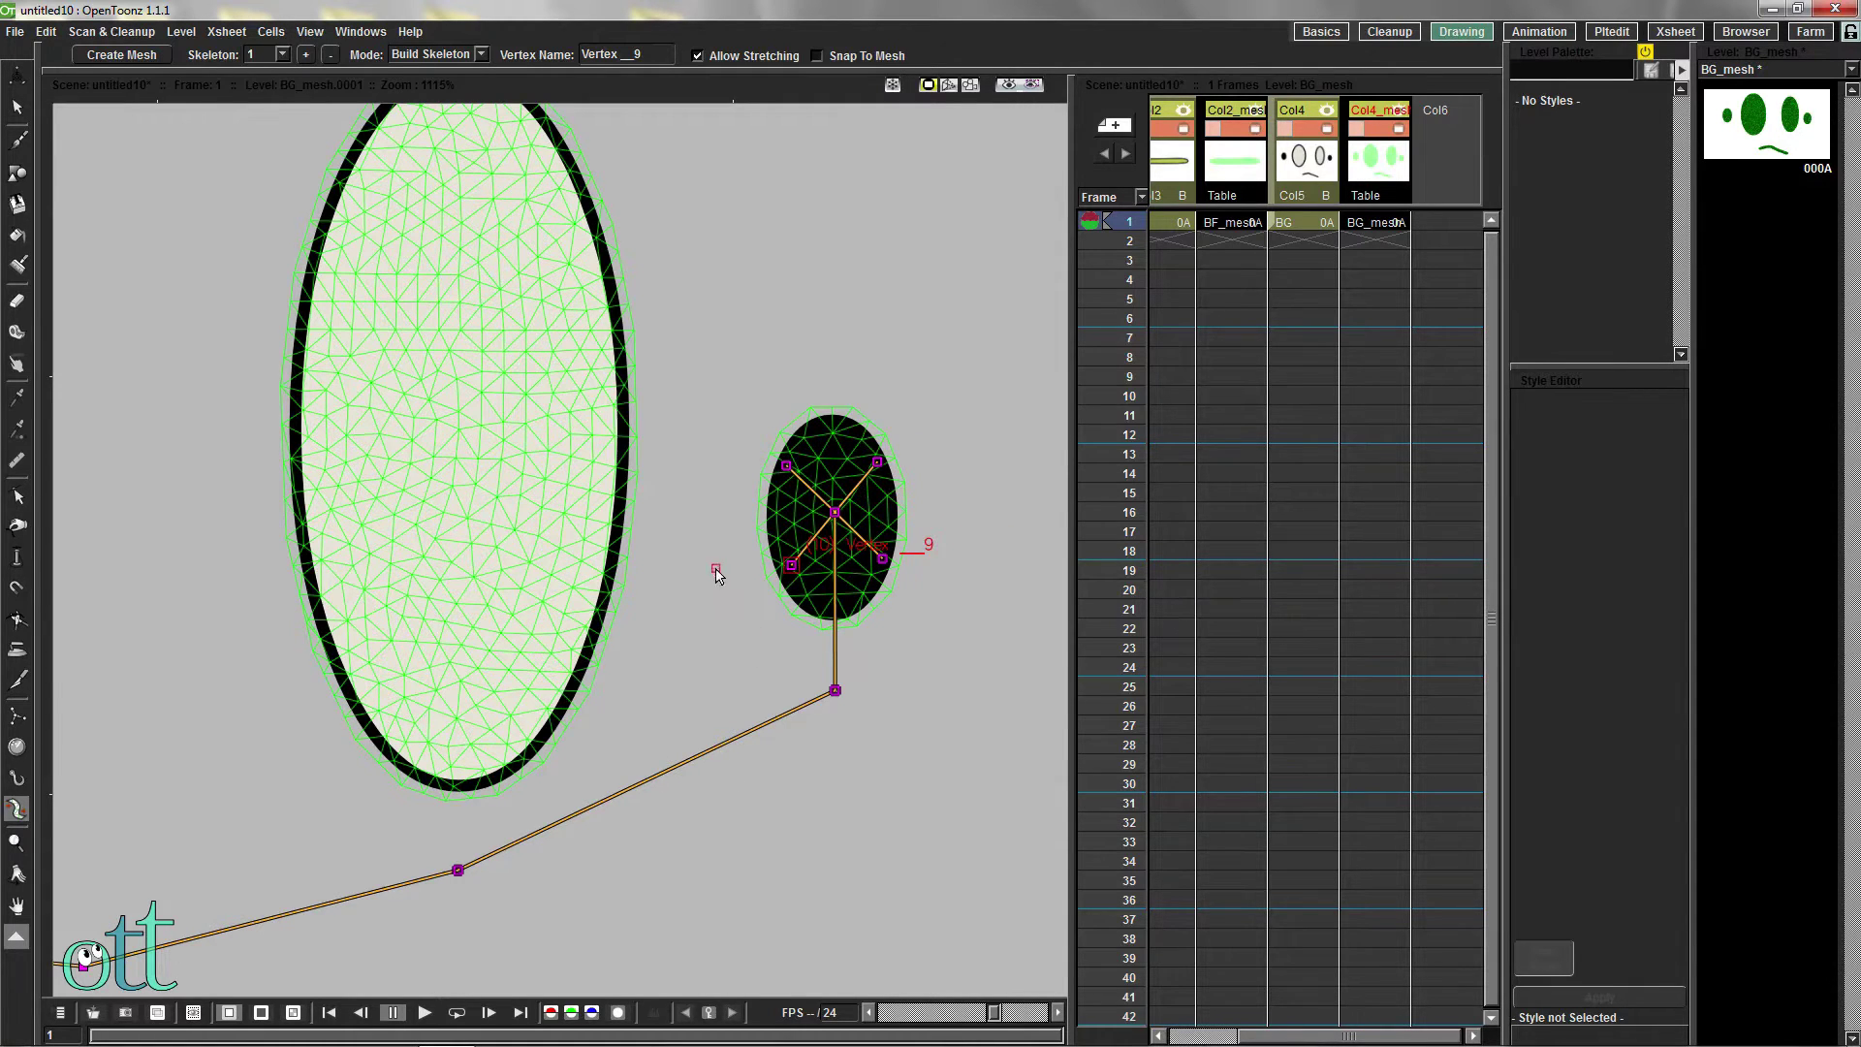
Extend the skeleton from the vertex below the right eye with one vertex near the eye's bottom and one near its top
{"action": "left_click_drag", "start_coordinate": [715, 570], "coordinate": [906, 631]}
{"action": "left_click", "coordinate": [653, 932]}
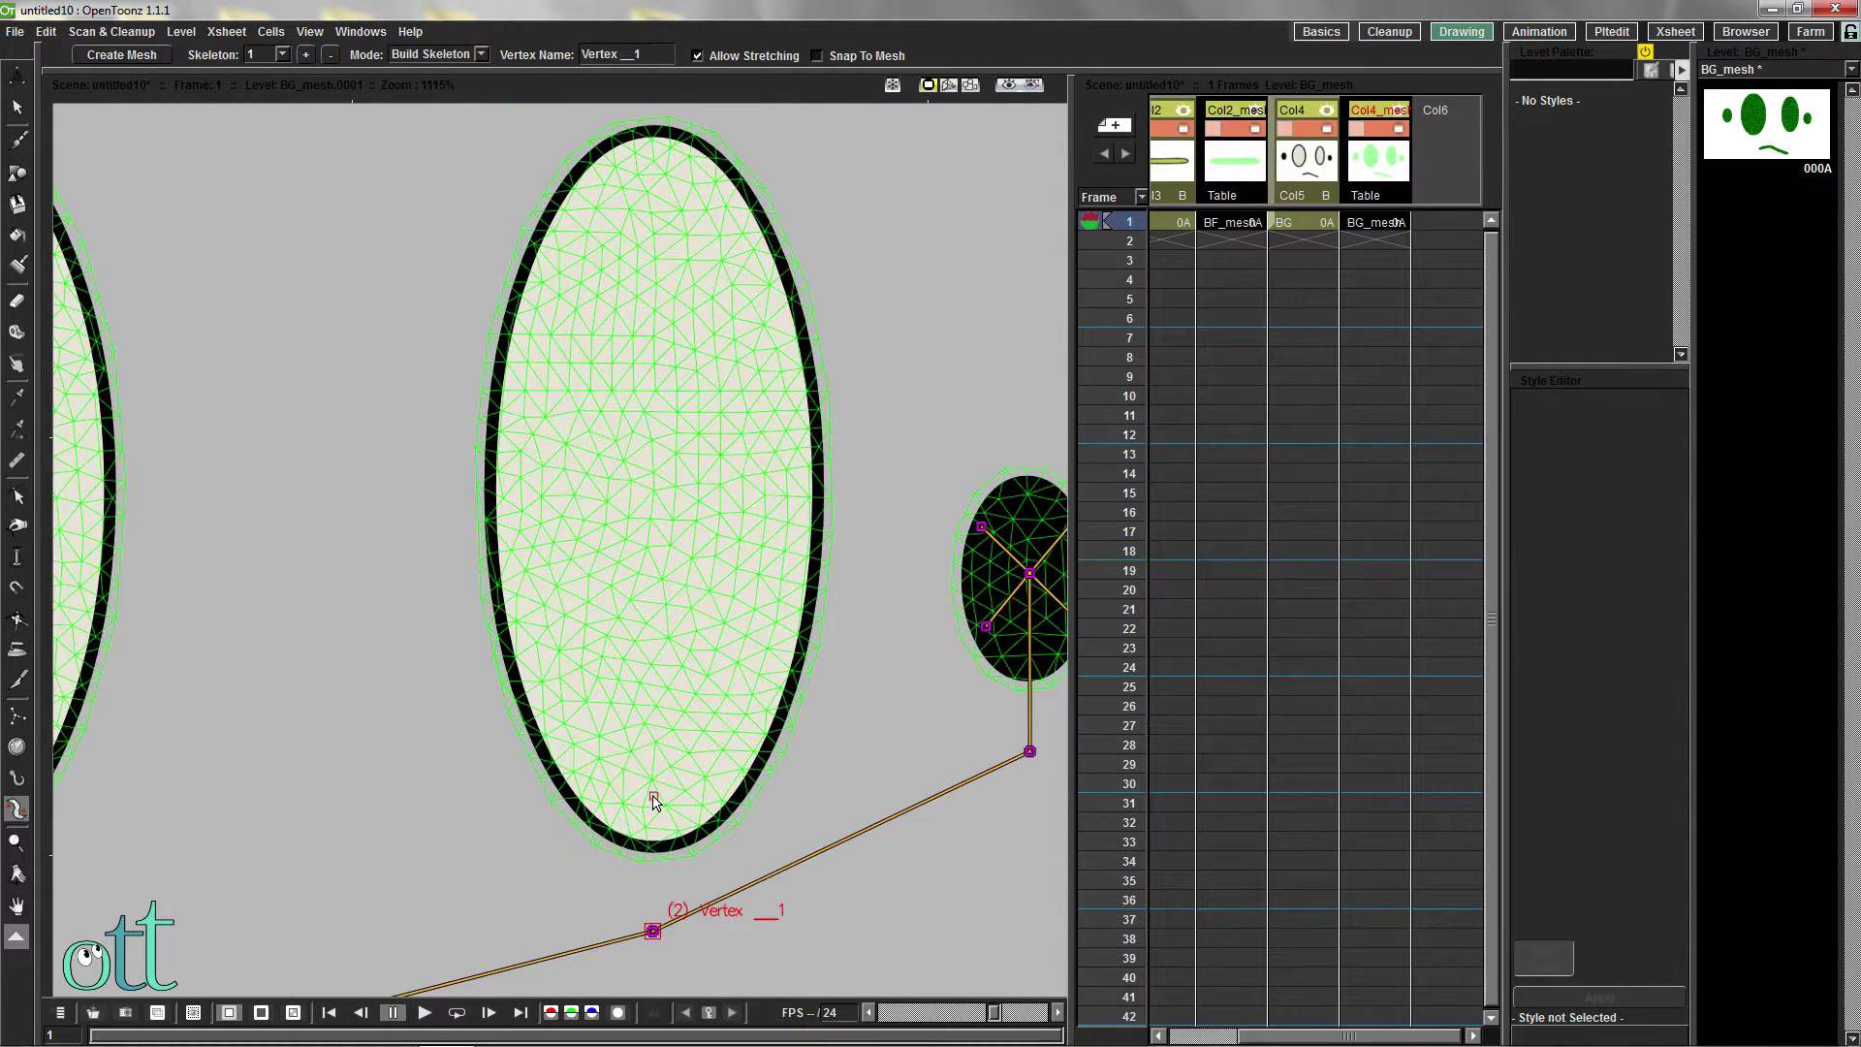
{"action": "left_click", "coordinate": [654, 795]}
{"action": "left_click", "coordinate": [652, 166]}
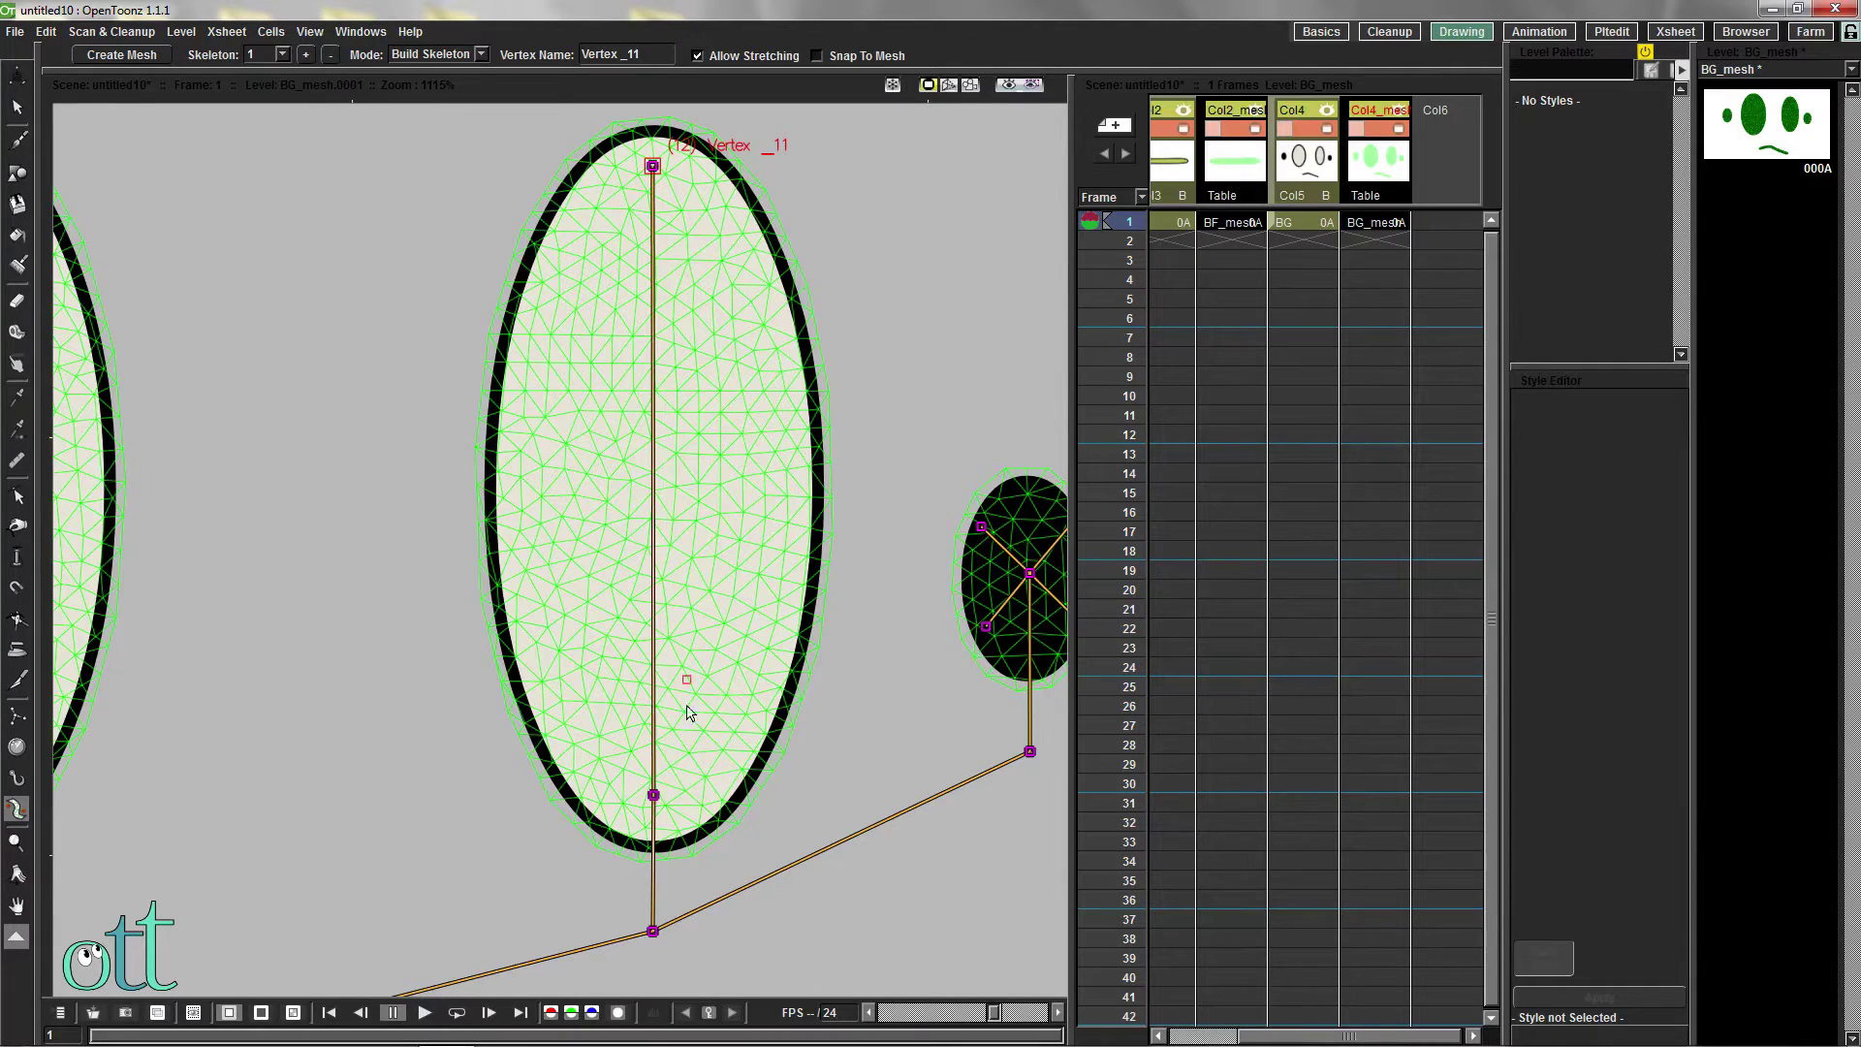
Branch two-vertex chains up both sides from the right eye's lower vertex, and one vertex down each side from its upper vertex
{"action": "left_click", "coordinate": [654, 795]}
{"action": "left_click", "coordinate": [757, 684]}
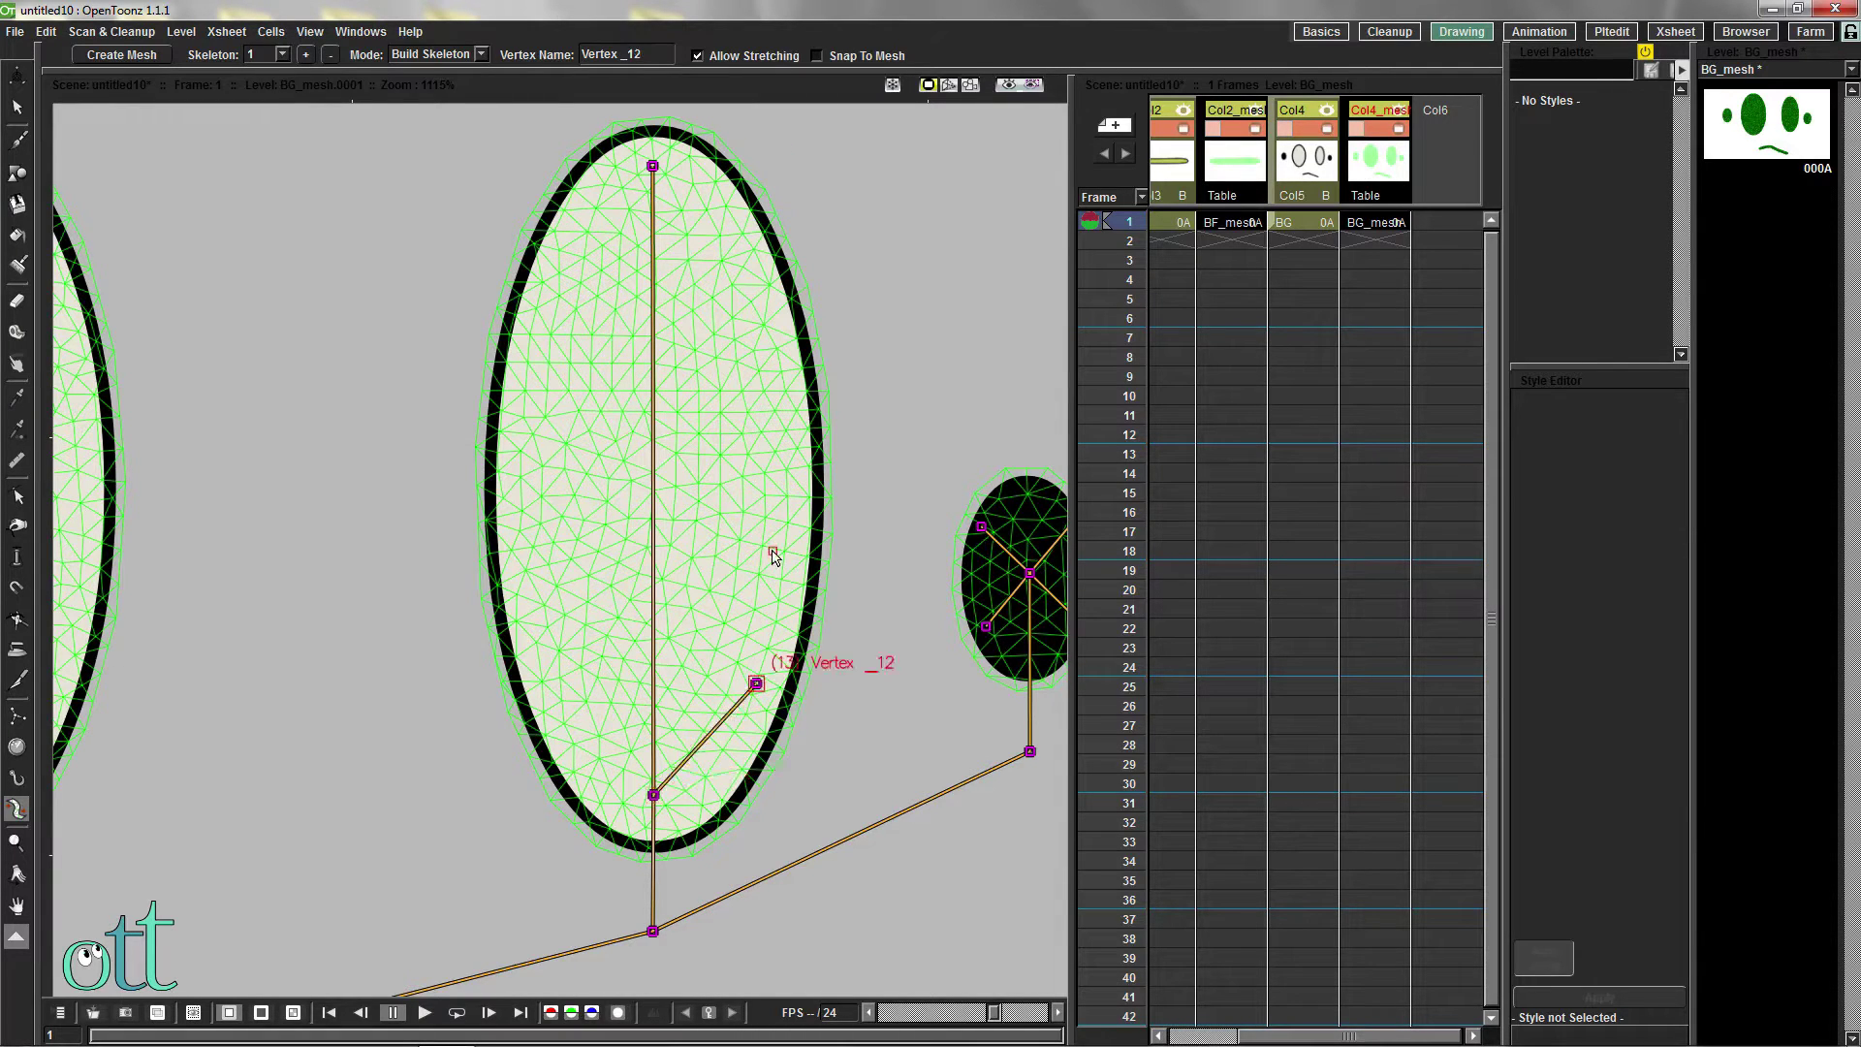
{"action": "left_click", "coordinate": [773, 551]}
{"action": "left_click", "coordinate": [557, 698]}
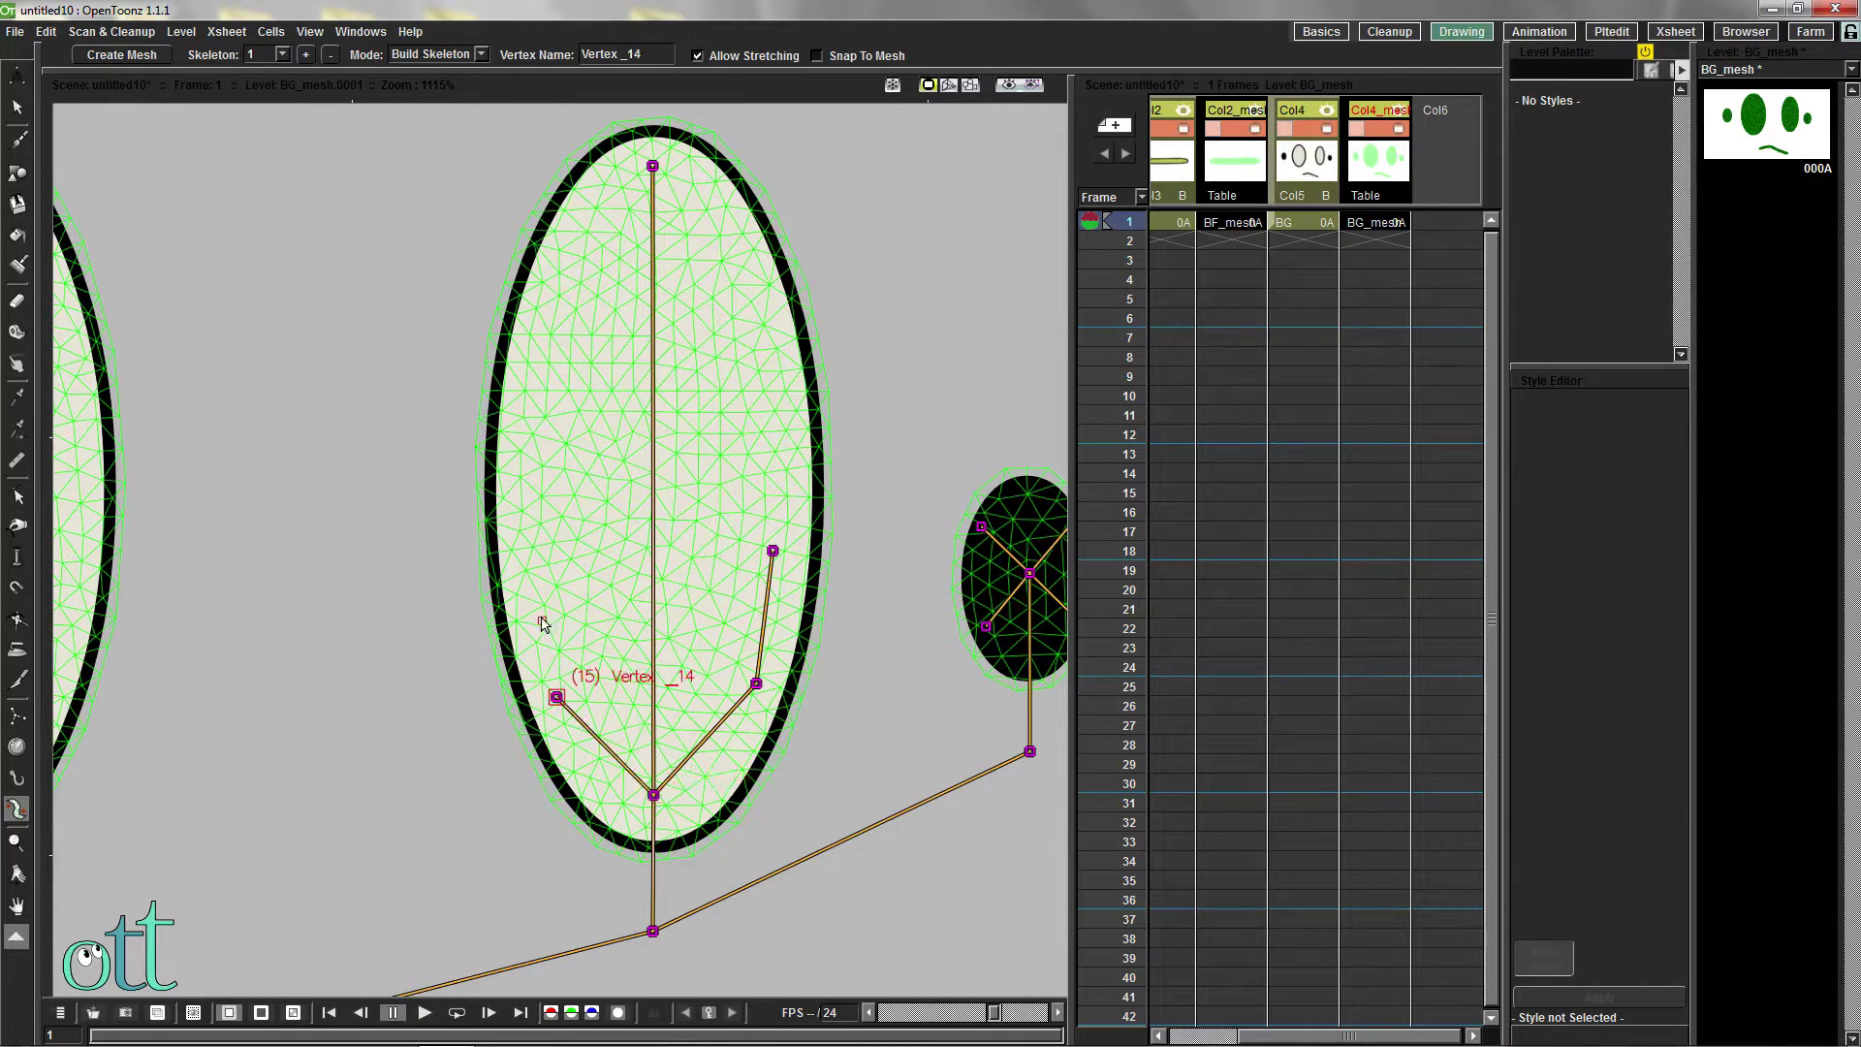
{"action": "left_click", "coordinate": [524, 559]}
{"action": "left_click", "coordinate": [652, 166]}
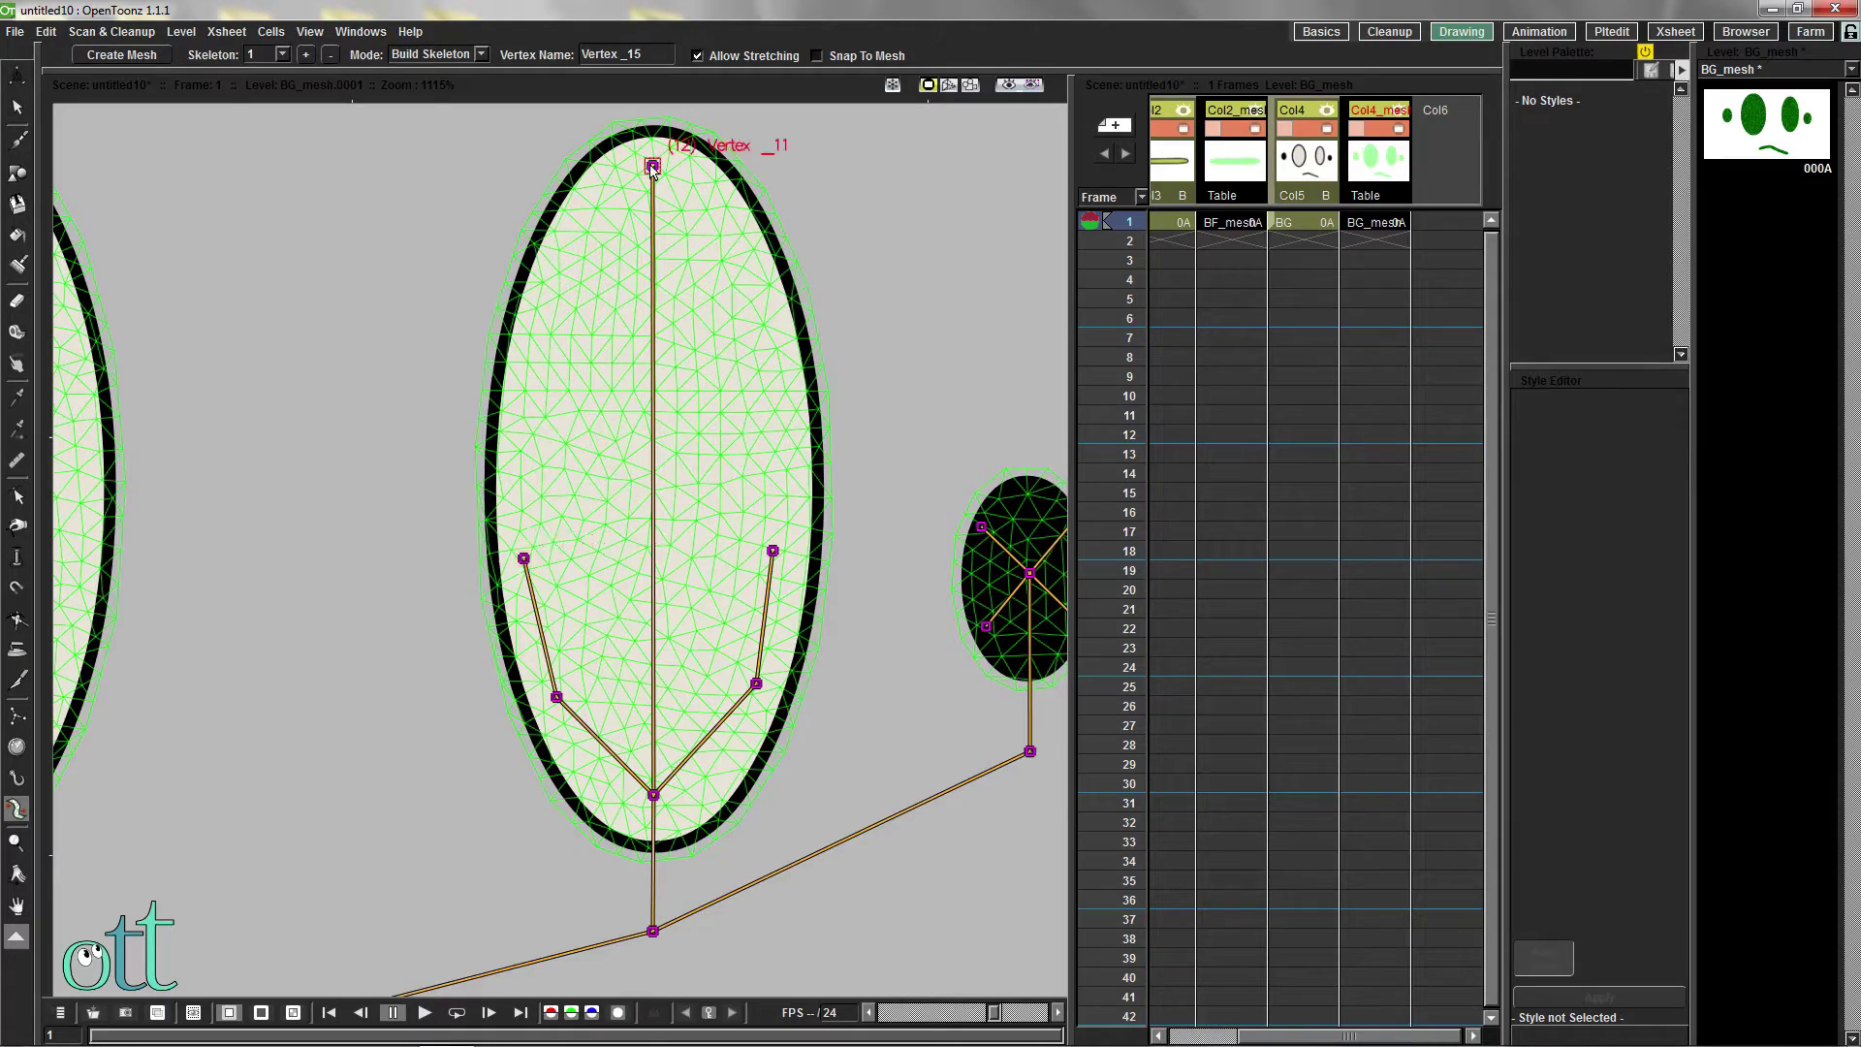
{"action": "left_click", "coordinate": [748, 250]}
{"action": "left_click", "coordinate": [558, 254]}
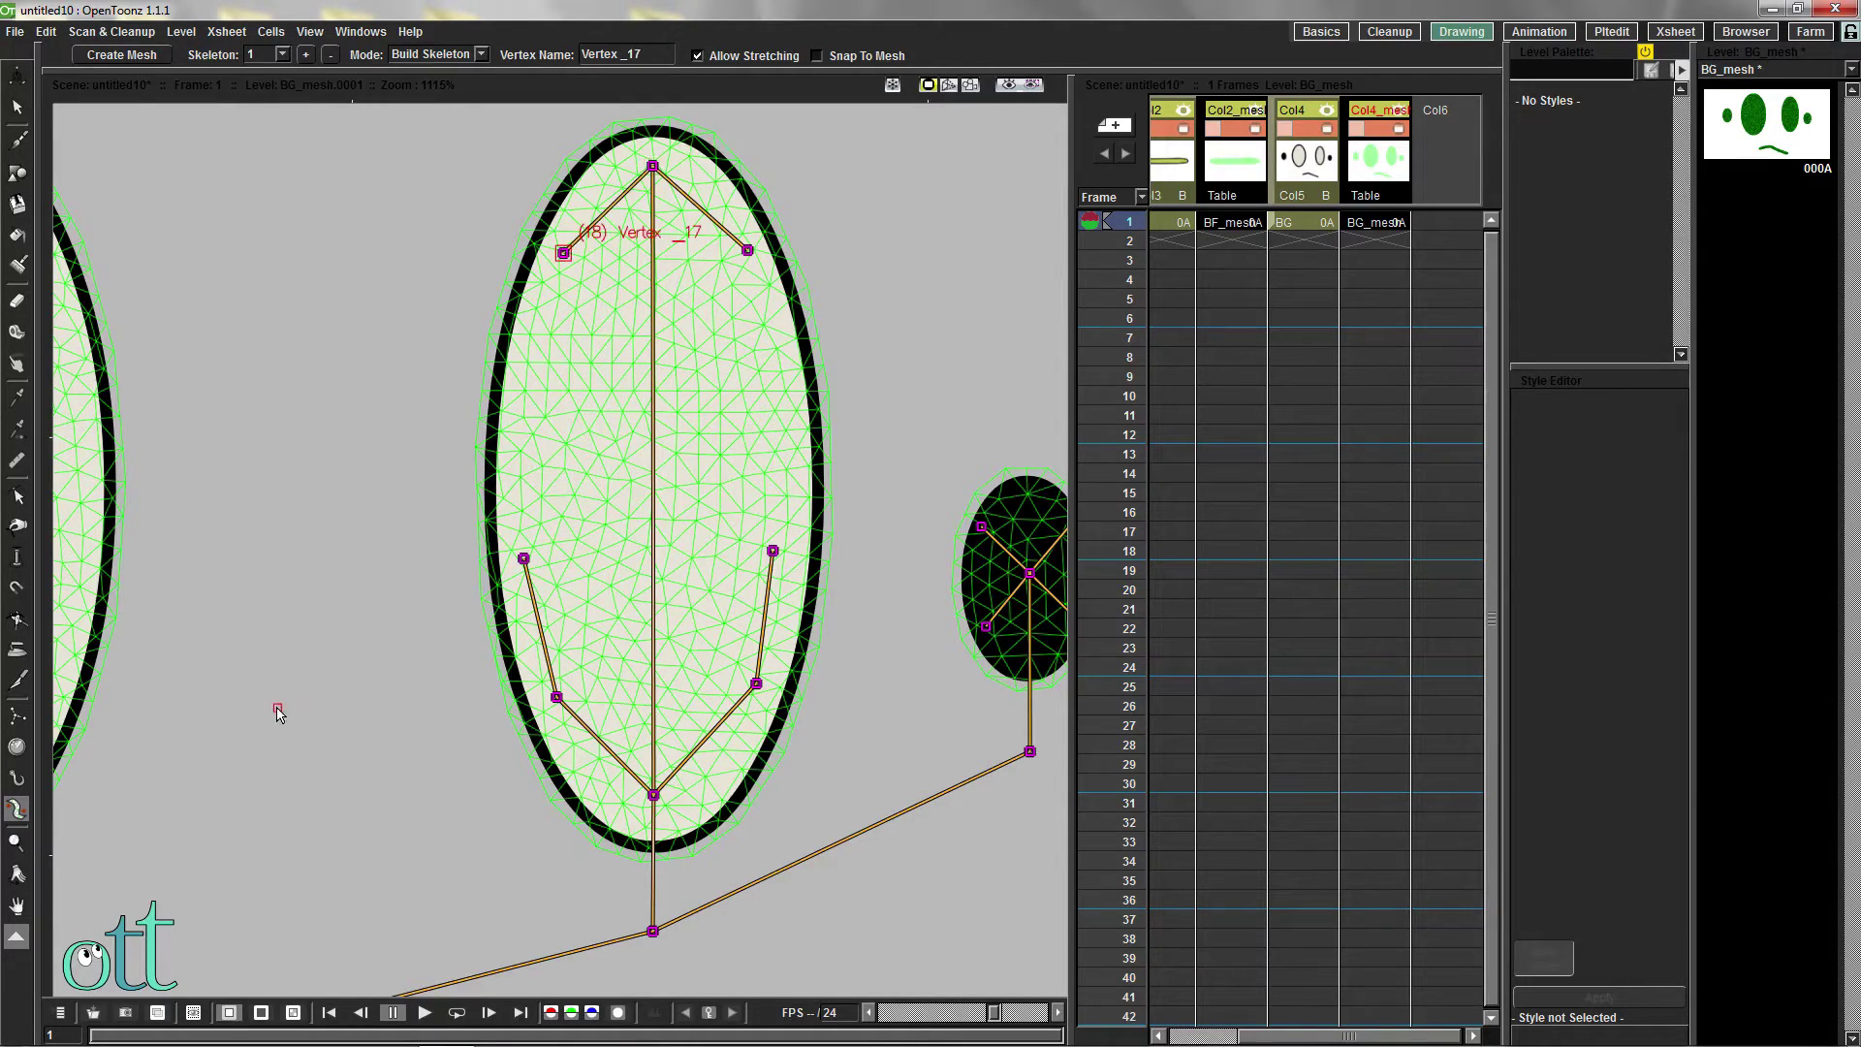
Run the skeleton vertically through the left eye from the vertex below it, and branch one vertex down each side from the top
{"action": "left_click_drag", "start_coordinate": [279, 711], "coordinate": [963, 757]}
{"action": "scroll", "coordinate": [928, 761], "scroll_direction": "down", "scroll_amount": 2}
{"action": "left_click", "coordinate": [627, 968]}
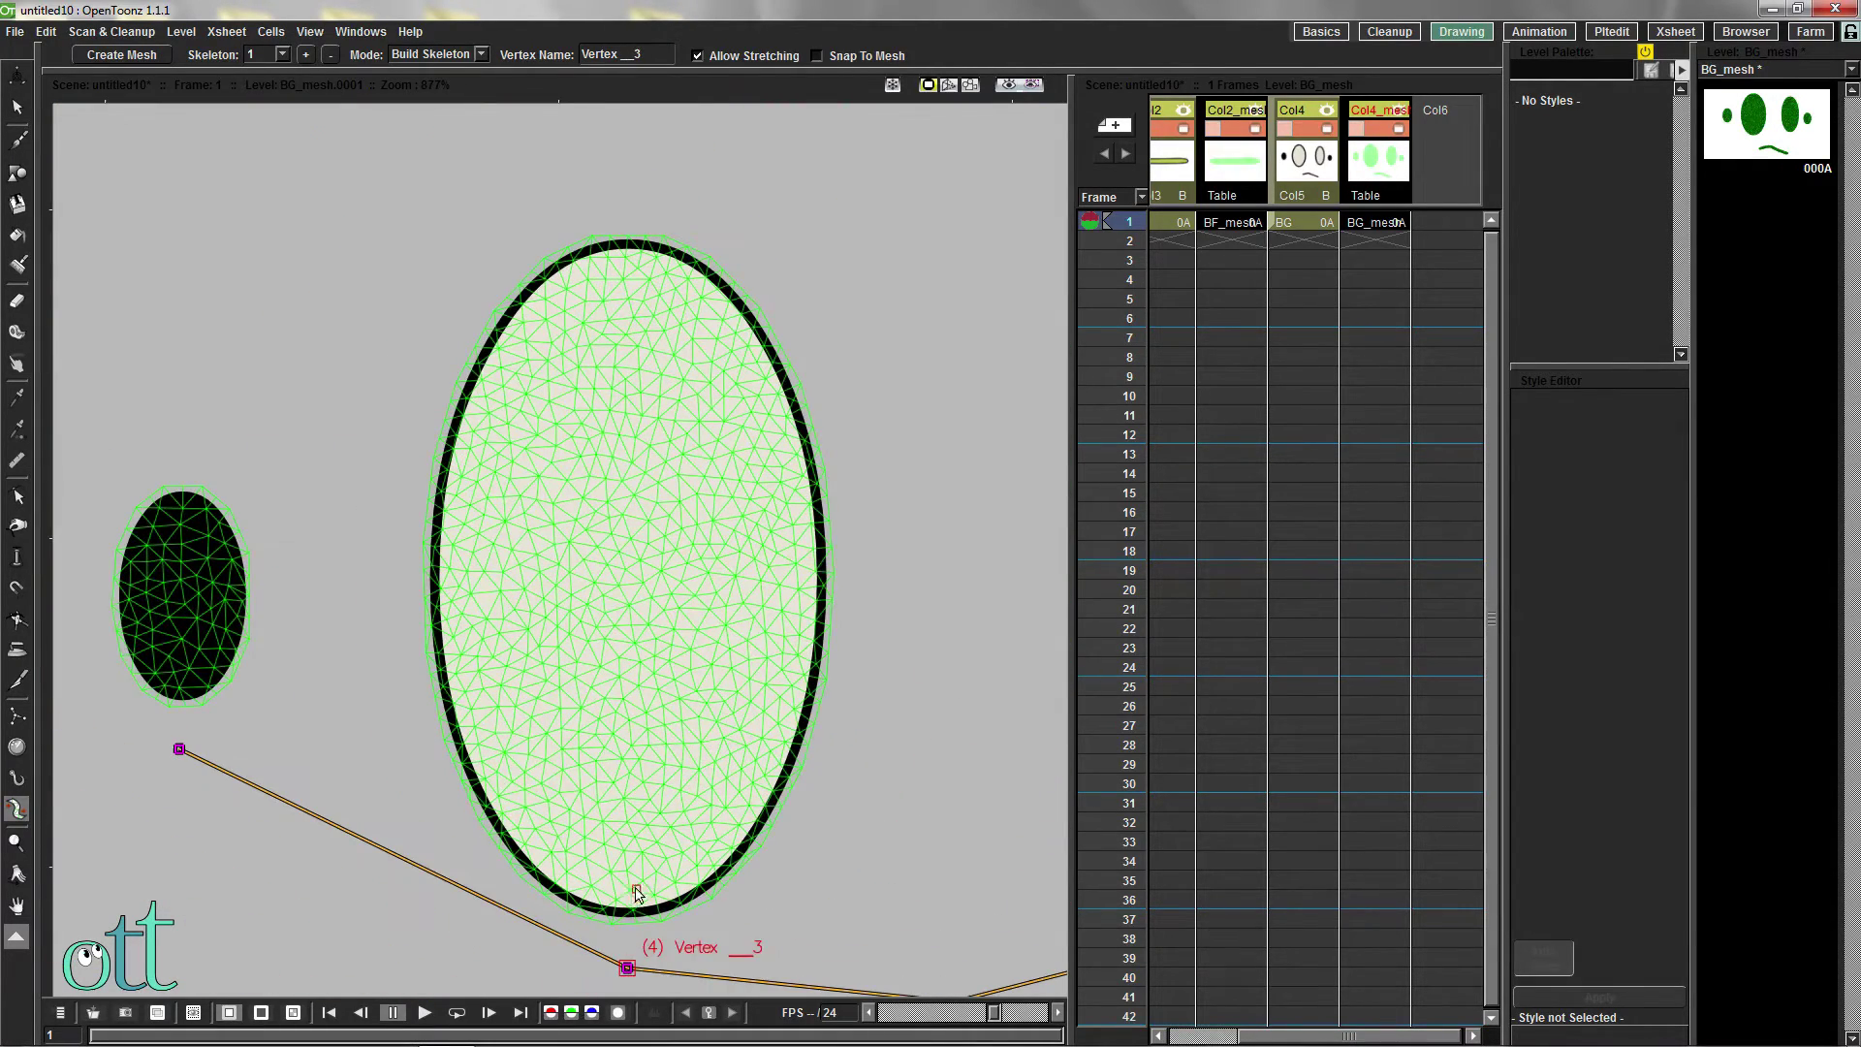
{"action": "left_click", "coordinate": [626, 865]}
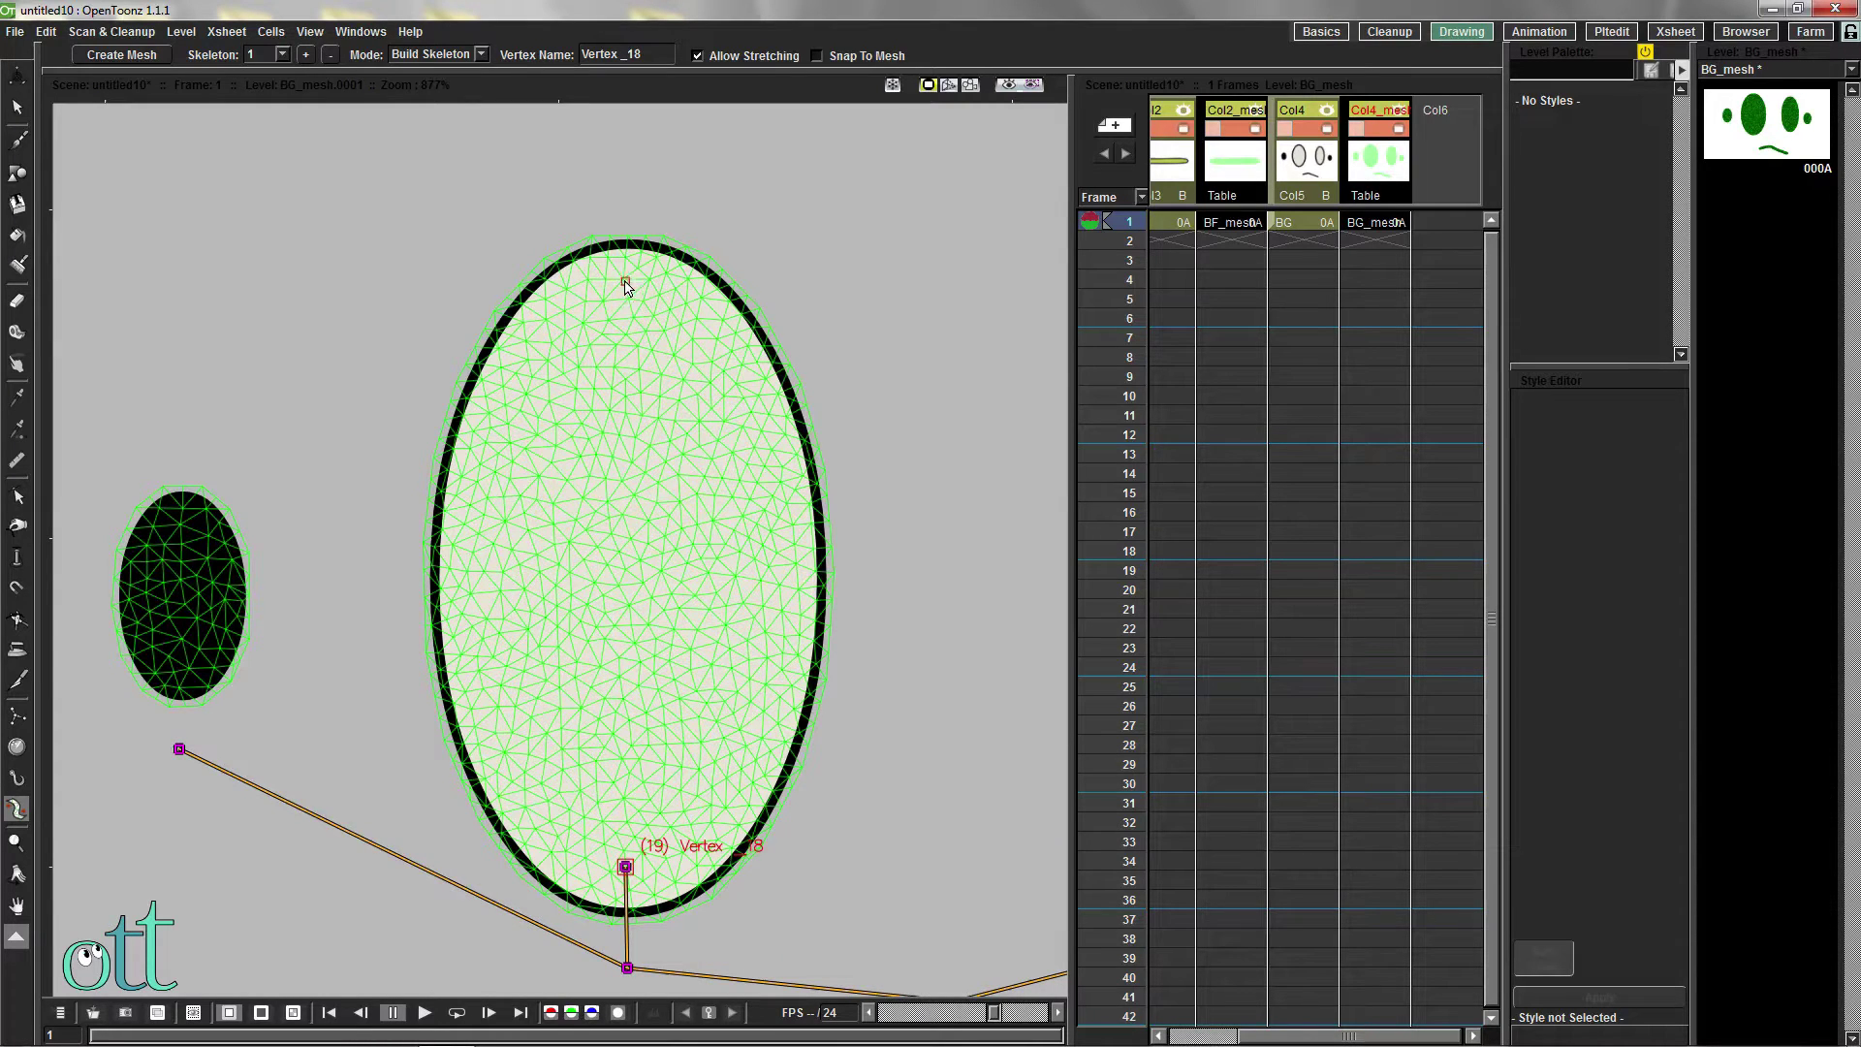
{"action": "left_click", "coordinate": [625, 282]}
{"action": "left_click", "coordinate": [737, 357]}
{"action": "left_click", "coordinate": [625, 281]}
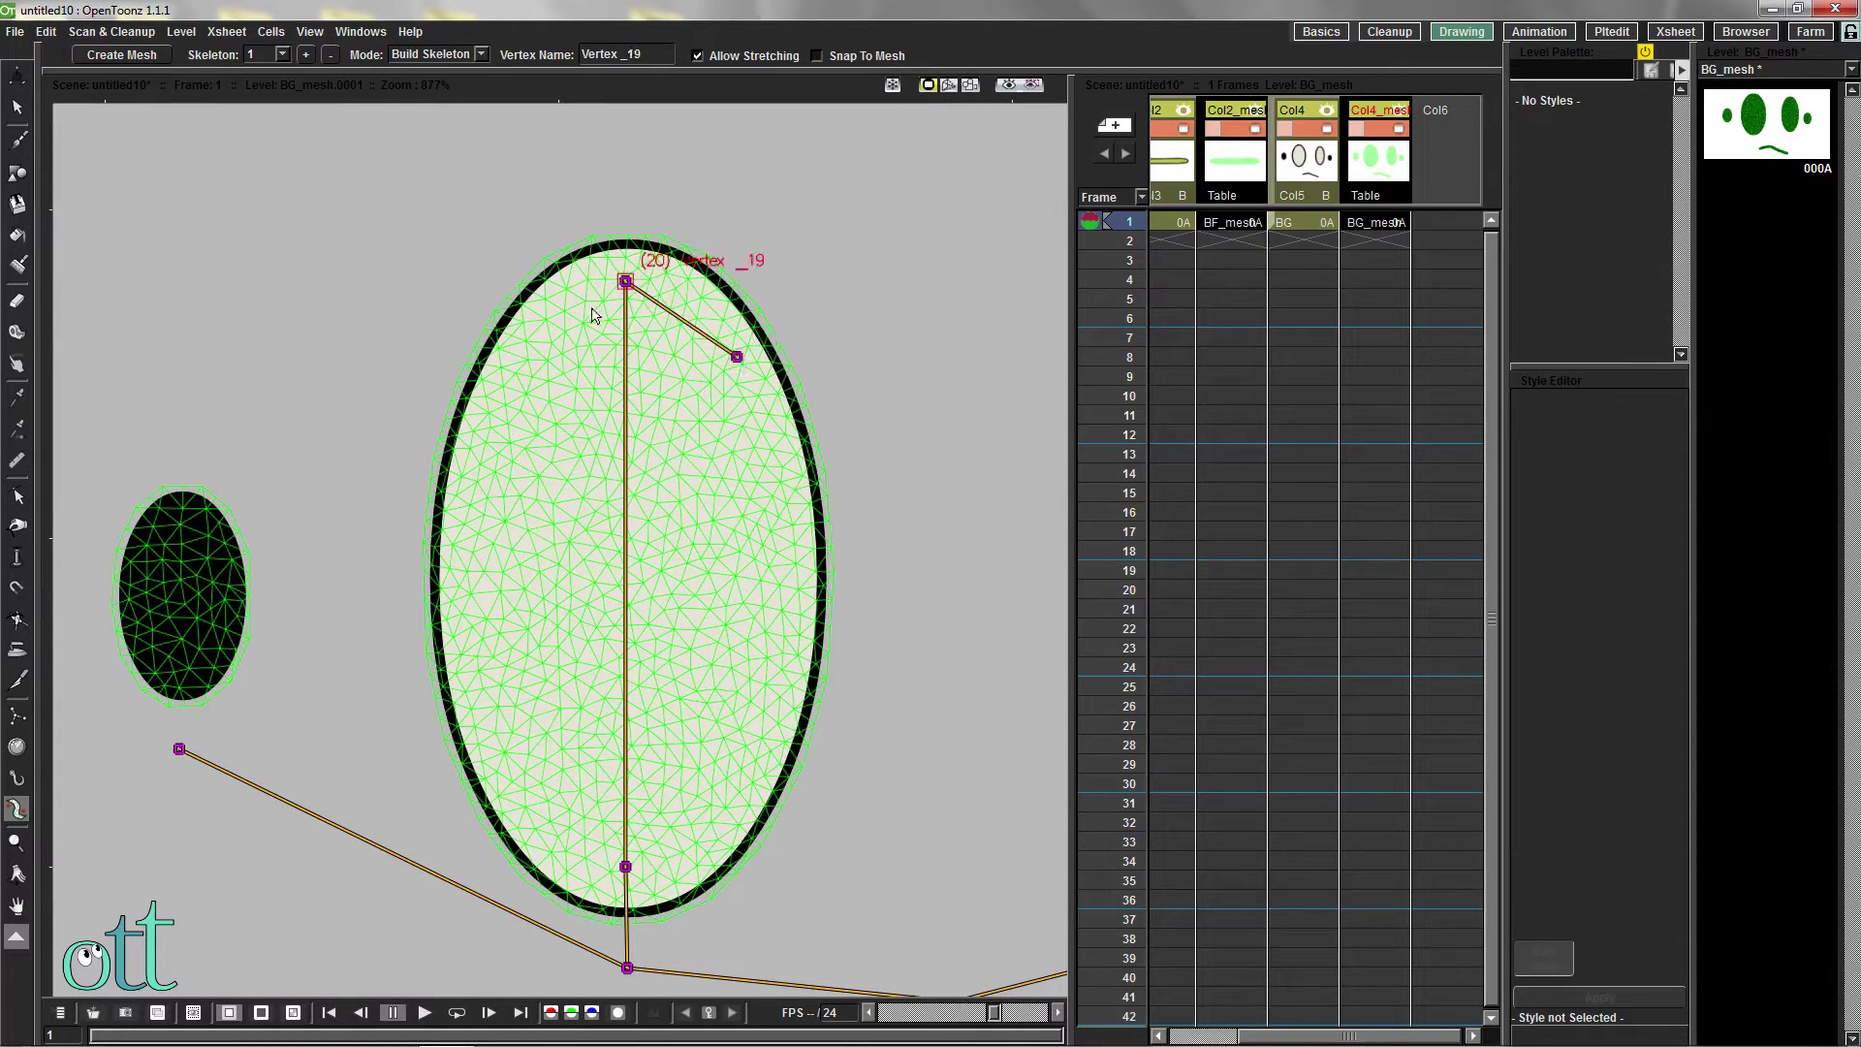
{"action": "left_click", "coordinate": [516, 376]}
Branch a two-vertex chain up each side of the left eye from its lower vertex
{"action": "left_click", "coordinate": [625, 866]}
{"action": "left_click", "coordinate": [731, 805]}
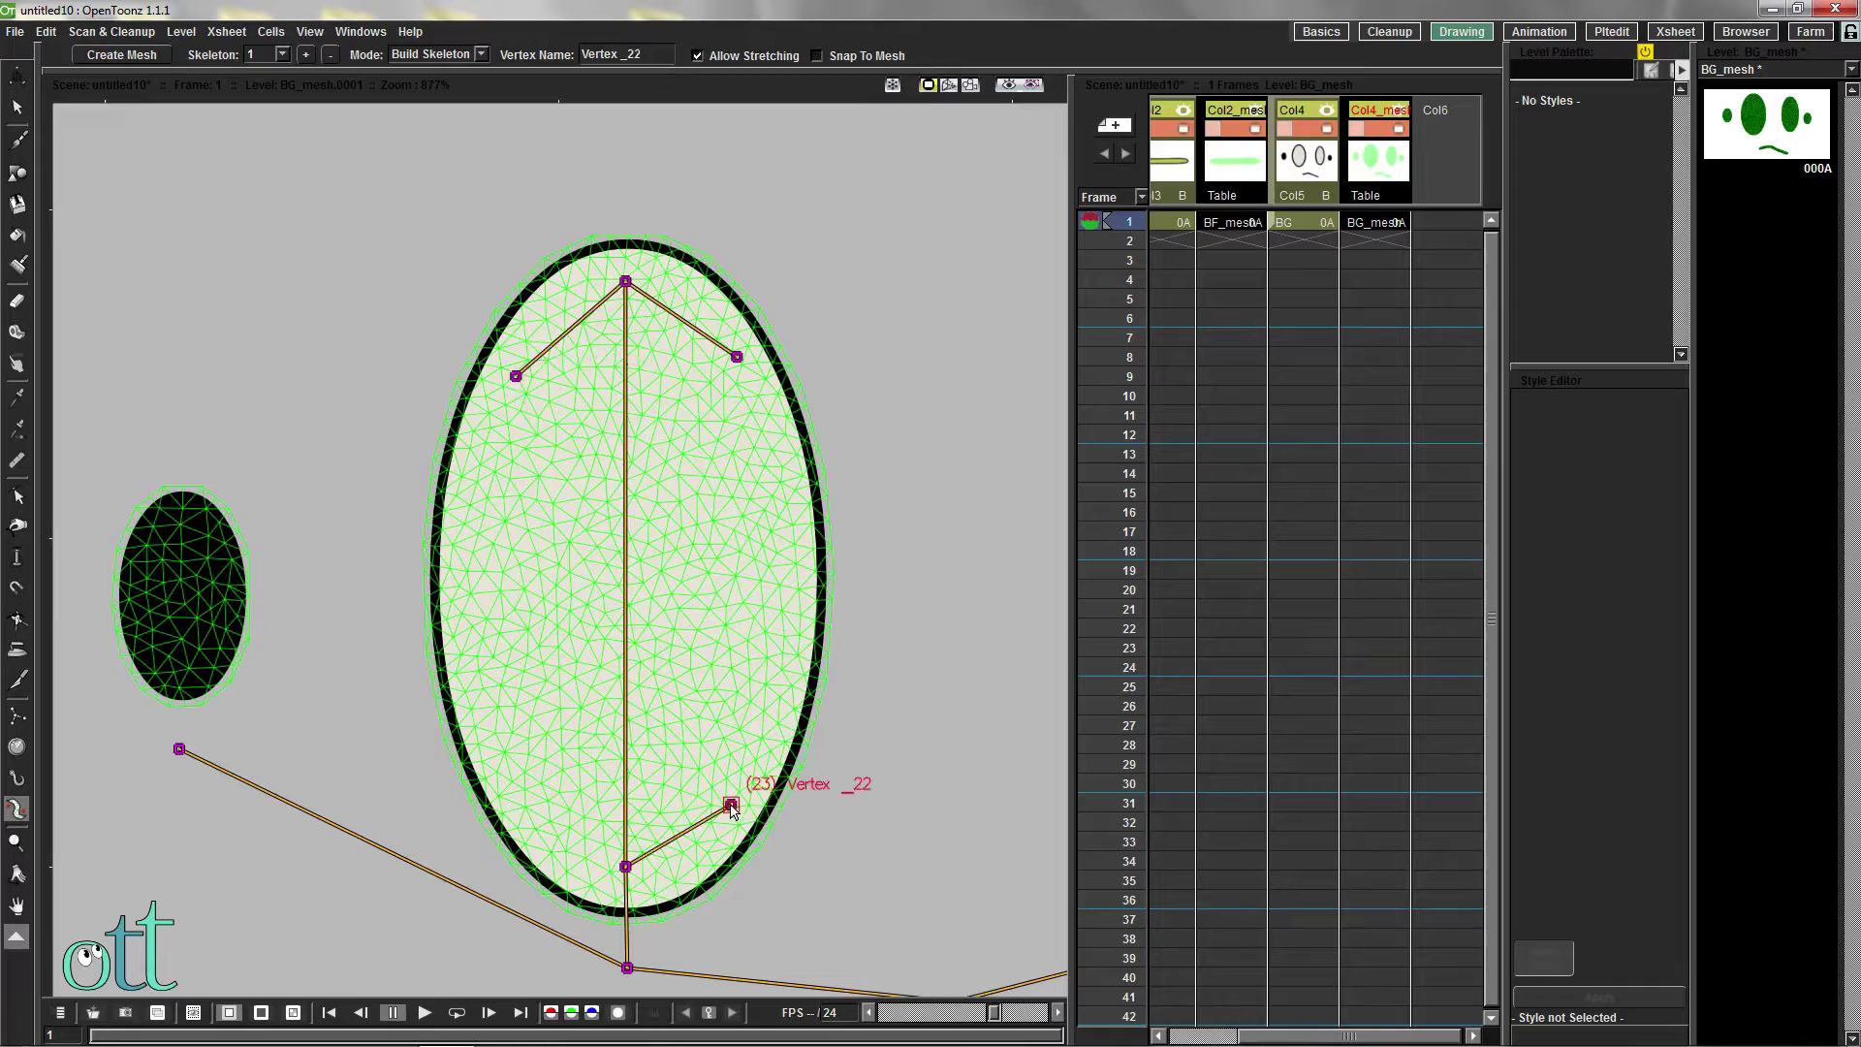
{"action": "left_click", "coordinate": [775, 662]}
{"action": "left_click", "coordinate": [625, 865]}
{"action": "left_click", "coordinate": [516, 781]}
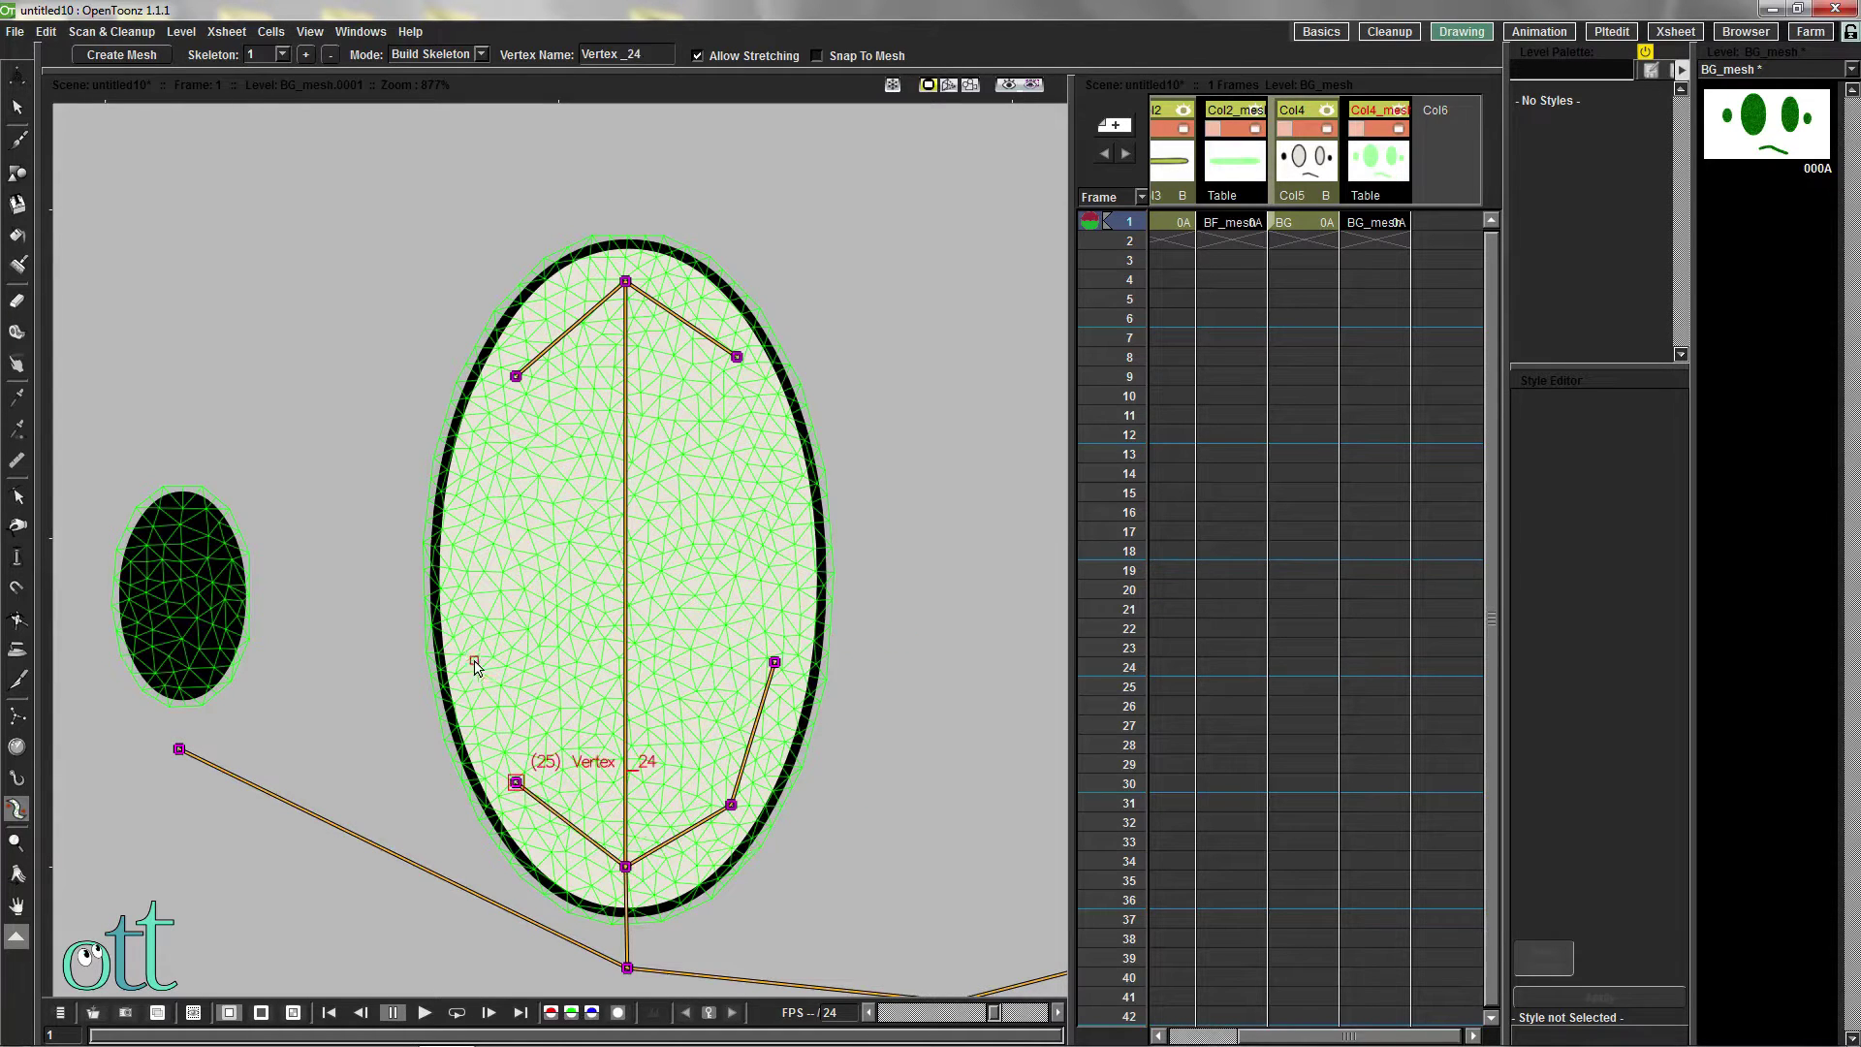
{"action": "left_click", "coordinate": [474, 646]}
Extend the skeleton from below the left pupil to its centre and branch four vertices diagonally outward from there
{"action": "left_click", "coordinate": [178, 749]}
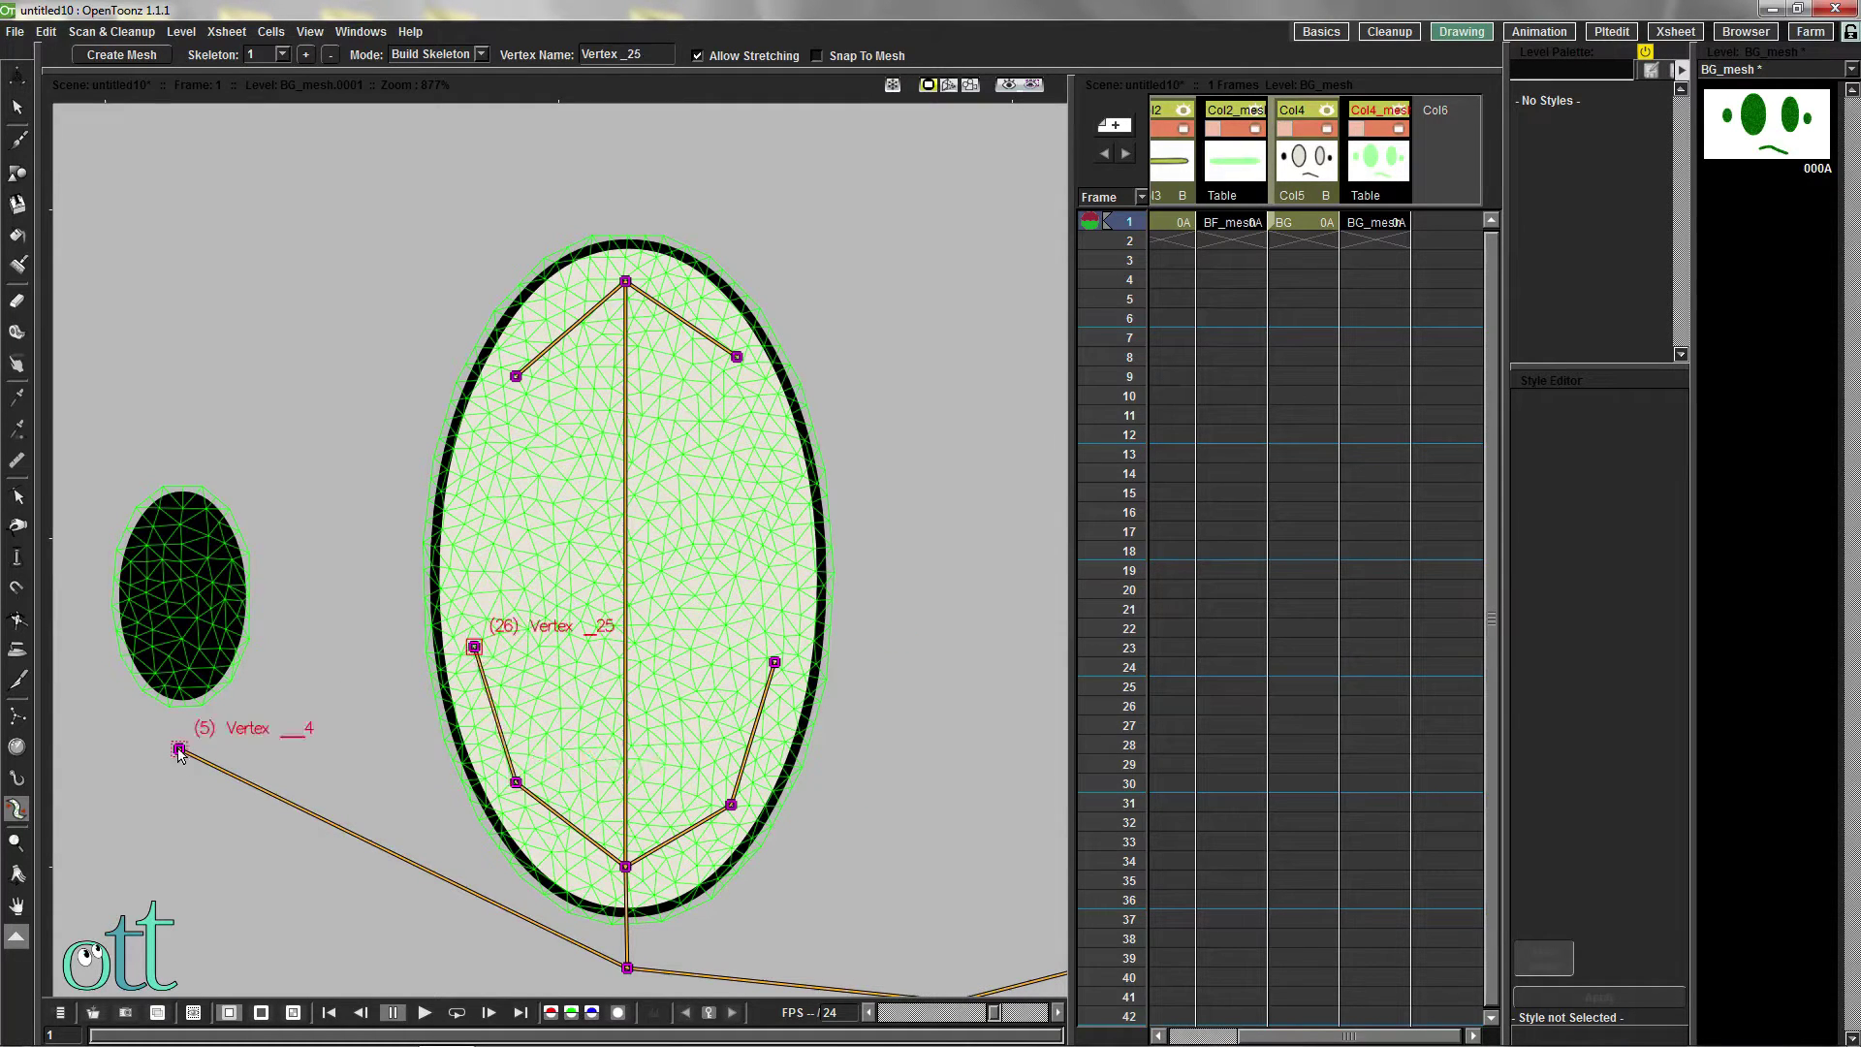
{"action": "left_click", "coordinate": [180, 591]}
{"action": "left_click", "coordinate": [222, 530]}
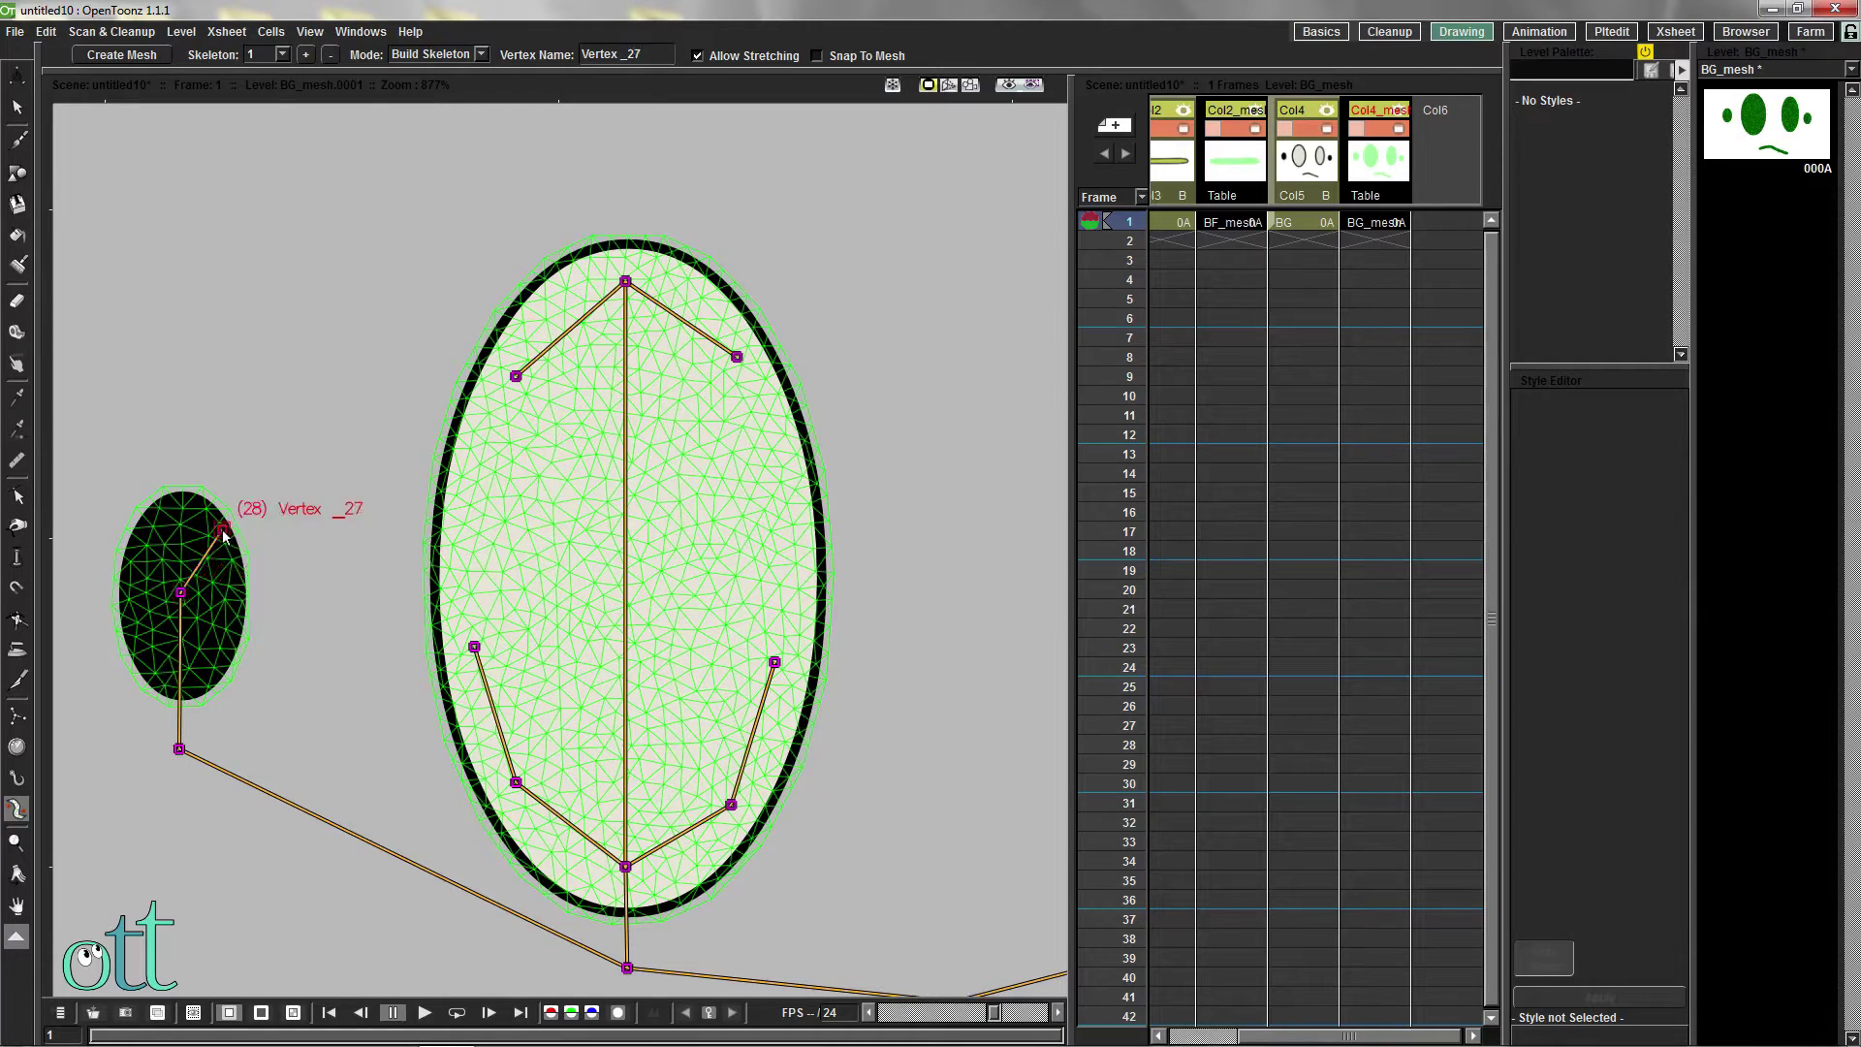
{"action": "left_click", "coordinate": [136, 539]}
{"action": "left_click", "coordinate": [144, 665]}
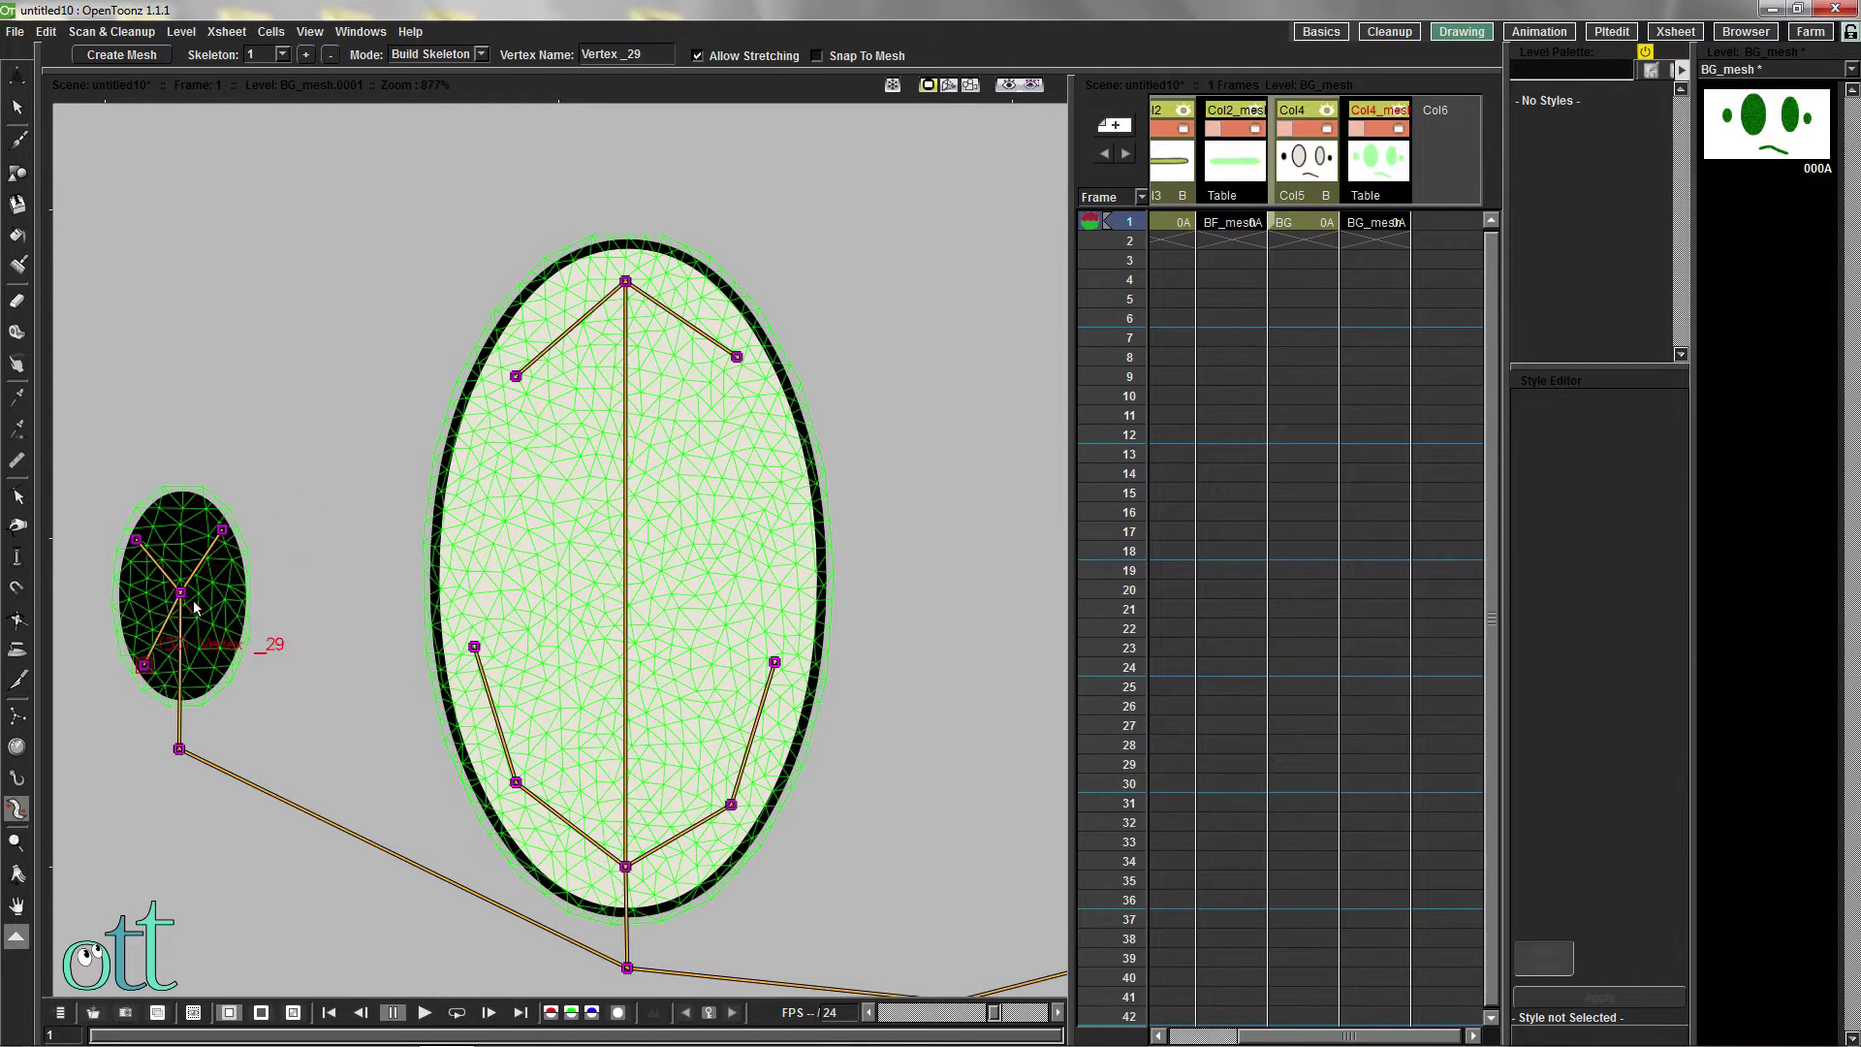
{"action": "left_click", "coordinate": [228, 647]}
Check the numbers of the face skeleton's root vertex and the body skeleton's central head vertex
{"action": "scroll", "coordinate": [405, 739], "scroll_direction": "down", "scroll_amount": 10}
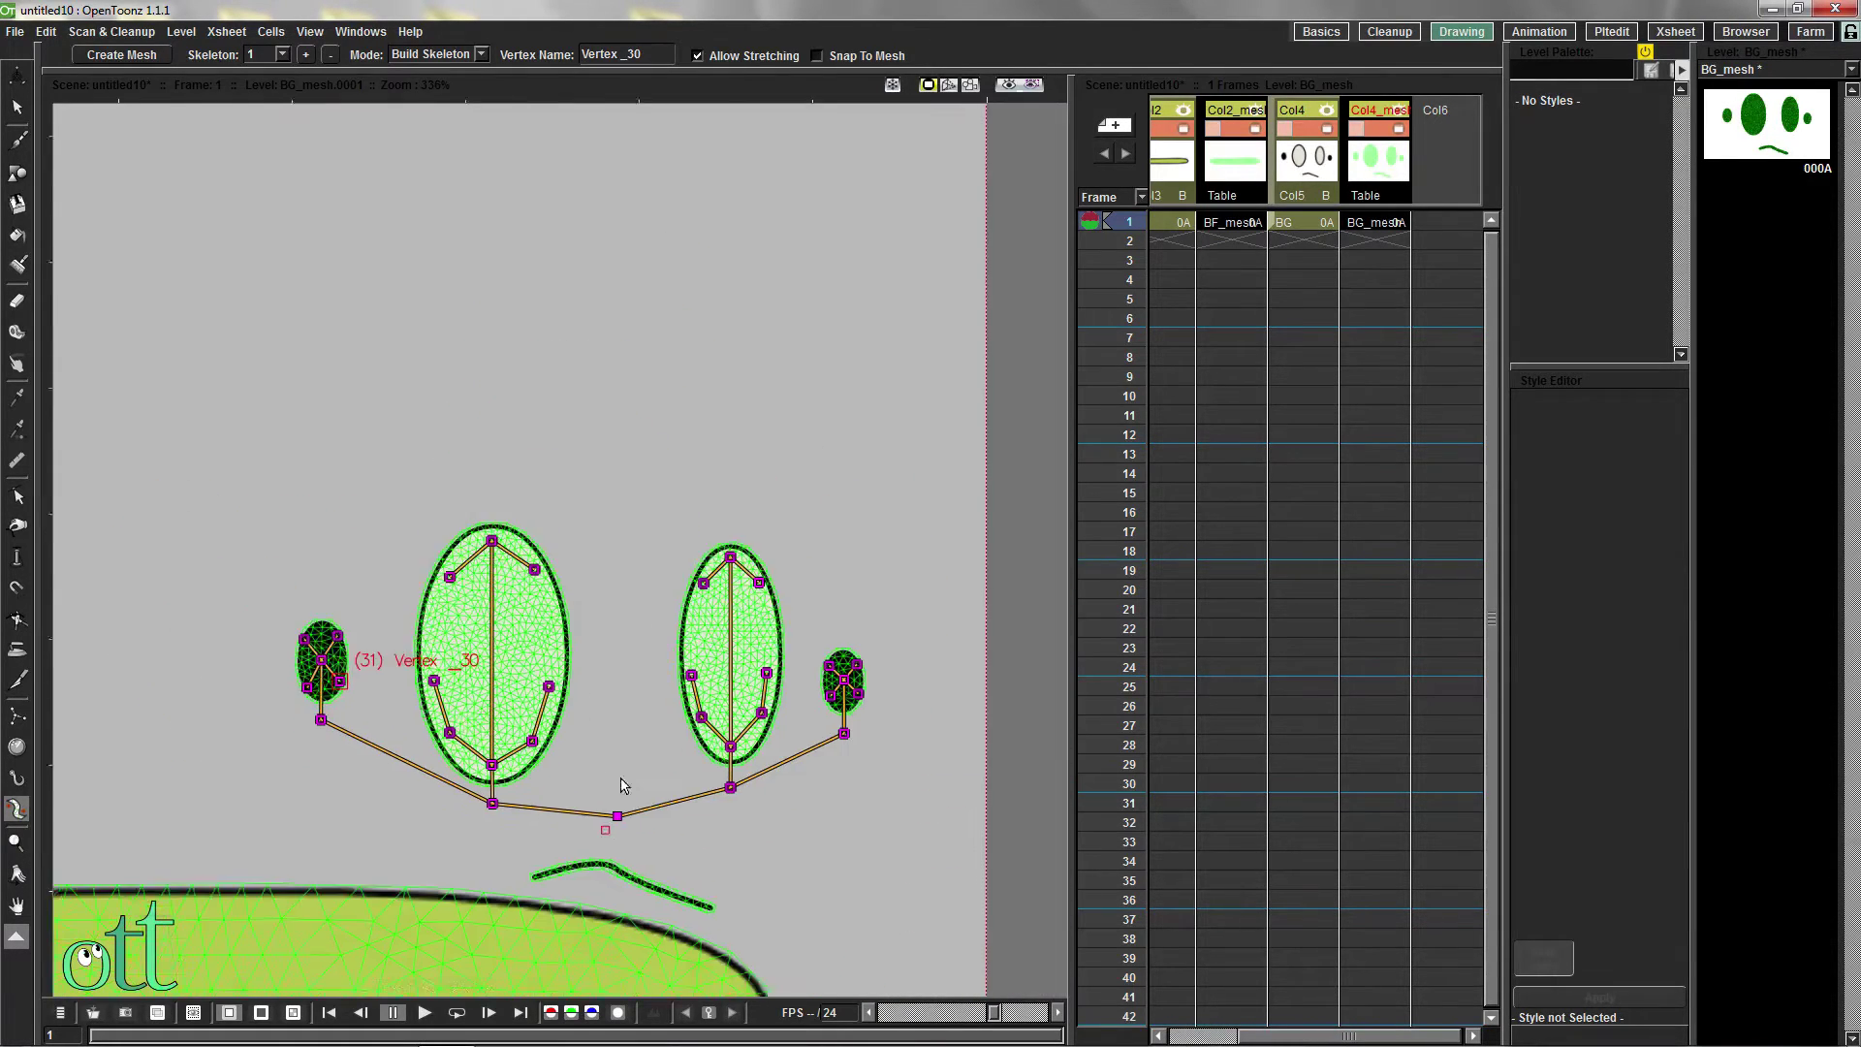
{"action": "scroll", "coordinate": [316, 757], "scroll_direction": "down", "scroll_amount": 1}
{"action": "left_click_drag", "start_coordinate": [316, 757], "coordinate": [429, 795]}
{"action": "left_click_drag", "start_coordinate": [699, 846], "coordinate": [667, 597]}
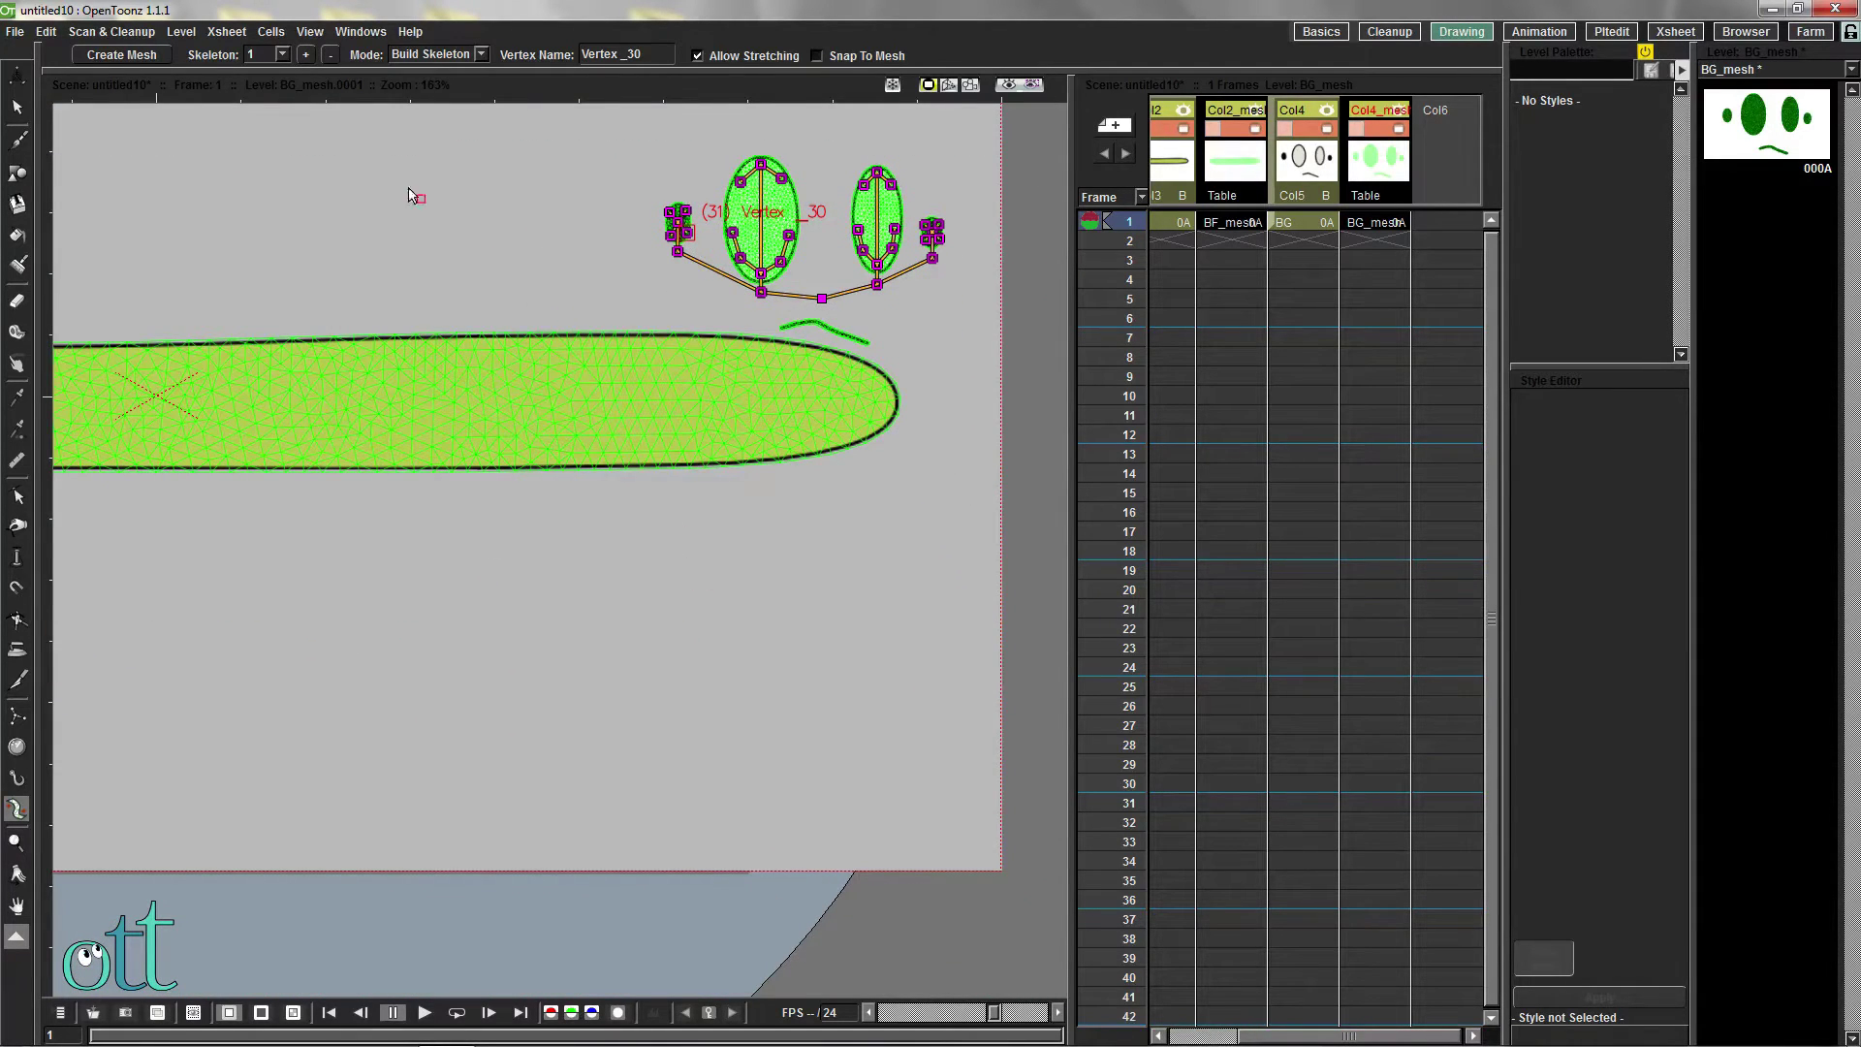
{"action": "left_click", "coordinate": [822, 300]}
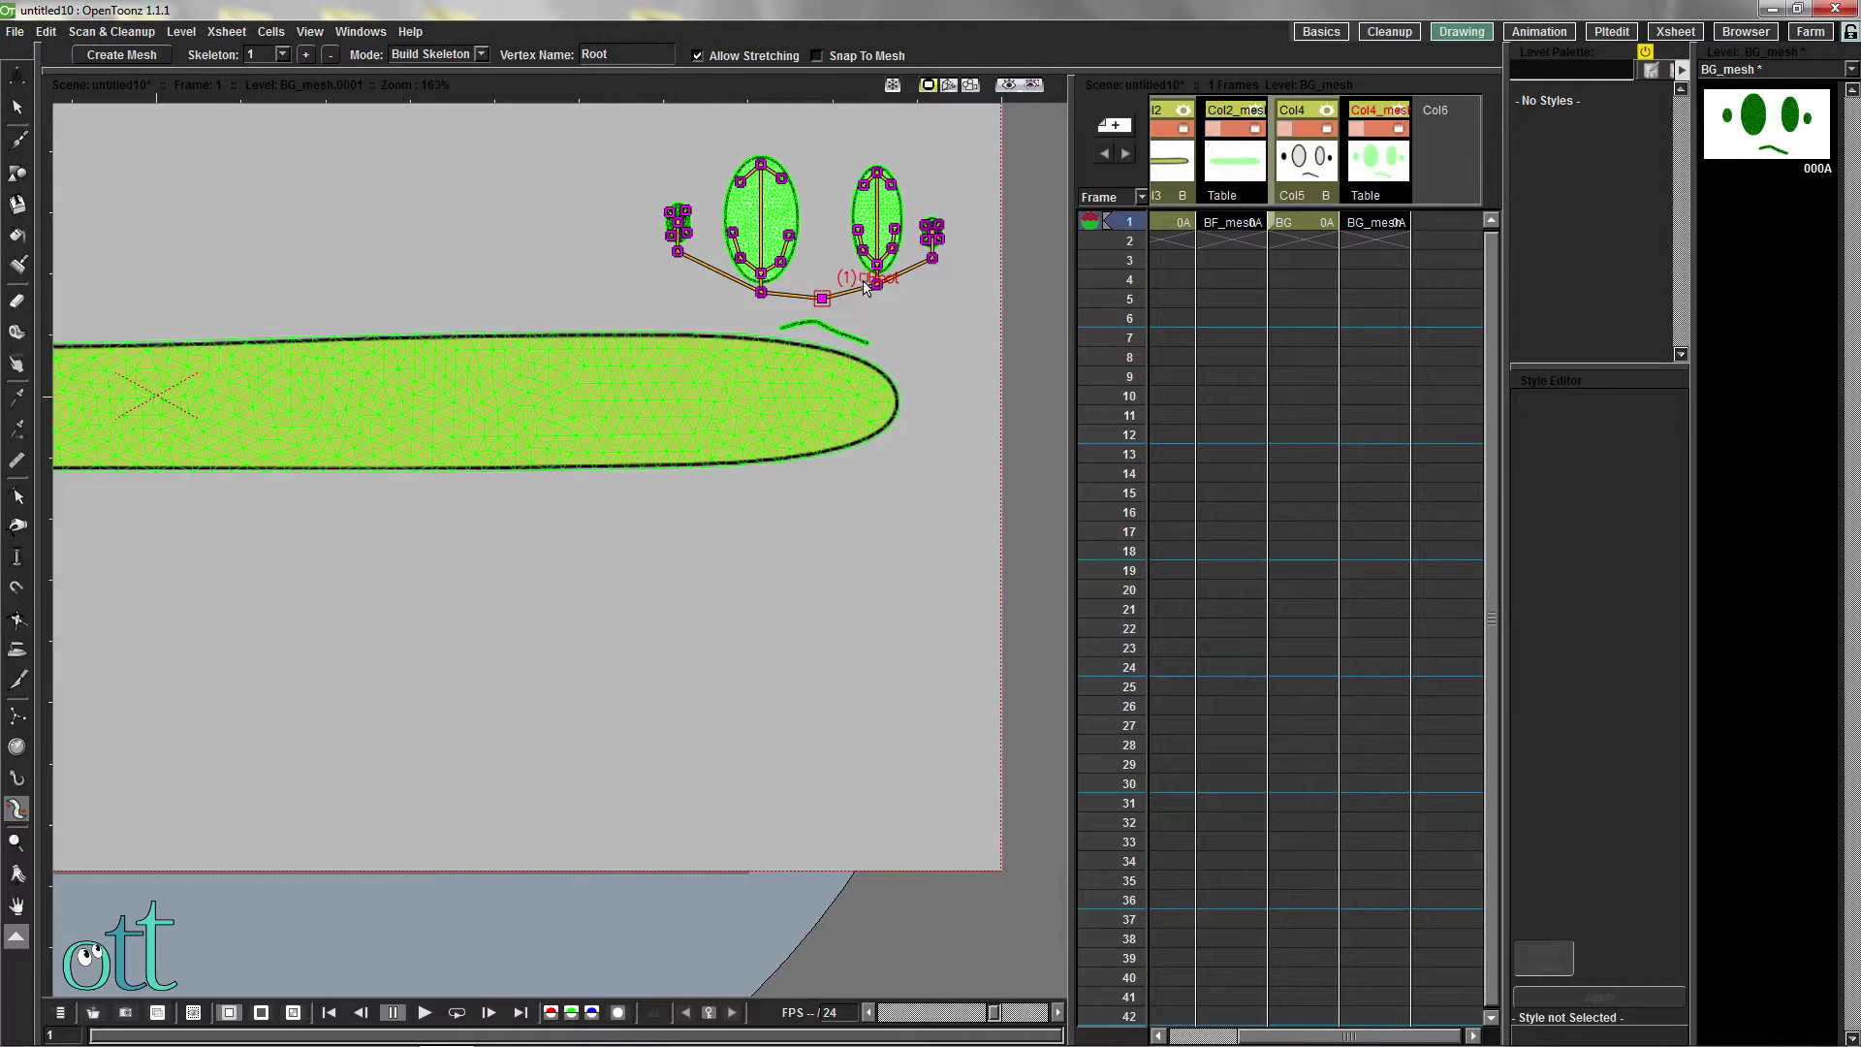
{"action": "left_click", "coordinate": [1229, 225]}
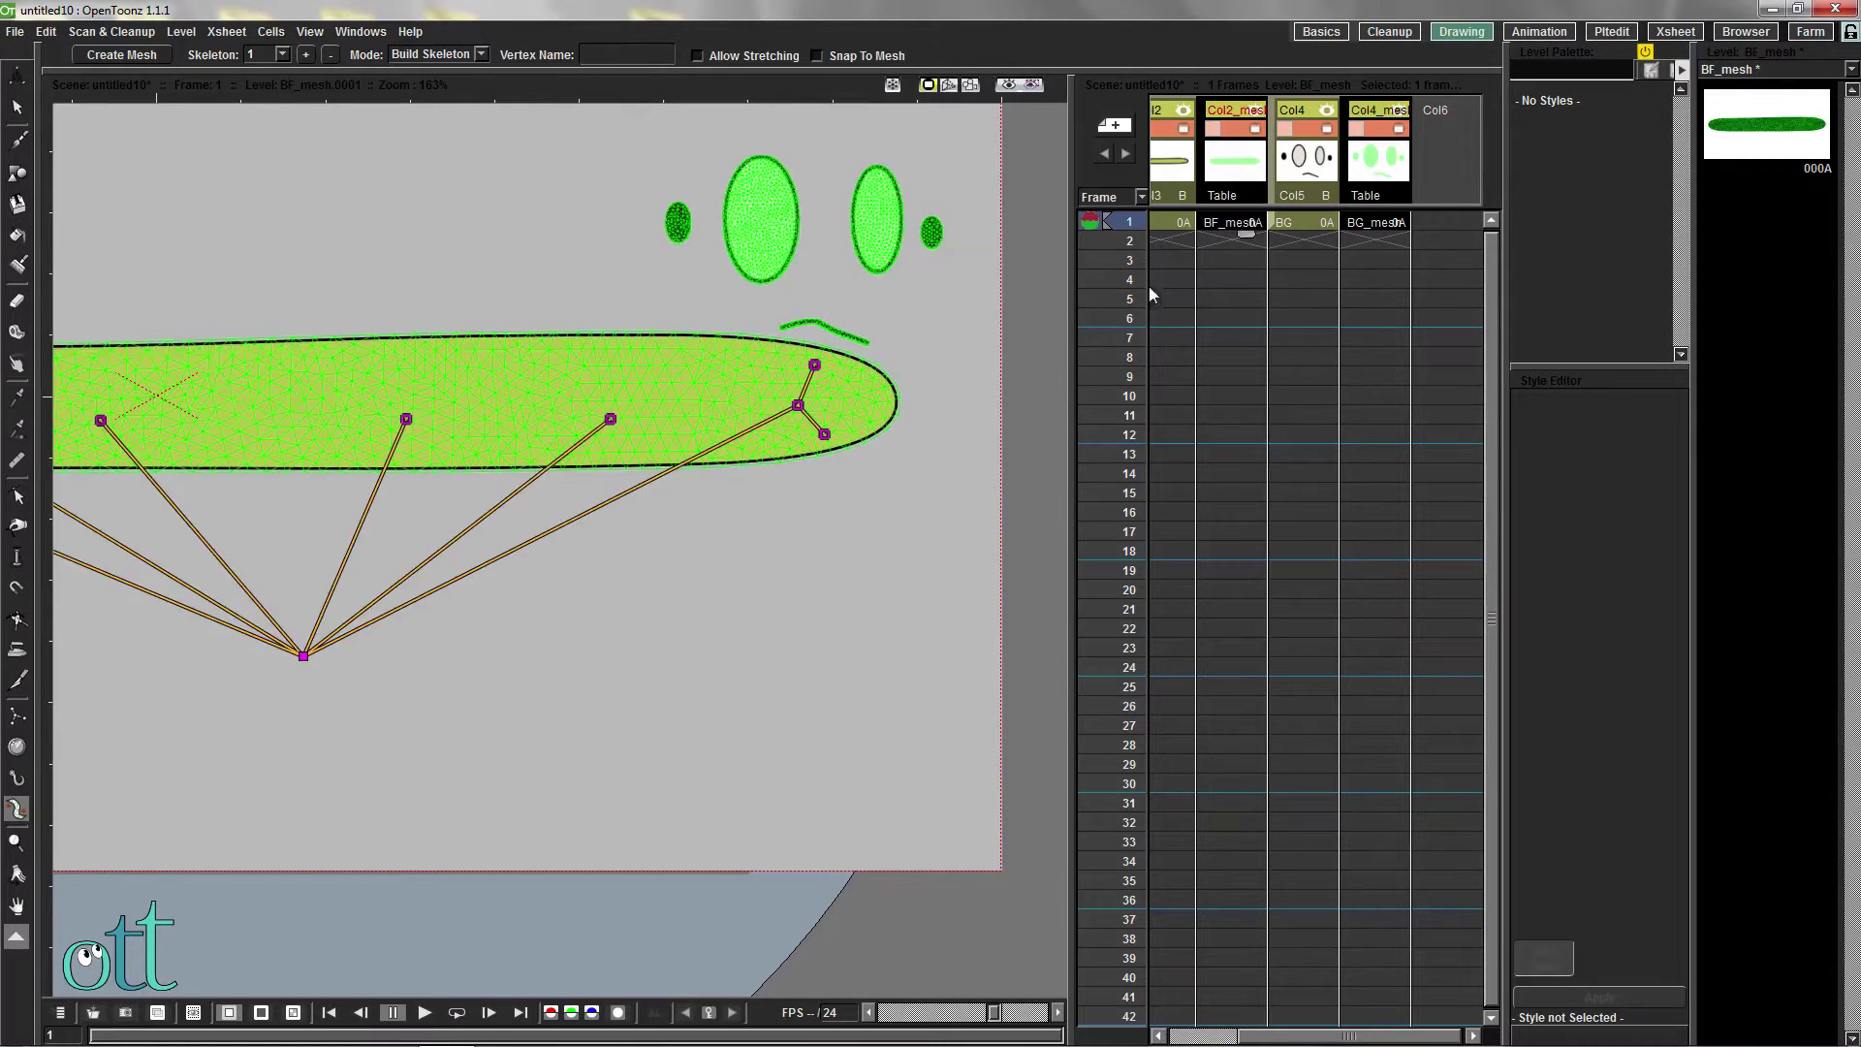
{"action": "left_click", "coordinate": [797, 404]}
{"action": "mouse_move", "coordinate": [589, 567]}
{"action": "left_mouse_down"}
{"action": "mouse_move", "coordinate": [972, 561]}
{"action": "mouse_move", "coordinate": [560, 573]}
{"action": "left_mouse_up"}
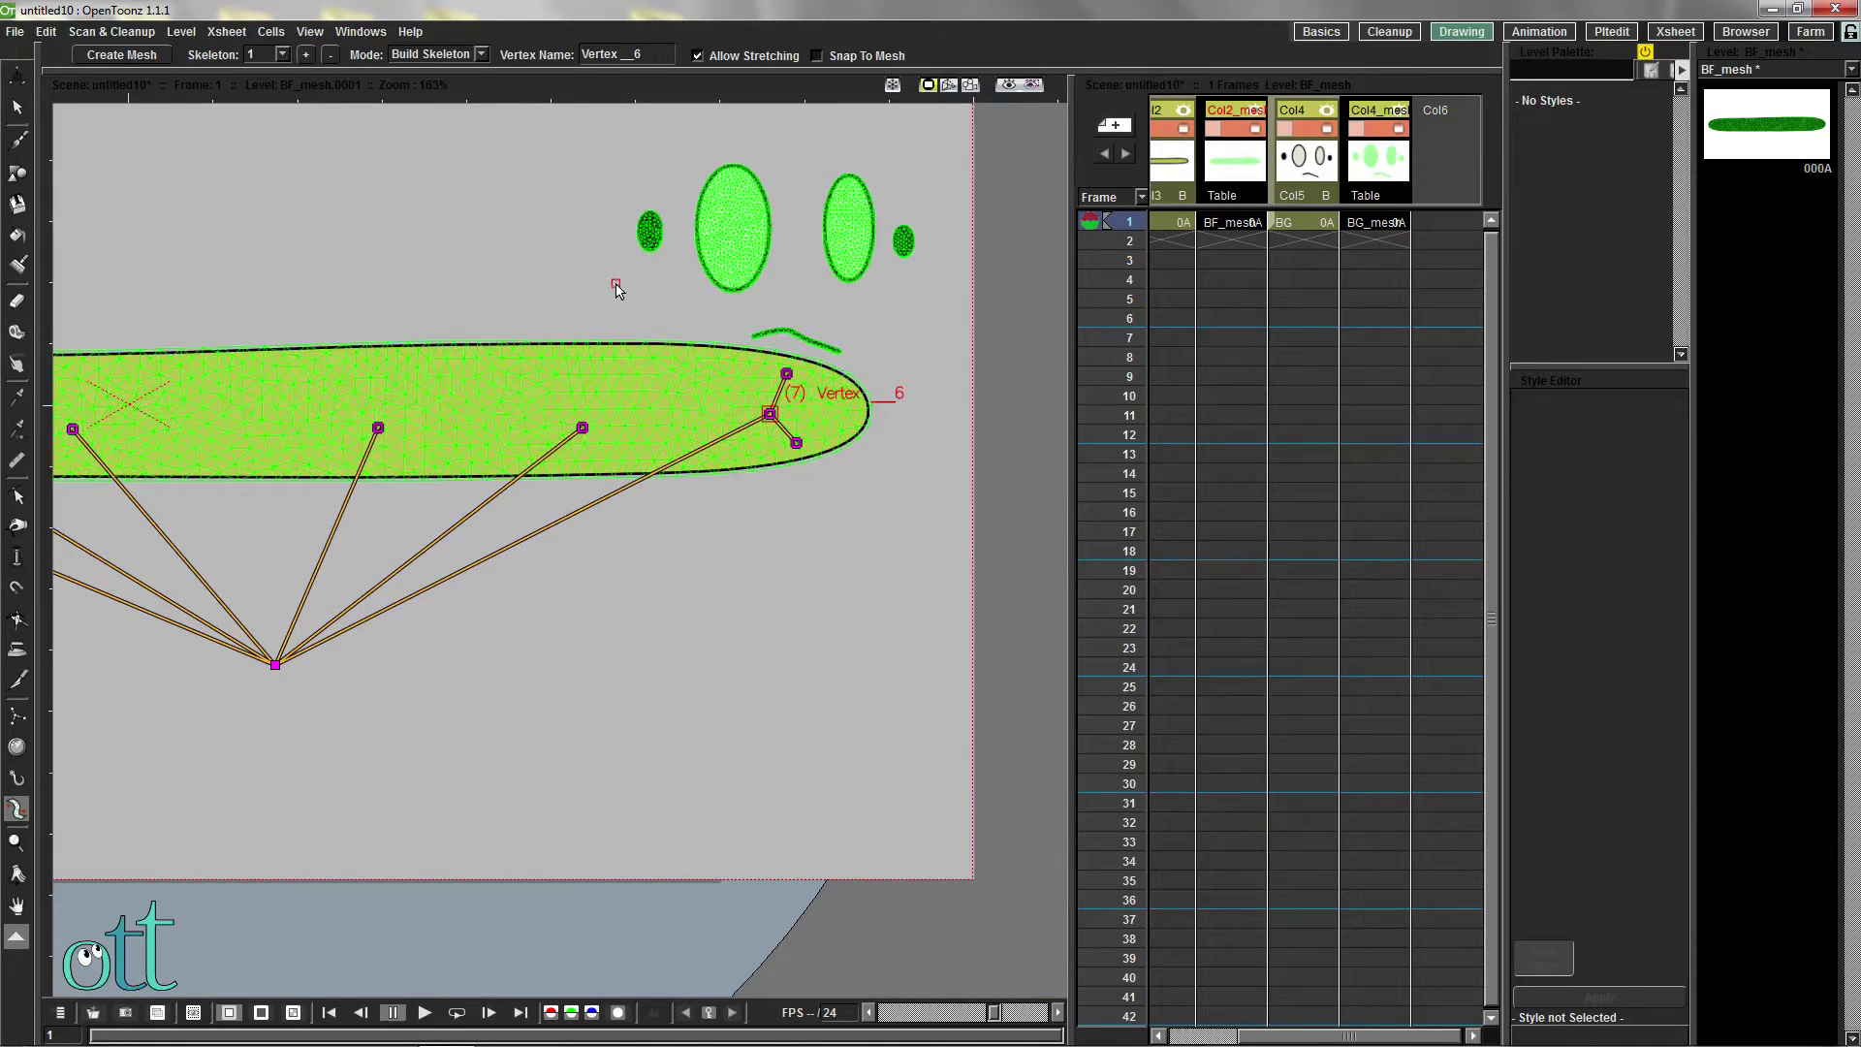
Open the Stage Schematic, place it over the lower part of the viewer and widen its window
{"action": "left_click", "coordinate": [361, 31]}
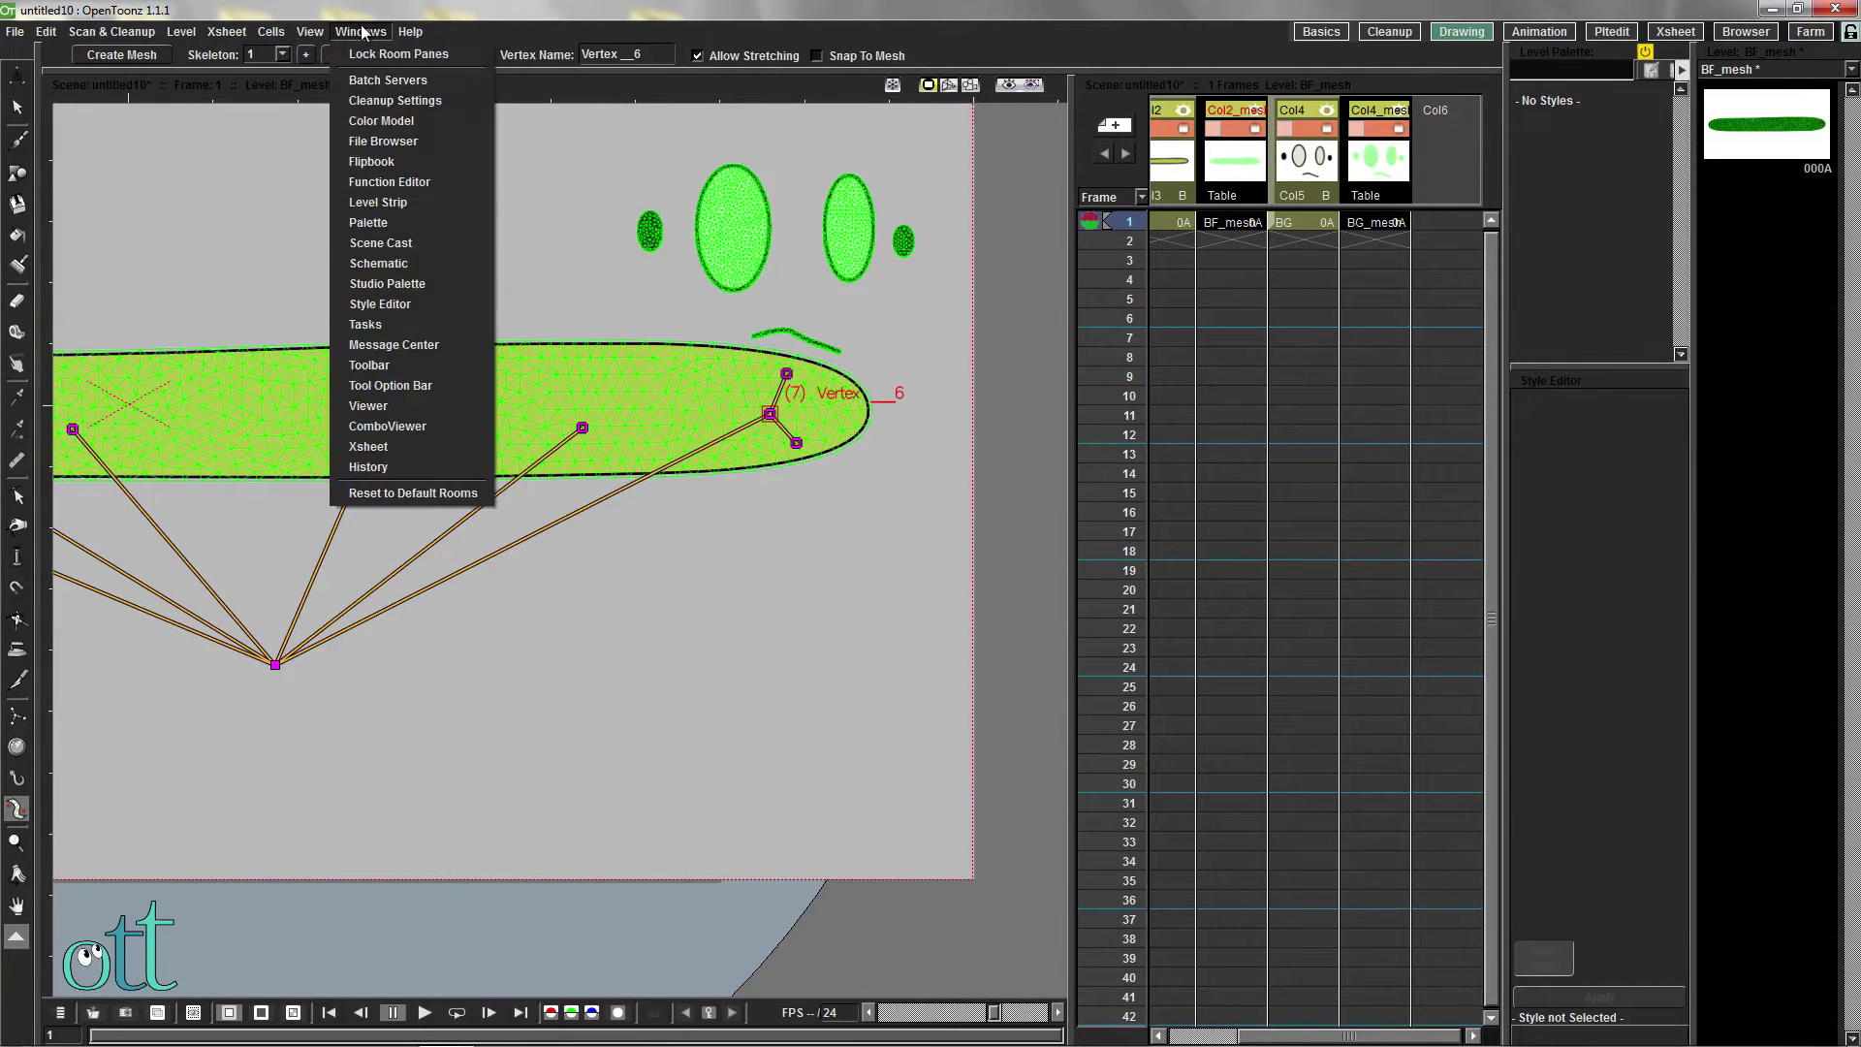
{"action": "left_click", "coordinate": [382, 264]}
{"action": "left_click_drag", "start_coordinate": [949, 327], "coordinate": [831, 496]}
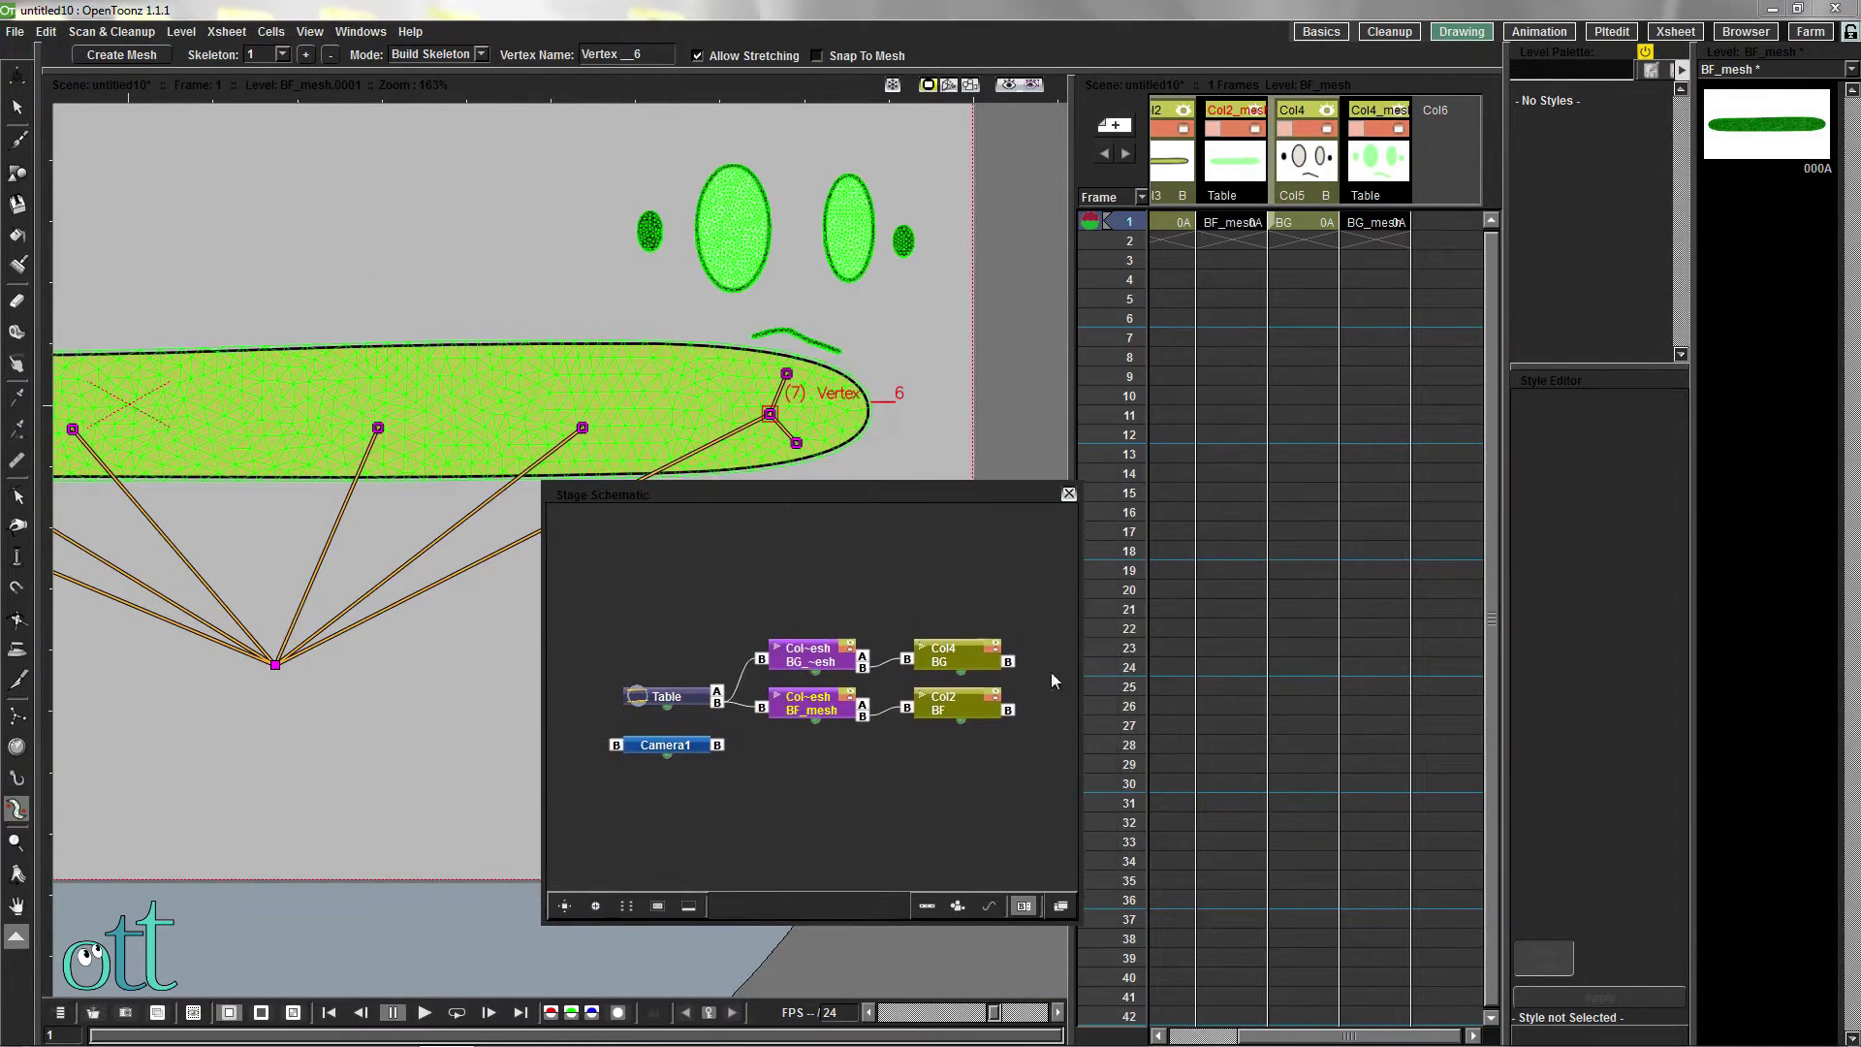
{"action": "left_click_drag", "start_coordinate": [1082, 680], "coordinate": [1438, 694]}
Spread out the BG and BF column and mesh nodes in the schematic, and show the thumbnails of both mesh nodes
{"action": "left_click_drag", "start_coordinate": [955, 654], "coordinate": [1217, 616]}
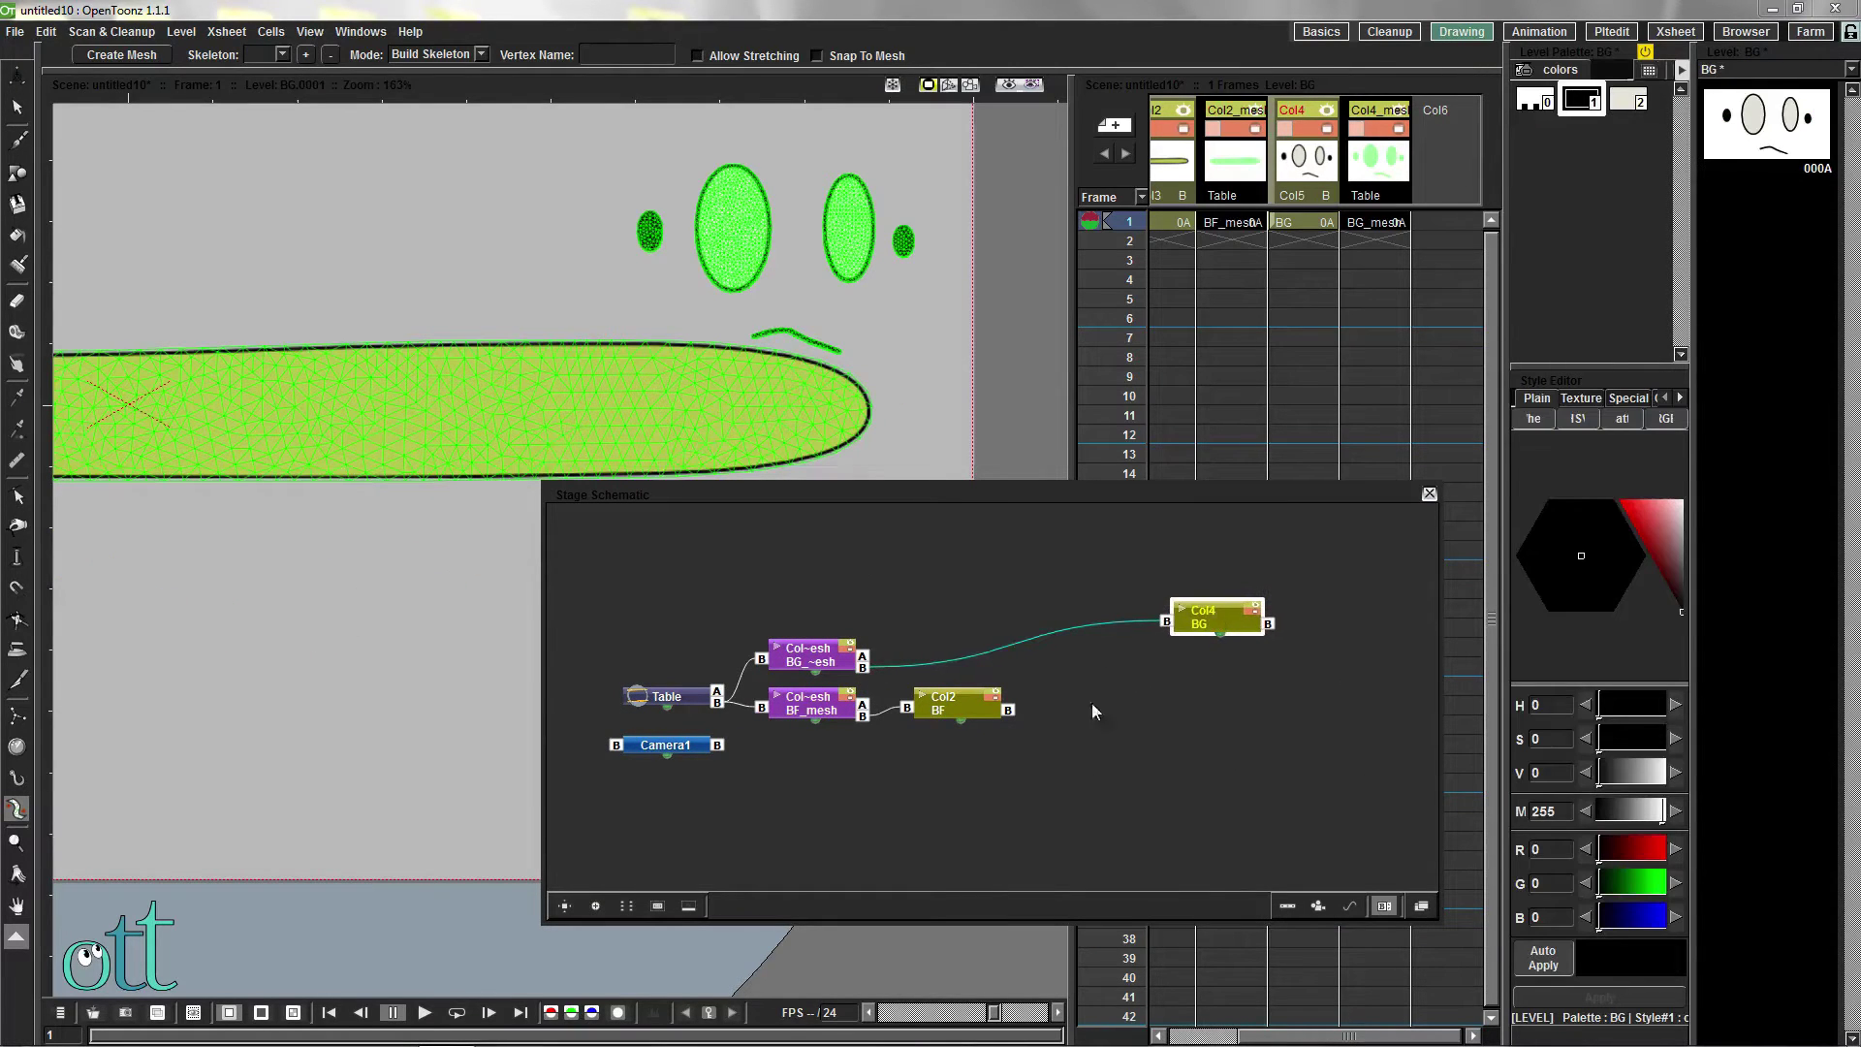
{"action": "left_click_drag", "start_coordinate": [951, 705], "coordinate": [1219, 758]}
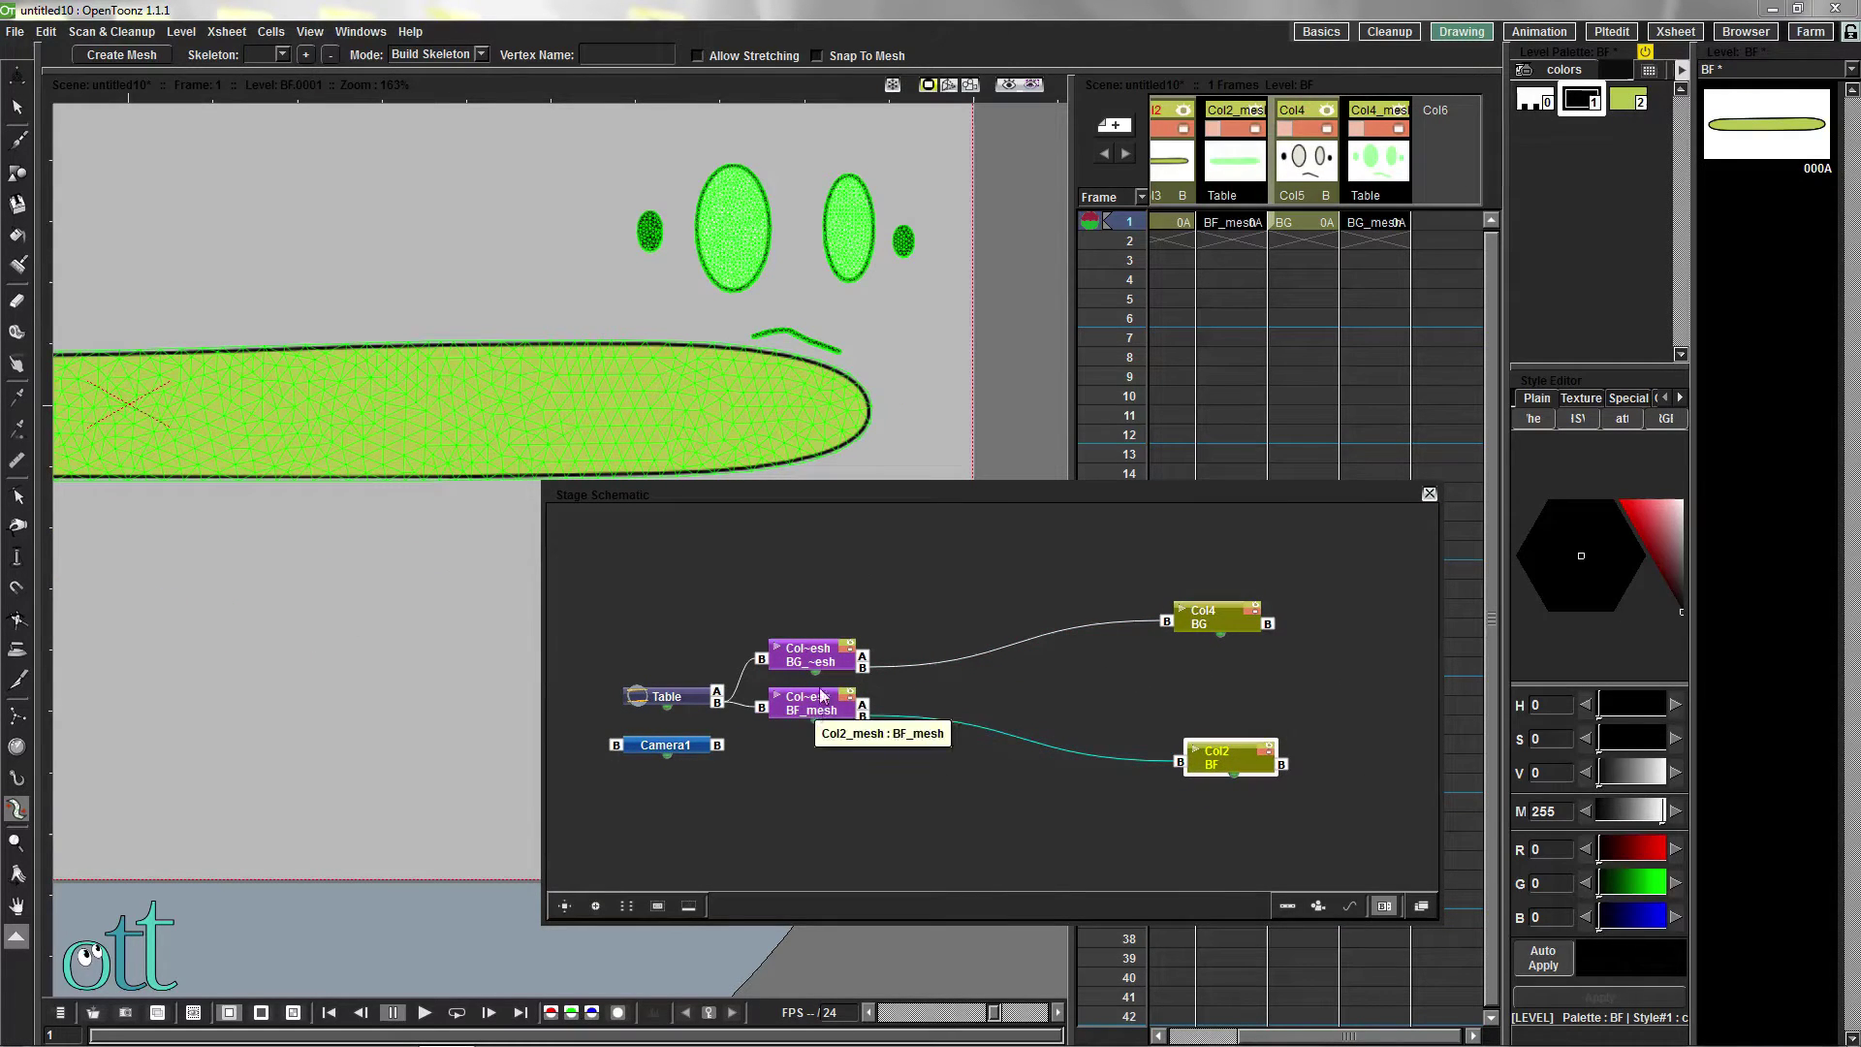
{"action": "left_click_drag", "start_coordinate": [810, 654], "coordinate": [1020, 602]}
{"action": "left_click_drag", "start_coordinate": [812, 705], "coordinate": [899, 781]}
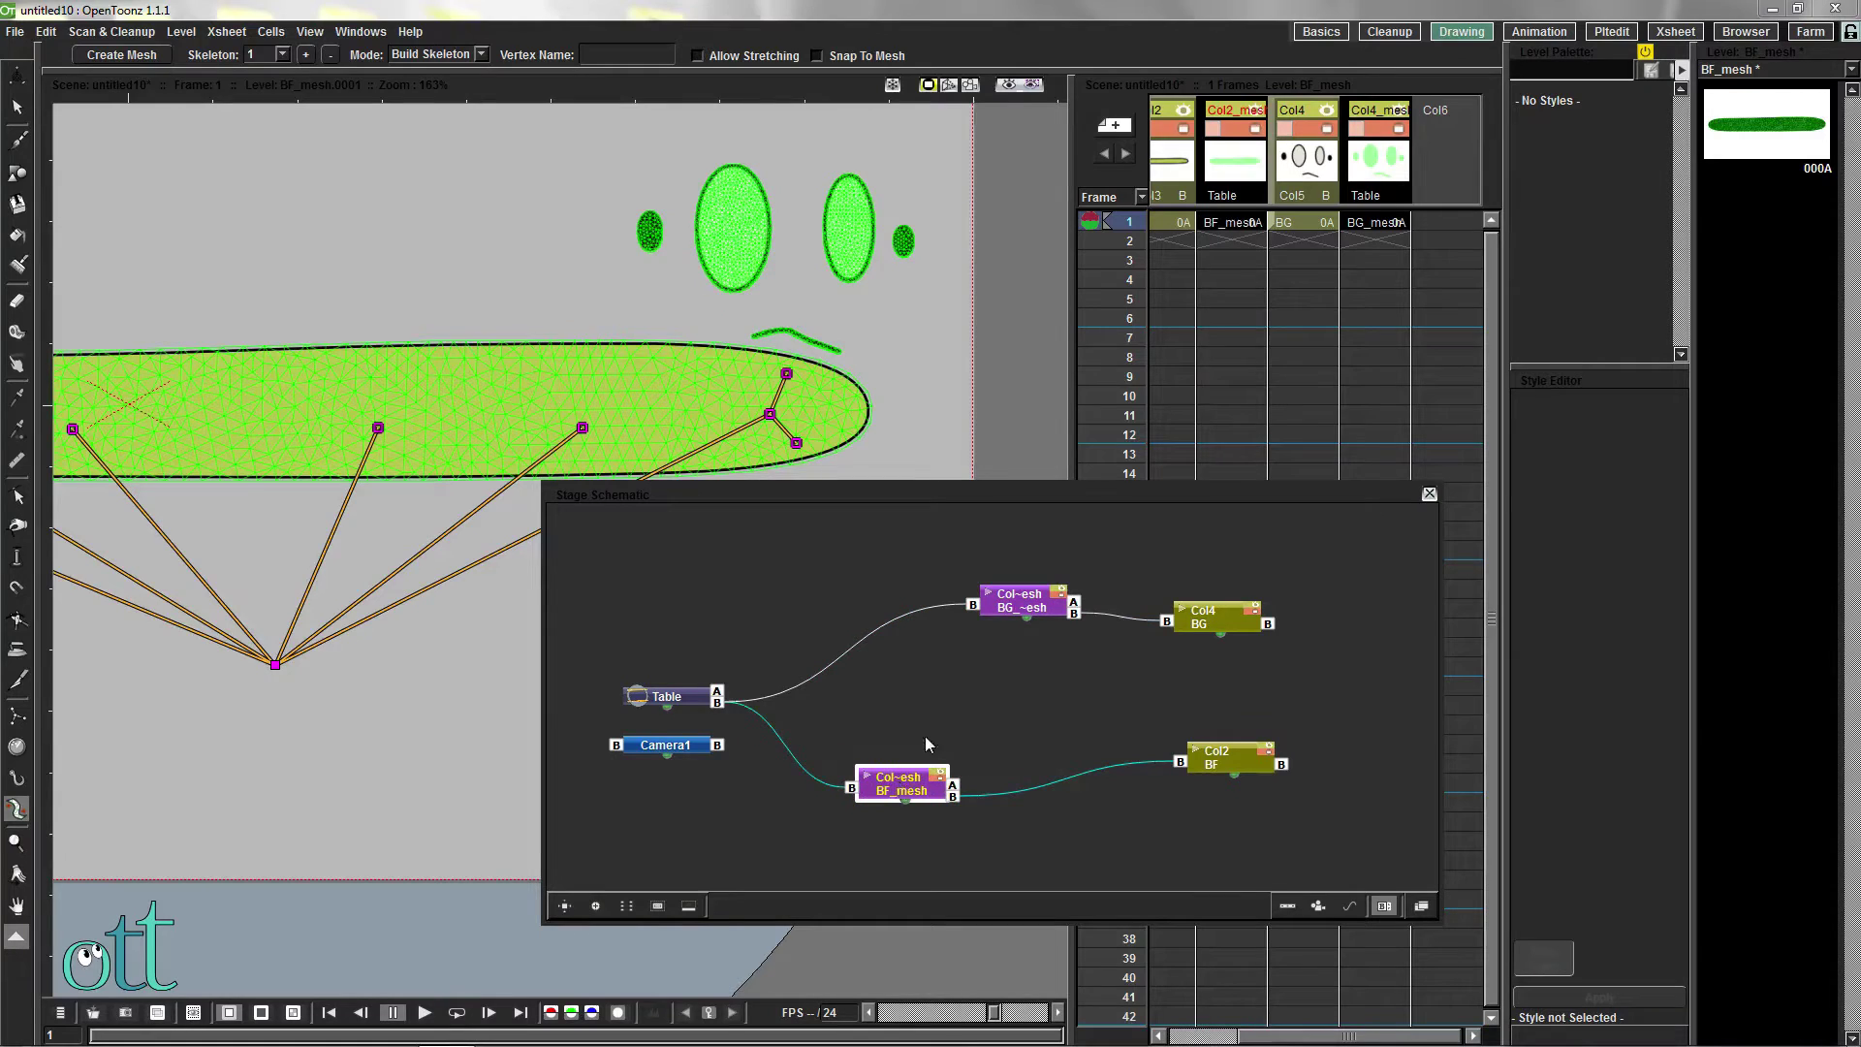
{"action": "mouse_move", "coordinate": [989, 598]}
{"action": "left_click", "coordinate": [867, 781]}
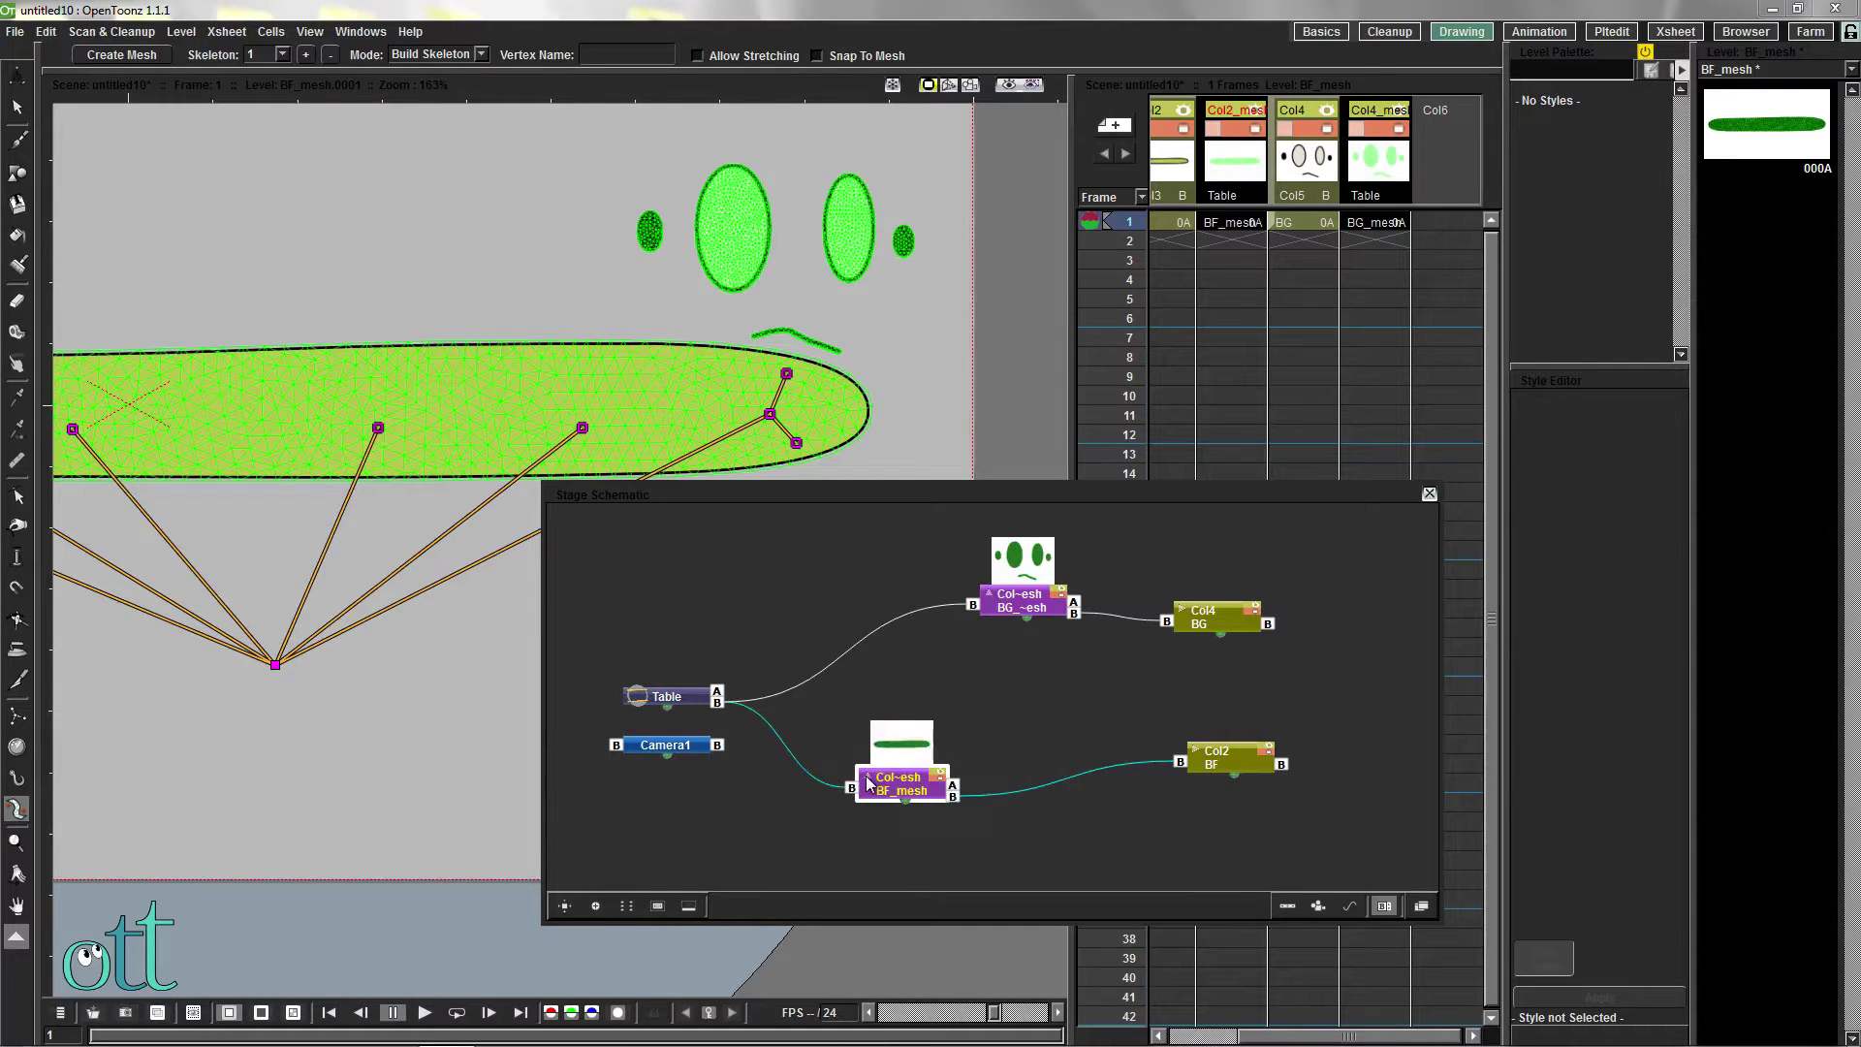
Link the BG_mesh node to BF_mesh, attaching its vertex 1 to the body mesh's vertex 7, and close the schematic
{"action": "left_click_drag", "start_coordinate": [973, 605], "coordinate": [847, 695]}
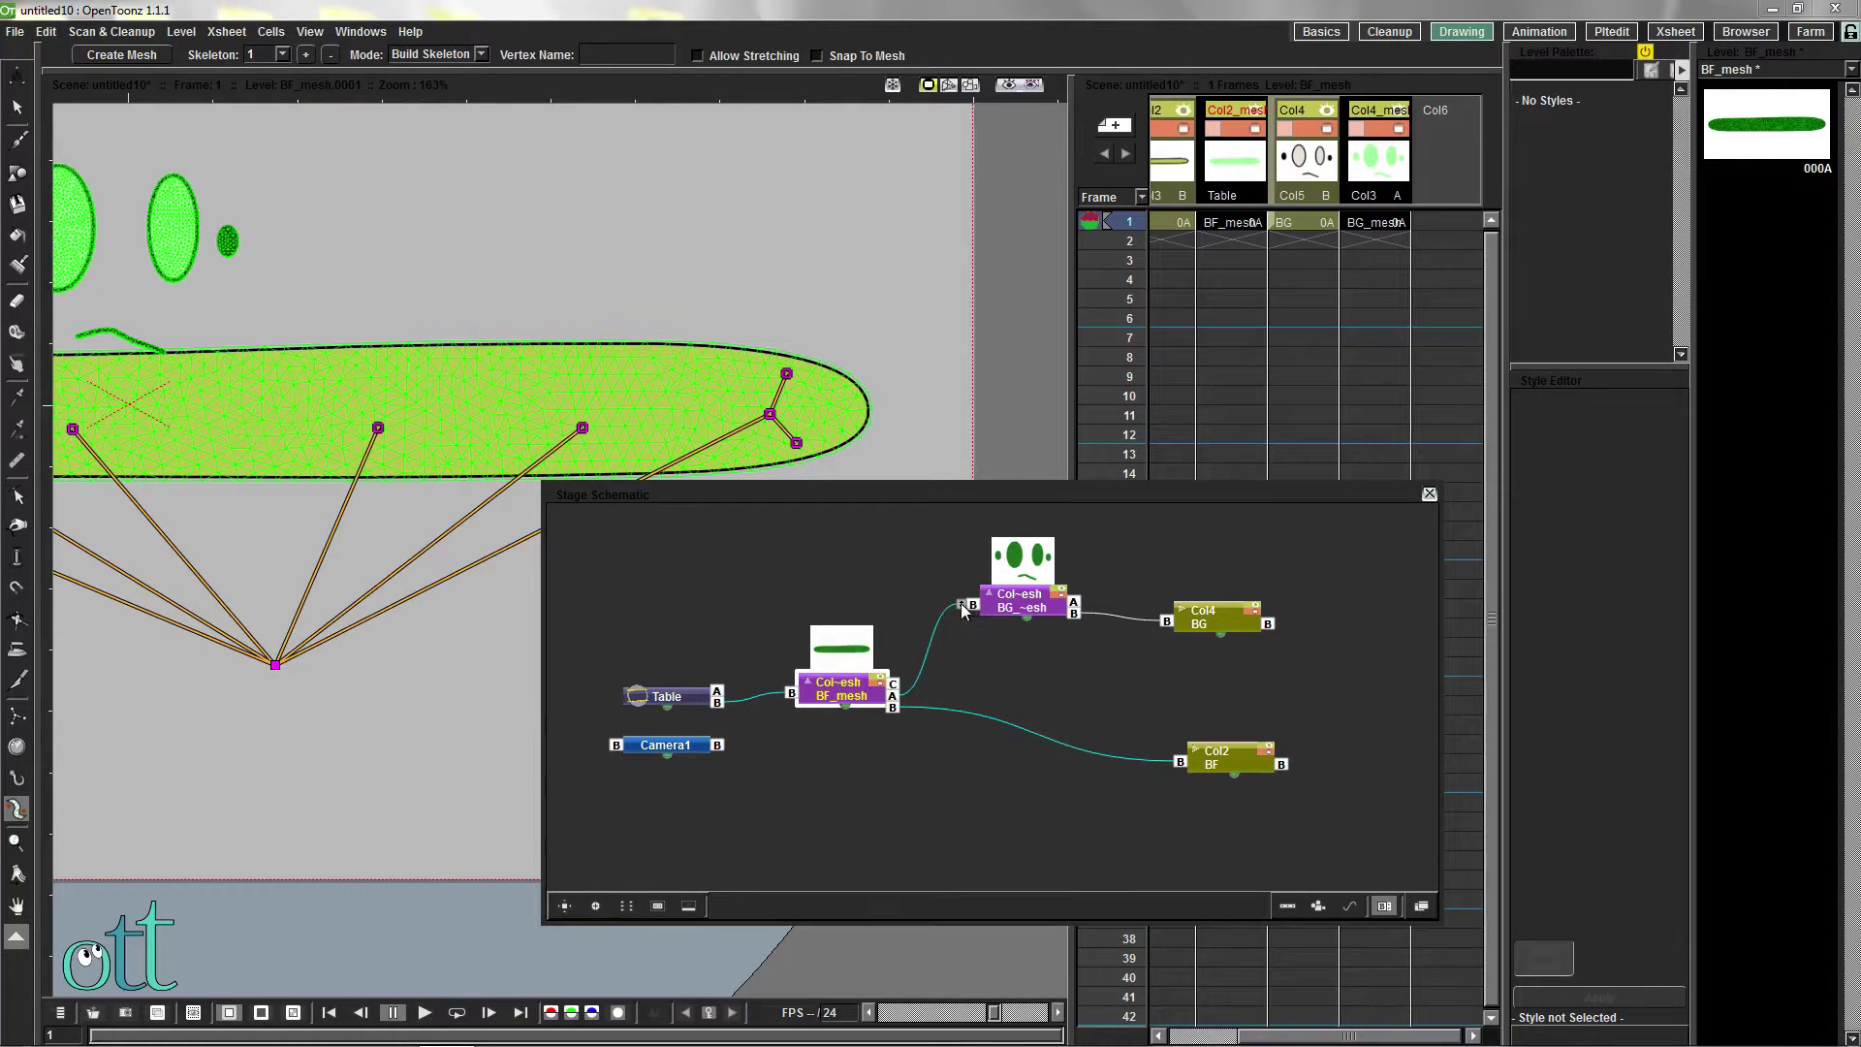
{"action": "left_click_drag", "start_coordinate": [961, 604], "coordinate": [959, 597]}
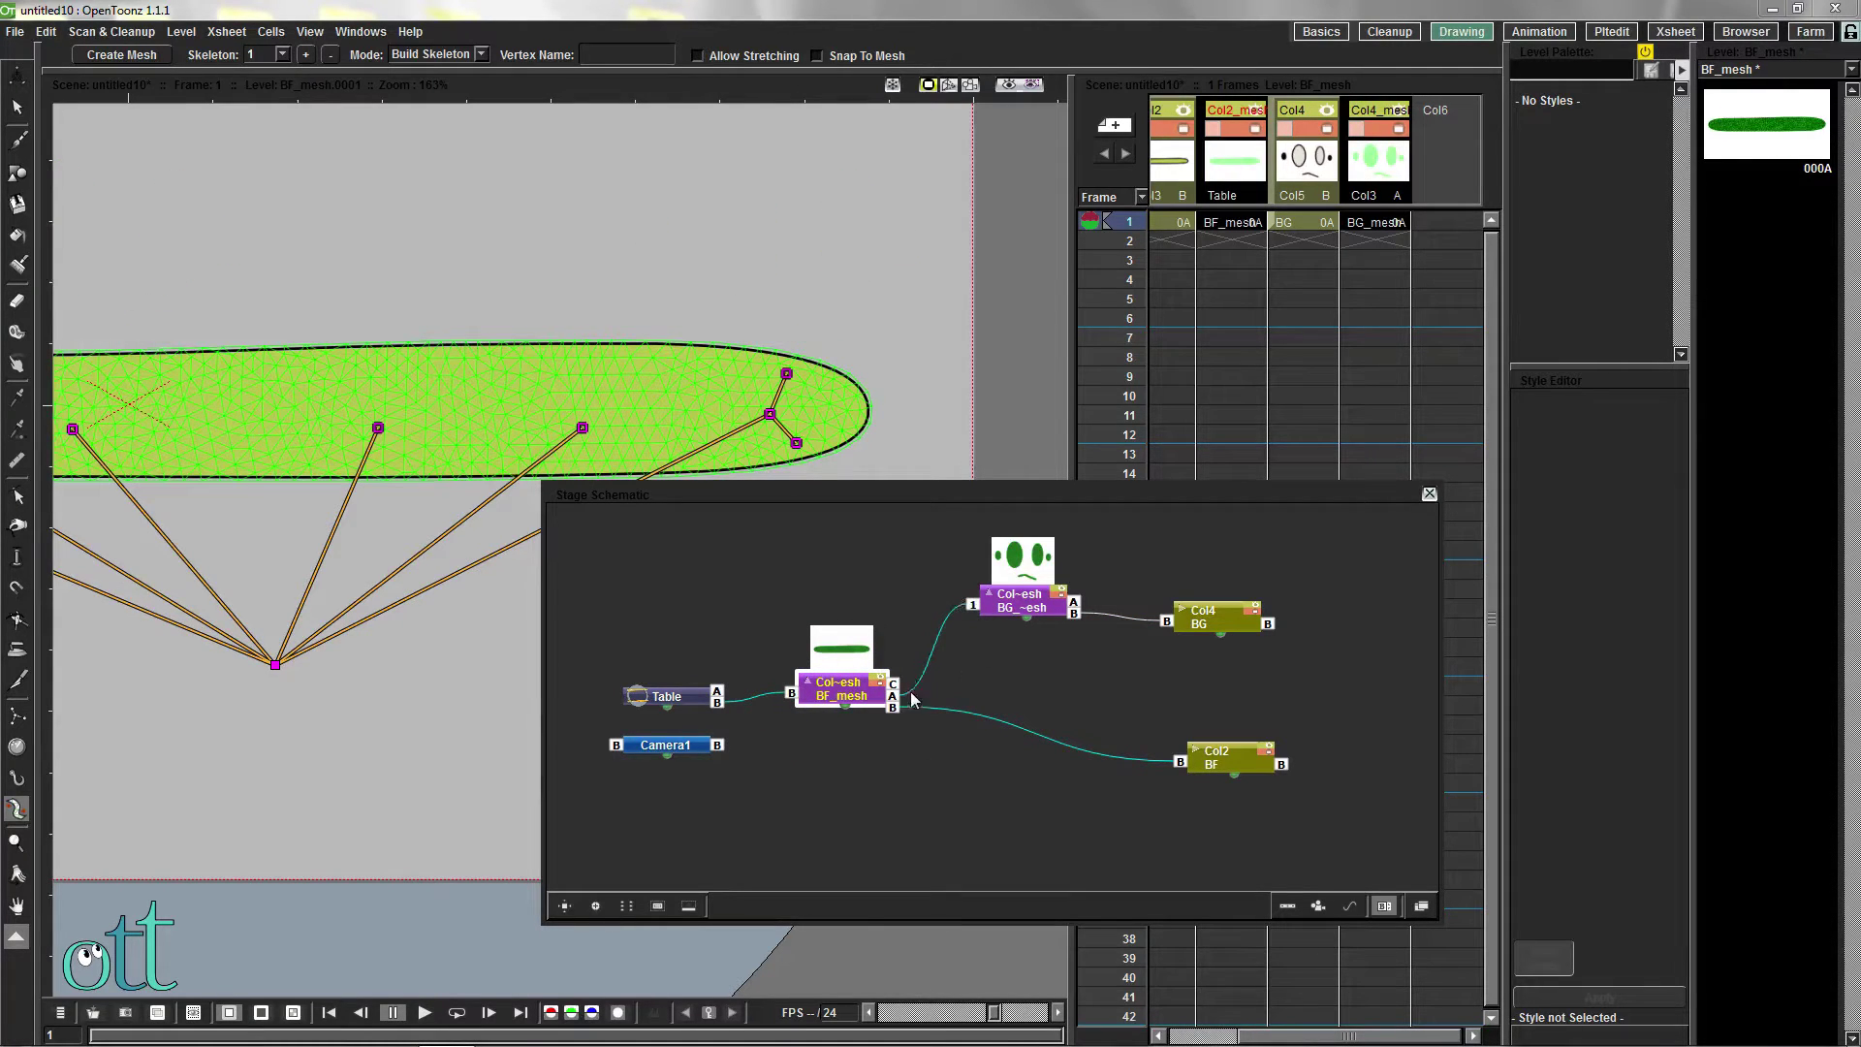
{"action": "mouse_move", "coordinate": [909, 702]}
{"action": "left_mouse_down"}
{"action": "mouse_move", "coordinate": [904, 656]}
{"action": "mouse_move", "coordinate": [915, 708]}
{"action": "left_mouse_up"}
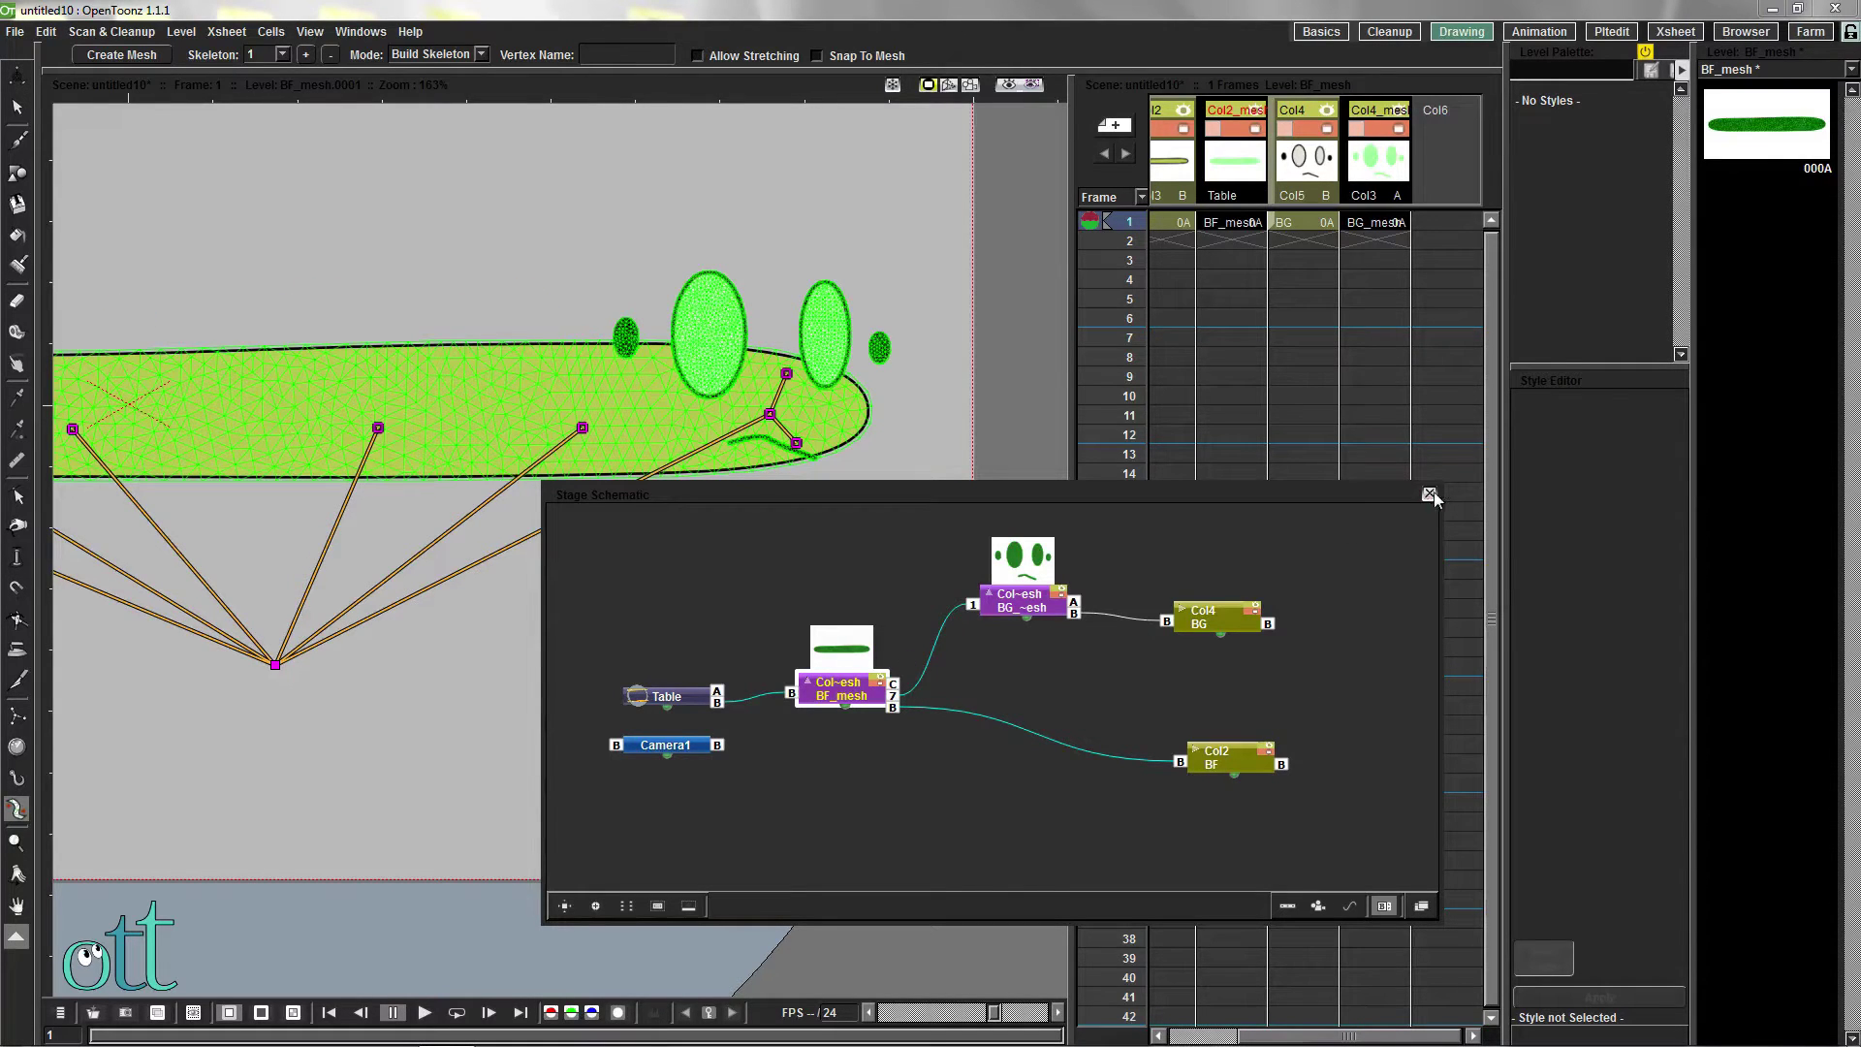
{"action": "left_click", "coordinate": [1428, 494]}
Hide the Col2_mesh and Col4_mesh overlays in the viewer so only the drawn artwork is displayed
{"action": "scroll", "coordinate": [478, 694], "scroll_direction": "down", "scroll_amount": 3}
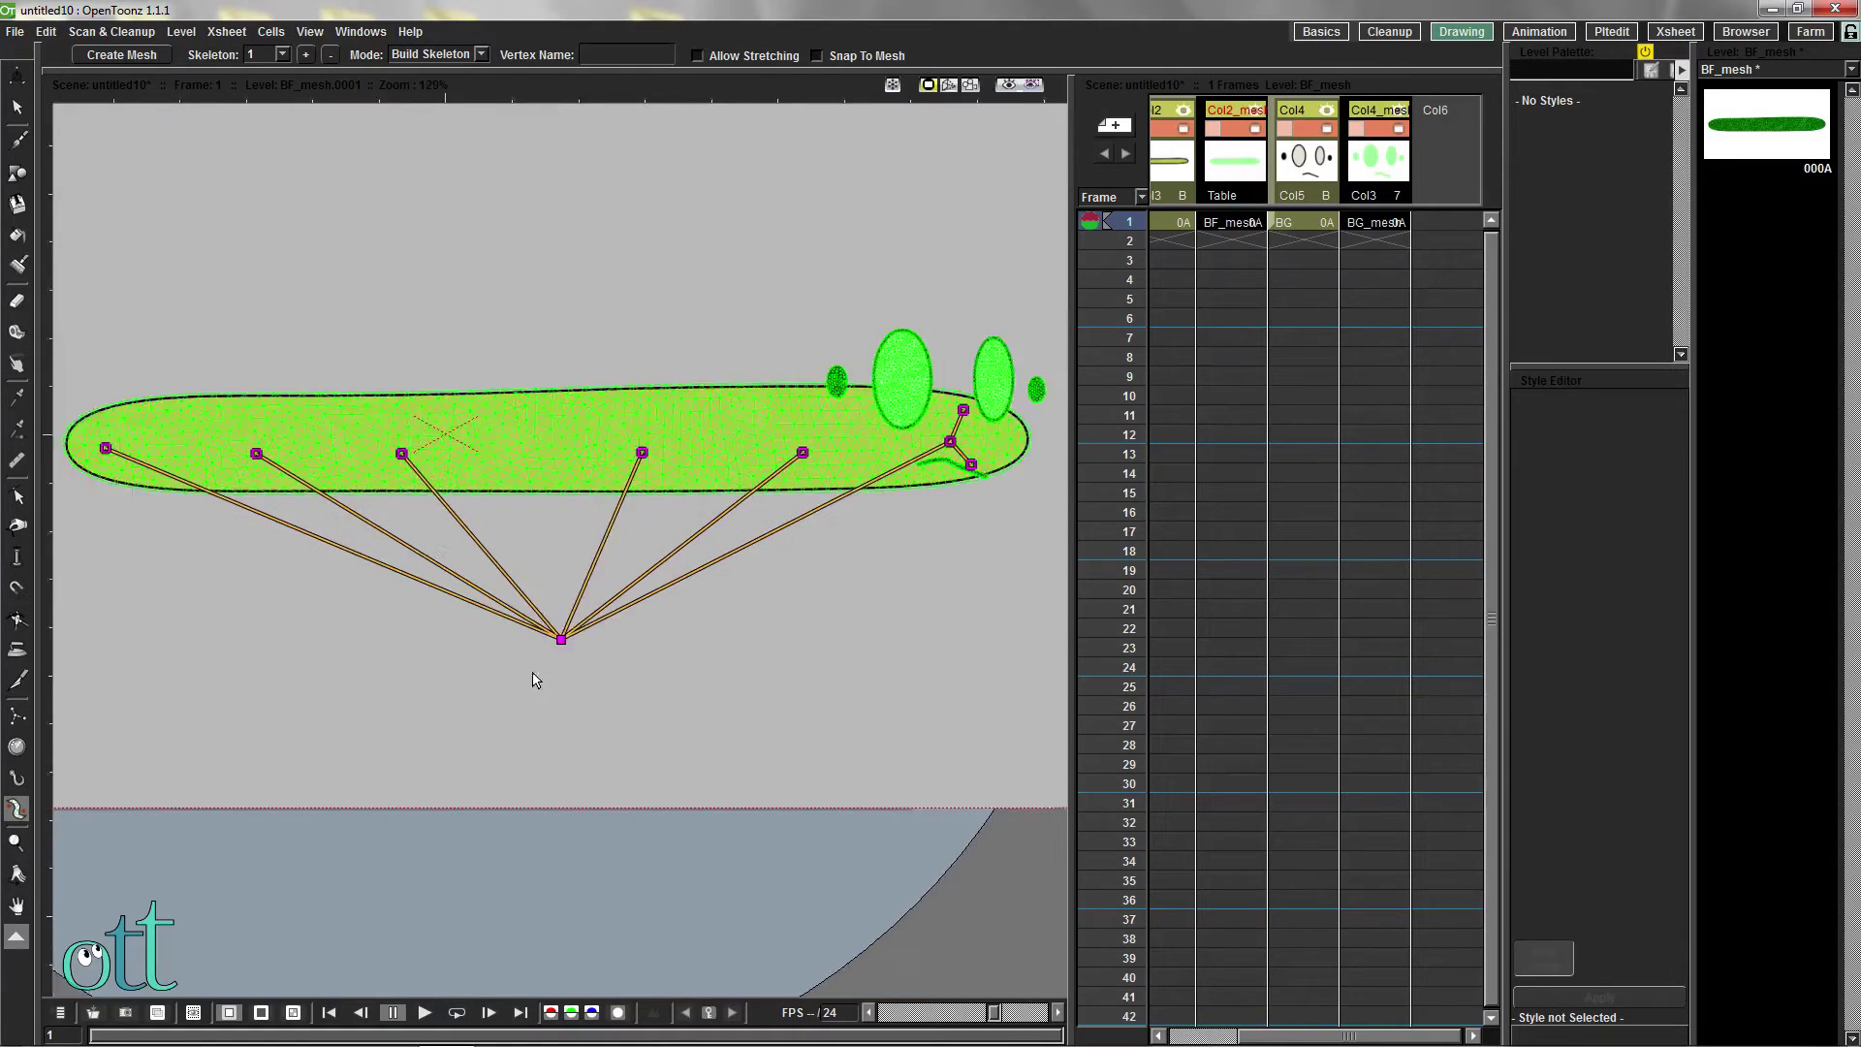
{"action": "scroll", "coordinate": [583, 676], "scroll_direction": "down", "scroll_amount": 1}
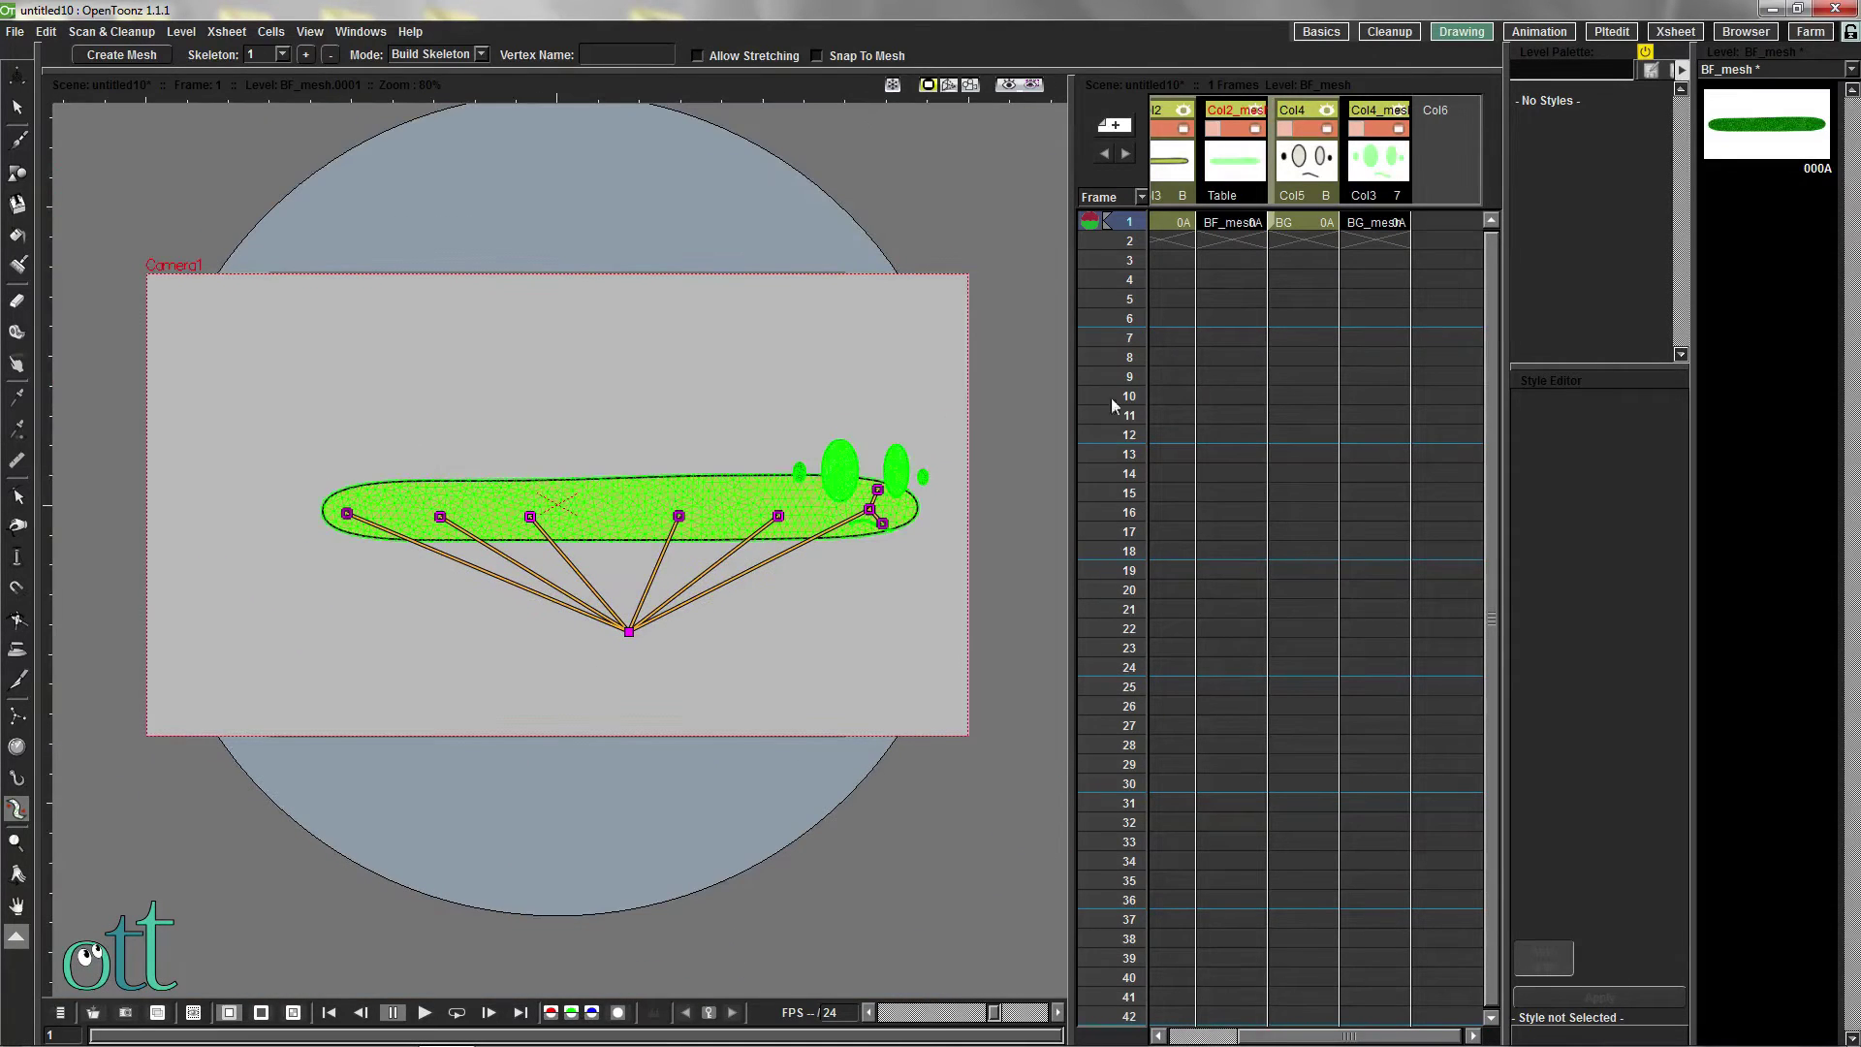
{"action": "left_click", "coordinate": [1255, 129]}
{"action": "left_click", "coordinate": [1399, 129]}
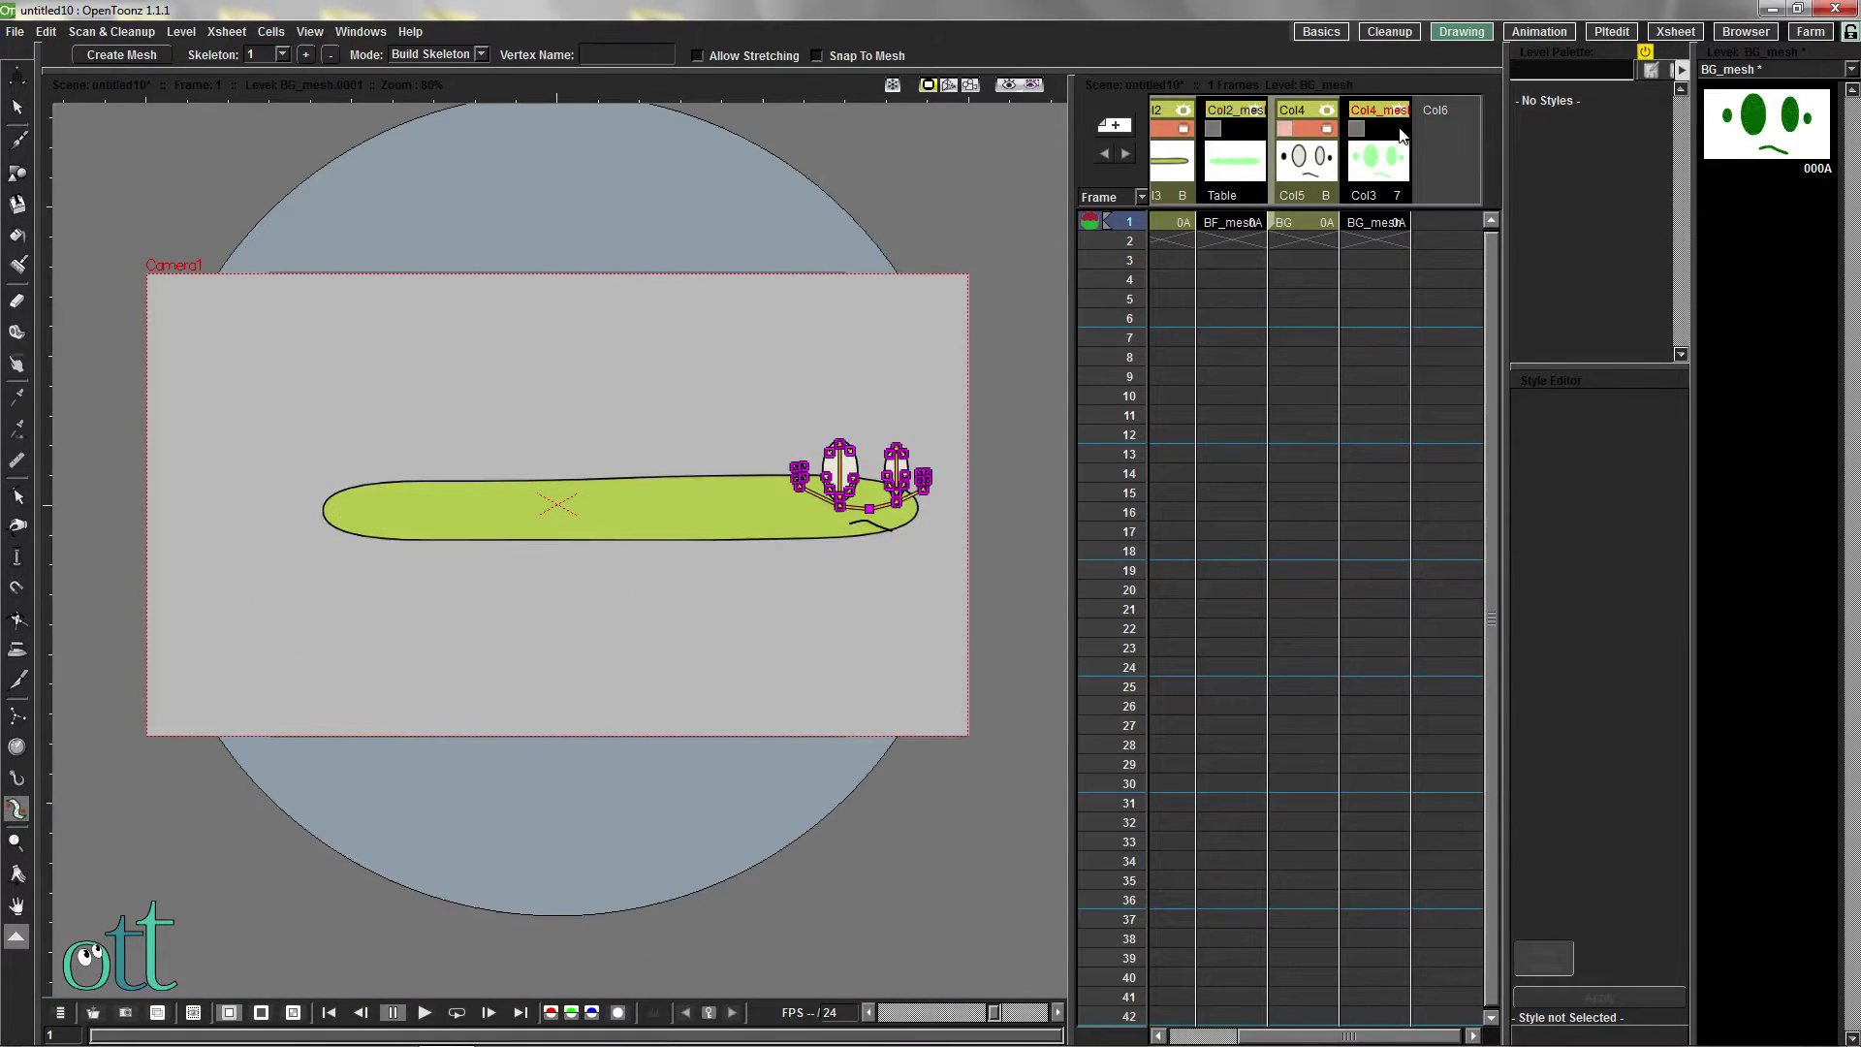
Move the centre of the BF_mesh column to the worm's lower tail end, at about E/W -143.08 mm and N/S -22.75 mm
{"action": "left_click", "coordinate": [1226, 224]}
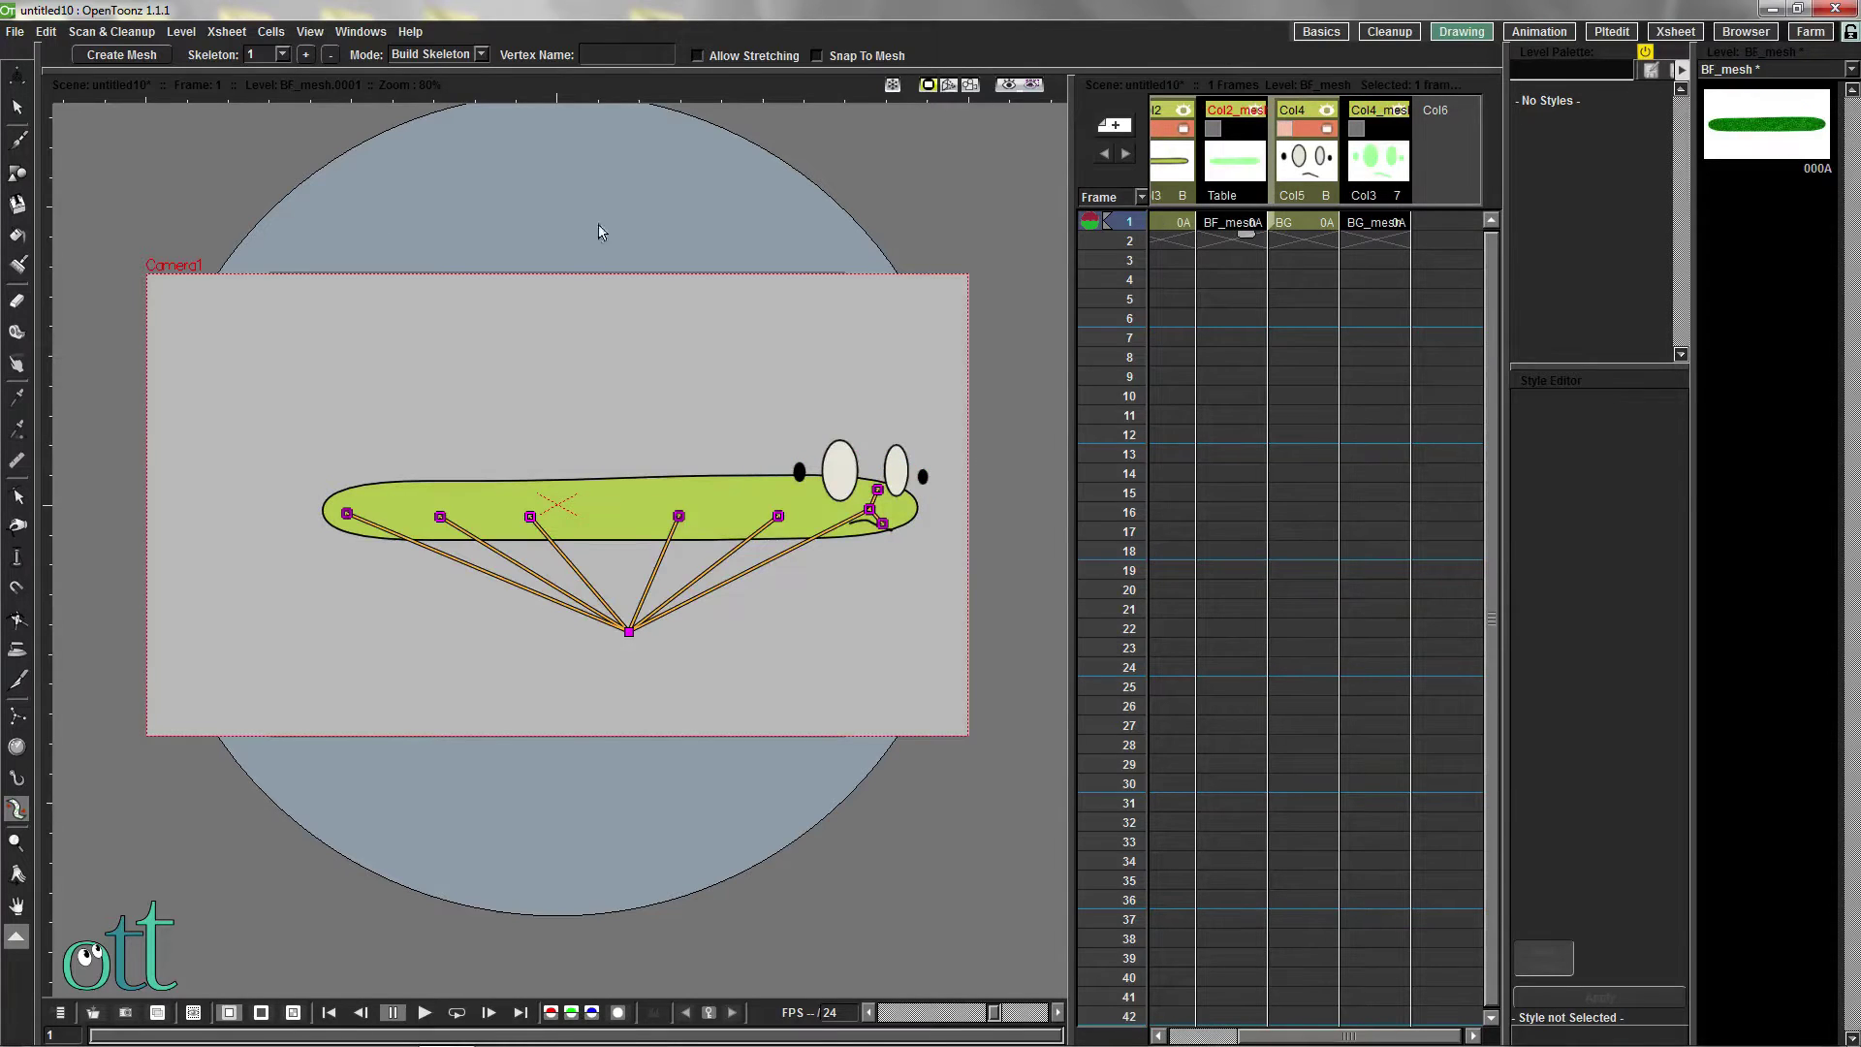
{"action": "left_click", "coordinate": [8, 84]}
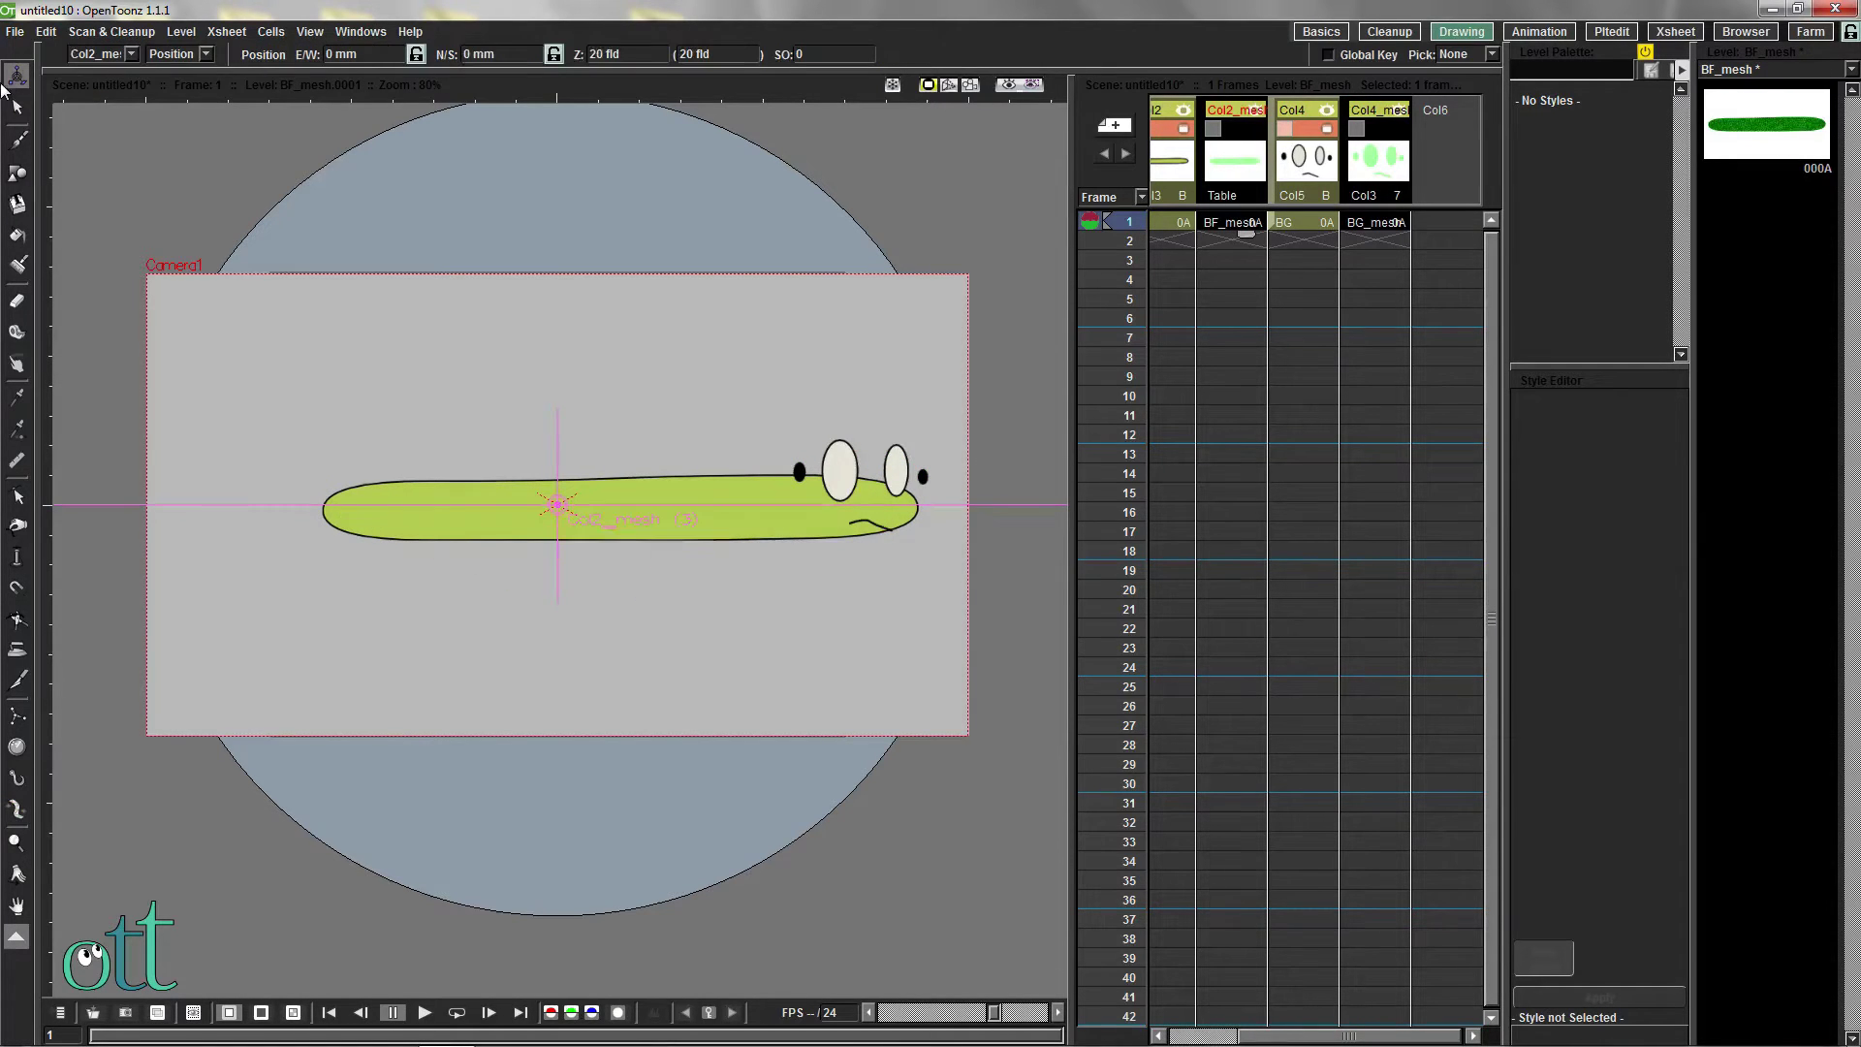
{"action": "left_click", "coordinate": [207, 56]}
{"action": "left_click", "coordinate": [186, 125]}
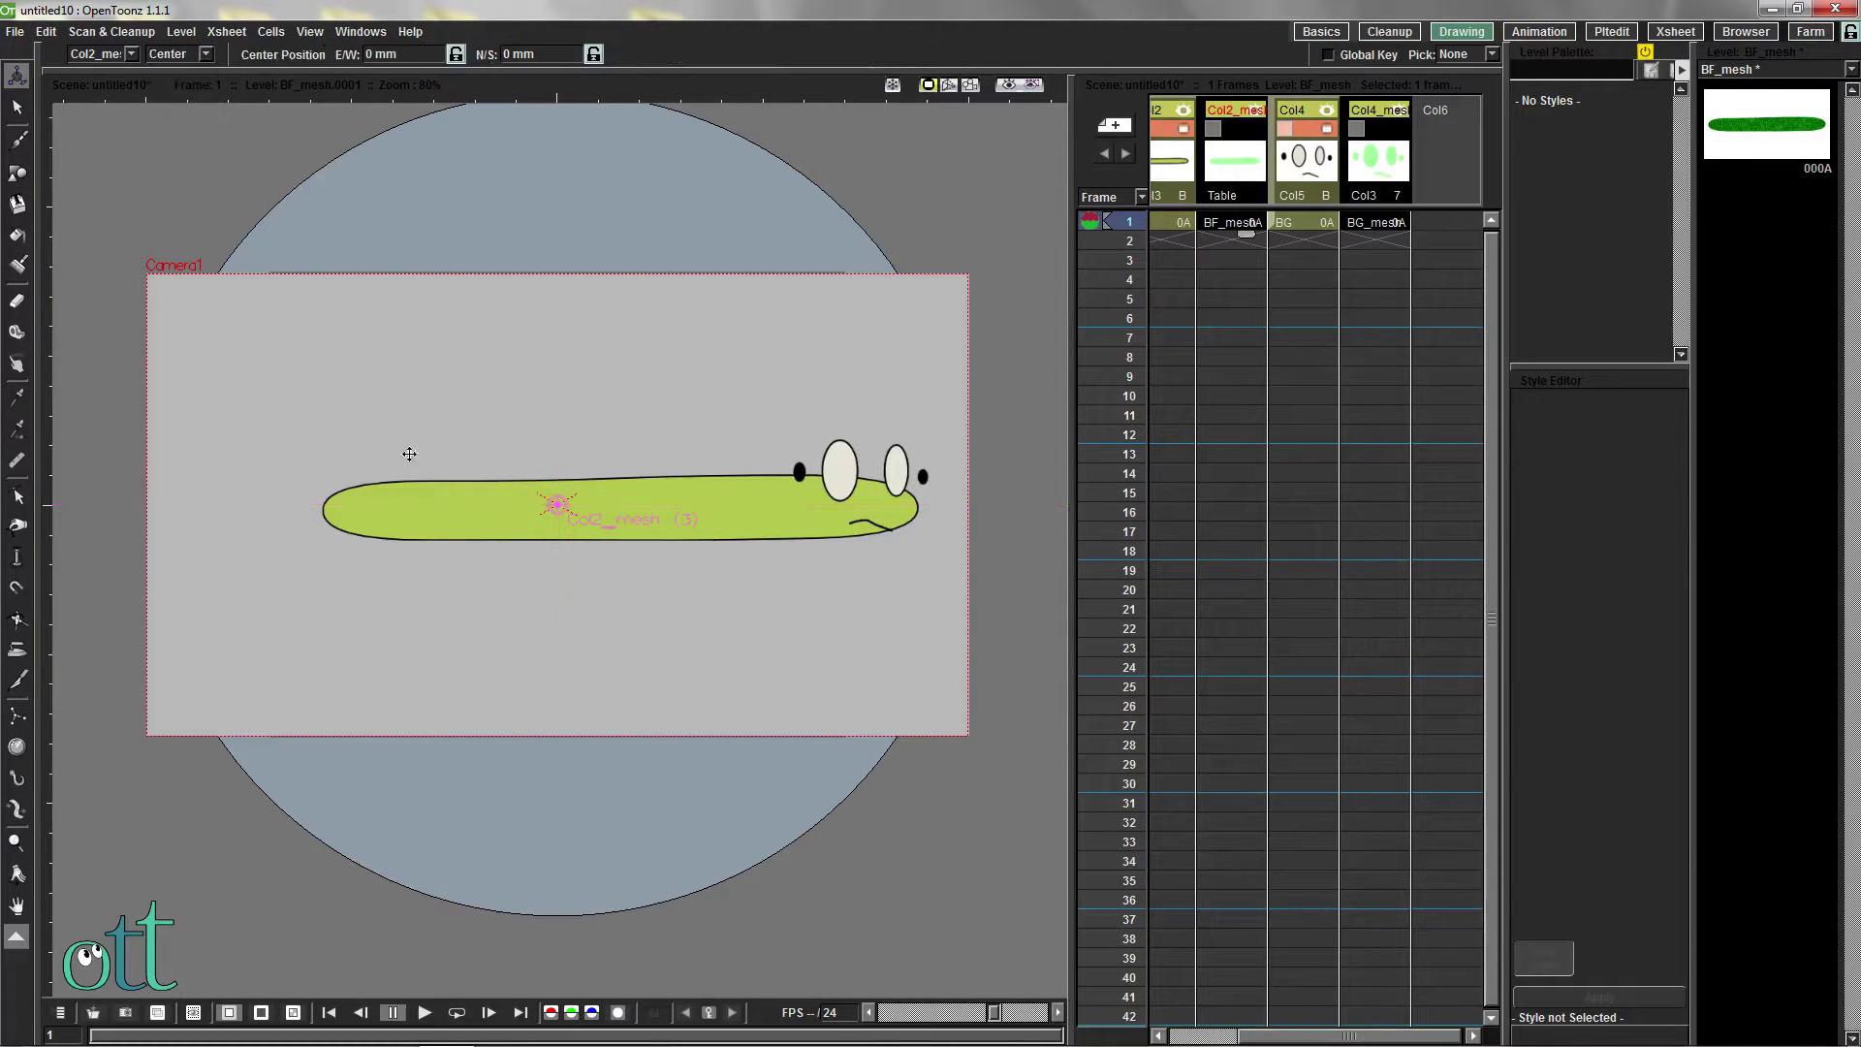
{"action": "left_click_drag", "start_coordinate": [560, 505], "coordinate": [328, 541]}
{"action": "left_click", "coordinate": [206, 54]}
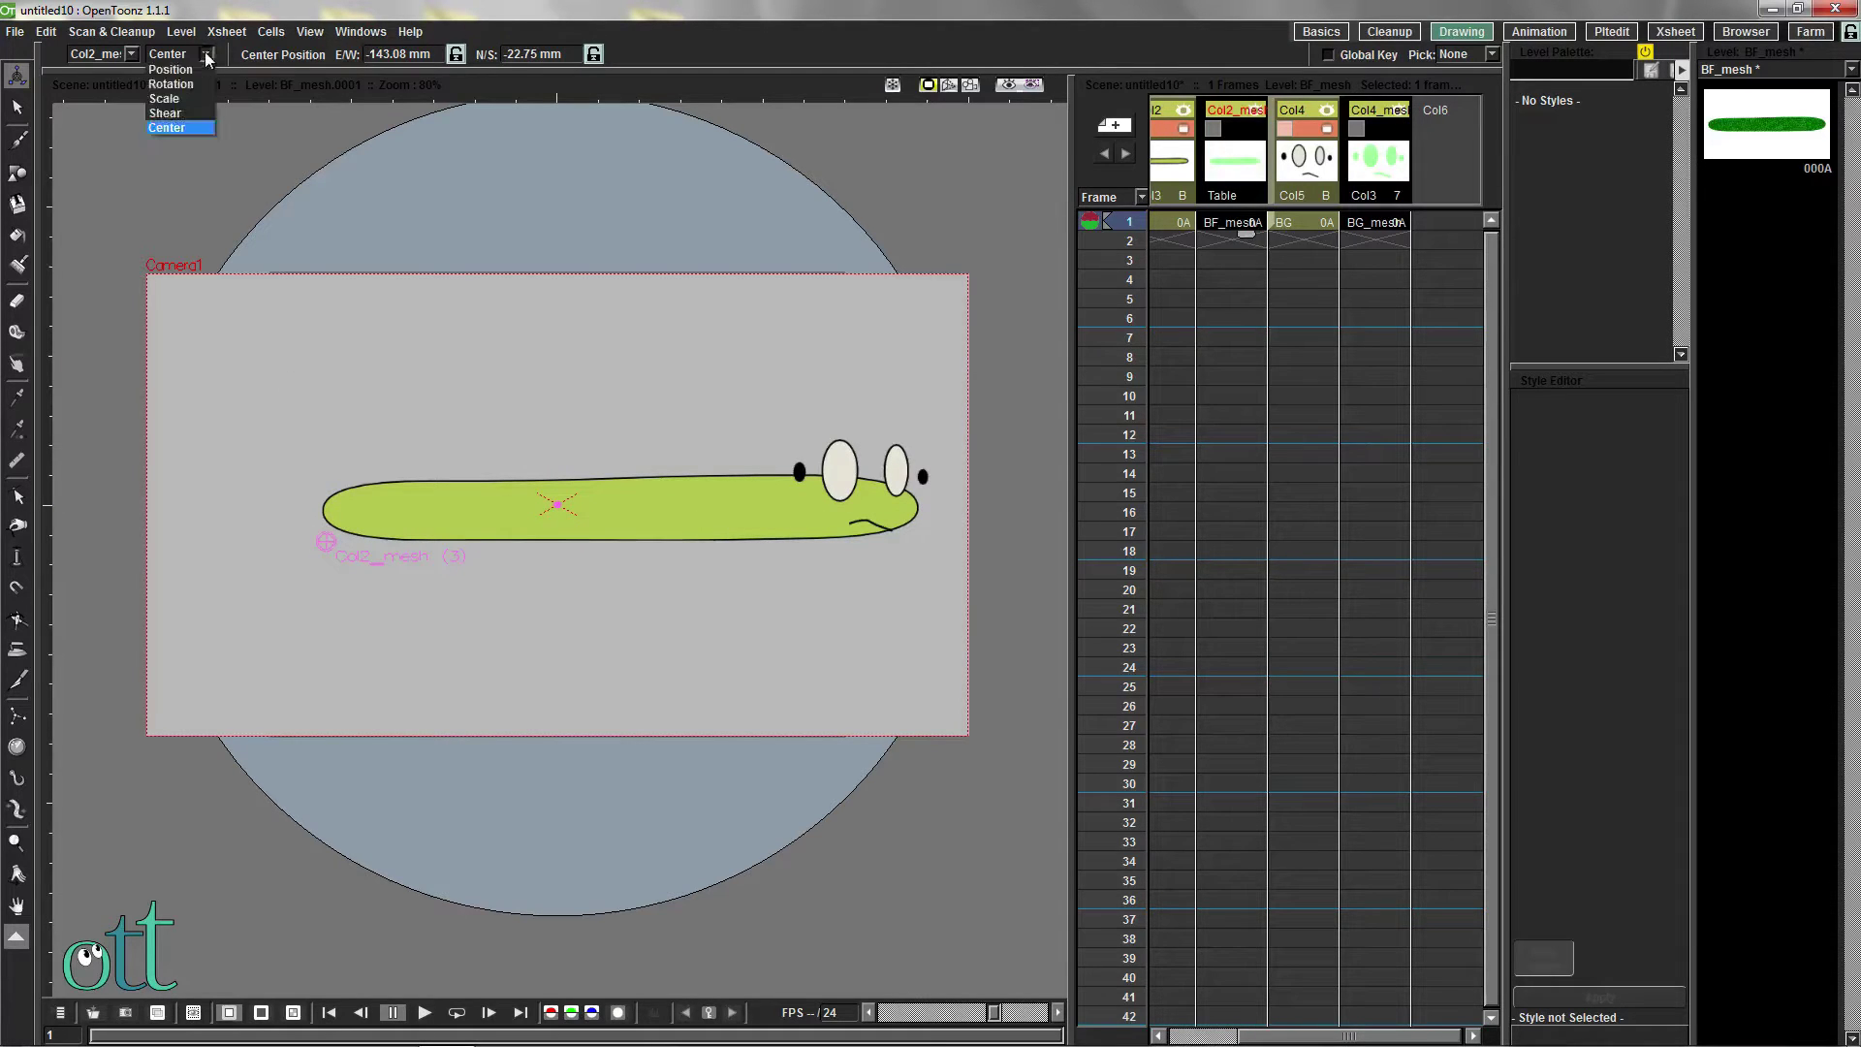
Scale the BF_mesh column to about 32.64% and move it near the camera's left edge, at about E/W -92.72 mm and N/S -3.76 mm
{"action": "left_click", "coordinate": [179, 96]}
{"action": "left_click_drag", "start_coordinate": [870, 320], "coordinate": [473, 420]}
{"action": "scroll", "coordinate": [542, 562], "scroll_direction": "up", "scroll_amount": 3}
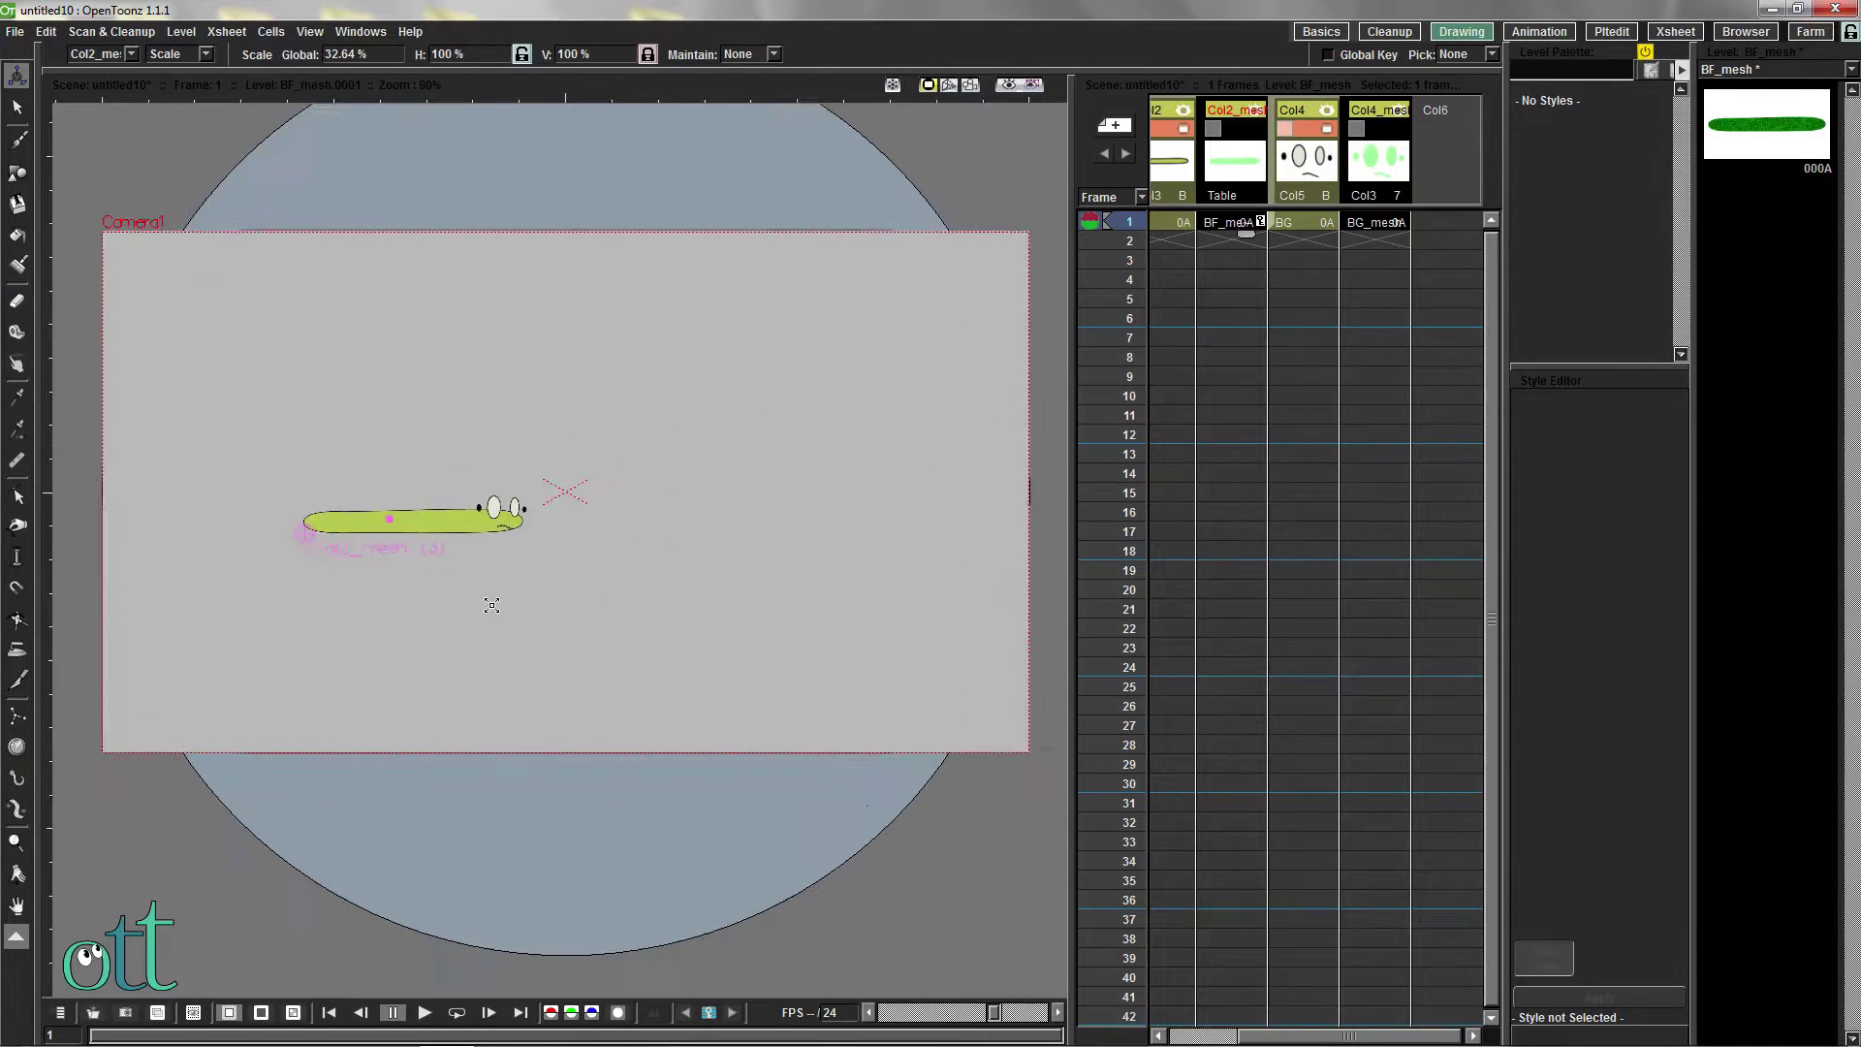
{"action": "left_click", "coordinate": [206, 54]}
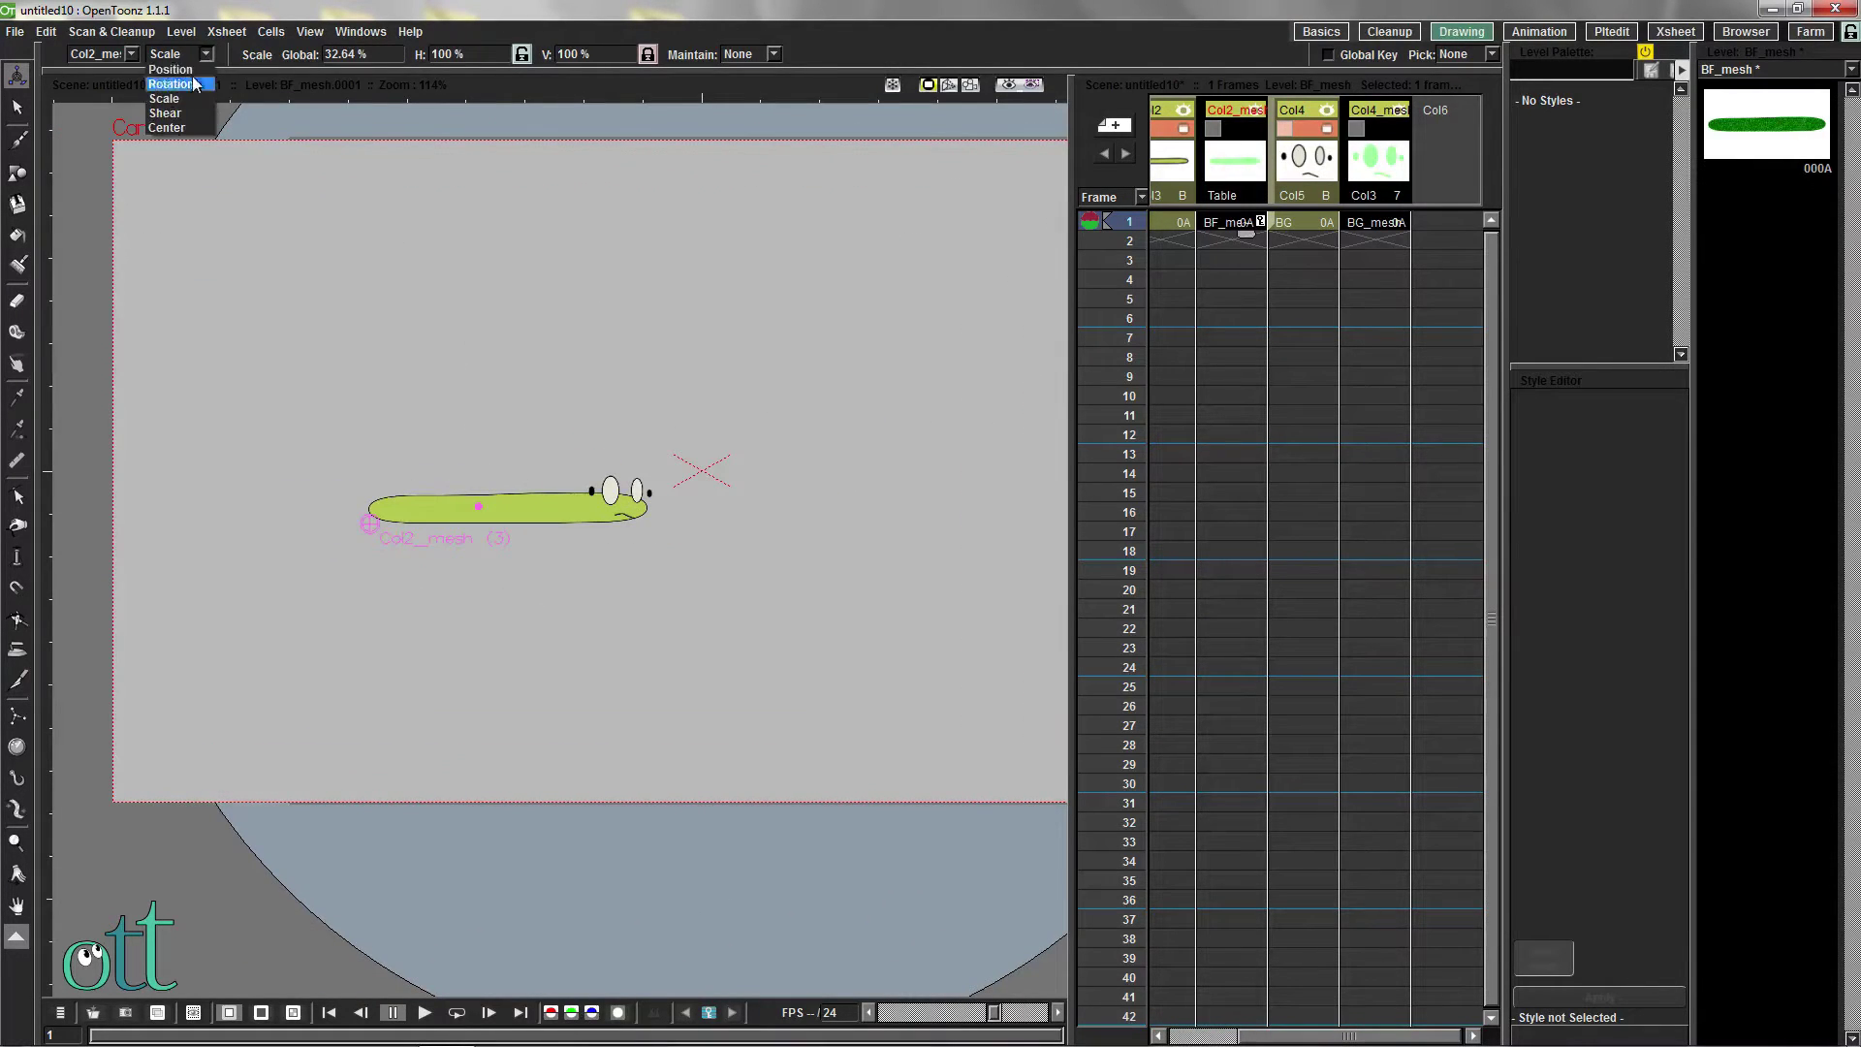
{"action": "left_click", "coordinate": [170, 72]}
{"action": "left_click_drag", "start_coordinate": [559, 510], "coordinate": [347, 519]}
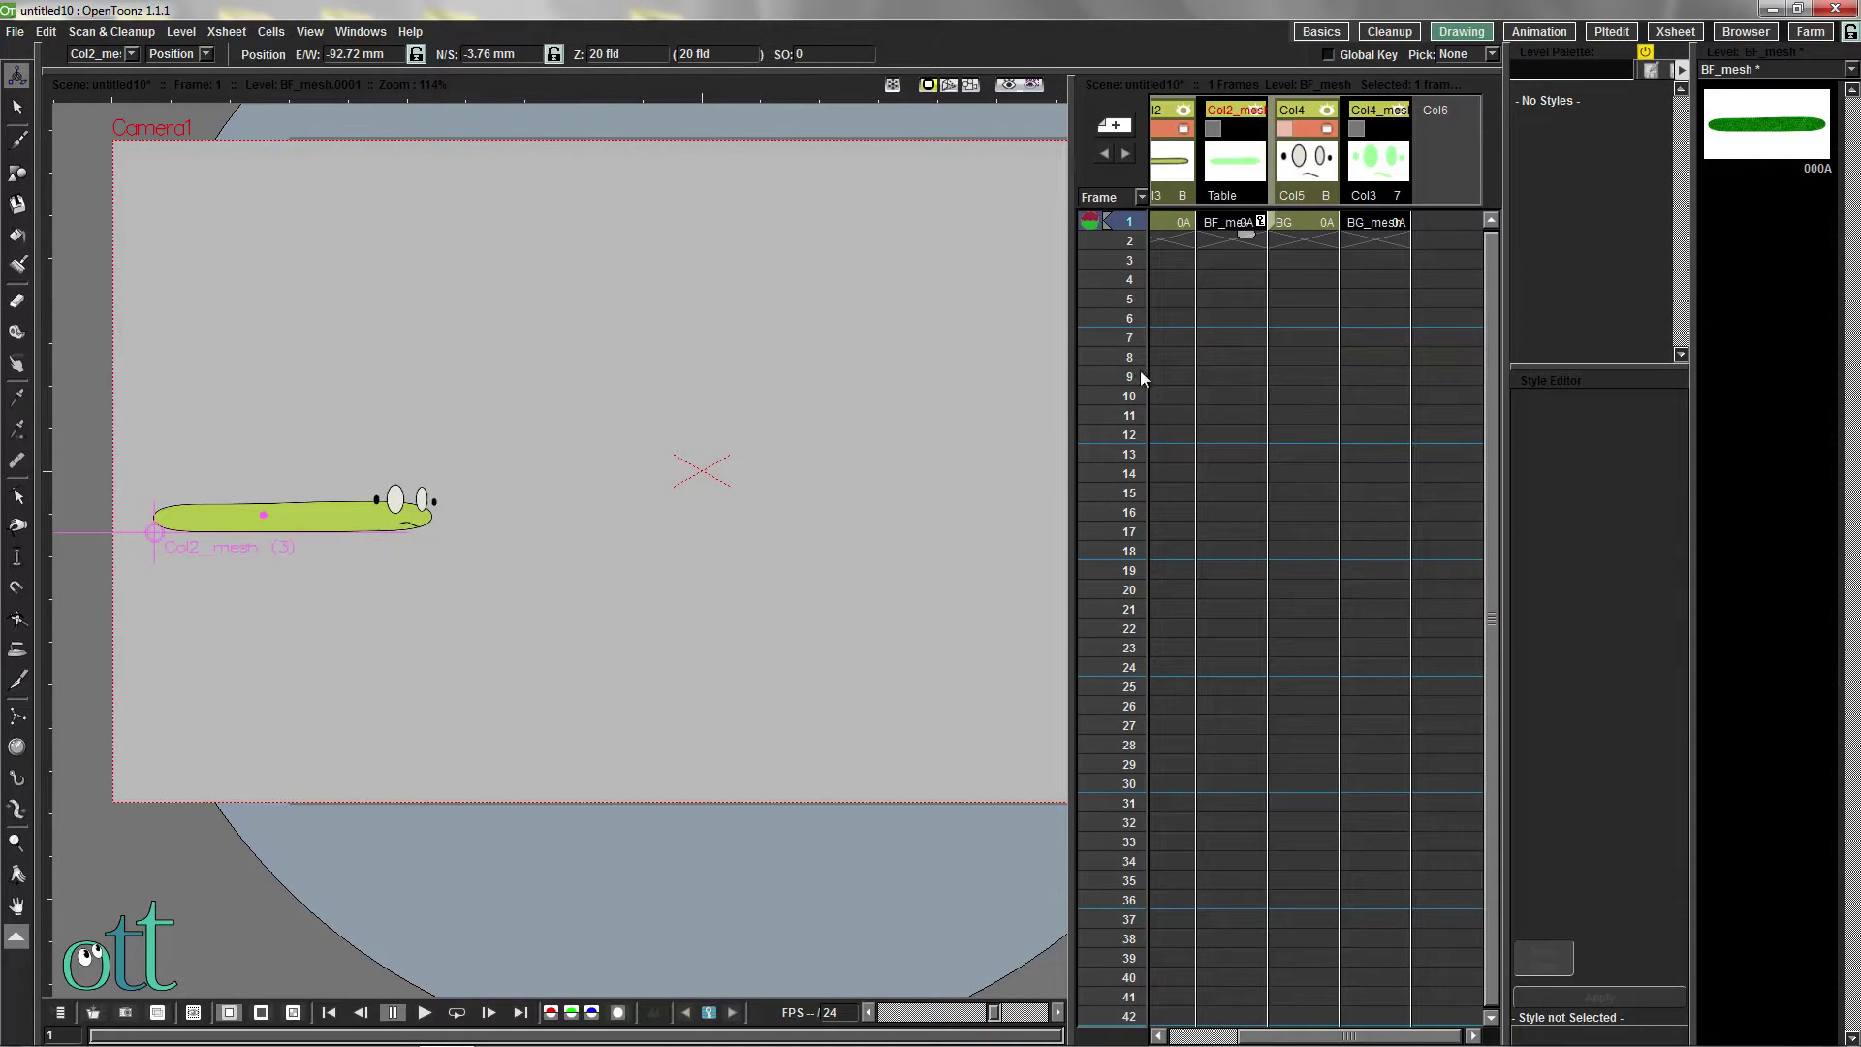
In the Plastic tool's Animate mode, move BG_mesh's Vertex 1 under the small eye inward to about -5.22 mm distance and -4.69° angle
{"action": "left_click", "coordinate": [1380, 225]}
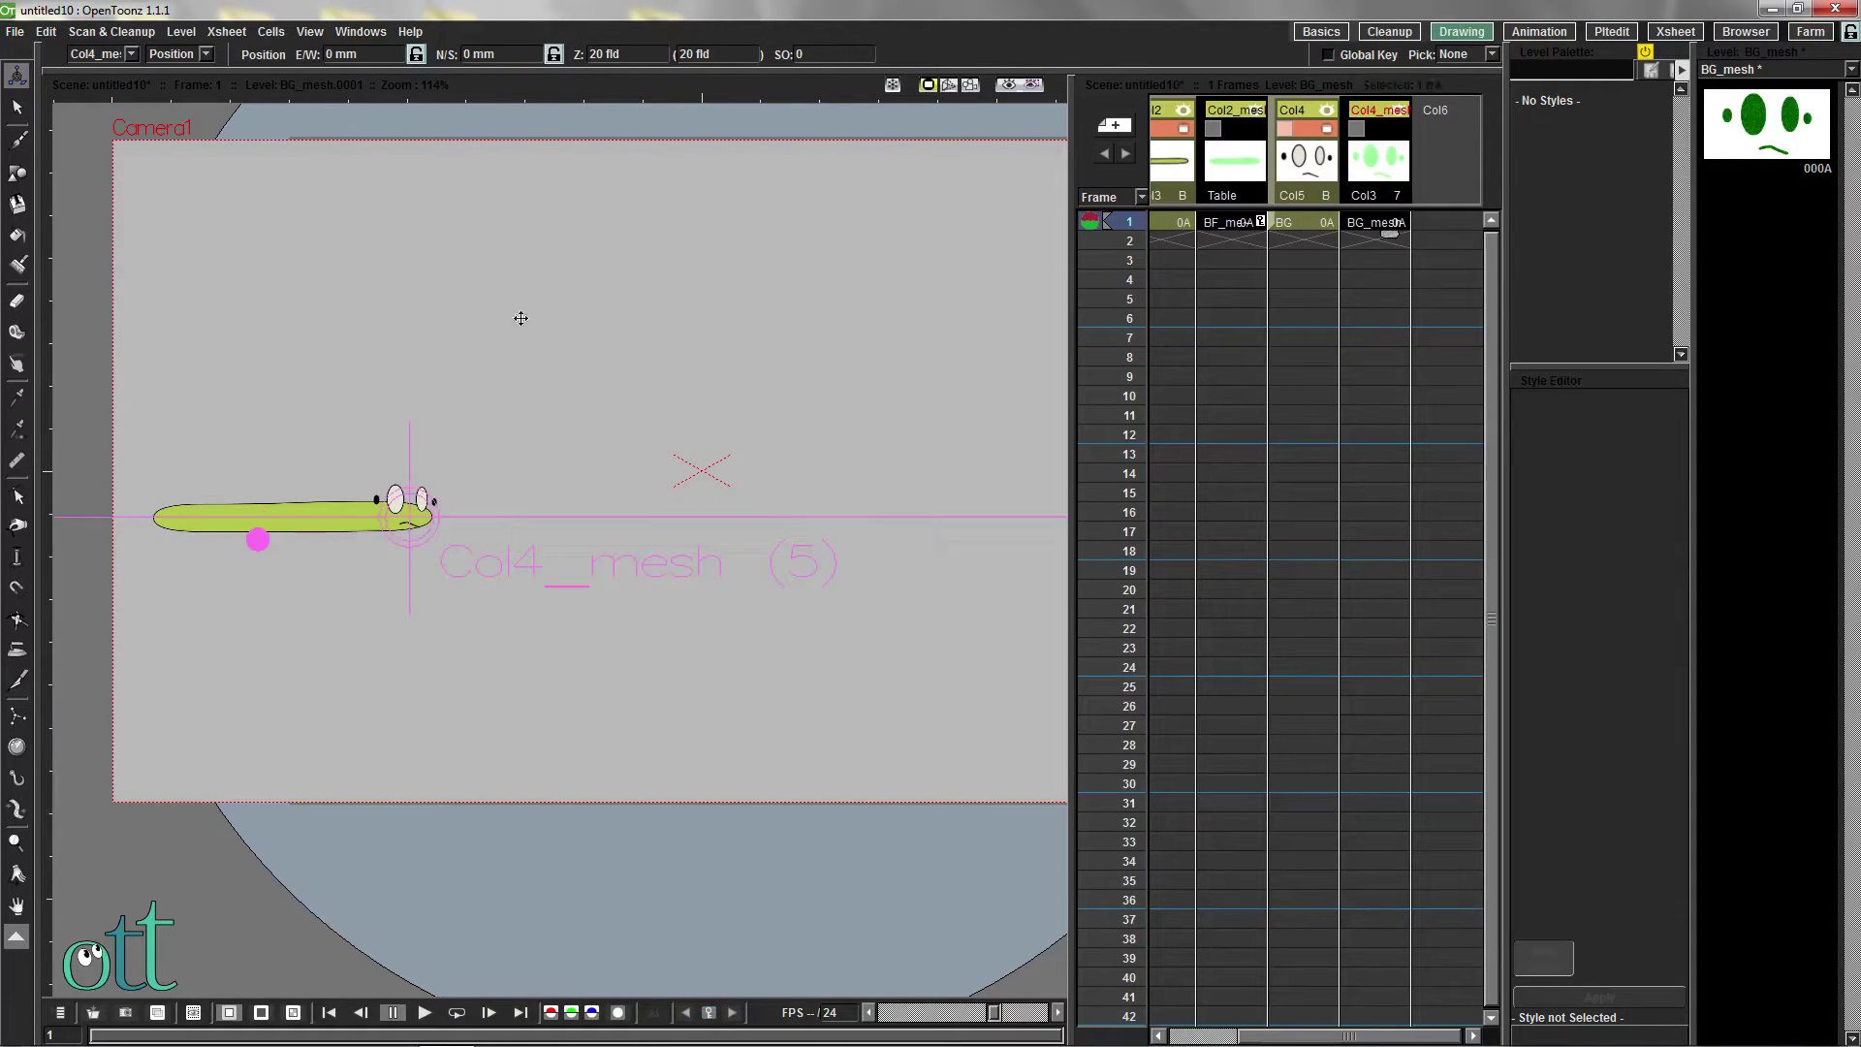
{"action": "left_click", "coordinate": [17, 809]}
{"action": "scroll", "coordinate": [394, 531], "scroll_direction": "up", "scroll_amount": 5}
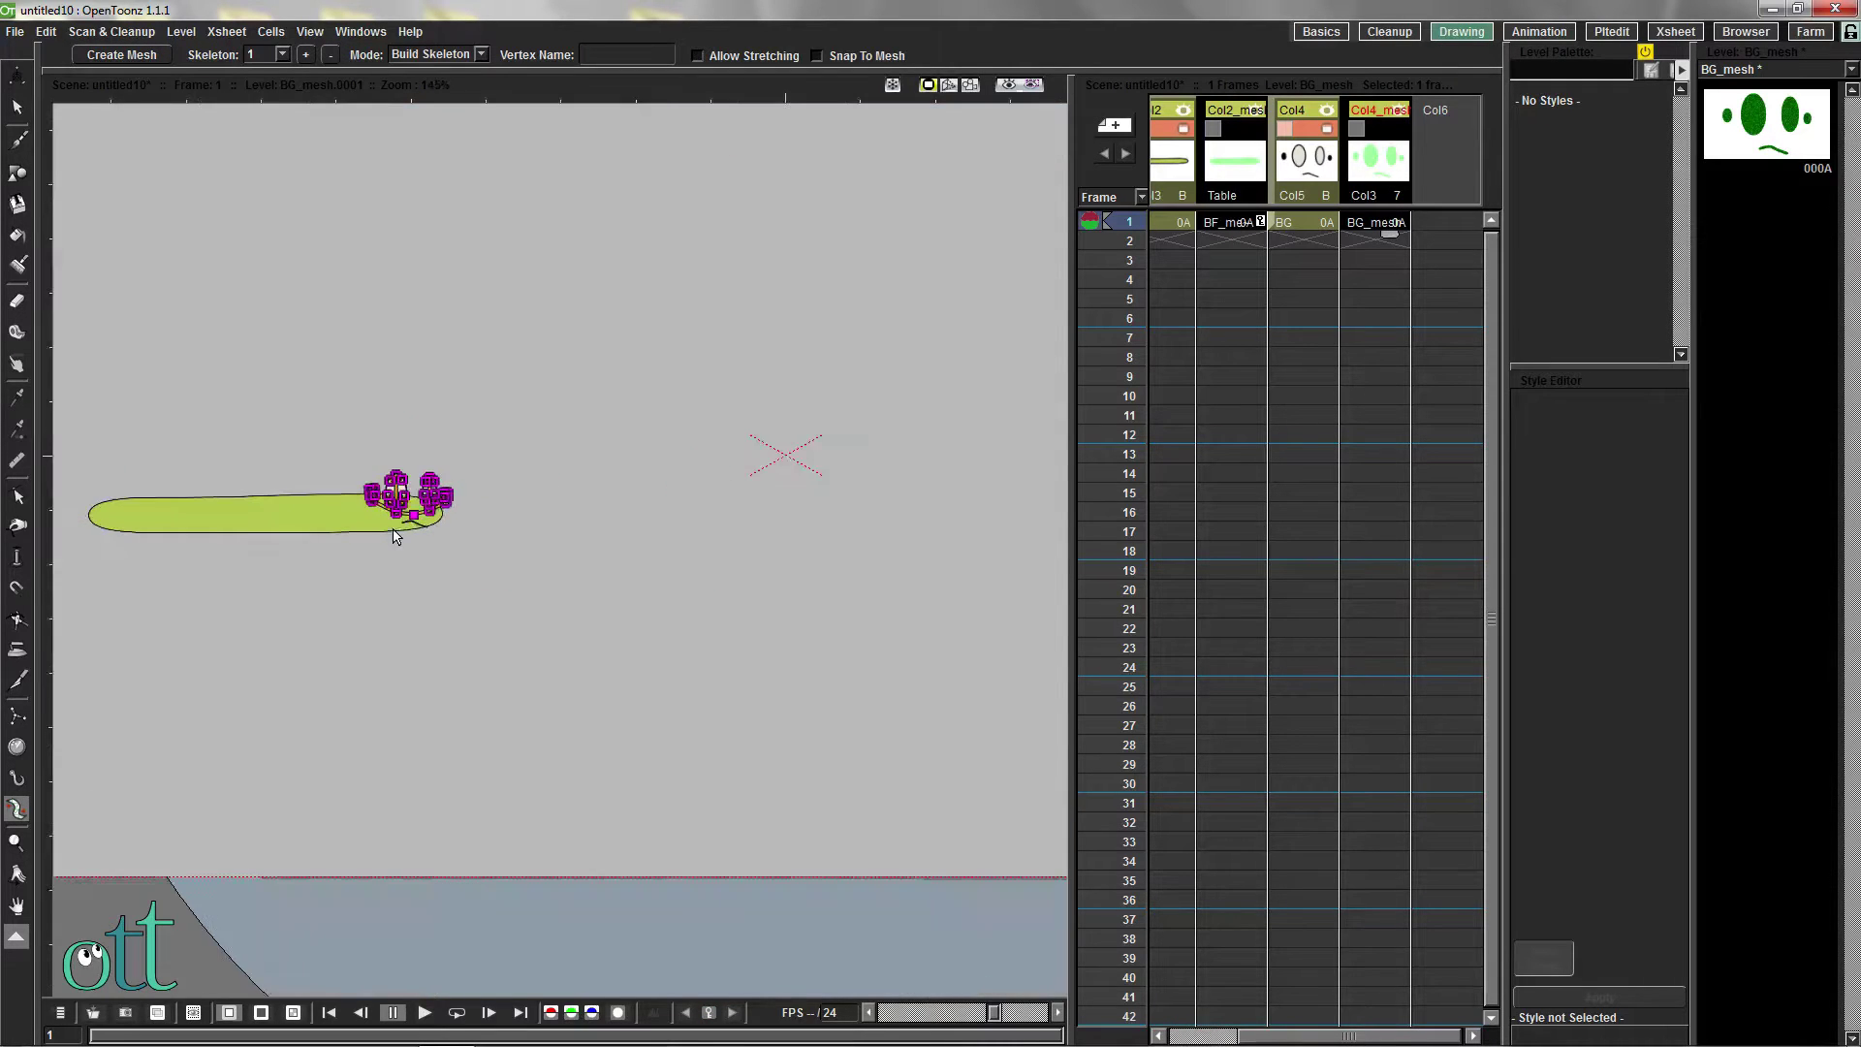
{"action": "scroll", "coordinate": [384, 525], "scroll_direction": "up", "scroll_amount": 4}
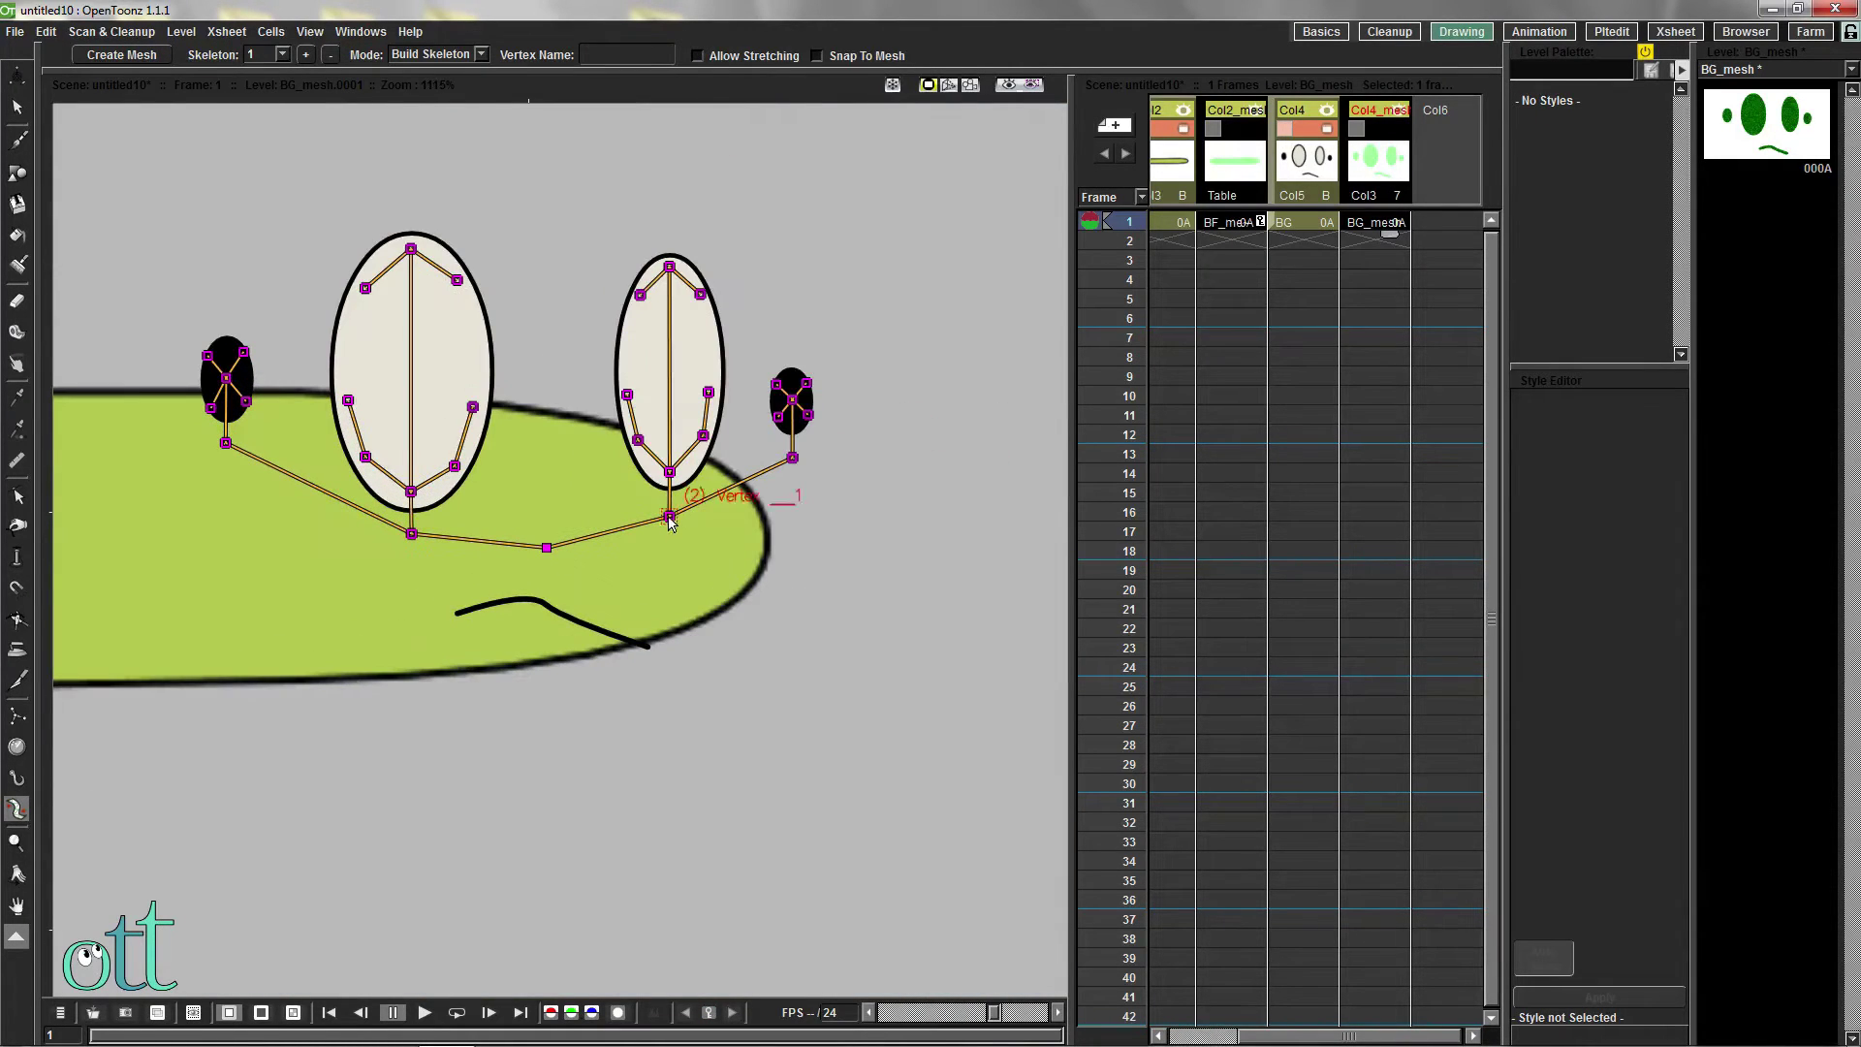
{"action": "left_click", "coordinate": [662, 517]}
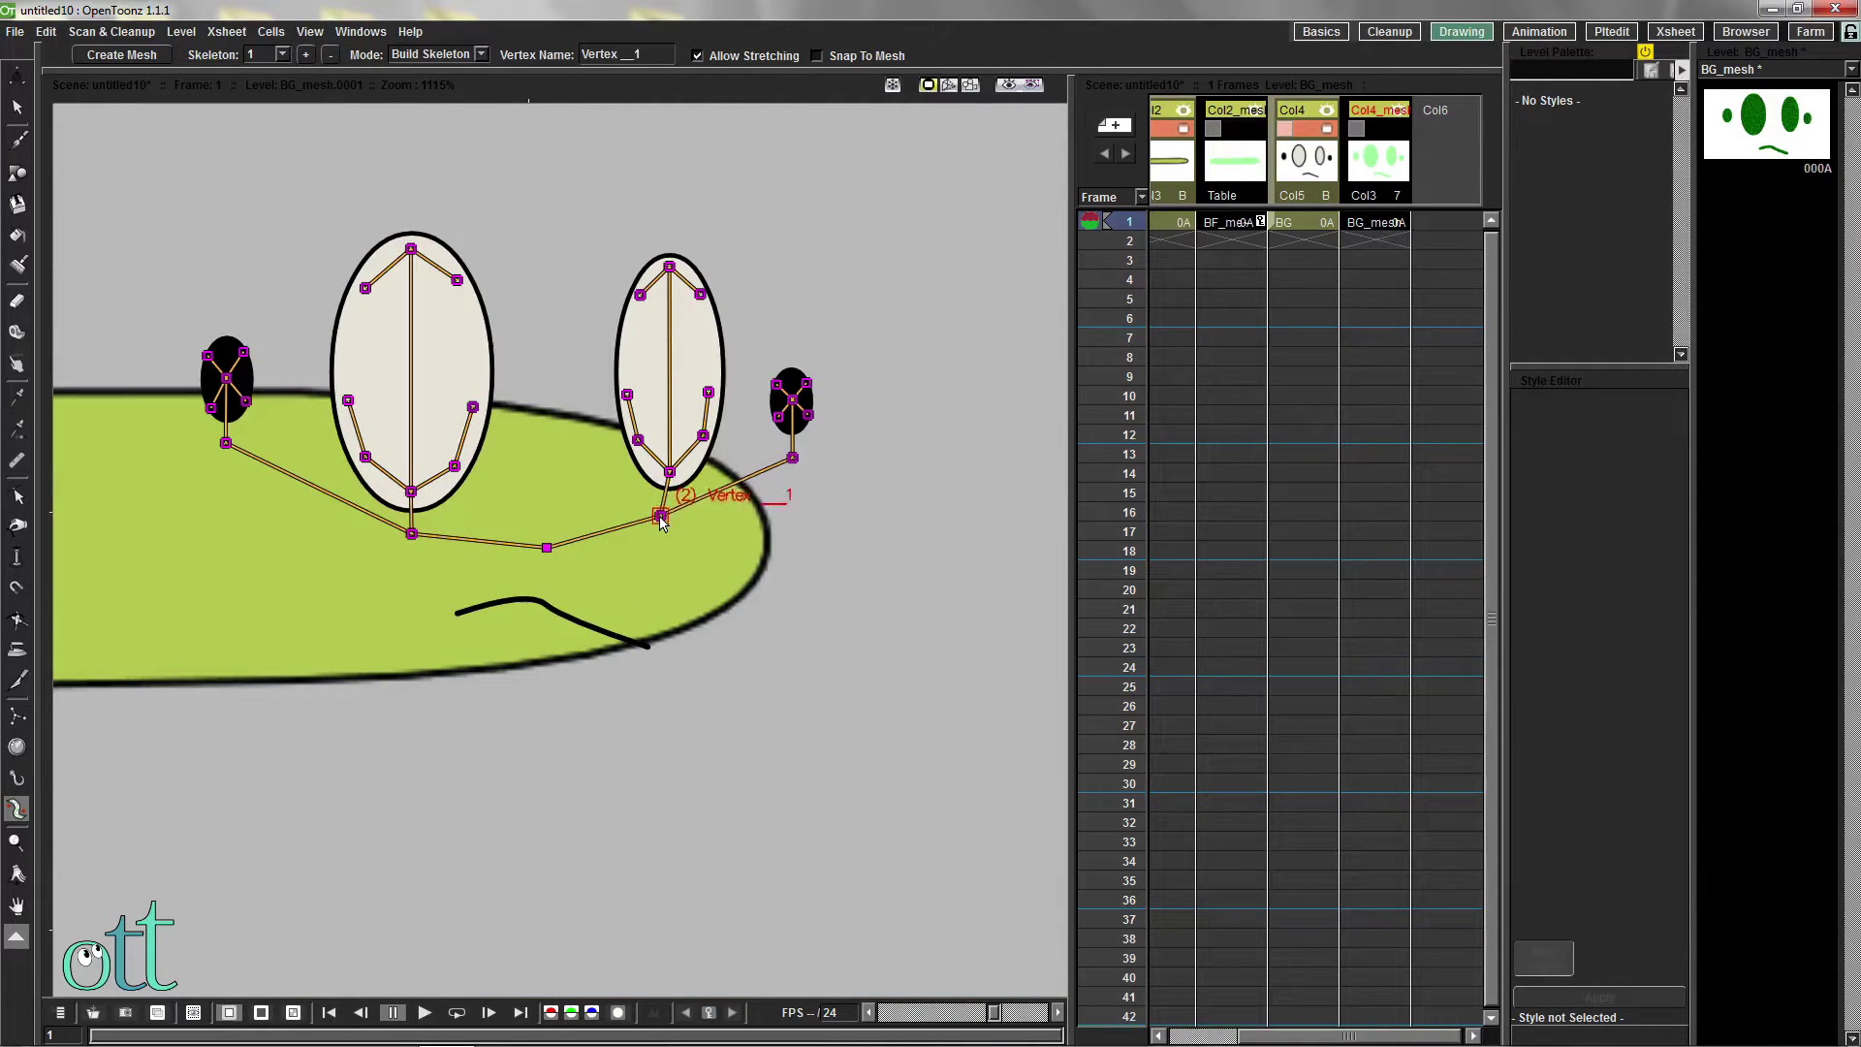
{"action": "left_click", "coordinate": [482, 55]}
{"action": "left_click", "coordinate": [469, 113]}
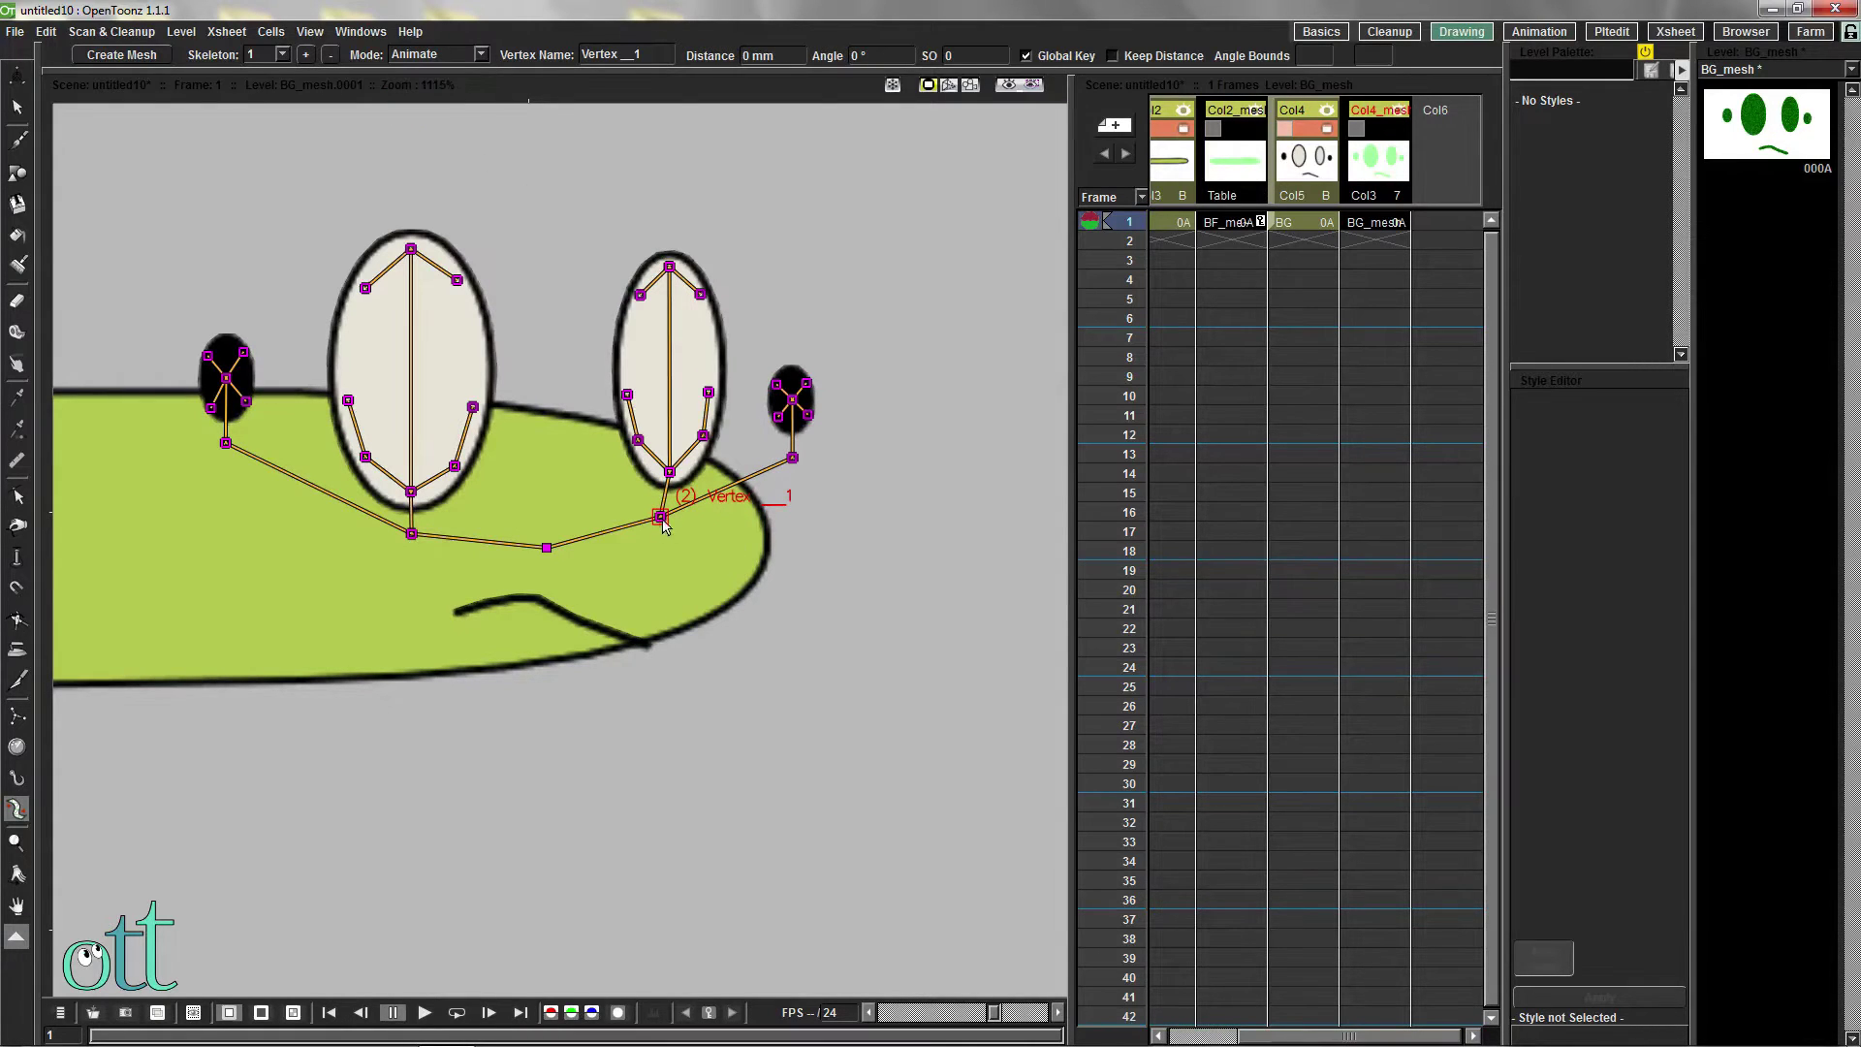
{"action": "left_click_drag", "start_coordinate": [662, 519], "coordinate": [696, 560]}
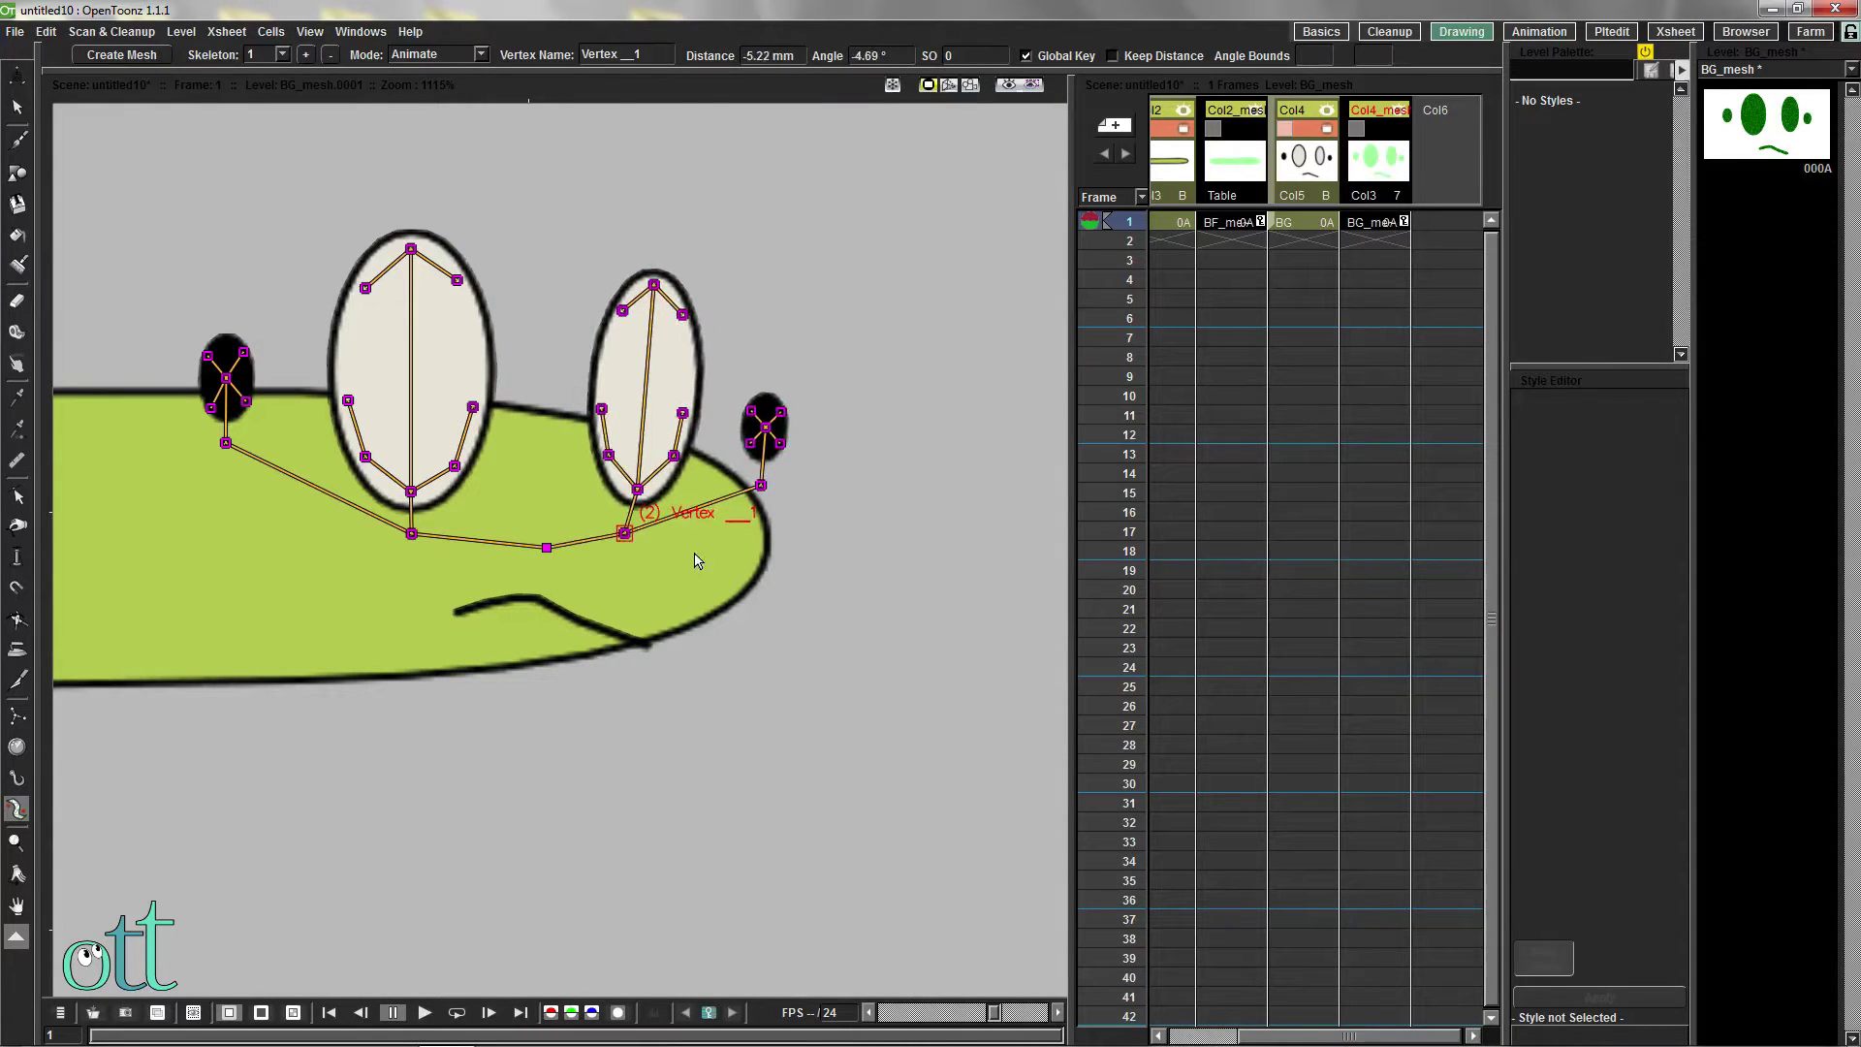
Place the small eye's pupil upright inside its white, with its base Vertex 2 at about -7.39 mm distance and 40.15° angle
{"action": "left_click_drag", "start_coordinate": [761, 485], "coordinate": [689, 390]}
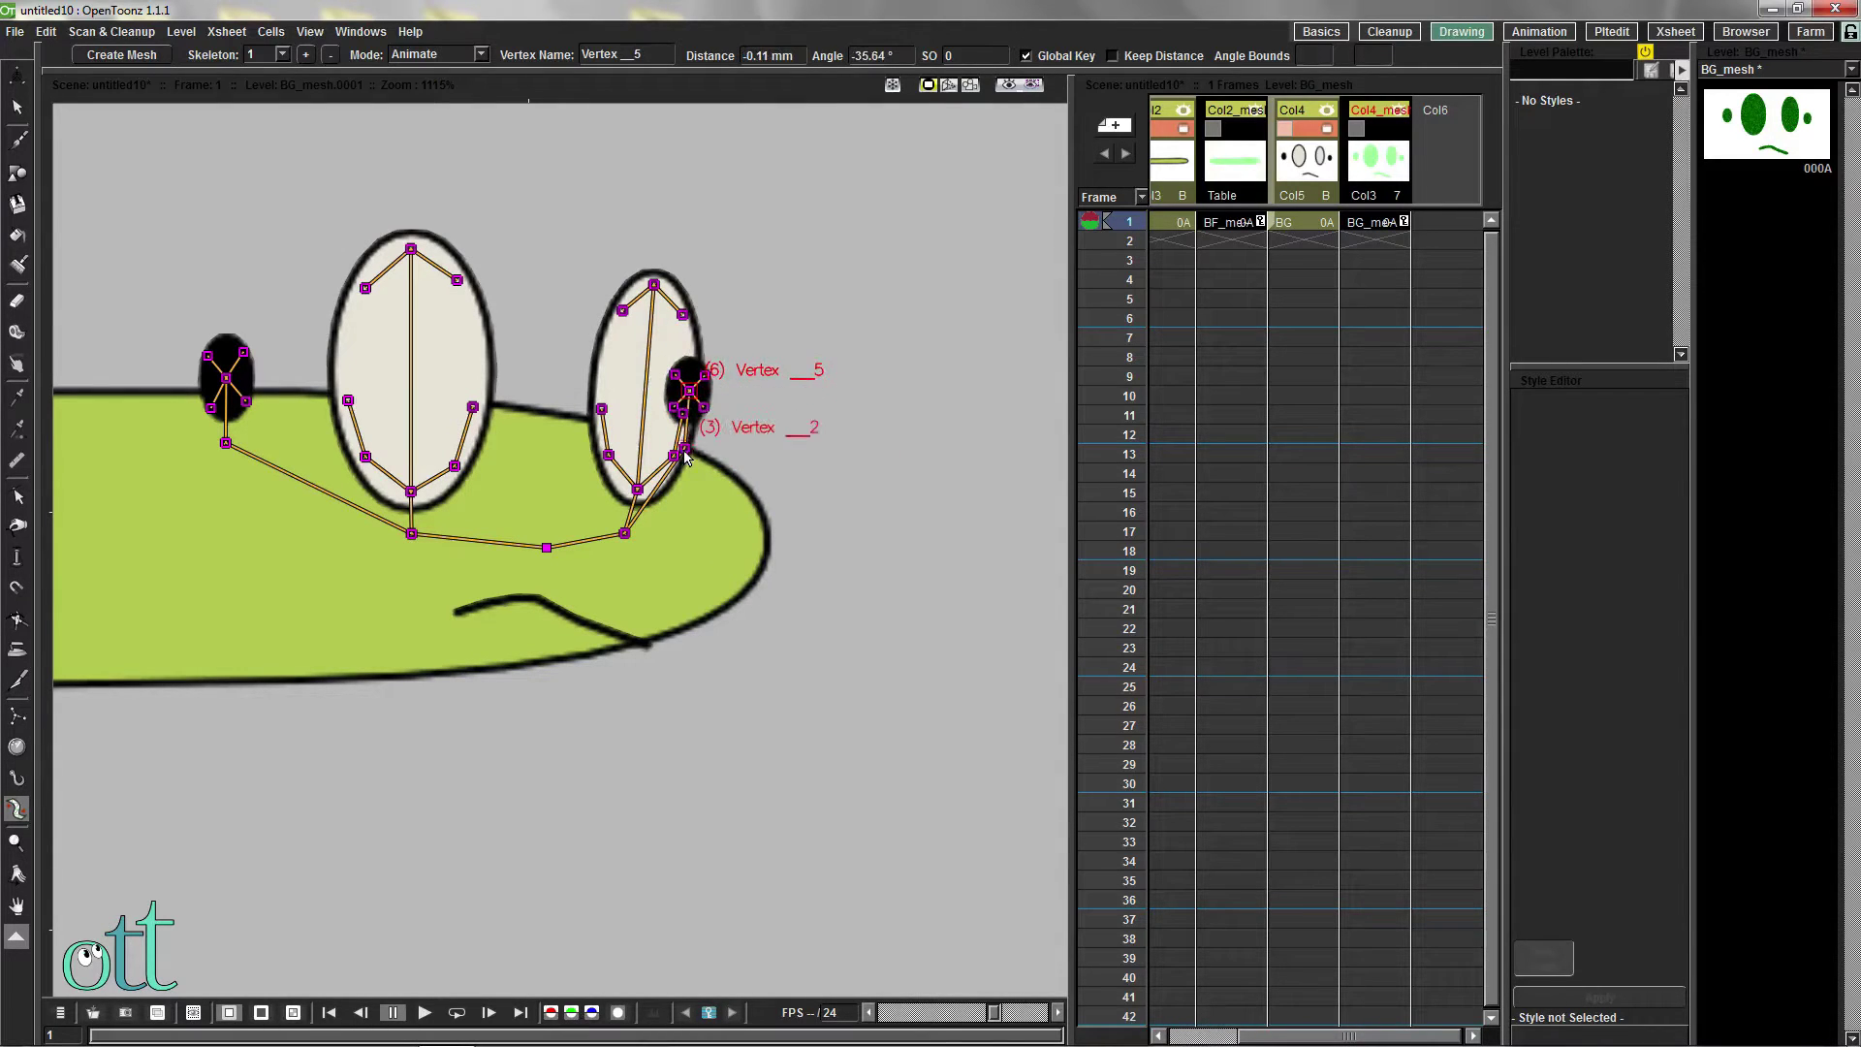
{"action": "left_click_drag", "start_coordinate": [686, 453], "coordinate": [675, 455]}
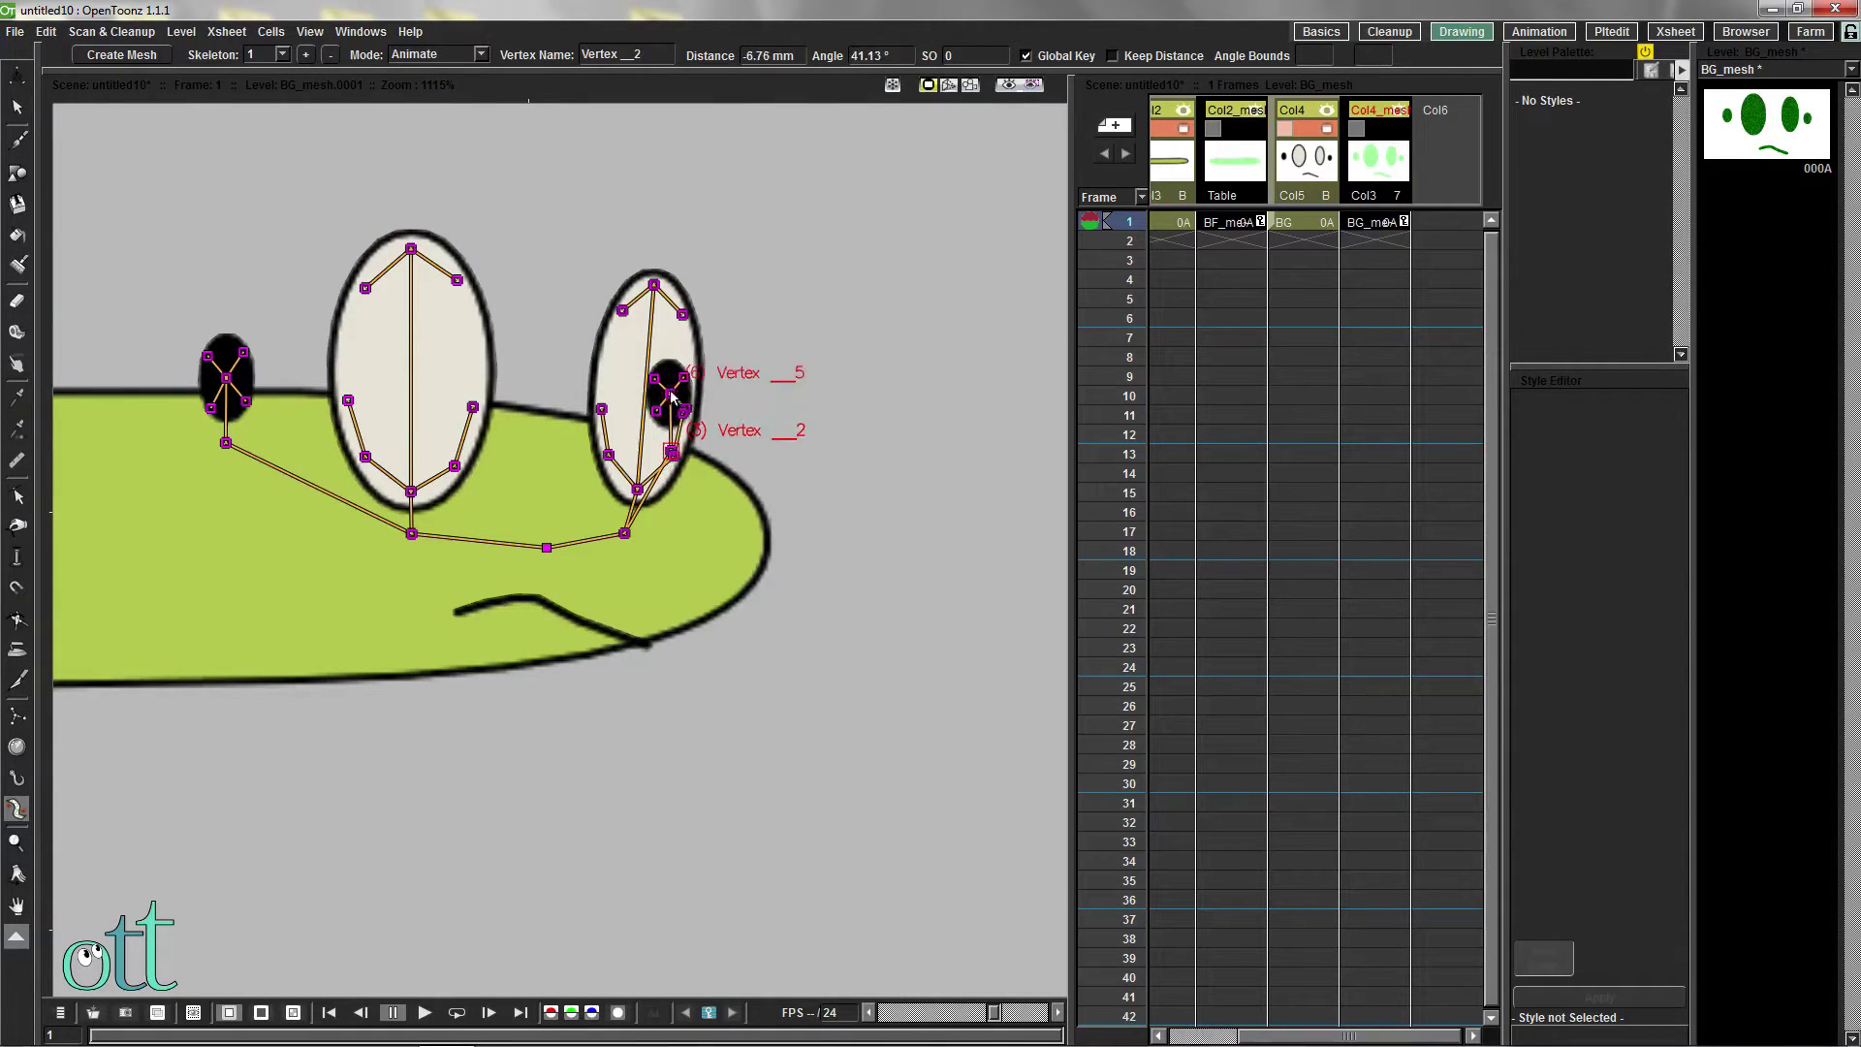
{"action": "left_click_drag", "start_coordinate": [685, 388], "coordinate": [672, 389]}
{"action": "left_click_drag", "start_coordinate": [676, 456], "coordinate": [729, 538]}
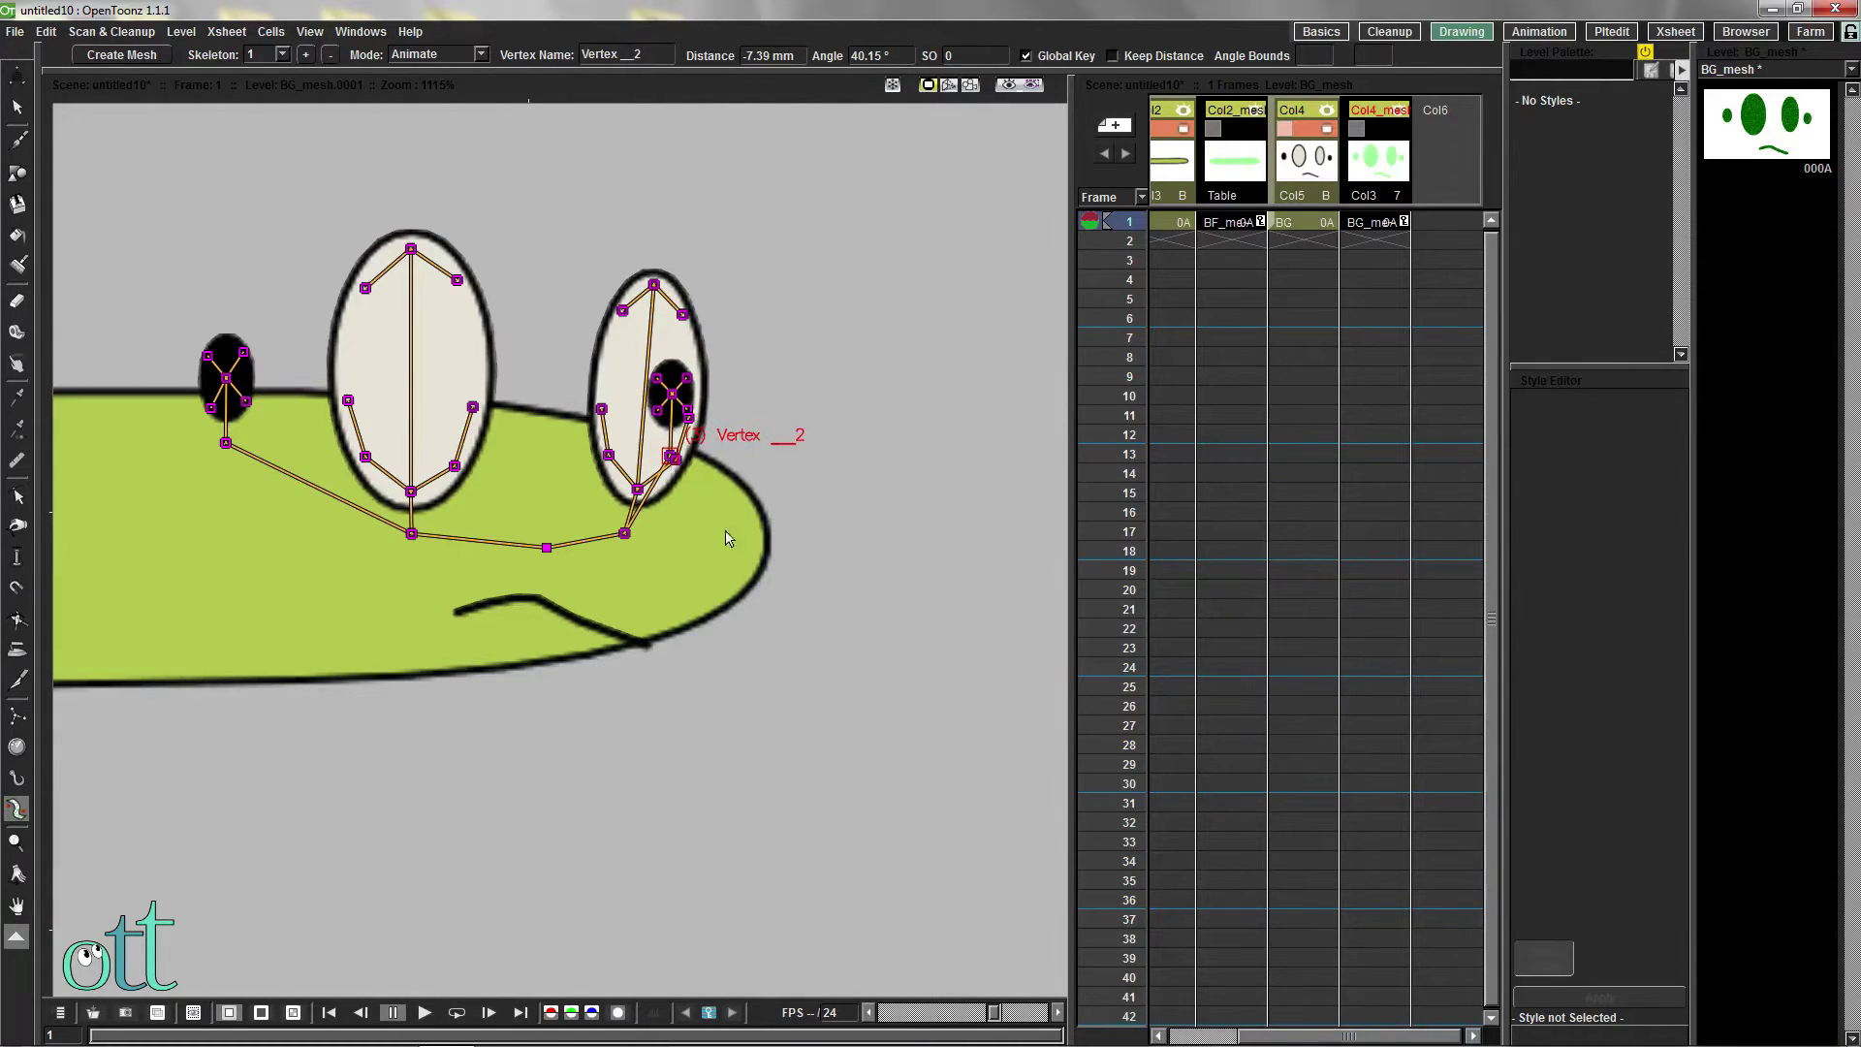
Move the large eye against the small one, keeping its pupil outside, and set the stacking order of its overlapping side's vertices to 1
{"action": "left_click_drag", "start_coordinate": [412, 533], "coordinate": [545, 506]}
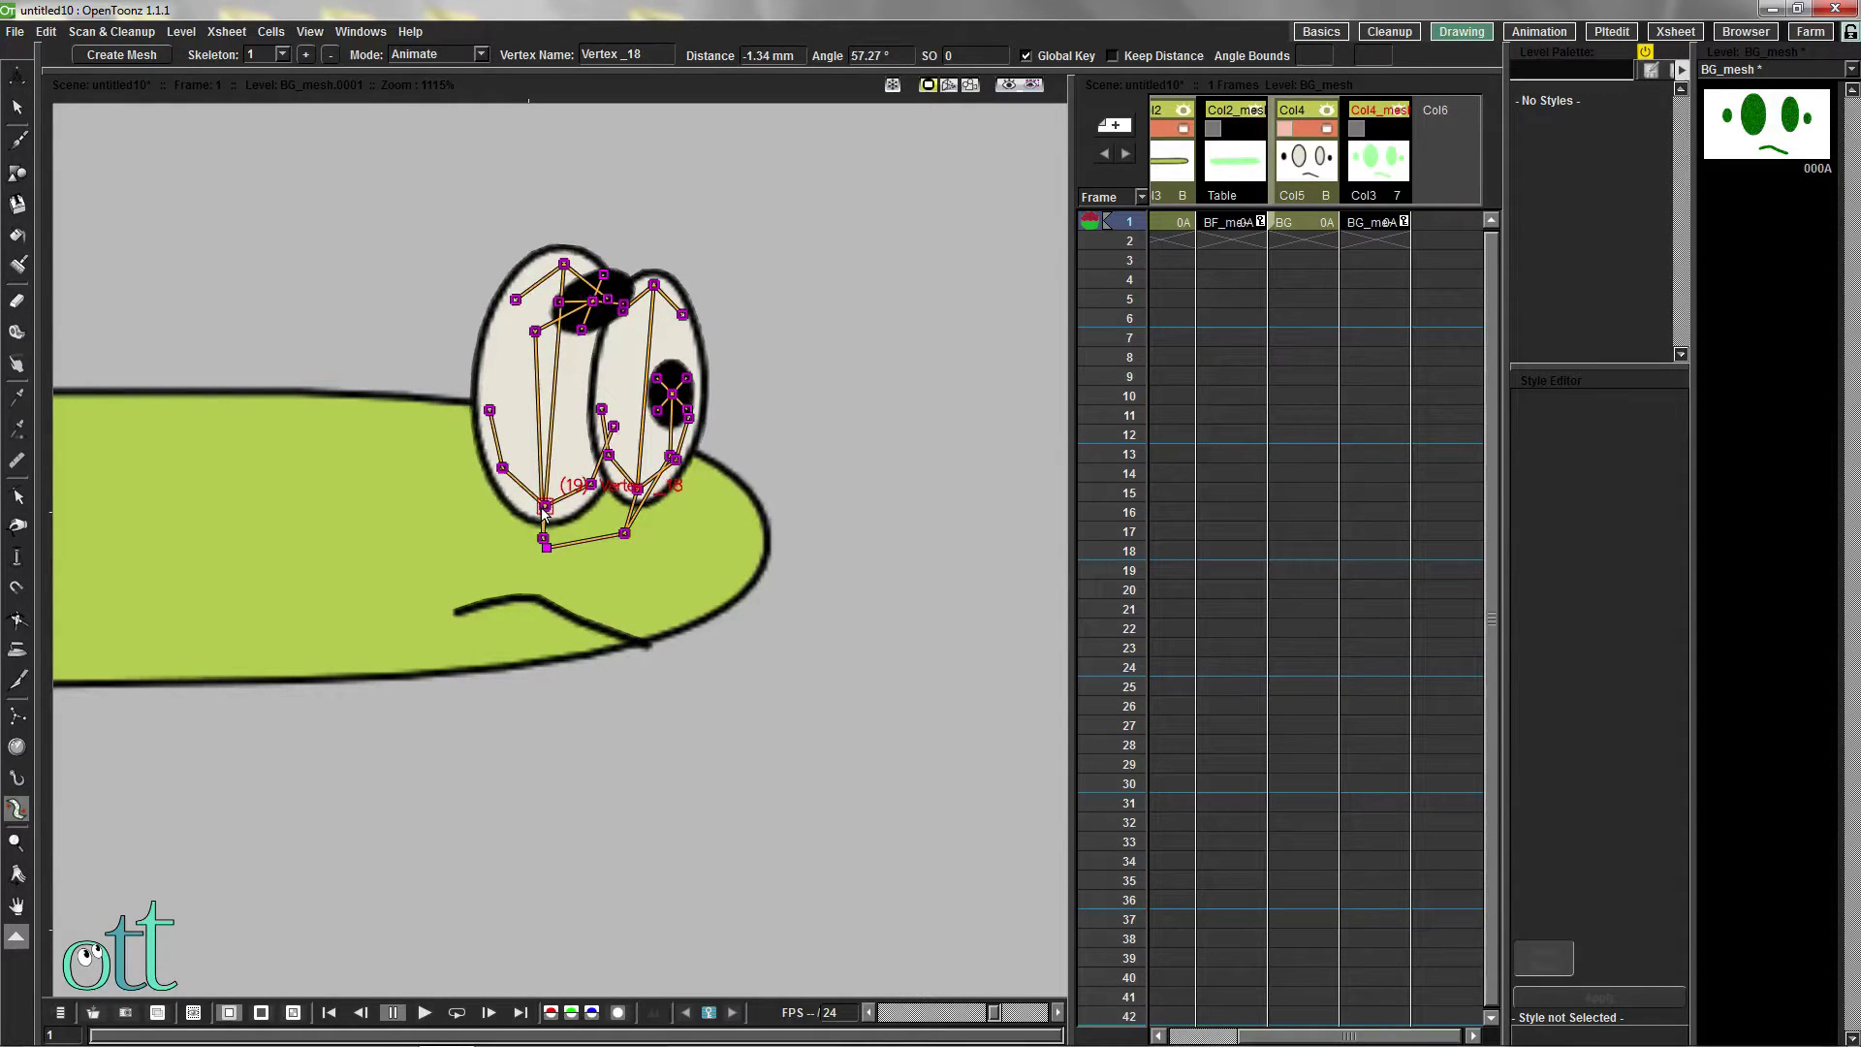
{"action": "left_click_drag", "start_coordinate": [535, 331], "coordinate": [396, 476]}
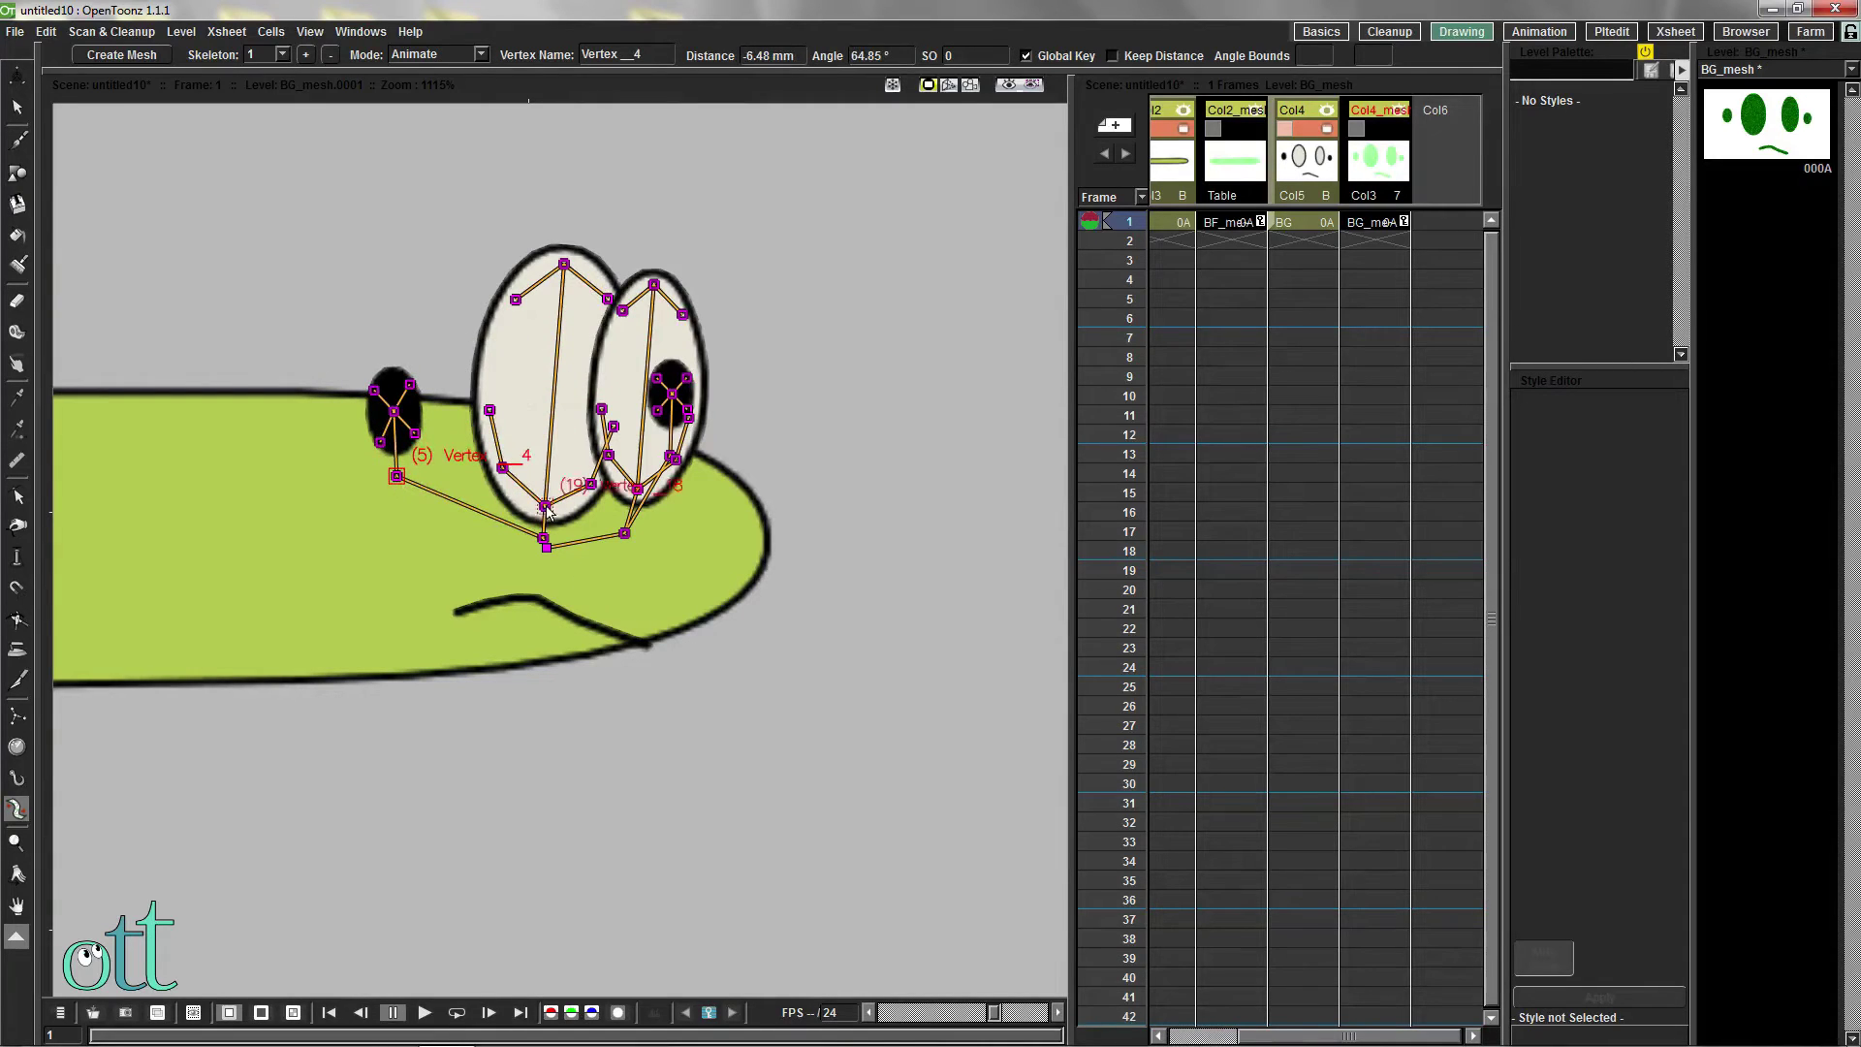
{"action": "left_click", "coordinate": [589, 483]}
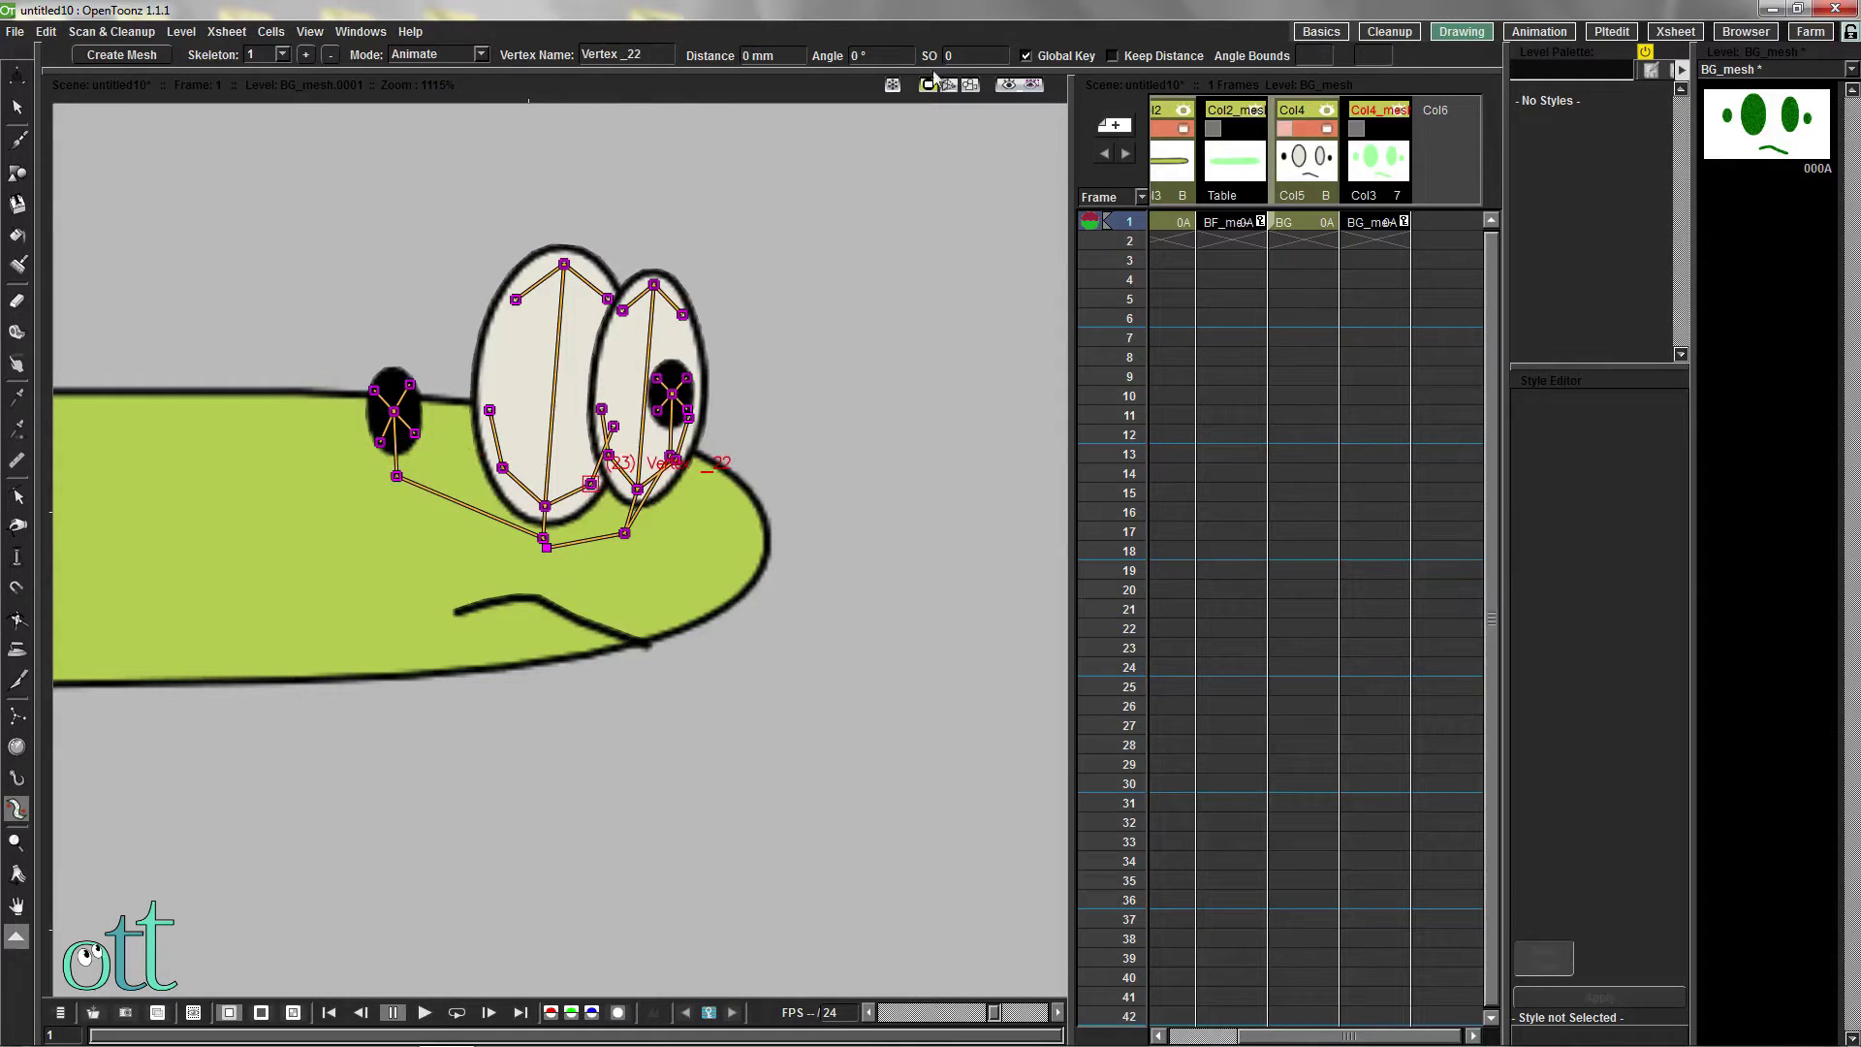
{"action": "left_click", "coordinate": [614, 425]}
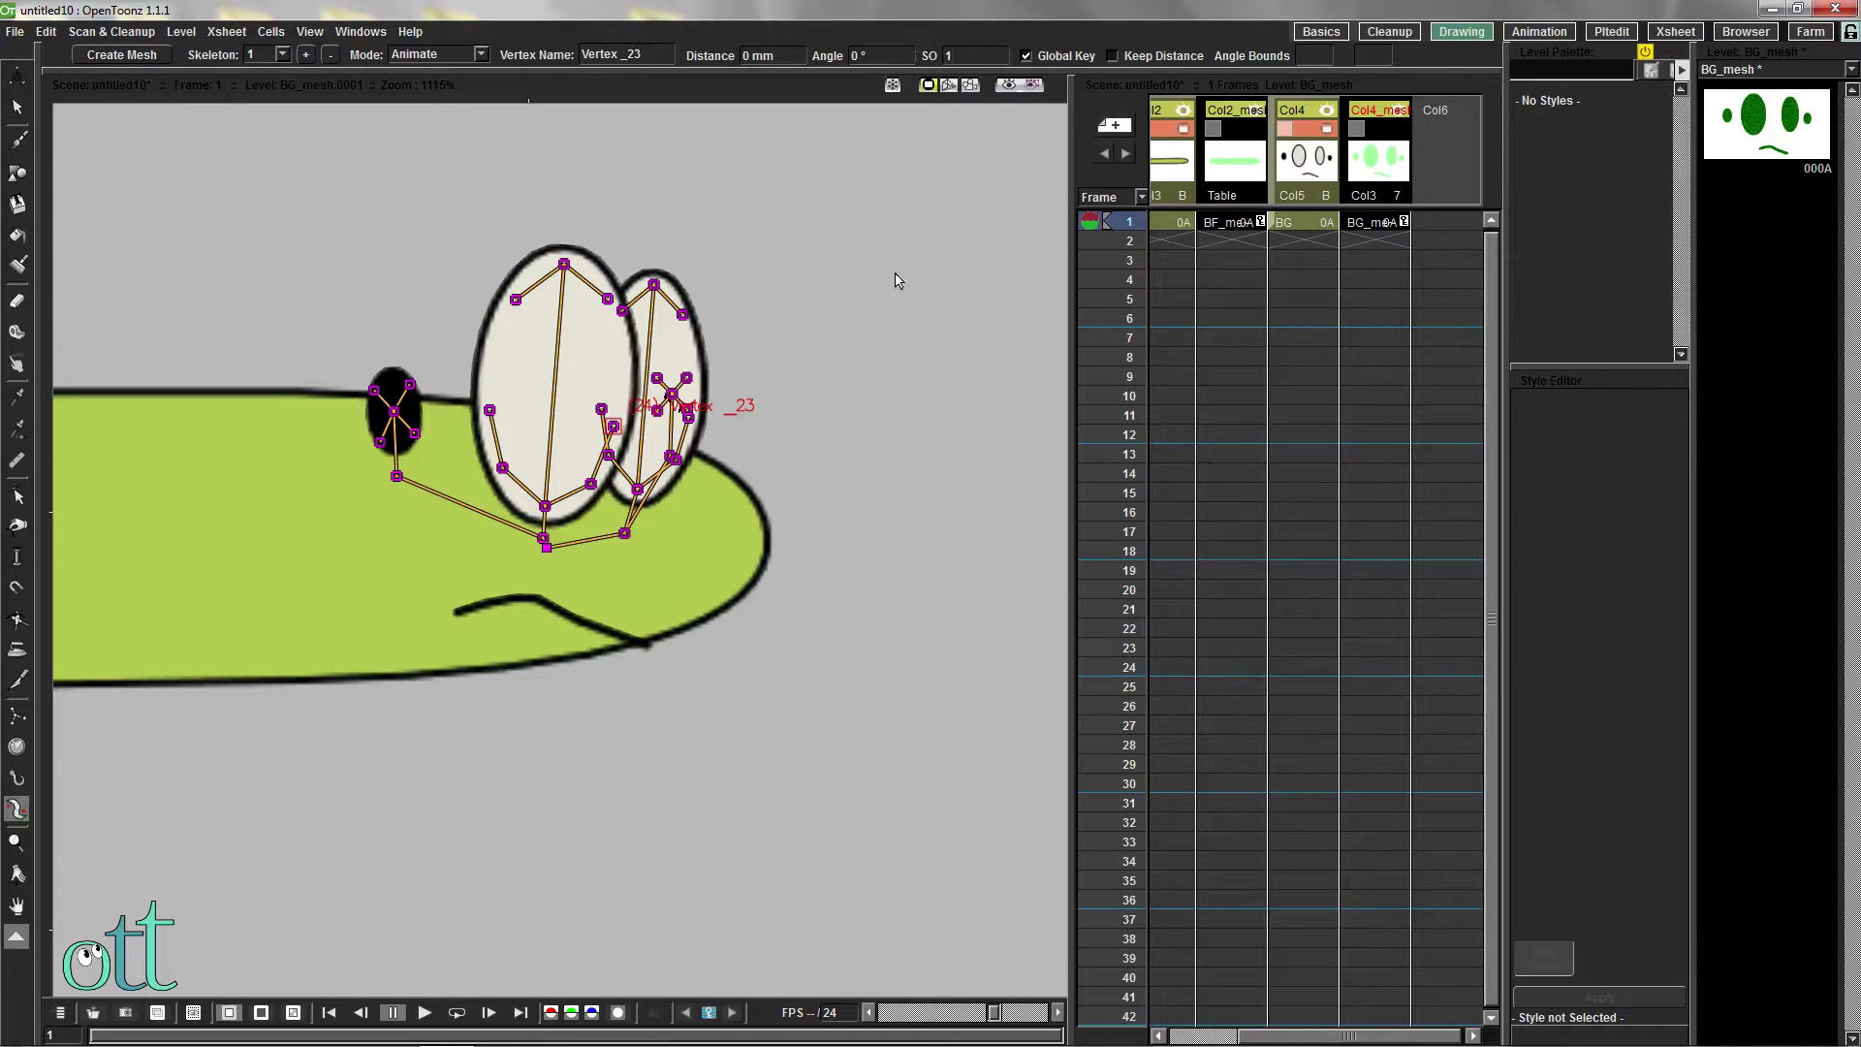
{"action": "left_click", "coordinate": [607, 299]}
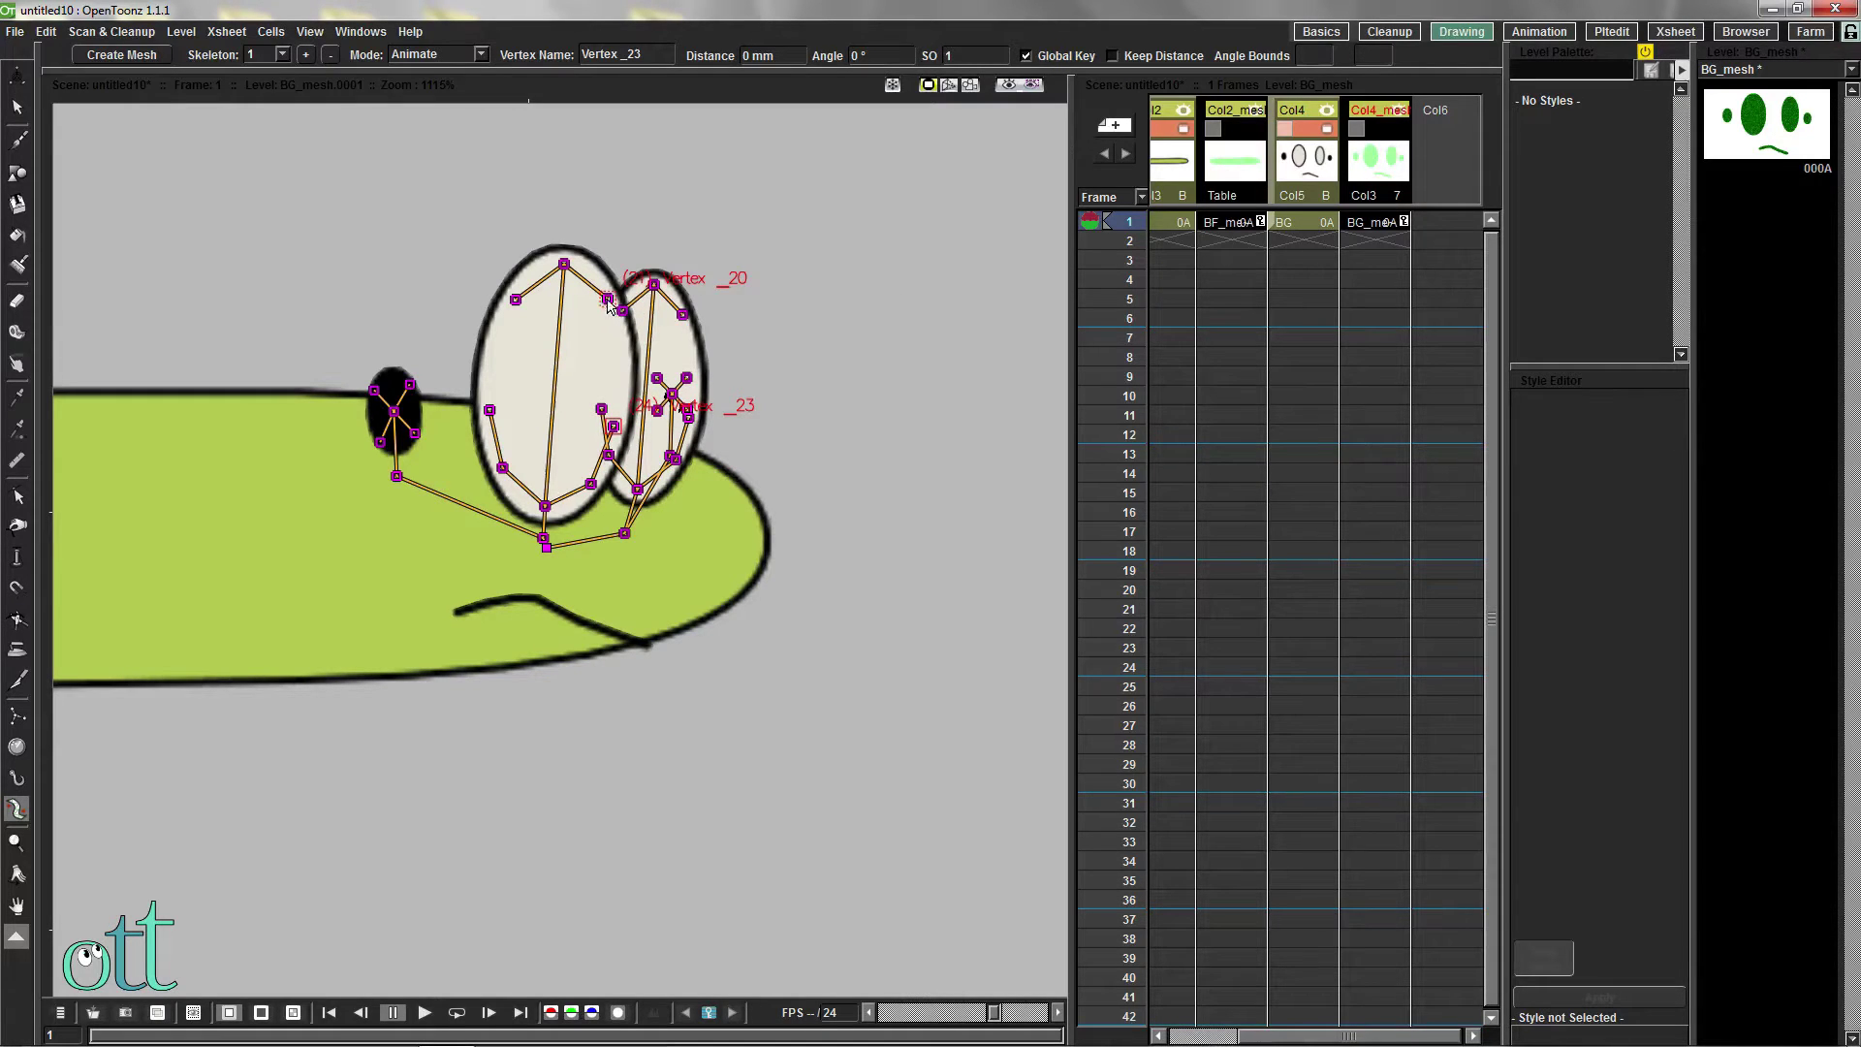
Raise the stacking order of the small eye's pupil, adjusting its centre vertex and the four vertices around it
{"action": "left_click", "coordinate": [673, 396]}
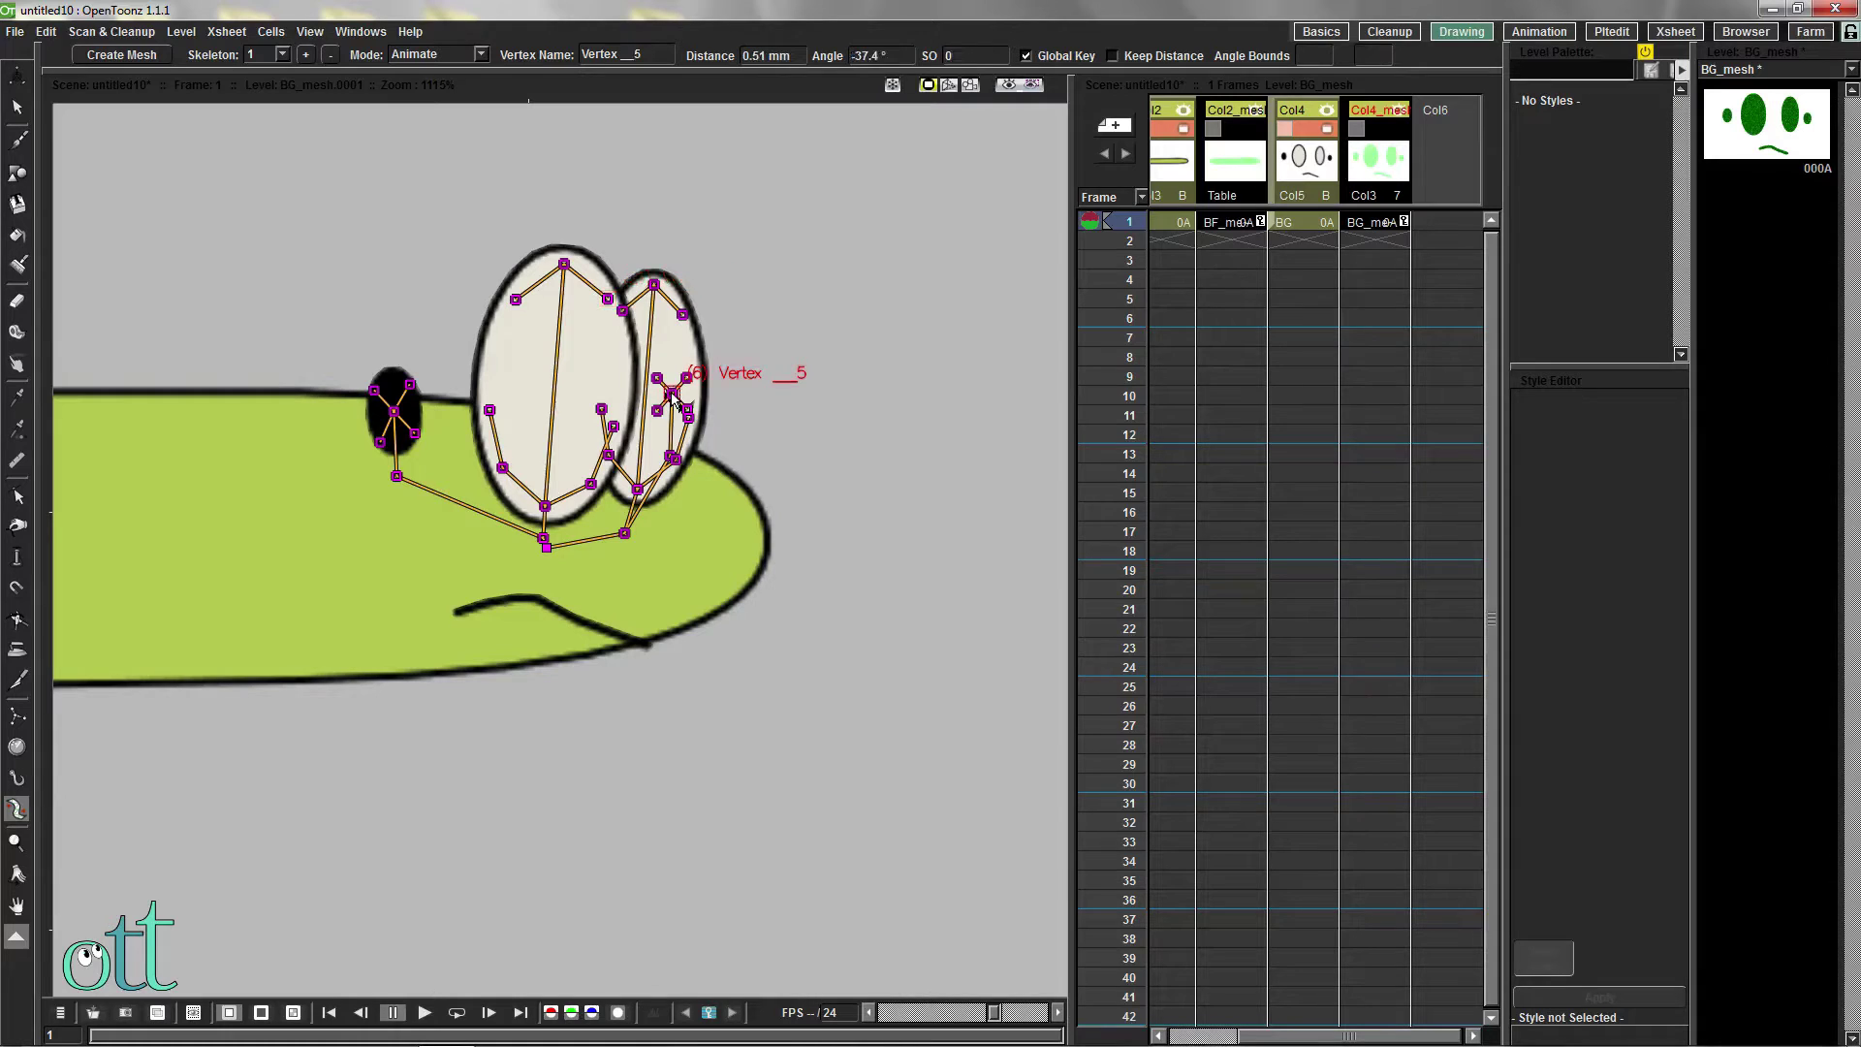
{"action": "left_click", "coordinate": [688, 377]}
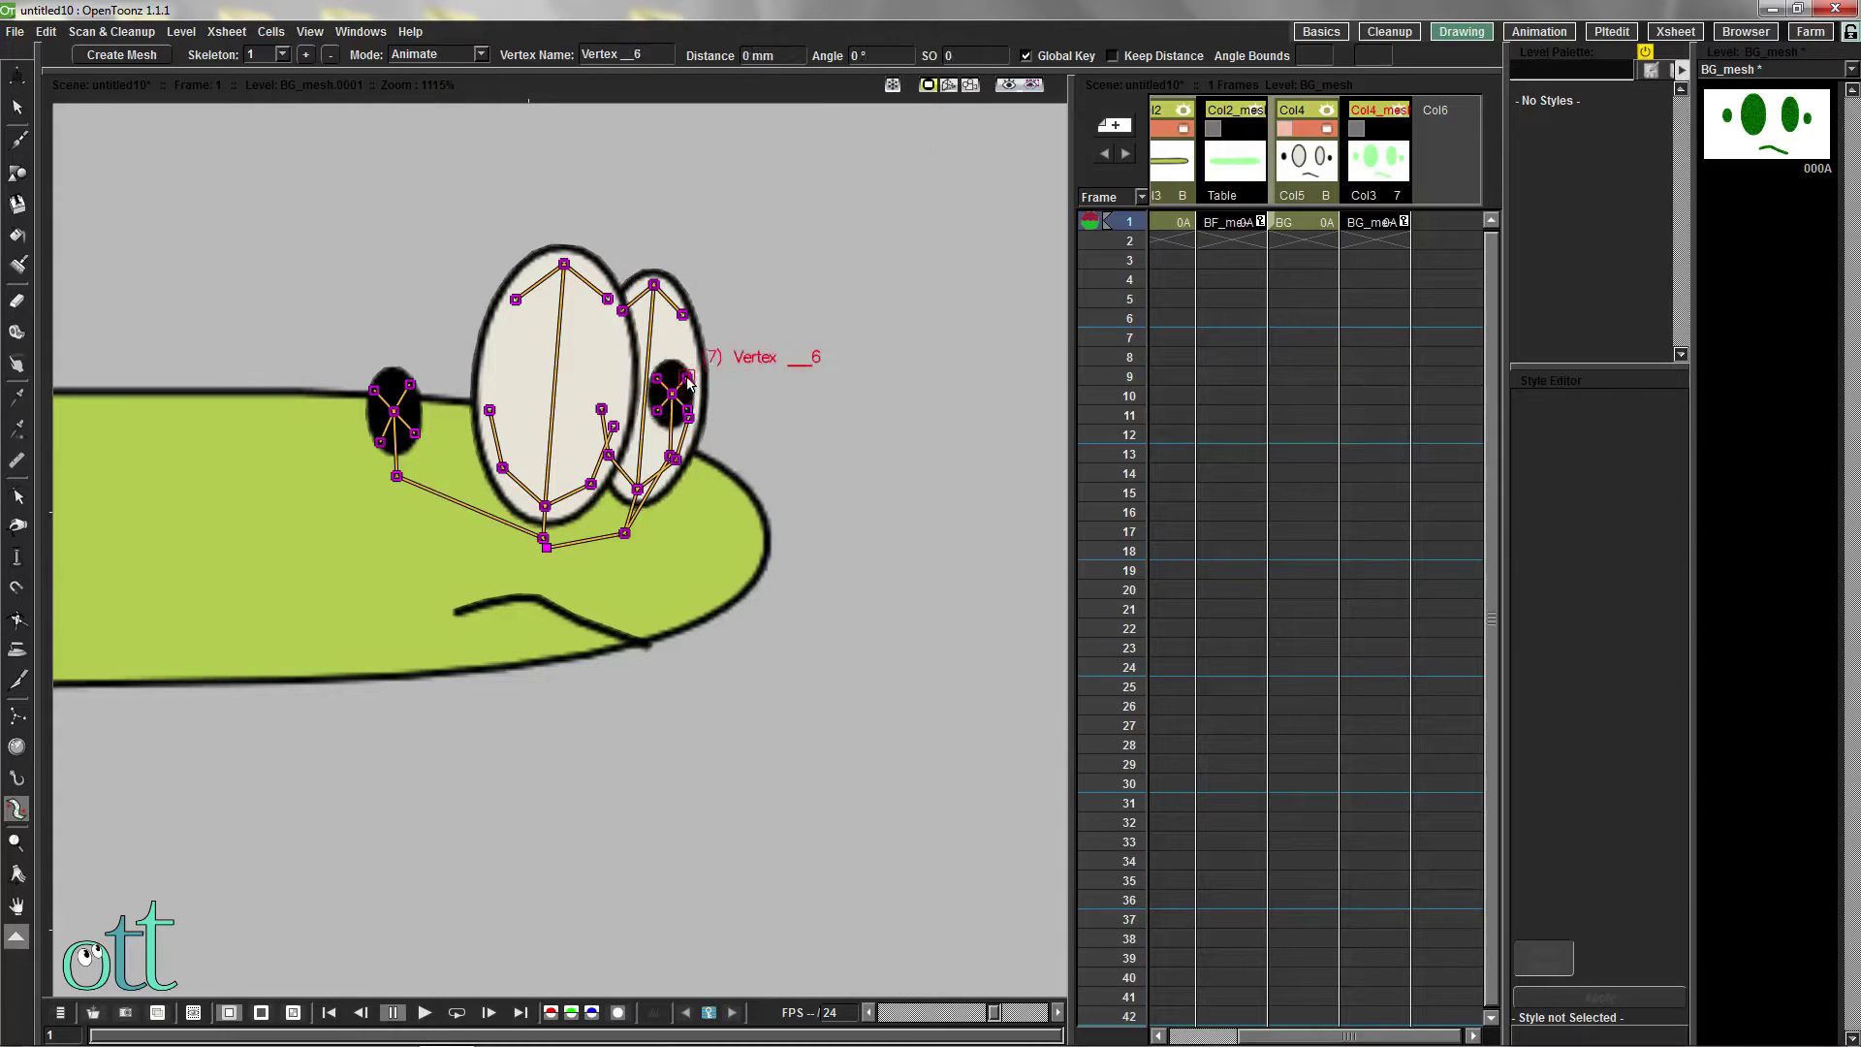
{"action": "left_click", "coordinate": [657, 377]}
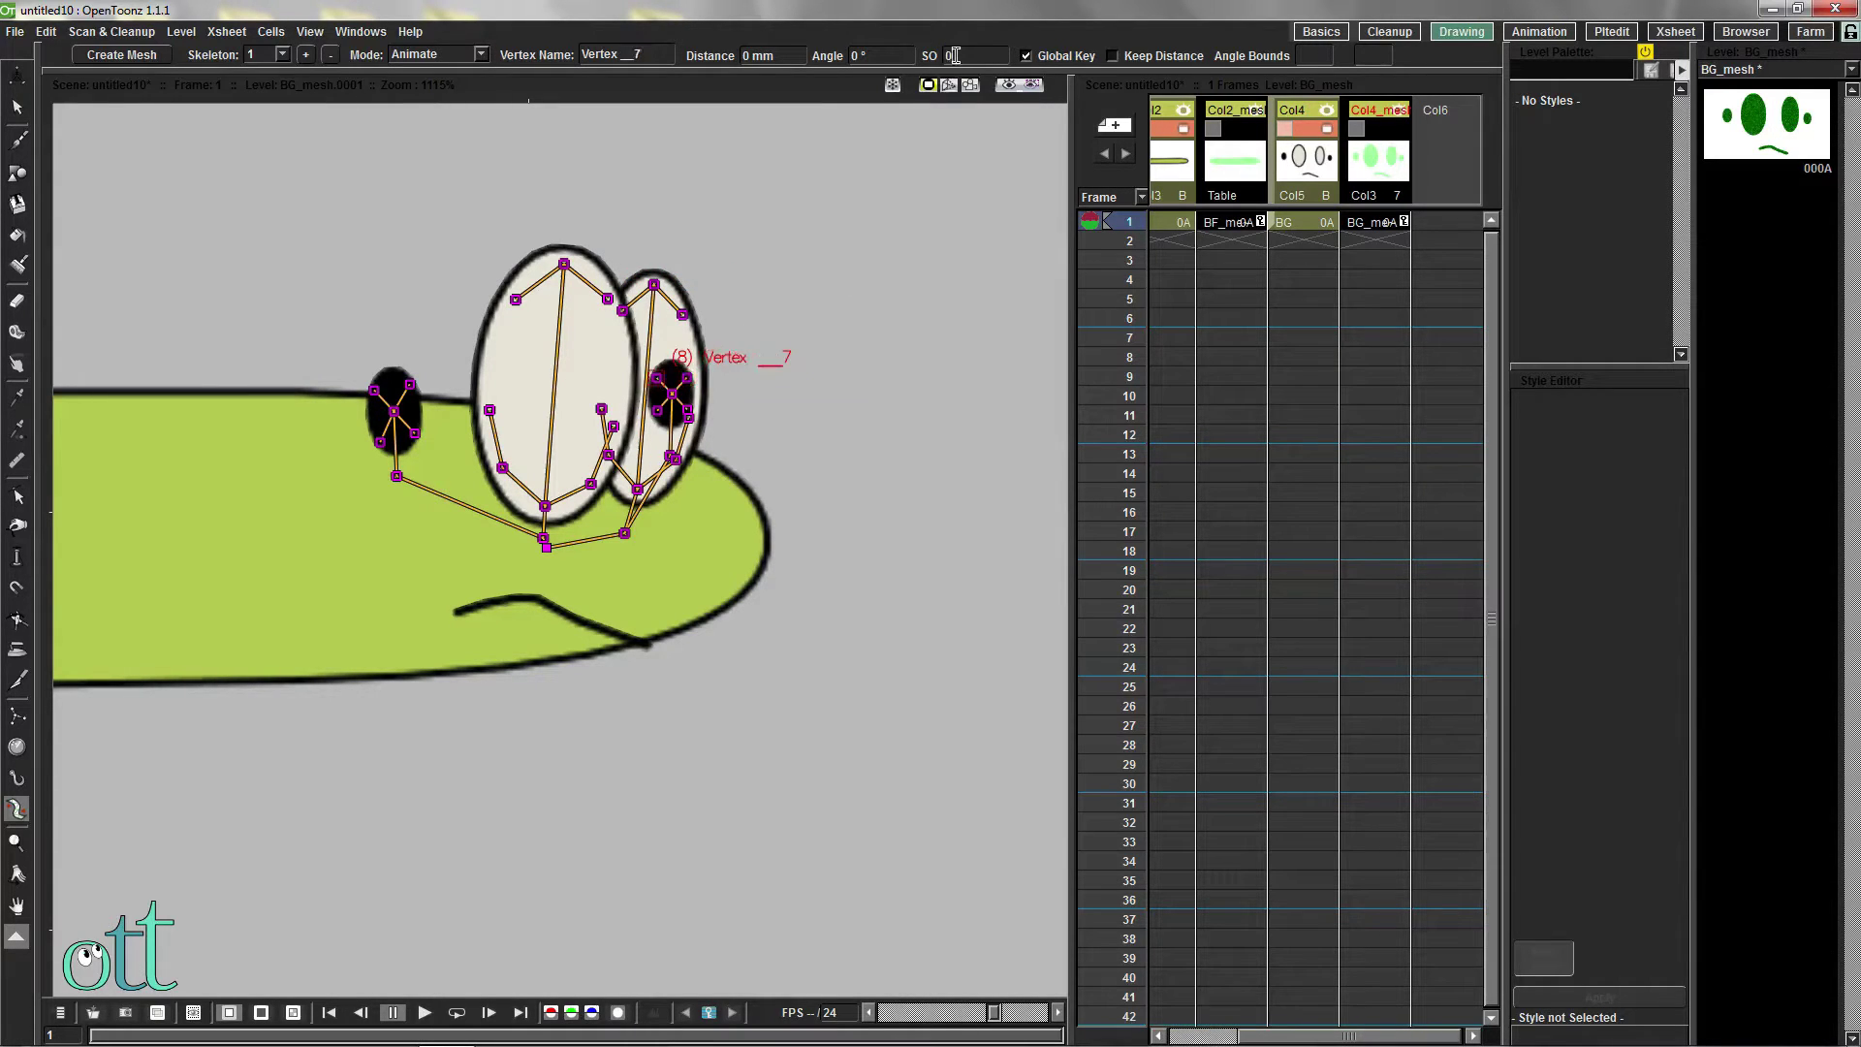
{"action": "left_click", "coordinate": [657, 410]}
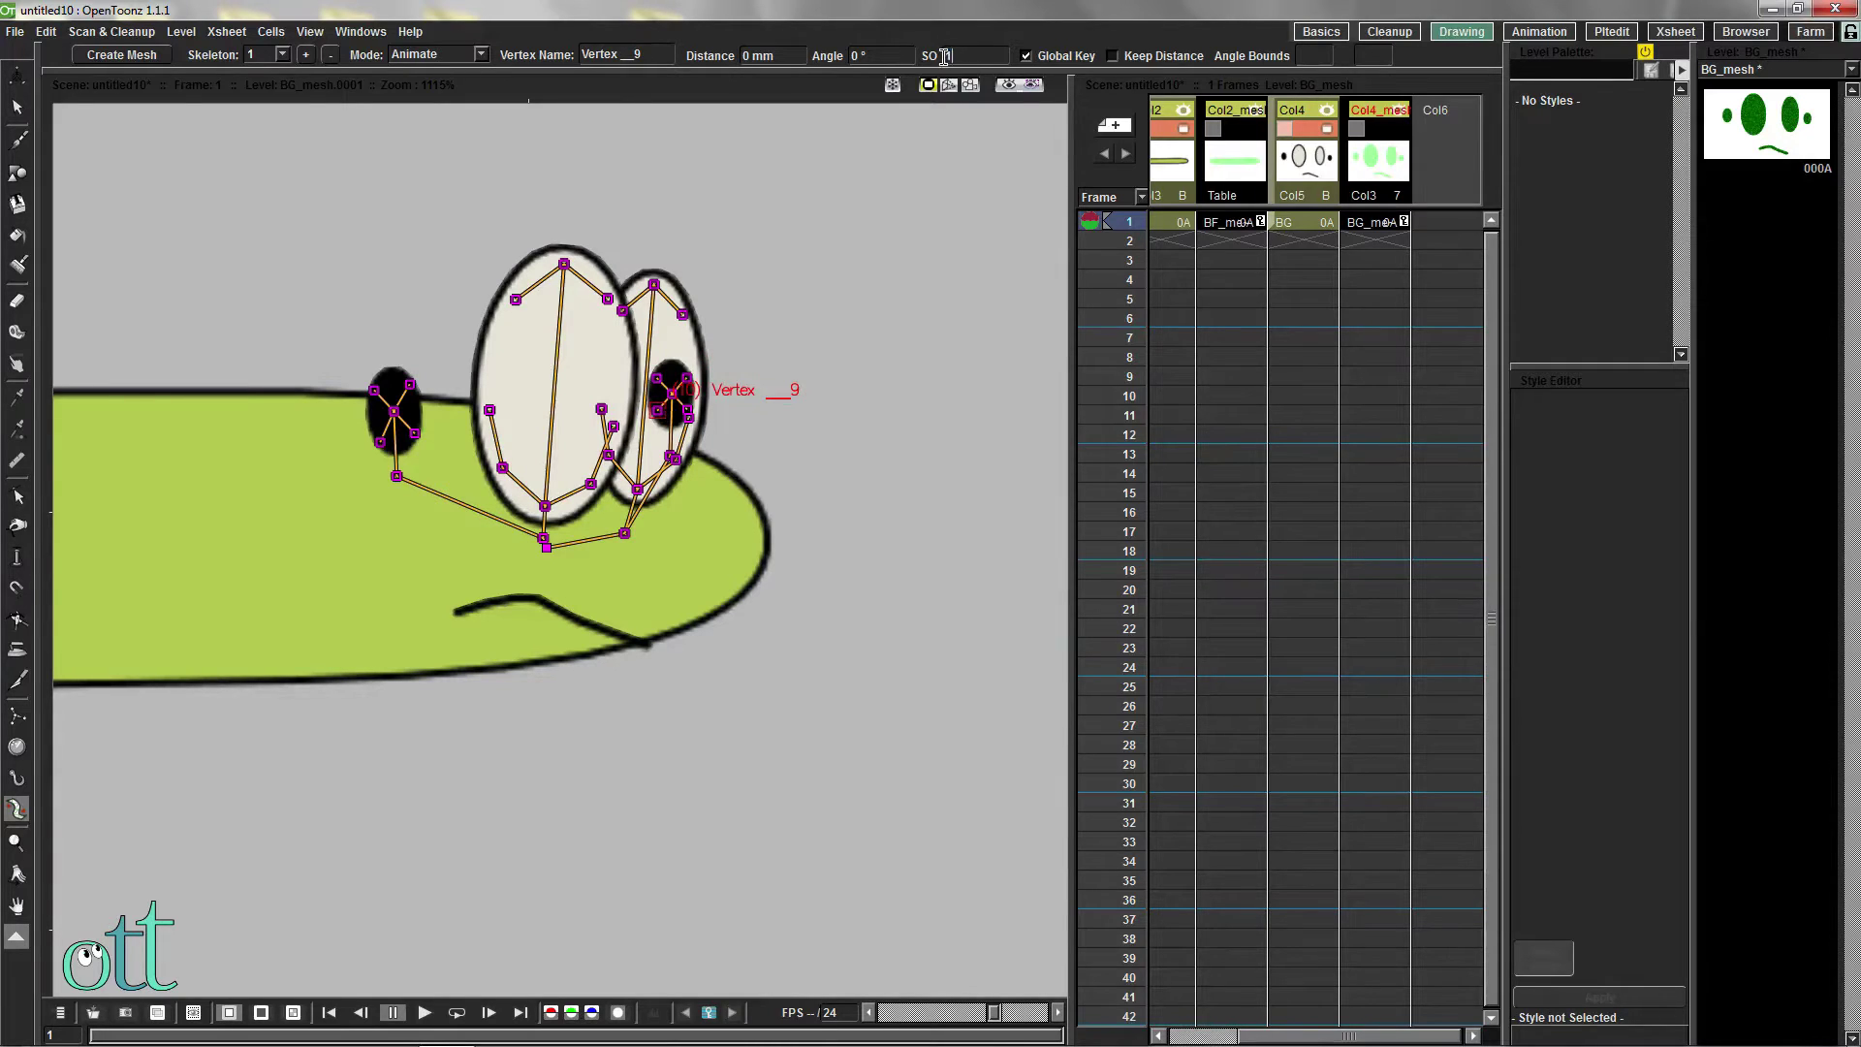
{"action": "left_click", "coordinate": [687, 410]}
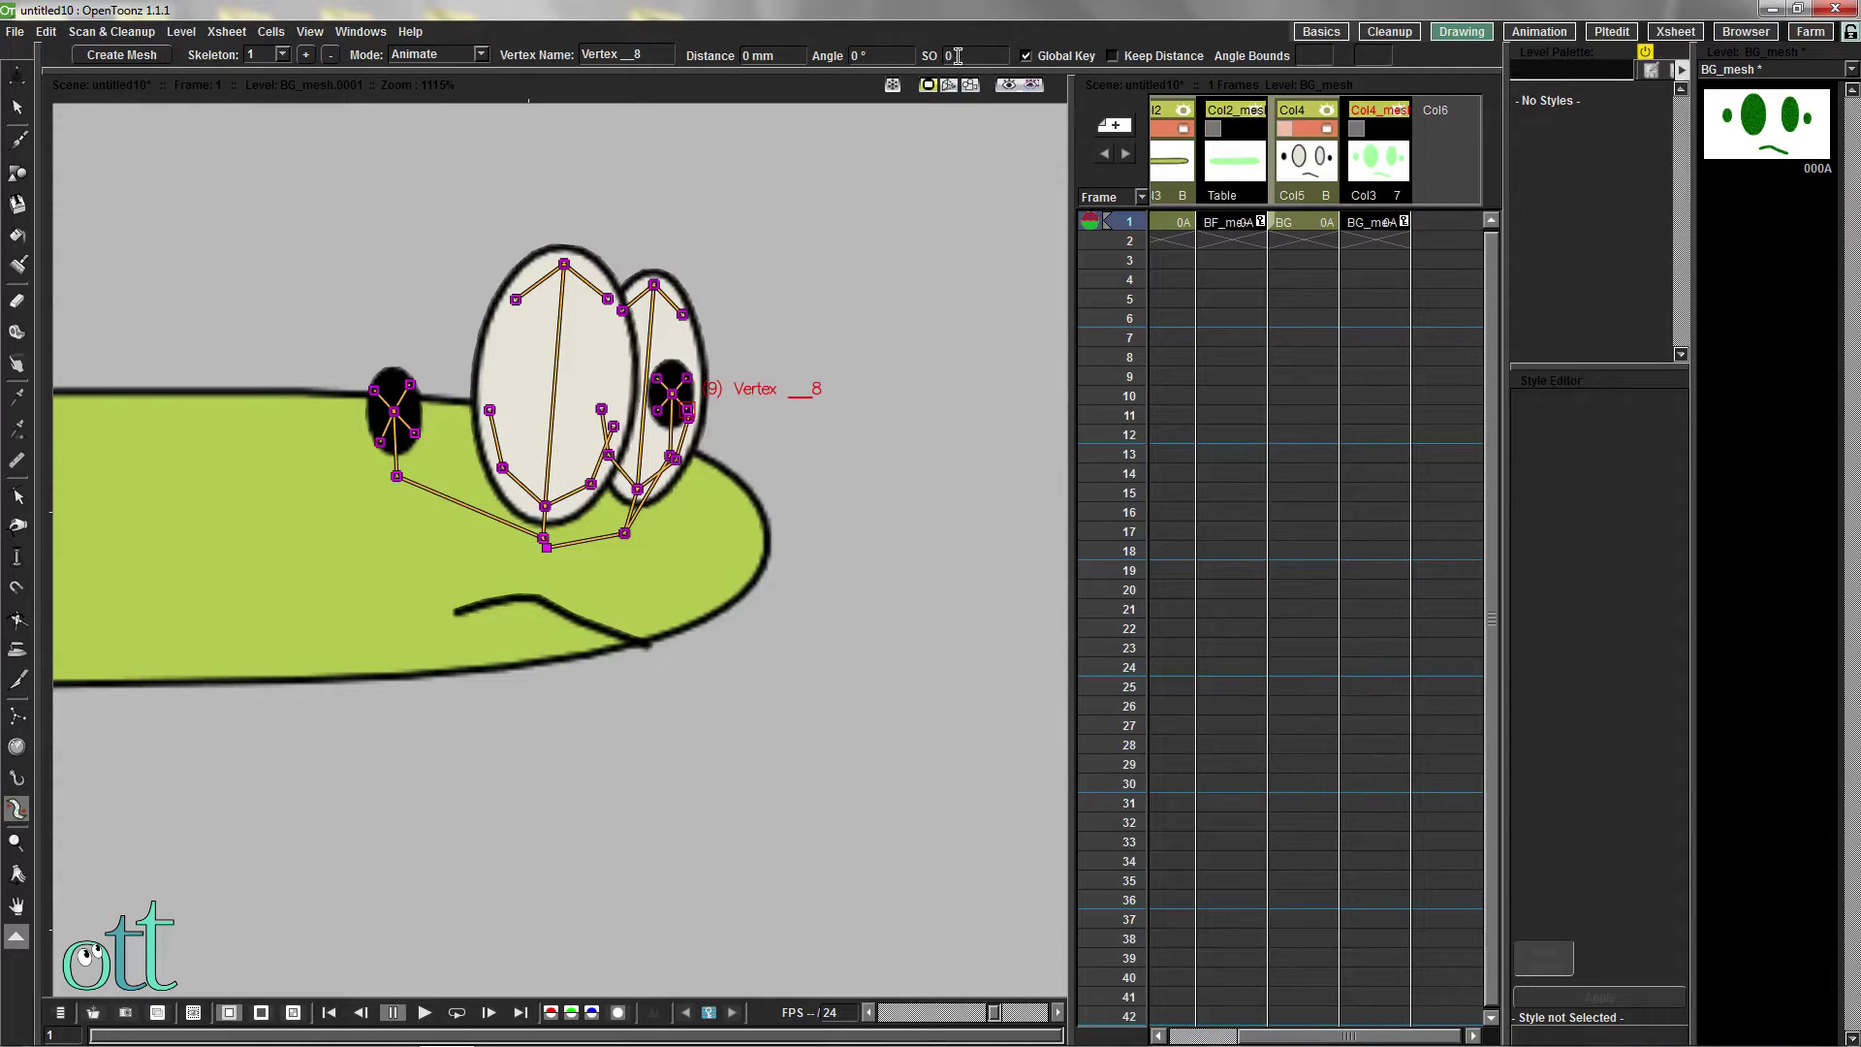
Set the stacking order of the large eye's pupil vertices to 2 and move Vertex 4 to about -11.38 mm and -27.94°, inside the eye
{"action": "left_click", "coordinate": [394, 411]}
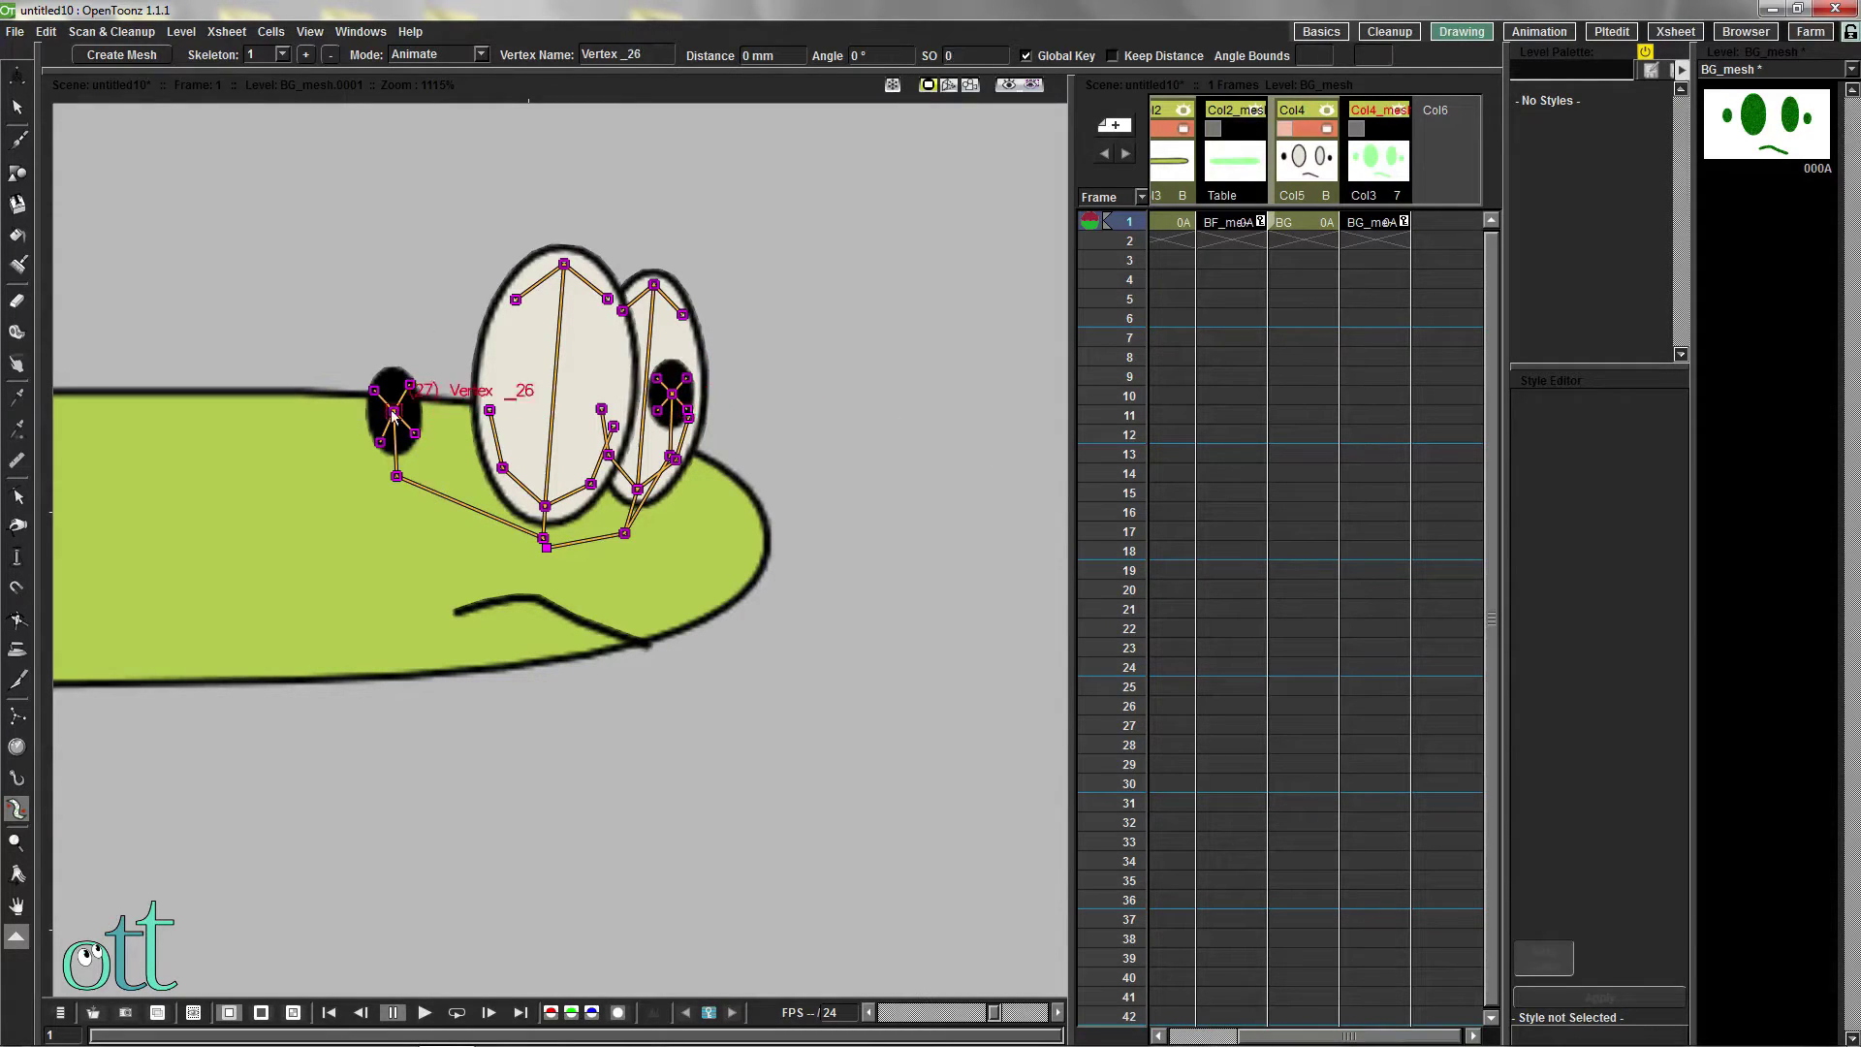
{"action": "left_click", "coordinate": [415, 433]}
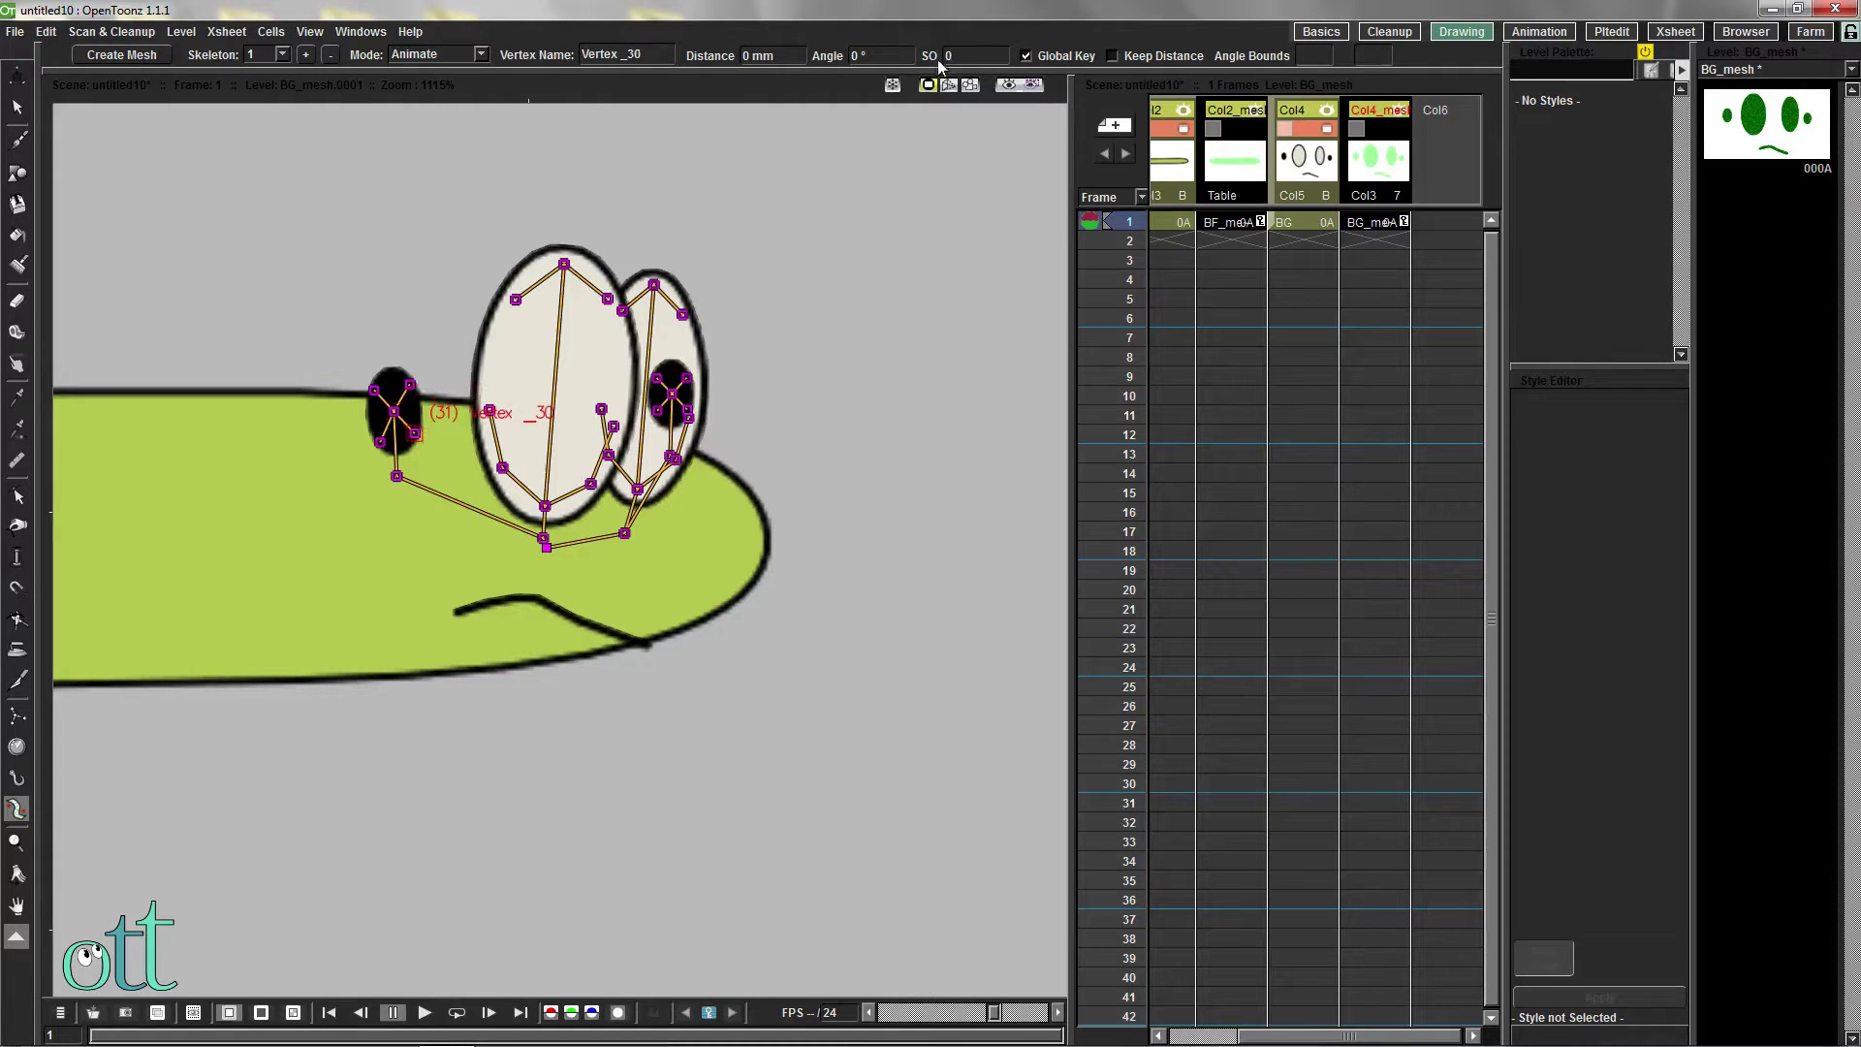
{"action": "left_click", "coordinate": [380, 442]}
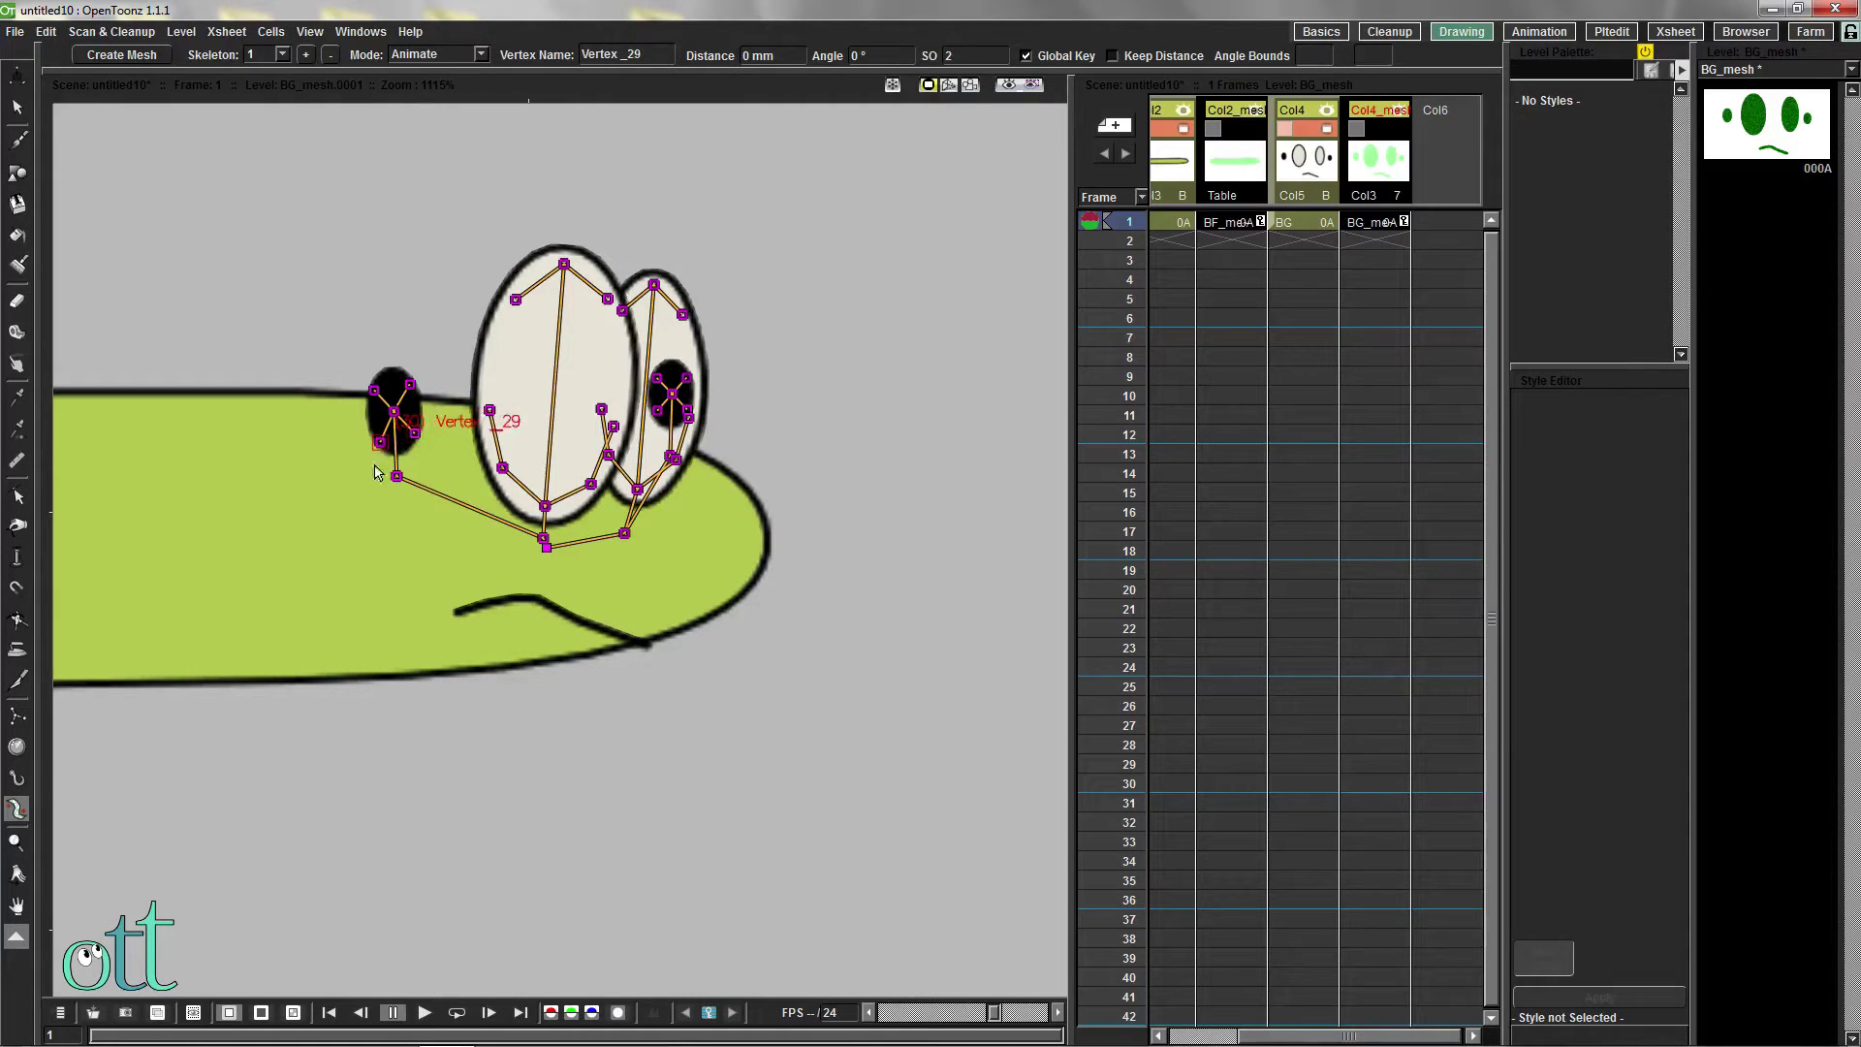
{"action": "left_click", "coordinate": [375, 390]}
{"action": "left_click", "coordinate": [410, 384]}
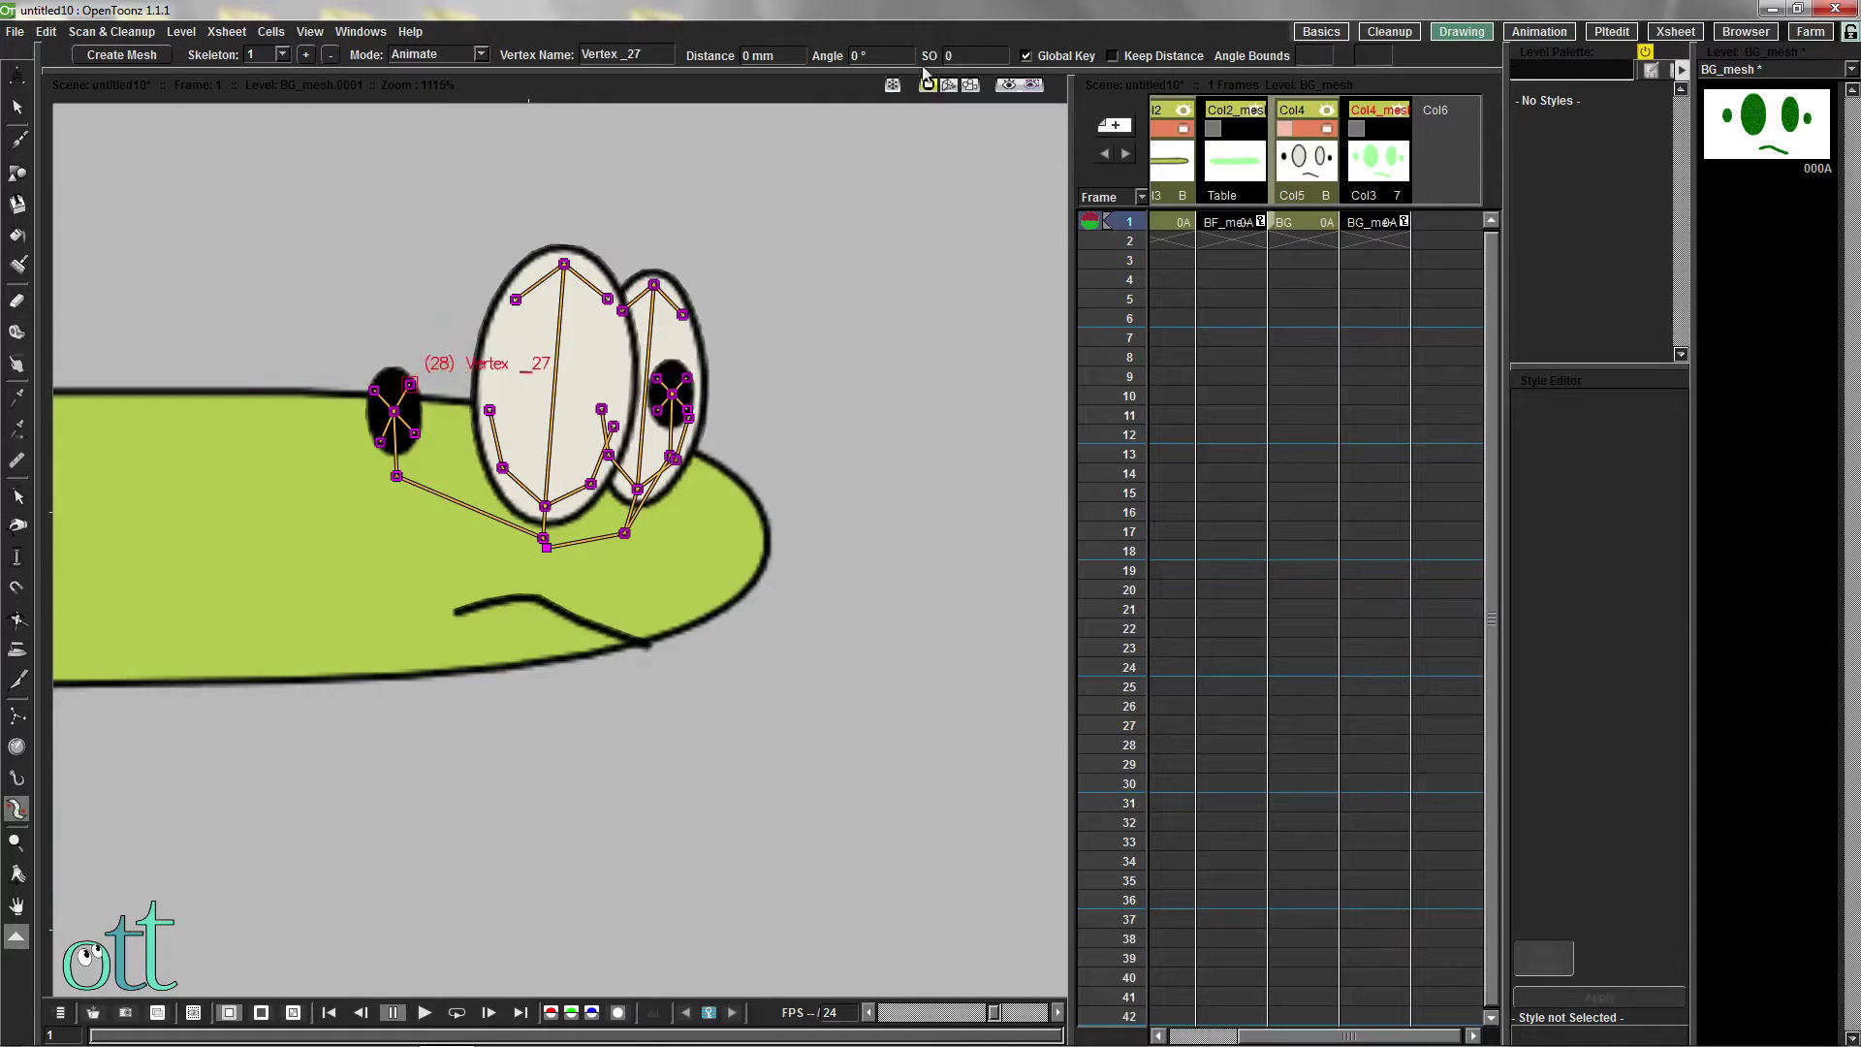
{"action": "left_click", "coordinate": [939, 59]}
{"action": "left_click_drag", "start_coordinate": [396, 476], "coordinate": [737, 453]}
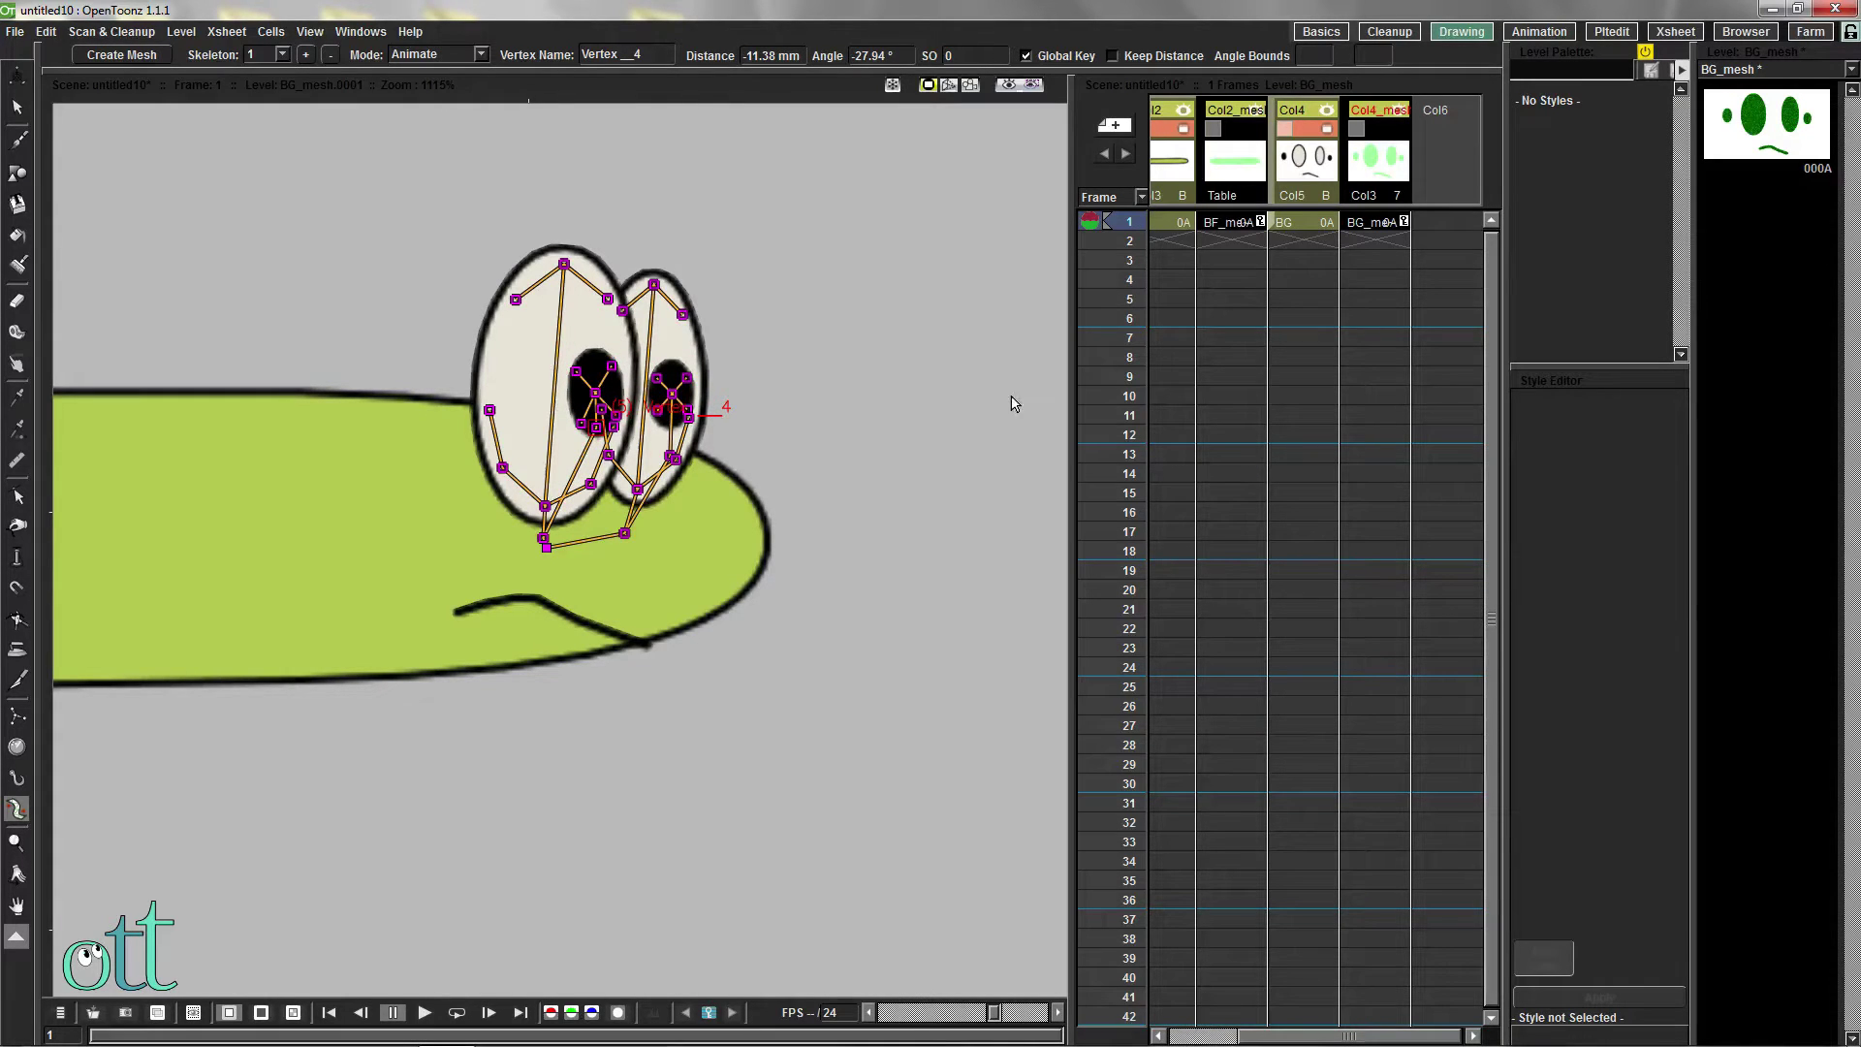
In Build Skeleton mode, add a branch of four vertices from BG_mesh's Root, running along the mouth line from its front end to its back end
{"action": "left_click", "coordinate": [1306, 223]}
{"action": "left_click", "coordinate": [1346, 223]}
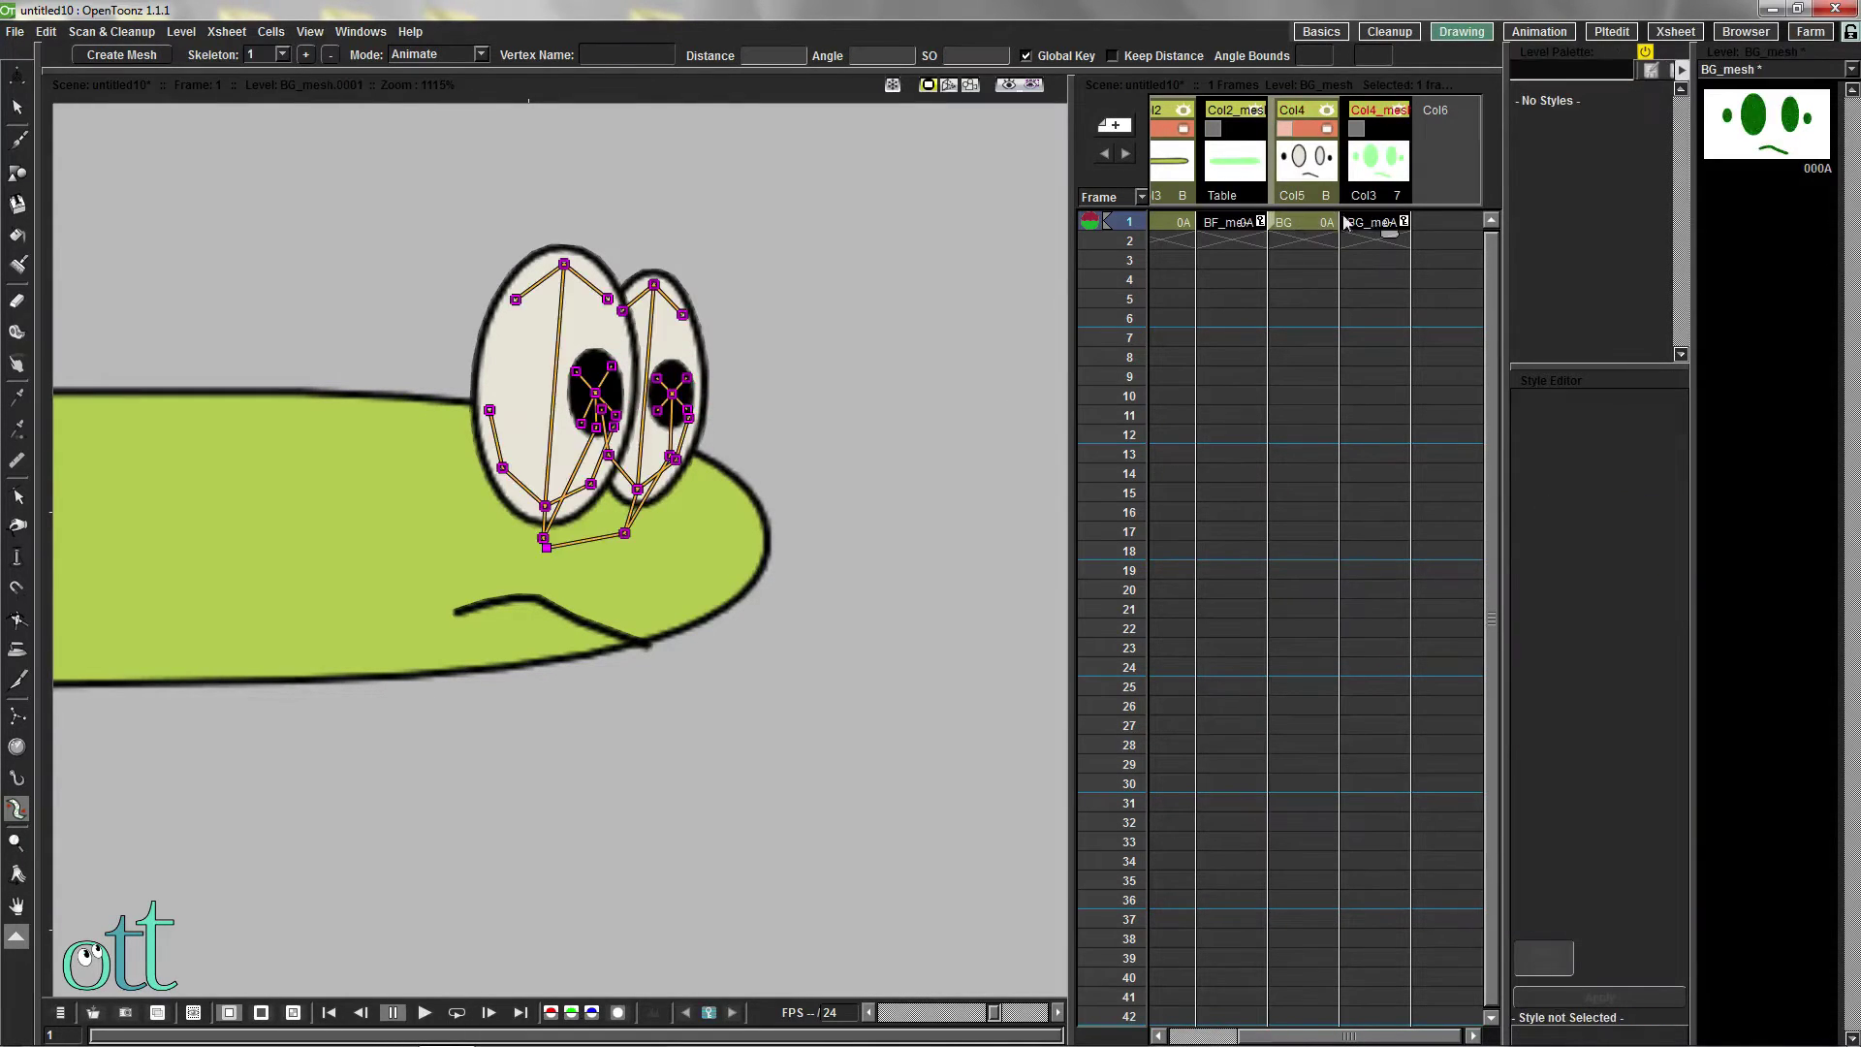
{"action": "left_click", "coordinate": [482, 55]}
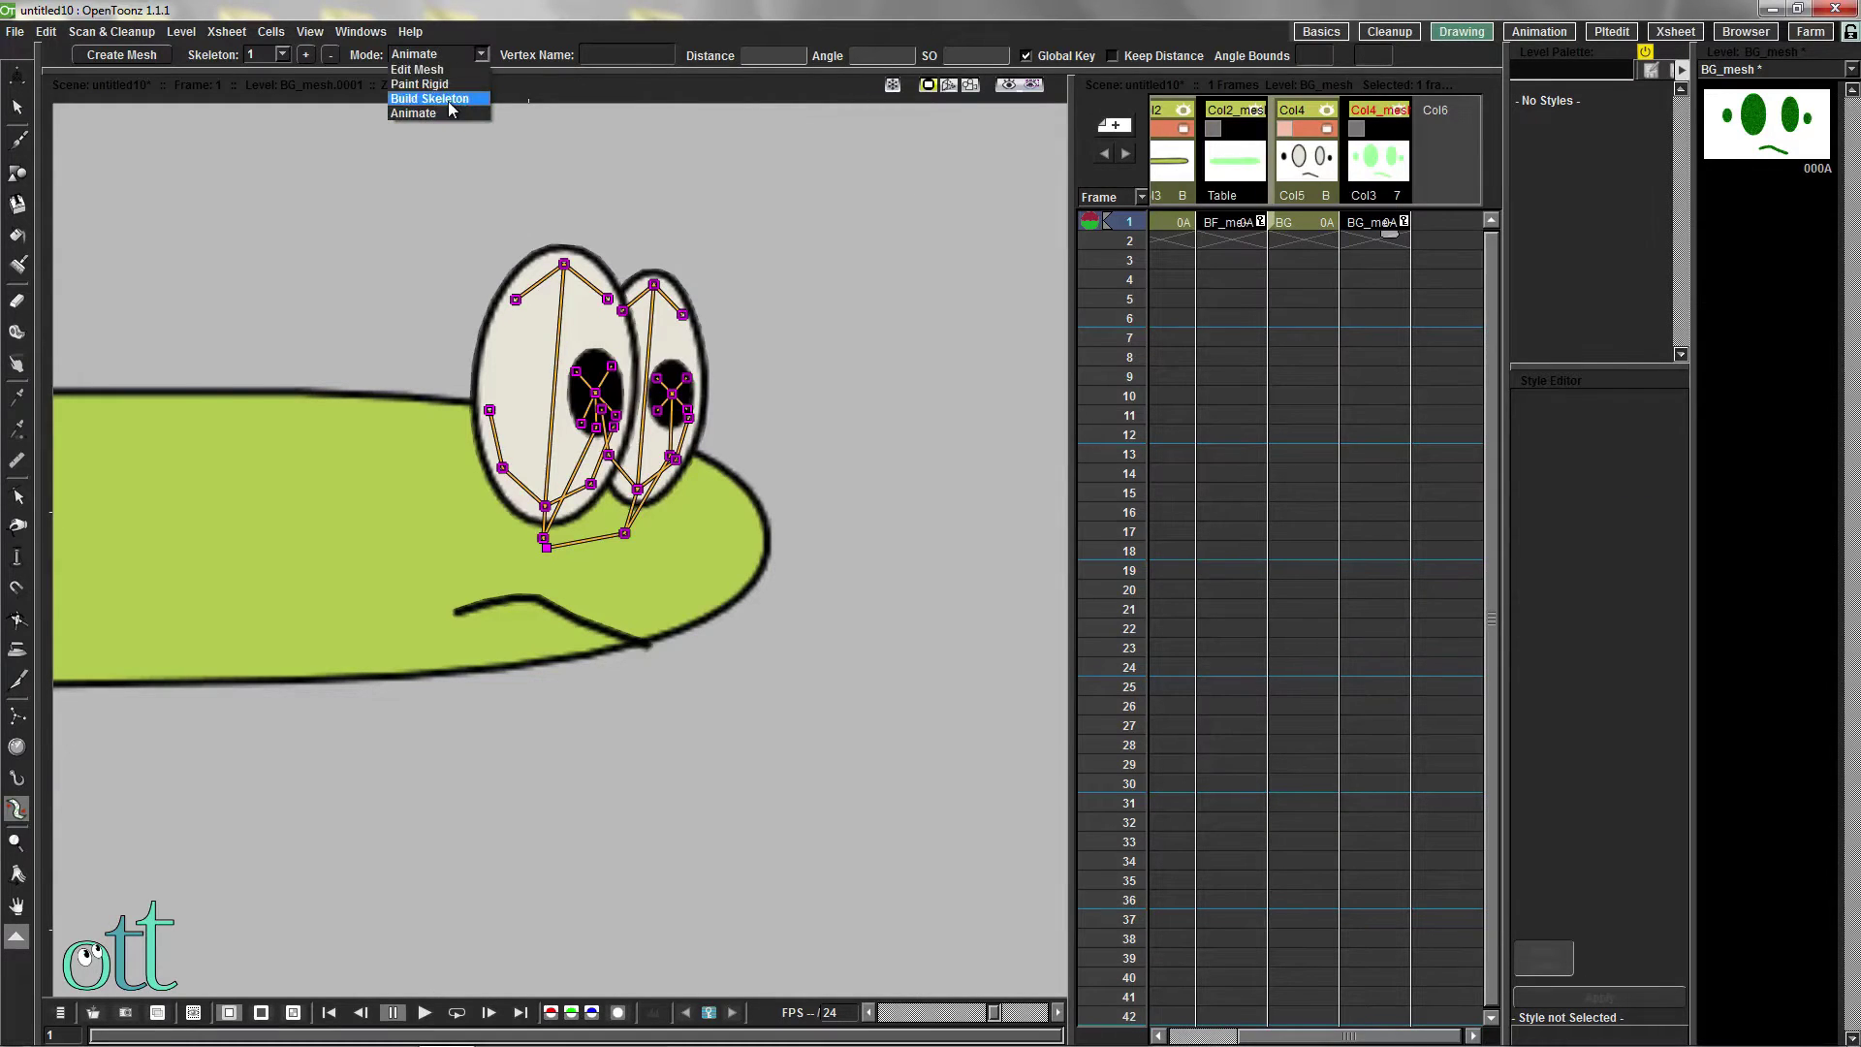
{"action": "left_click", "coordinate": [429, 98]}
{"action": "left_click", "coordinate": [547, 547]}
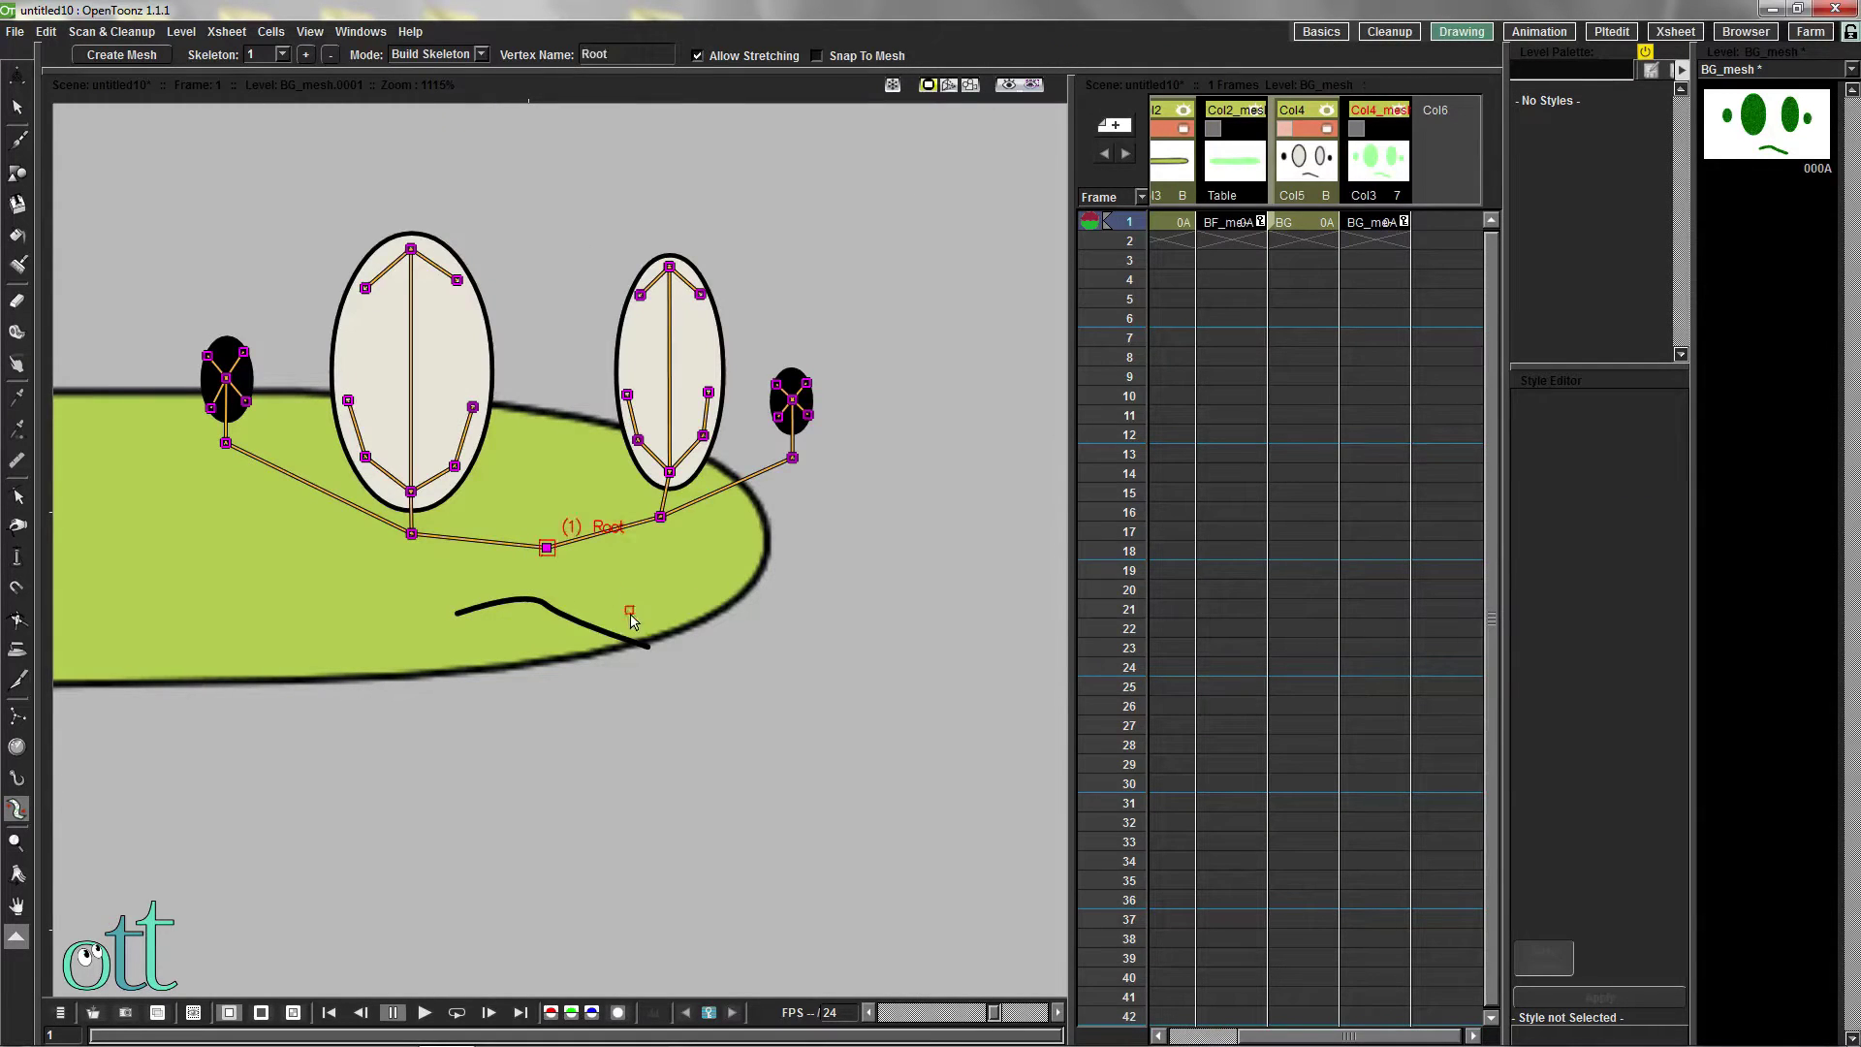
{"action": "left_click", "coordinate": [647, 646]}
{"action": "left_click", "coordinate": [577, 620]}
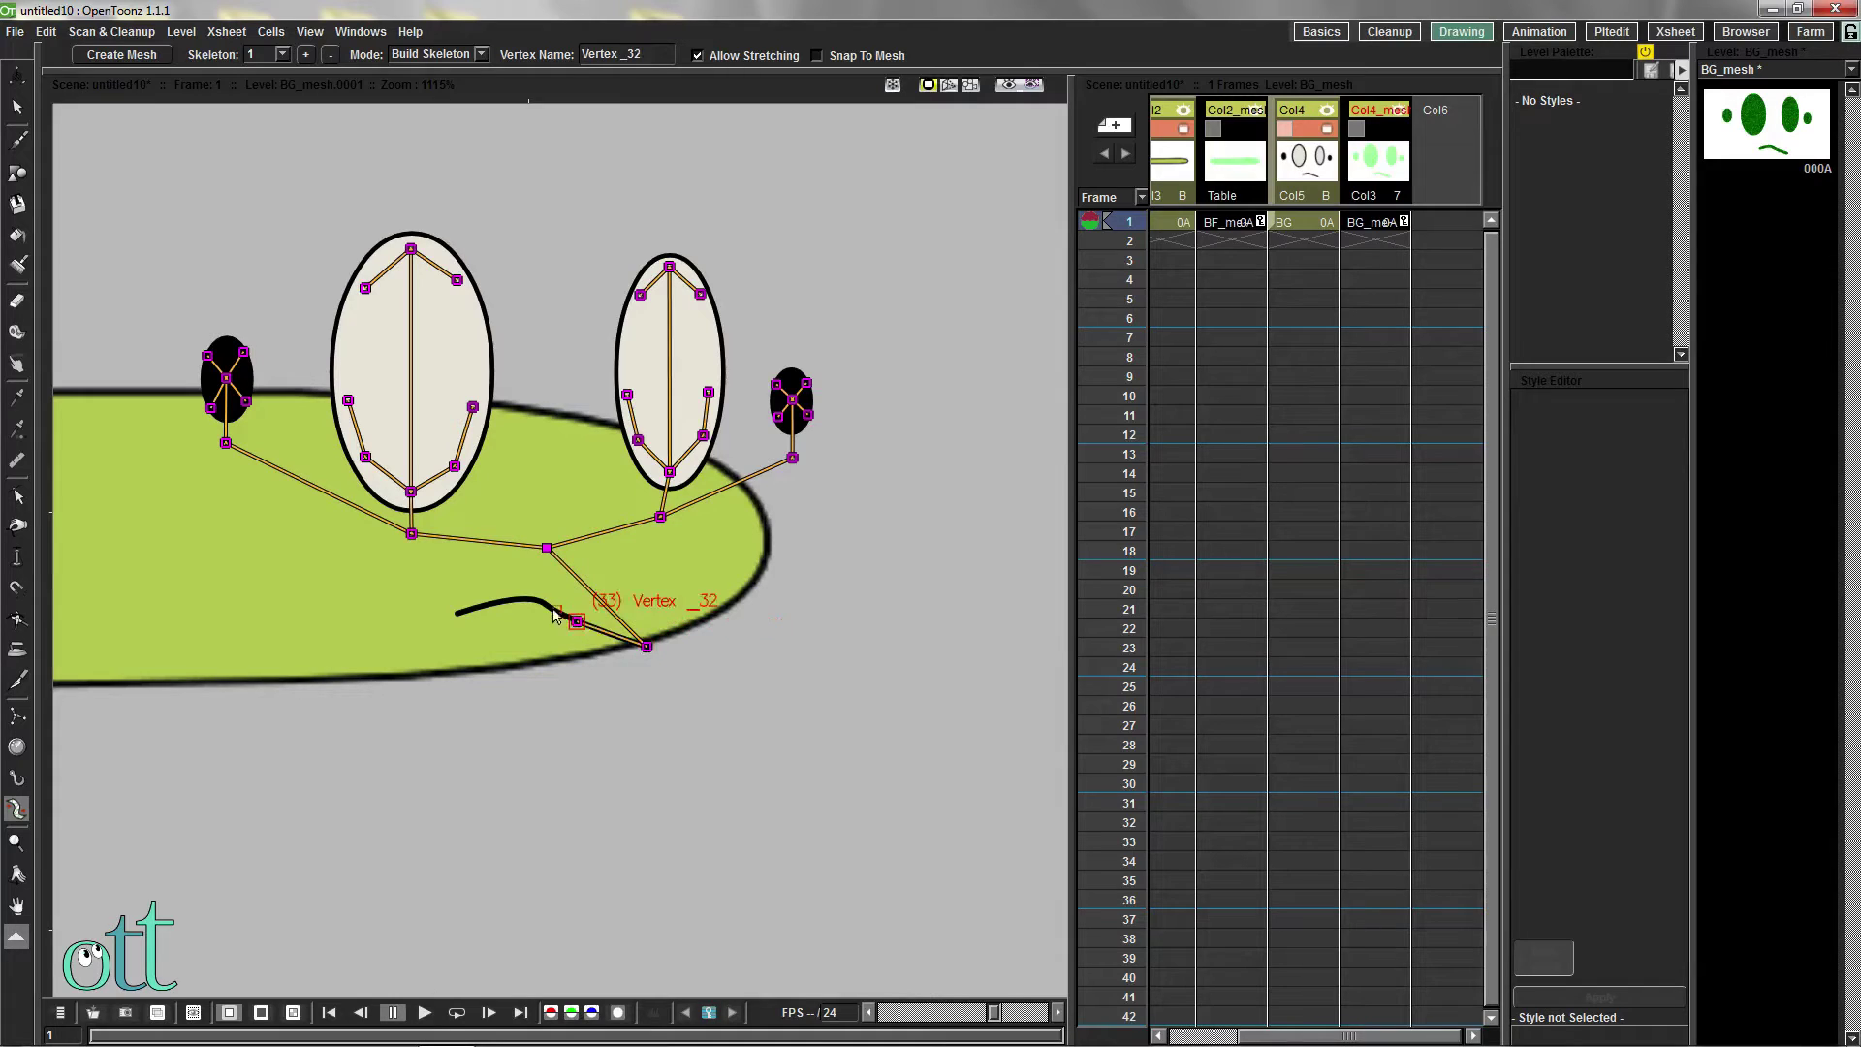
{"action": "left_click", "coordinate": [519, 596]}
{"action": "left_click", "coordinate": [461, 613]}
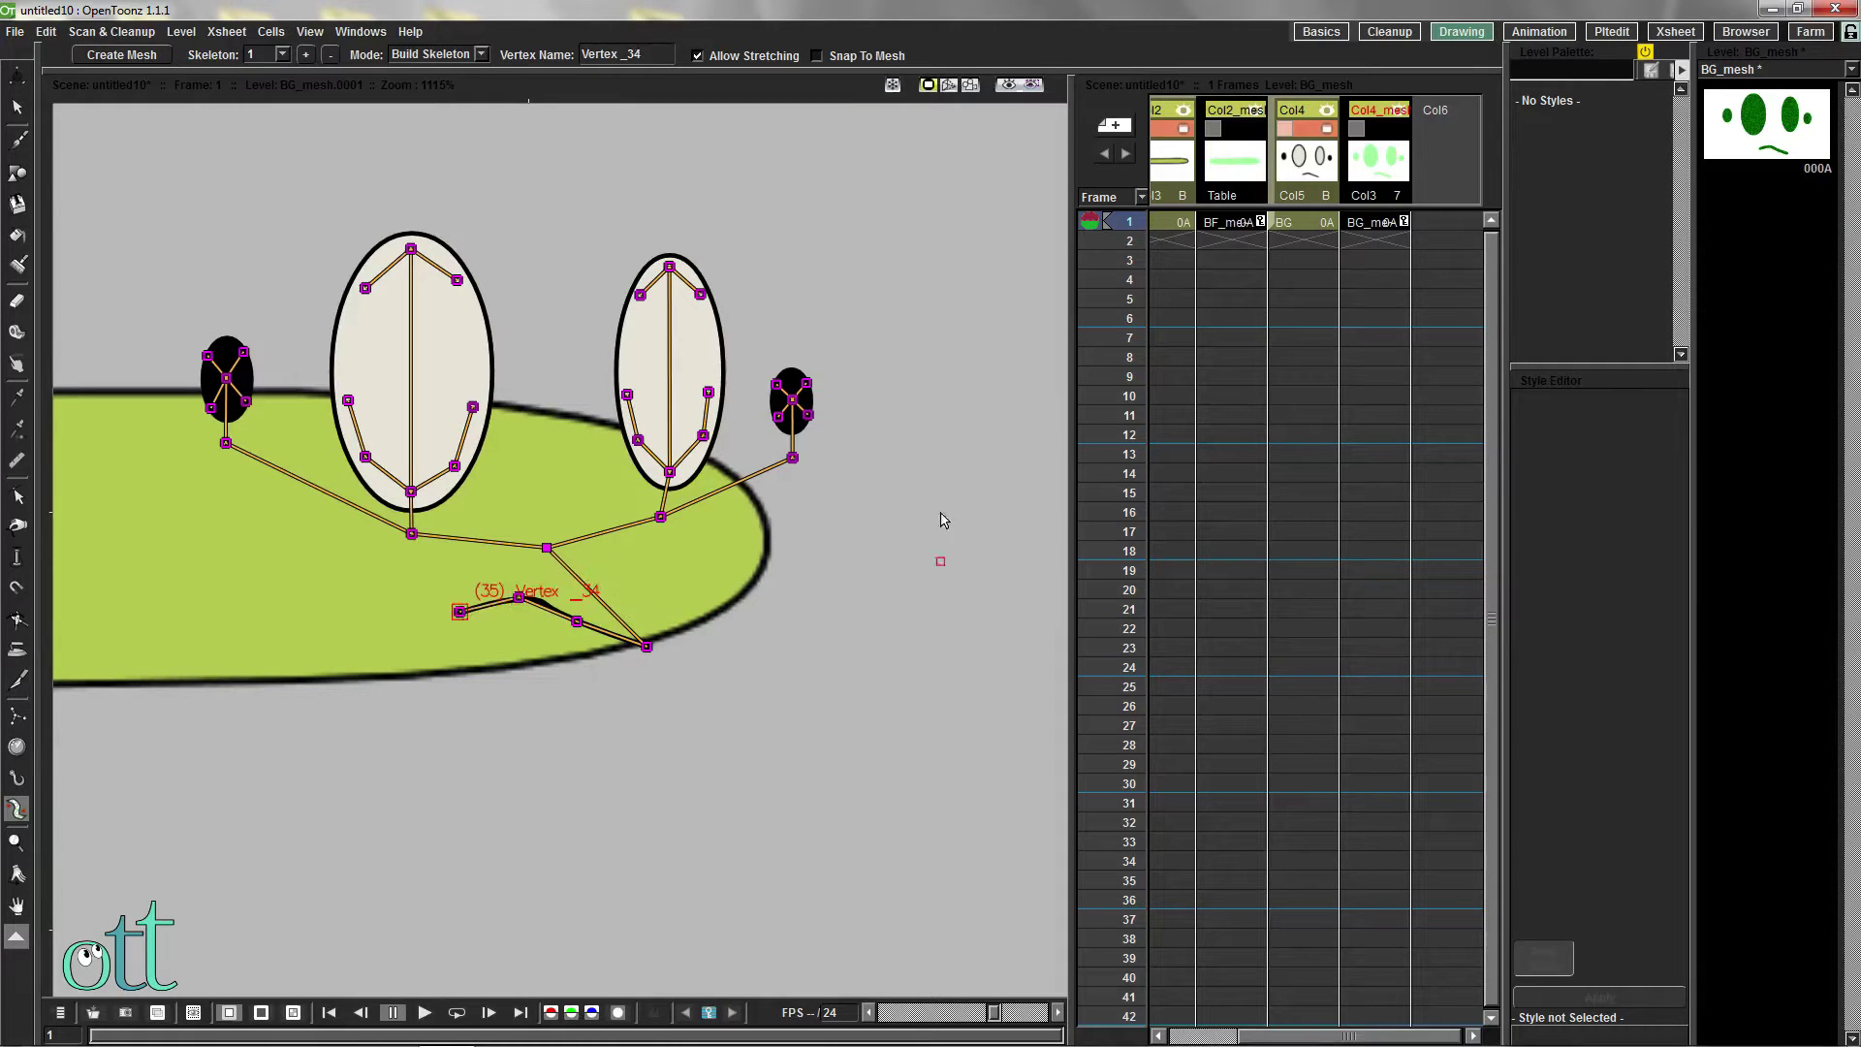
Return to Animate mode and shift the mouth's front-end vertex slightly up, to about -0.63 mm distance and 2.03° angle
{"action": "left_click", "coordinate": [482, 54]}
{"action": "left_click", "coordinate": [459, 116]}
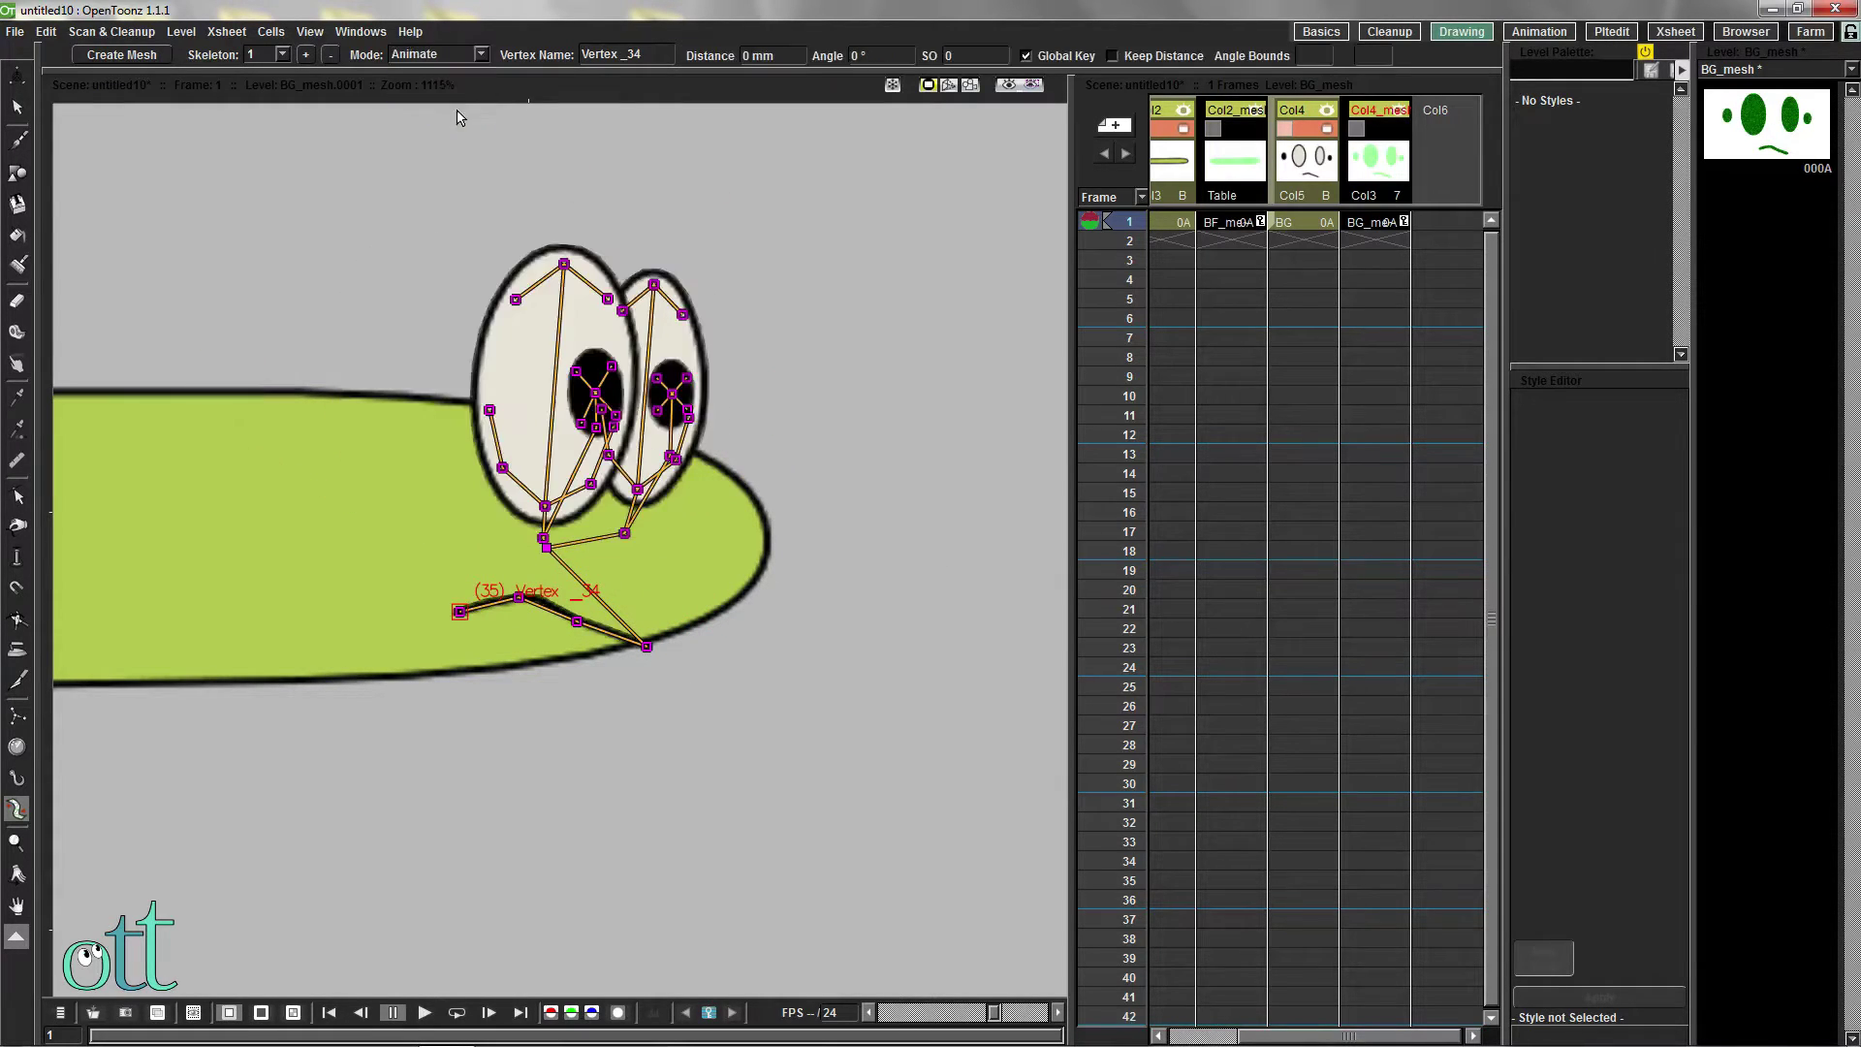
{"action": "left_click_drag", "start_coordinate": [653, 648], "coordinate": [652, 642]}
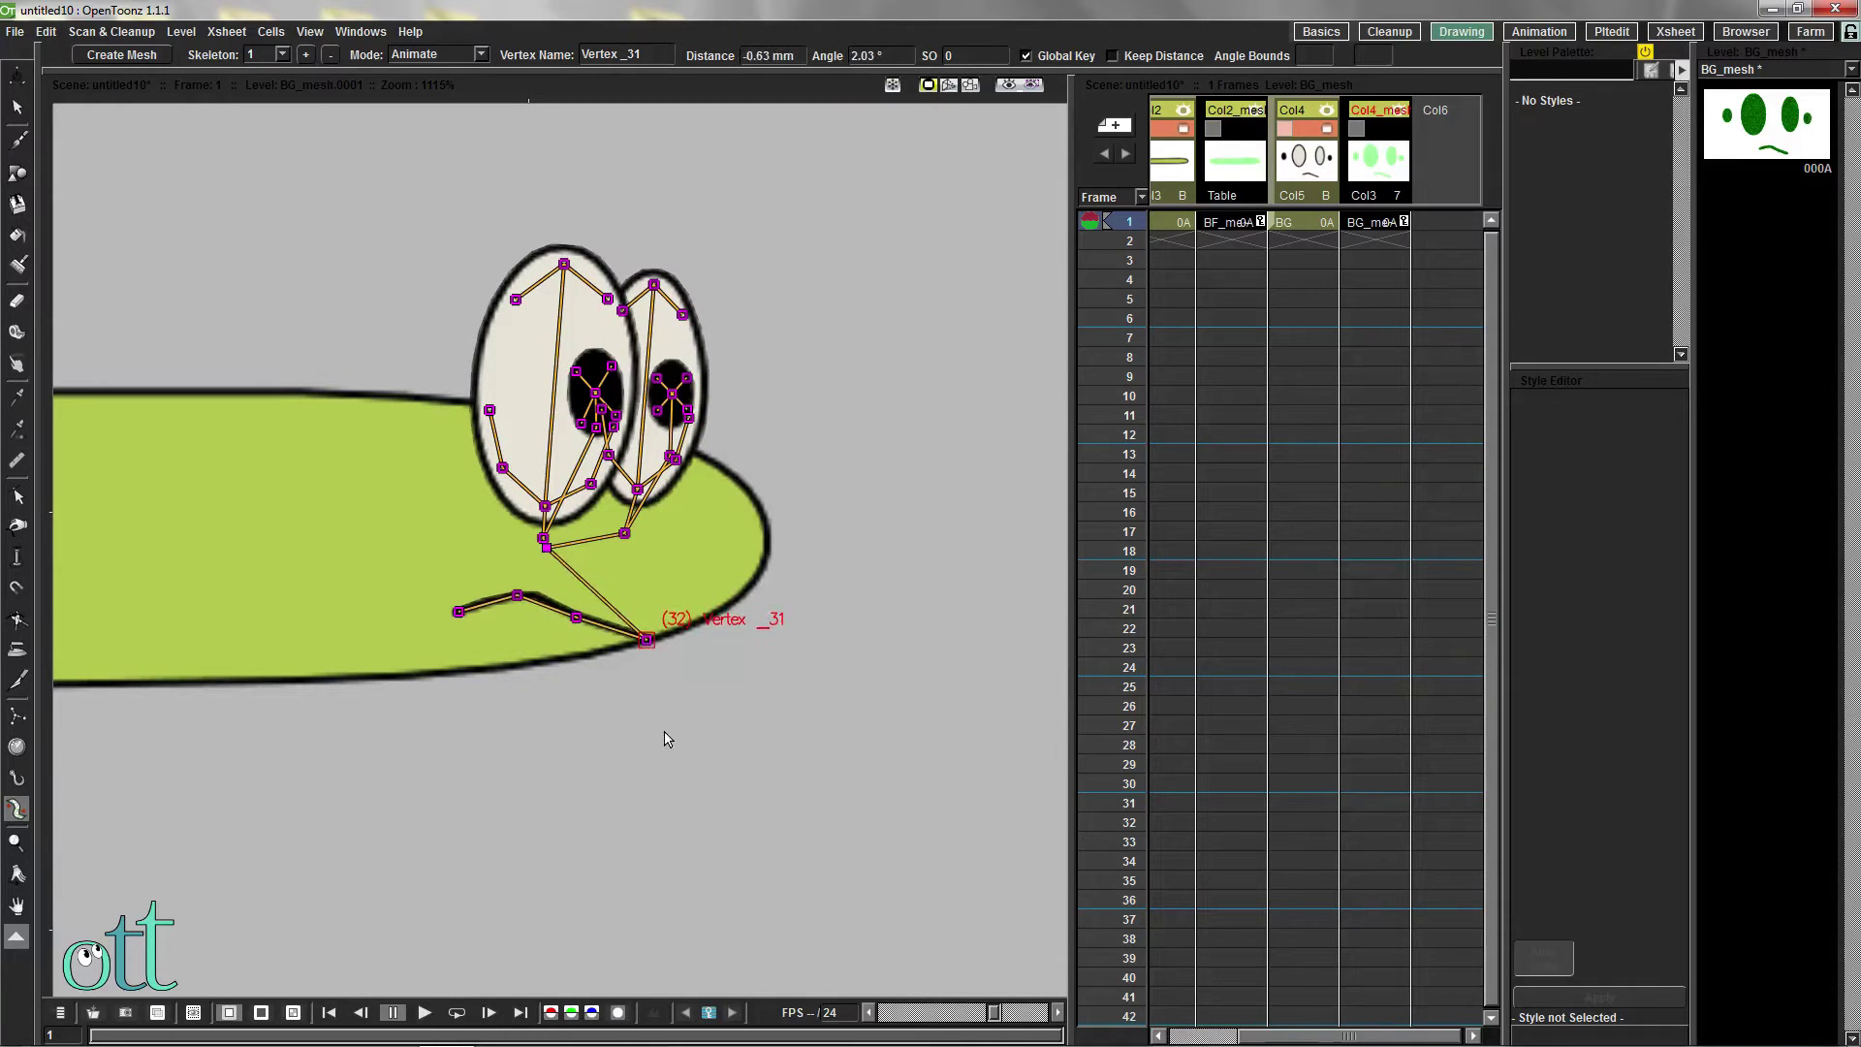
On BF_mesh, reshape the head by moving Vertex 7 to about 11.29 mm and -3.94° and Vertex 8 to about 4.09 mm and 3.48°
{"action": "left_click", "coordinate": [1236, 225]}
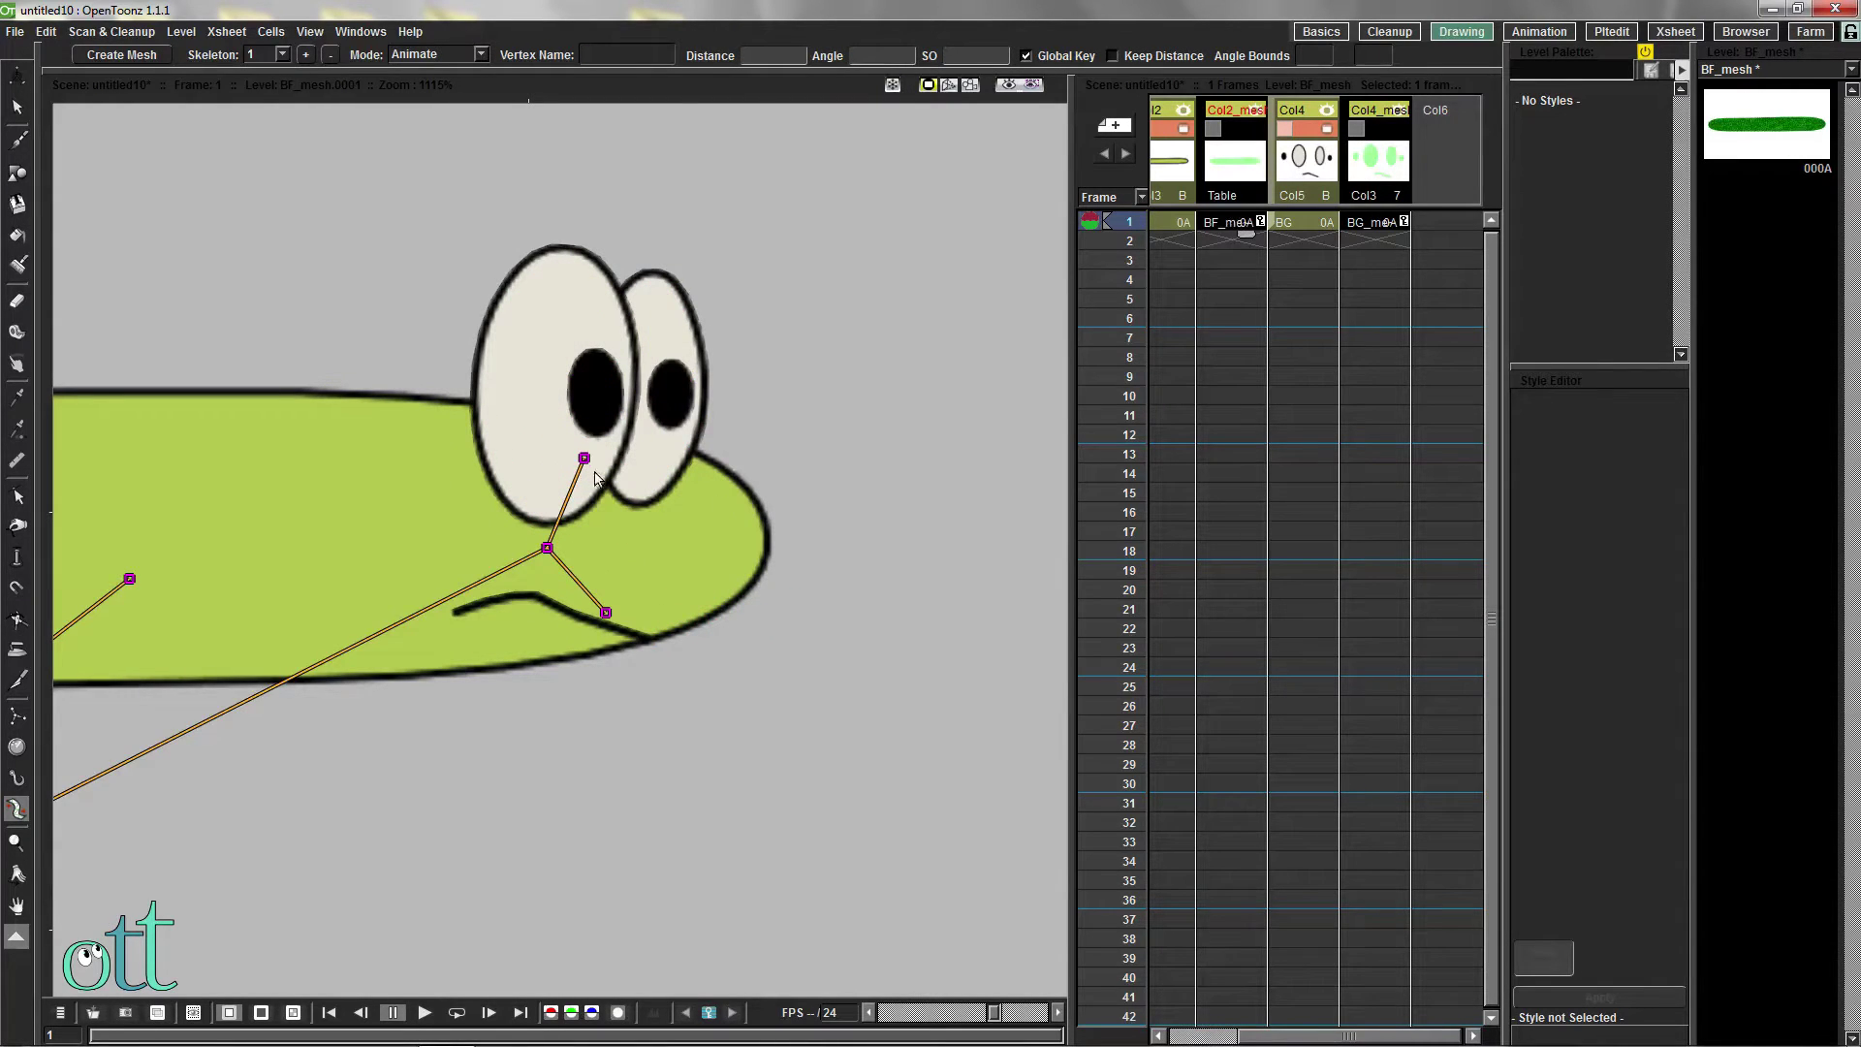
{"action": "left_click_drag", "start_coordinate": [583, 457], "coordinate": [578, 378]}
{"action": "mouse_move", "coordinate": [606, 612]}
{"action": "left_mouse_down"}
{"action": "mouse_move", "coordinate": [641, 630]}
{"action": "mouse_move", "coordinate": [655, 601]}
{"action": "mouse_move", "coordinate": [665, 640]}
{"action": "mouse_move", "coordinate": [631, 632]}
{"action": "left_mouse_up"}
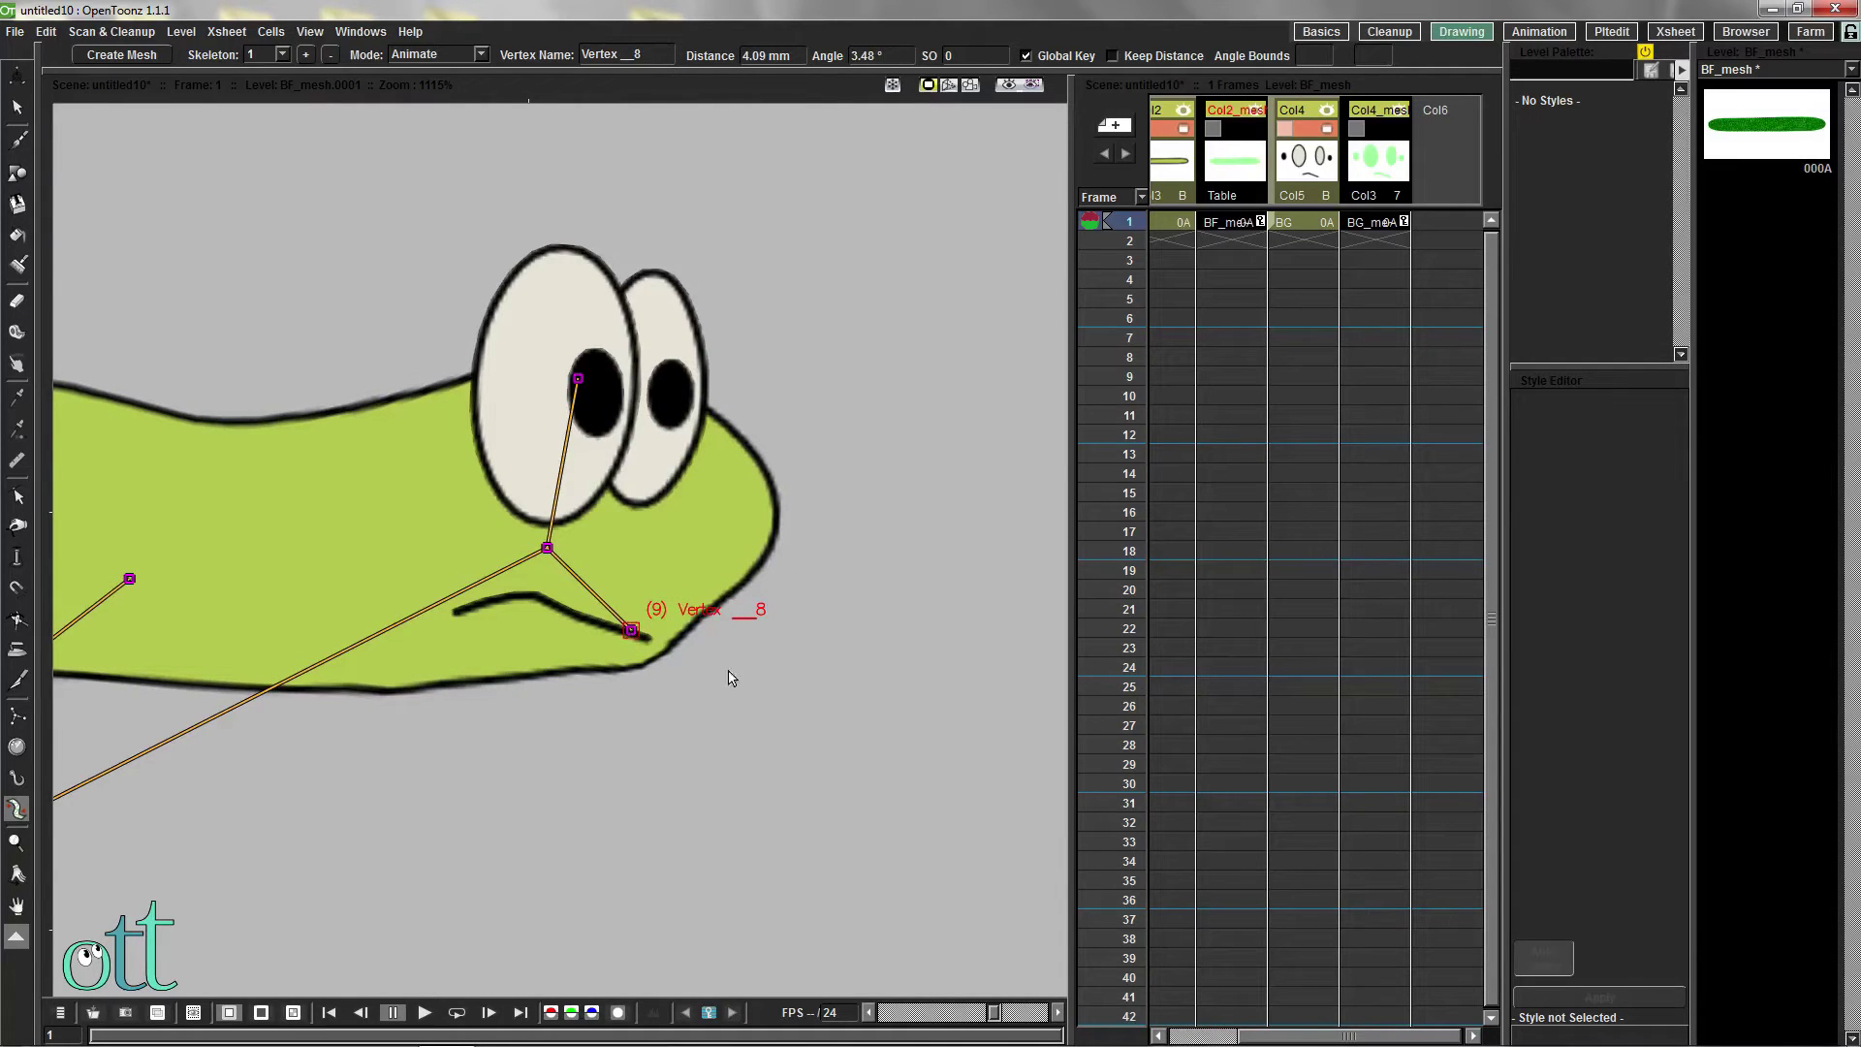
{"action": "left_click_drag", "start_coordinate": [577, 378], "coordinate": [628, 386]}
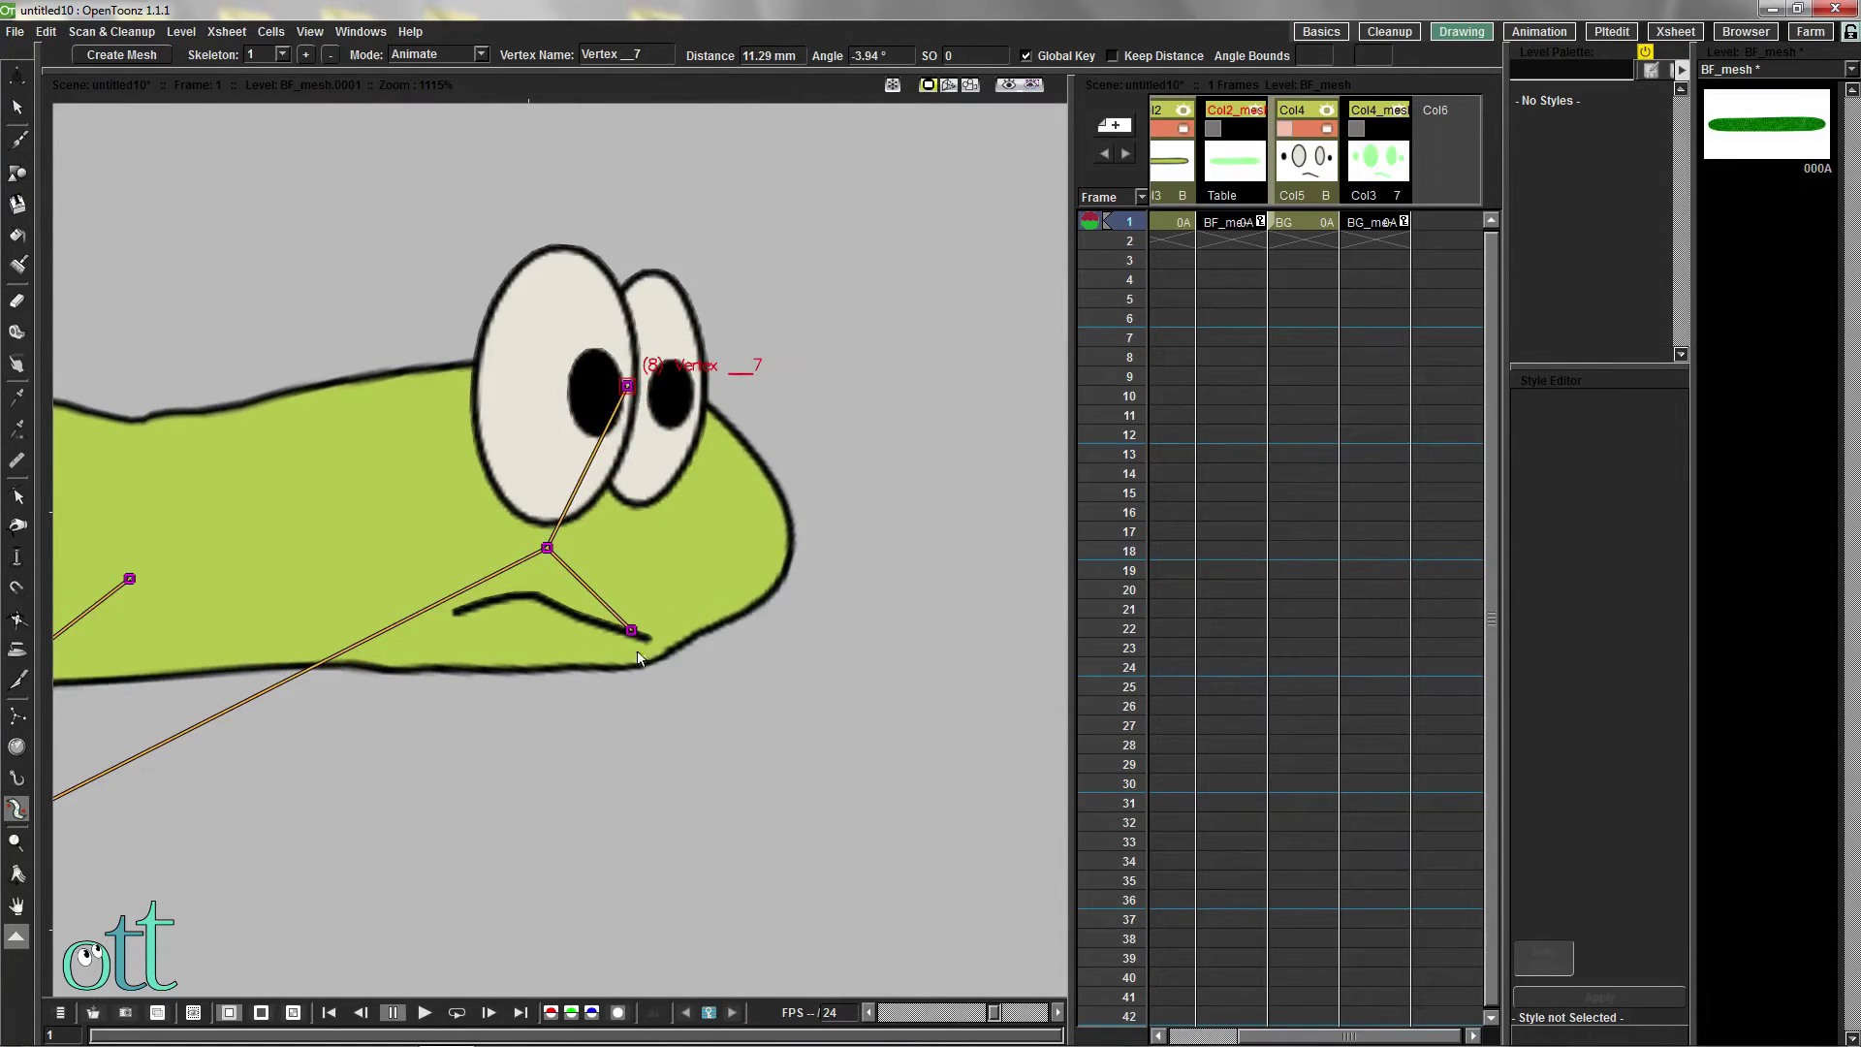
On BG_mesh, shift the mouth forward to the new snout and move Vertex 33 to about 4.19 mm and -21.39°
{"action": "left_click", "coordinate": [646, 639]}
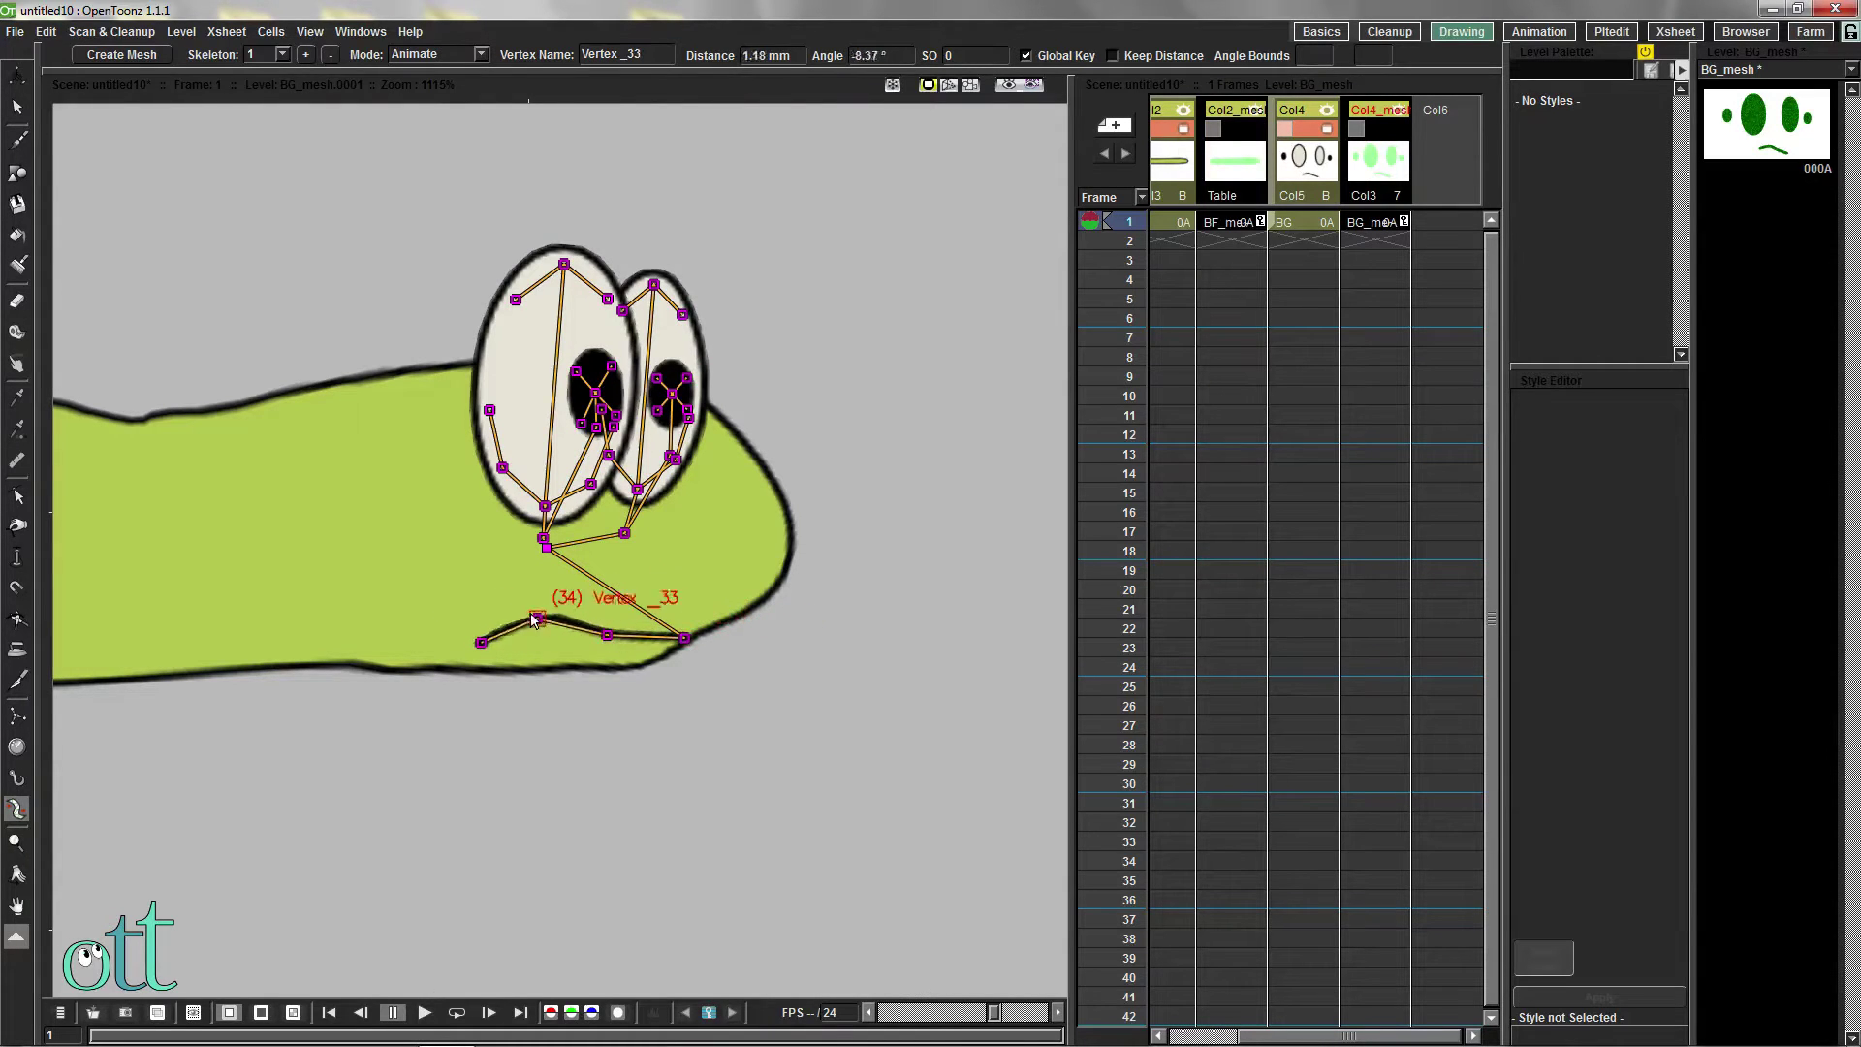
{"action": "scroll", "coordinate": [505, 803], "scroll_direction": "down", "scroll_amount": 8}
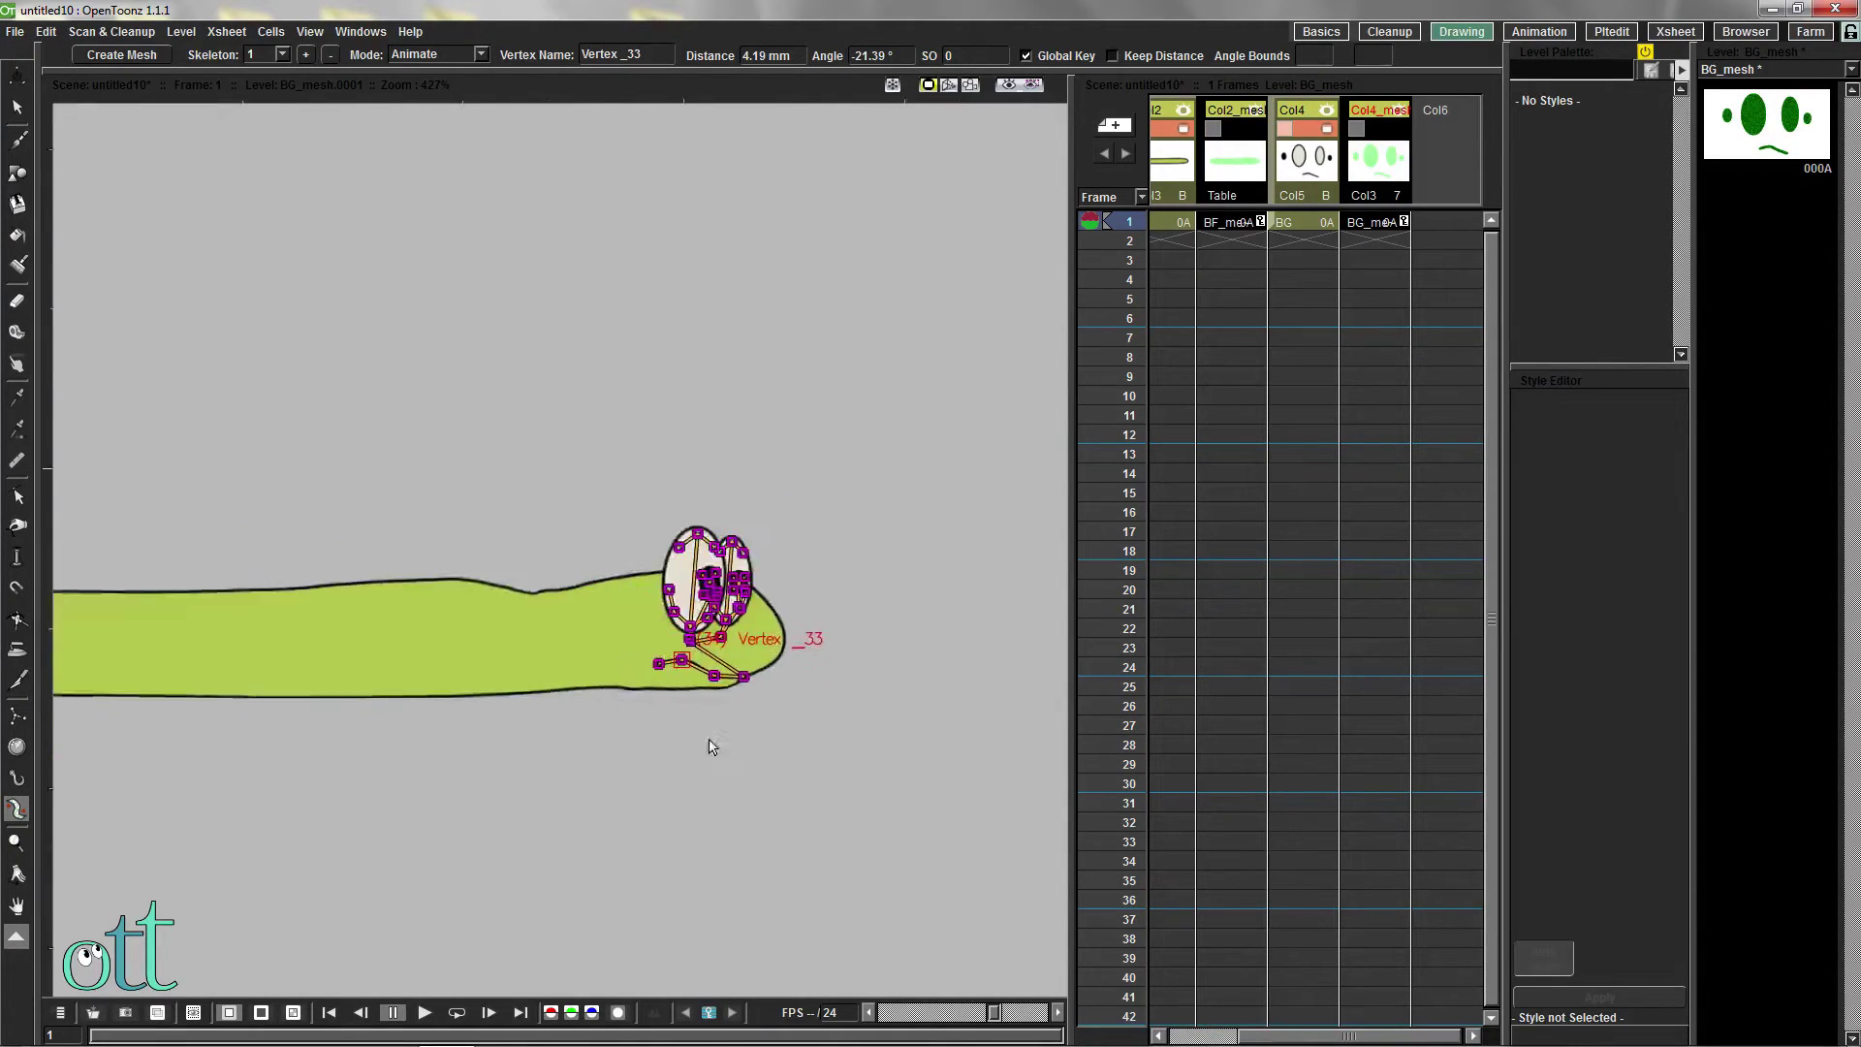
{"action": "left_click_drag", "start_coordinate": [847, 725], "coordinate": [788, 733]}
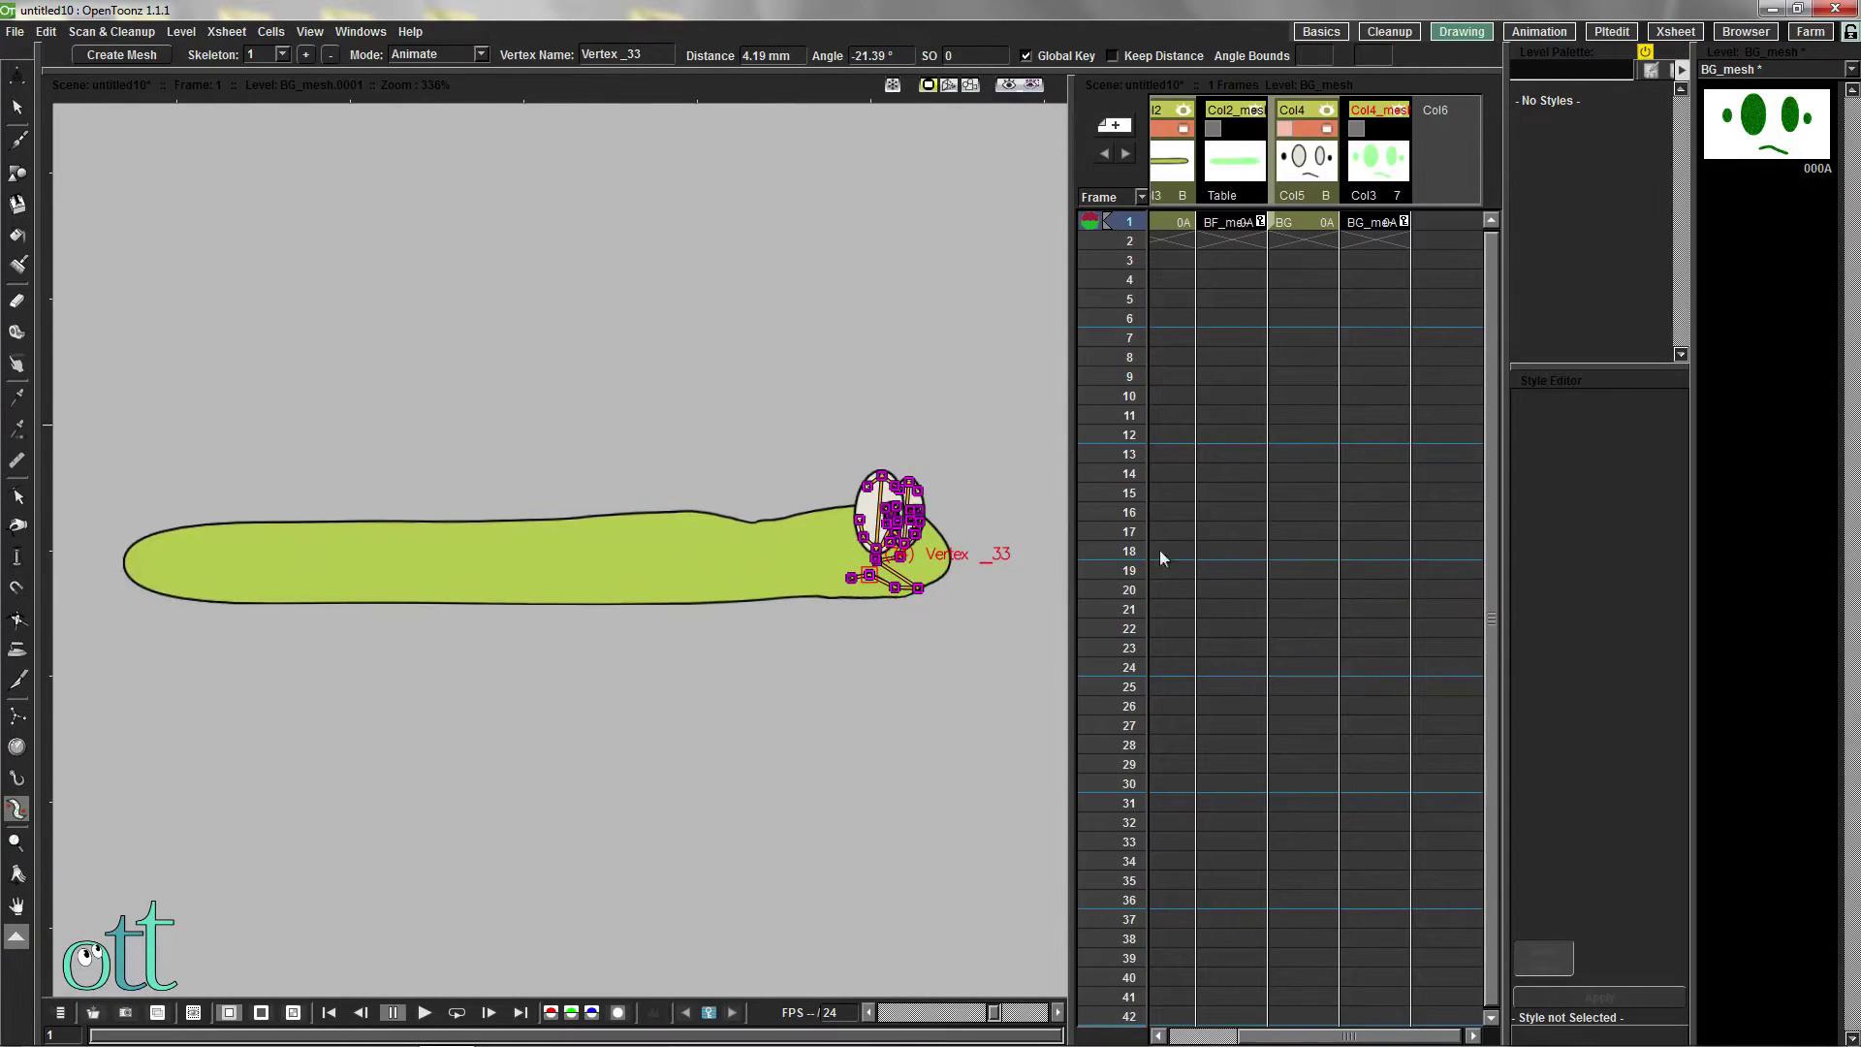
On BF_mesh, adjust neck Vertex 5 and the snout vertex, and move Vertex 7 to about 16.2 mm and 8.93°
{"action": "left_click", "coordinate": [1235, 224]}
{"action": "left_click_drag", "start_coordinate": [751, 572], "coordinate": [779, 566]}
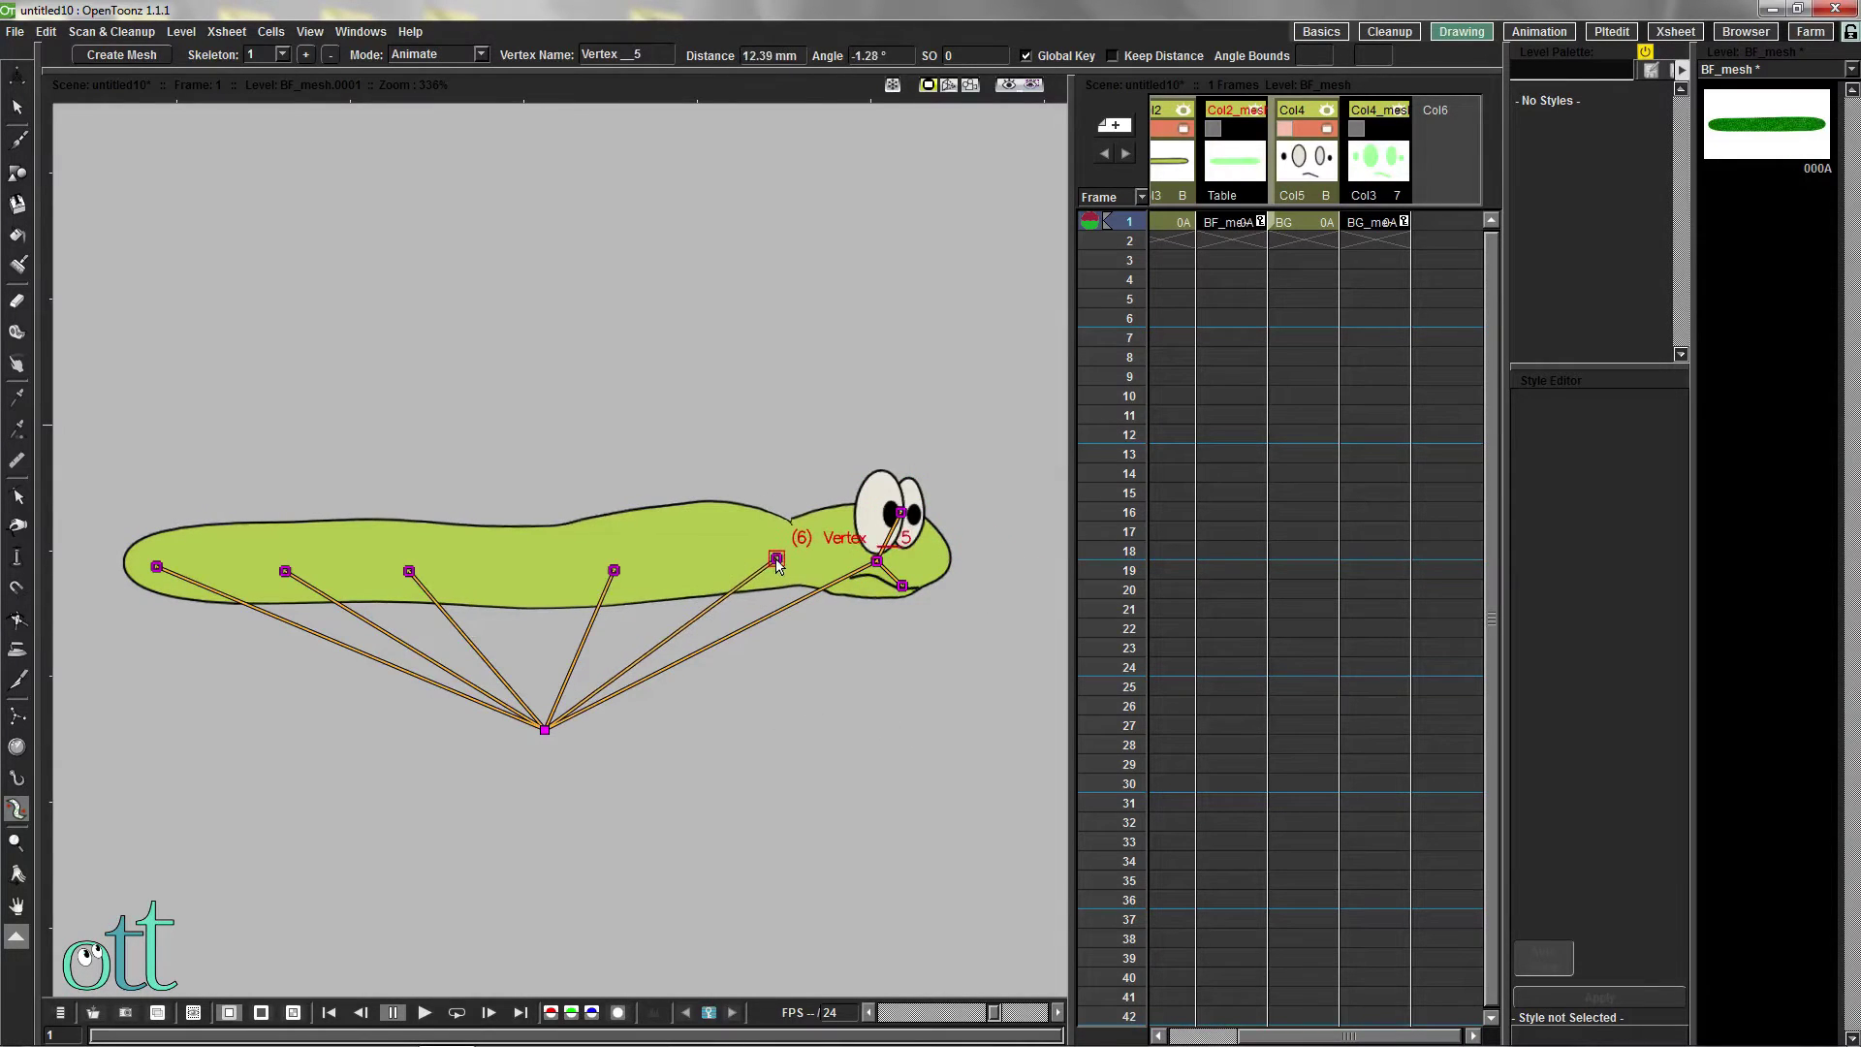
{"action": "left_click_drag", "start_coordinate": [902, 516], "coordinate": [893, 501]}
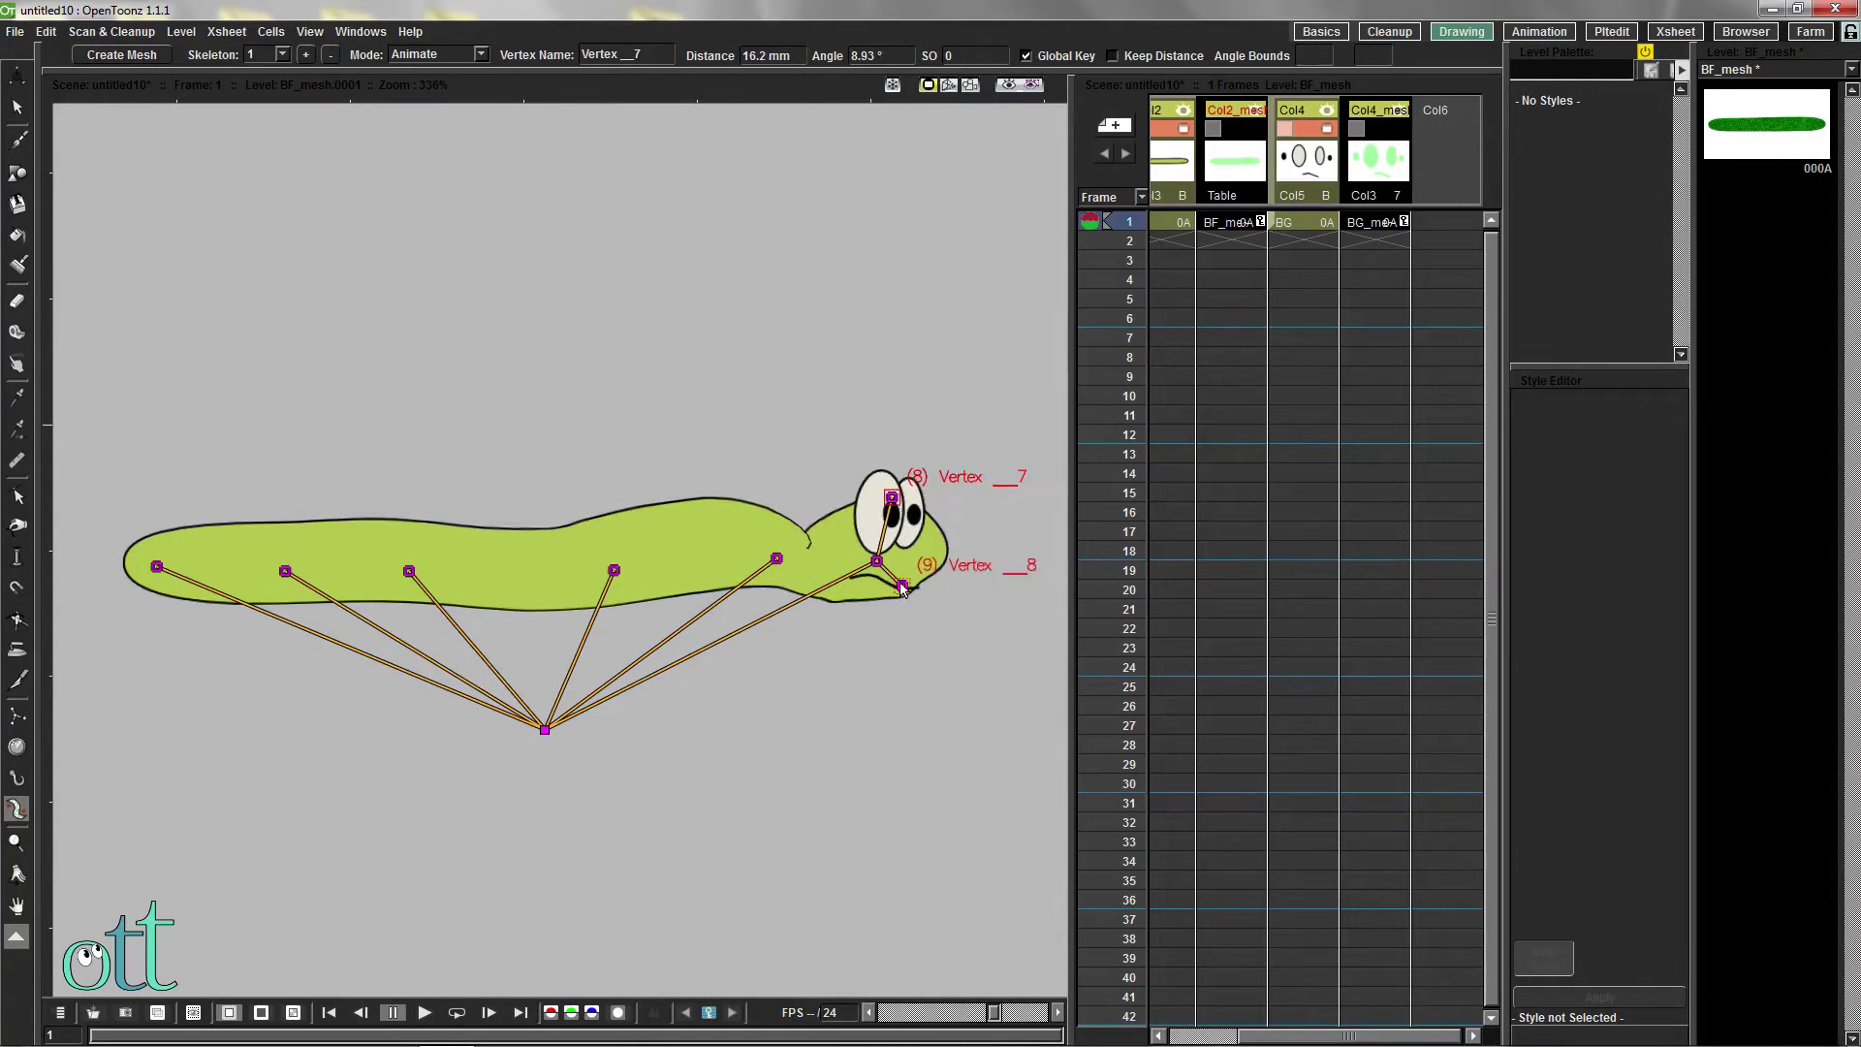
{"action": "left_click_drag", "start_coordinate": [906, 593], "coordinate": [908, 585]}
Shorten the worm's body by repositioning its vertices from neck to tail, with Vertex 2 at about -19.35 mm and Vertex 1 at about -25.1 mm
{"action": "mouse_move", "coordinate": [777, 558]}
{"action": "left_mouse_down"}
{"action": "mouse_move", "coordinate": [866, 556]}
{"action": "mouse_move", "coordinate": [744, 557]}
{"action": "mouse_move", "coordinate": [759, 568]}
{"action": "left_mouse_up"}
{"action": "left_click_drag", "start_coordinate": [614, 570], "coordinate": [626, 571]}
{"action": "left_click_drag", "start_coordinate": [409, 571], "coordinate": [449, 572]}
{"action": "left_click_drag", "start_coordinate": [278, 571], "coordinate": [332, 578]}
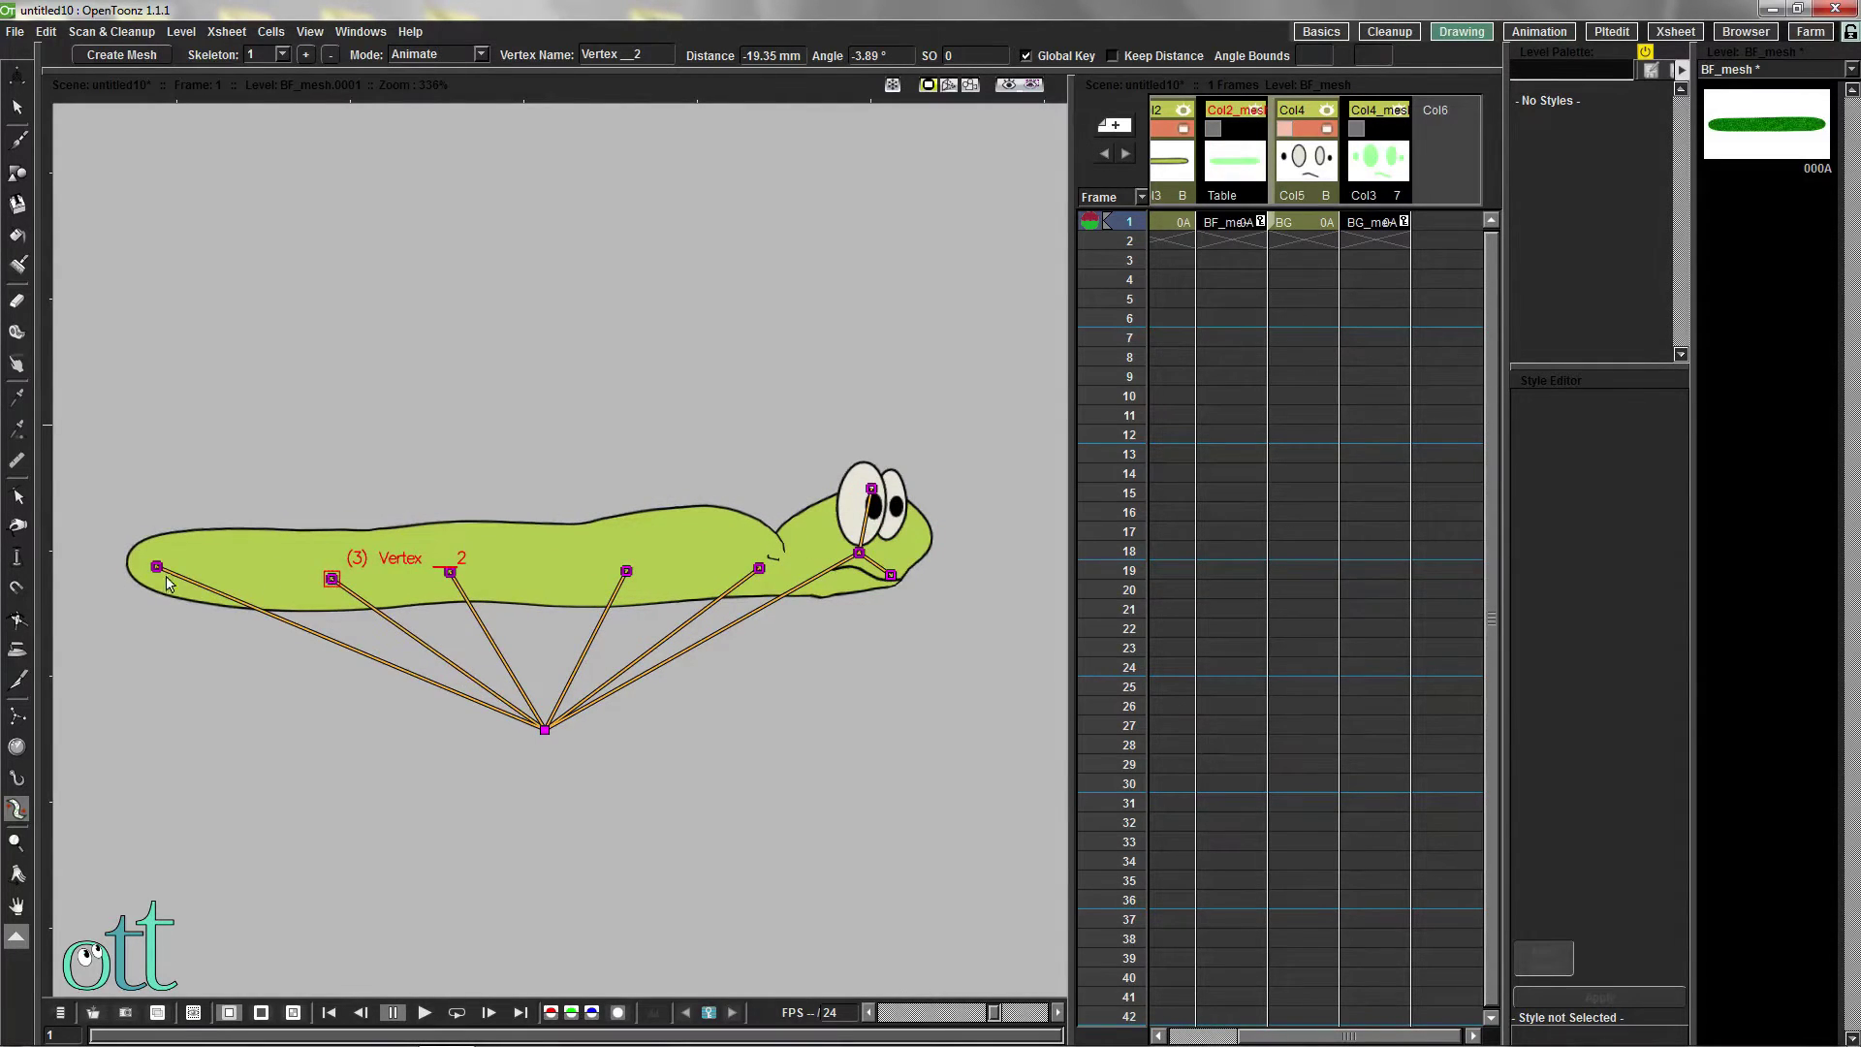
{"action": "left_click_drag", "start_coordinate": [156, 567], "coordinate": [216, 569]}
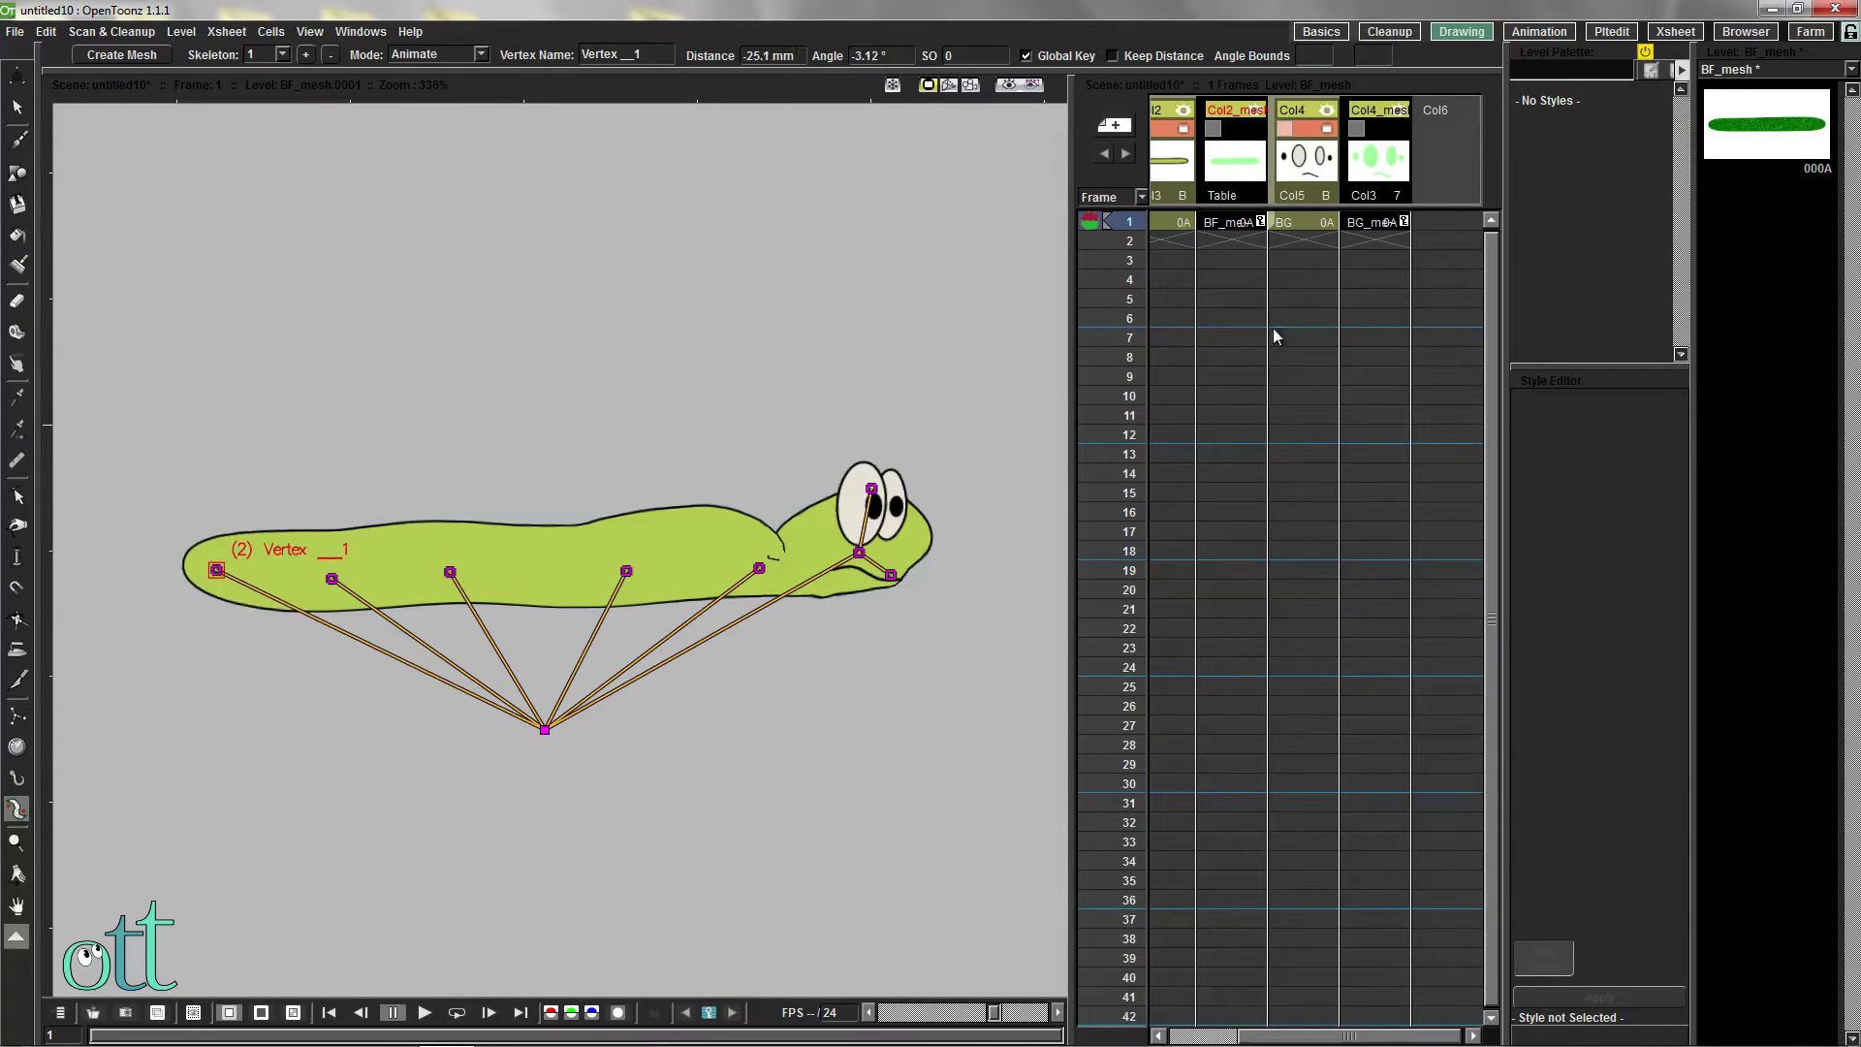
On BG_mesh, raise the base vertices of the large and small eyes so both eyes sit higher on the head
{"action": "left_click", "coordinate": [1386, 222]}
{"action": "scroll", "coordinate": [915, 539], "scroll_direction": "up", "scroll_amount": 4}
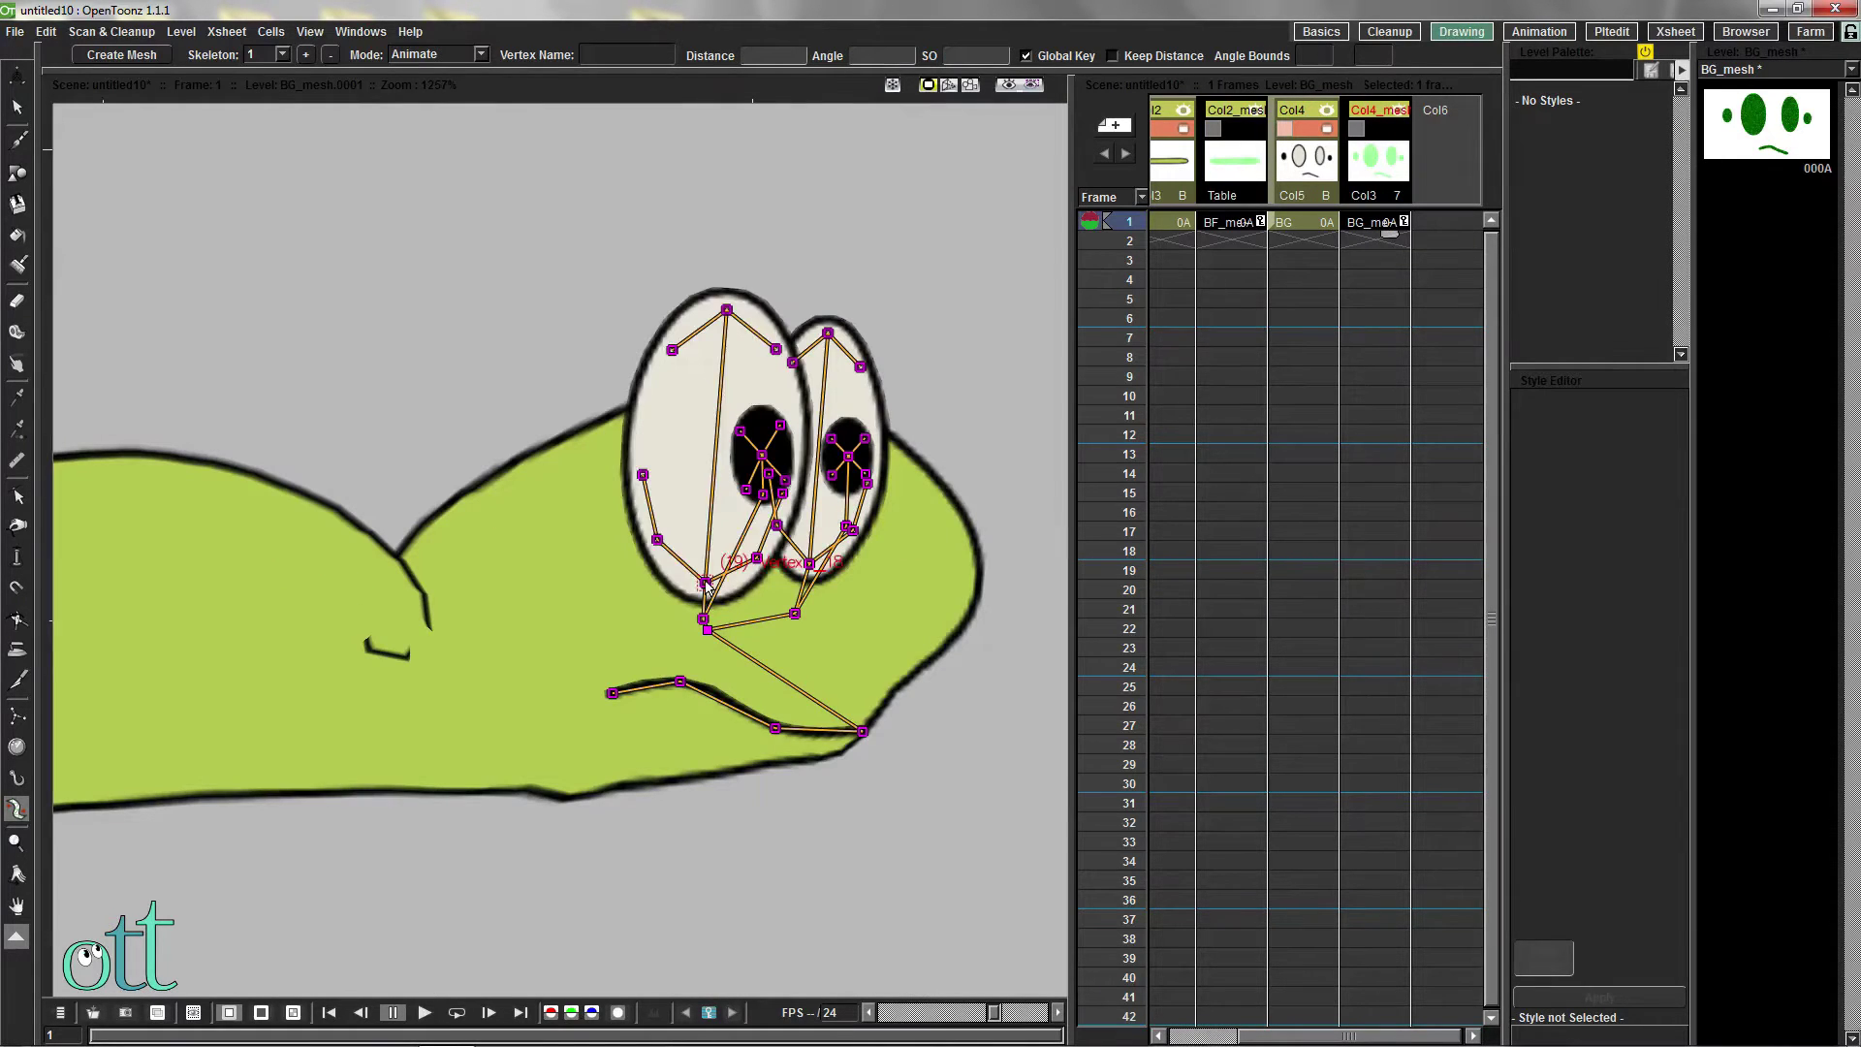
{"action": "left_click_drag", "start_coordinate": [706, 583], "coordinate": [708, 536]}
{"action": "left_click_drag", "start_coordinate": [810, 564], "coordinate": [811, 544]}
{"action": "right_click", "coordinate": [811, 544]}
{"action": "left_click", "coordinate": [975, 393]}
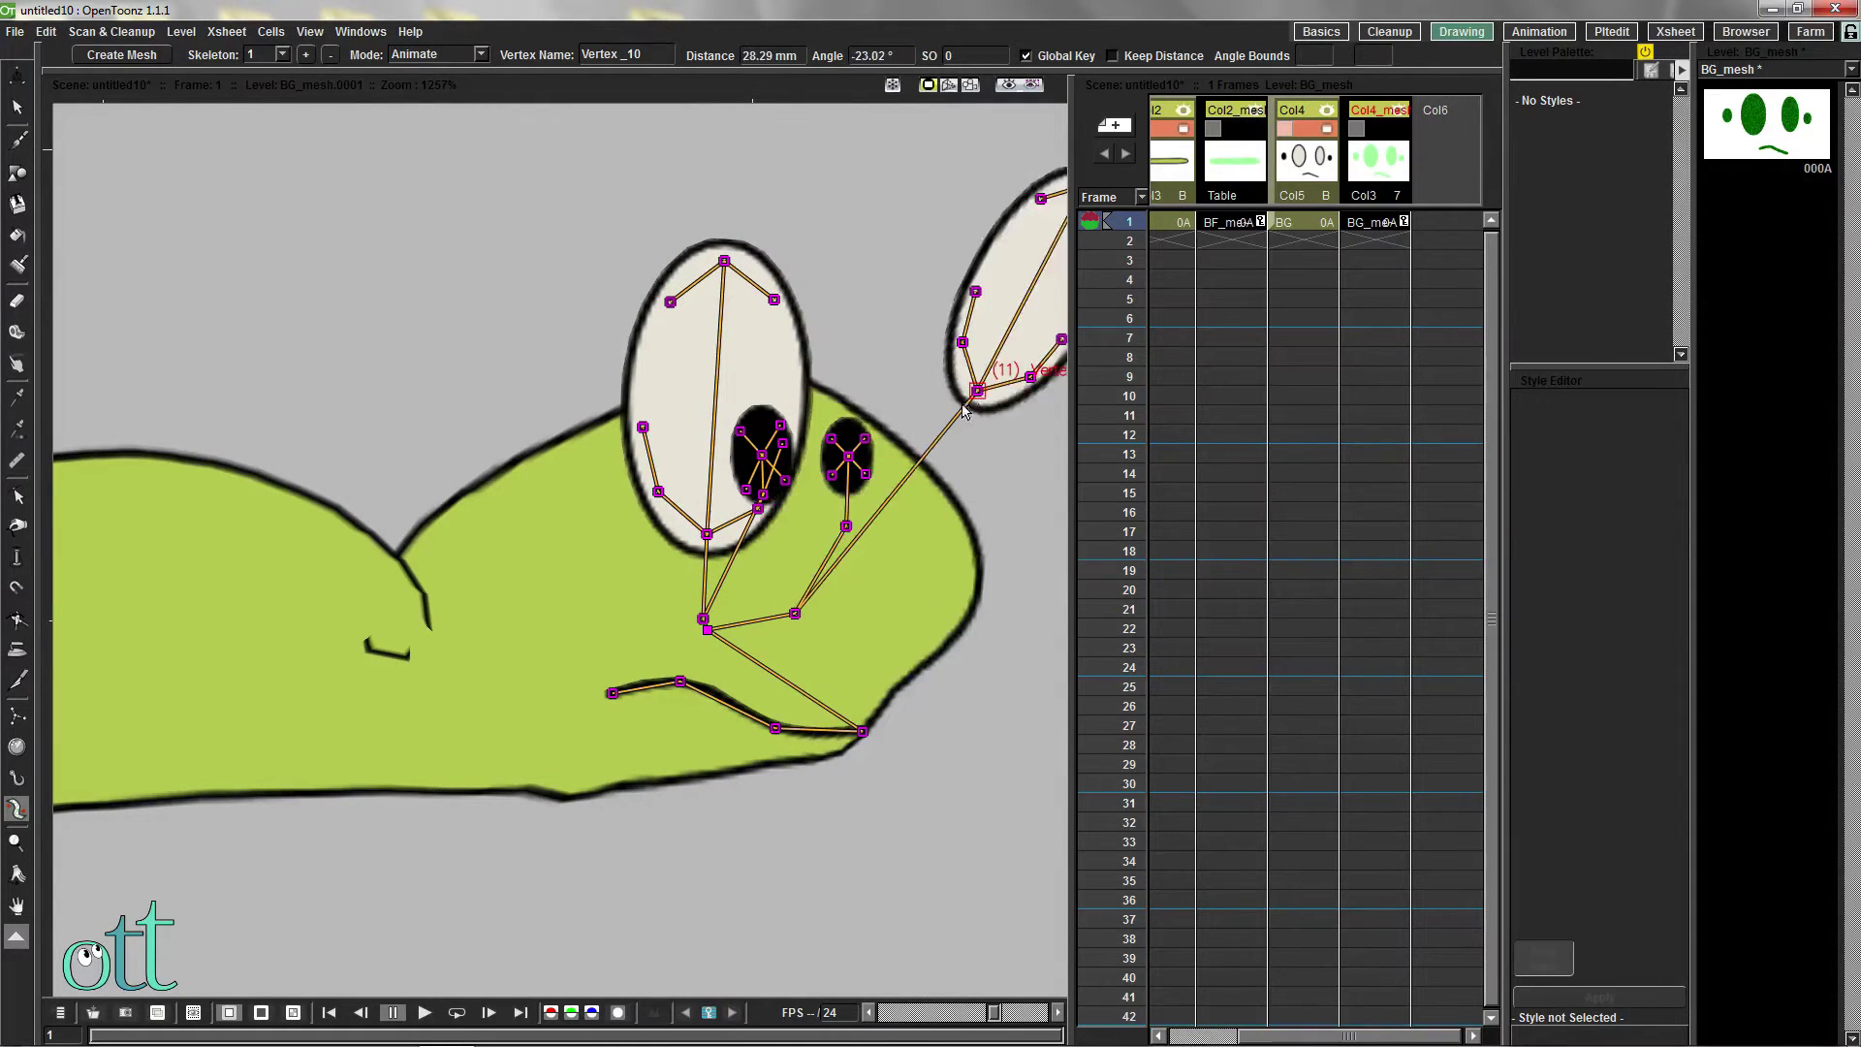
{"action": "left_click_drag", "start_coordinate": [977, 391], "coordinate": [810, 536]}
Shift both eyes towards the snout using their lower parent vertices, and raise the mouth's front-end vertex to about 3.4 mm and 21.72°
{"action": "left_click_drag", "start_coordinate": [795, 613], "coordinate": [839, 607]}
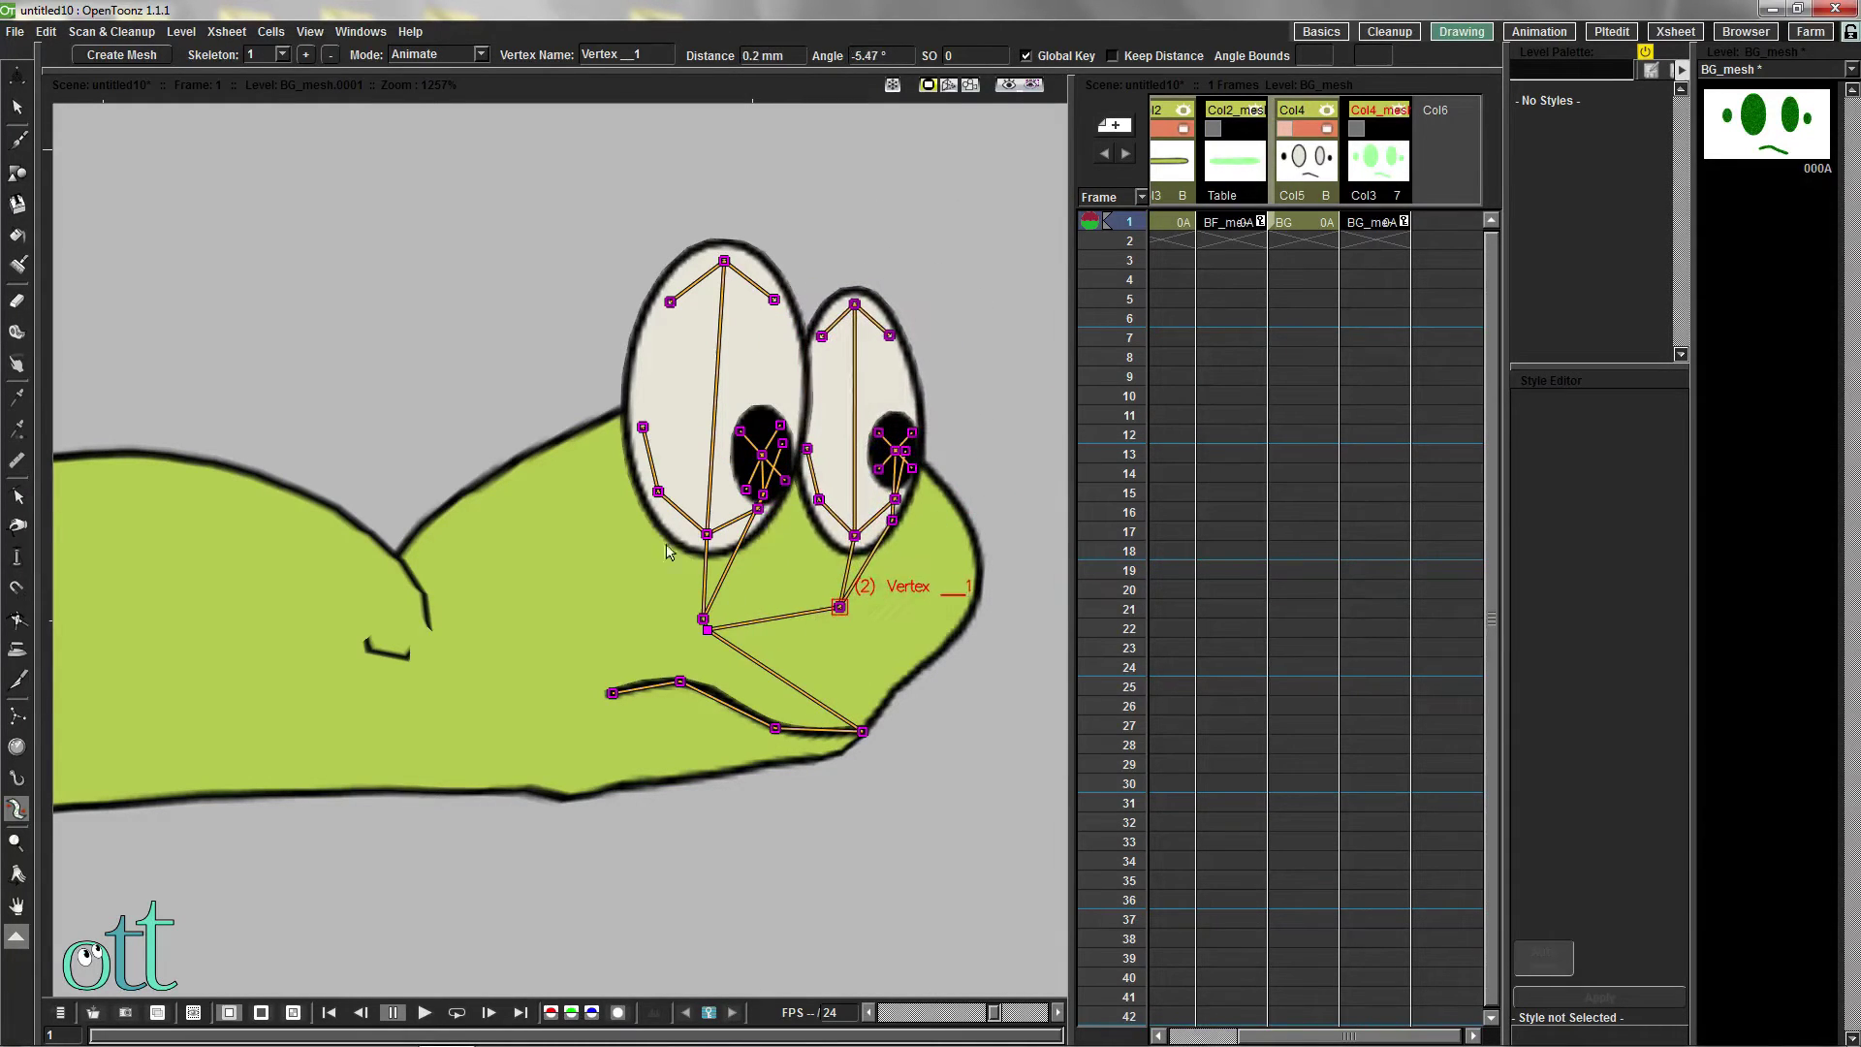
{"action": "left_click_drag", "start_coordinate": [704, 619], "coordinate": [760, 561]}
{"action": "left_click_drag", "start_coordinate": [900, 606], "coordinate": [811, 488]}
{"action": "left_click_drag", "start_coordinate": [864, 732], "coordinate": [880, 705]}
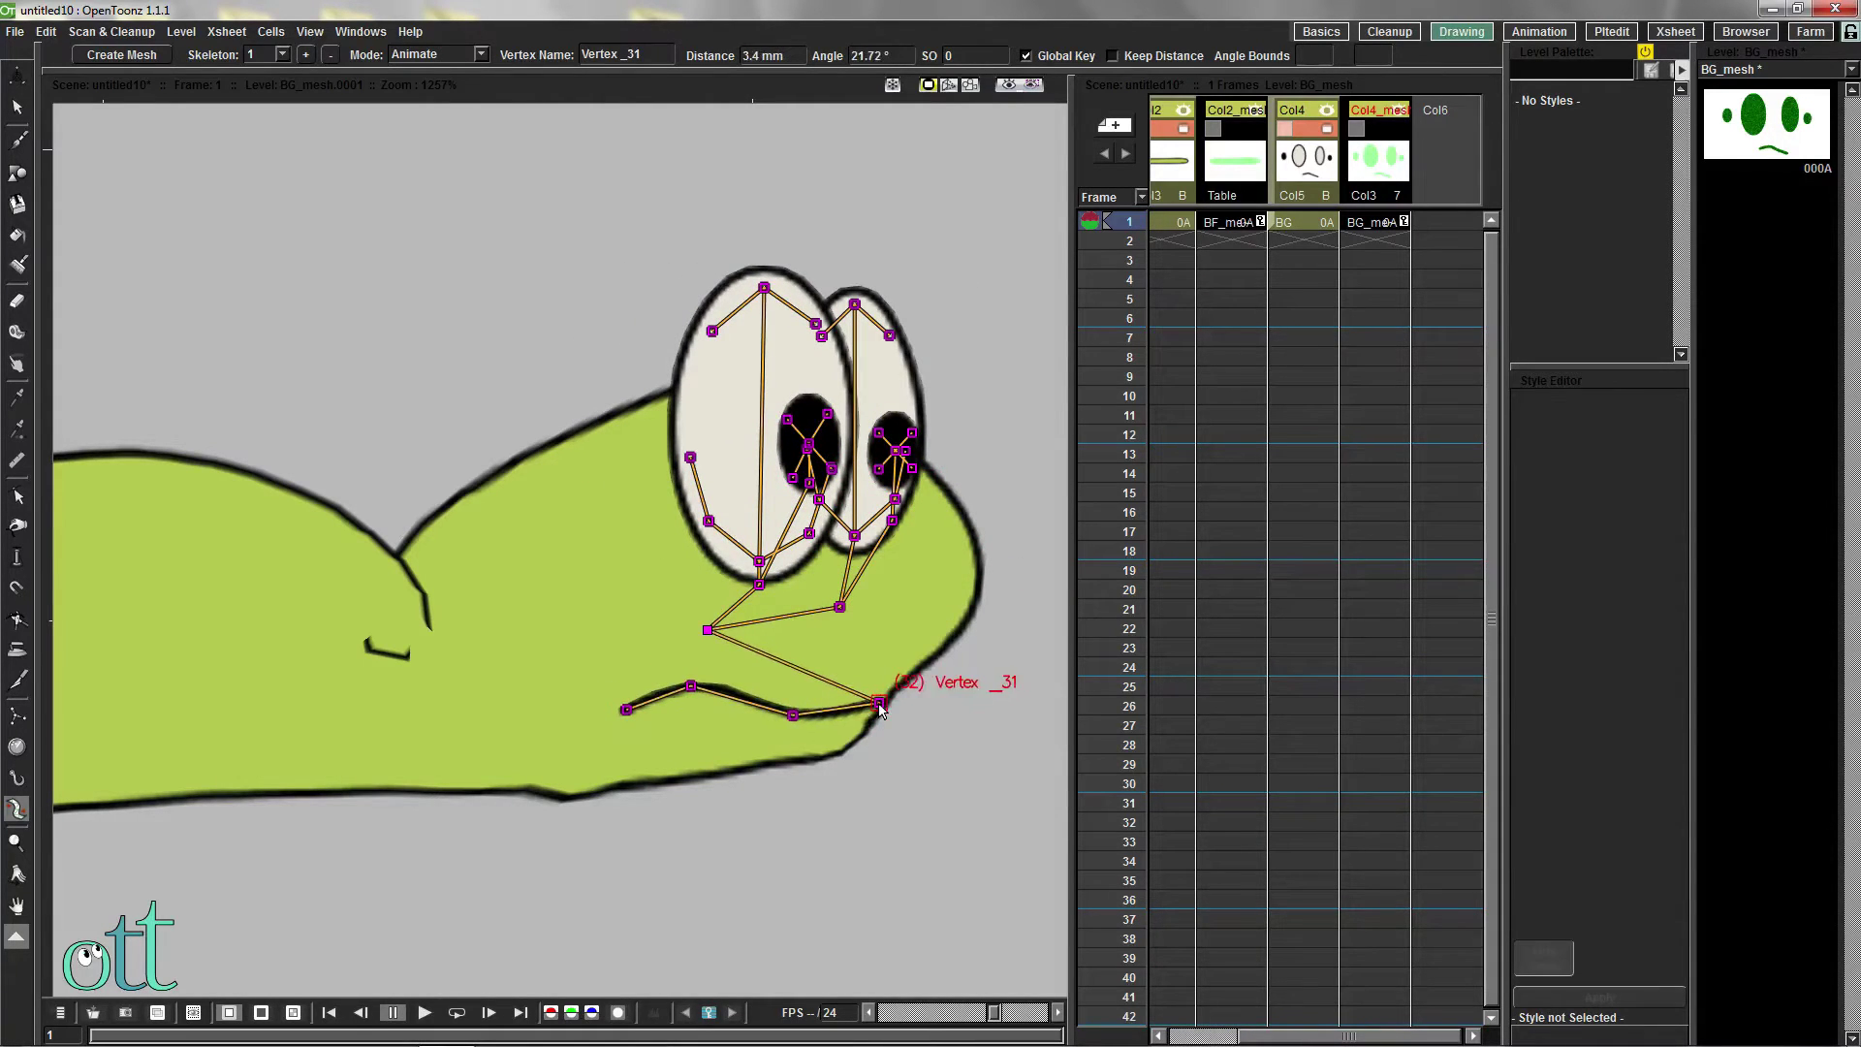
On BF_mesh, move neck Vertex 5 to about 7.08 mm and -2.22° and tail Vertex 1 to about -28.74 mm and -4.16°
{"action": "scroll", "coordinate": [895, 801], "scroll_direction": "down", "scroll_amount": 10}
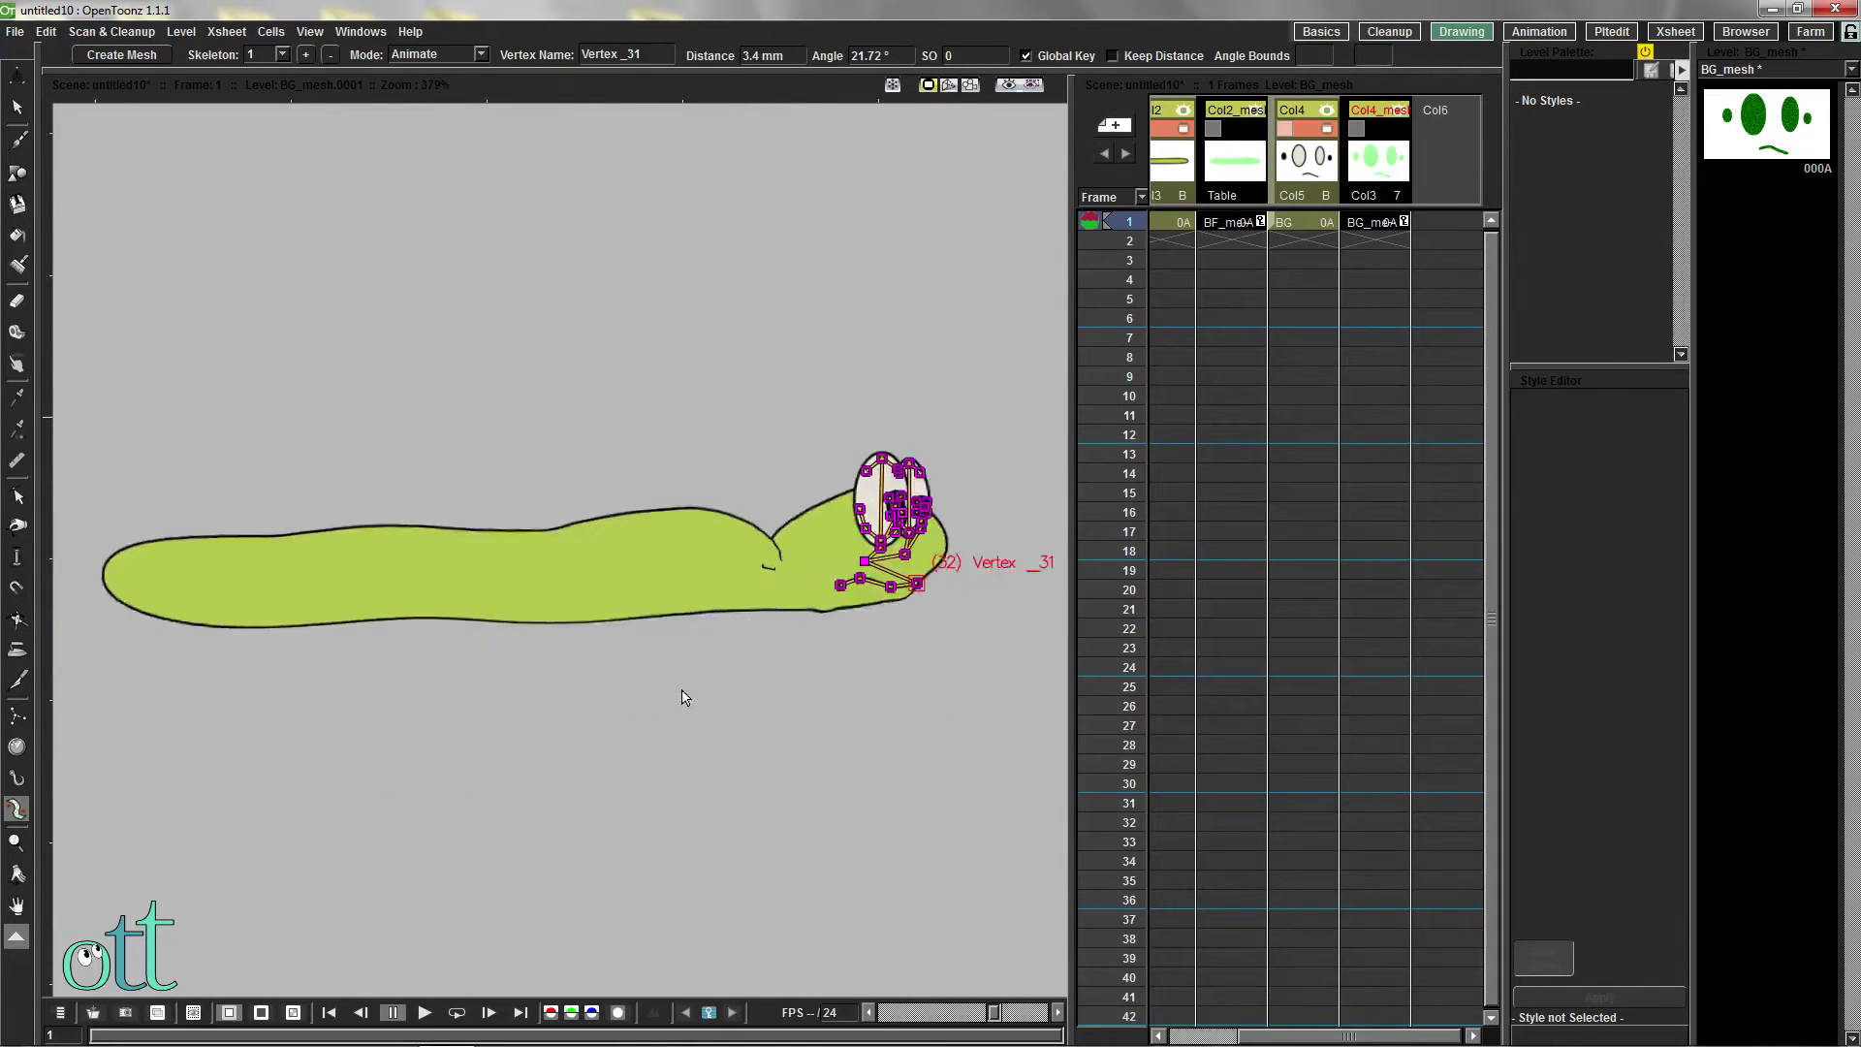
{"action": "left_click", "coordinate": [1229, 225]}
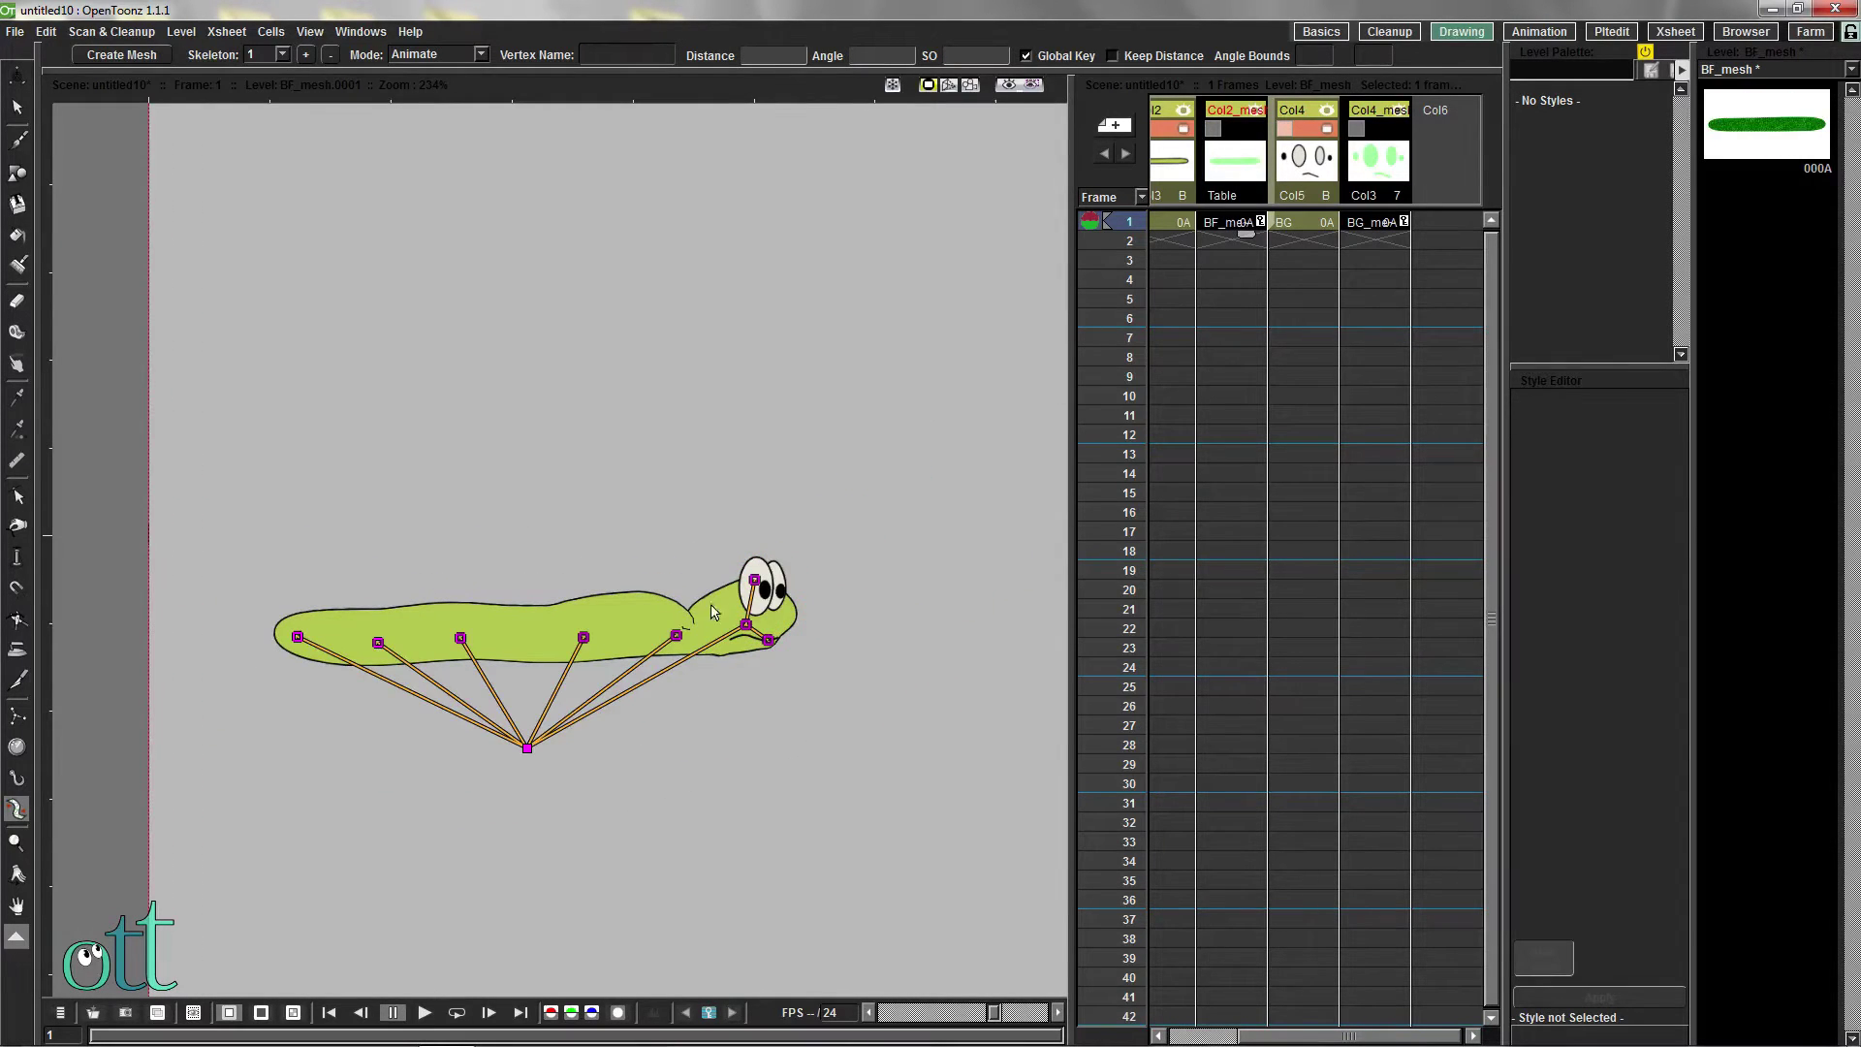
{"action": "left_click_drag", "start_coordinate": [676, 635], "coordinate": [685, 642]}
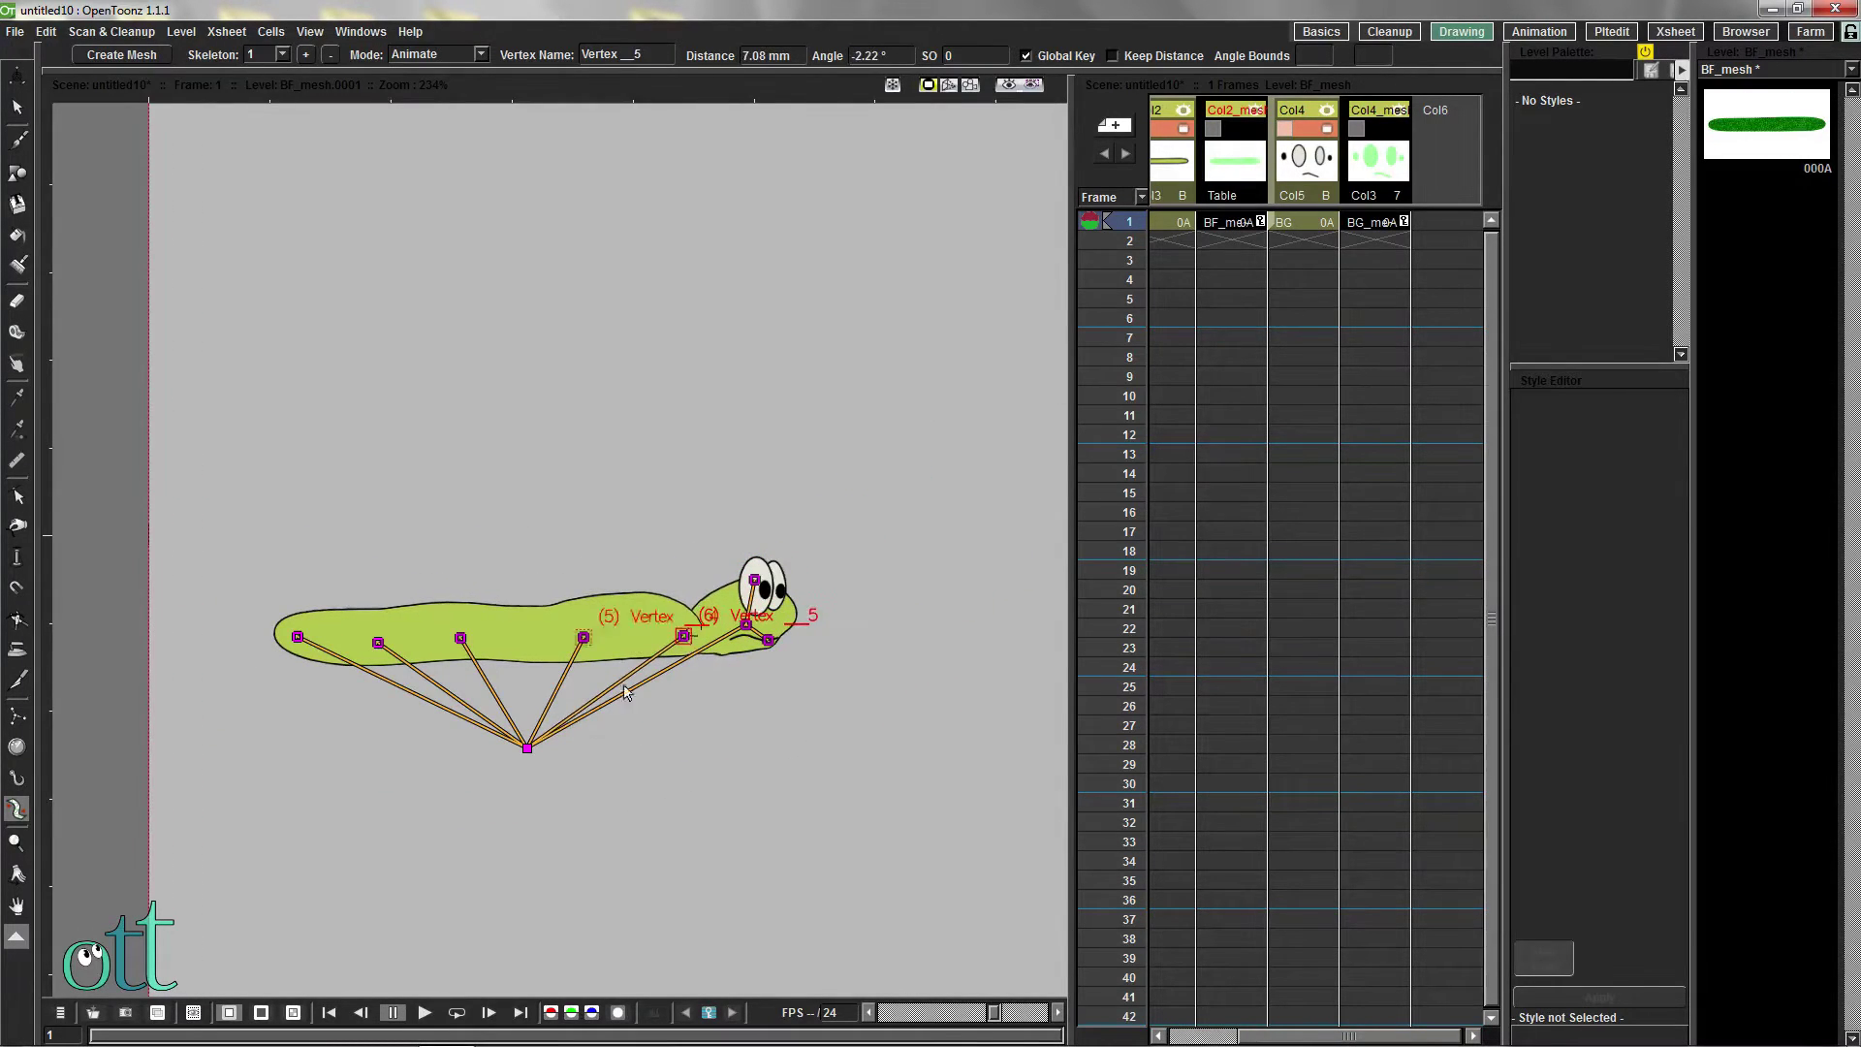
{"action": "mouse_move", "coordinate": [298, 637]}
{"action": "left_mouse_down"}
{"action": "mouse_move", "coordinate": [320, 630]}
{"action": "mouse_move", "coordinate": [305, 635]}
{"action": "left_mouse_up"}
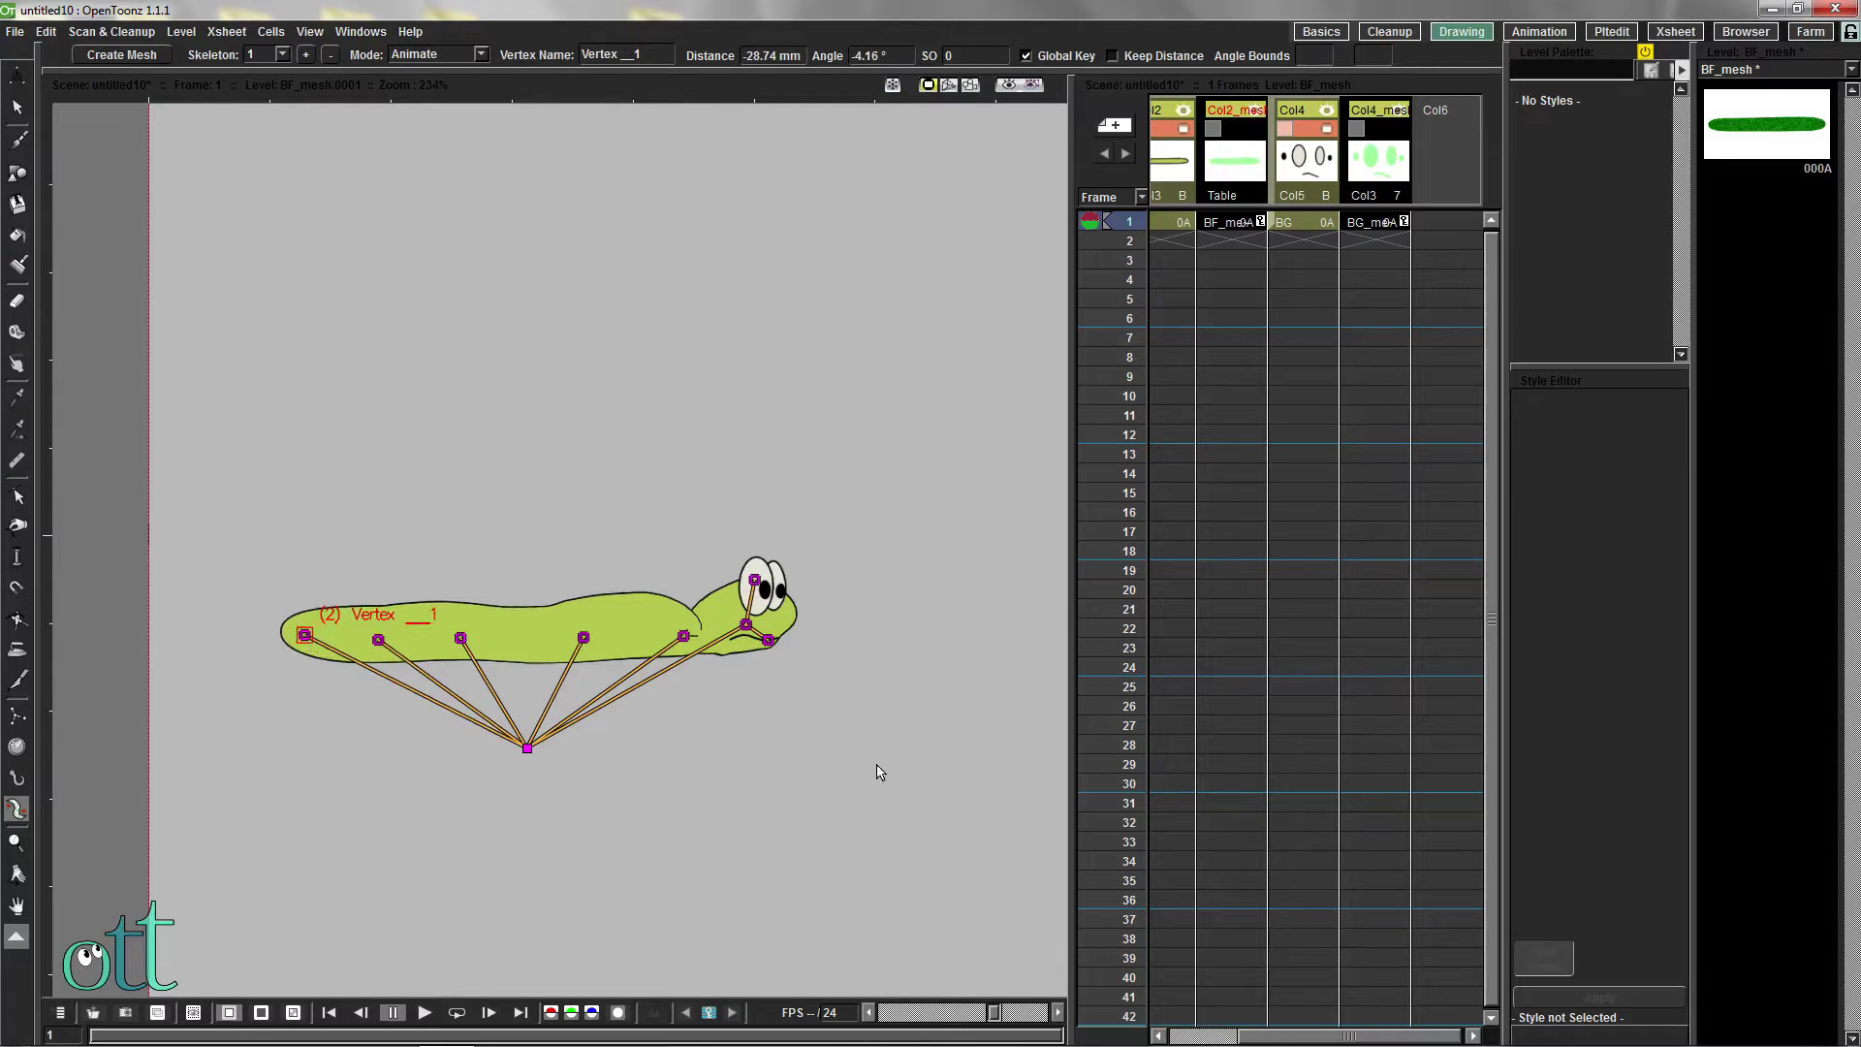
In the empty Col6 at frame 1, draw a horizontal ground line with the Line shape beneath the worm, spanning almost the whole camera width
{"action": "scroll", "coordinate": [1008, 642], "scroll_direction": "down", "scroll_amount": 5}
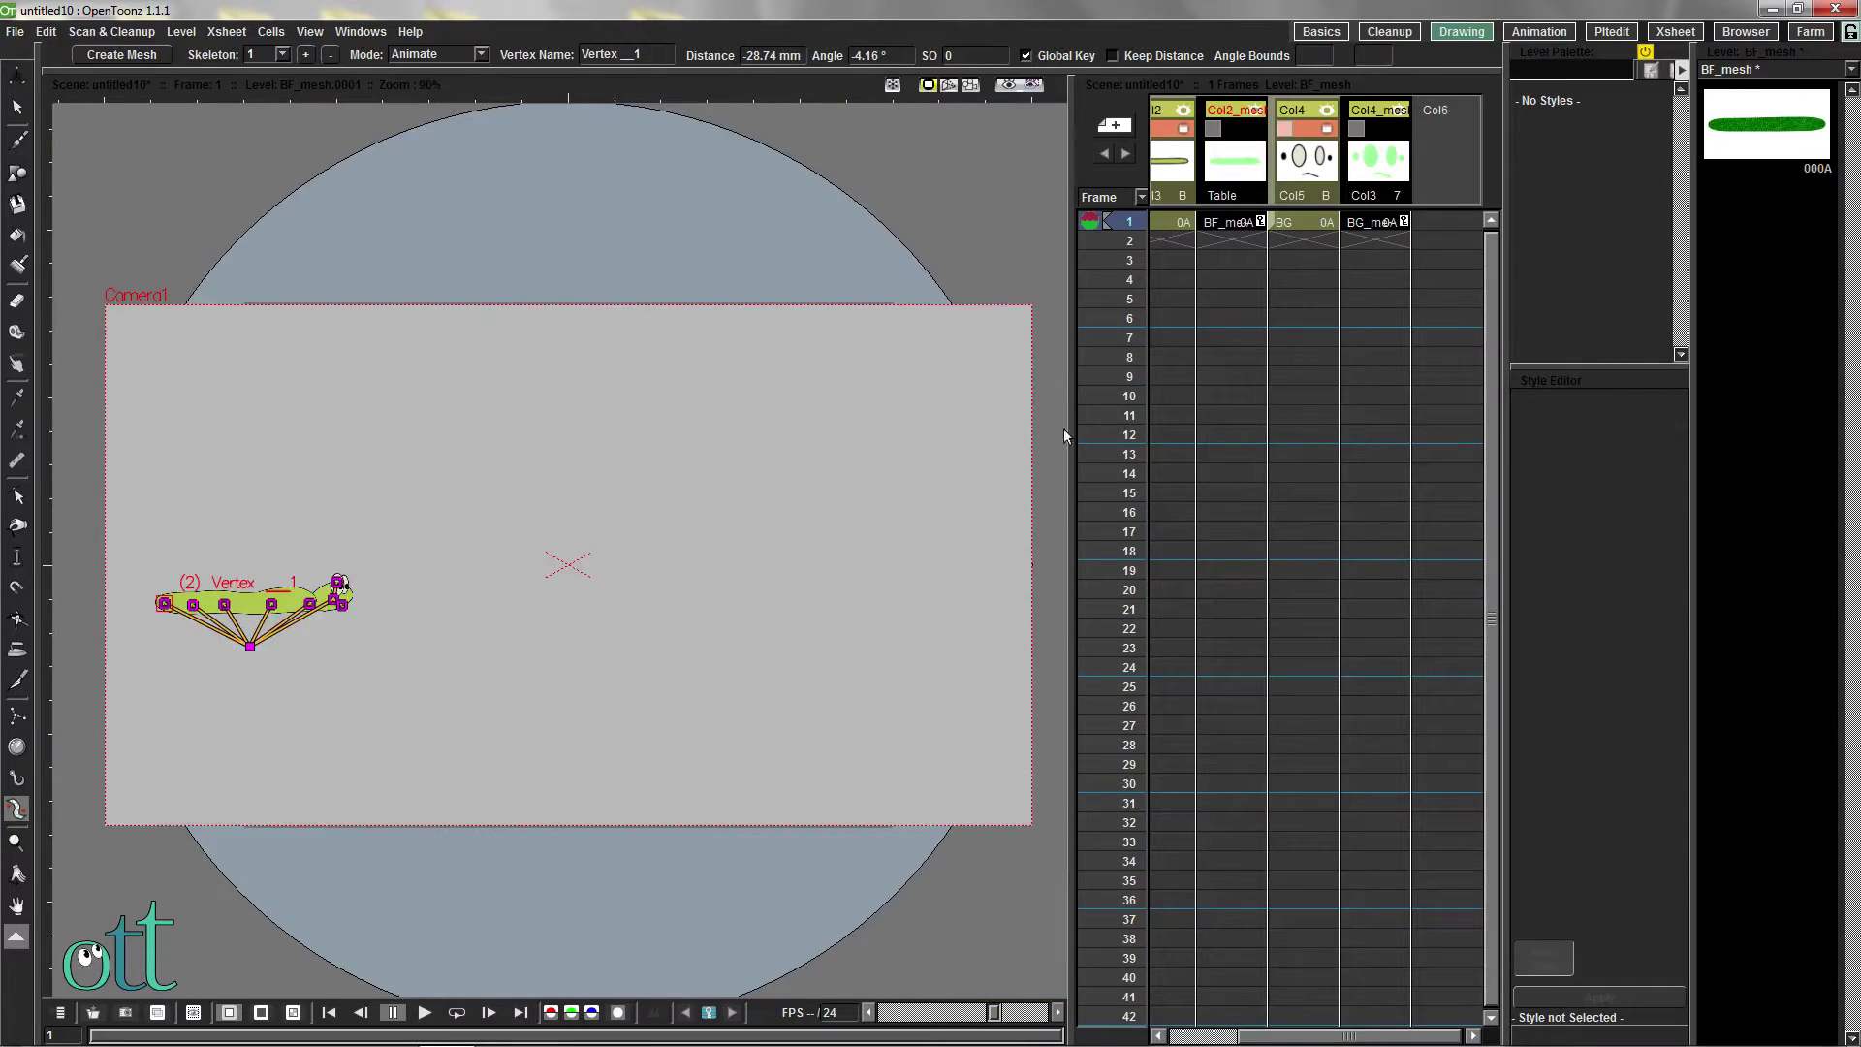
{"action": "left_click", "coordinate": [1438, 223]}
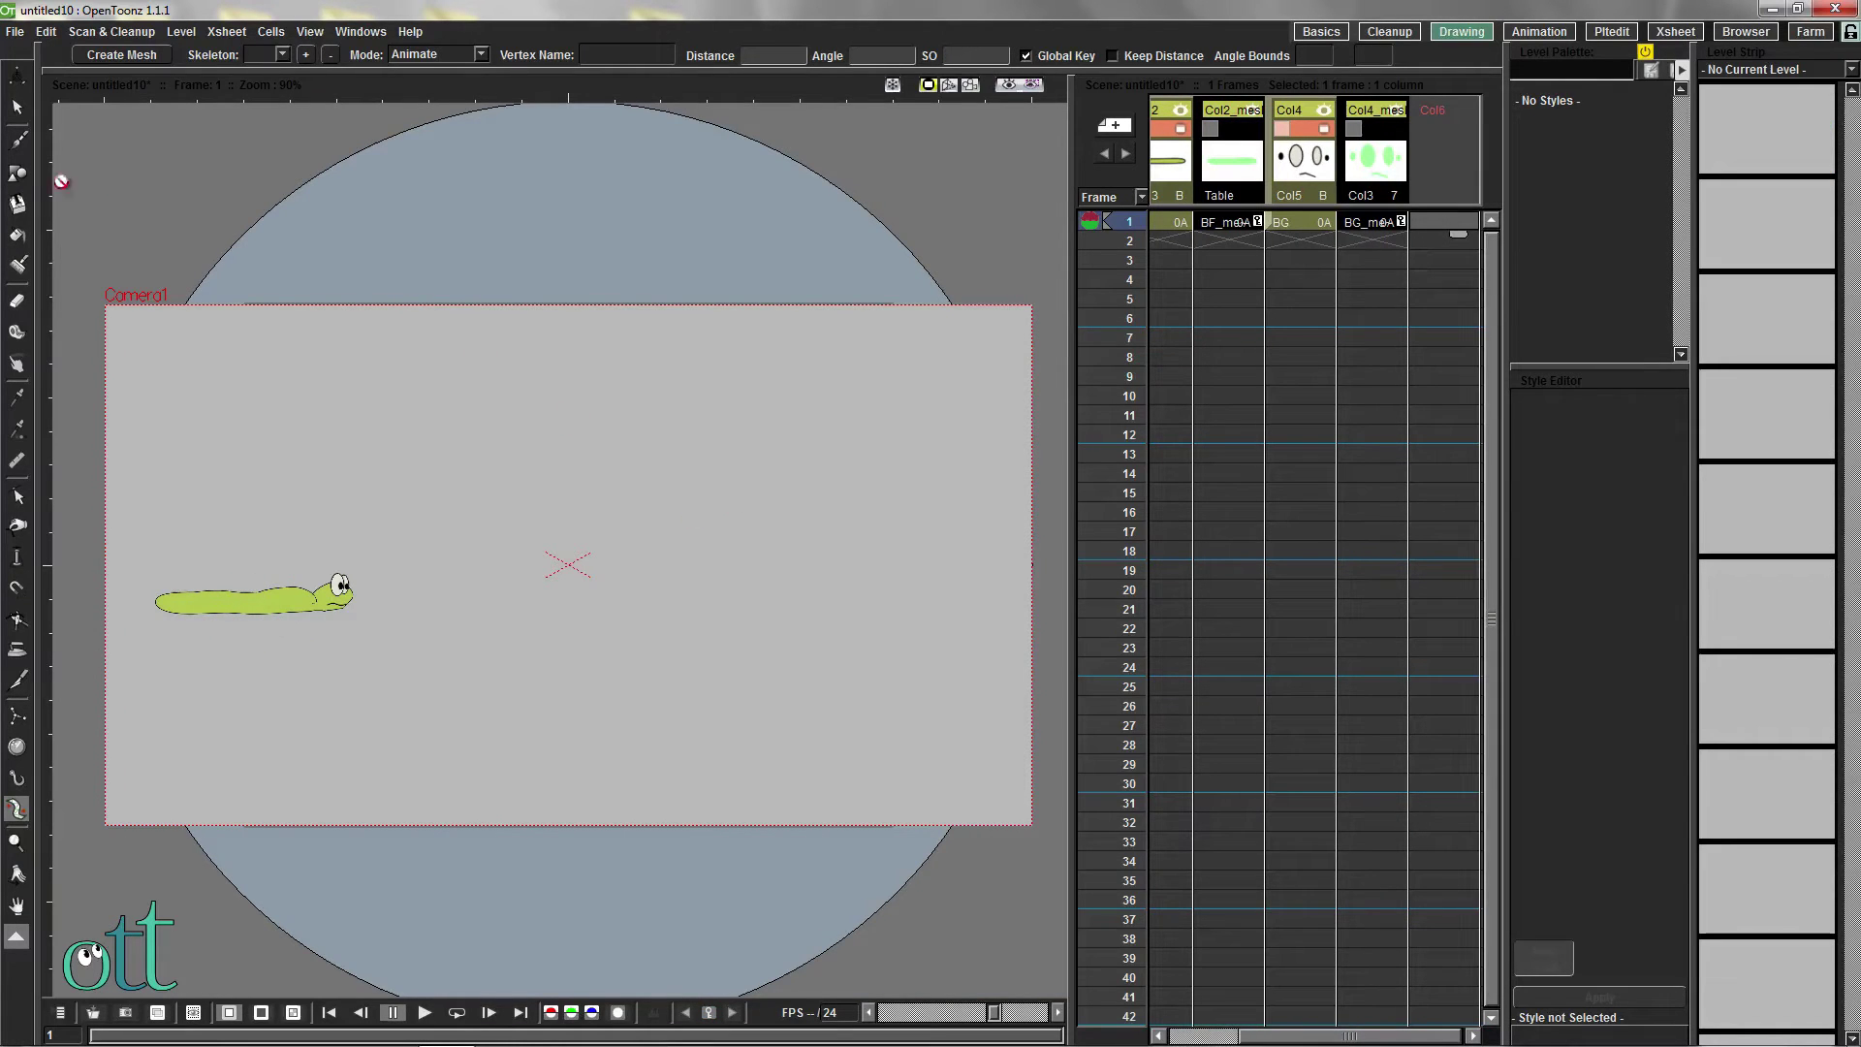
{"action": "left_click", "coordinate": [16, 173]}
{"action": "left_click", "coordinate": [439, 54]}
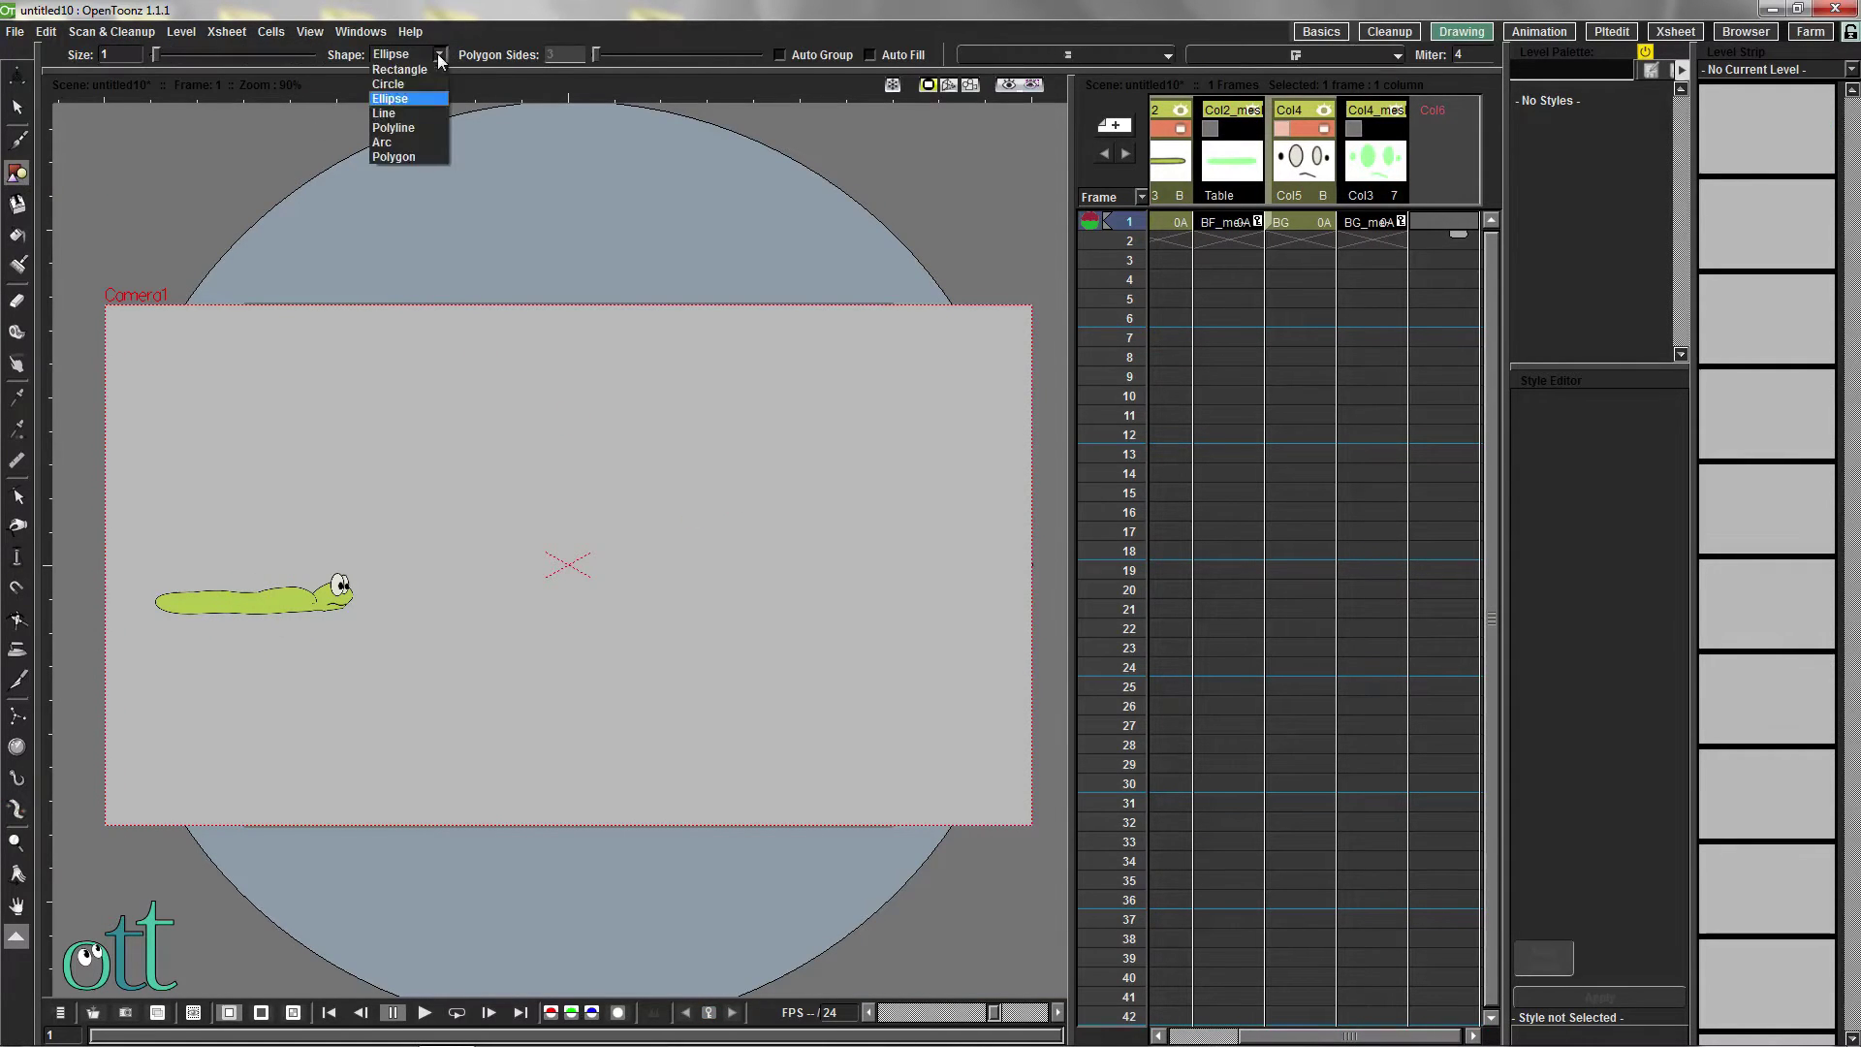
{"action": "left_click", "coordinate": [429, 113]}
{"action": "left_click_drag", "start_coordinate": [121, 617], "coordinate": [1005, 613]}
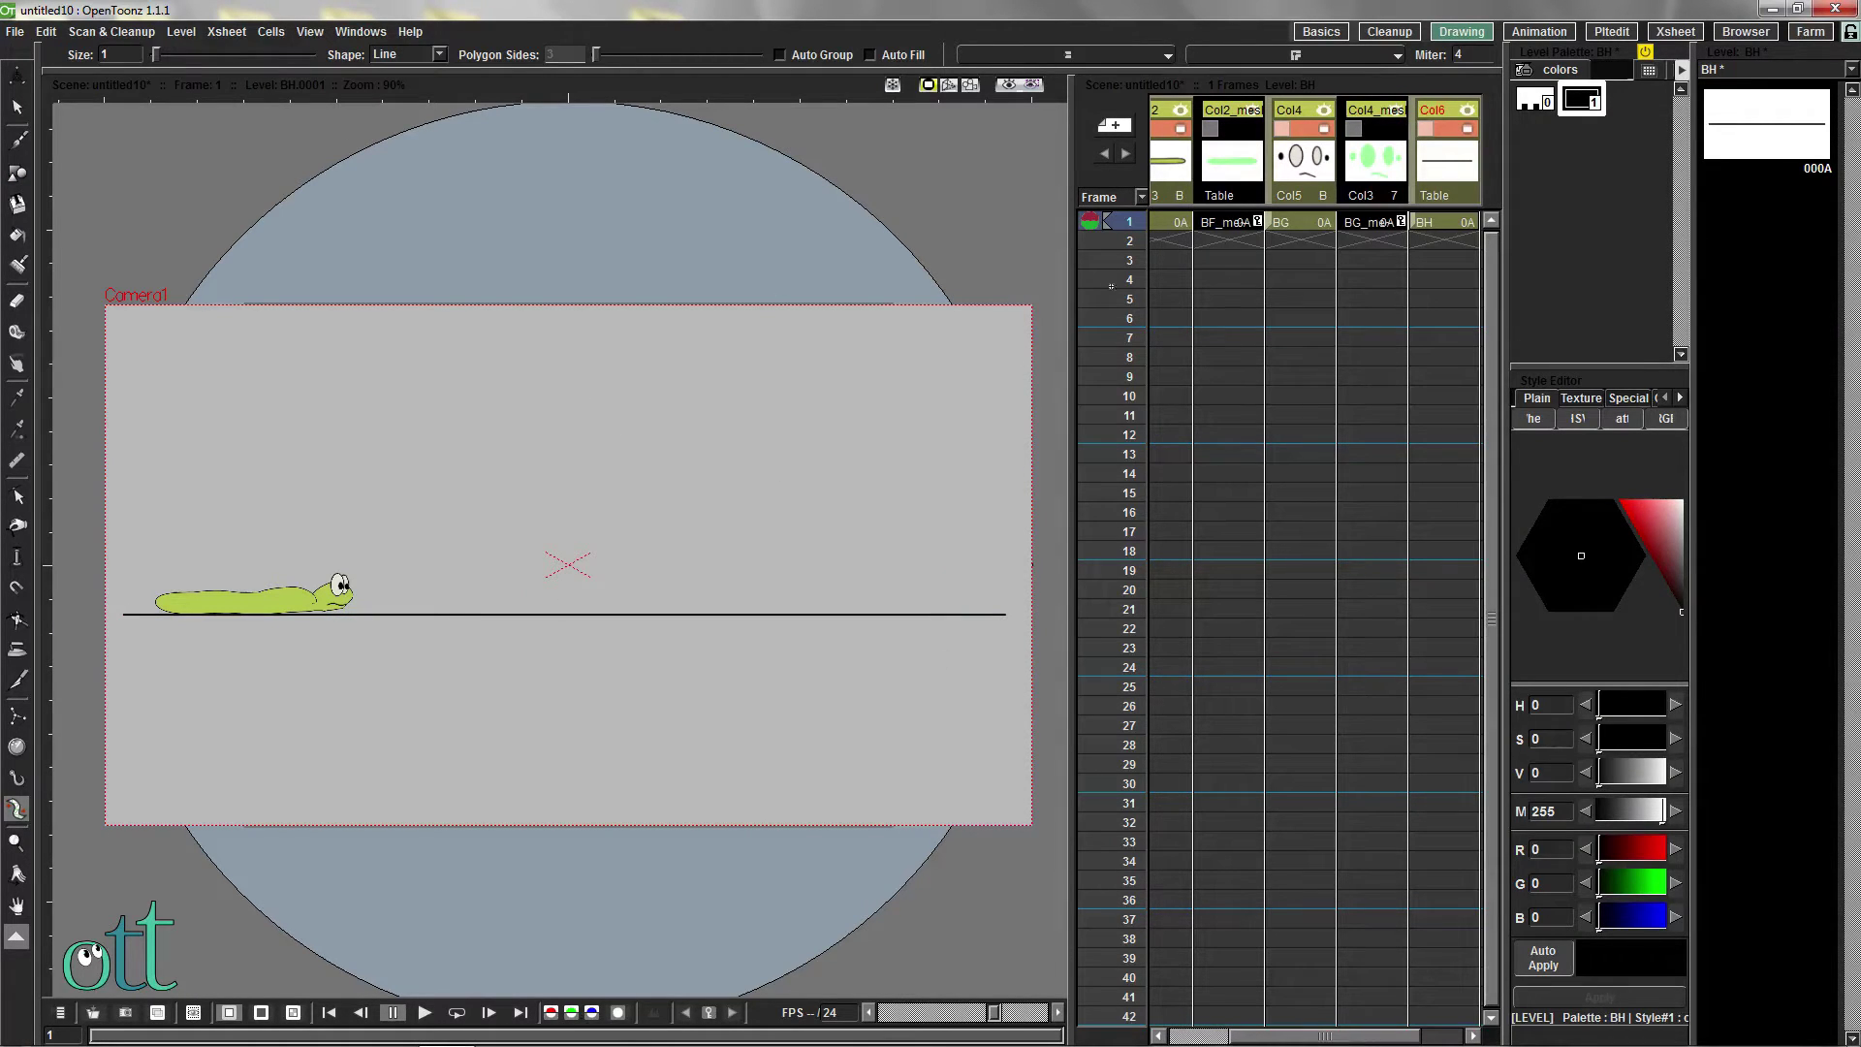
Extend the cells of all columns from Col2 to Col6 down to frame 97 in the Xsheet
{"action": "left_click_drag", "start_coordinate": [1072, 365], "coordinate": [1054, 365]}
{"action": "left_click_drag", "start_coordinate": [1266, 1039], "coordinate": [1254, 1040]}
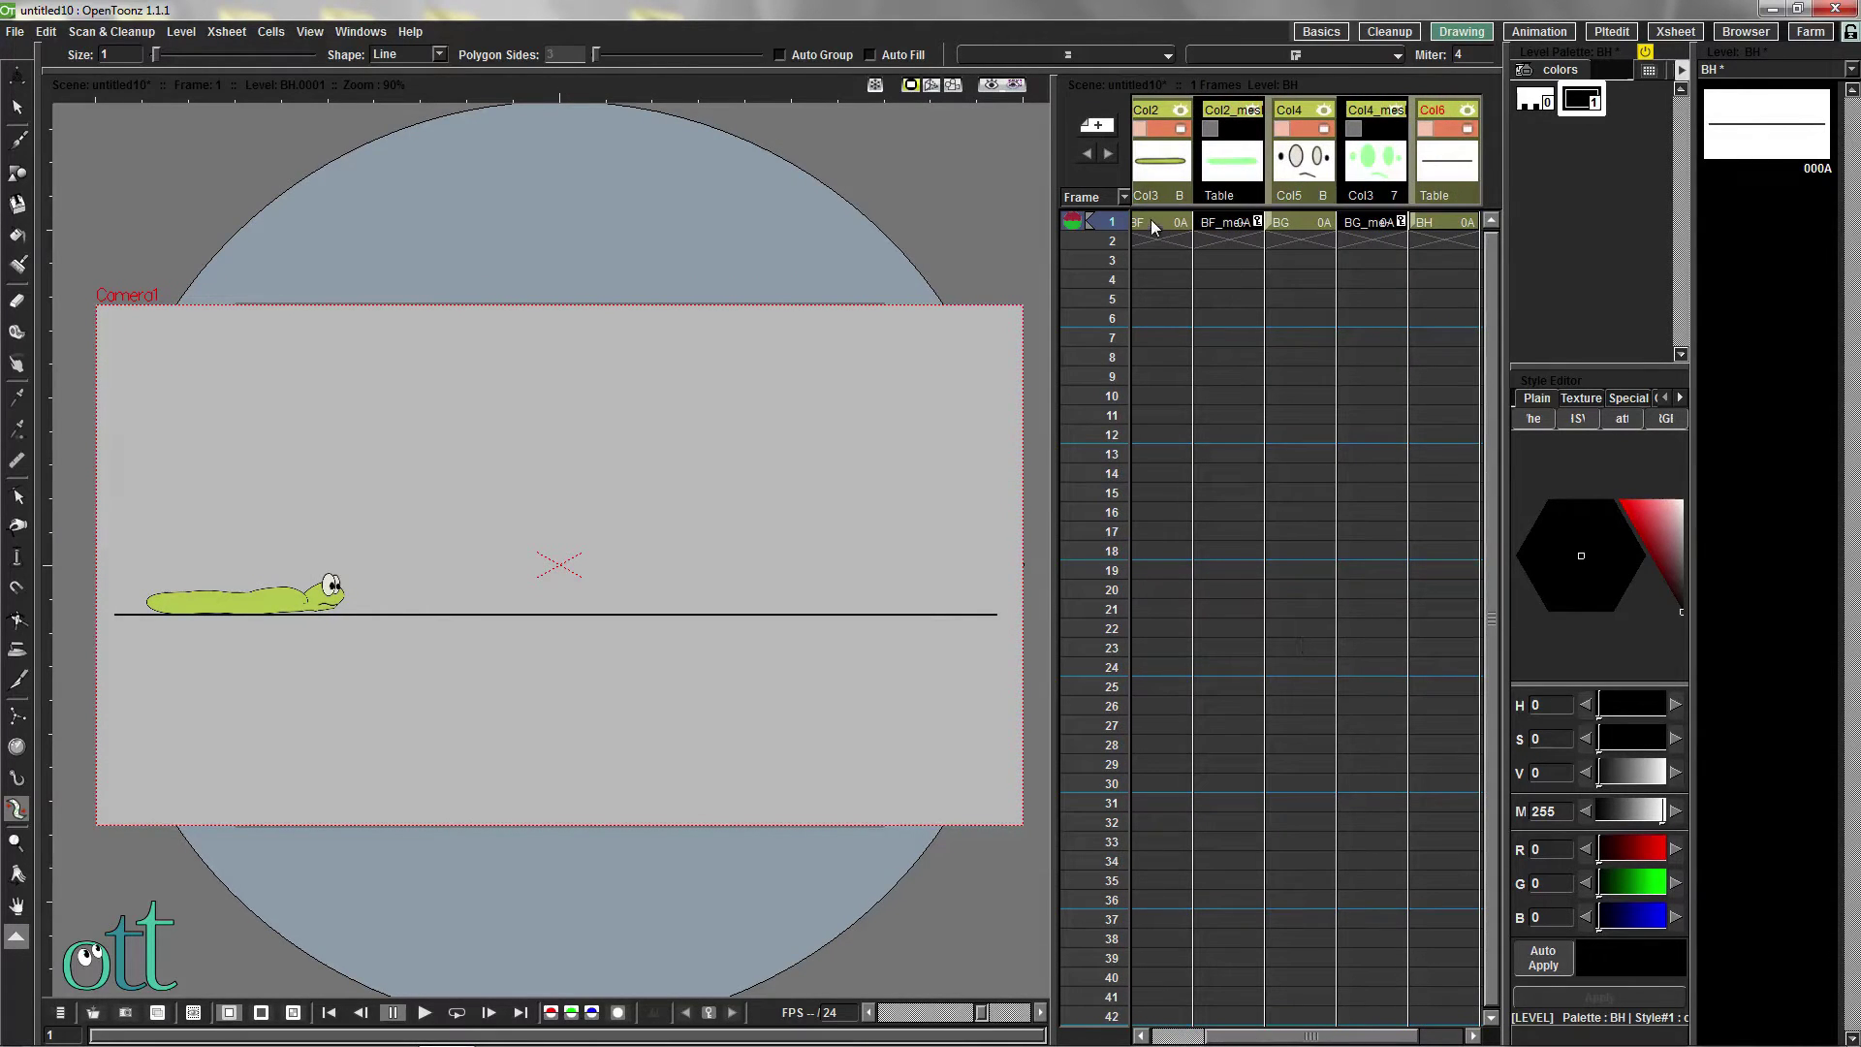
{"action": "left_click_drag", "start_coordinate": [1150, 219], "coordinate": [1421, 992]}
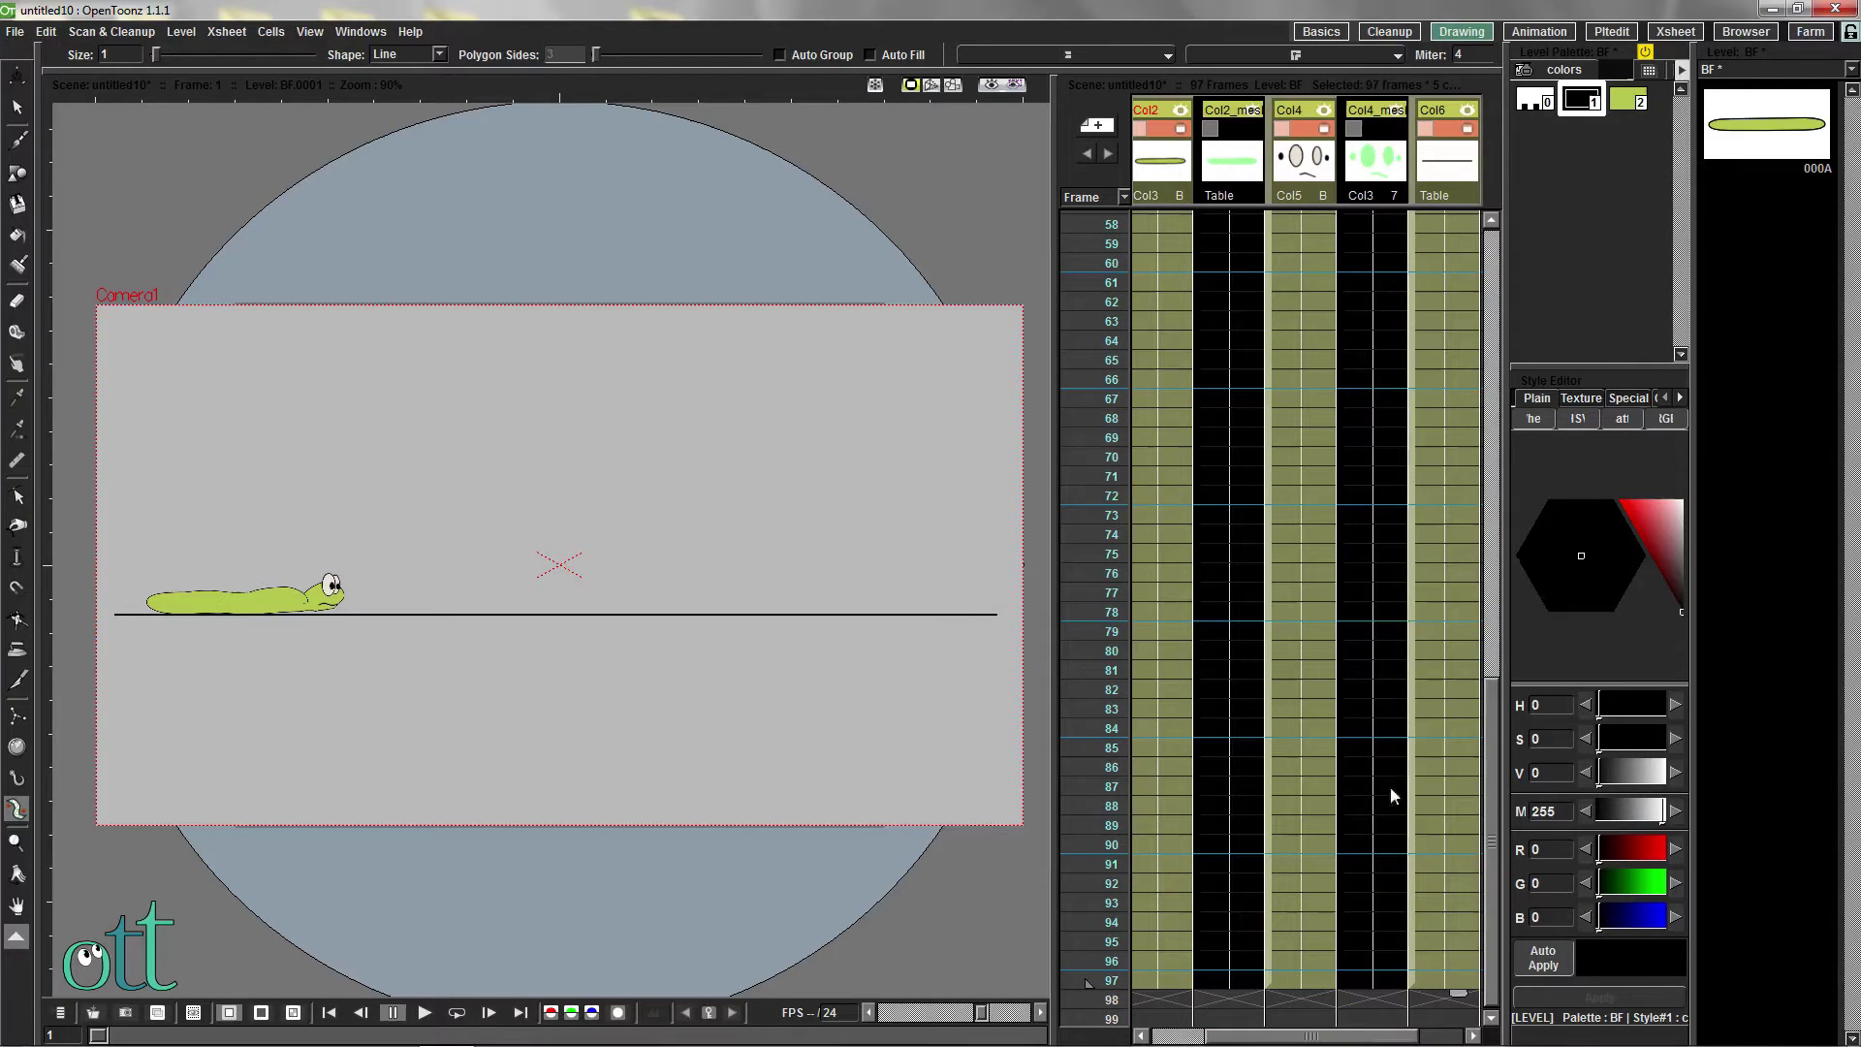
{"action": "left_click_drag", "start_coordinate": [1493, 732], "coordinate": [1462, 242]}
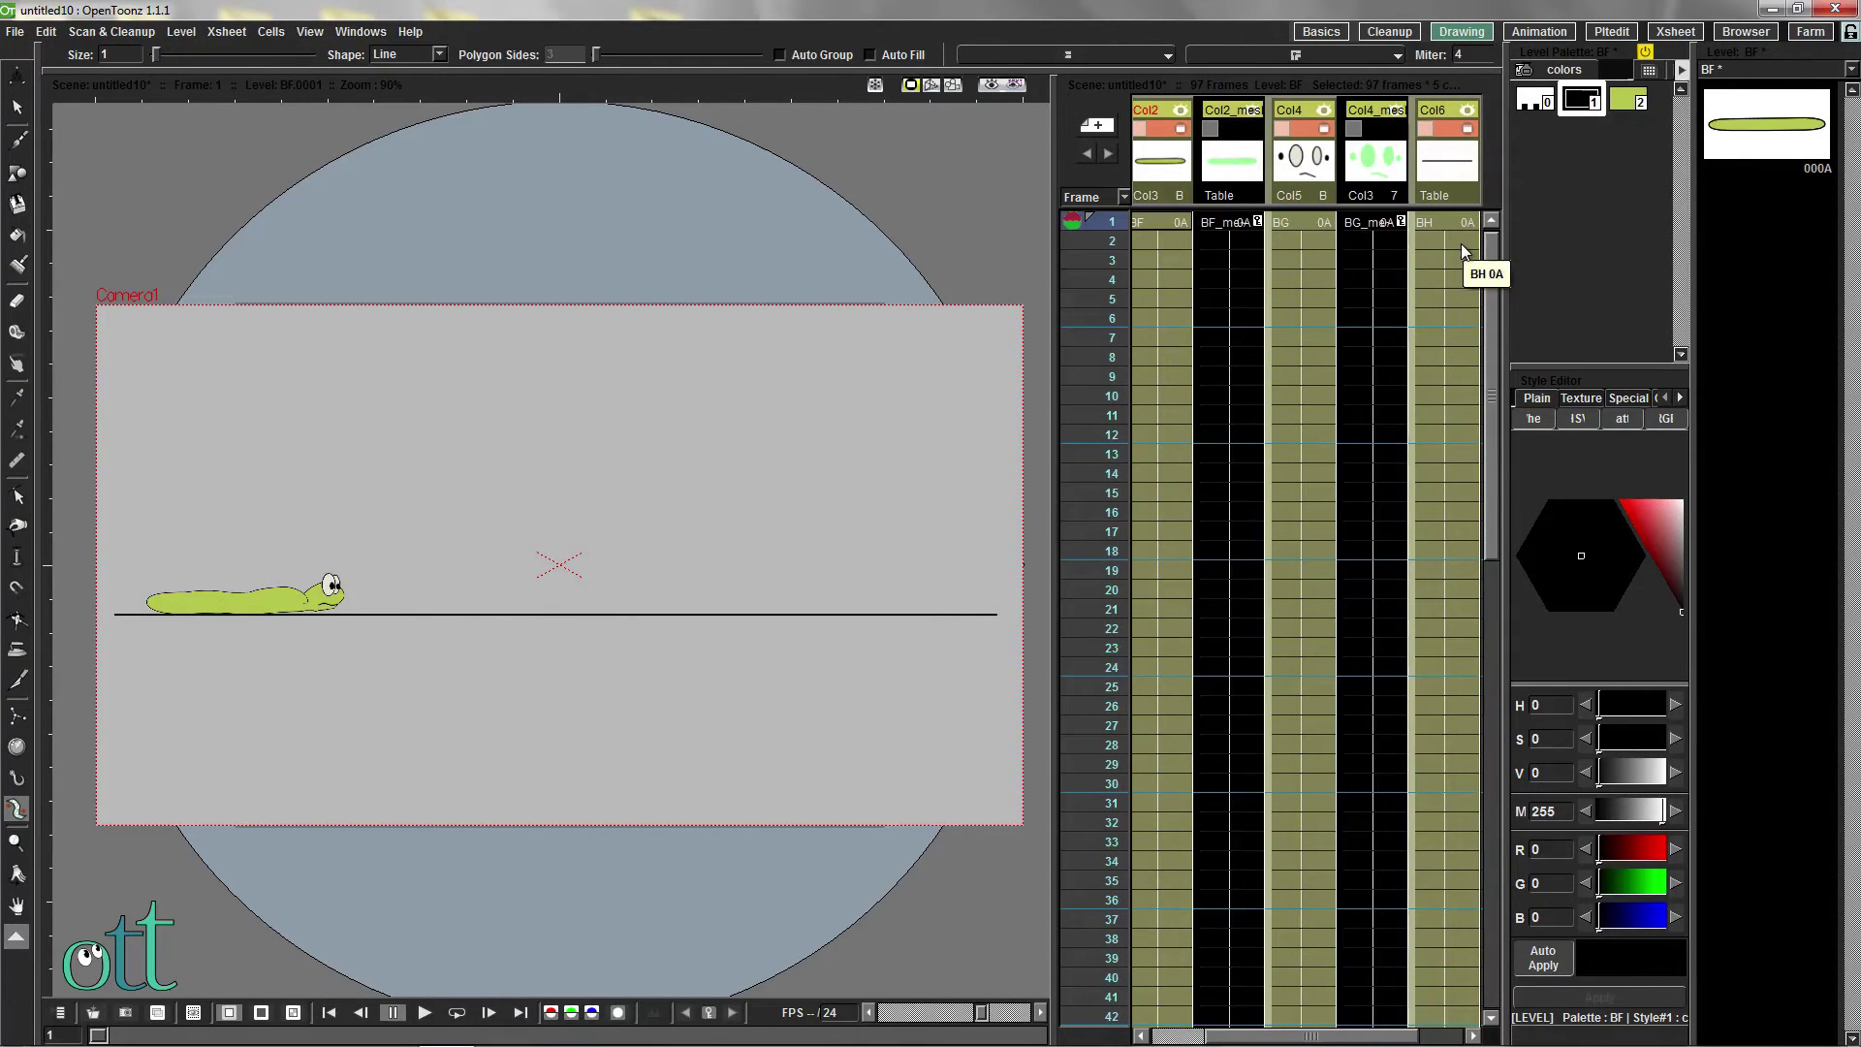
With the Plastic tool on BF_mesh at frame 1, lower the head slightly, adjusting Vertex 5 and moving Vertex 6 to about -10.49 mm and 1.31°
{"action": "left_click", "coordinate": [1229, 221]}
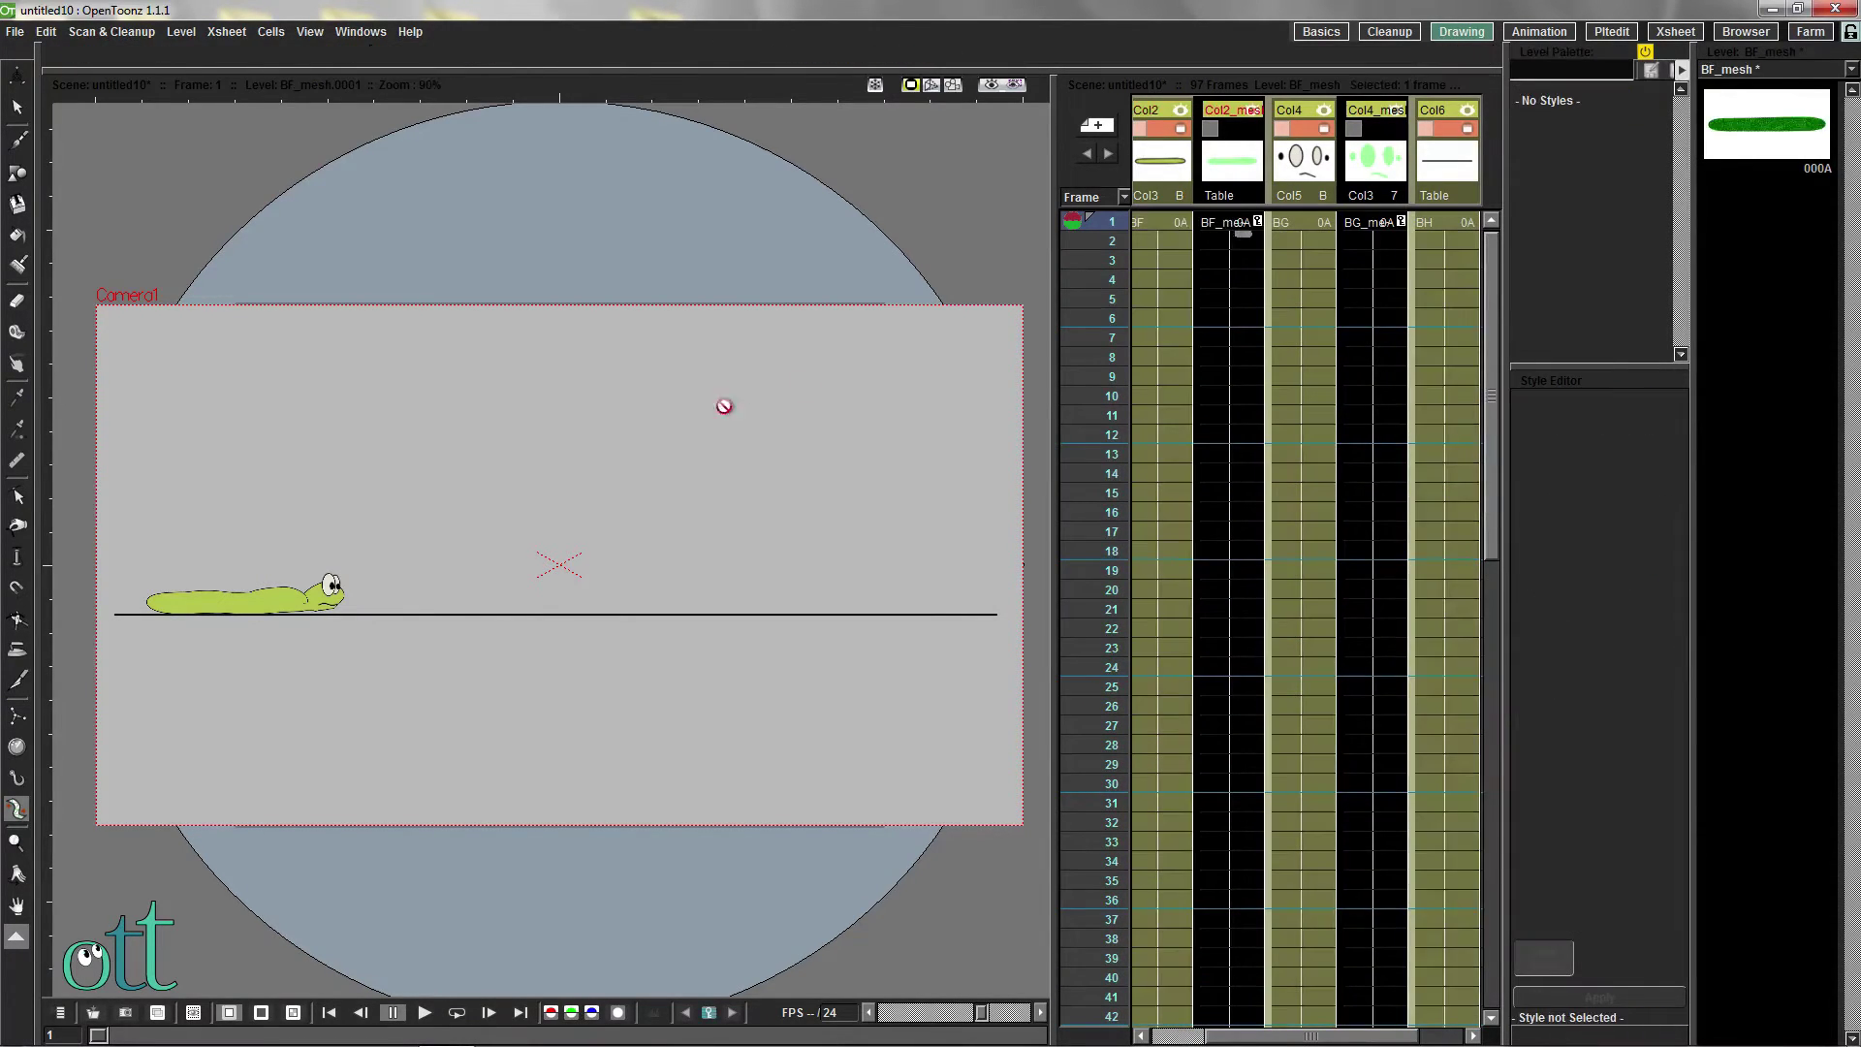
{"action": "left_click", "coordinate": [14, 809]}
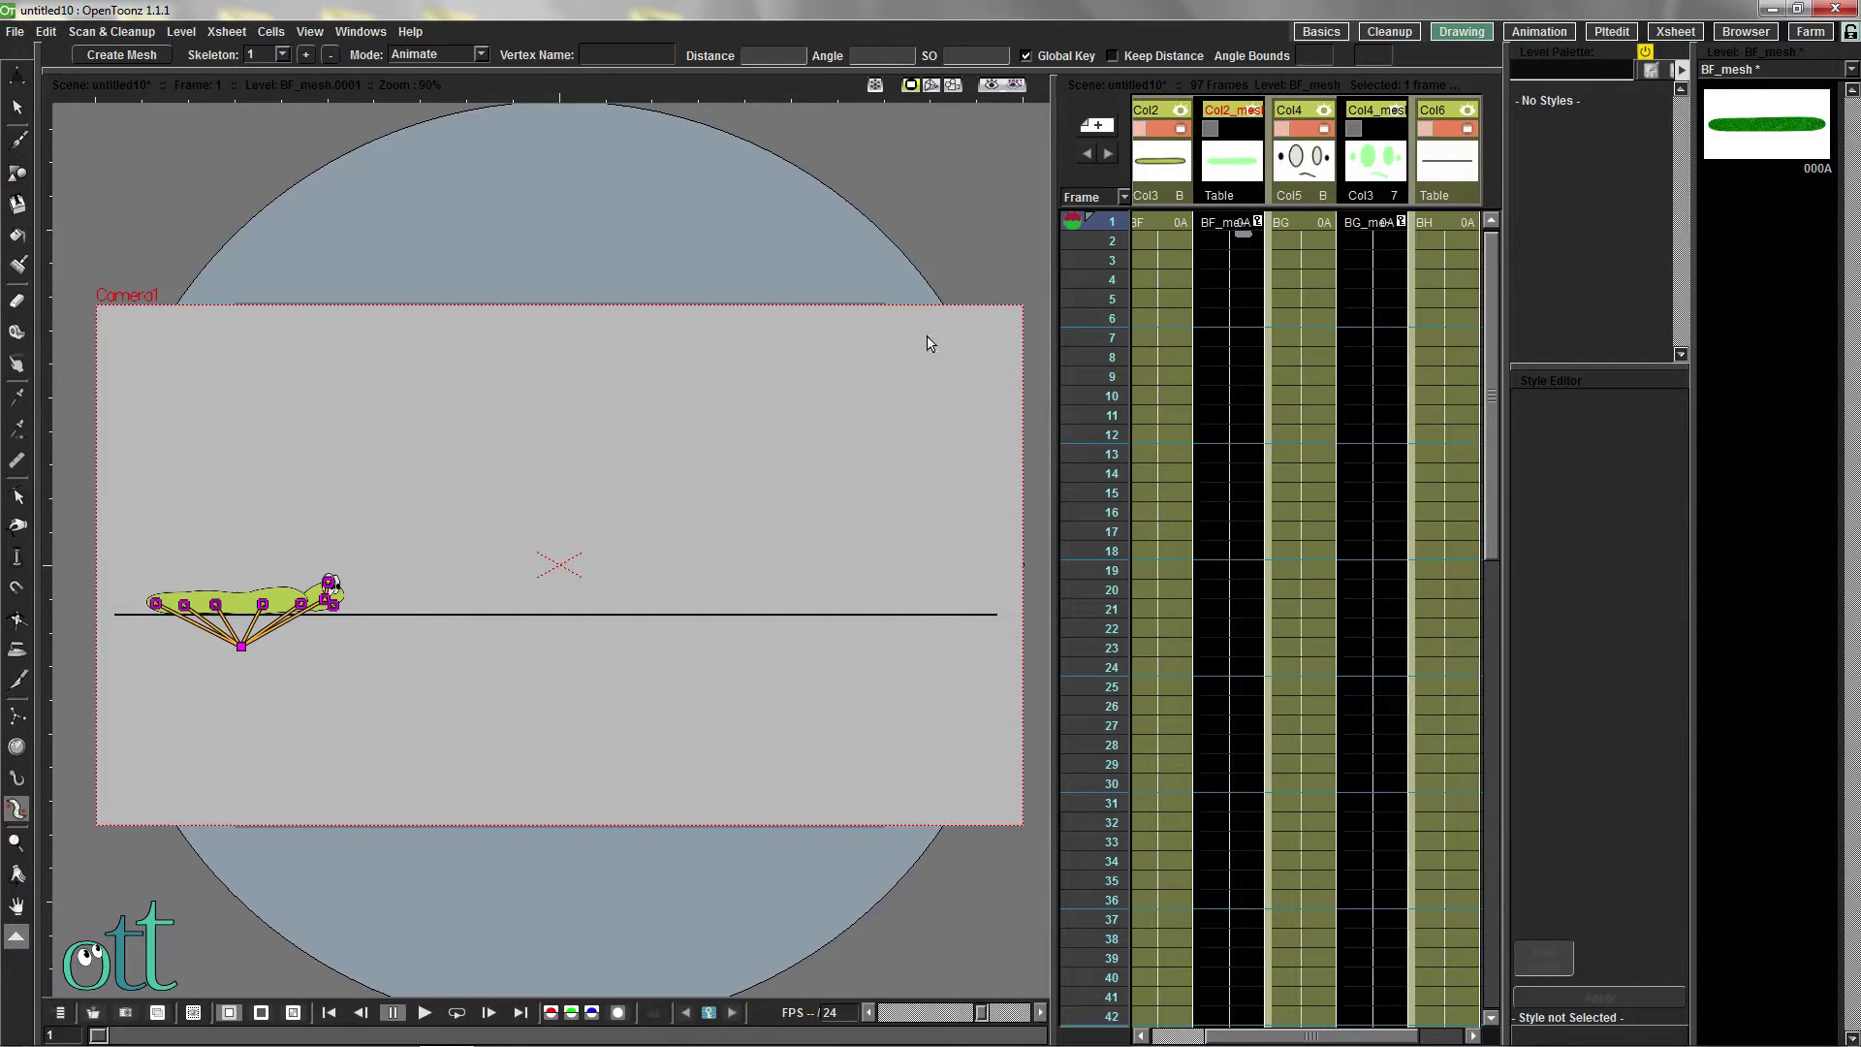
{"action": "left_click", "coordinate": [1082, 279]}
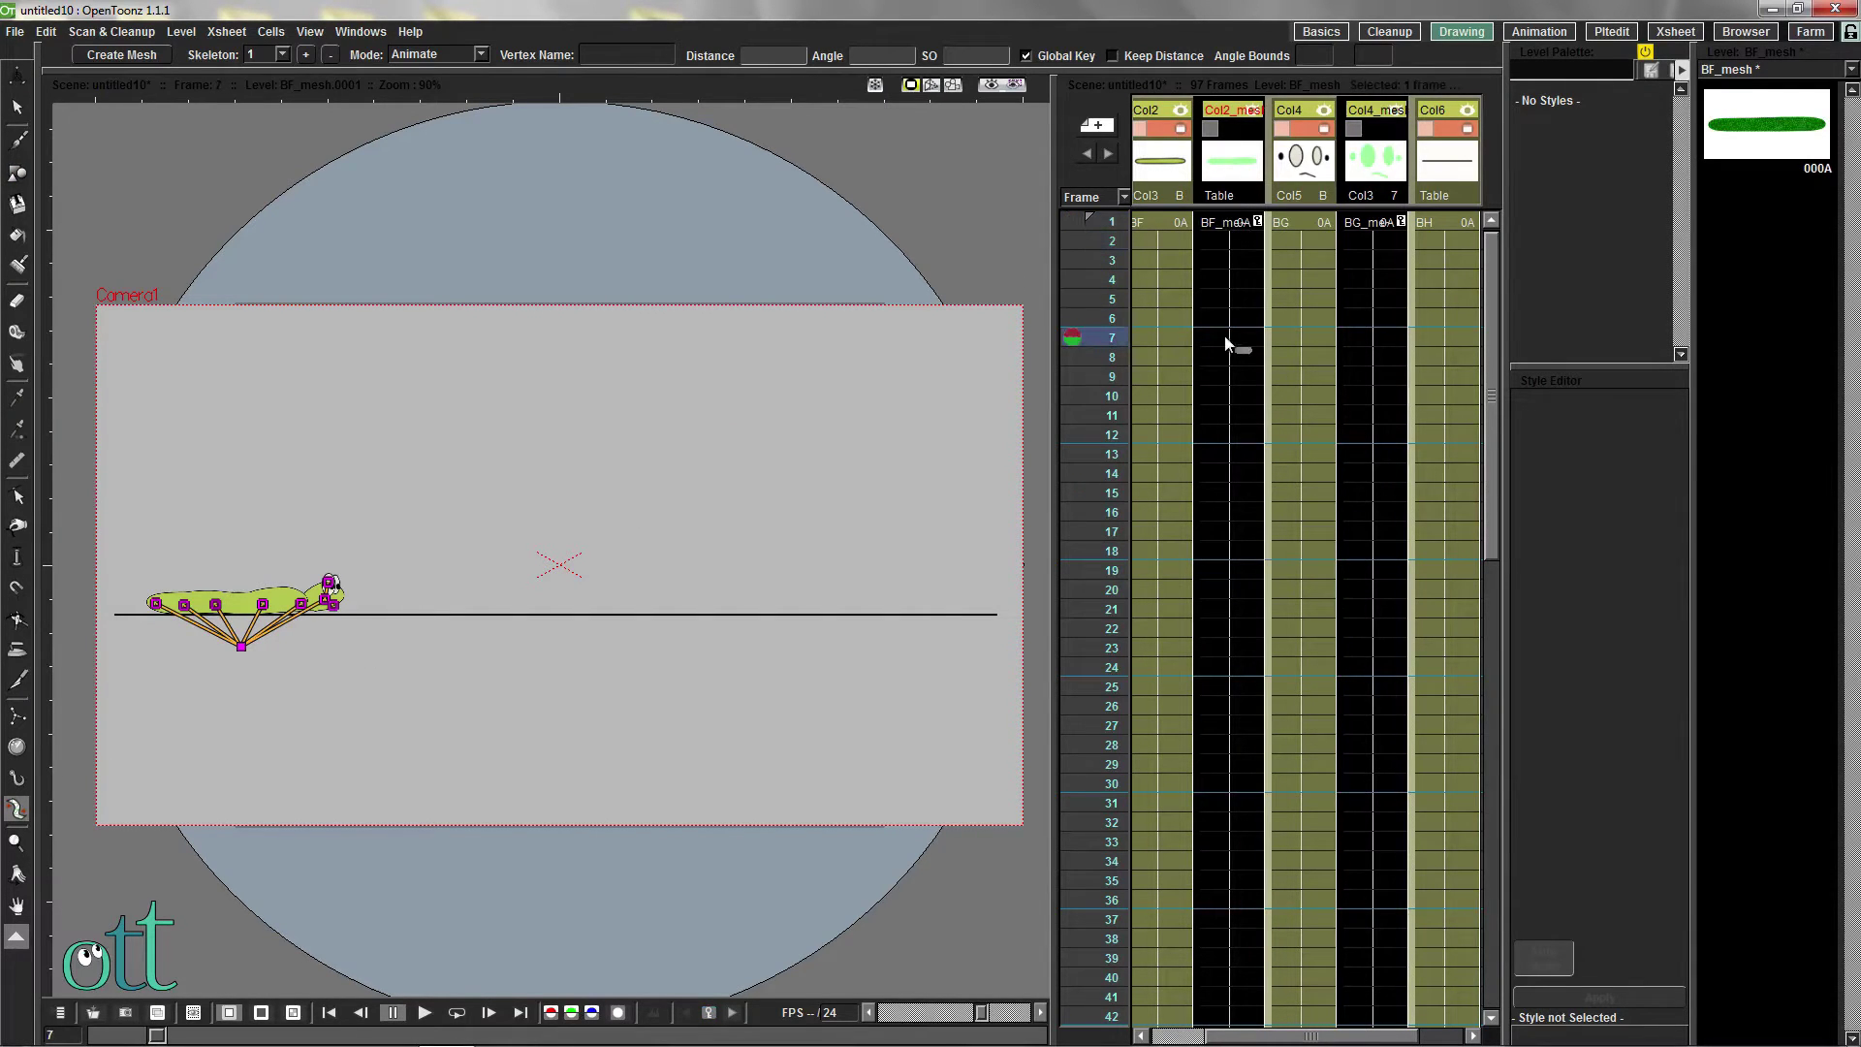
{"action": "scroll", "coordinate": [146, 601], "scroll_direction": "up", "scroll_amount": 3}
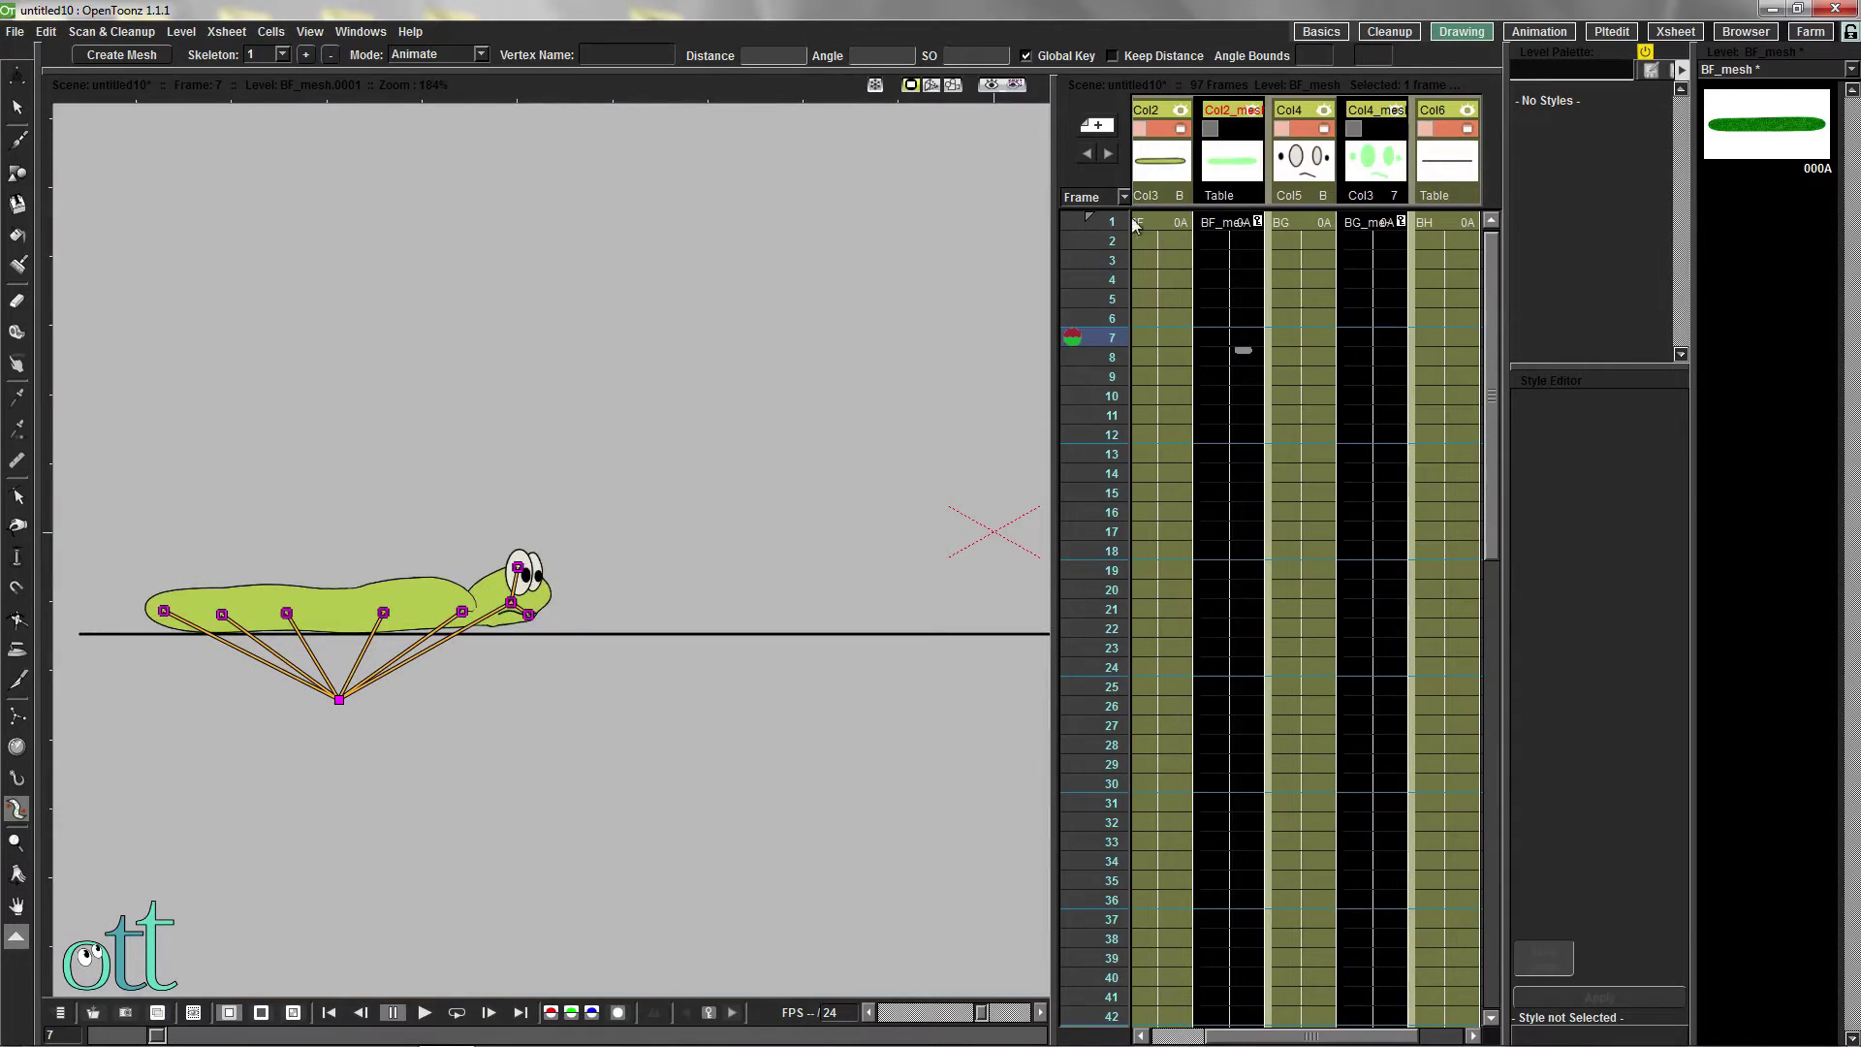
{"action": "left_click", "coordinate": [1226, 225]}
{"action": "left_click_drag", "start_coordinate": [465, 617], "coordinate": [508, 612]}
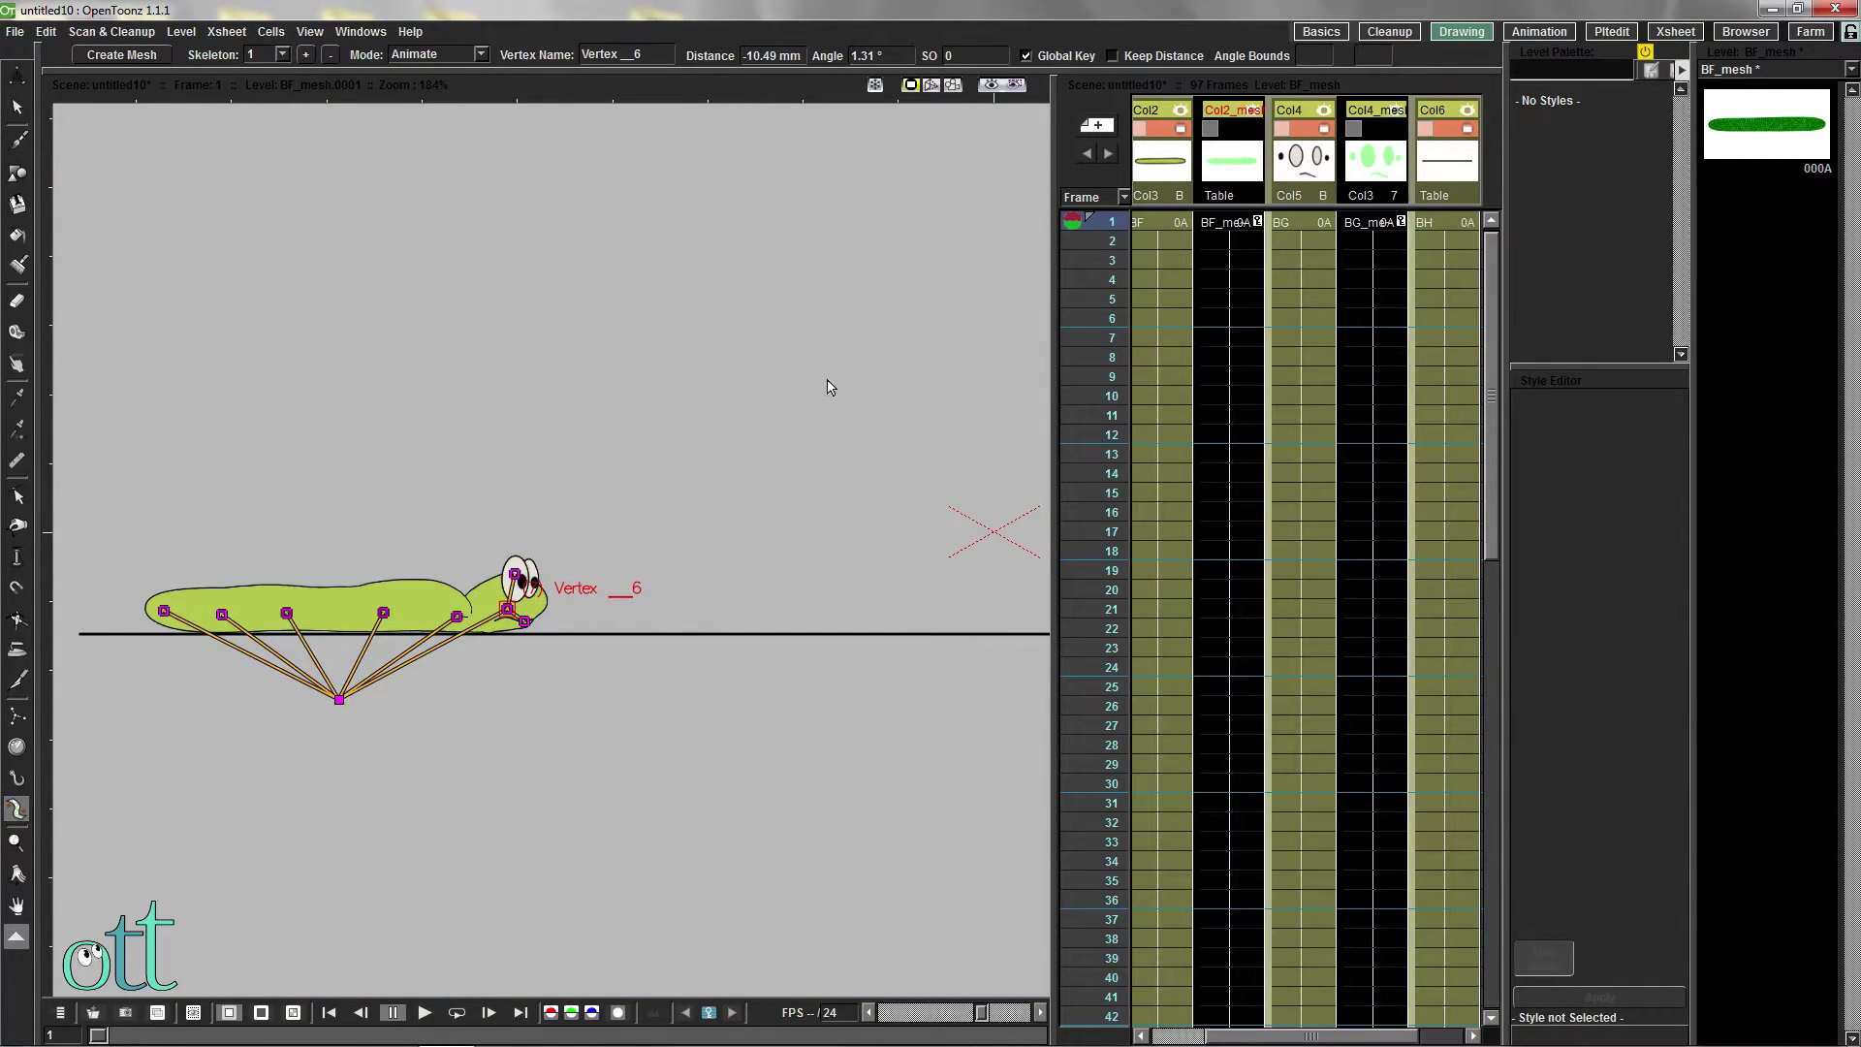
At frame 7 of BF_mesh, with frame 1 as onion skin, arch the body upward by raising Vertices 4 and 3 and adjusting Vertex 5
{"action": "left_click", "coordinate": [1229, 343]}
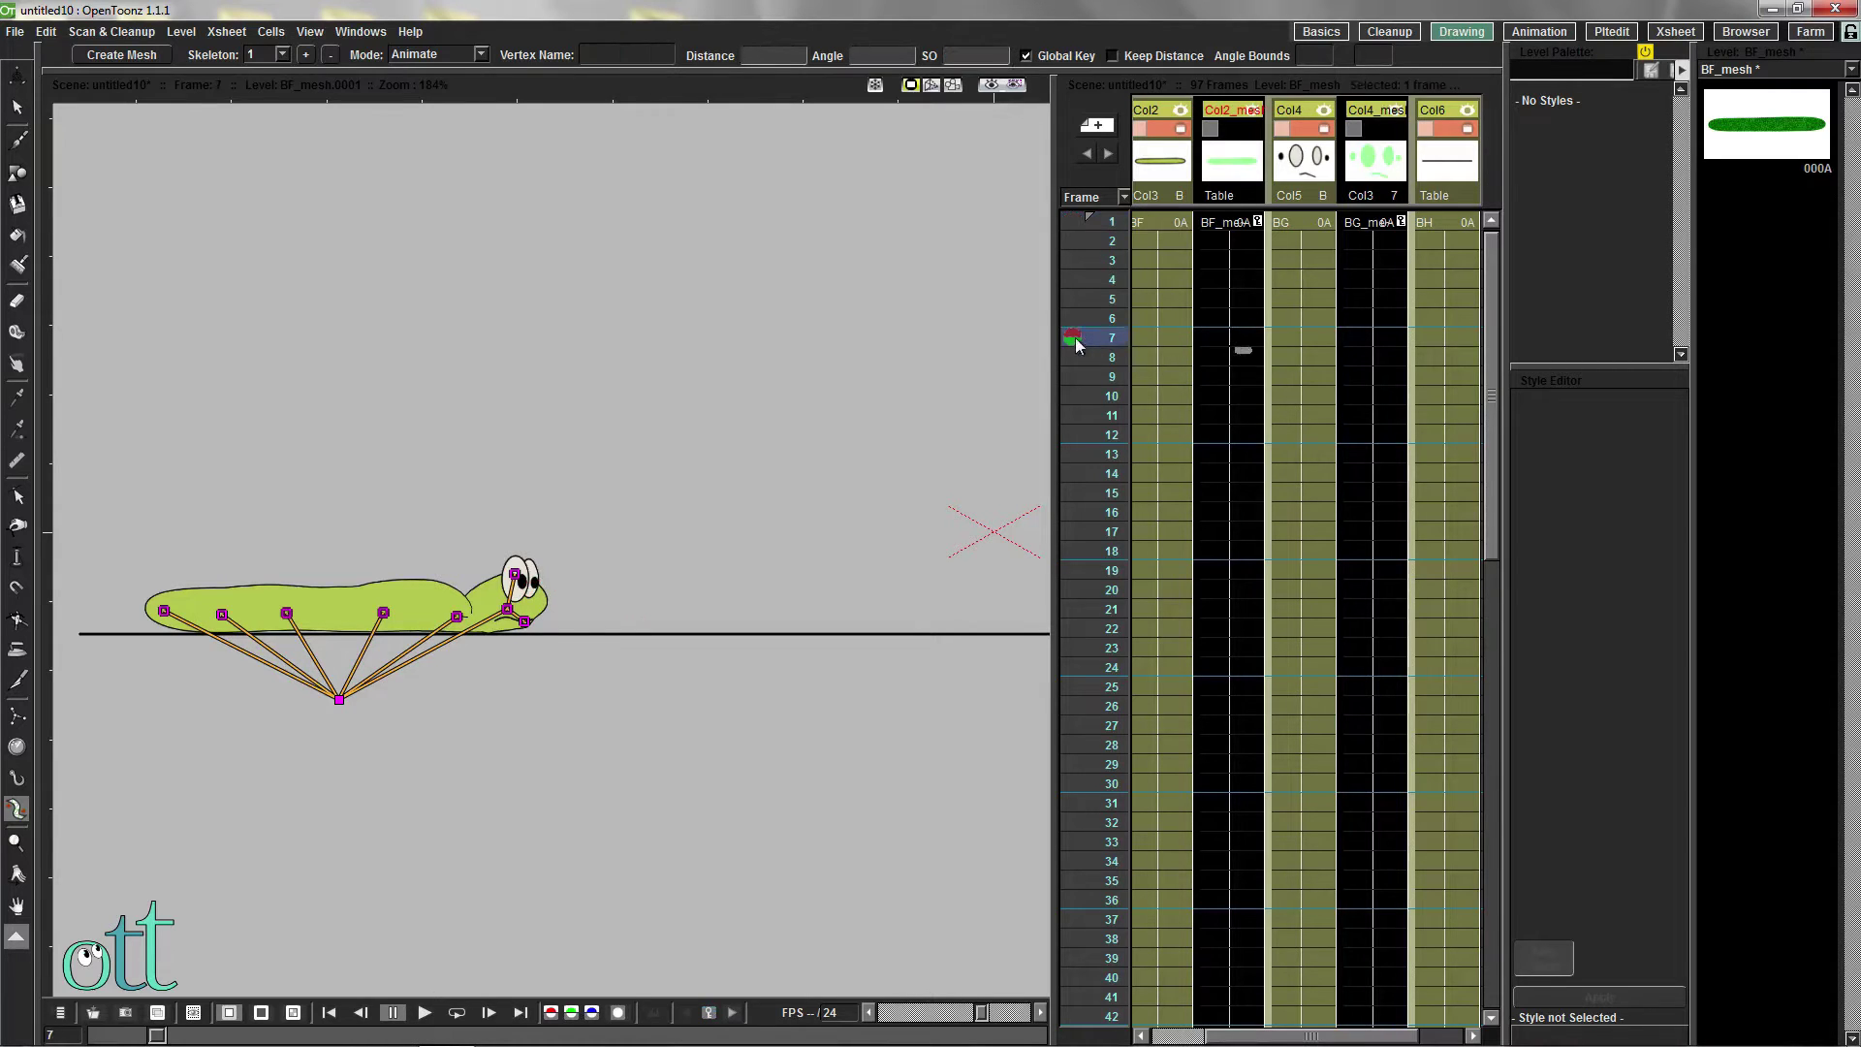
{"action": "left_click", "coordinate": [1073, 222]}
{"action": "left_click_drag", "start_coordinate": [384, 615], "coordinate": [404, 455]}
{"action": "left_click_drag", "start_coordinate": [457, 615], "coordinate": [471, 607]}
{"action": "left_click_drag", "start_coordinate": [289, 614], "coordinate": [311, 554]}
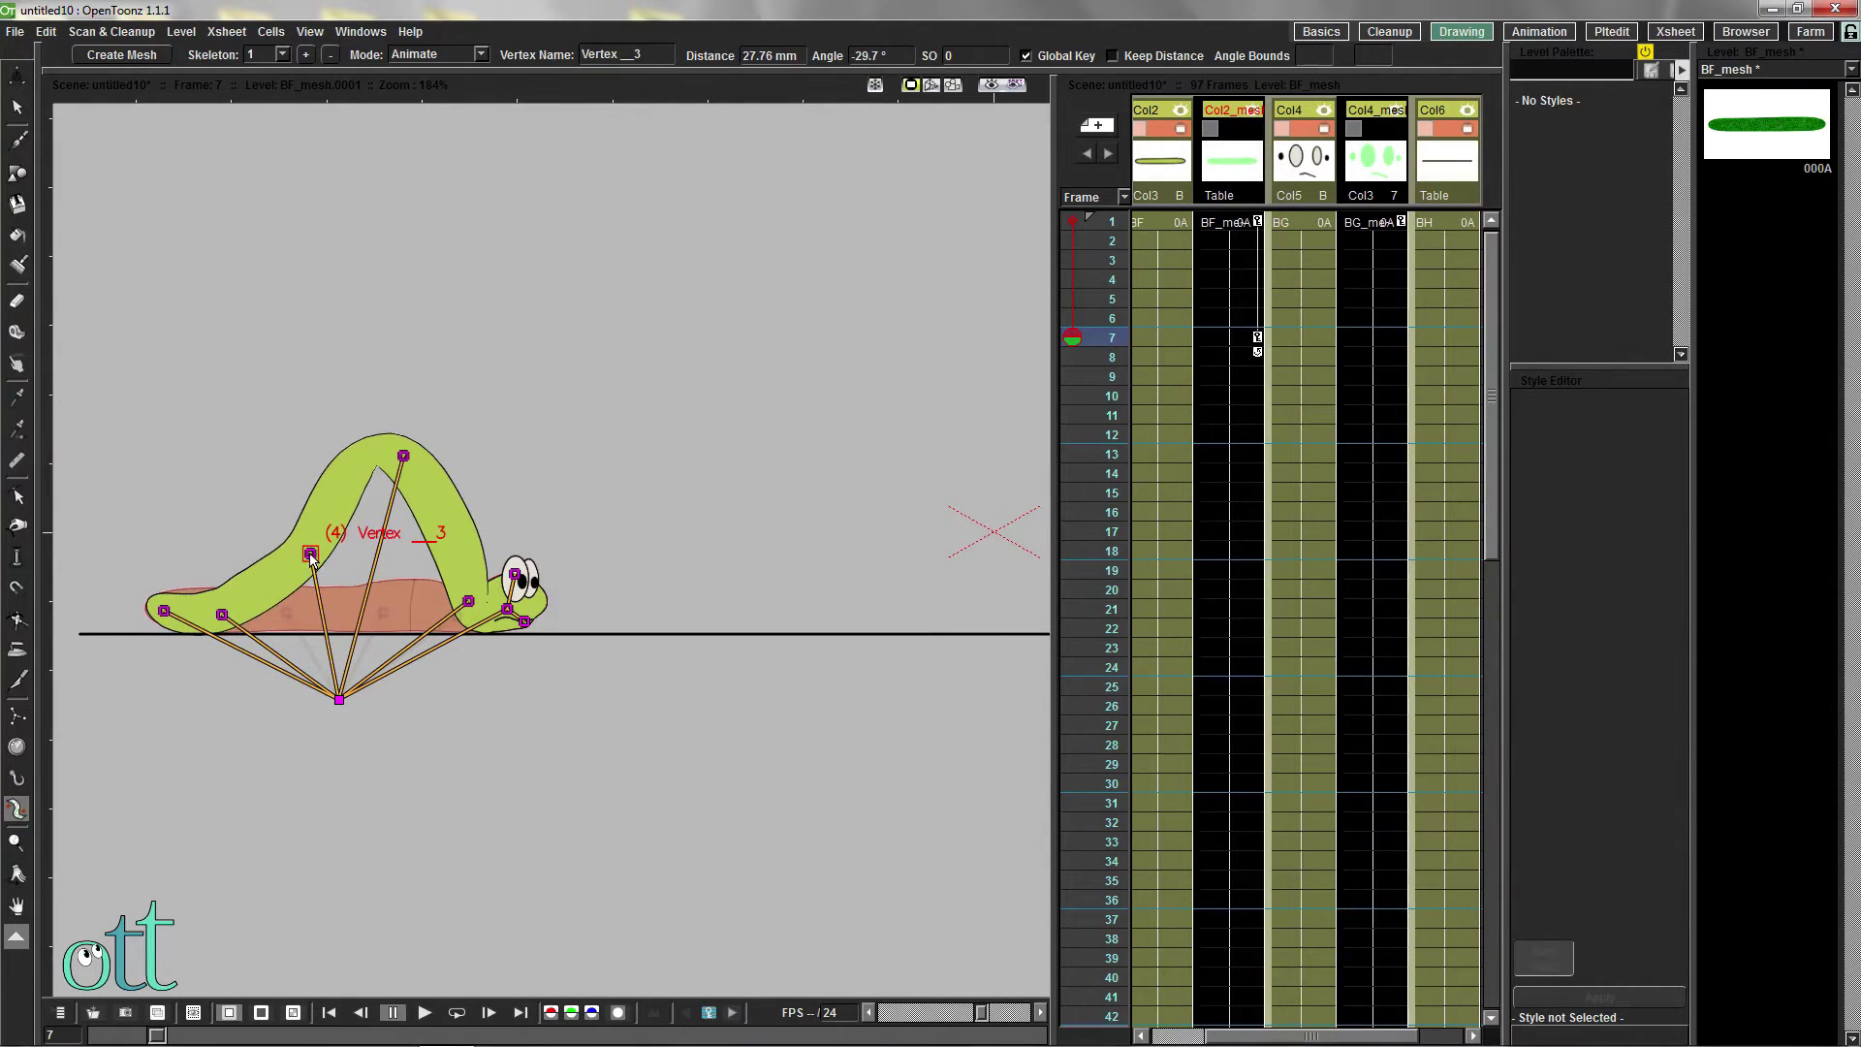
Pull tail Vertices 1 and 2 forward beneath the arch and refine its curve, with Vertex 3 at about 41.4 mm and Vertex 4 at about 141.16 mm
{"action": "left_click_drag", "start_coordinate": [406, 458], "coordinate": [431, 458]}
{"action": "left_click_drag", "start_coordinate": [223, 615], "coordinate": [328, 619]}
{"action": "left_click_drag", "start_coordinate": [311, 555], "coordinate": [337, 536]}
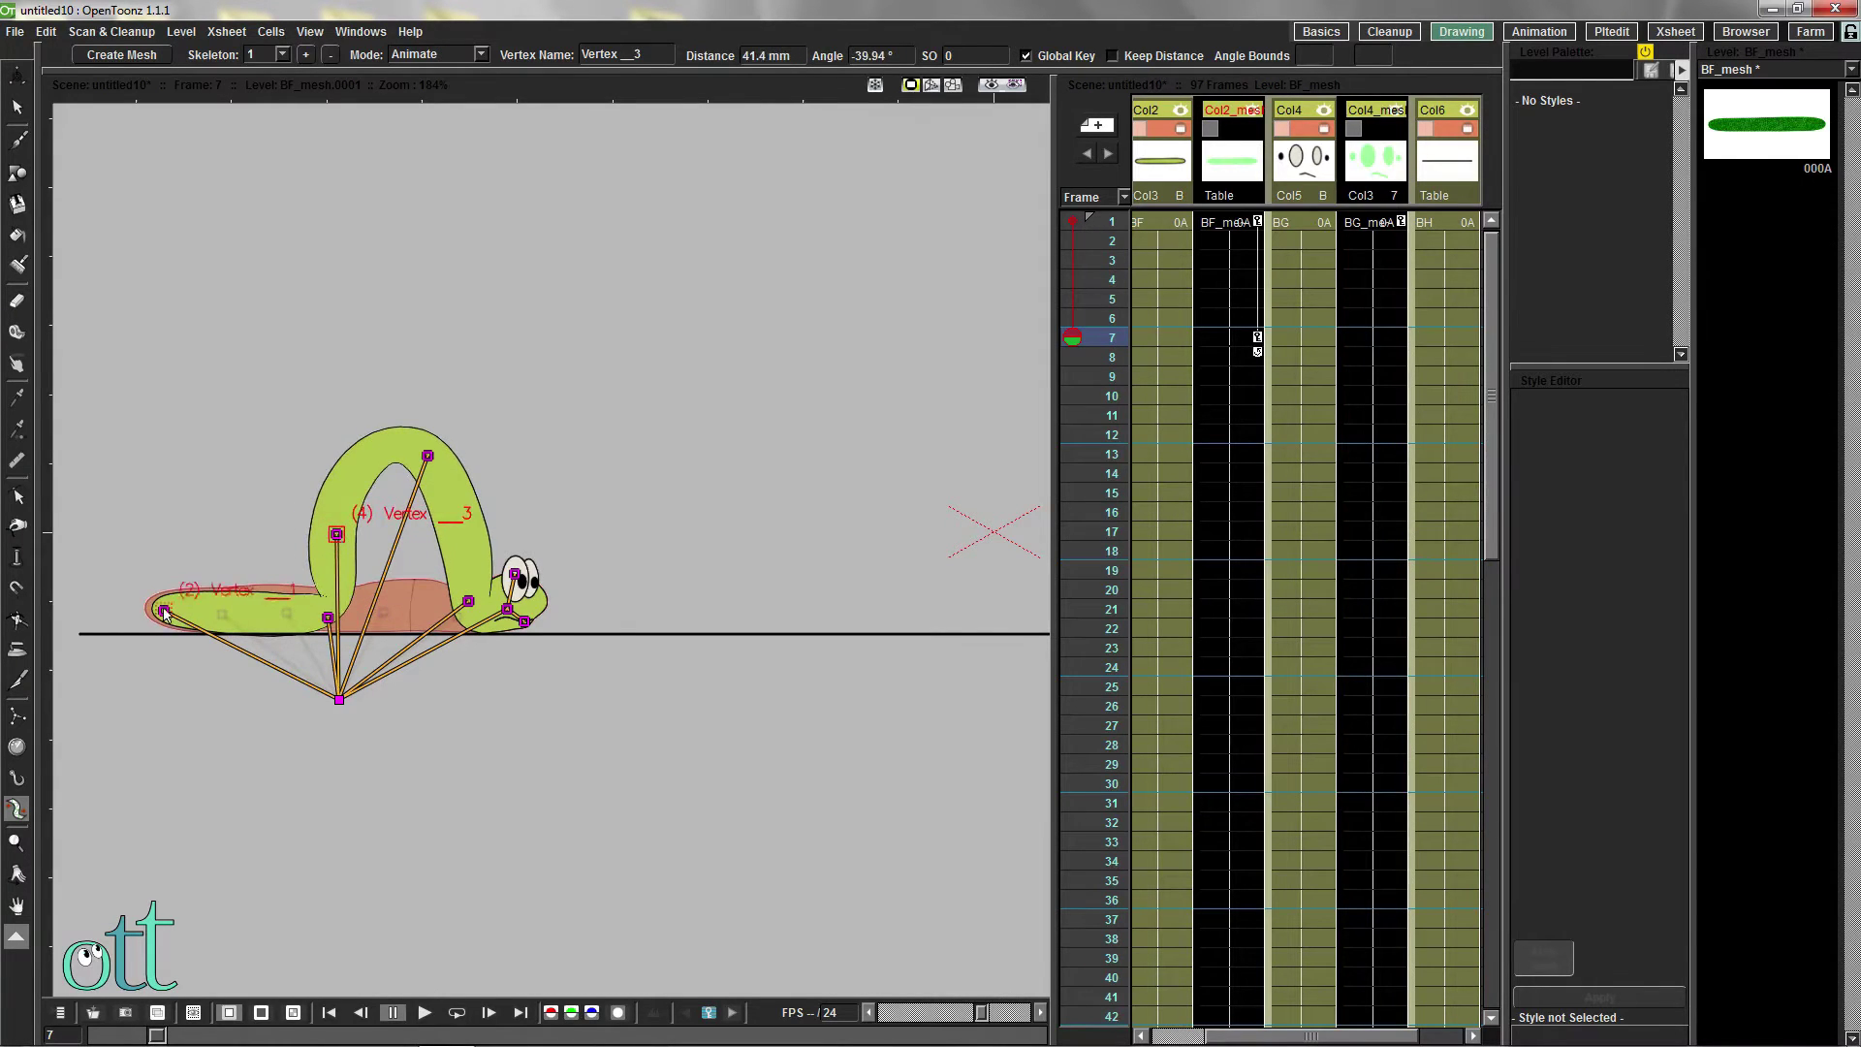
{"action": "left_click_drag", "start_coordinate": [165, 613], "coordinate": [331, 608]}
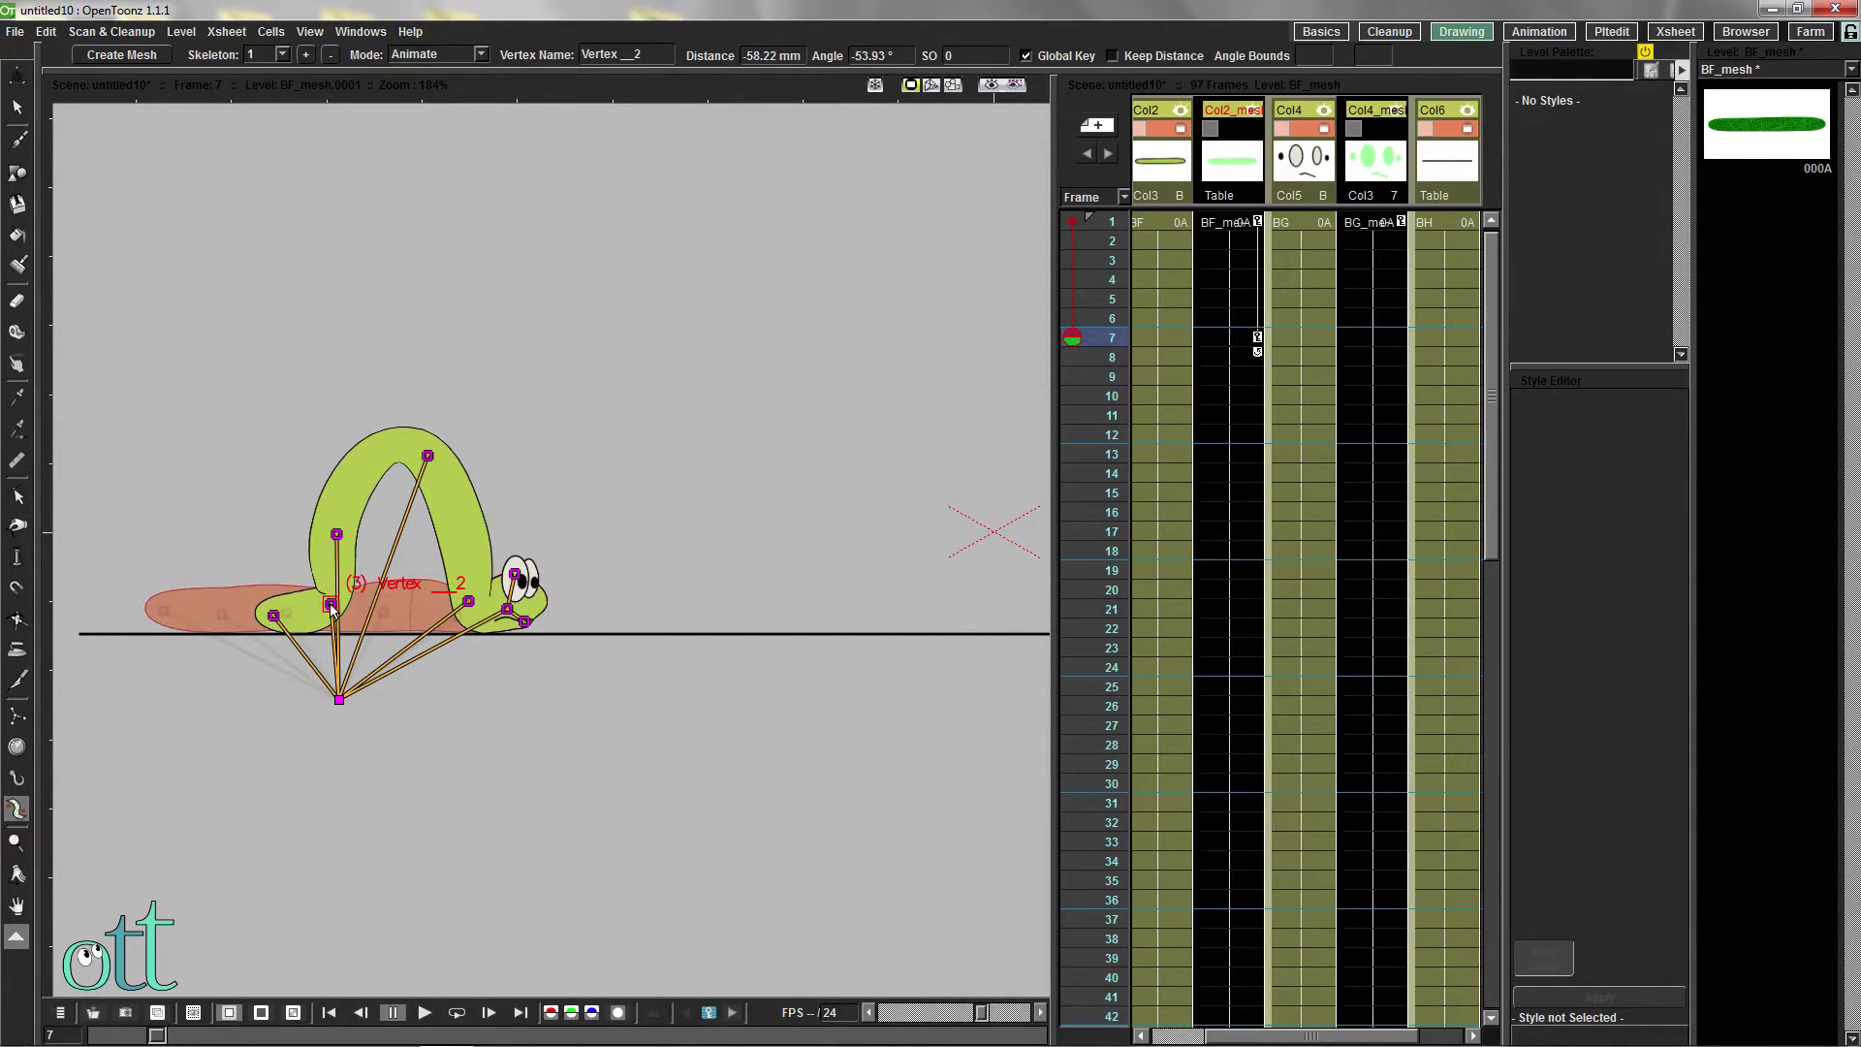
{"action": "left_click_drag", "start_coordinate": [428, 456], "coordinate": [449, 456]}
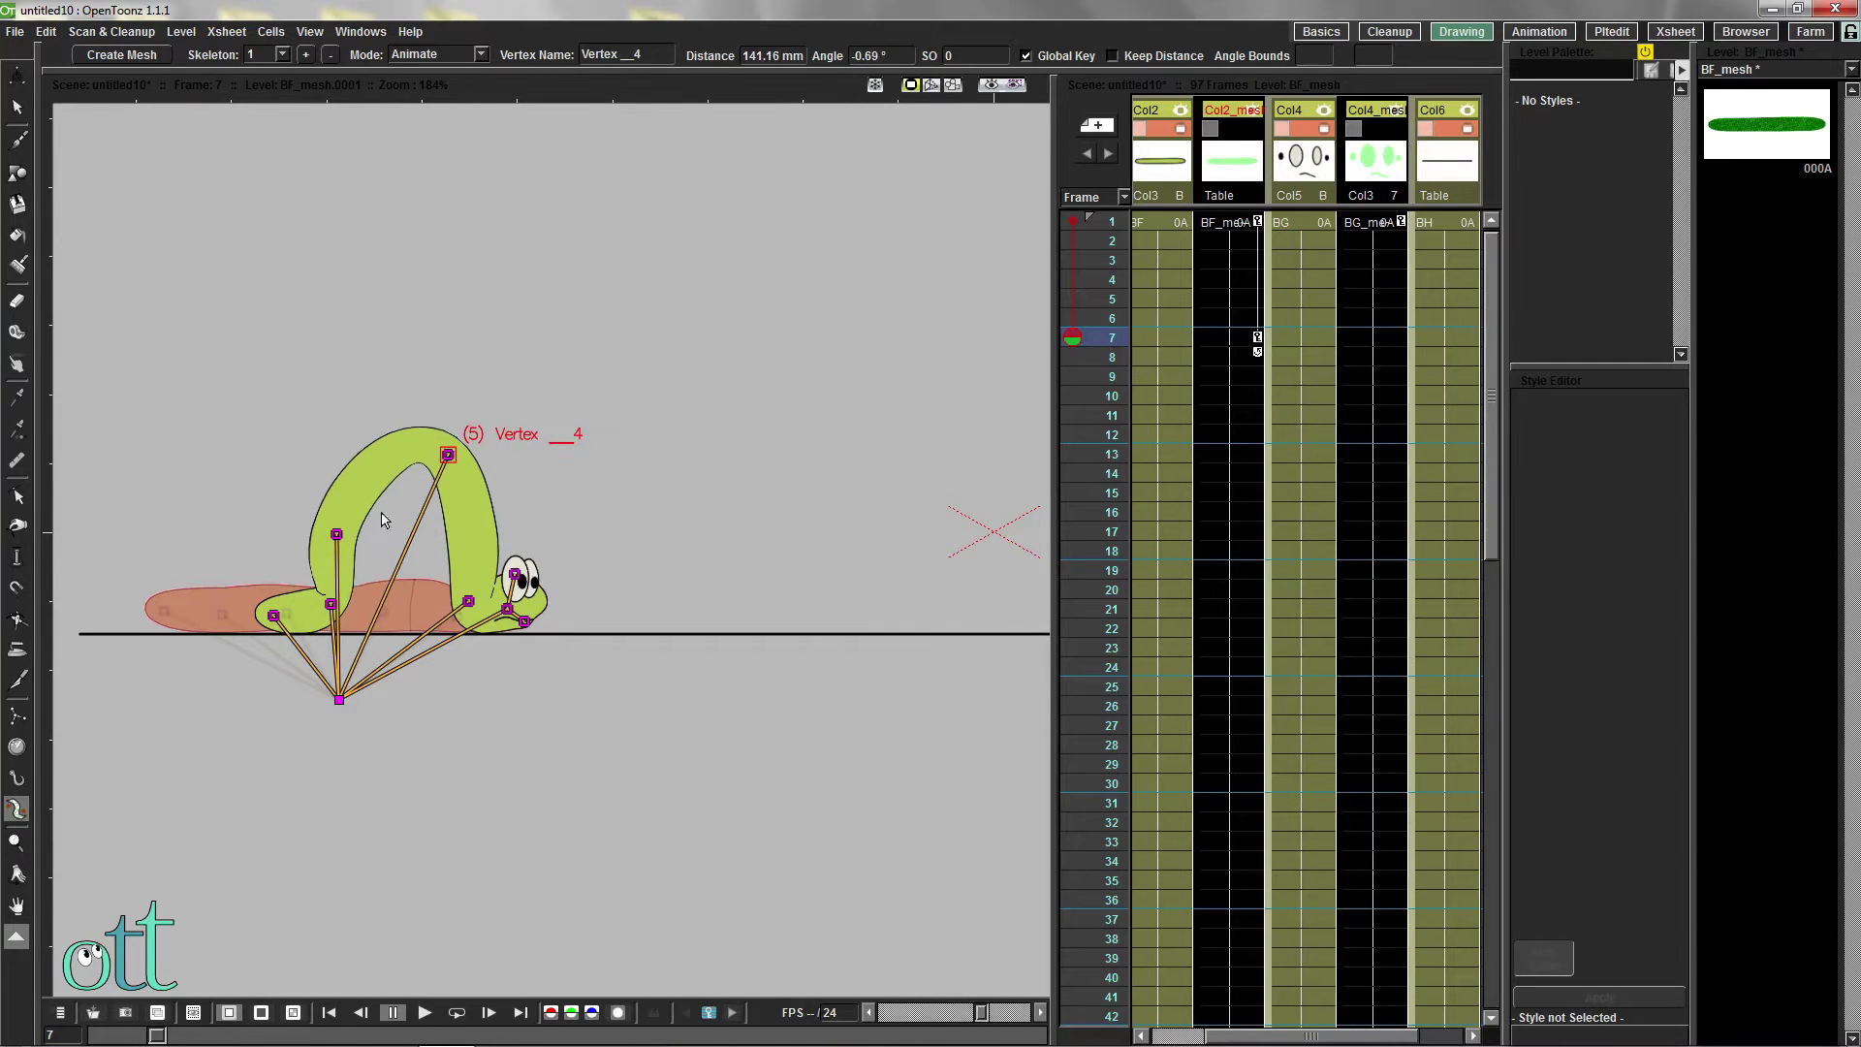
Refine the arched pose at frame 7, setting Vertex 3 at about 62.01 mm, Vertex 1 at about -107.37 mm and Vertex 8 at about 8.61 mm
{"action": "left_click_drag", "start_coordinate": [338, 535], "coordinate": [344, 510]}
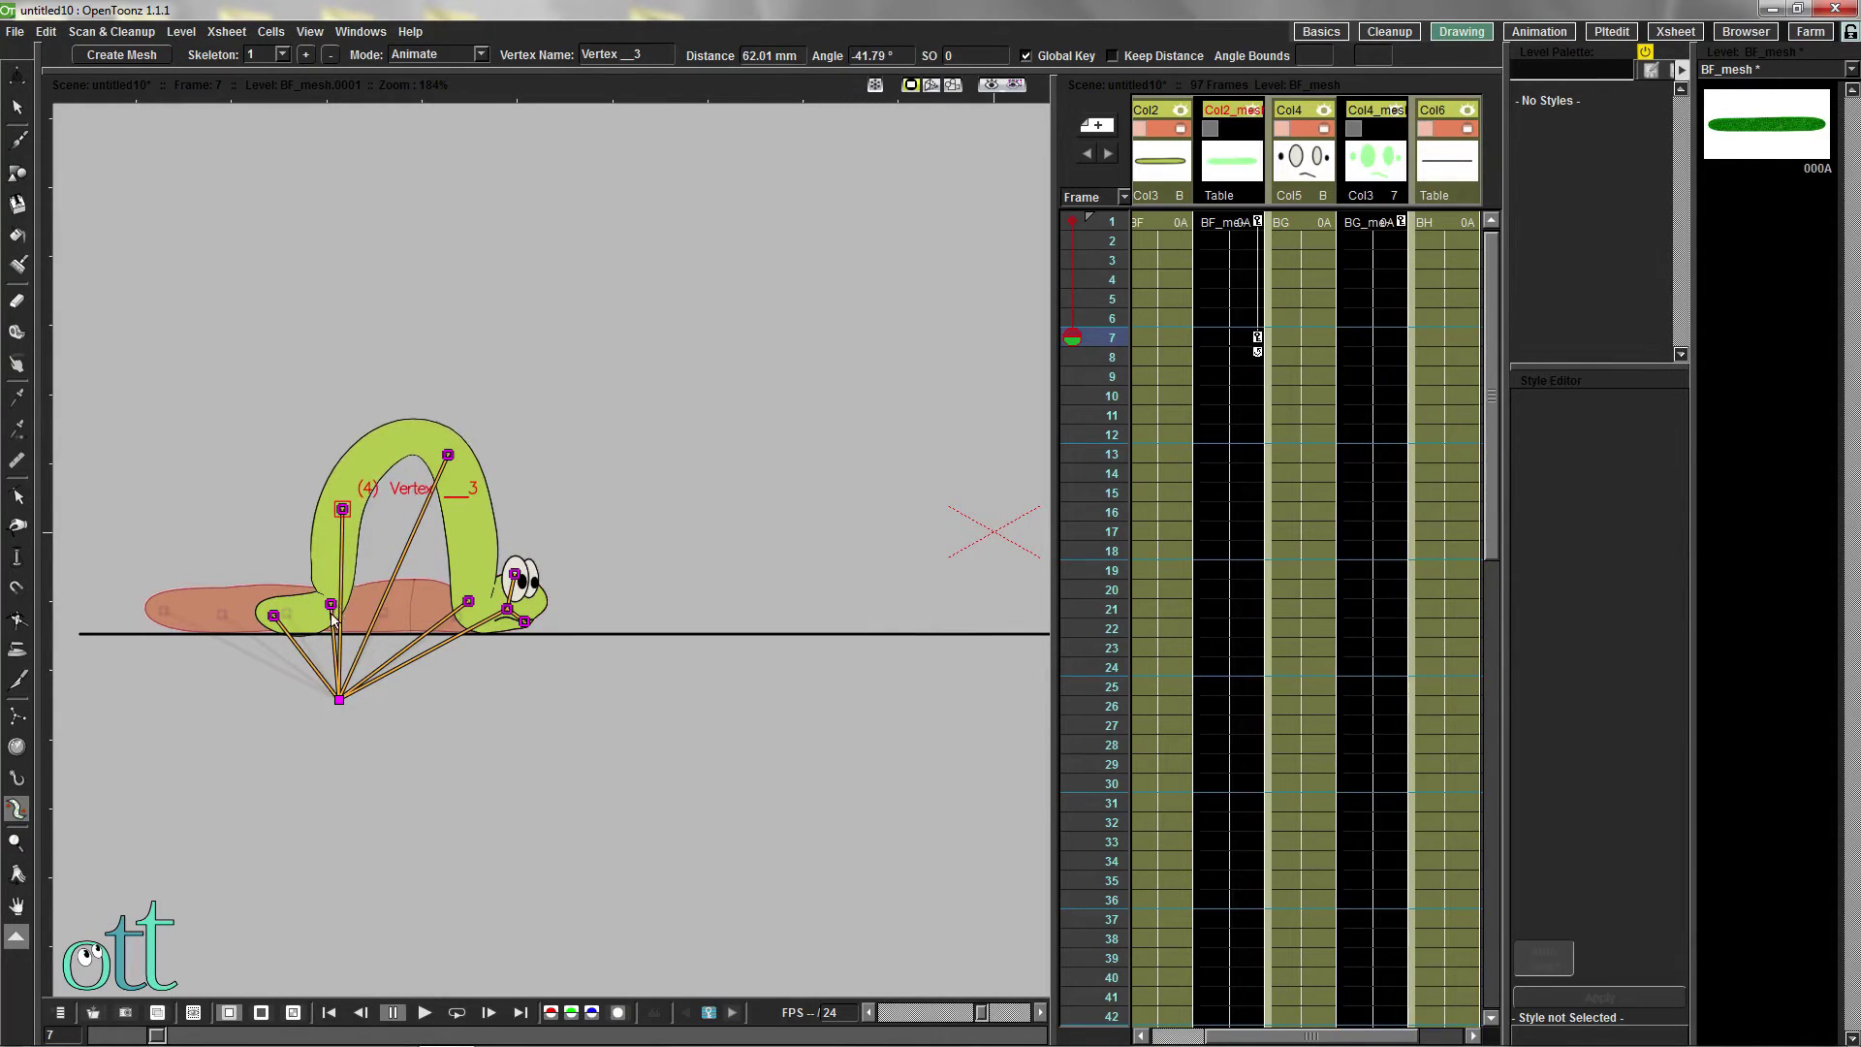
{"action": "left_click_drag", "start_coordinate": [331, 606], "coordinate": [291, 616]}
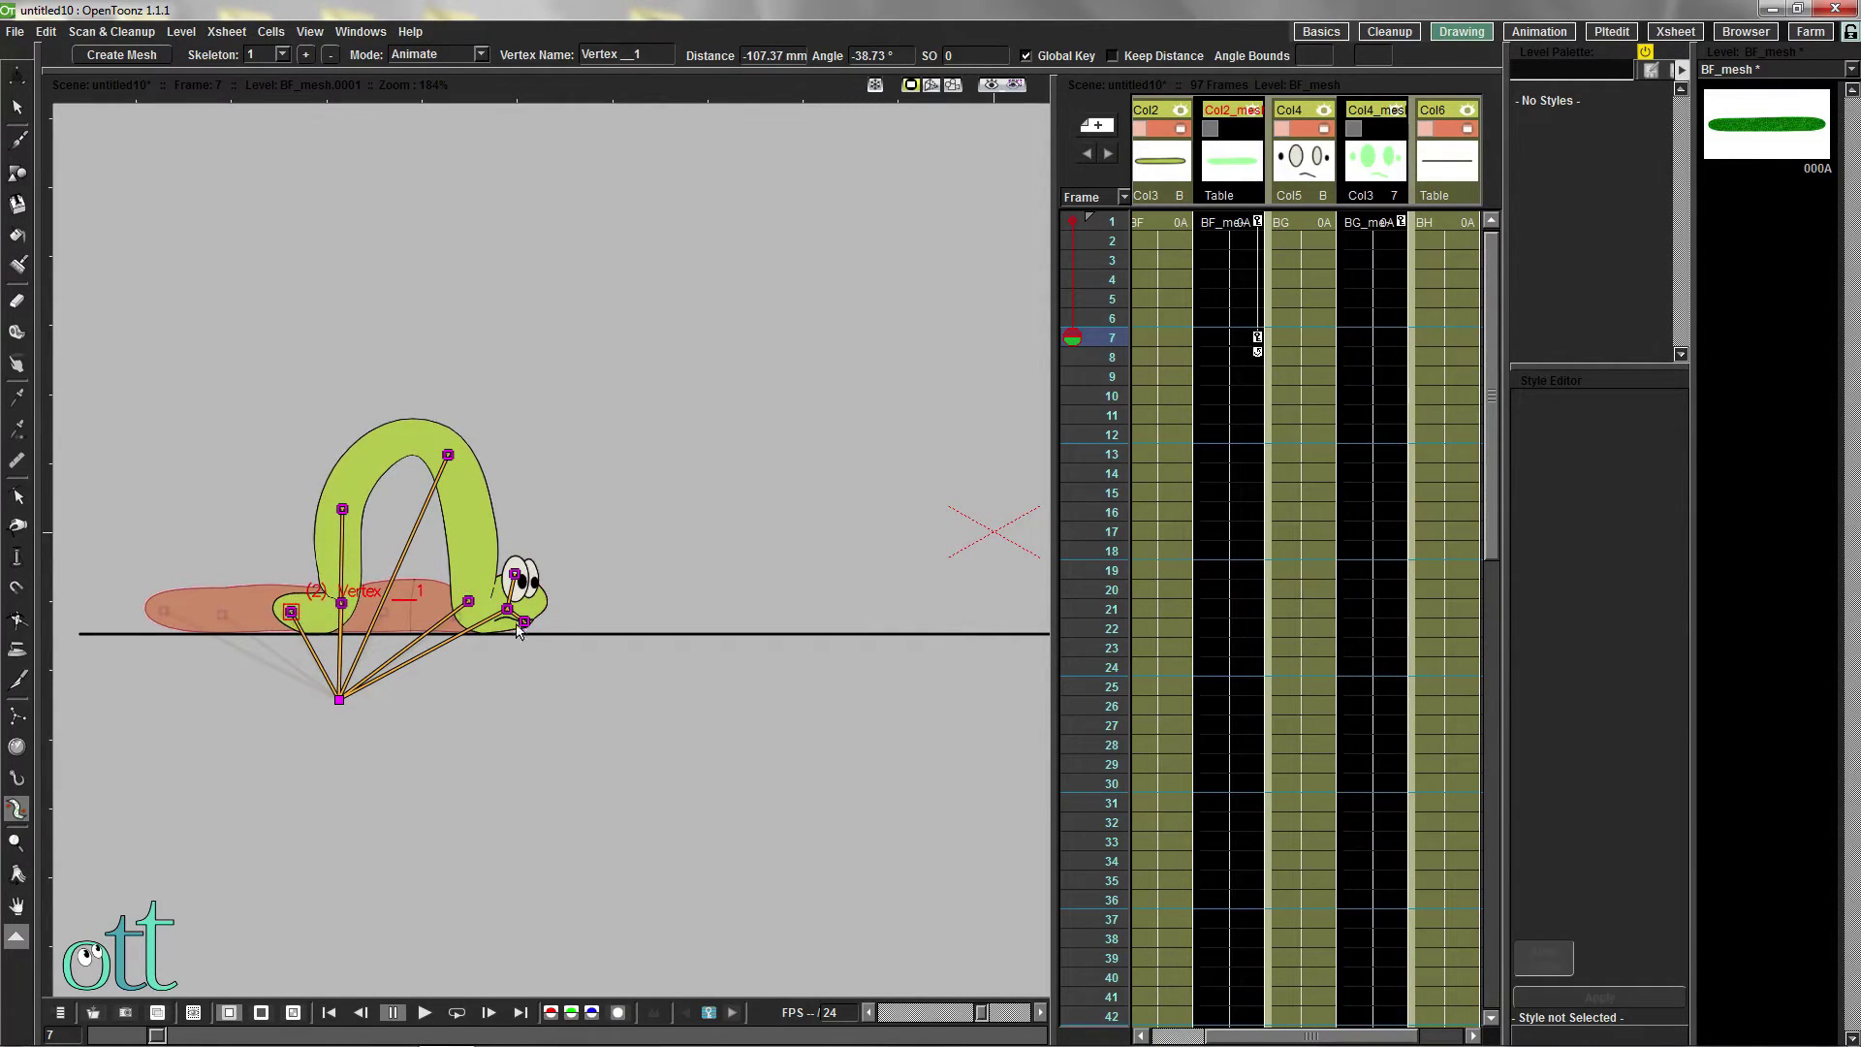
{"action": "left_click_drag", "start_coordinate": [519, 628], "coordinate": [524, 630]}
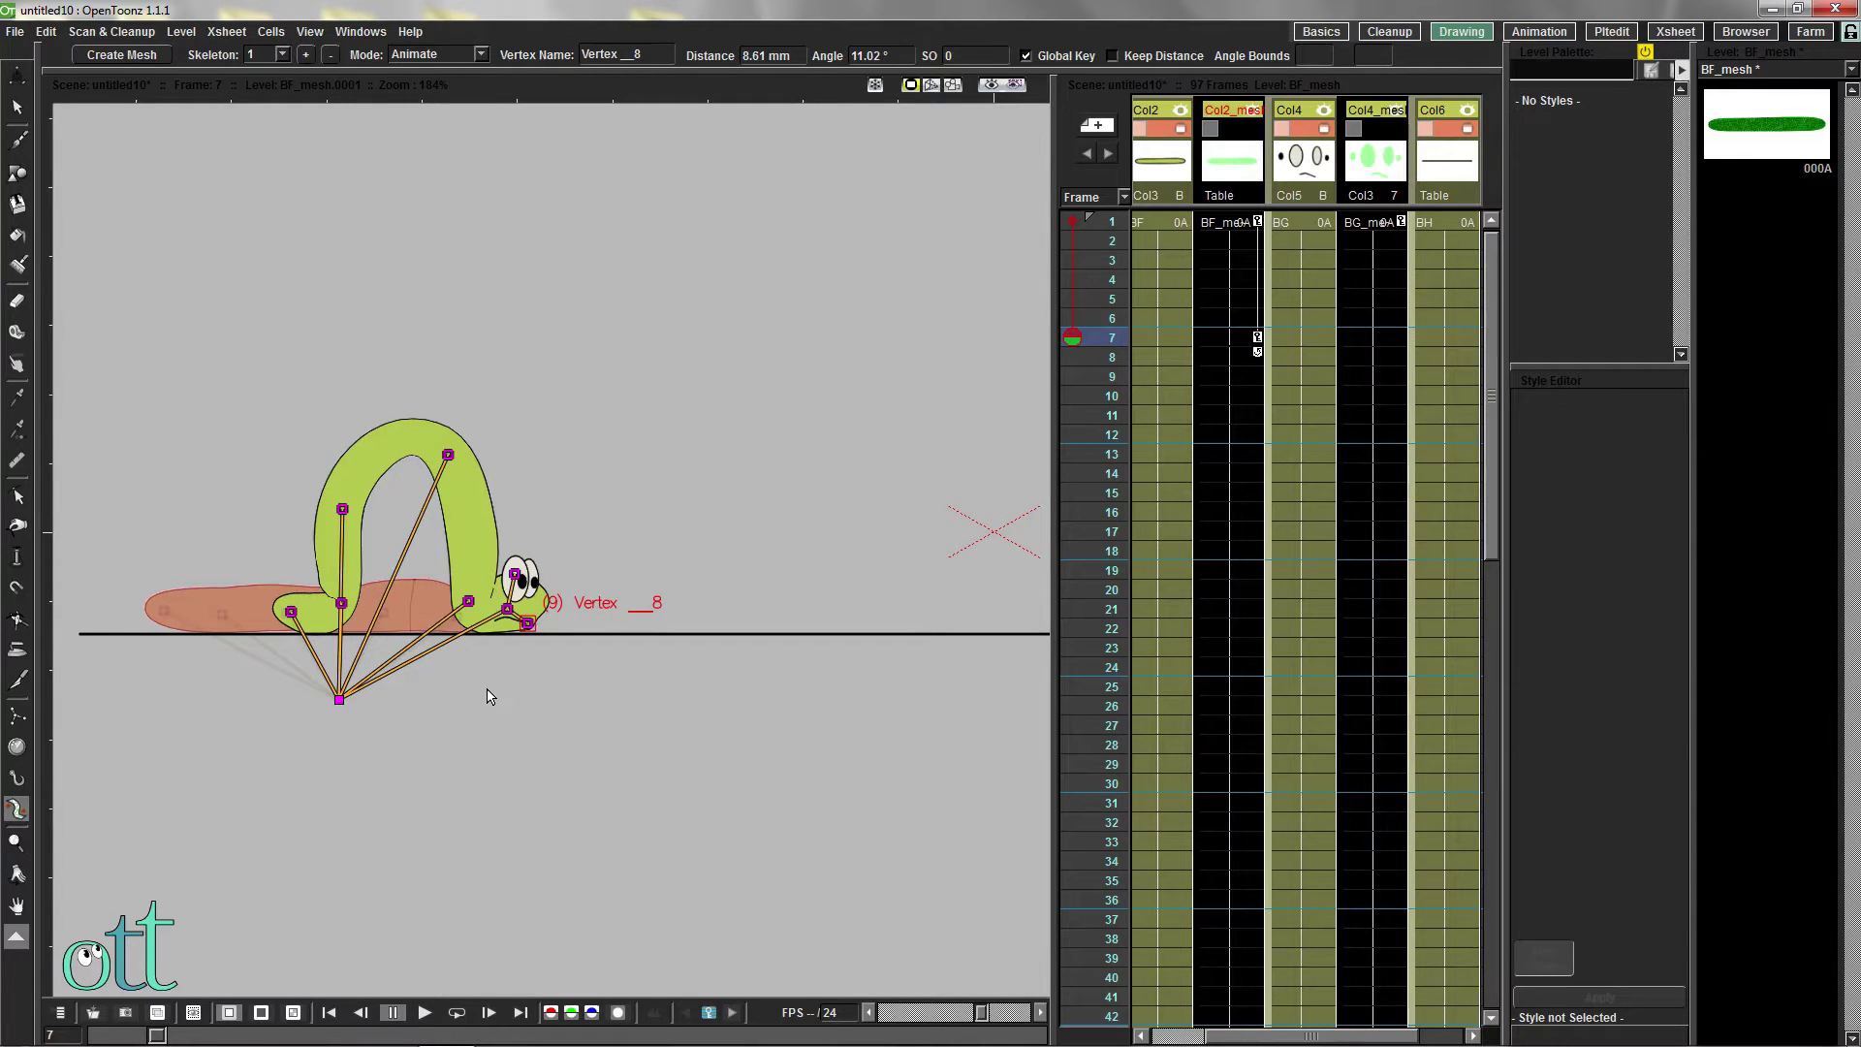
At frame 4 of BF_mesh, pull the tail vertices forward onto the ground line, with Vertex 1 at about -94.91 mm and -31.61°
{"action": "left_click", "coordinate": [1161, 219]}
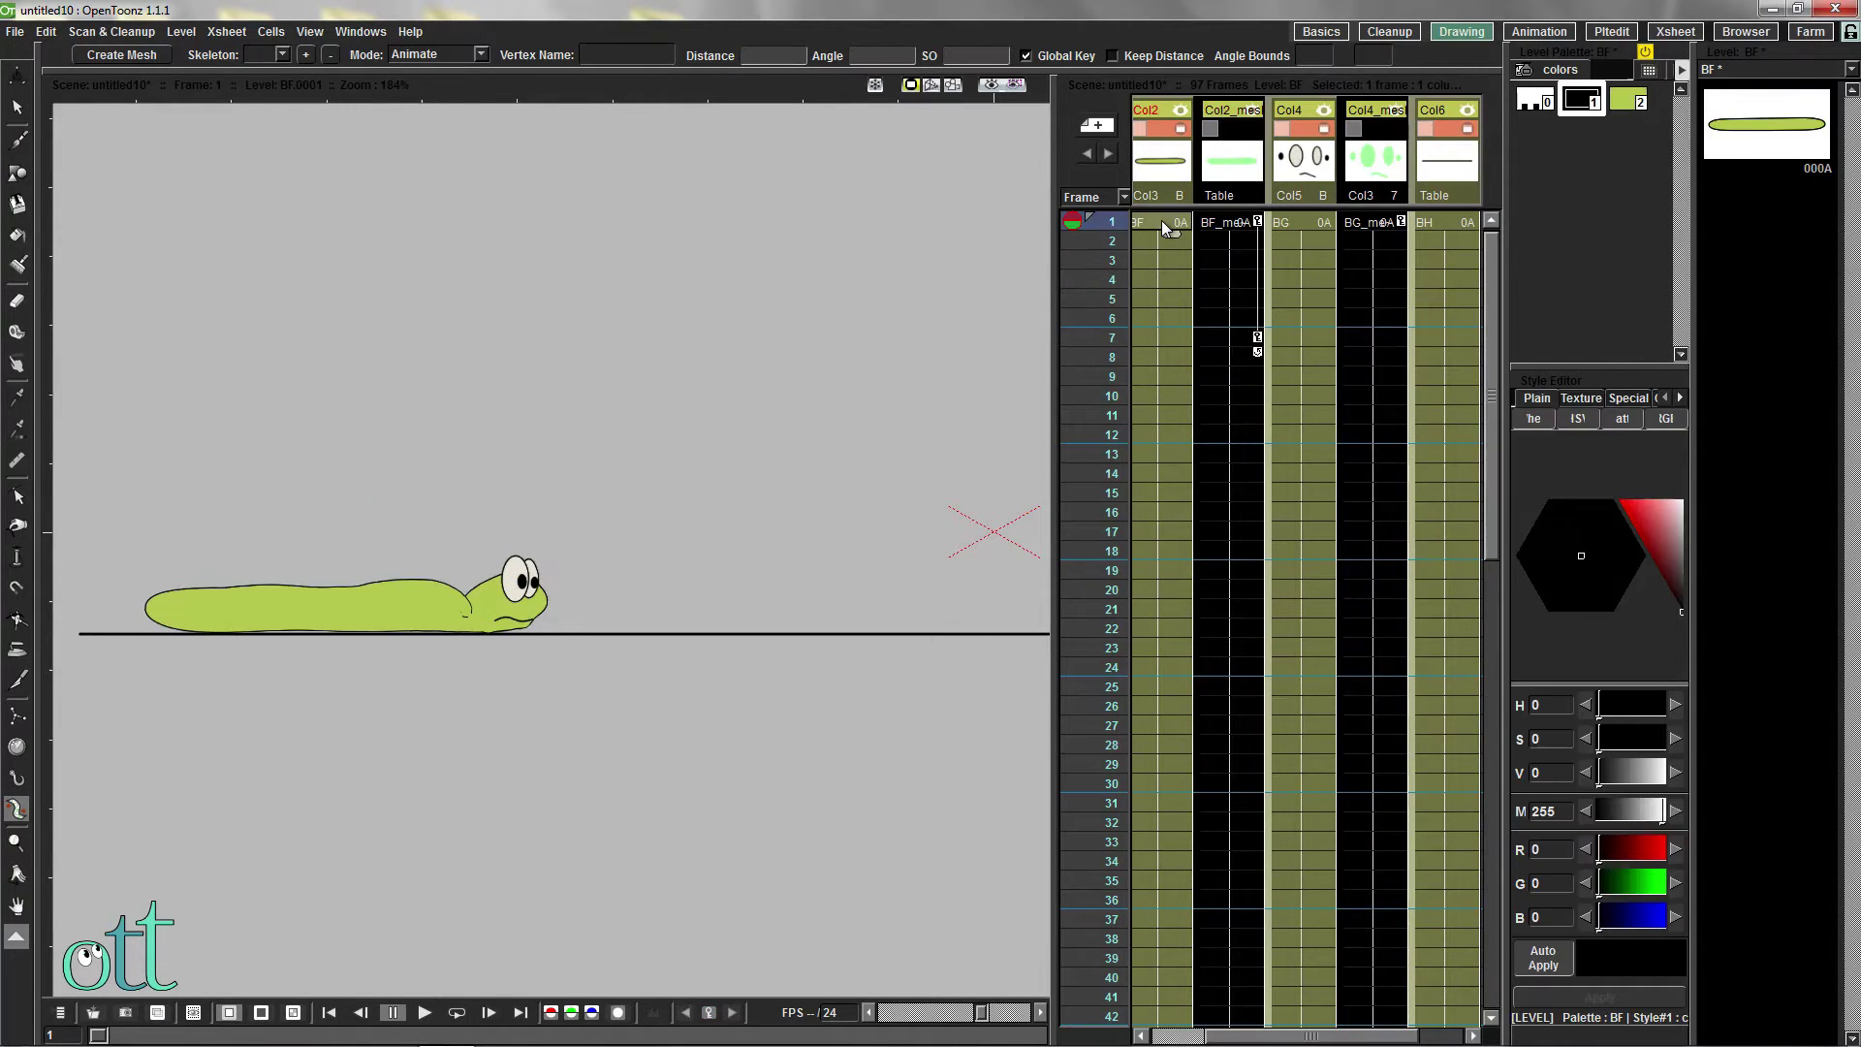
{"action": "left_click", "coordinate": [1083, 298]}
{"action": "mouse_move", "coordinate": [1083, 298]}
{"action": "left_mouse_down"}
{"action": "mouse_move", "coordinate": [1080, 340]}
{"action": "mouse_move", "coordinate": [1068, 223]}
{"action": "mouse_move", "coordinate": [1074, 337]}
{"action": "mouse_move", "coordinate": [1076, 288]}
{"action": "left_mouse_up"}
{"action": "left_click", "coordinate": [1224, 278]}
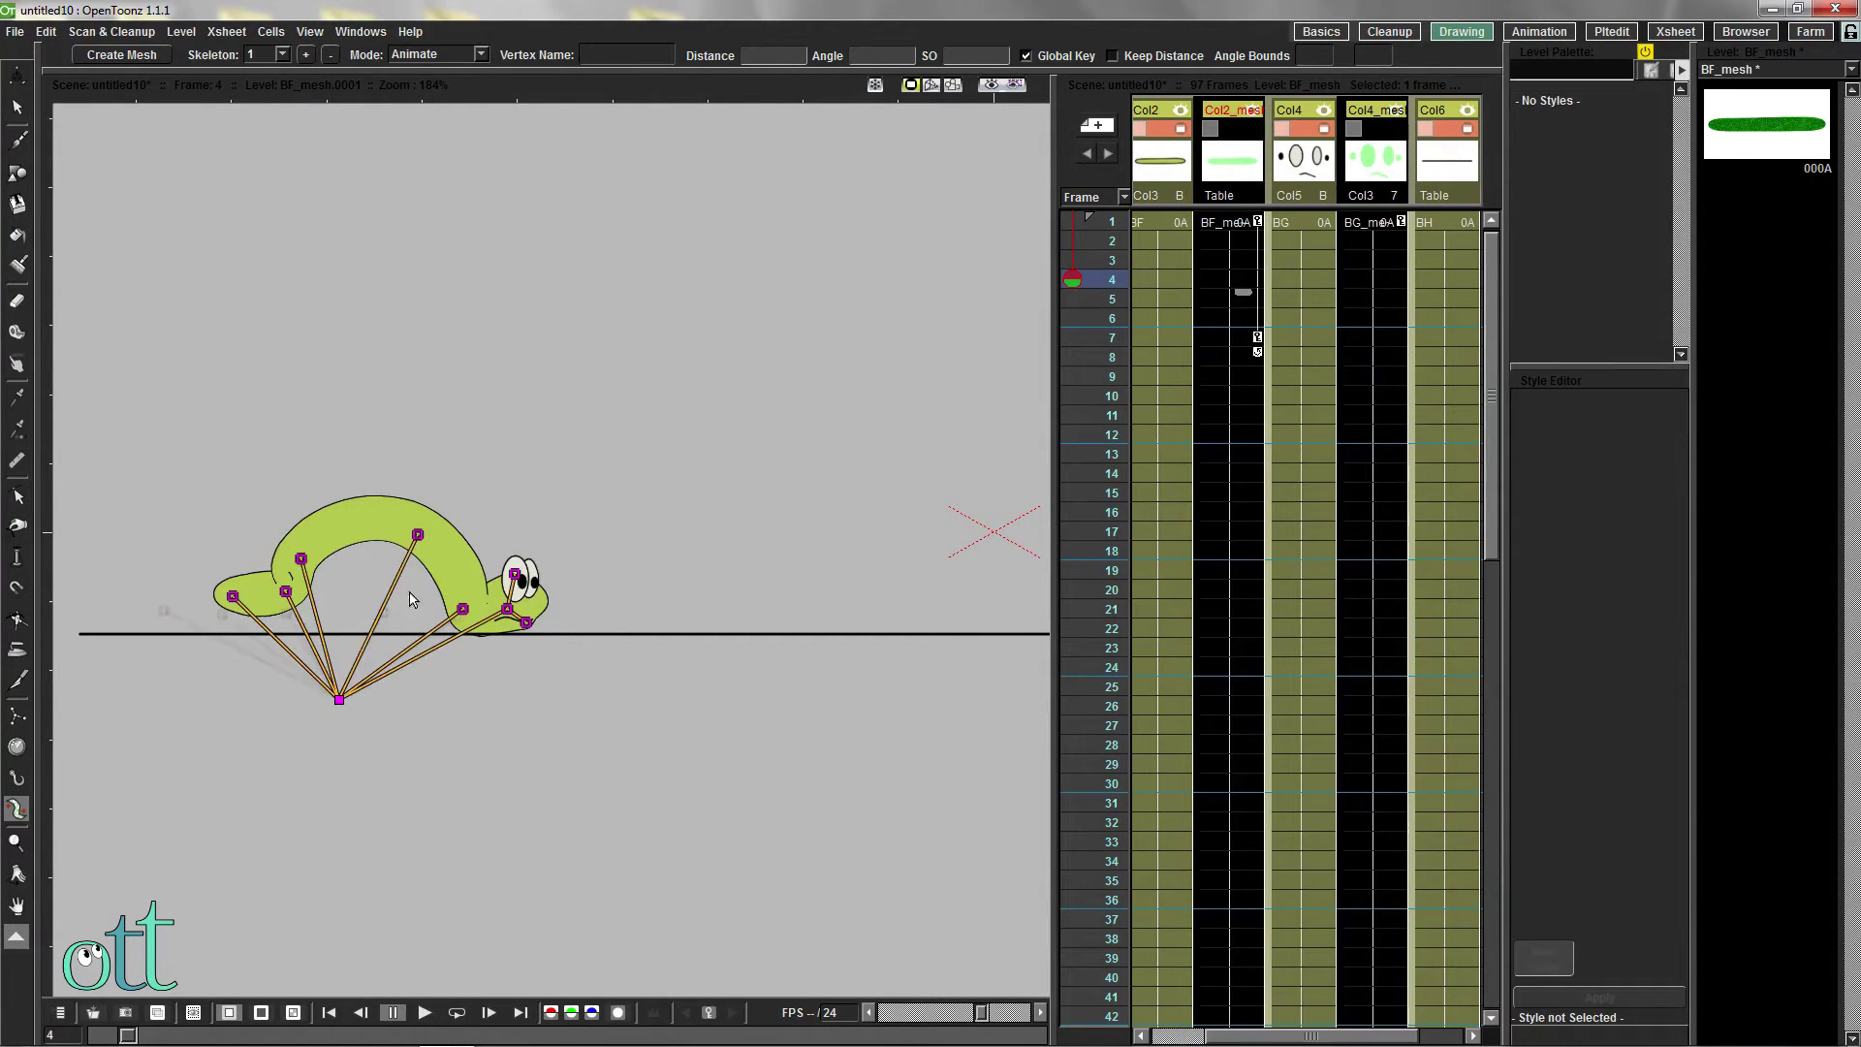
{"action": "left_click_drag", "start_coordinate": [301, 562], "coordinate": [273, 608]}
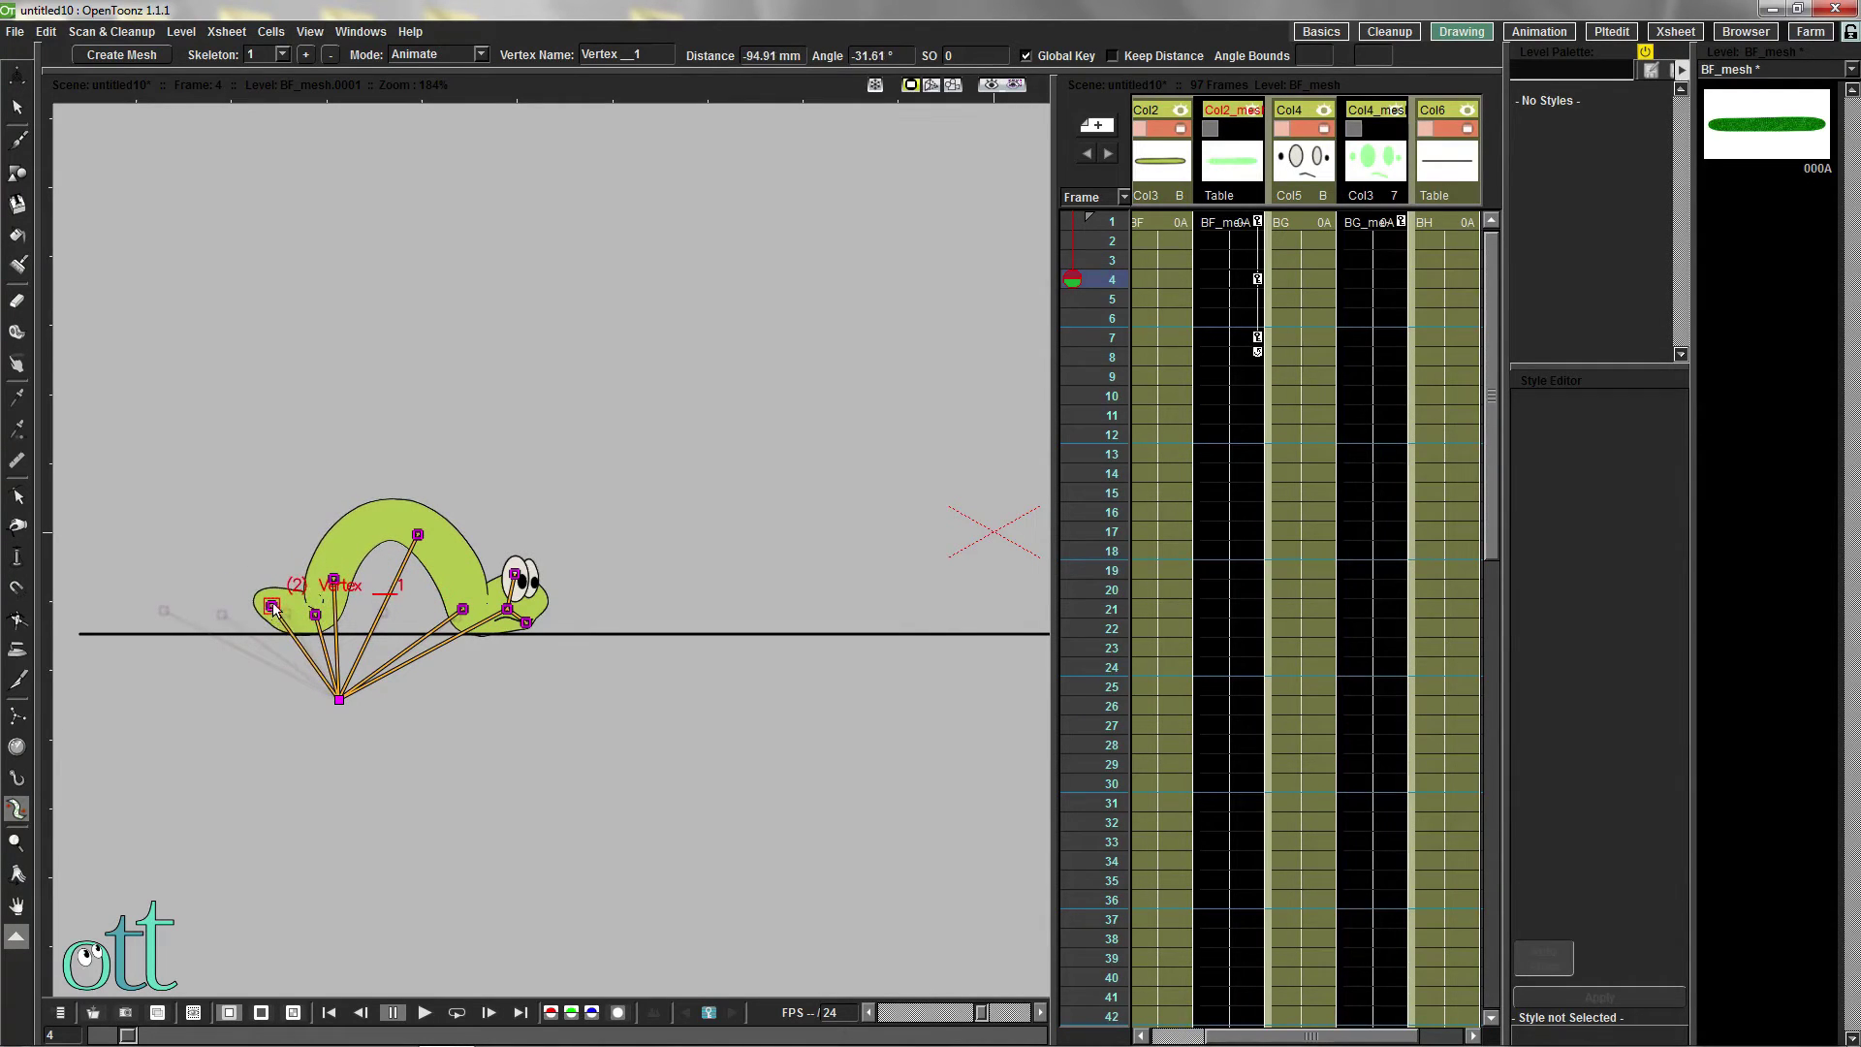
At frame 1, shift tail Vertices 1 and 2 slightly forward and down, with Vertex 2 at about -26.56 mm and -6.13°
{"action": "mouse_move", "coordinate": [1074, 280]}
{"action": "left_mouse_down"}
{"action": "mouse_move", "coordinate": [1088, 248]}
{"action": "mouse_move", "coordinate": [1071, 221]}
{"action": "left_mouse_up"}
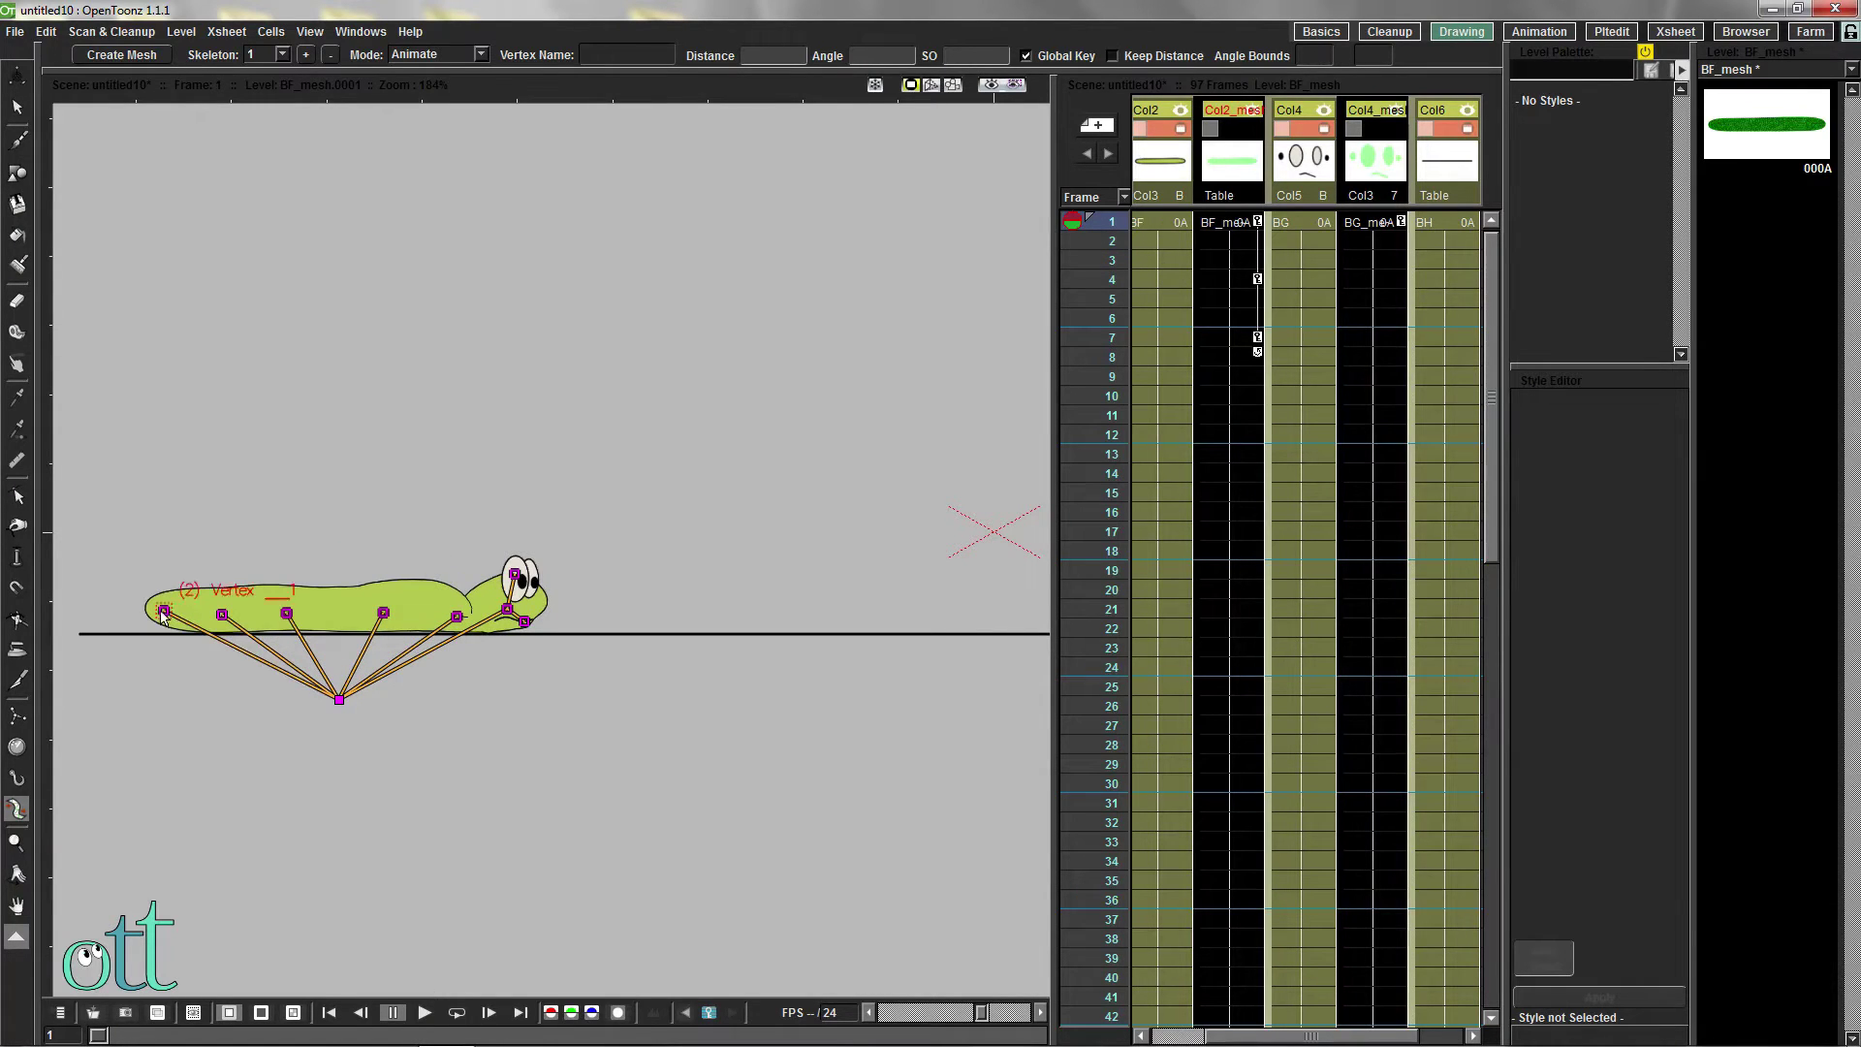
{"action": "left_click_drag", "start_coordinate": [164, 612], "coordinate": [182, 617]}
{"action": "left_click", "coordinate": [231, 618]}
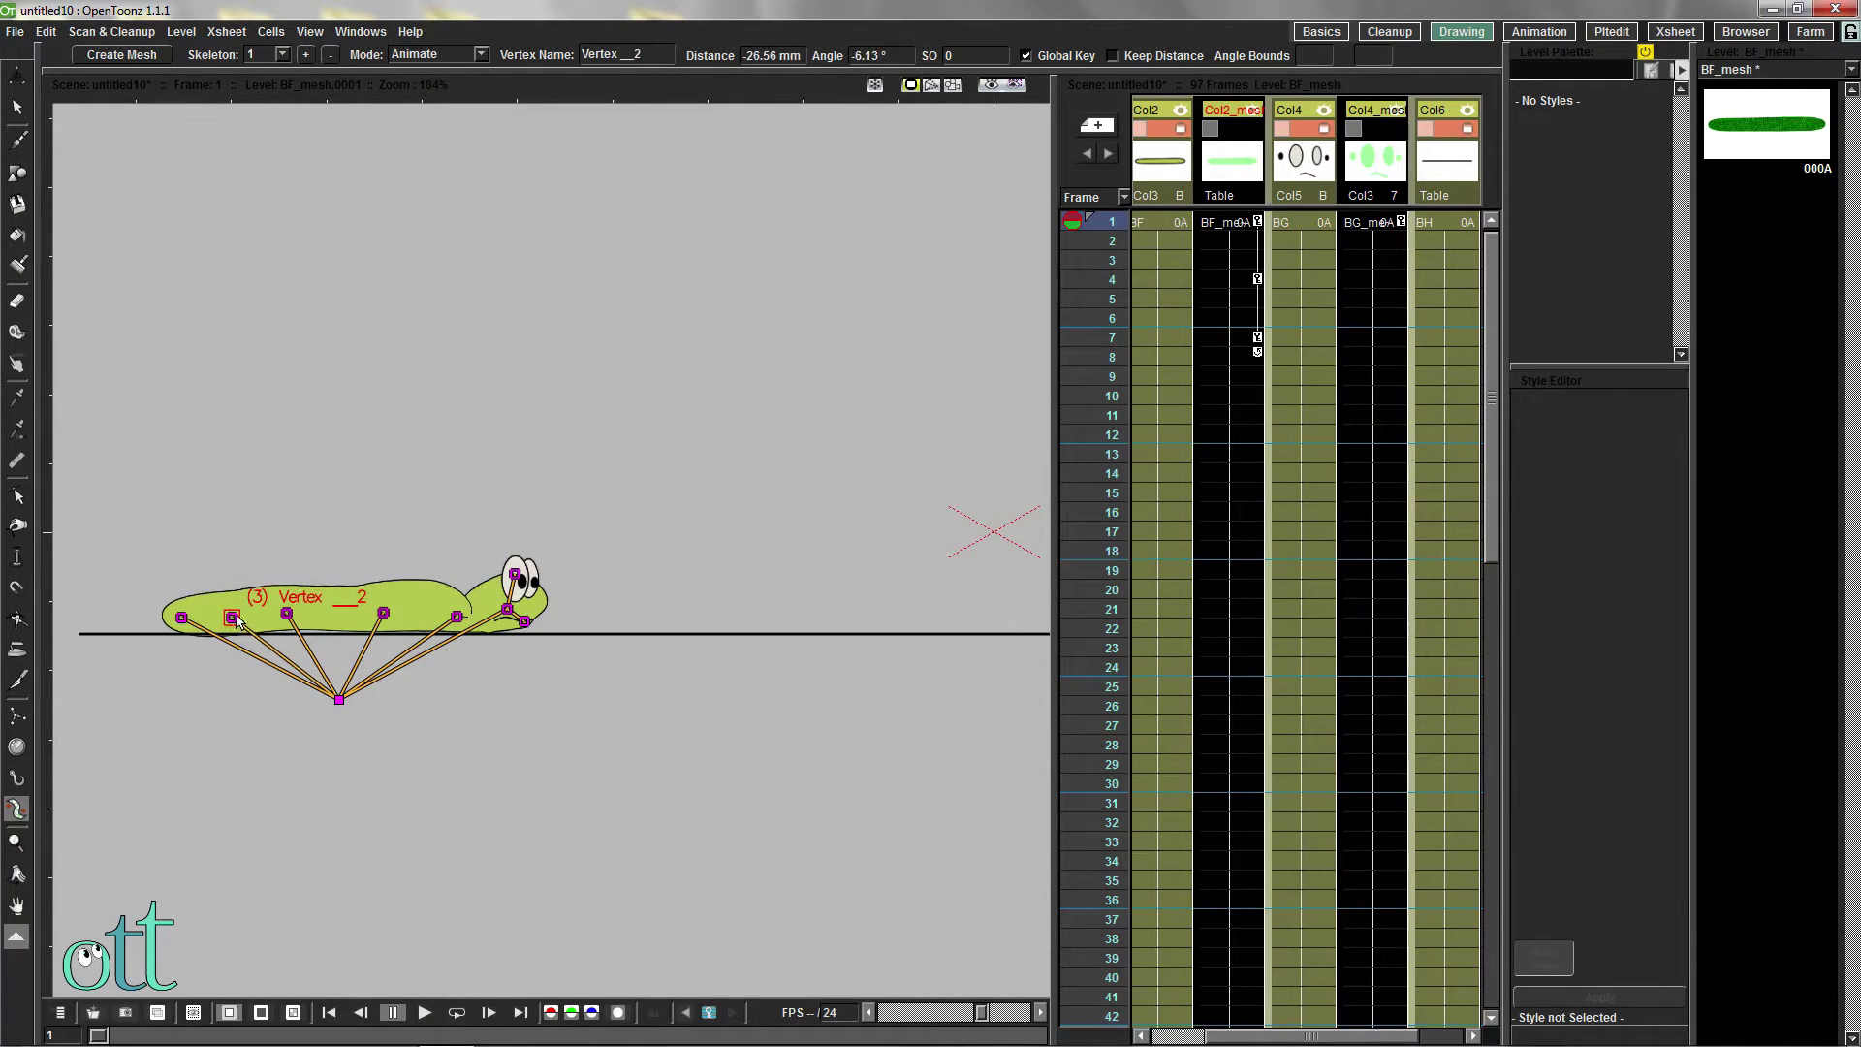
{"action": "mouse_move", "coordinate": [1062, 225]}
{"action": "left_mouse_down"}
{"action": "mouse_move", "coordinate": [1116, 341]}
{"action": "mouse_move", "coordinate": [1085, 225]}
{"action": "mouse_move", "coordinate": [1133, 333]}
{"action": "mouse_move", "coordinate": [1115, 190]}
{"action": "left_mouse_up"}
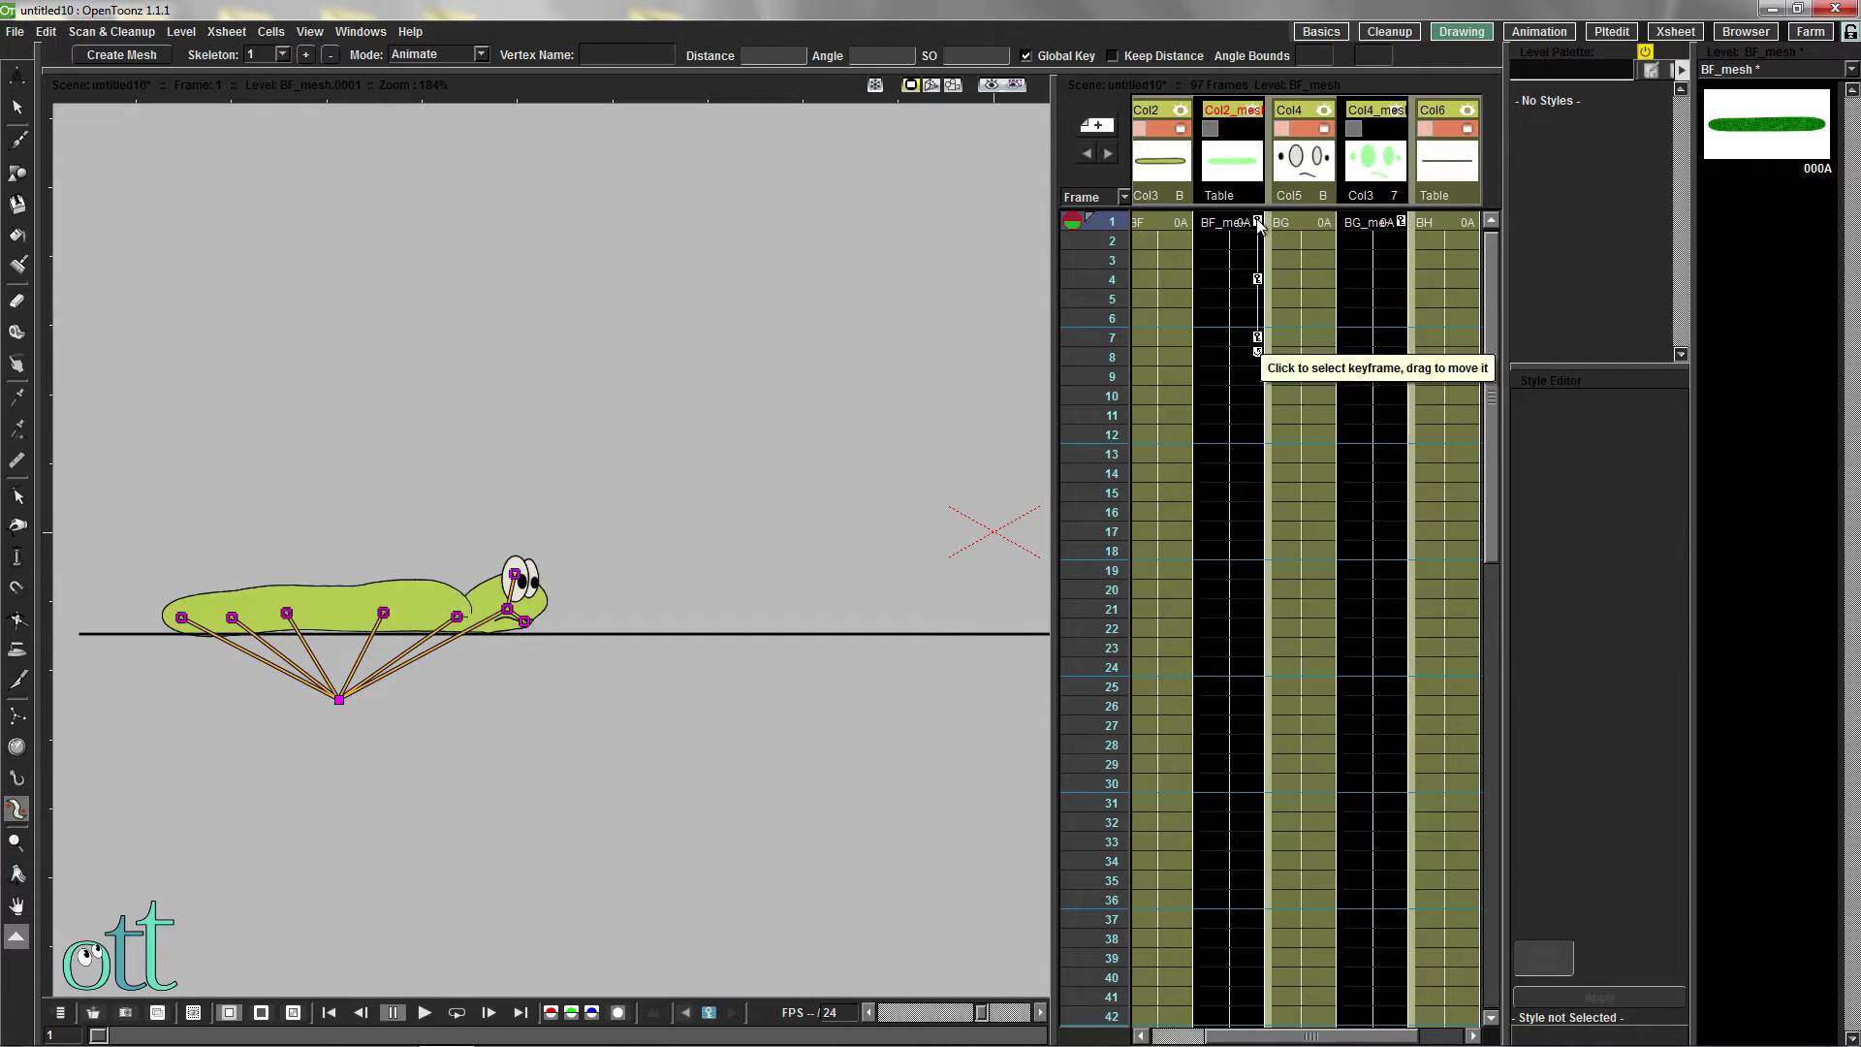
Try reusing the BF_mesh keyframes of frames 1 and 4 at frames 10 and 13, with the first copy shifted to frame 9
{"action": "left_click_drag", "start_coordinate": [1259, 222], "coordinate": [1258, 281]}
{"action": "left_click", "coordinate": [1257, 279]}
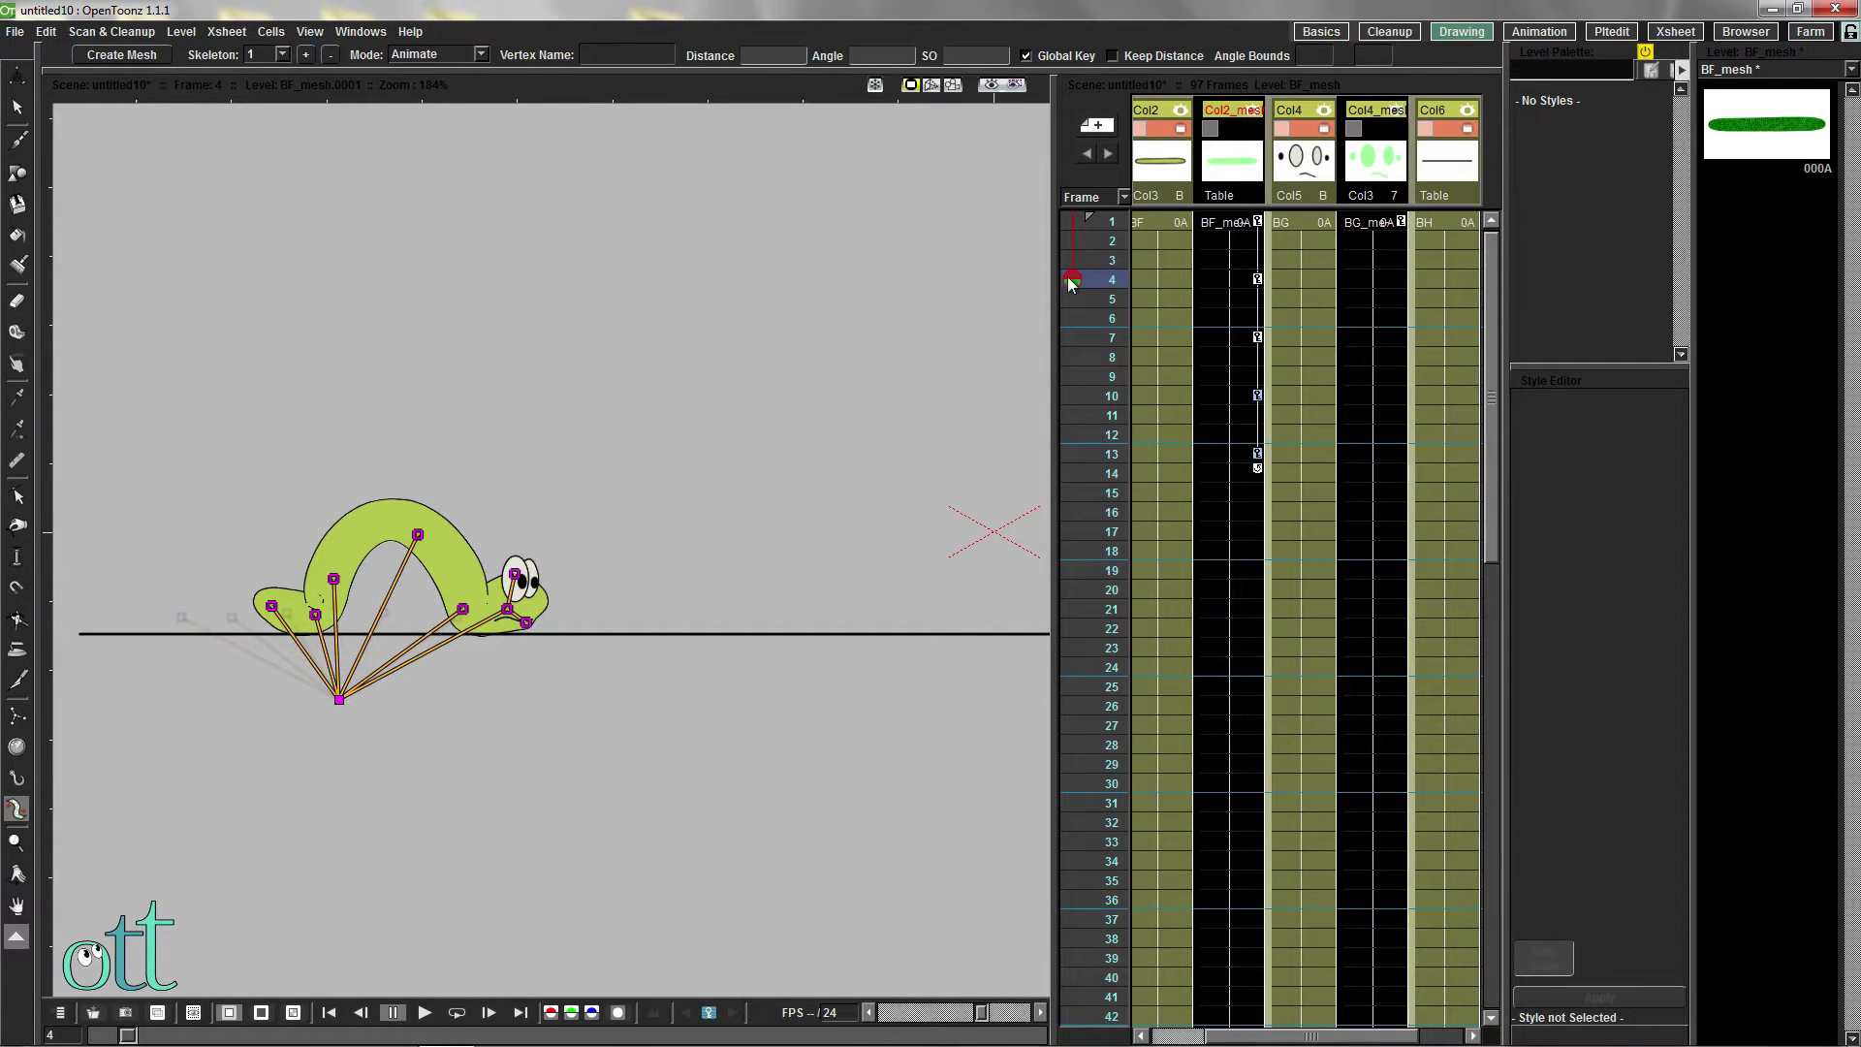
{"action": "mouse_move", "coordinate": [1071, 283]}
{"action": "left_mouse_down"}
{"action": "mouse_move", "coordinate": [1074, 232]}
{"action": "mouse_move", "coordinate": [1084, 444]}
{"action": "mouse_move", "coordinate": [1086, 341]}
{"action": "mouse_move", "coordinate": [1087, 380]}
{"action": "mouse_move", "coordinate": [1260, 398]}
{"action": "mouse_move", "coordinate": [1260, 376]}
{"action": "left_mouse_up"}
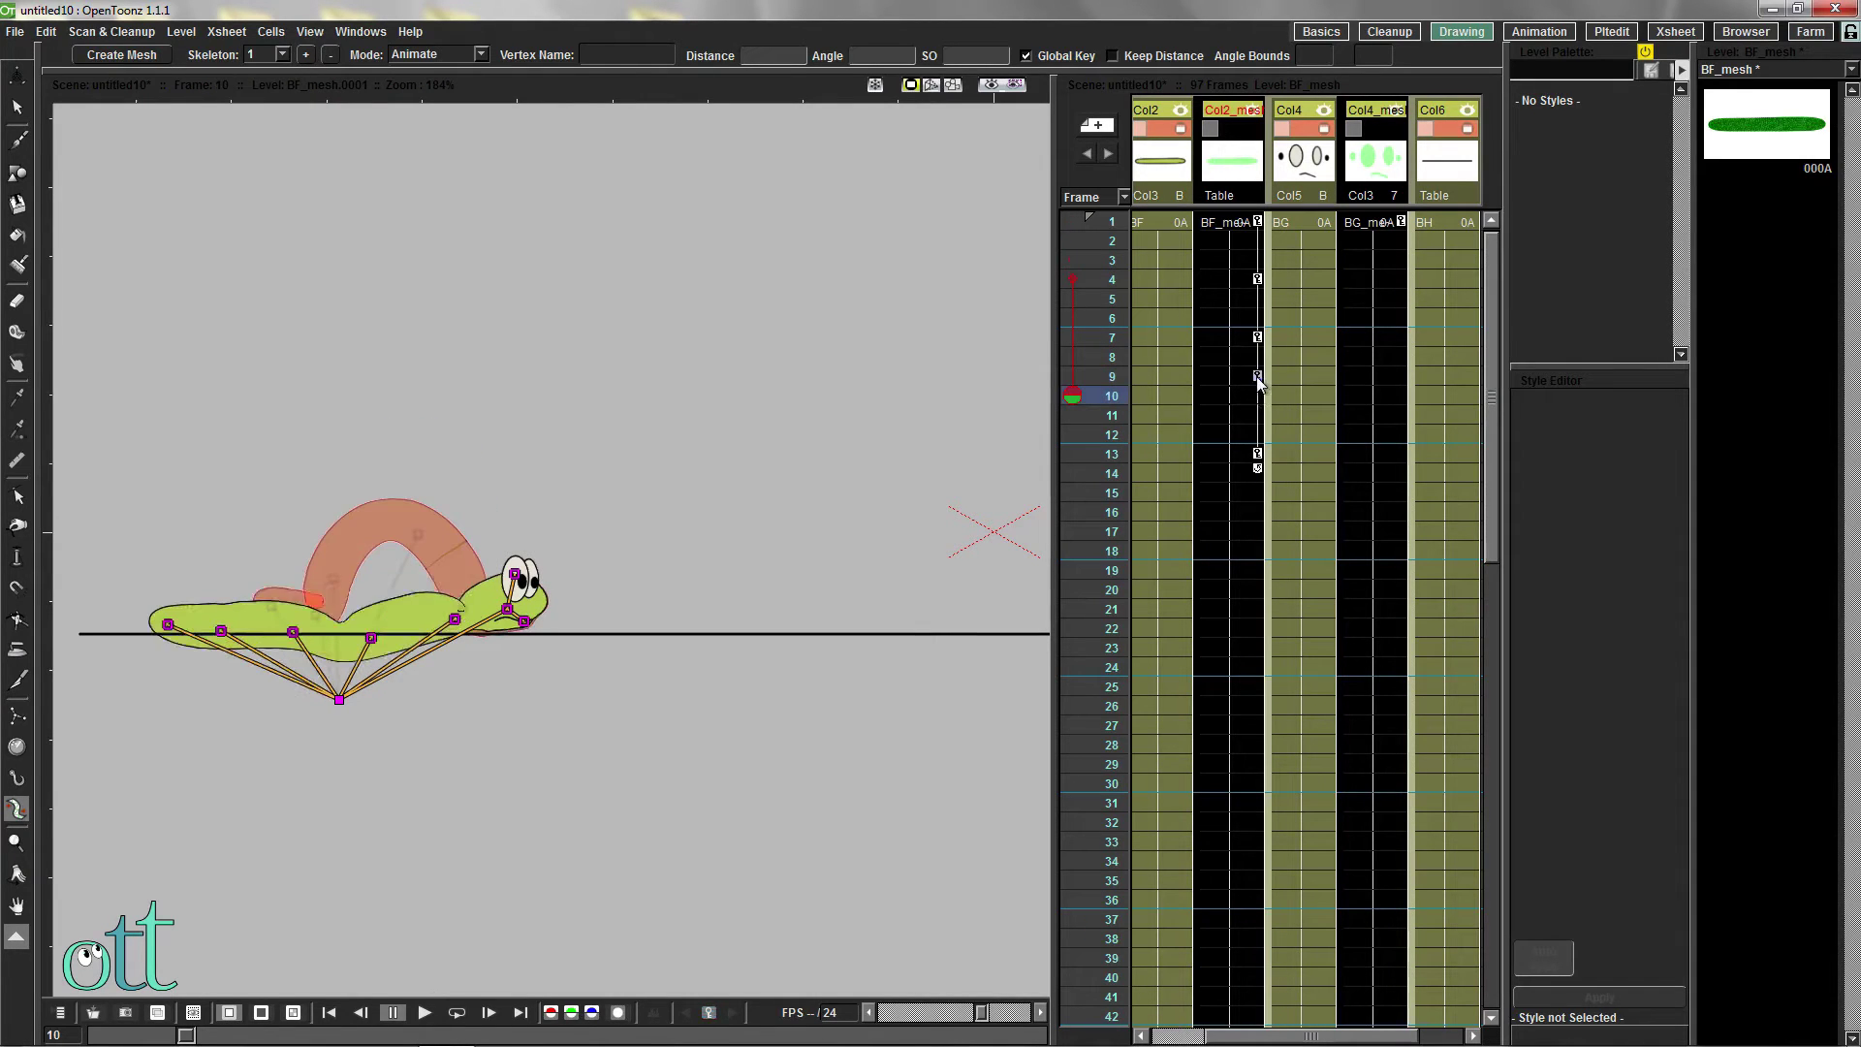
{"action": "mouse_move", "coordinate": [1074, 397]}
{"action": "left_mouse_down"}
{"action": "mouse_move", "coordinate": [1074, 378]}
{"action": "mouse_move", "coordinate": [1082, 454]}
{"action": "mouse_move", "coordinate": [1069, 248]}
{"action": "mouse_move", "coordinate": [1074, 460]}
{"action": "left_mouse_up"}
{"action": "left_click", "coordinate": [1256, 376]}
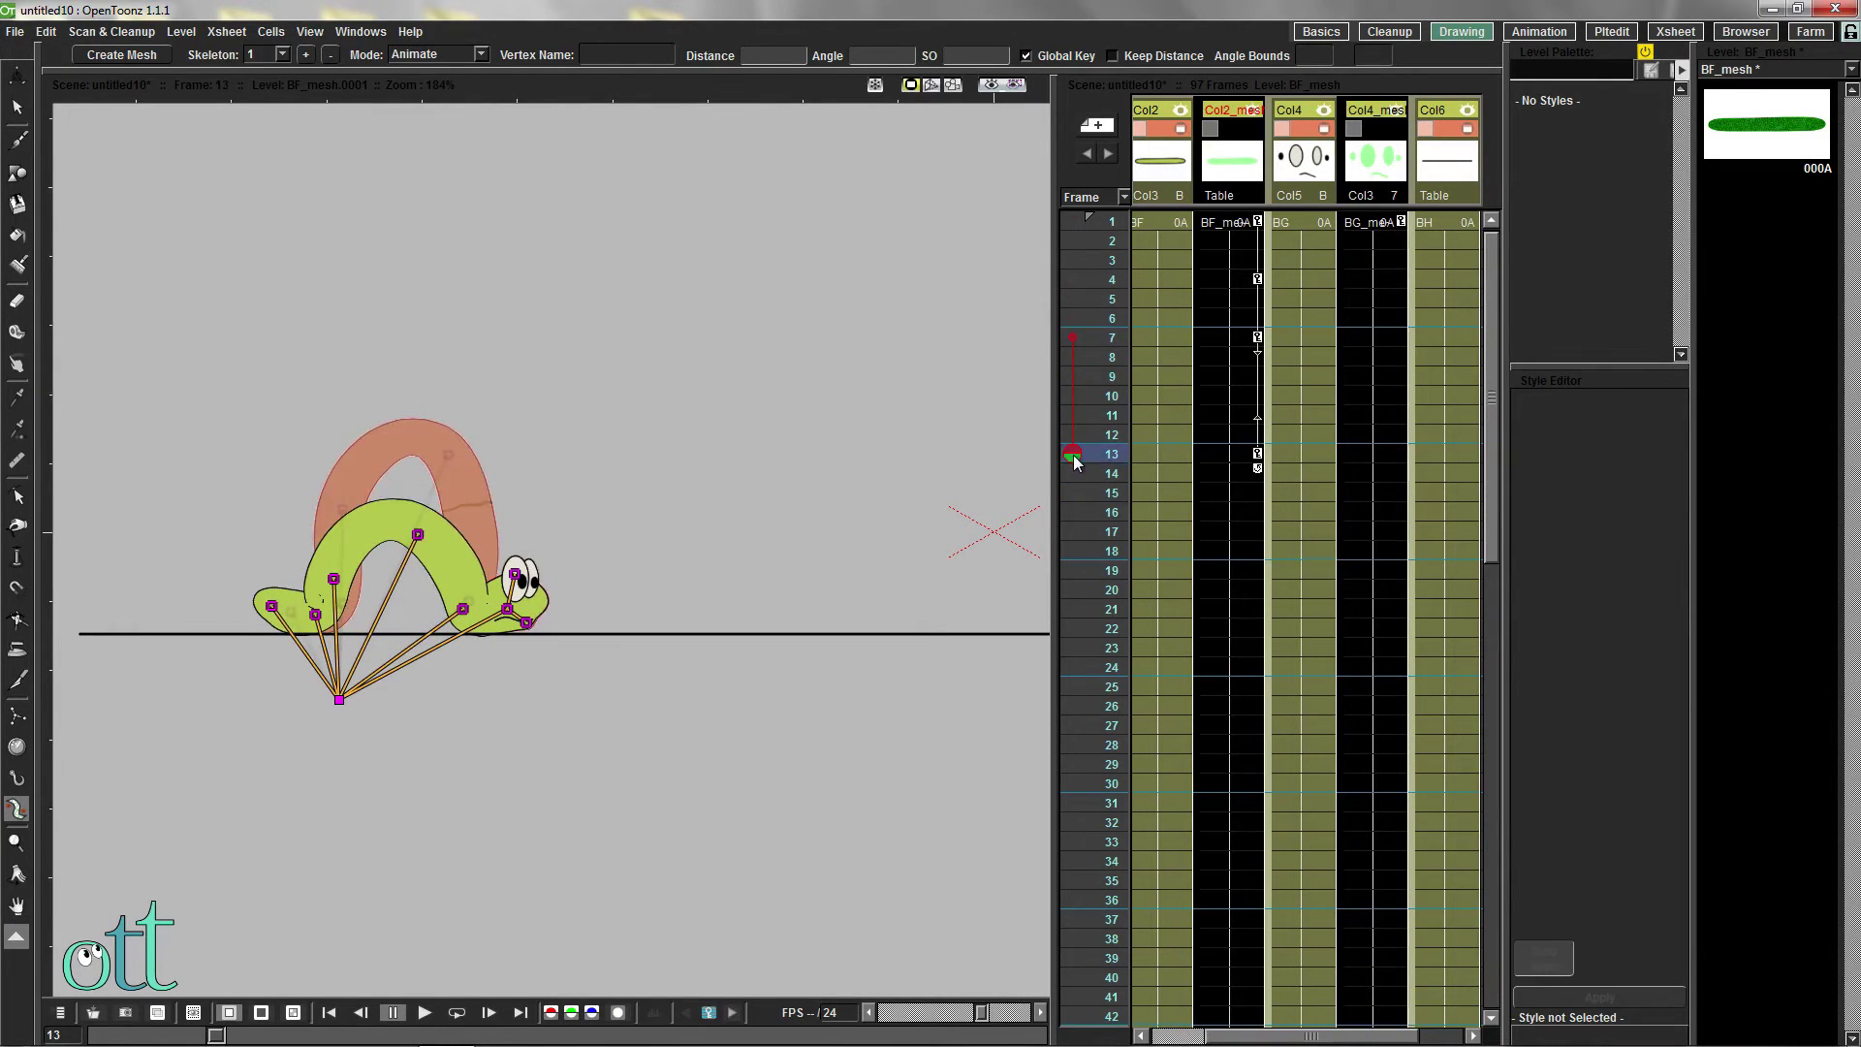
{"action": "left_click", "coordinate": [1258, 455]}
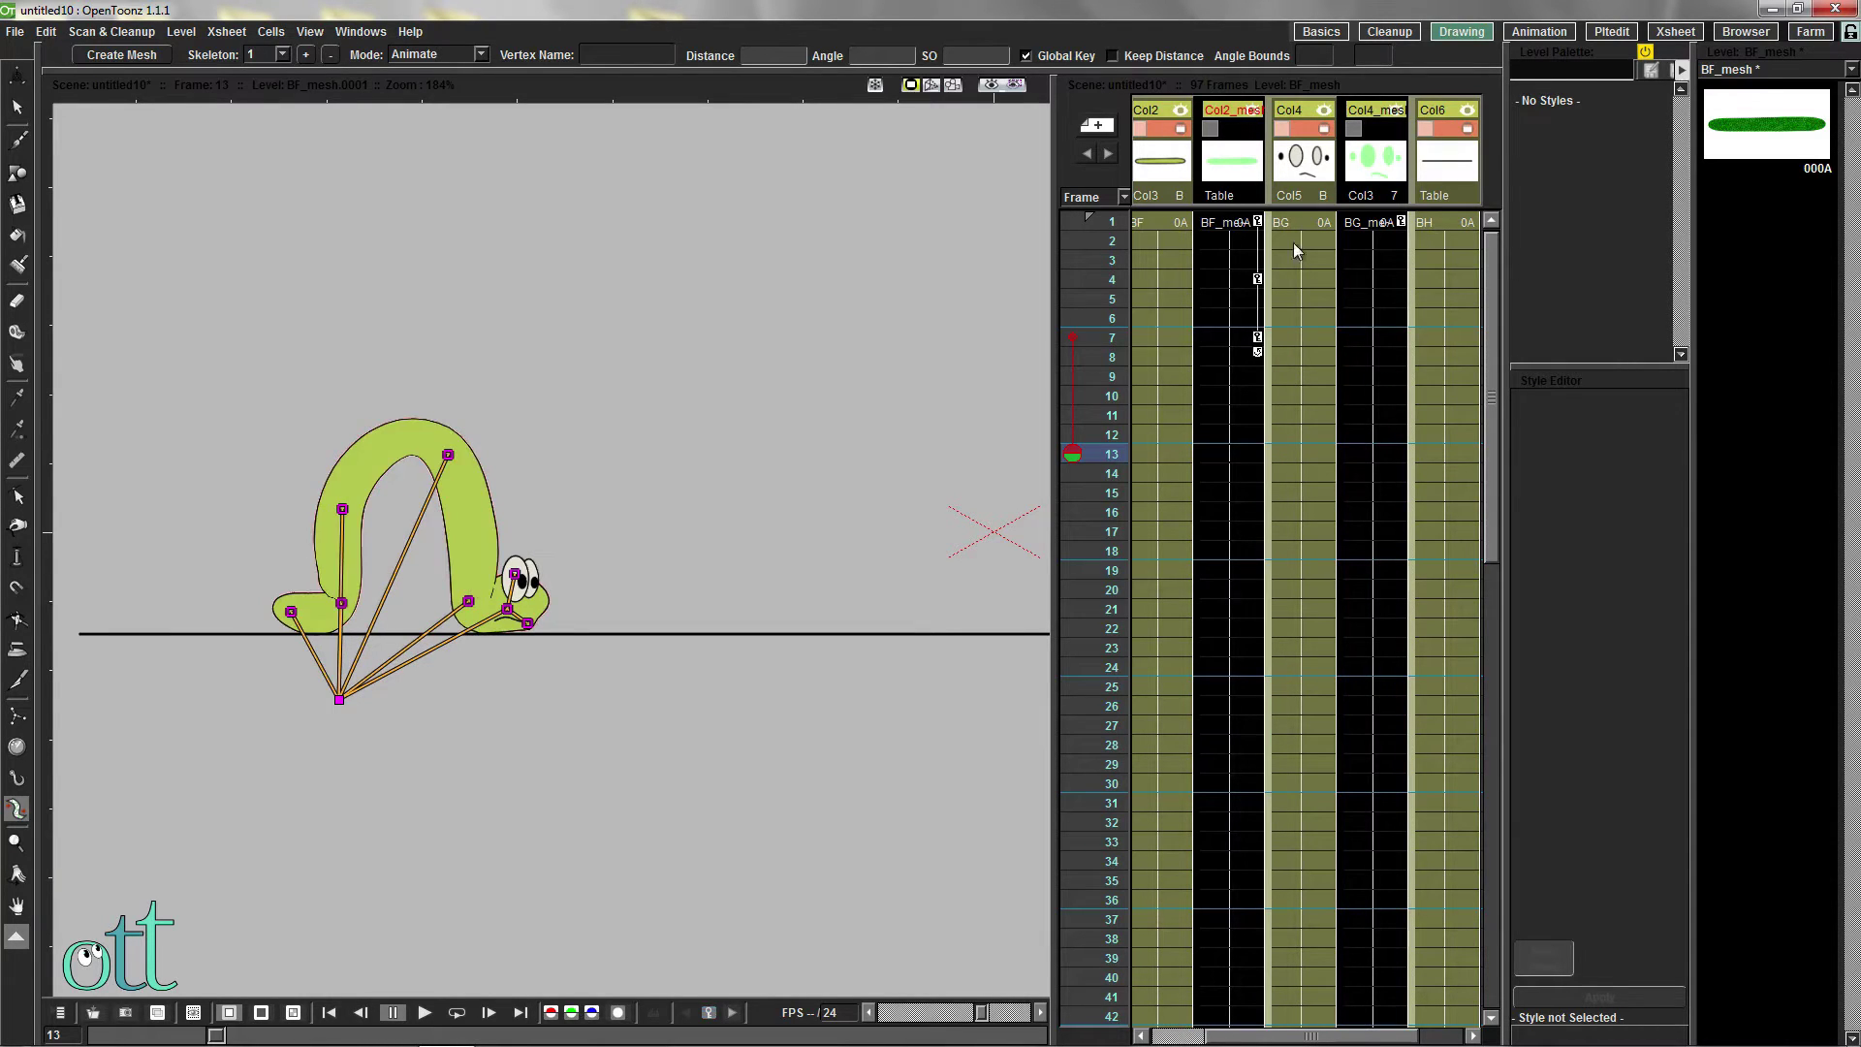
Copy the frame 1 keyframe of BF_mesh to frame 13, and at frame 9 lower tail Vertices 2 and 1, with Vertex 1 at about -92.06 mm
{"action": "left_click", "coordinate": [1260, 224]}
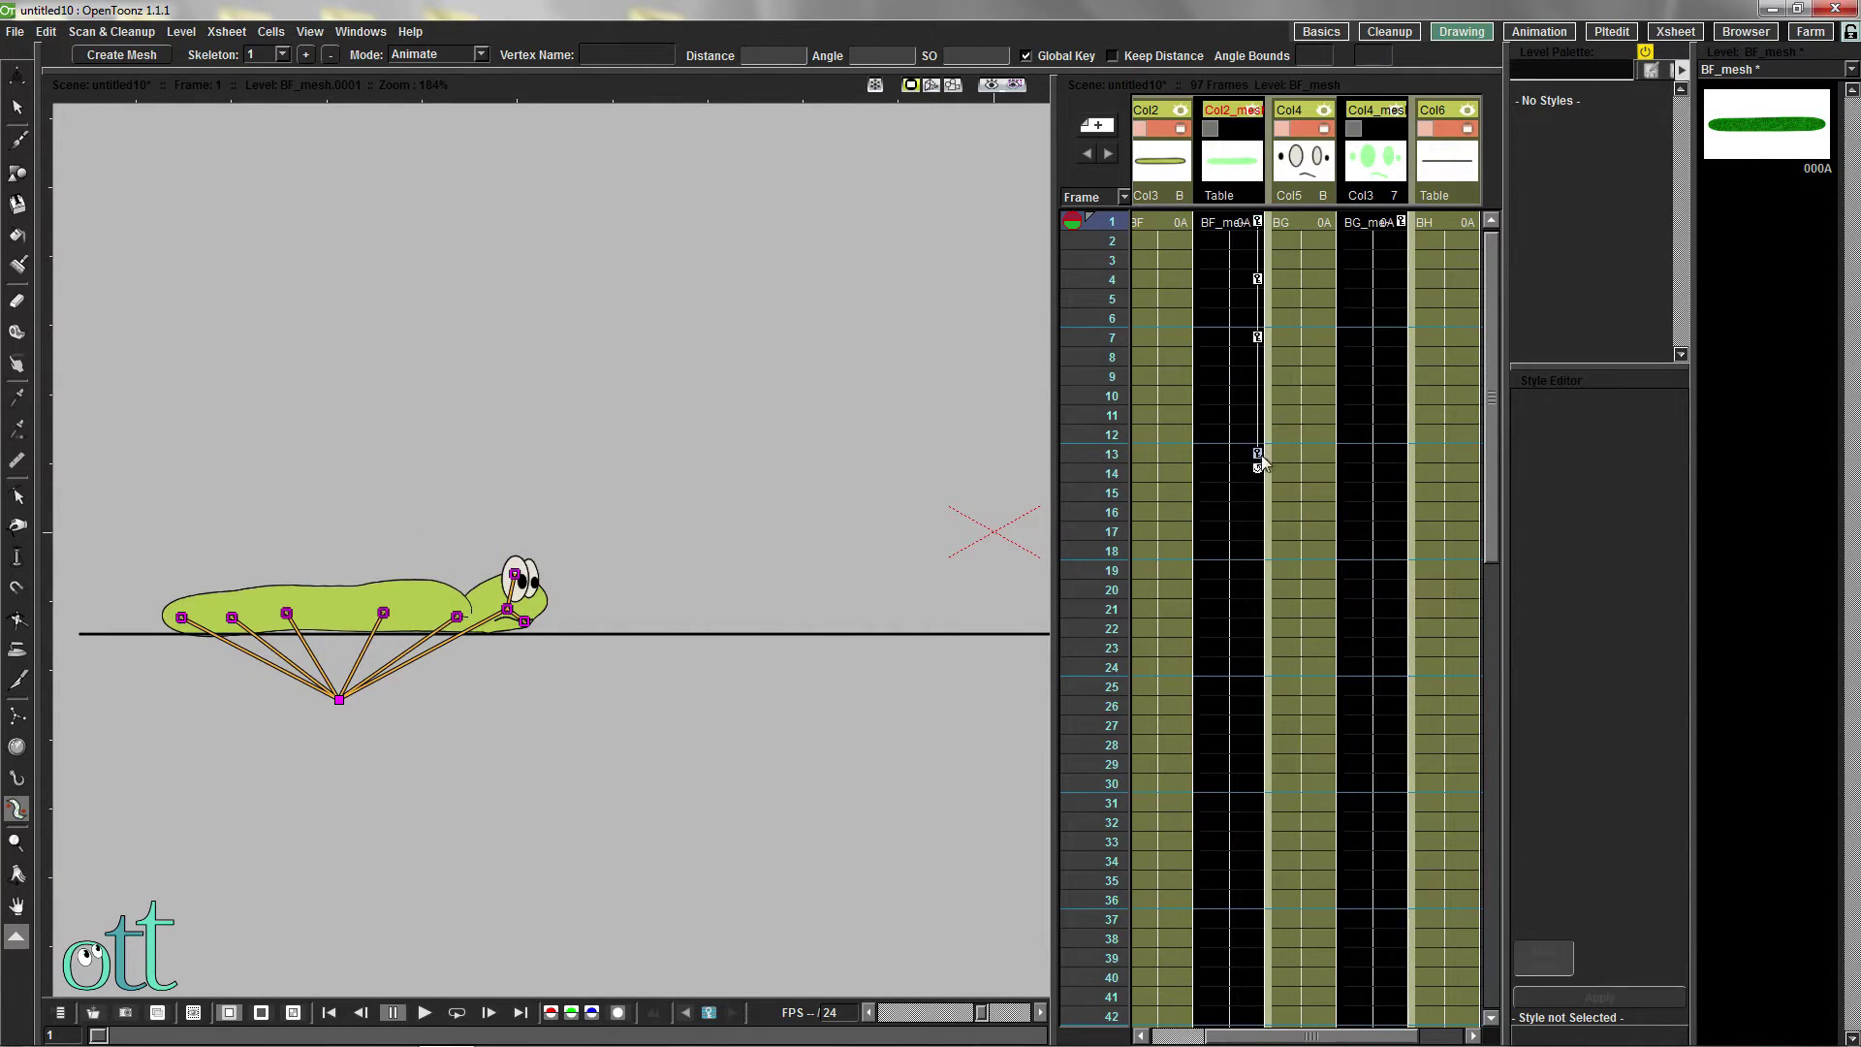
{"action": "mouse_move", "coordinate": [1073, 224]}
{"action": "left_mouse_down"}
{"action": "mouse_move", "coordinate": [1076, 378]}
{"action": "mouse_move", "coordinate": [1116, 451]}
{"action": "mouse_move", "coordinate": [1120, 380]}
{"action": "left_mouse_up"}
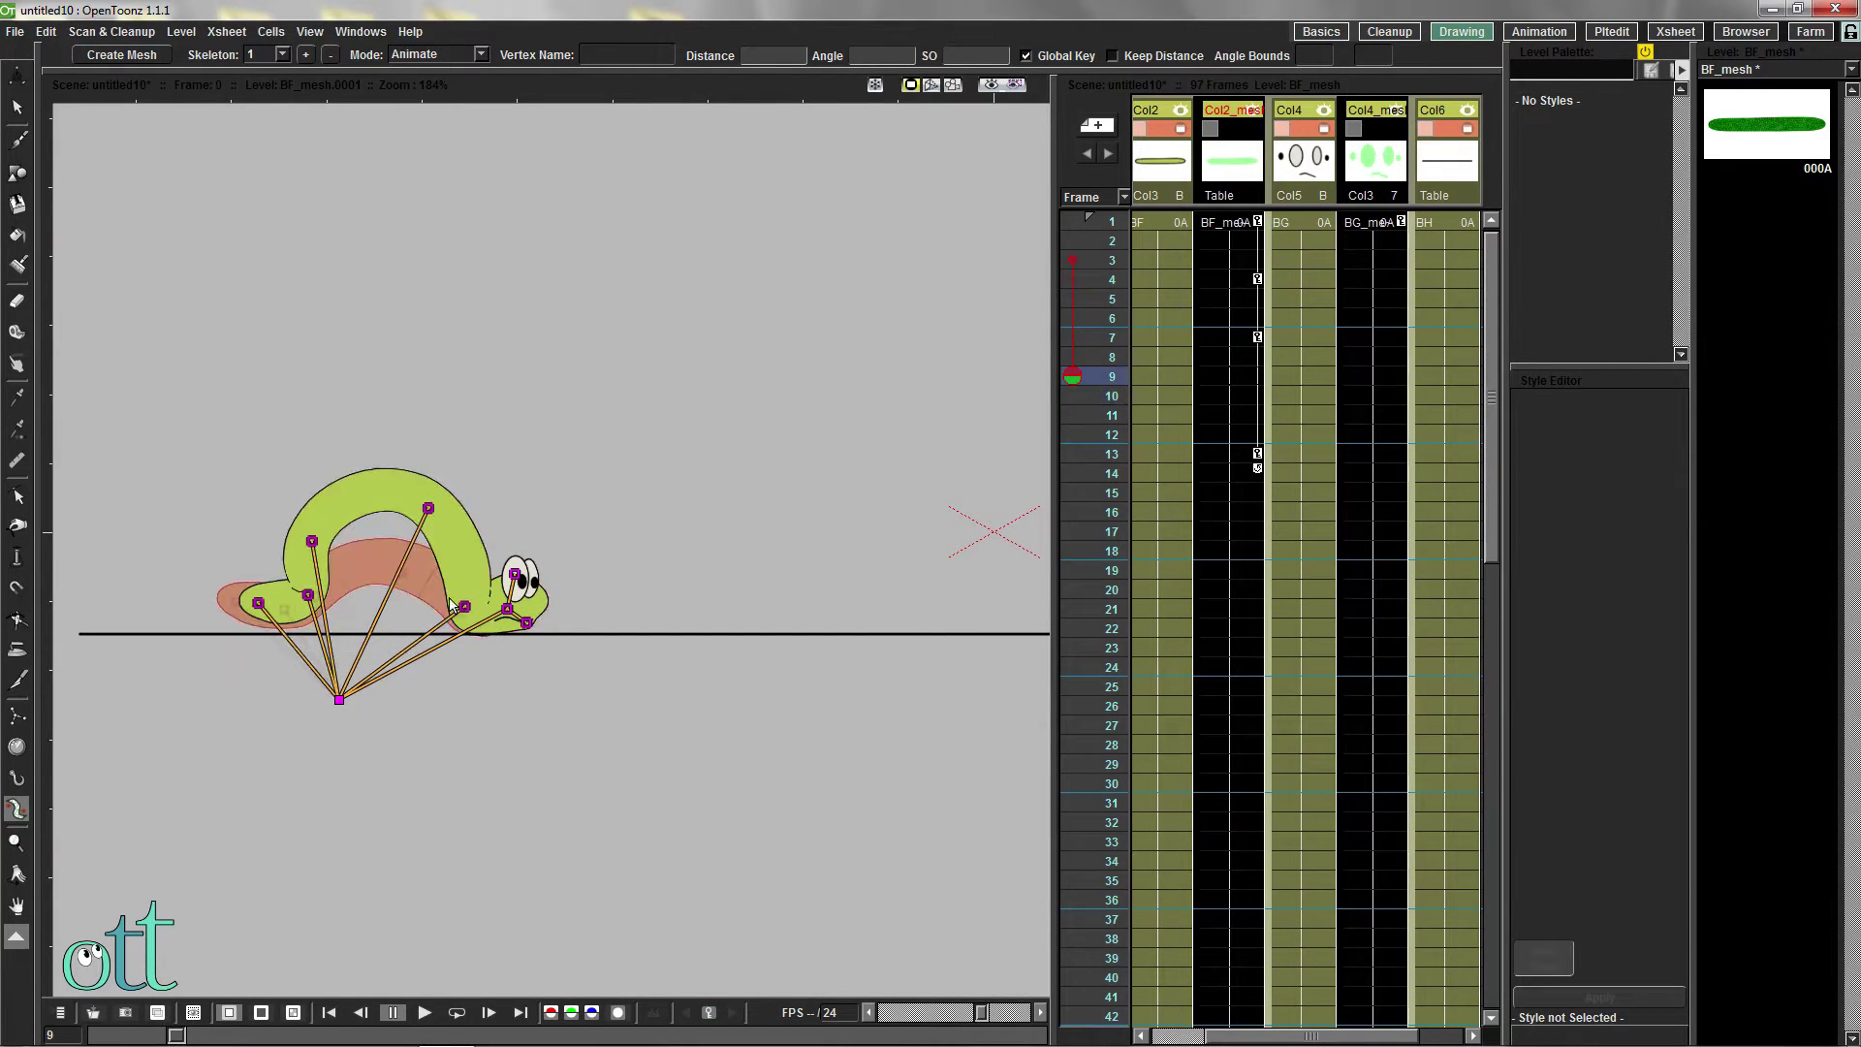
{"action": "left_click", "coordinate": [308, 597]}
{"action": "left_click_drag", "start_coordinate": [308, 597], "coordinate": [267, 610]}
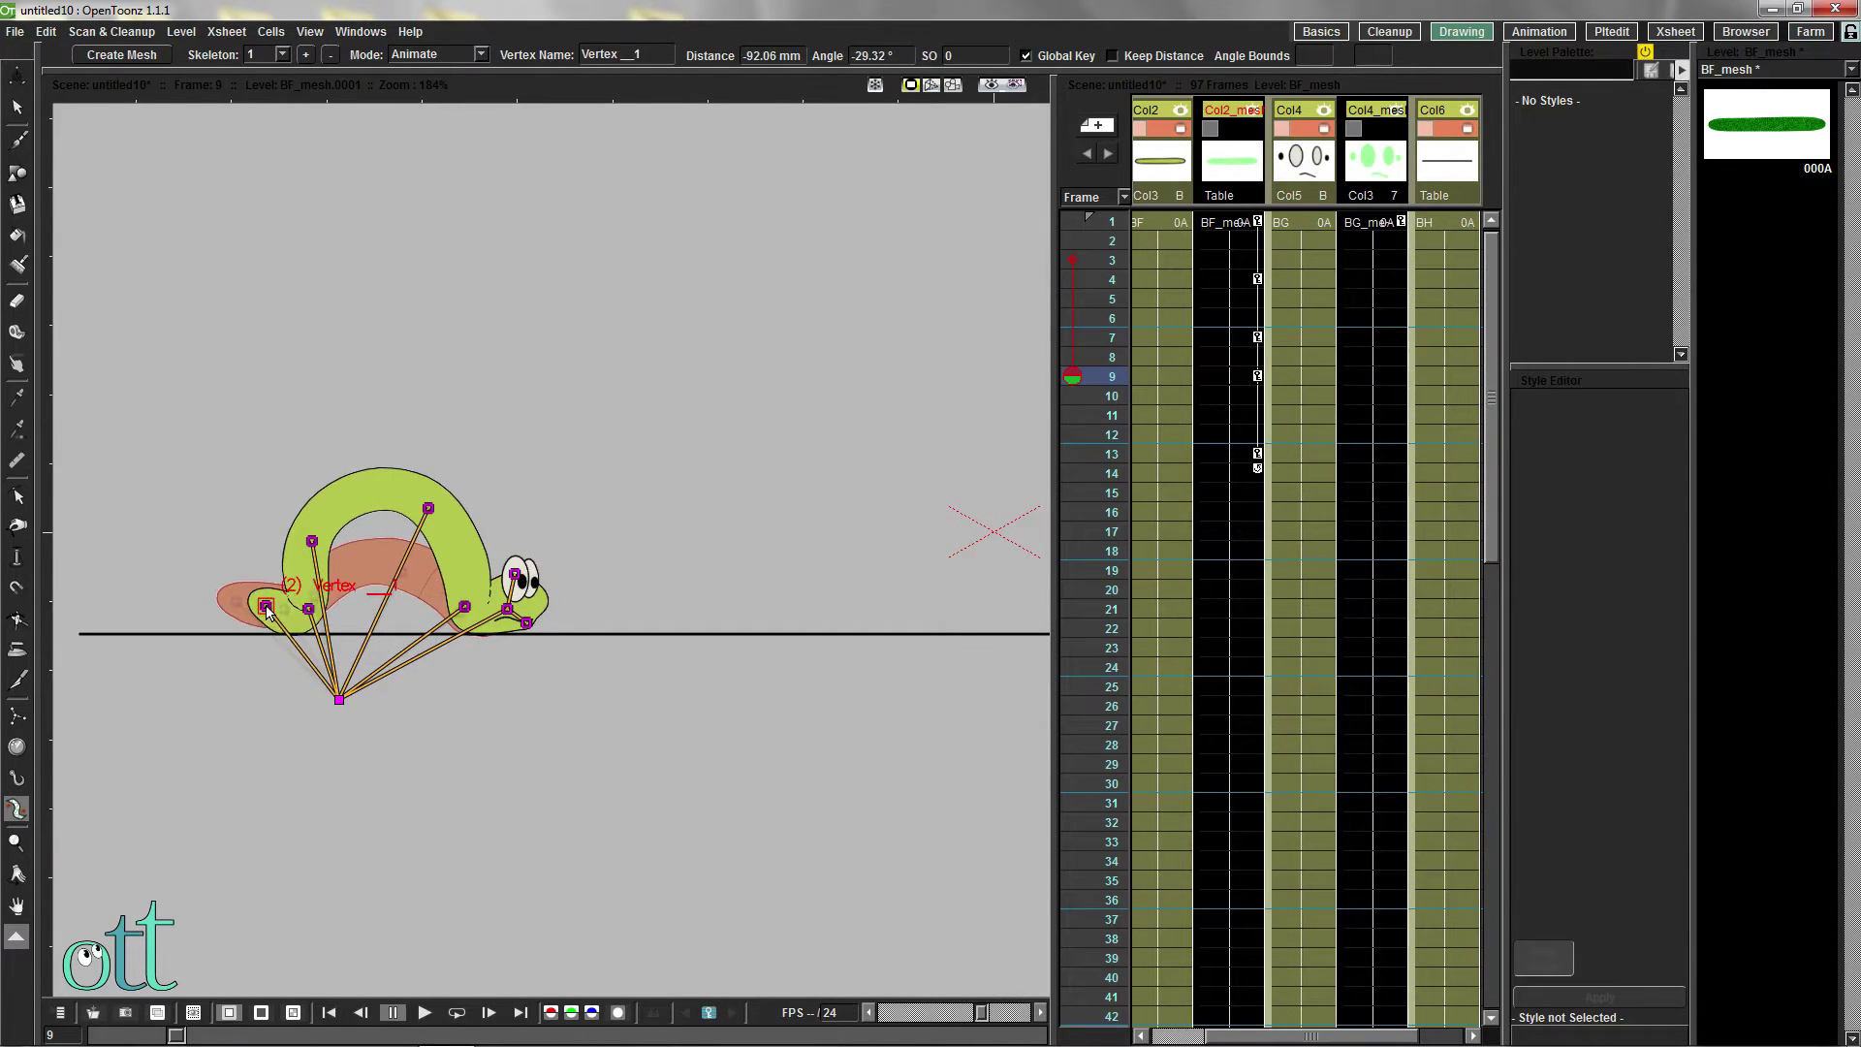
Using the Animate tool, position Col2_mesh at about -93.37 mm E/W on frame 7 and about -63.52 mm E/W on frame 13
{"action": "mouse_move", "coordinate": [1076, 378]}
{"action": "left_mouse_down"}
{"action": "mouse_move", "coordinate": [1113, 456]}
{"action": "mouse_move", "coordinate": [1120, 205]}
{"action": "mouse_move", "coordinate": [1146, 332]}
{"action": "mouse_move", "coordinate": [1130, 456]}
{"action": "left_mouse_up"}
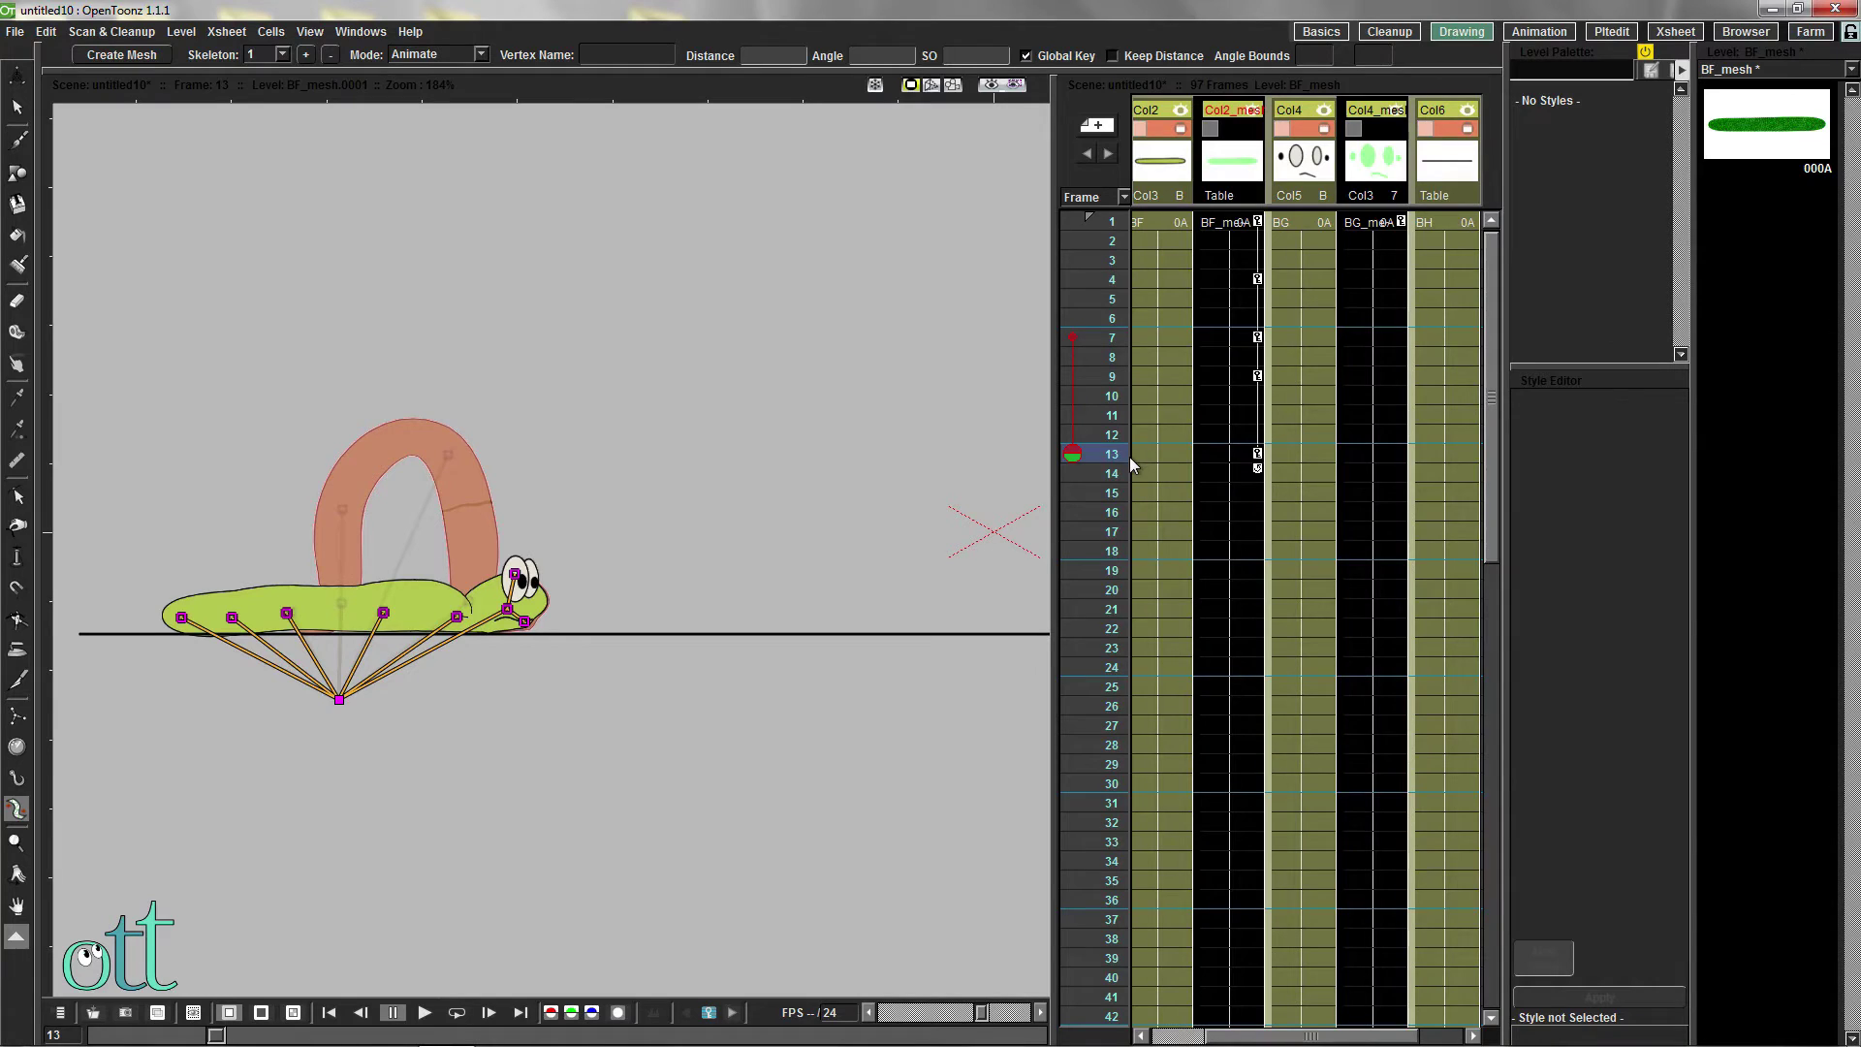
{"action": "left_click", "coordinate": [16, 77]}
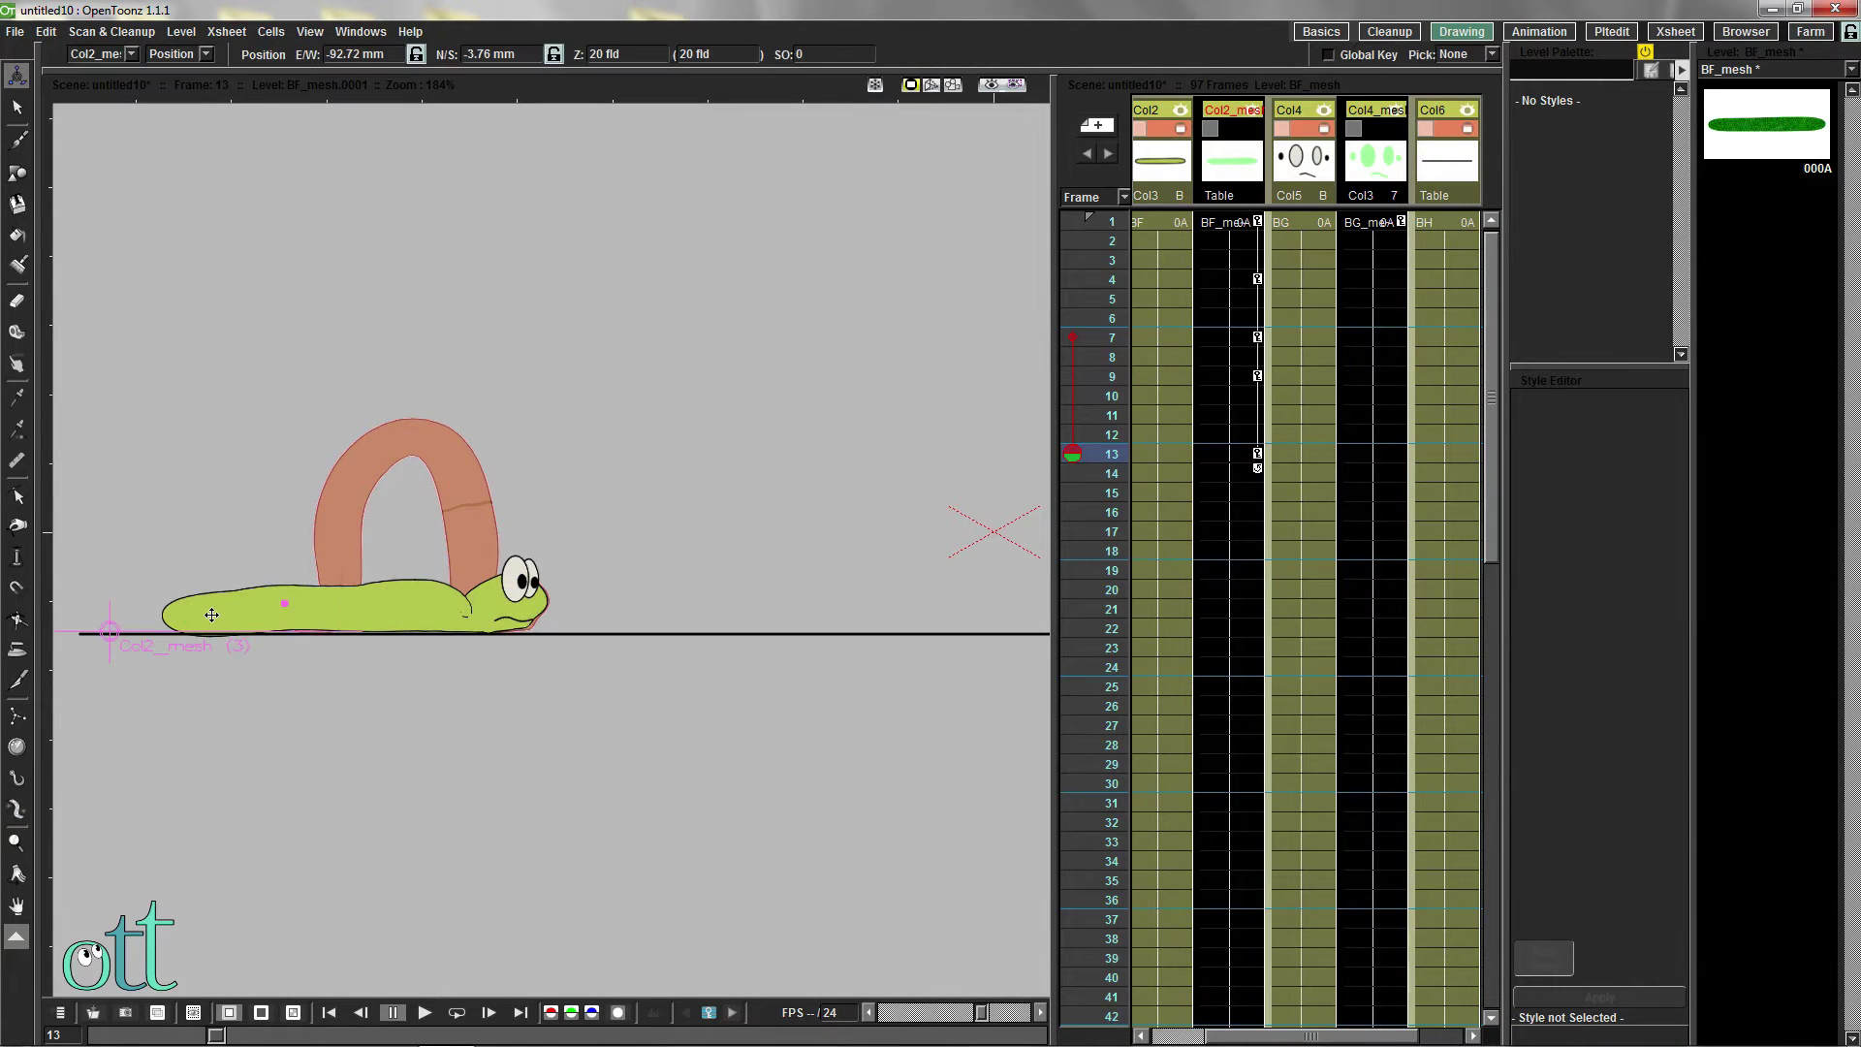
{"action": "left_click_drag", "start_coordinate": [211, 615], "coordinate": [436, 610]}
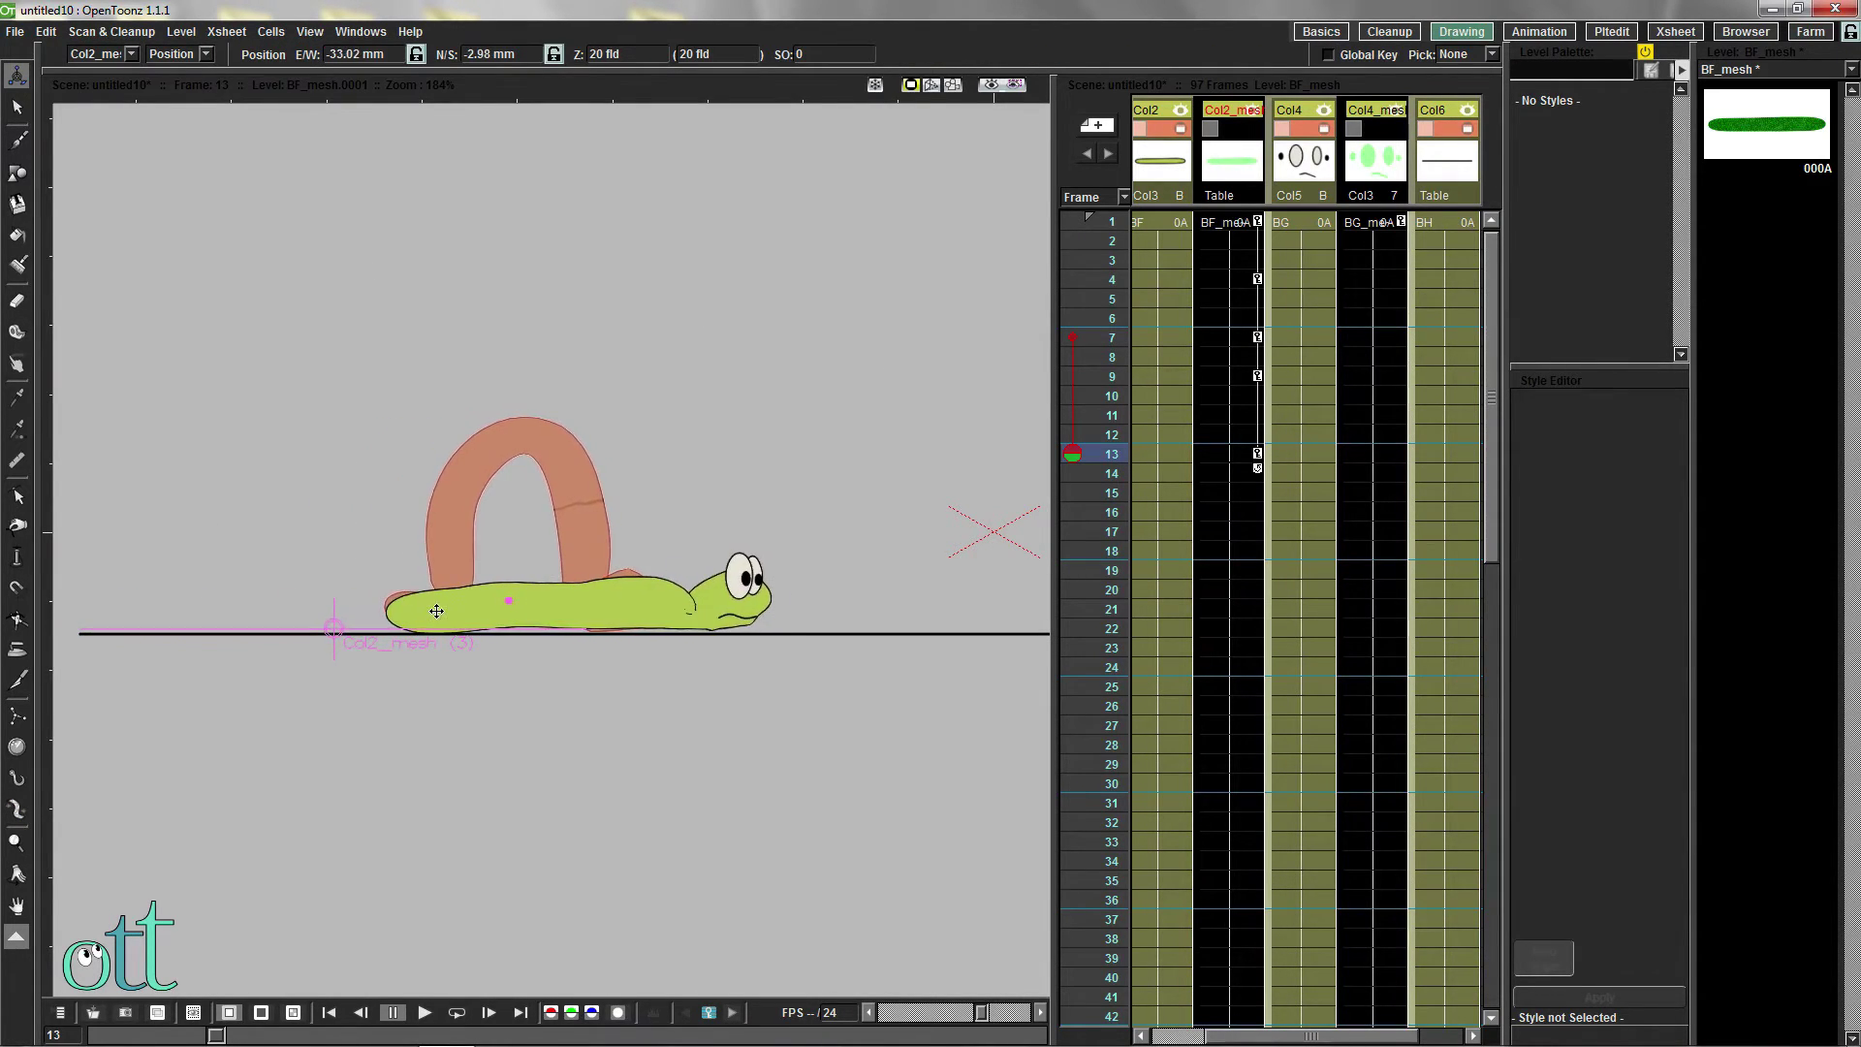
{"action": "left_click_drag", "start_coordinate": [1084, 455], "coordinate": [1049, 336]}
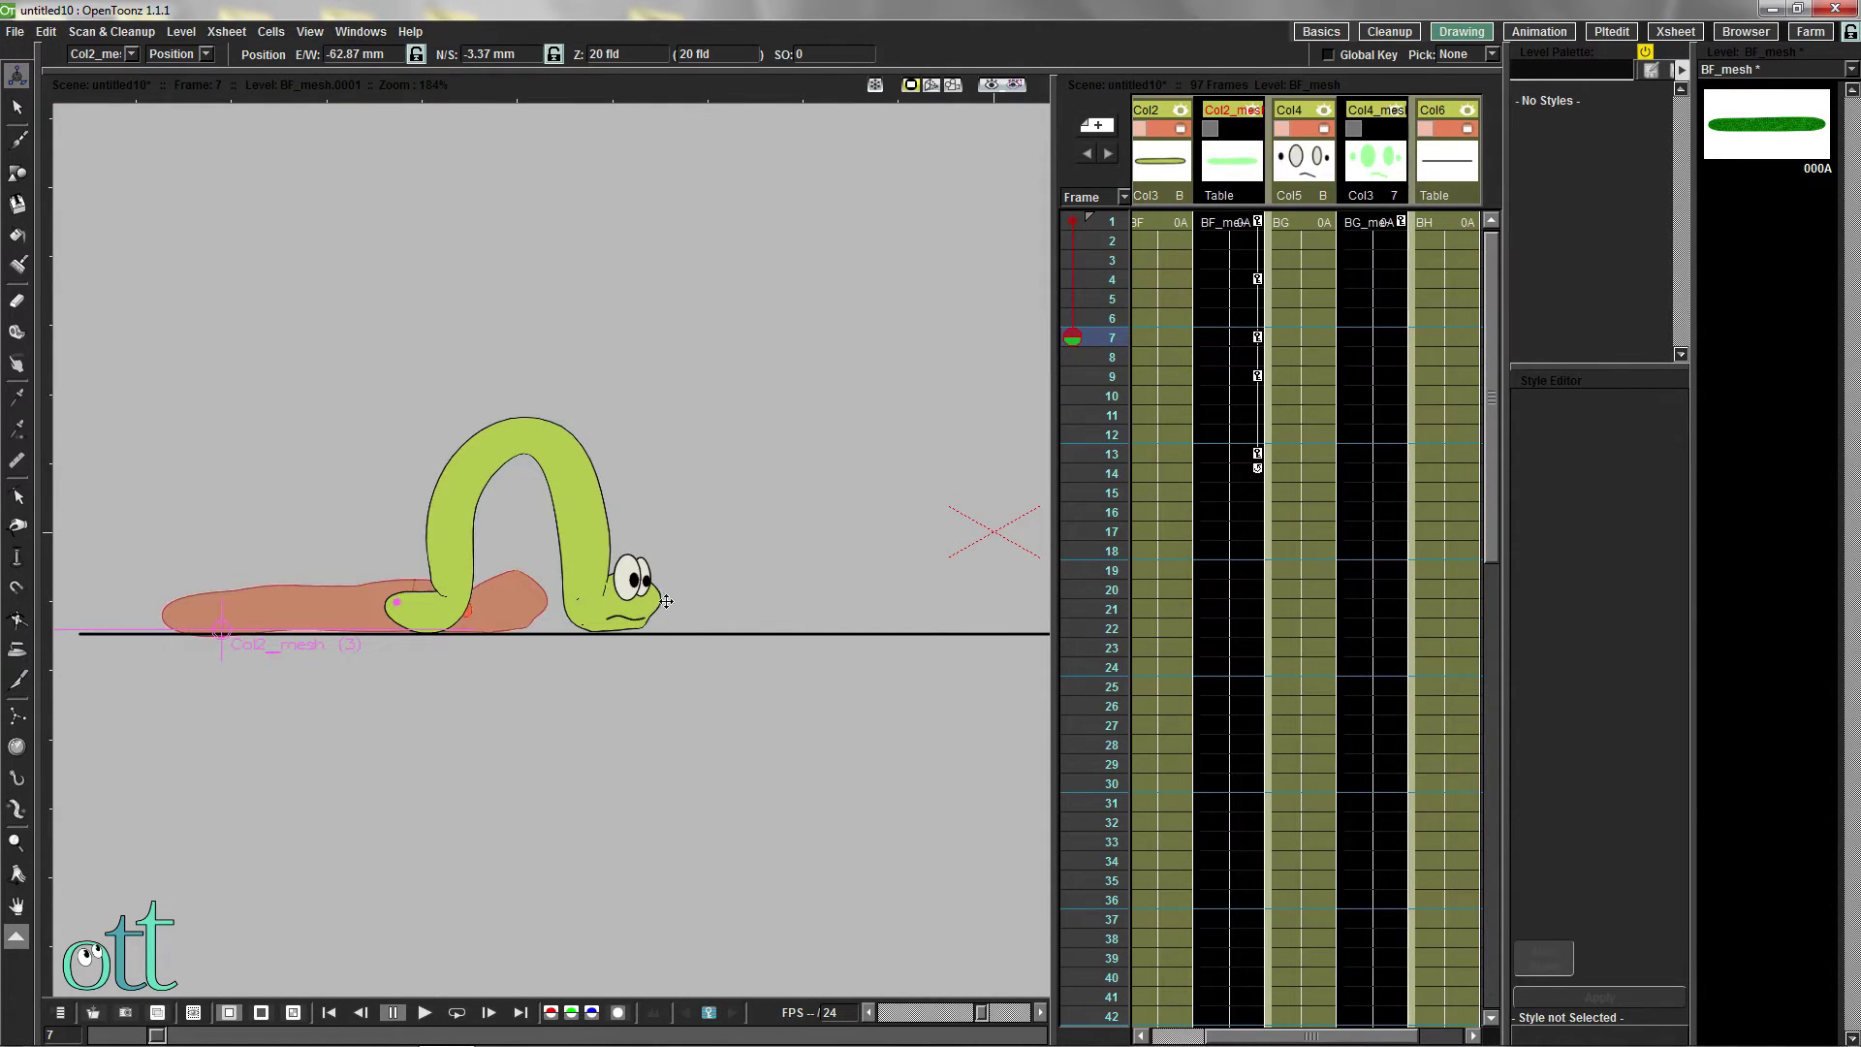
{"action": "left_click_drag", "start_coordinate": [605, 616], "coordinate": [491, 620]}
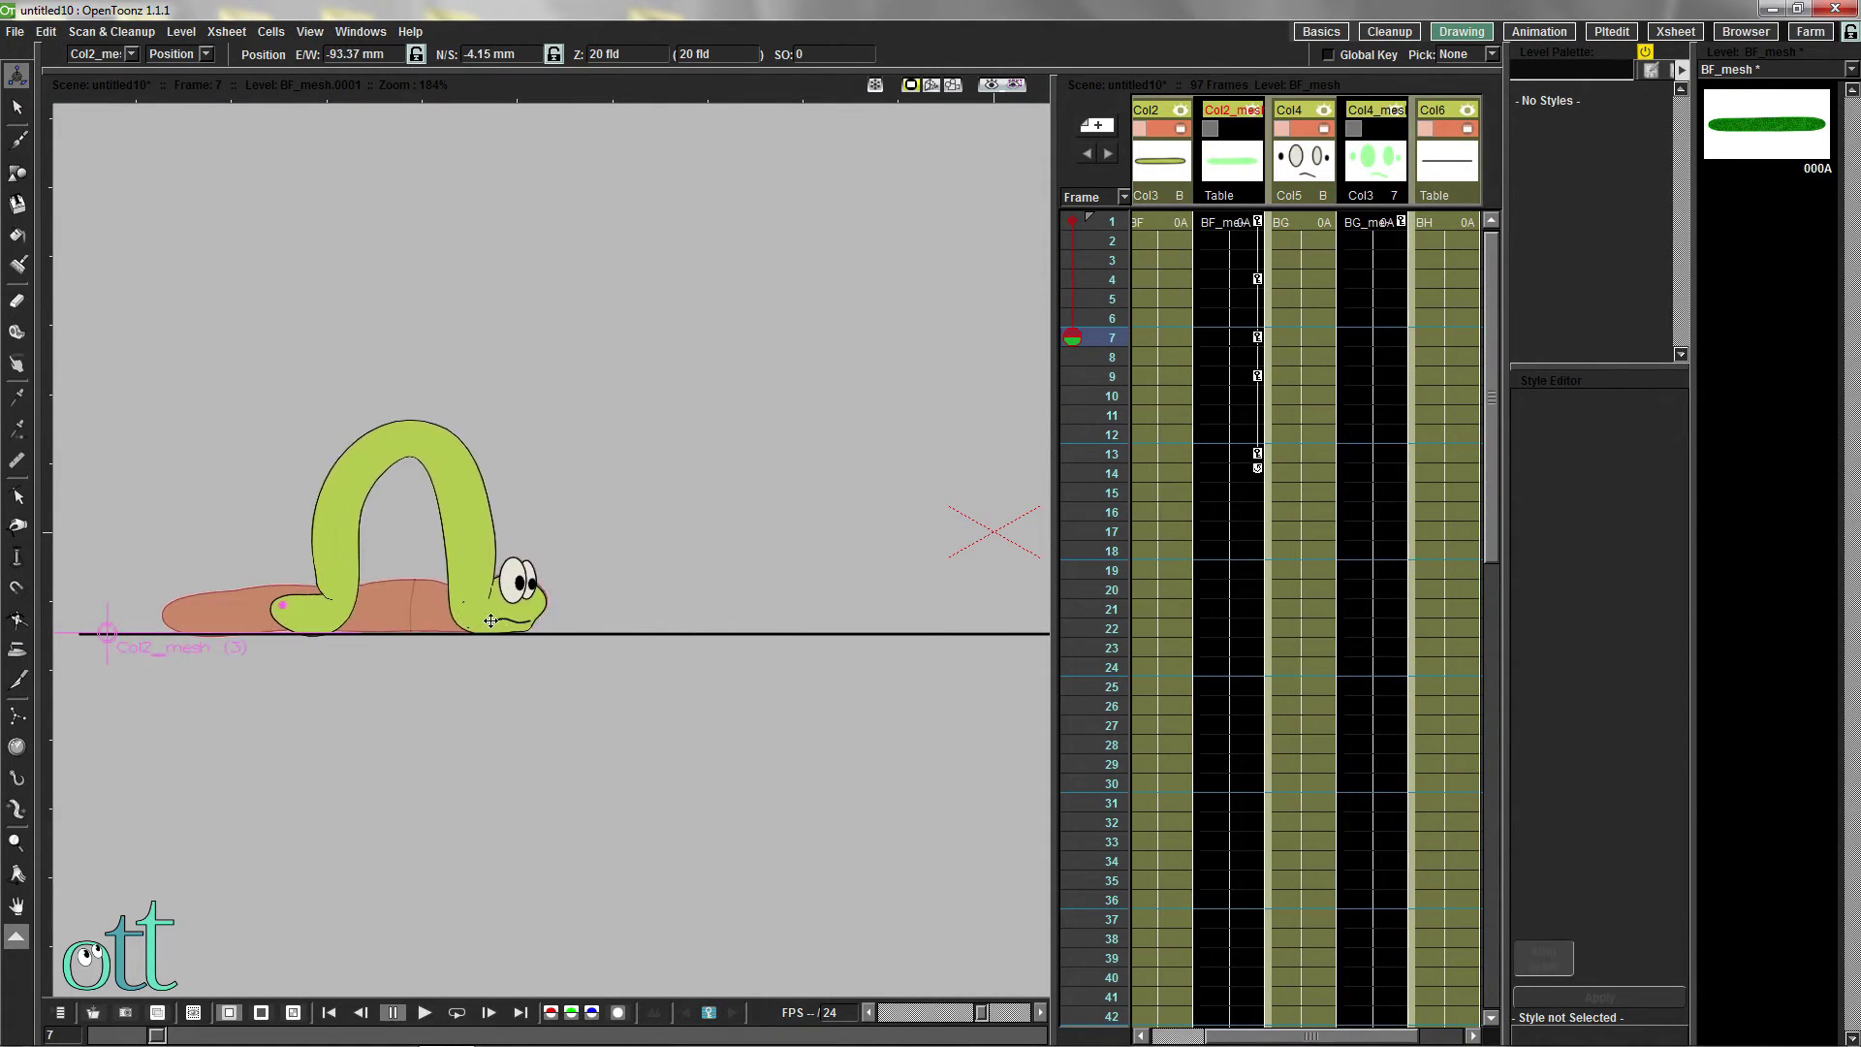
{"action": "left_click_drag", "start_coordinate": [1076, 344], "coordinate": [1084, 456]}
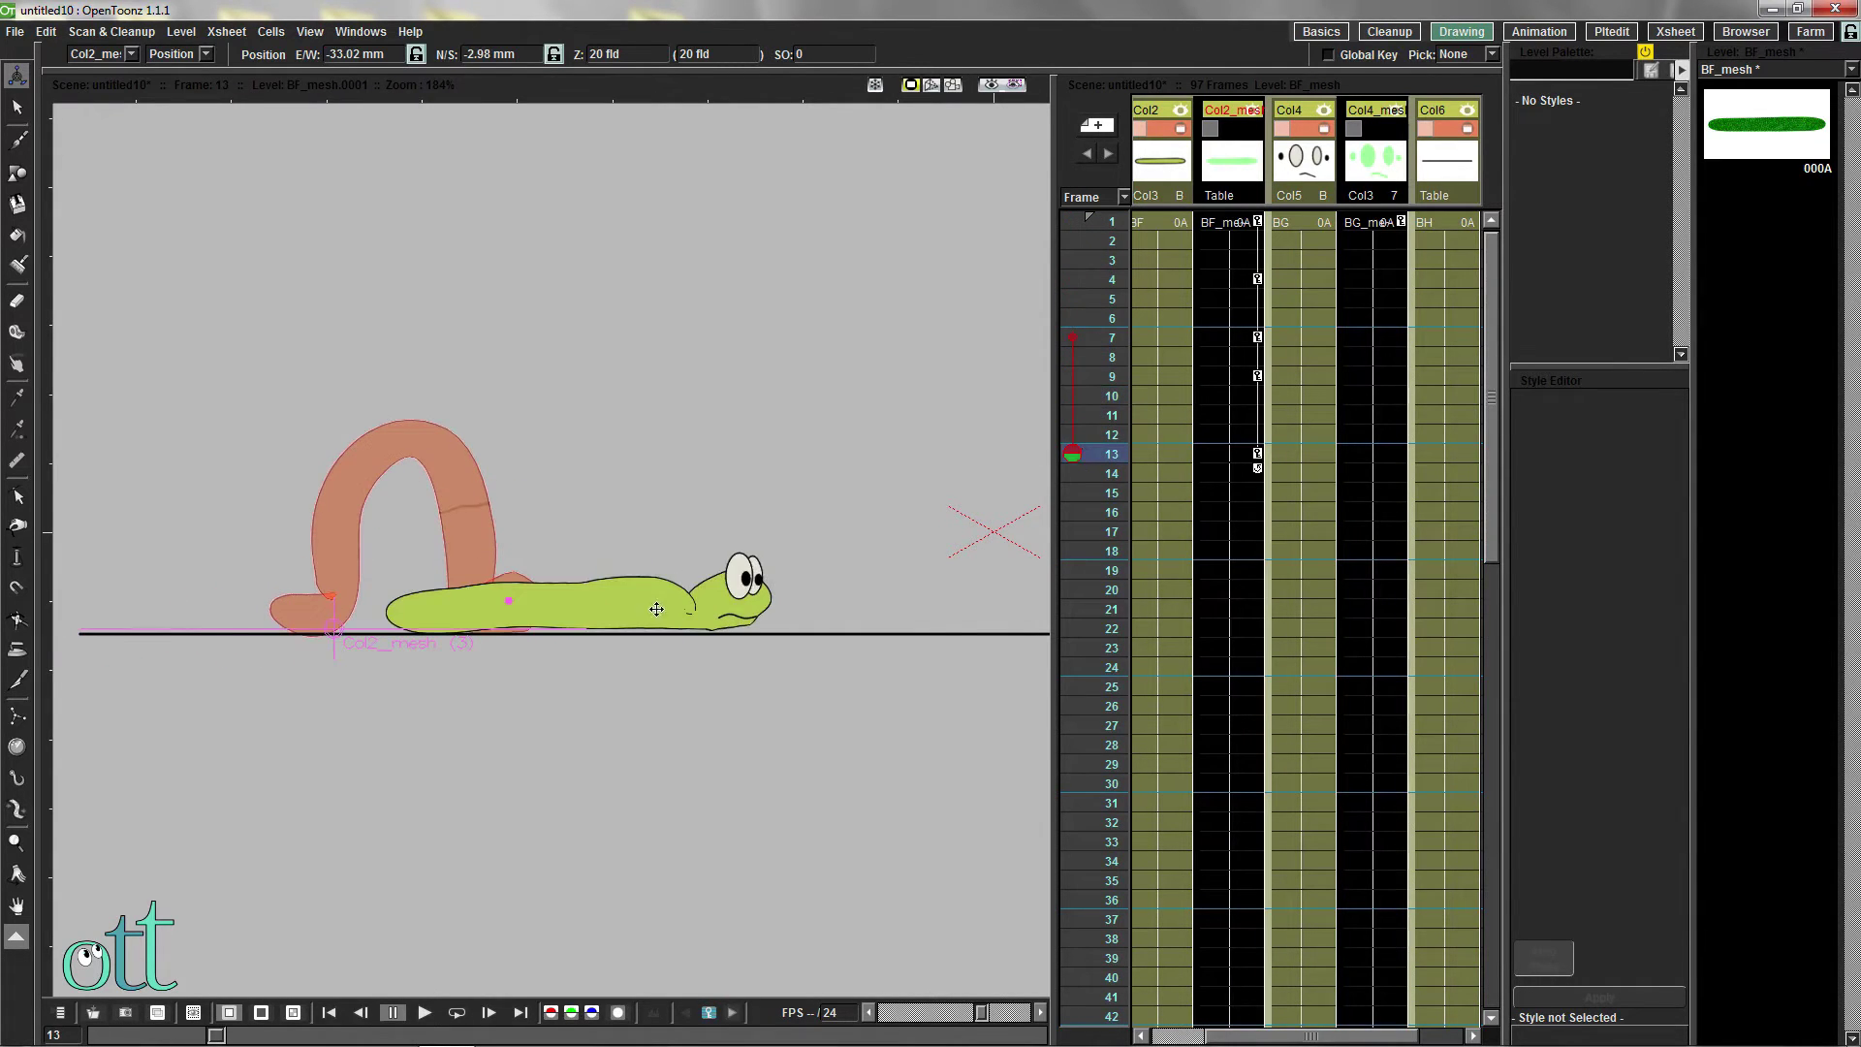
{"action": "left_click_drag", "start_coordinate": [656, 609], "coordinate": [542, 610]}
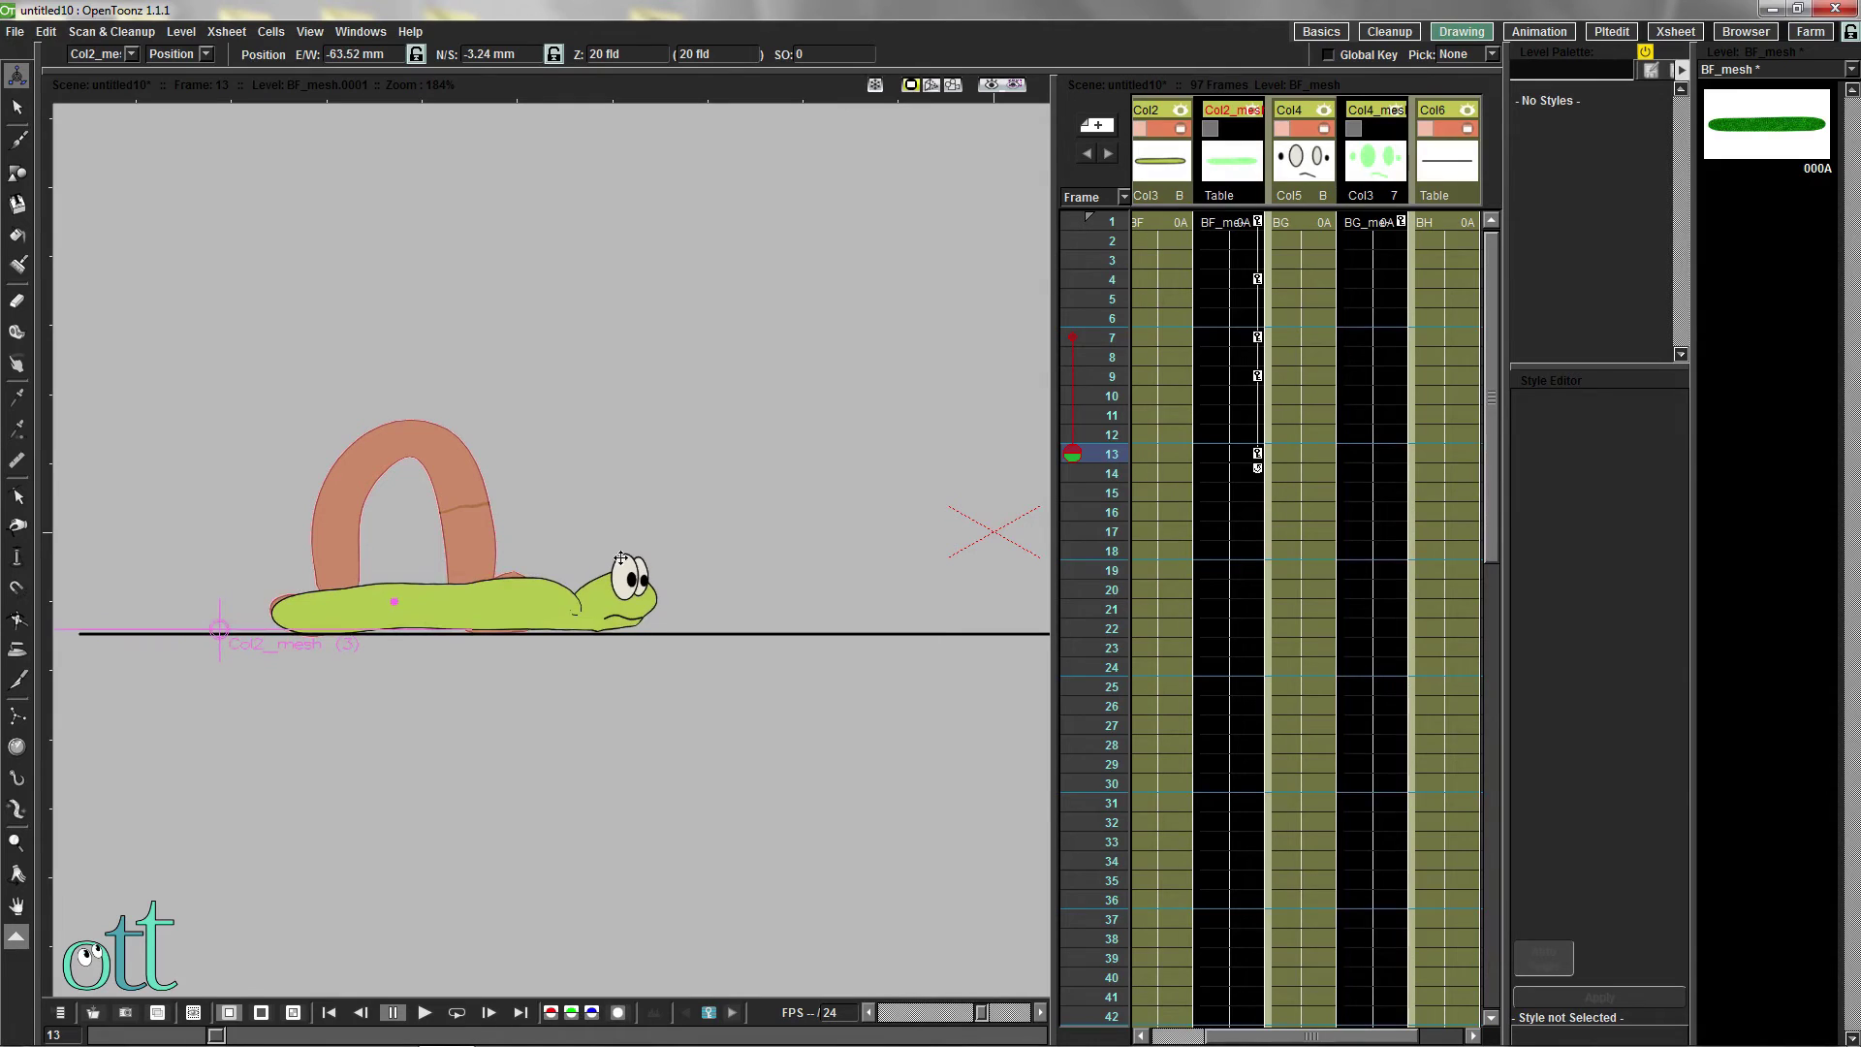
With the Plastic tool at frame 13, adjust the flat body's Vertex 3 to about -15.99 mm and -12.58°
{"action": "left_click_drag", "start_coordinate": [1083, 473], "coordinate": [1137, 424]}
{"action": "left_click", "coordinate": [1149, 452]}
{"action": "left_click", "coordinate": [16, 809]}
{"action": "left_click", "coordinate": [617, 618]}
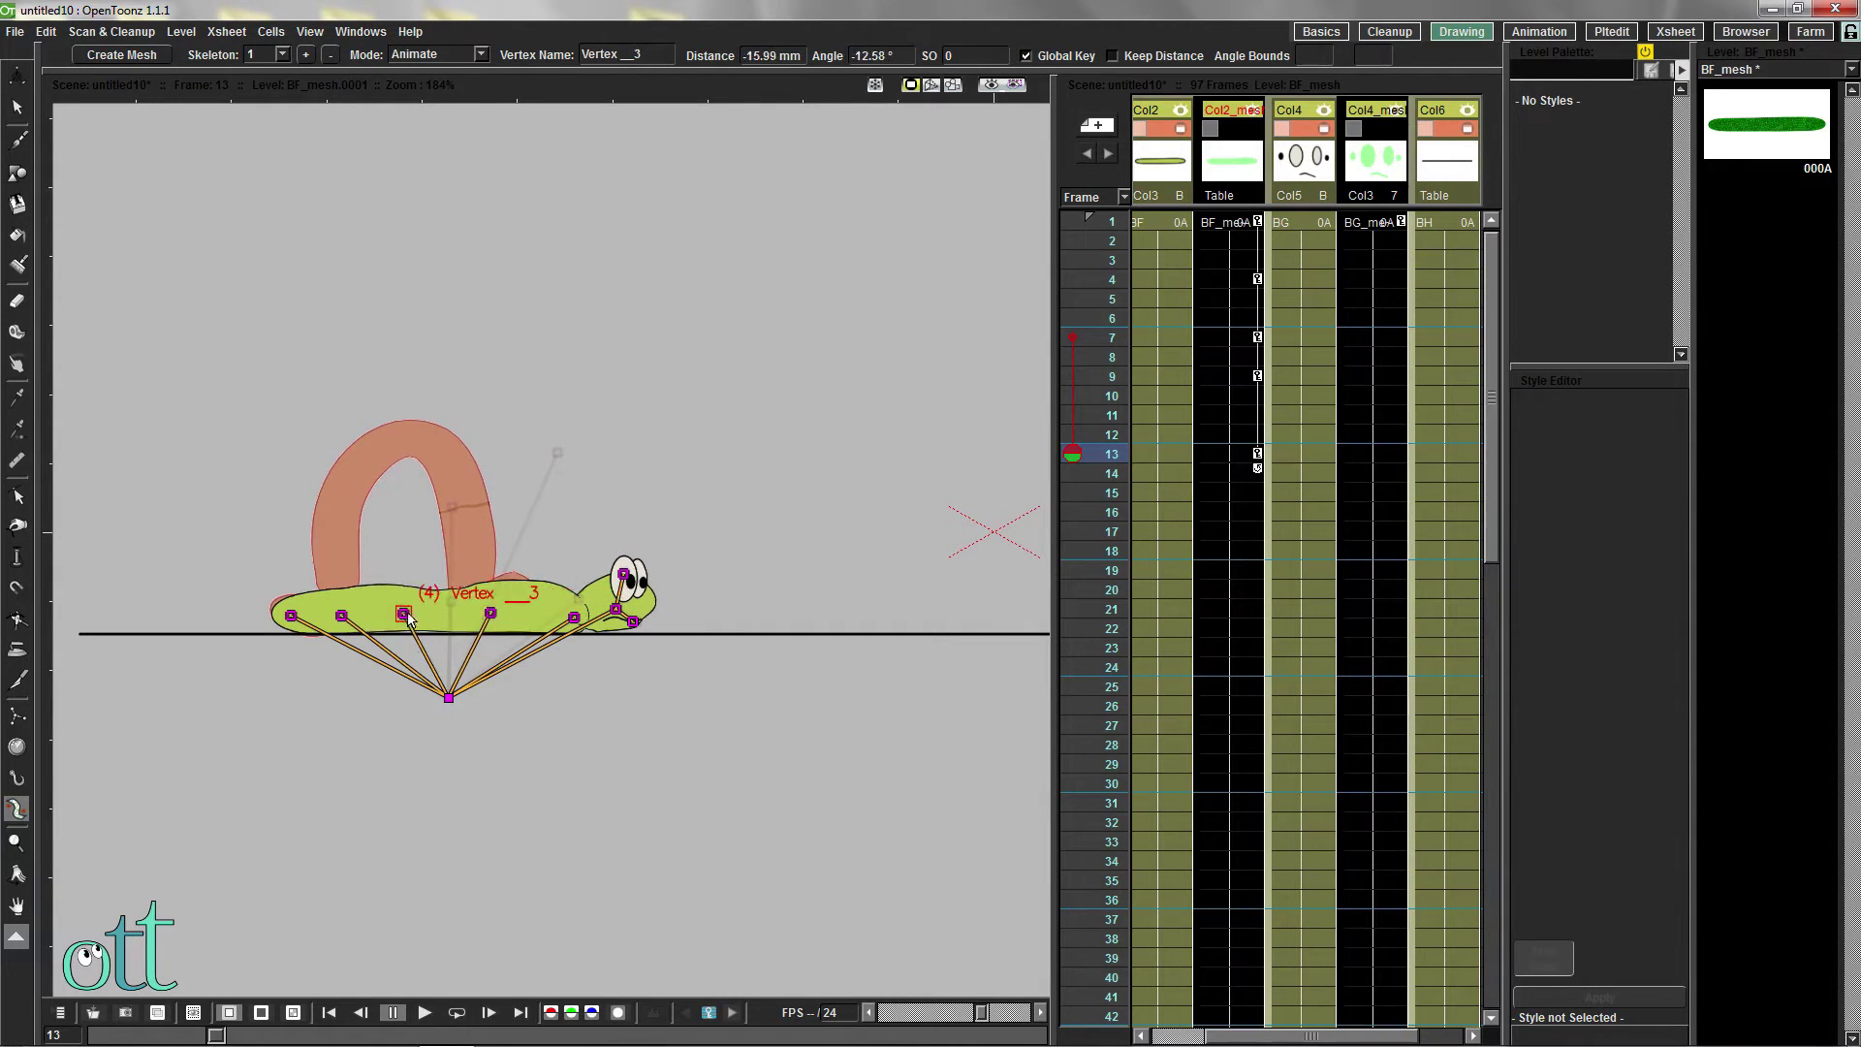
Adjust tail Vertex 2 to about -45.17 mm and -22.11° at frame 11, and to about -50.9 mm and -60.96° at frame 7
{"action": "mouse_move", "coordinate": [1065, 453]}
{"action": "left_mouse_down"}
{"action": "mouse_move", "coordinate": [1072, 228]}
{"action": "mouse_move", "coordinate": [1084, 458]}
{"action": "mouse_move", "coordinate": [1078, 386]}
{"action": "mouse_move", "coordinate": [1093, 420]}
{"action": "left_mouse_up"}
{"action": "left_click", "coordinate": [344, 609]}
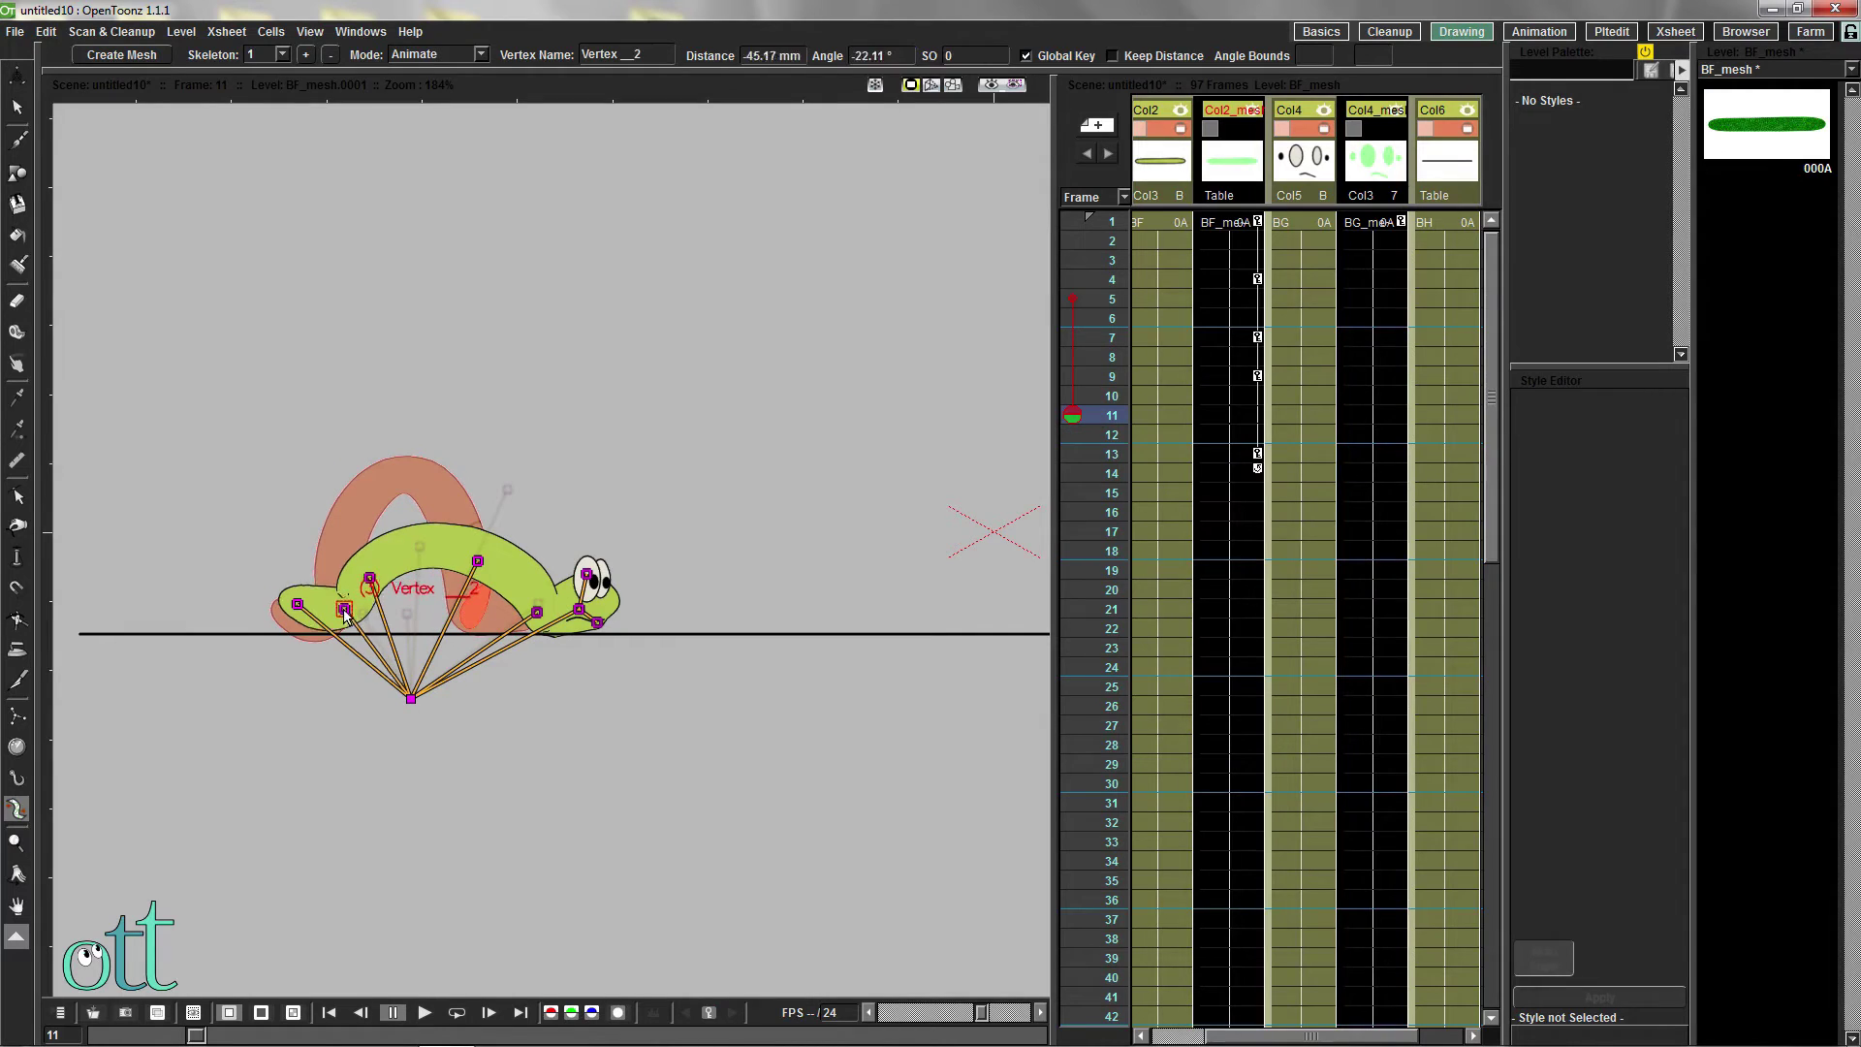
{"action": "mouse_move", "coordinate": [1056, 414]}
{"action": "left_mouse_down"}
{"action": "mouse_move", "coordinate": [1076, 449]}
{"action": "mouse_move", "coordinate": [1080, 282]}
{"action": "mouse_move", "coordinate": [1105, 275]}
{"action": "mouse_move", "coordinate": [1110, 339]}
{"action": "left_mouse_up"}
{"action": "left_click_drag", "start_coordinate": [340, 609], "coordinate": [343, 601]}
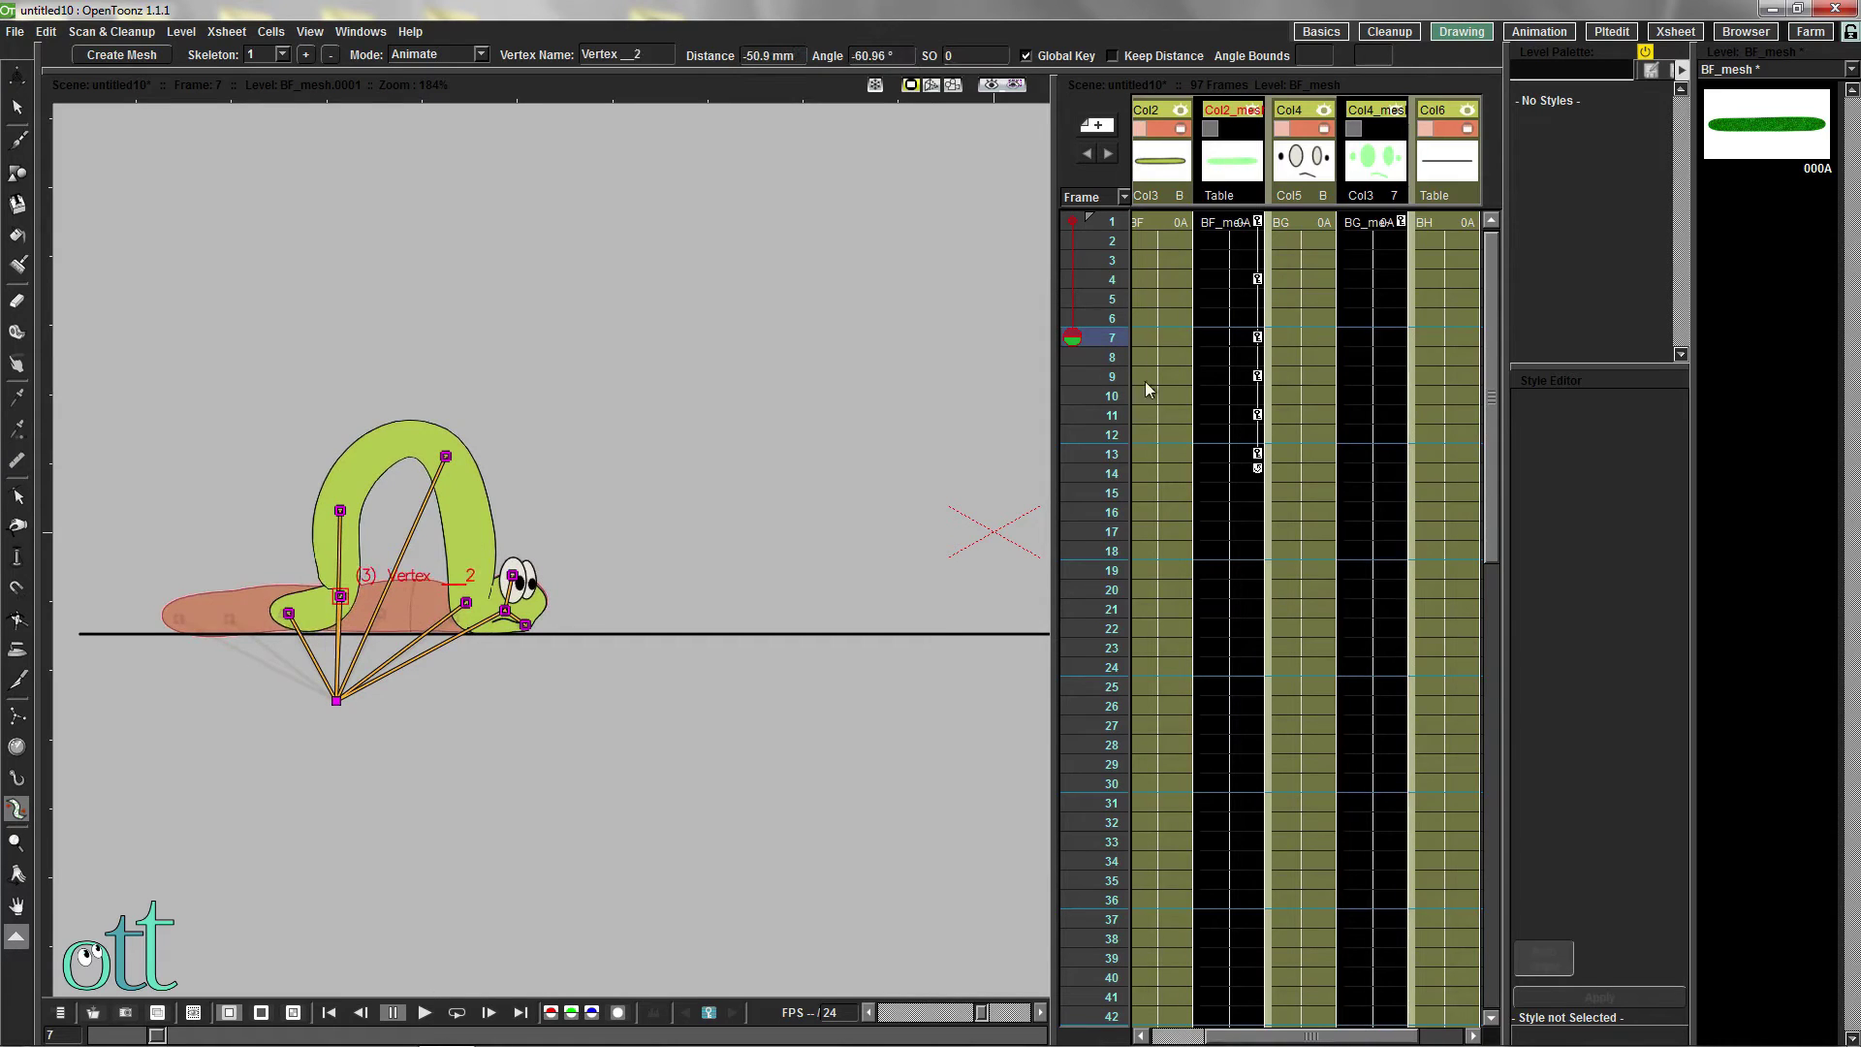
Copy the frame 7 keyframe to frame 19 and use the Animate tool to move Col2_mesh forward to about -63.65 mm E/W, -3.89 mm N/S
{"action": "mouse_move", "coordinate": [1080, 344]}
{"action": "left_mouse_down"}
{"action": "mouse_move", "coordinate": [1084, 230]}
{"action": "mouse_move", "coordinate": [1078, 376]}
{"action": "mouse_move", "coordinate": [1098, 461]}
{"action": "left_mouse_up"}
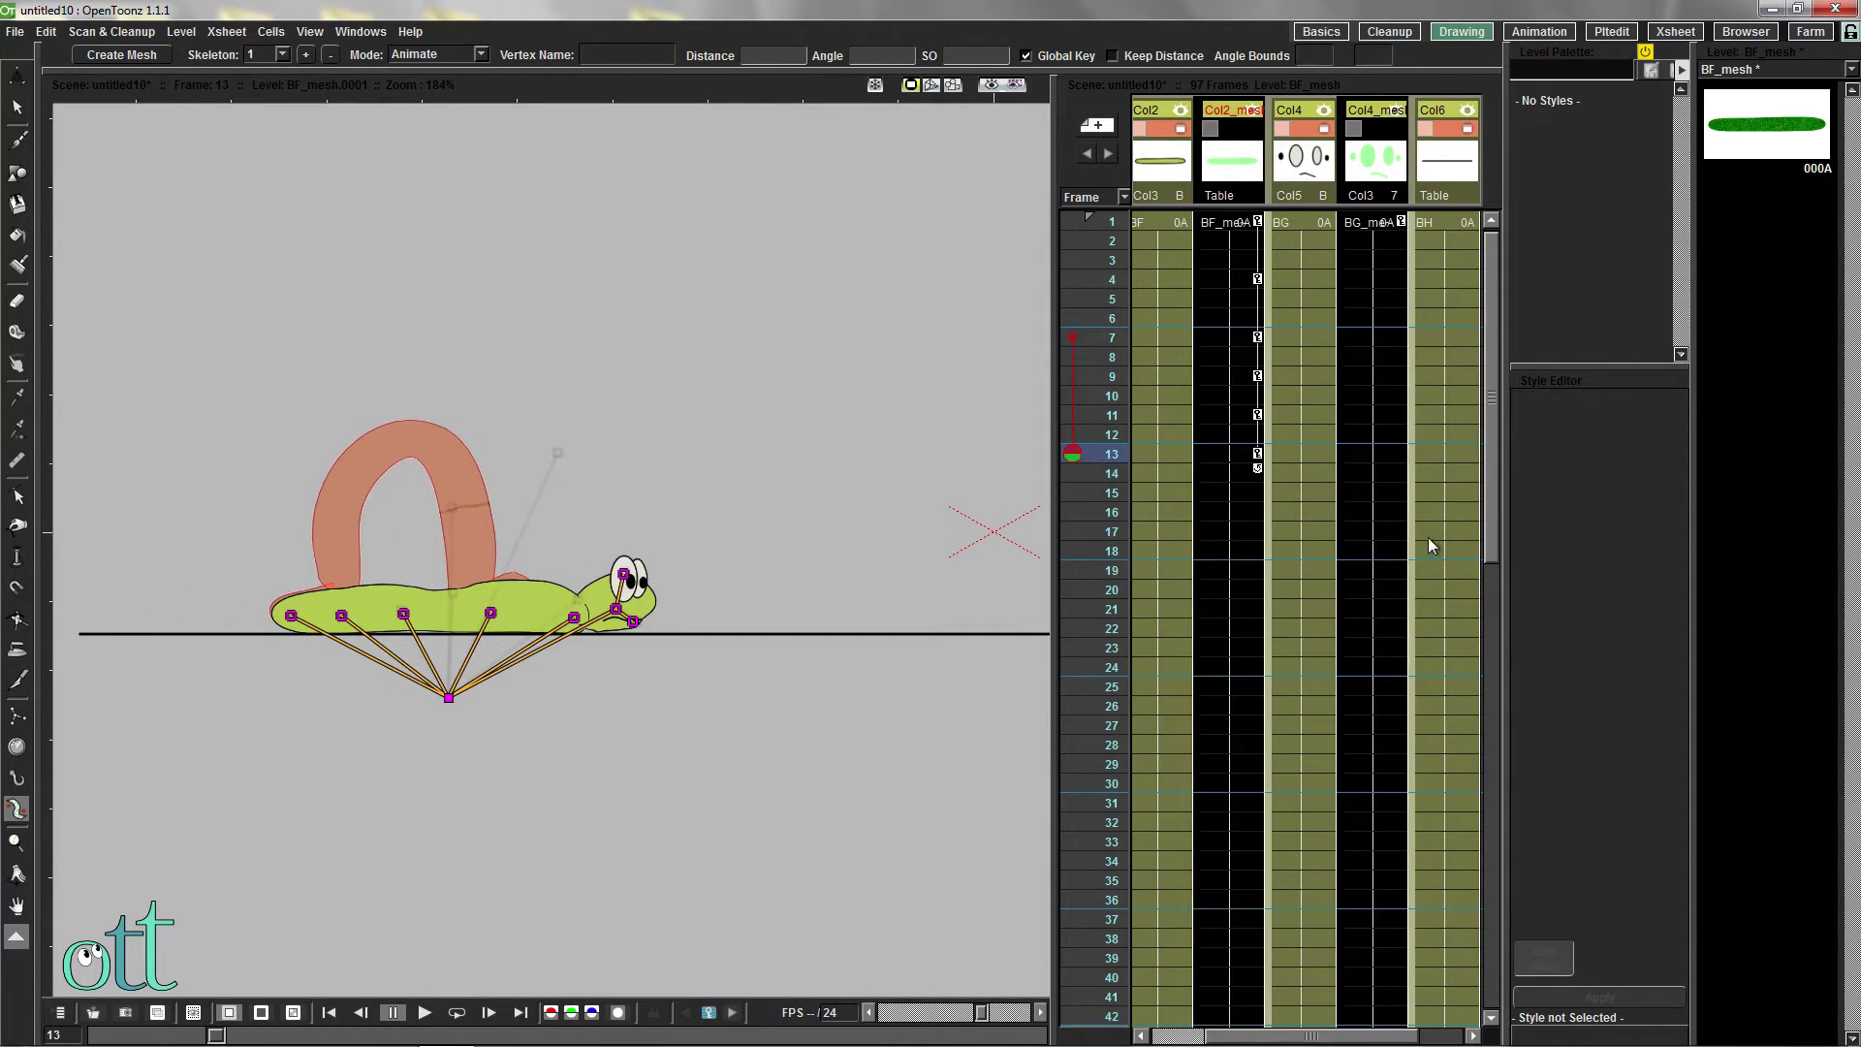
{"action": "left_click", "coordinate": [1258, 338]}
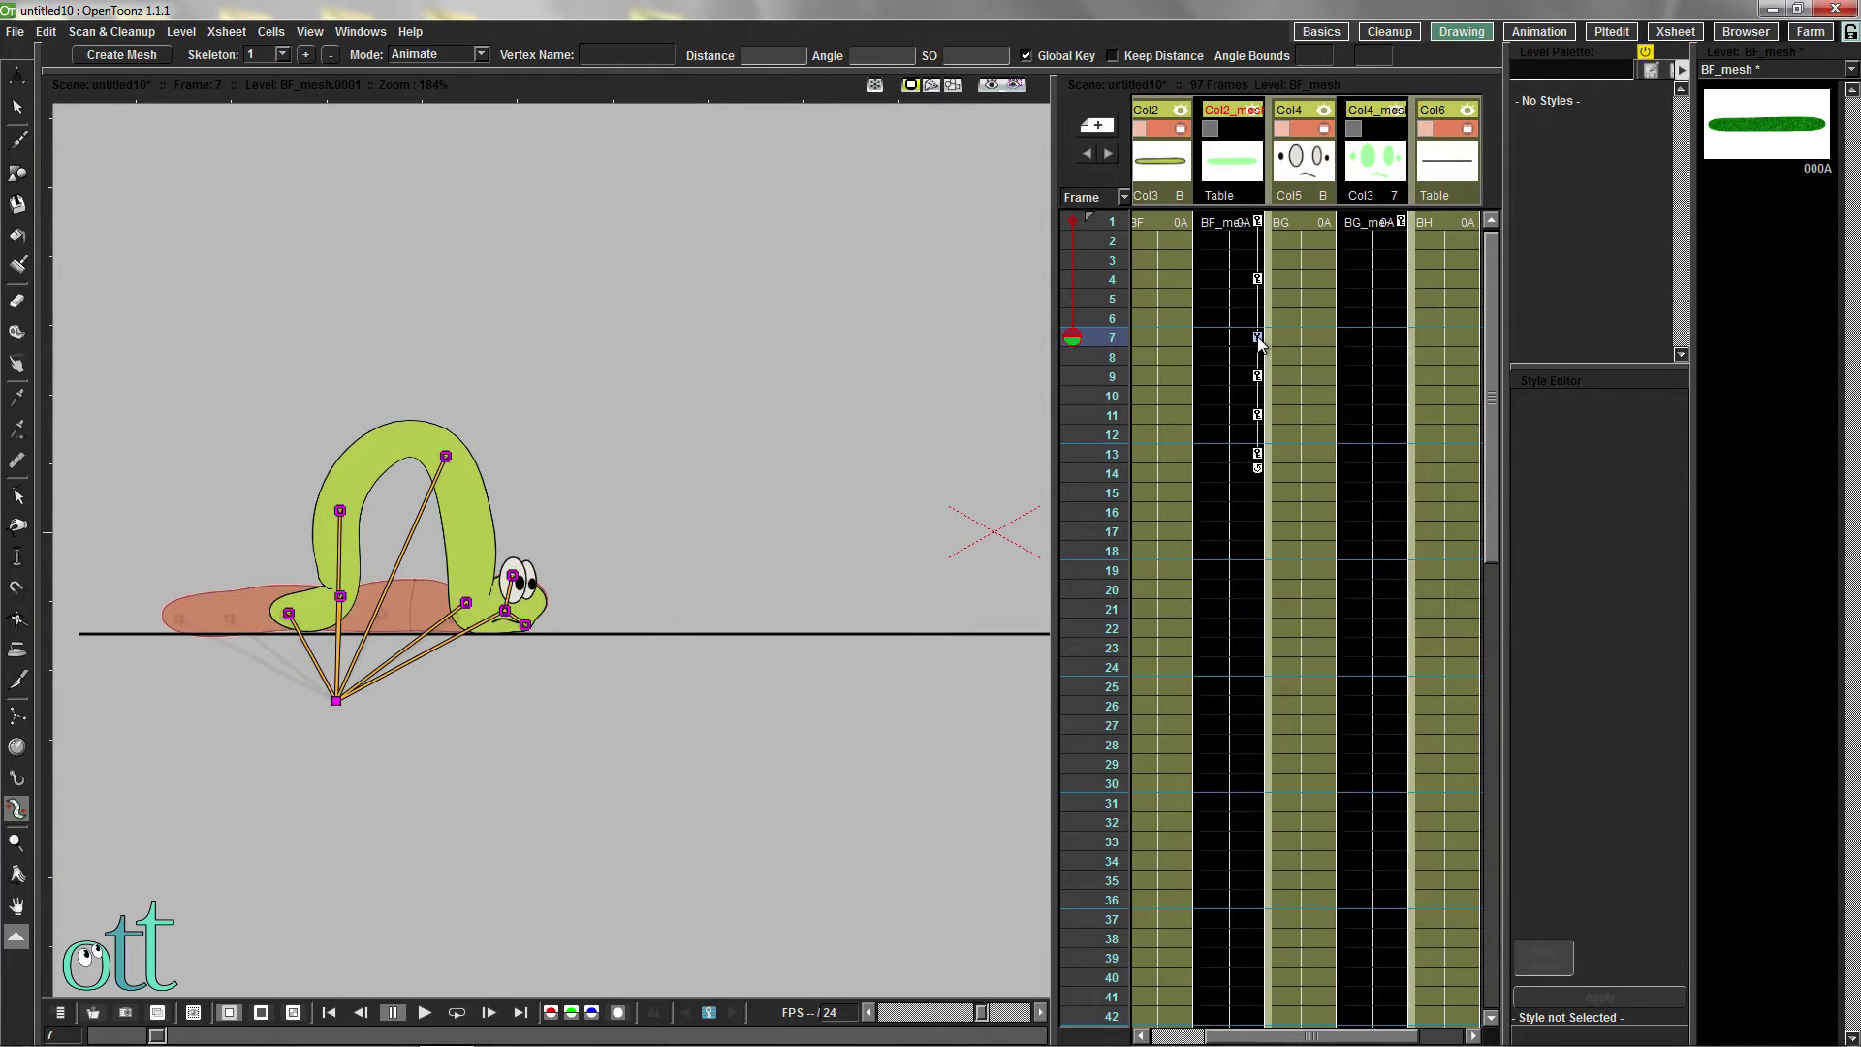
{"action": "mouse_move", "coordinate": [1080, 372]}
{"action": "left_mouse_down"}
{"action": "mouse_move", "coordinate": [1097, 456]}
{"action": "mouse_move", "coordinate": [1080, 416]}
{"action": "mouse_move", "coordinate": [1122, 225]}
{"action": "mouse_move", "coordinate": [1164, 570]}
{"action": "left_mouse_up"}
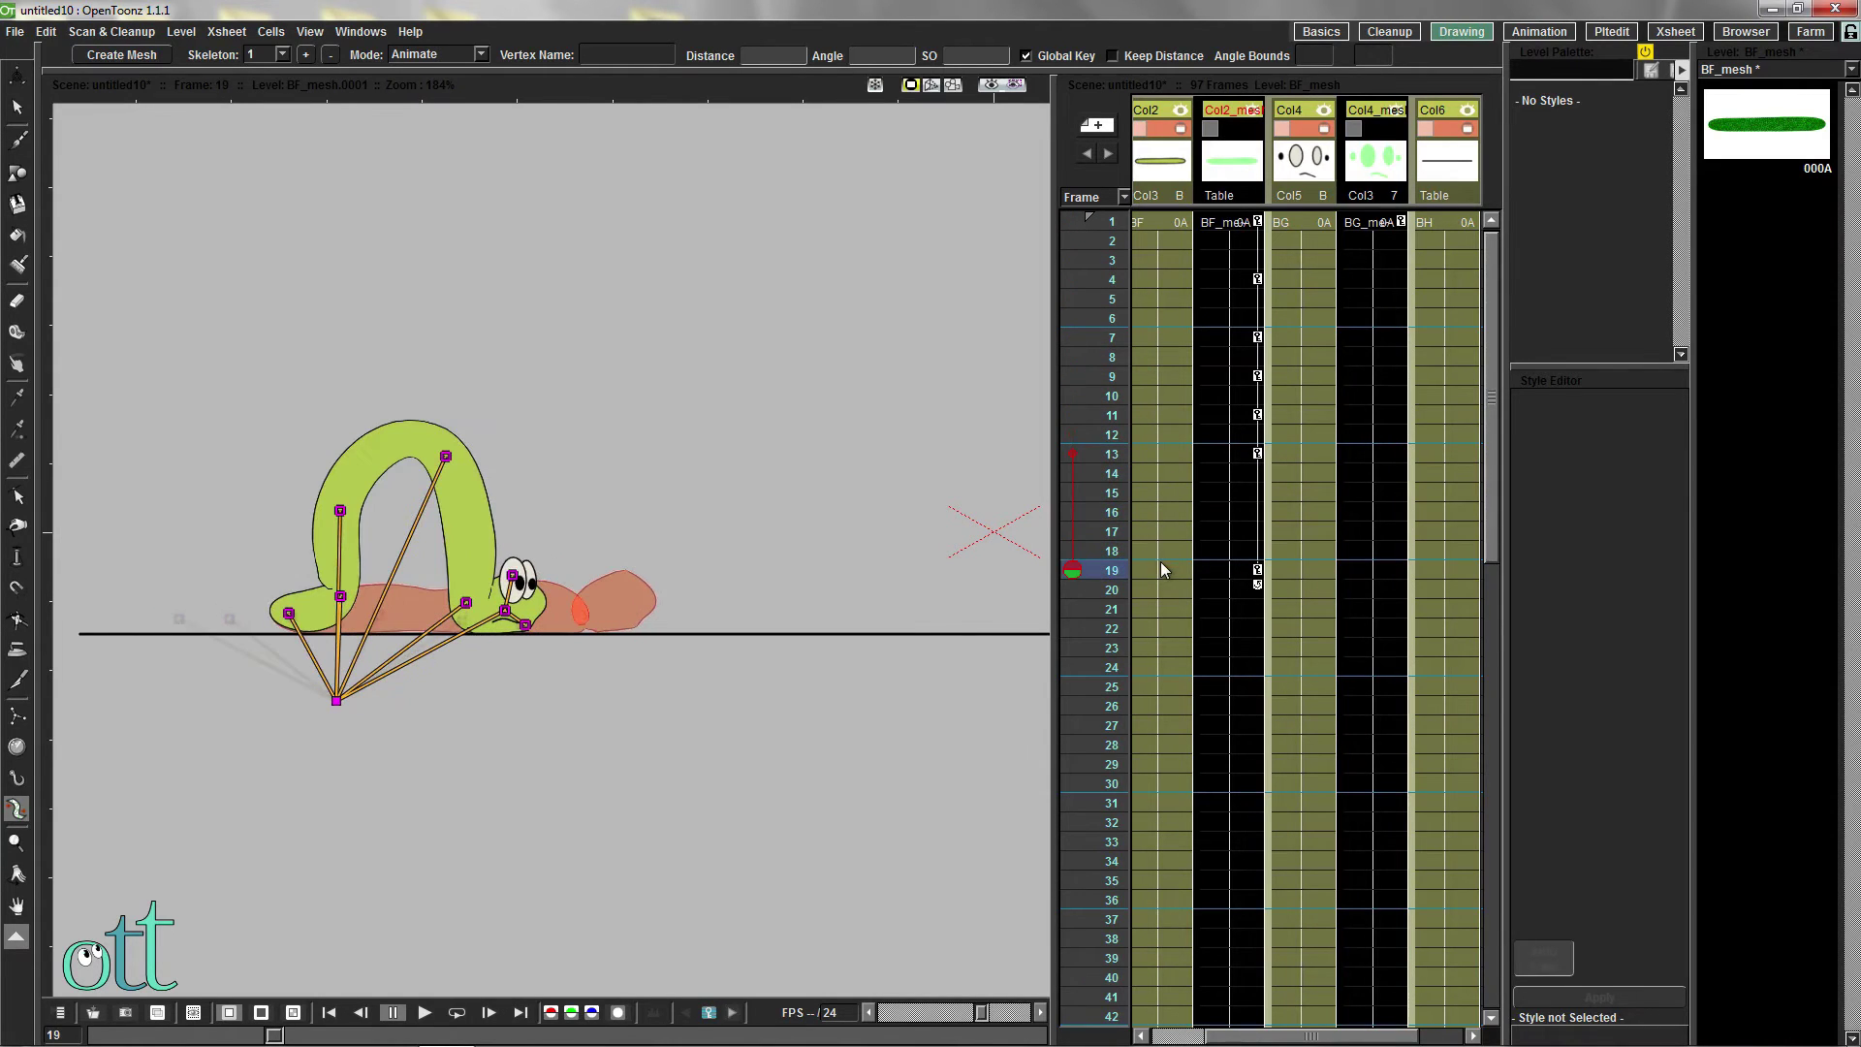
{"action": "left_click", "coordinate": [18, 77]}
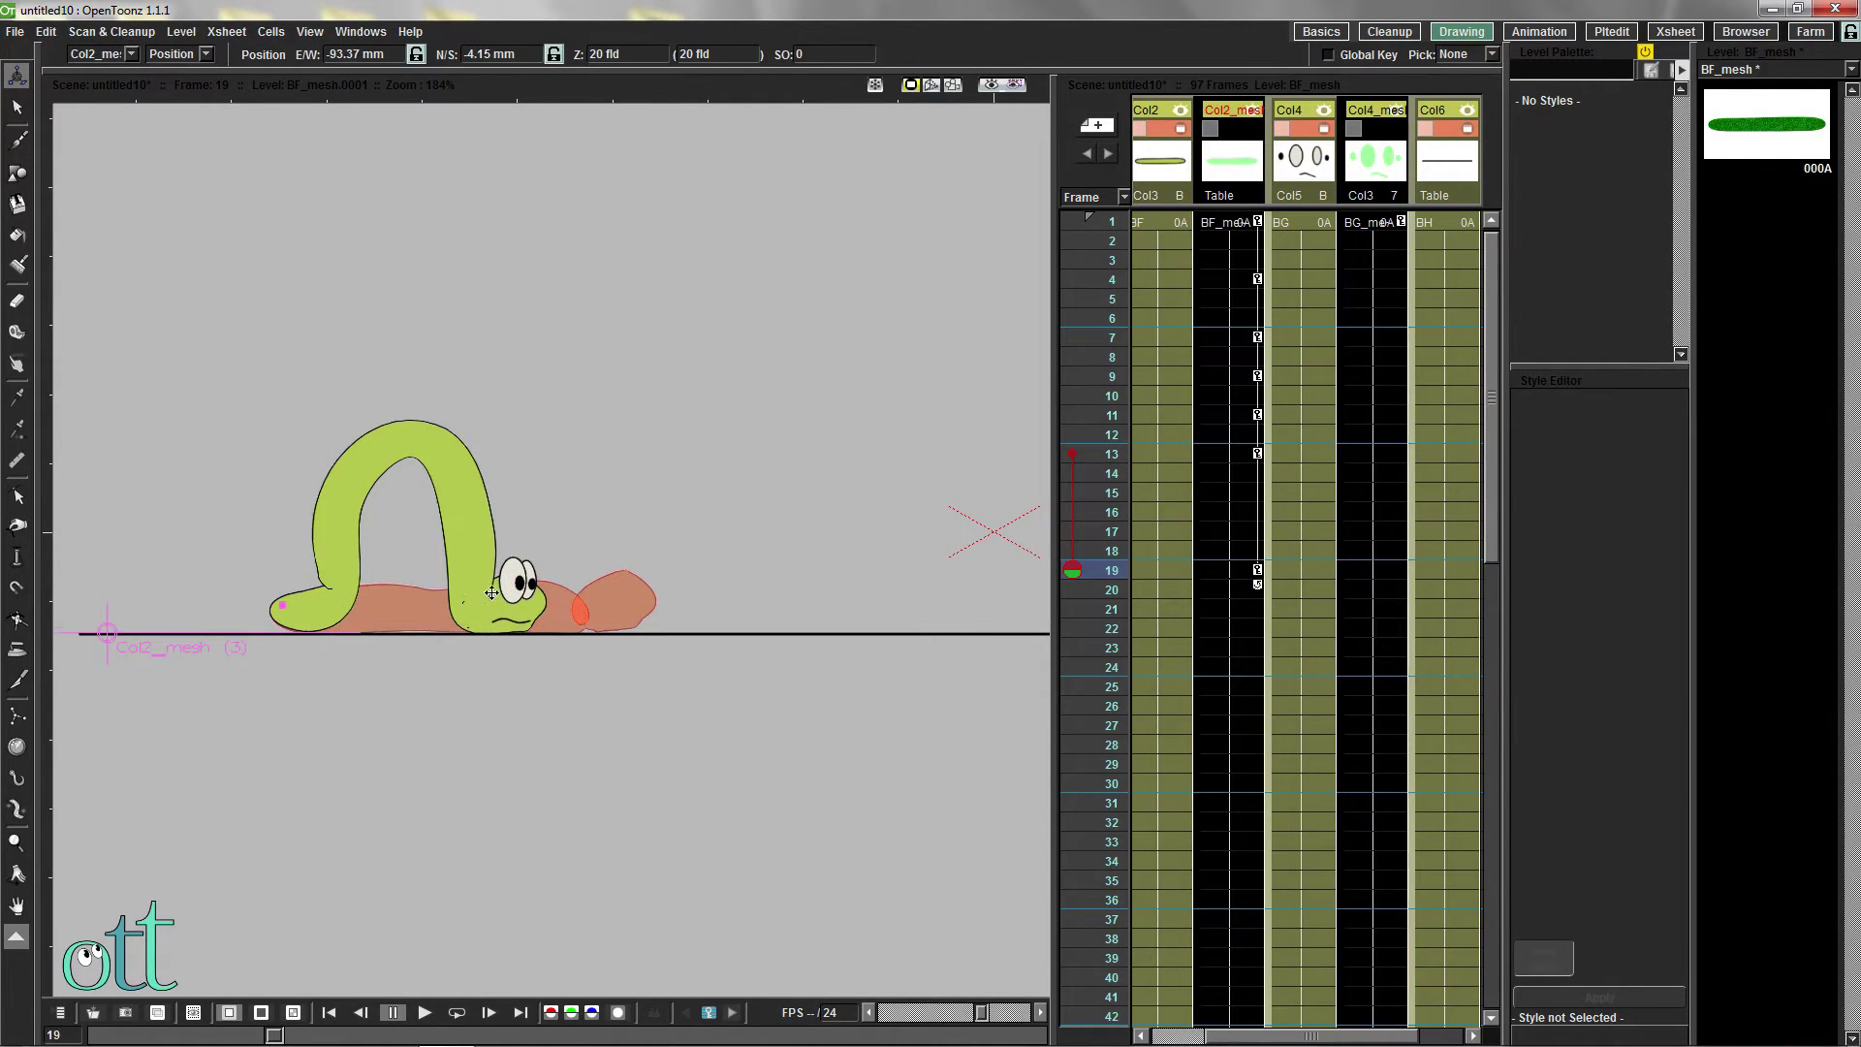
{"action": "left_click_drag", "start_coordinate": [492, 592], "coordinate": [585, 592]}
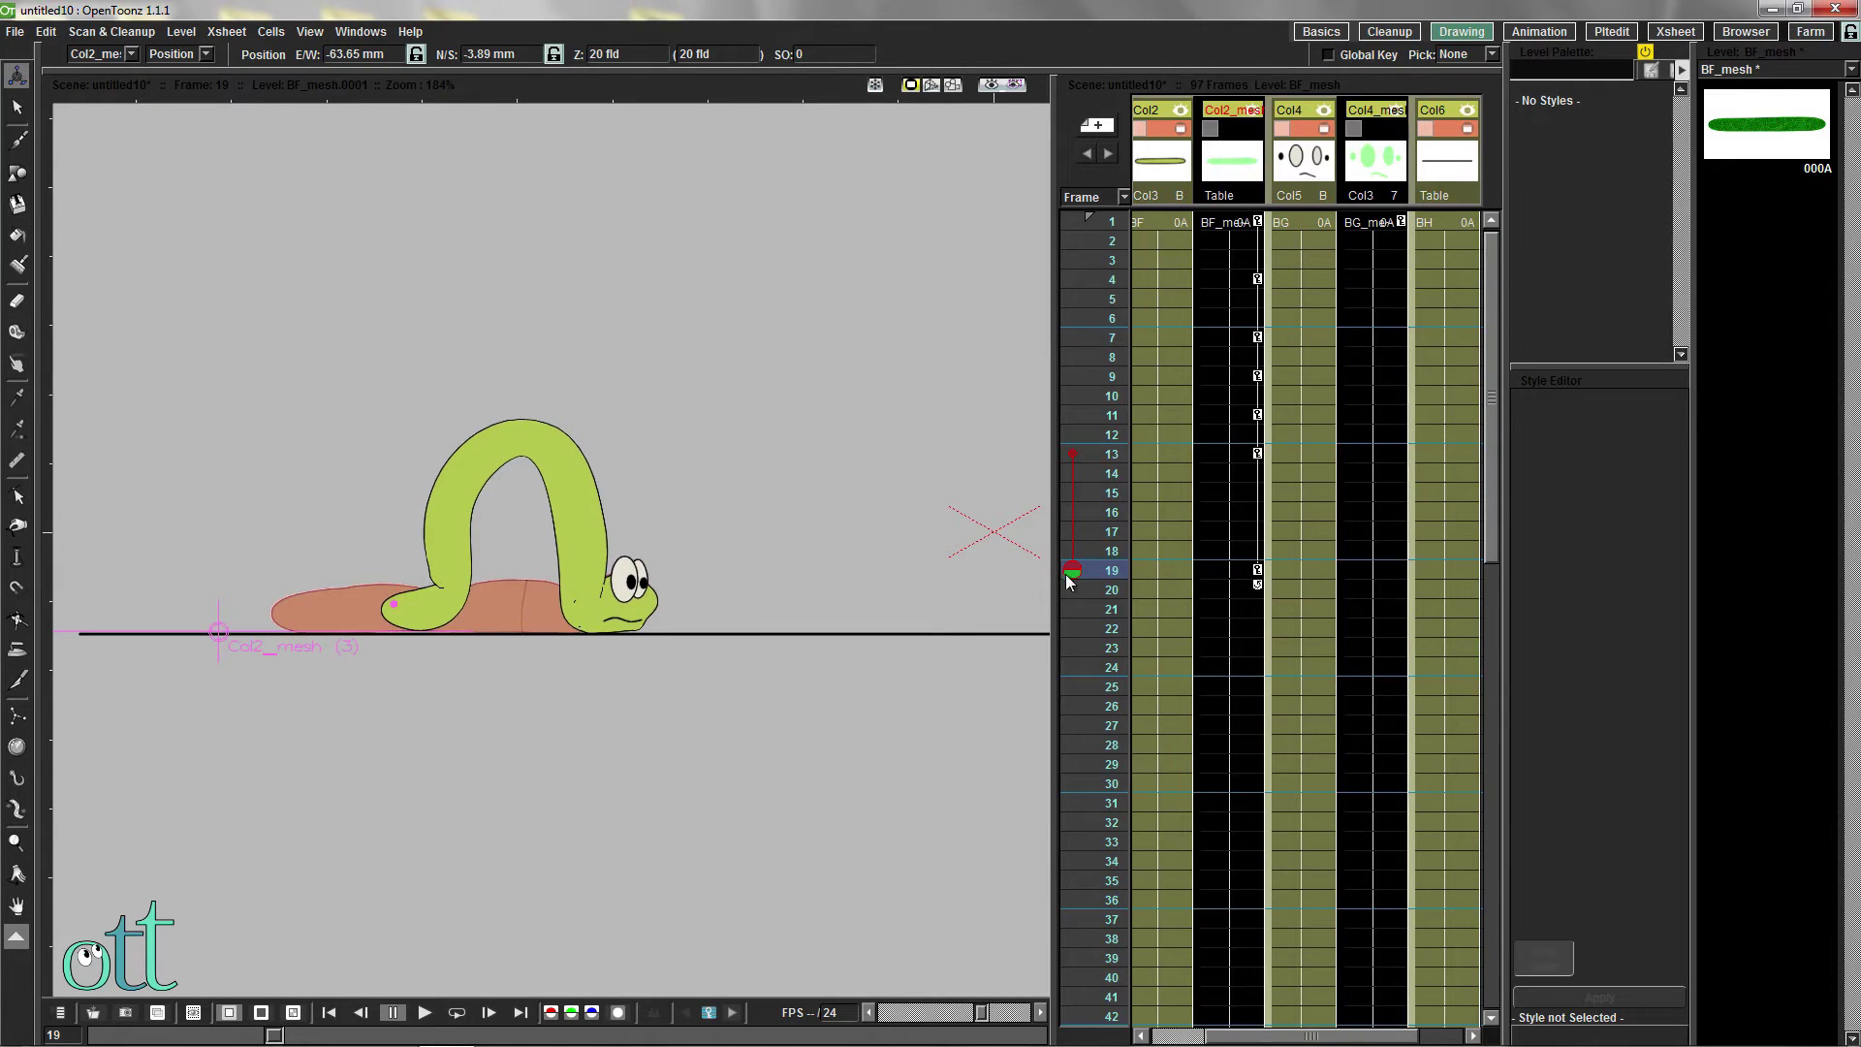
With the Plastic tool at frame 17, lower the tail onto the ground using Vertices 2 and 1, with Vertex 1 at about -91.07 mm and -27.6°
{"action": "mouse_move", "coordinate": [1070, 580]}
{"action": "left_mouse_down"}
{"action": "mouse_move", "coordinate": [1068, 420]}
{"action": "mouse_move", "coordinate": [1089, 533]}
{"action": "left_mouse_up"}
{"action": "left_click", "coordinate": [18, 808]}
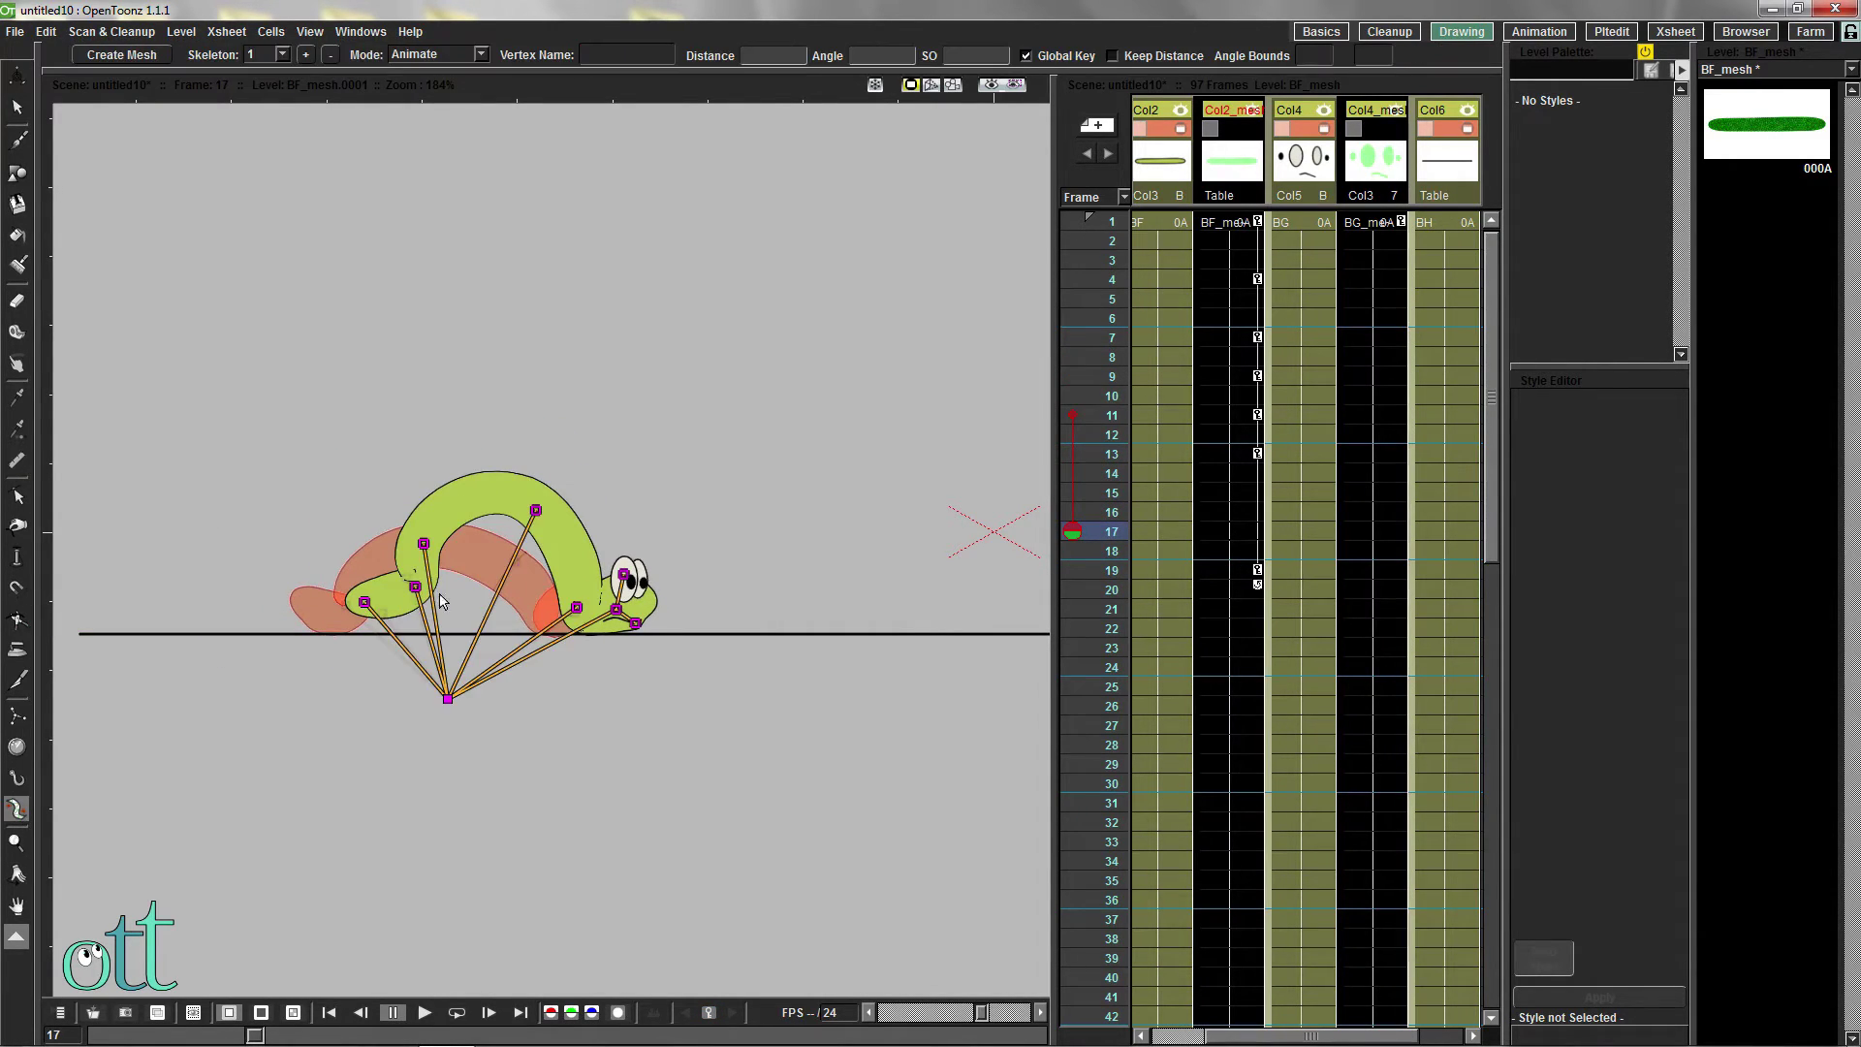
{"action": "left_click", "coordinate": [415, 592]}
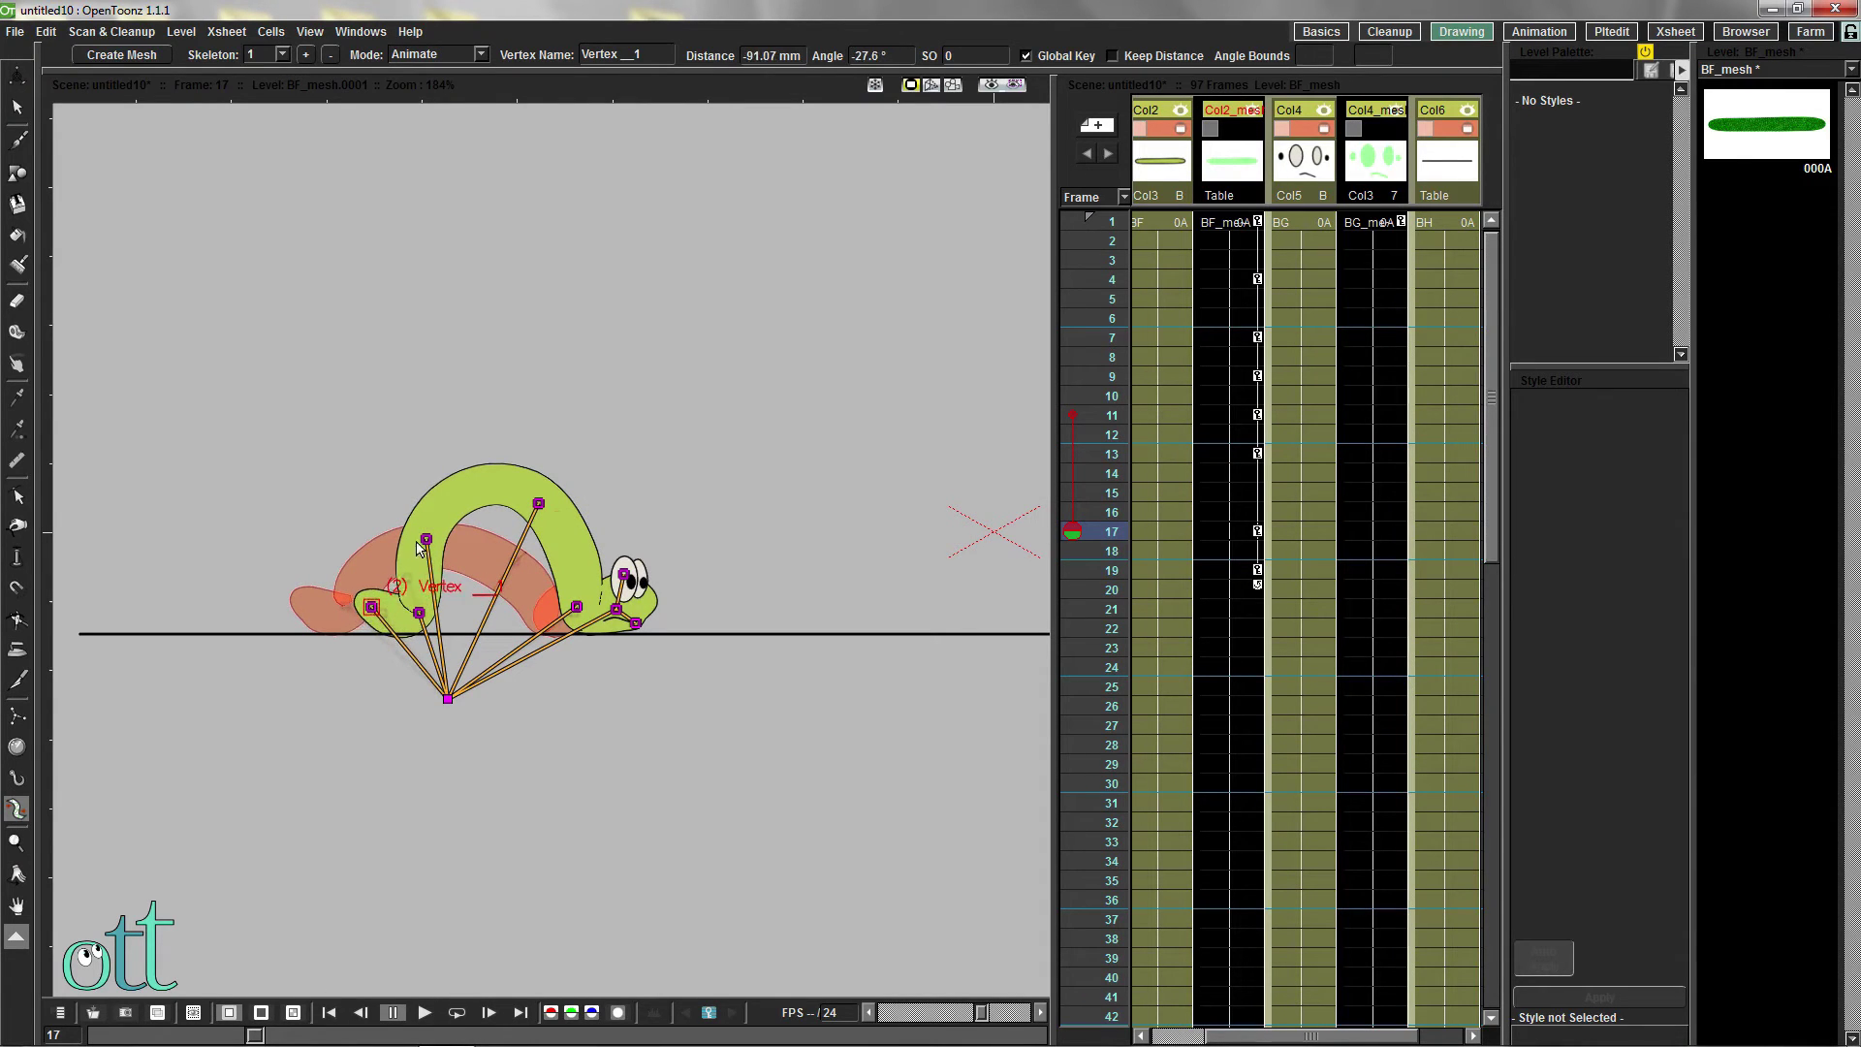
At frame 19 of BF_mesh, lower tail Vertex 2 slightly beneath the arch
{"action": "mouse_move", "coordinate": [1074, 536]}
{"action": "left_mouse_down"}
{"action": "mouse_move", "coordinate": [1074, 500]}
{"action": "mouse_move", "coordinate": [1082, 568]}
{"action": "left_mouse_up"}
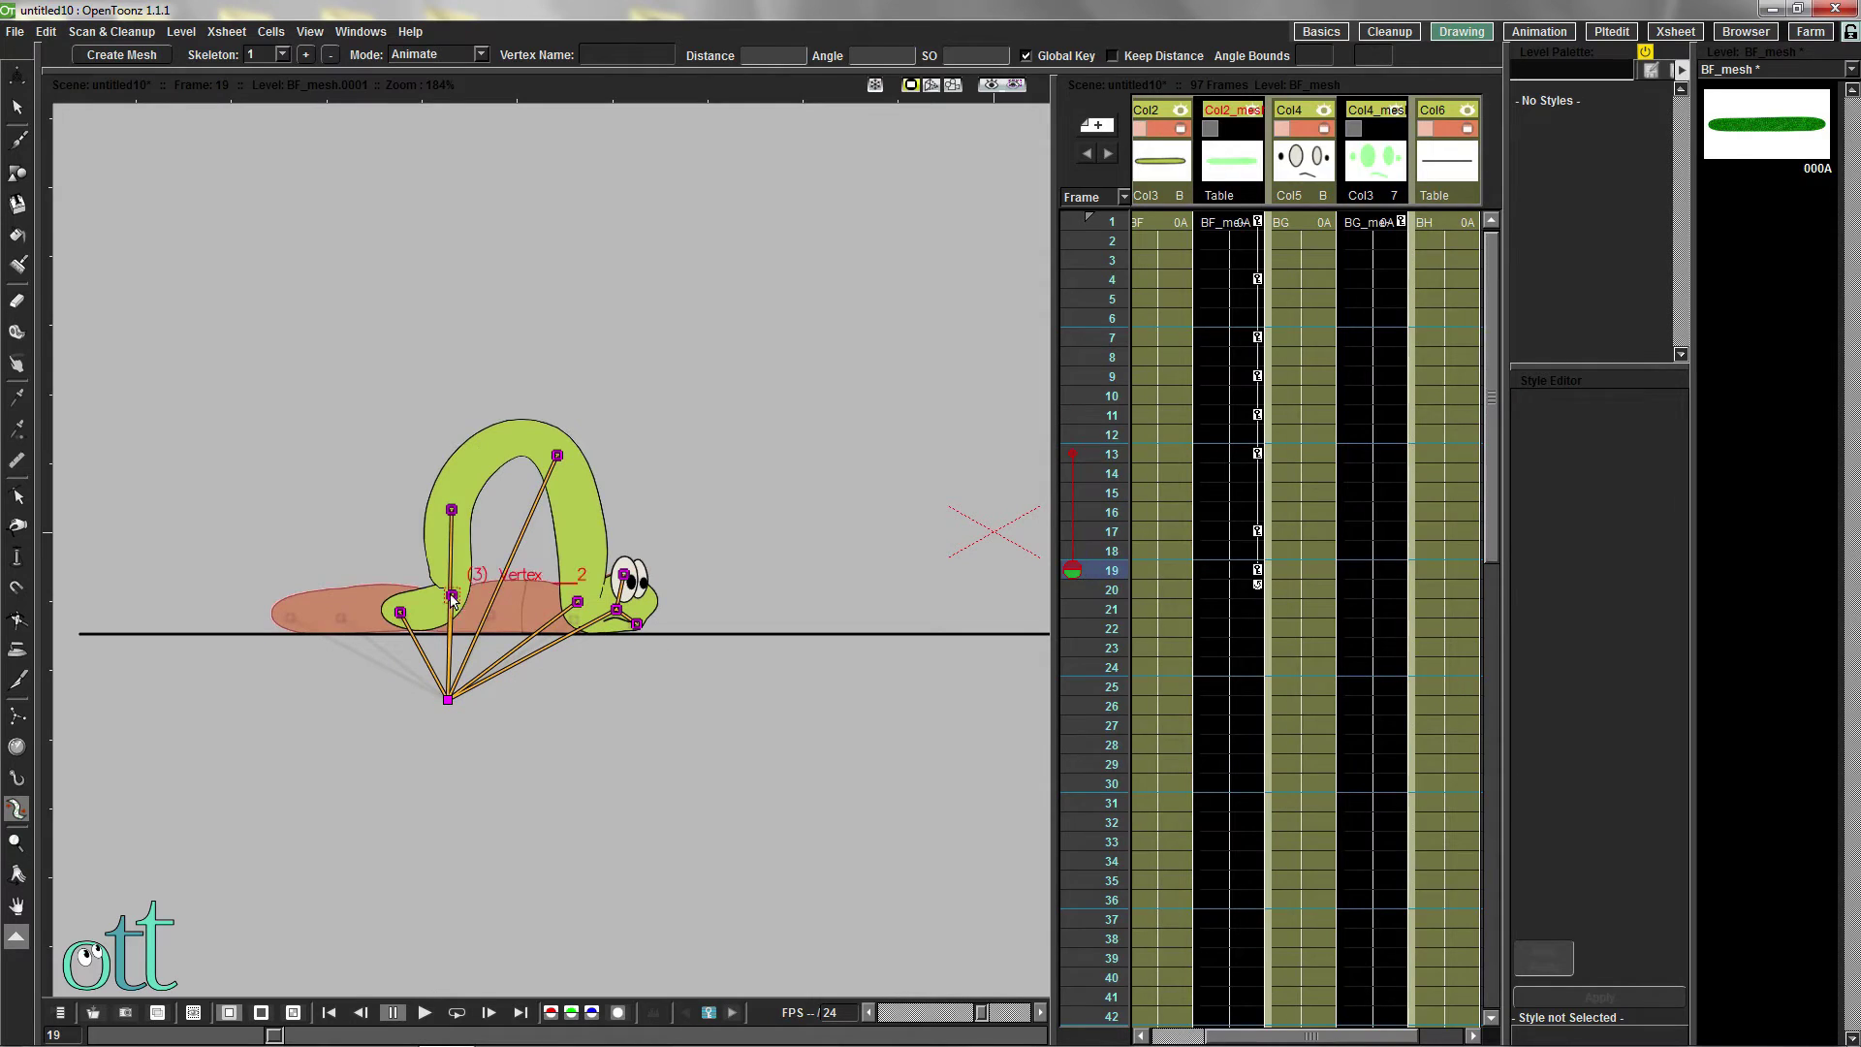
{"action": "left_click_drag", "start_coordinate": [450, 595], "coordinate": [451, 602]}
{"action": "mouse_move", "coordinate": [1074, 572]}
{"action": "left_mouse_down"}
{"action": "mouse_move", "coordinate": [1088, 225]}
{"action": "mouse_move", "coordinate": [1117, 465]}
{"action": "mouse_move", "coordinate": [1100, 586]}
{"action": "left_mouse_up"}
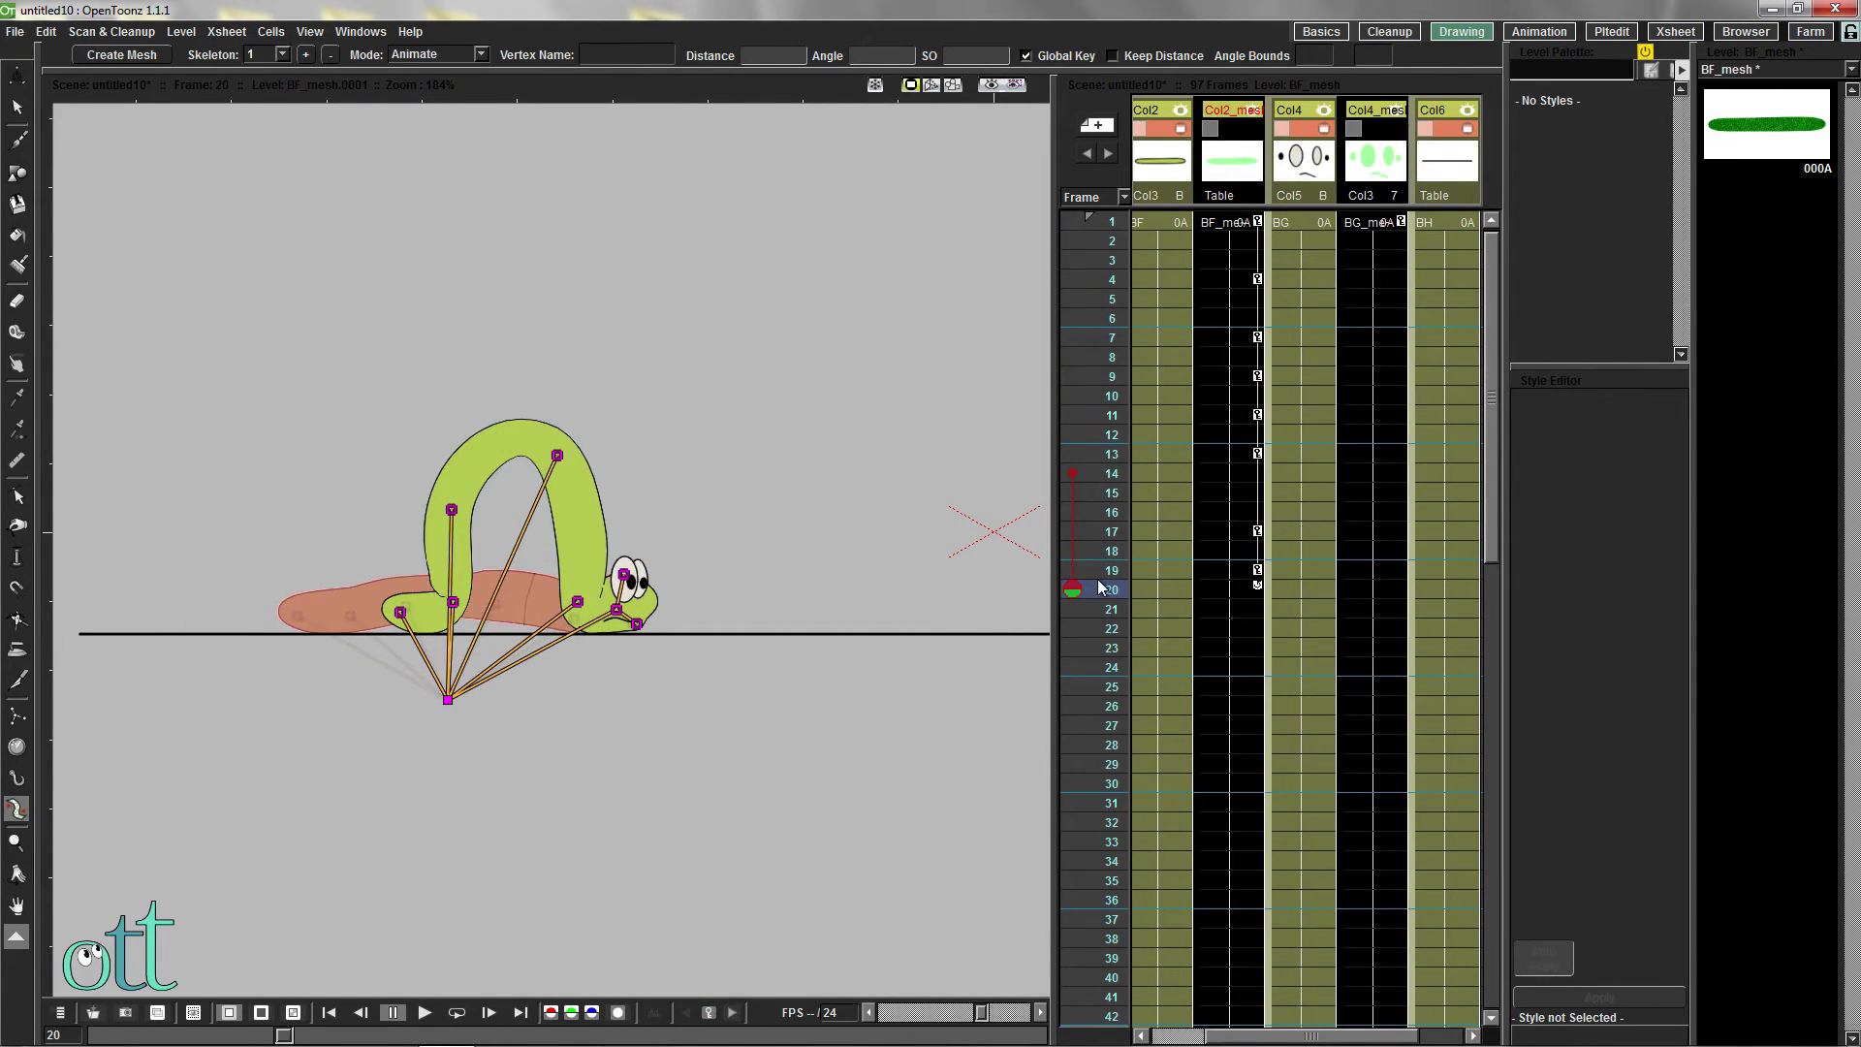
Copy the frame 13 keyframe of BF_mesh to frame 25 and use the Animate tool to move Col2_mesh forward there
{"action": "left_click", "coordinate": [1258, 453]}
{"action": "left_click_drag", "start_coordinate": [1257, 454], "coordinate": [1258, 684]}
{"action": "mouse_move", "coordinate": [1073, 456]}
{"action": "left_mouse_down"}
{"action": "mouse_move", "coordinate": [1135, 682]}
{"action": "mouse_move", "coordinate": [1128, 574]}
{"action": "mouse_move", "coordinate": [1136, 675]}
{"action": "left_mouse_up"}
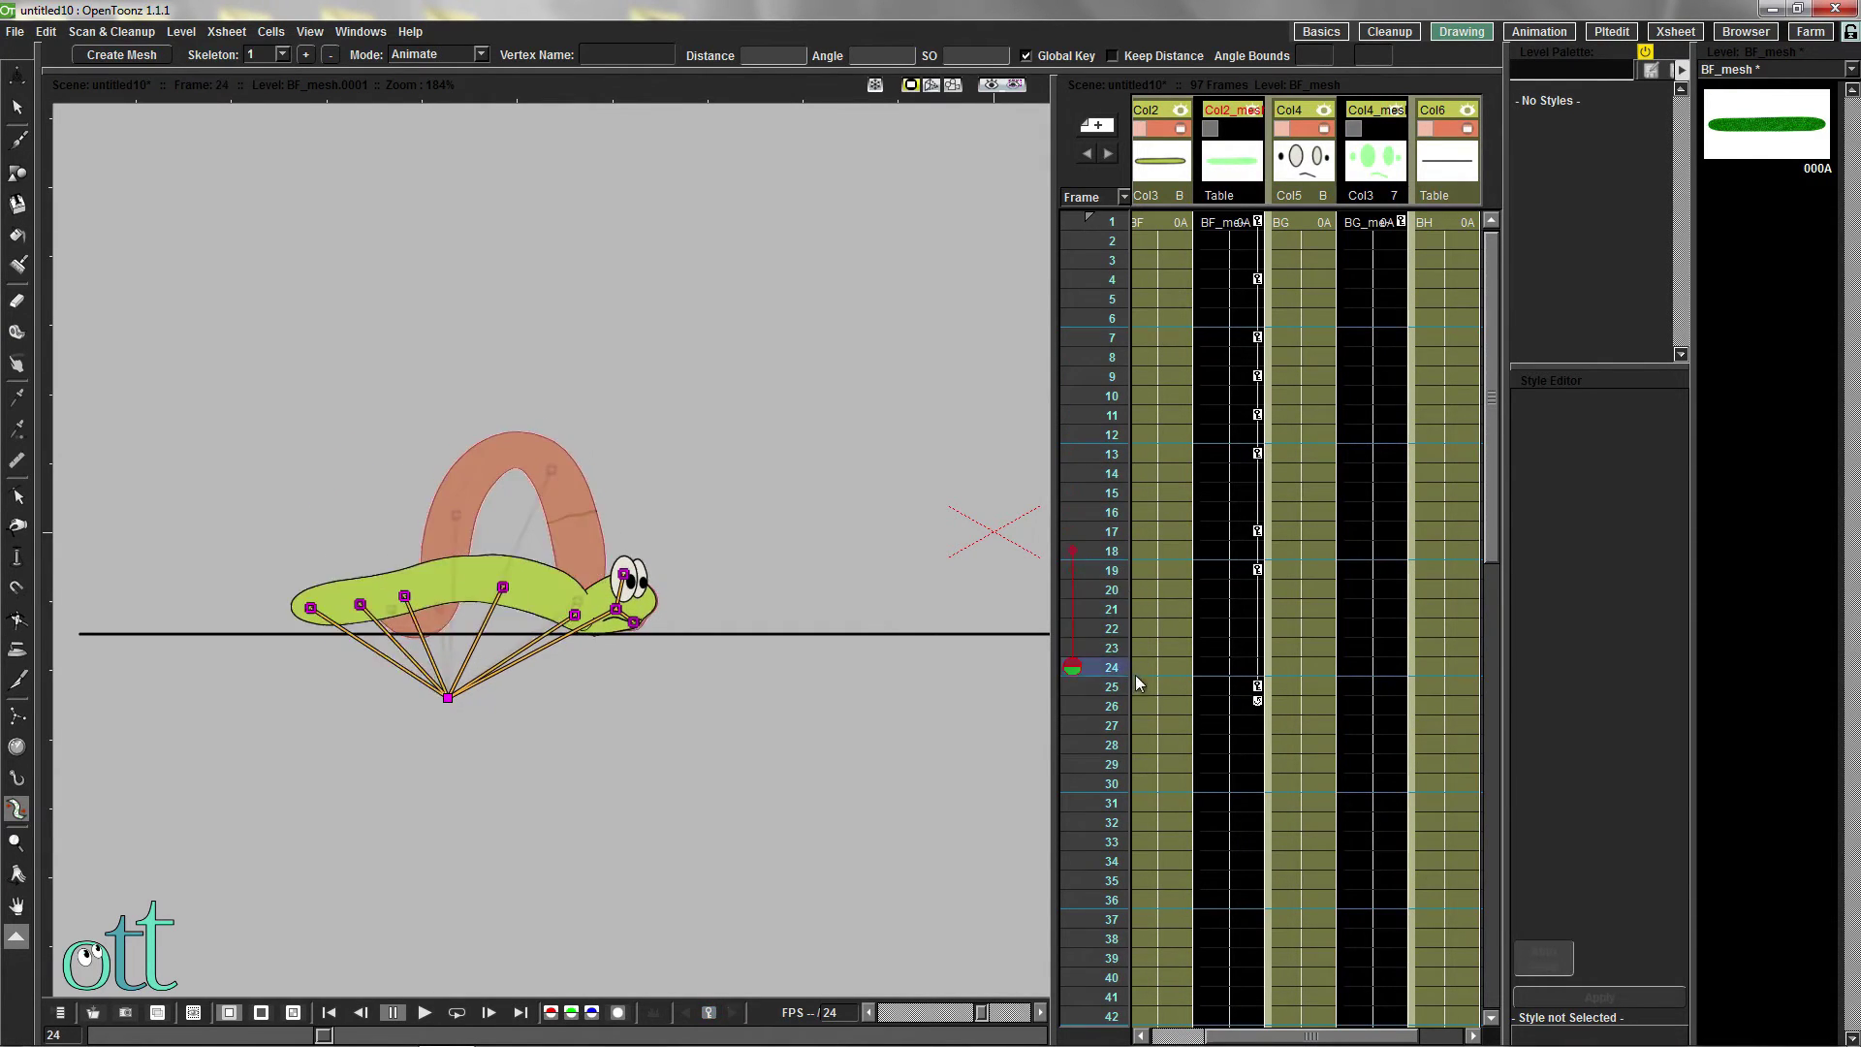
{"action": "left_click", "coordinate": [16, 75]}
{"action": "left_click_drag", "start_coordinate": [530, 606], "coordinate": [623, 607]}
{"action": "mouse_move", "coordinate": [1076, 692]}
{"action": "left_mouse_down"}
{"action": "mouse_move", "coordinate": [1095, 572]}
{"action": "mouse_move", "coordinate": [1091, 665]}
{"action": "mouse_move", "coordinate": [1095, 628]}
{"action": "left_mouse_up"}
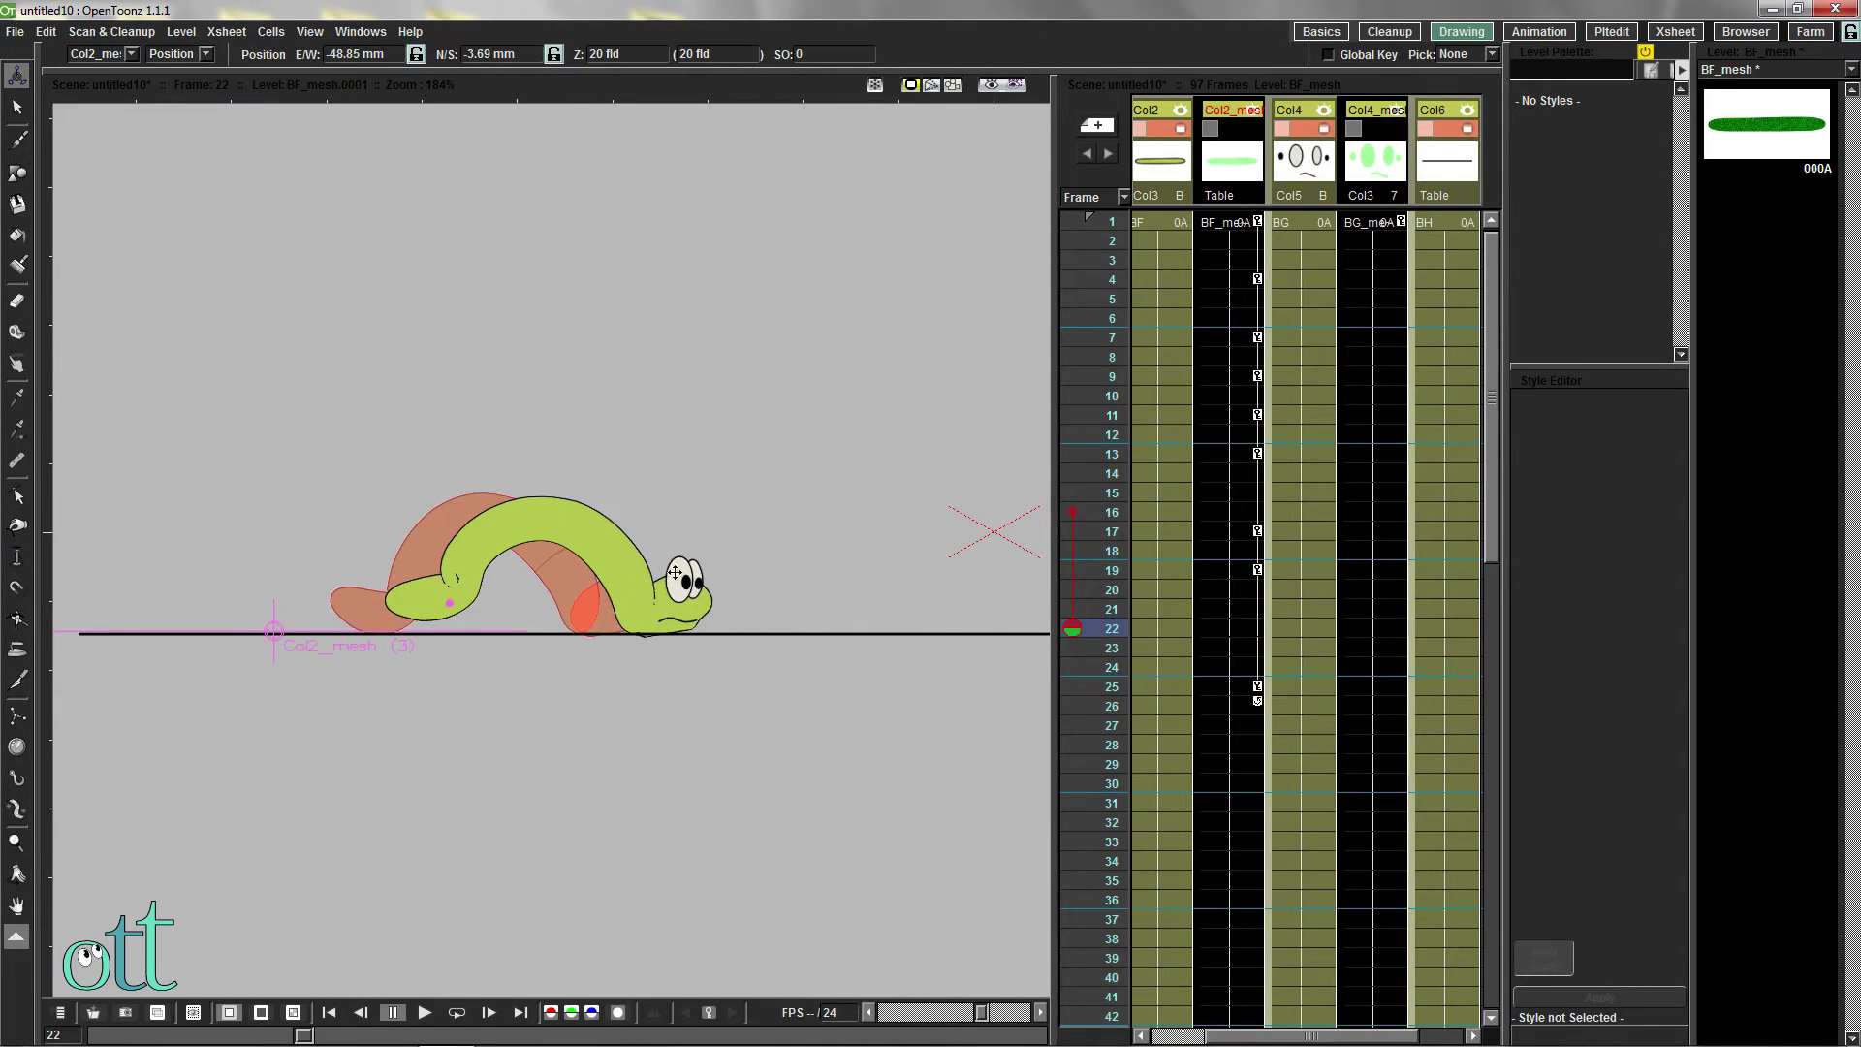
At frame 22 of BF_mesh, adjust the tail with the Plastic tool, placing Vertex 1 at about -81.32 mm and -21.74°
{"action": "left_click", "coordinate": [18, 811]}
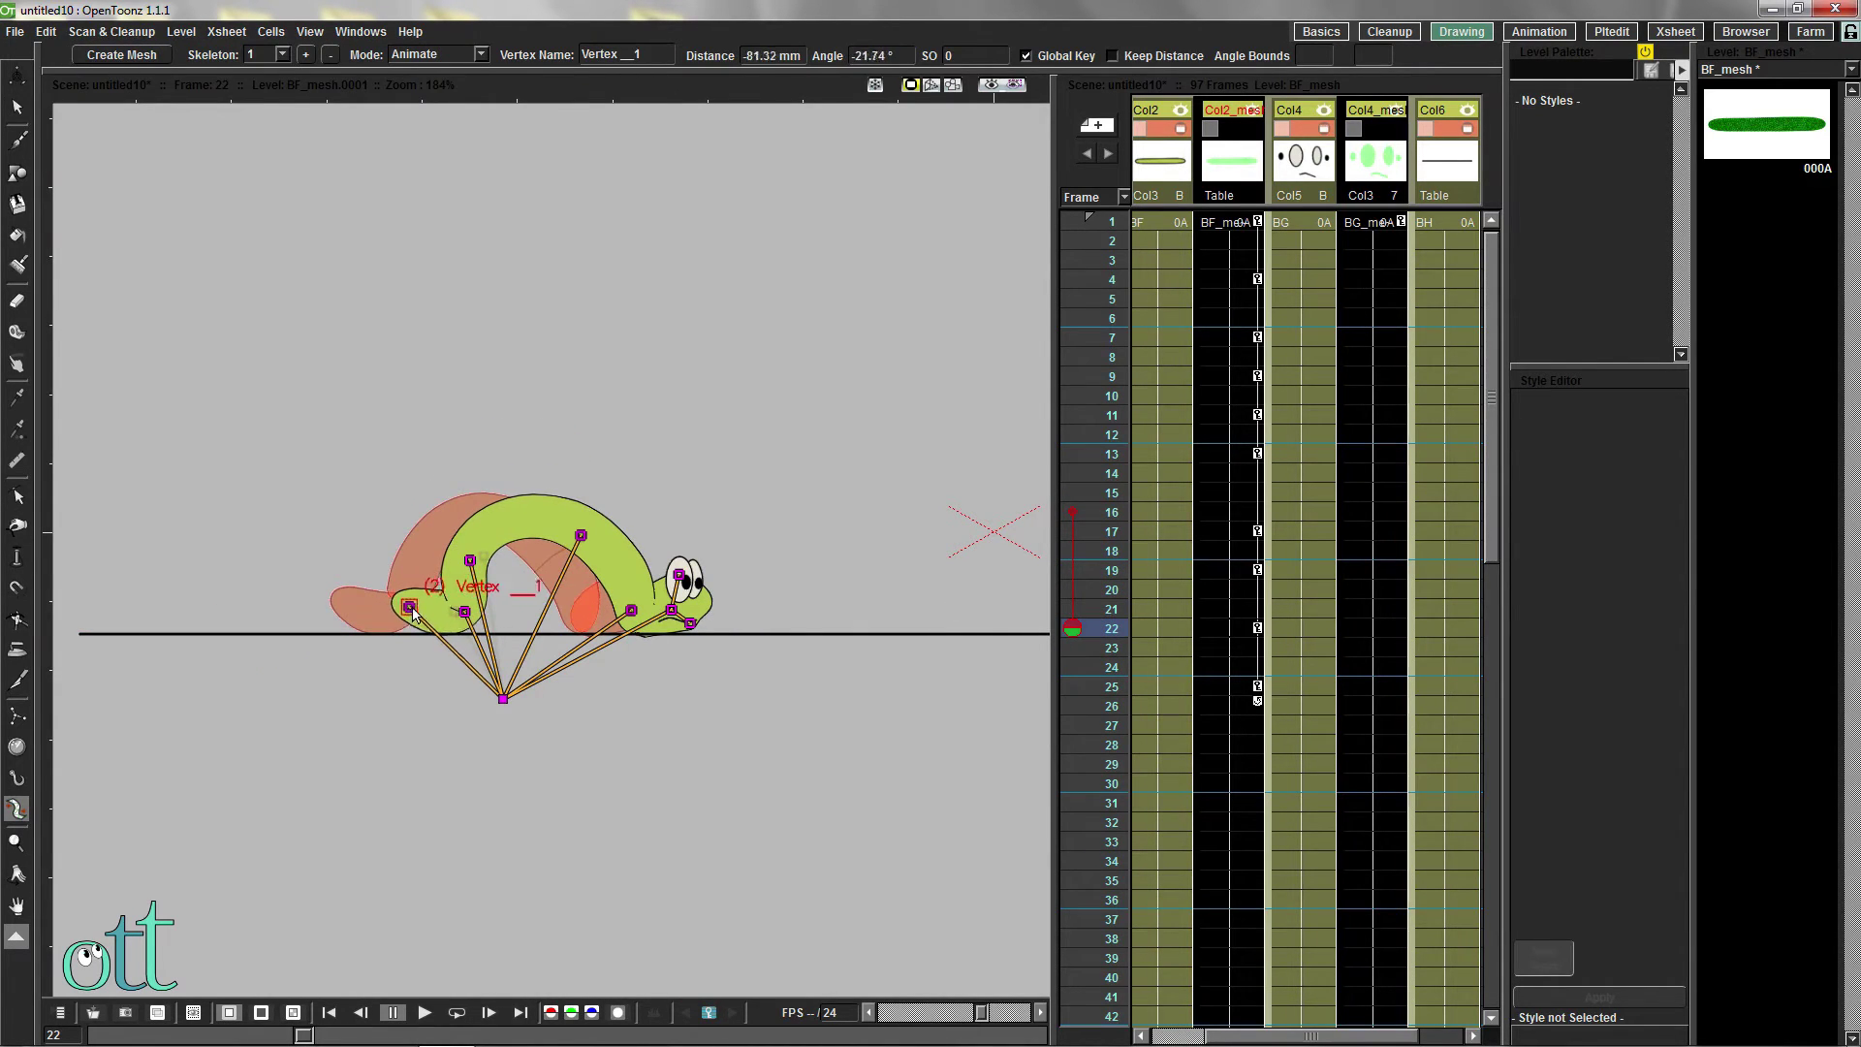
{"action": "mouse_move", "coordinate": [1079, 631]}
{"action": "left_mouse_down"}
{"action": "mouse_move", "coordinate": [1088, 432]}
{"action": "mouse_move", "coordinate": [1121, 689]}
{"action": "mouse_move", "coordinate": [1115, 376]}
{"action": "left_mouse_up"}
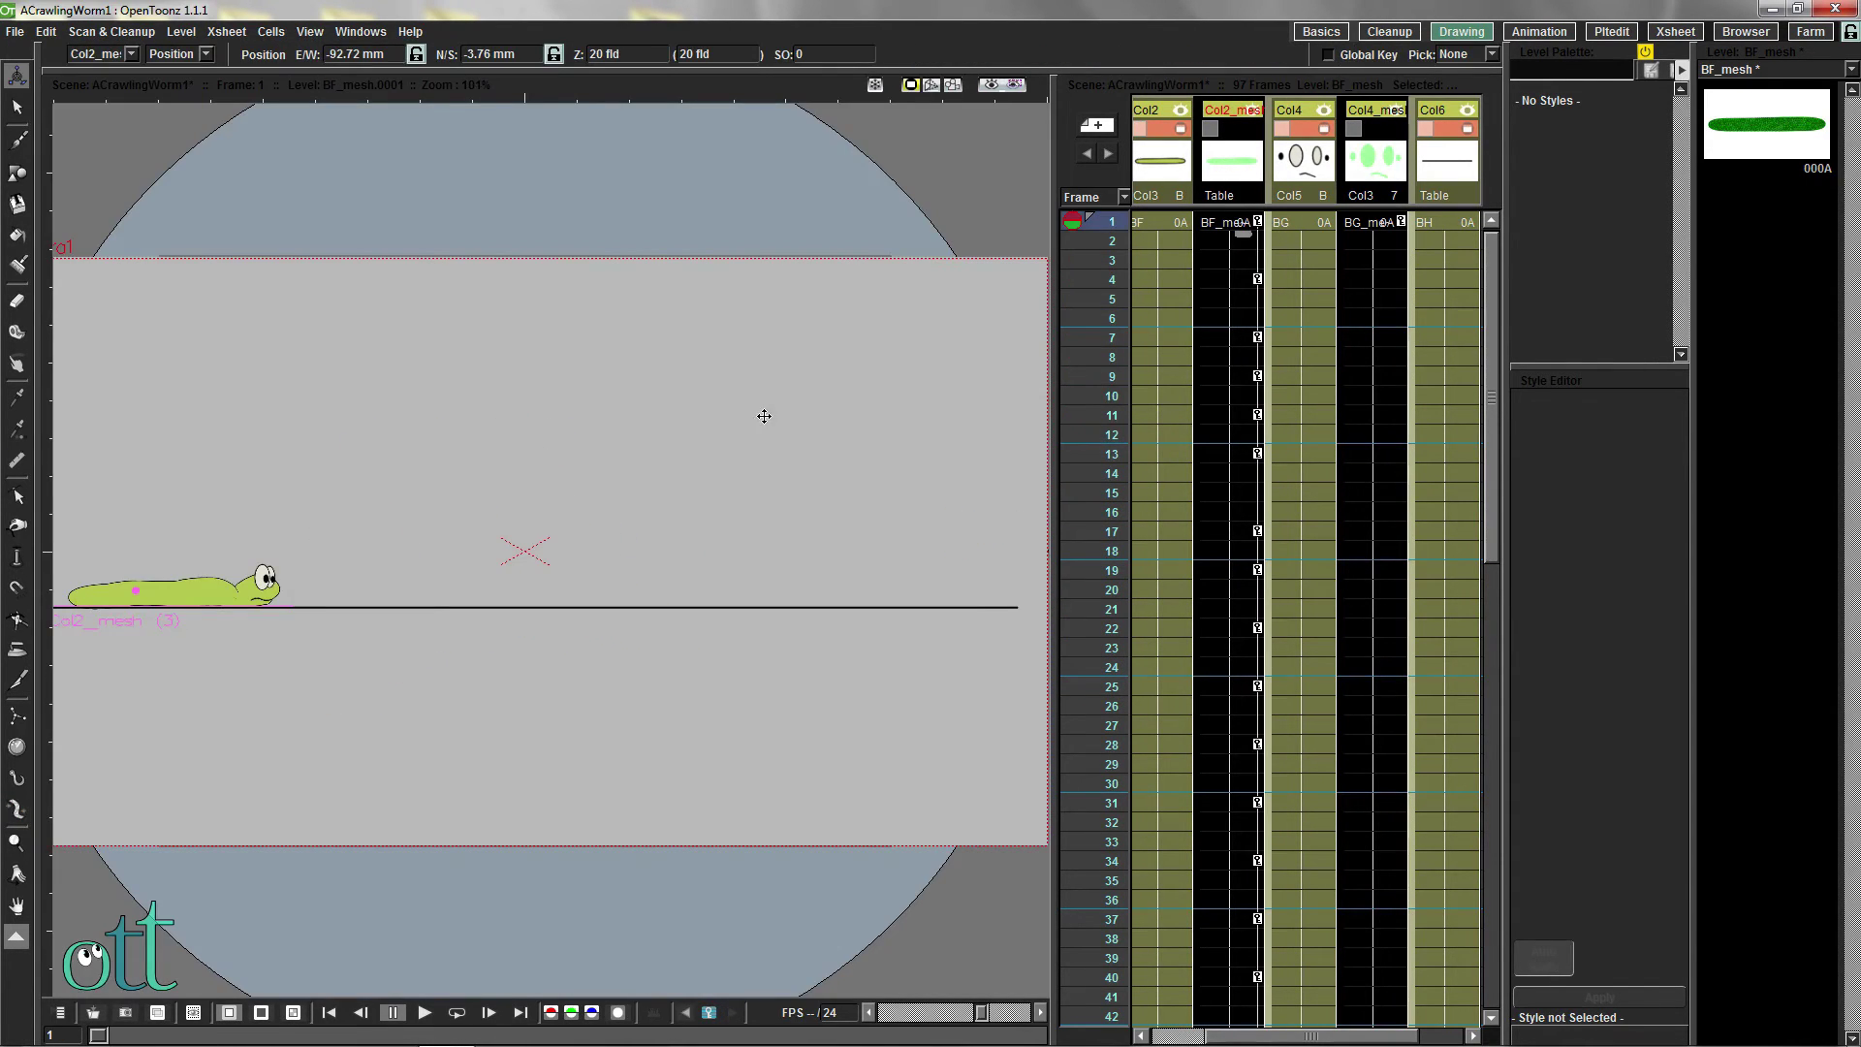
Scrub through the crawl to frame 97 and hide the ground line in column Col6
{"action": "mouse_move", "coordinate": [1073, 230]}
{"action": "left_mouse_down"}
{"action": "mouse_move", "coordinate": [1076, 589]}
{"action": "mouse_move", "coordinate": [1103, 686]}
{"action": "mouse_move", "coordinate": [1115, 1008]}
{"action": "mouse_move", "coordinate": [1133, 953]}
{"action": "mouse_move", "coordinate": [1142, 1039]}
{"action": "mouse_move", "coordinate": [1132, 857]}
{"action": "left_mouse_up"}
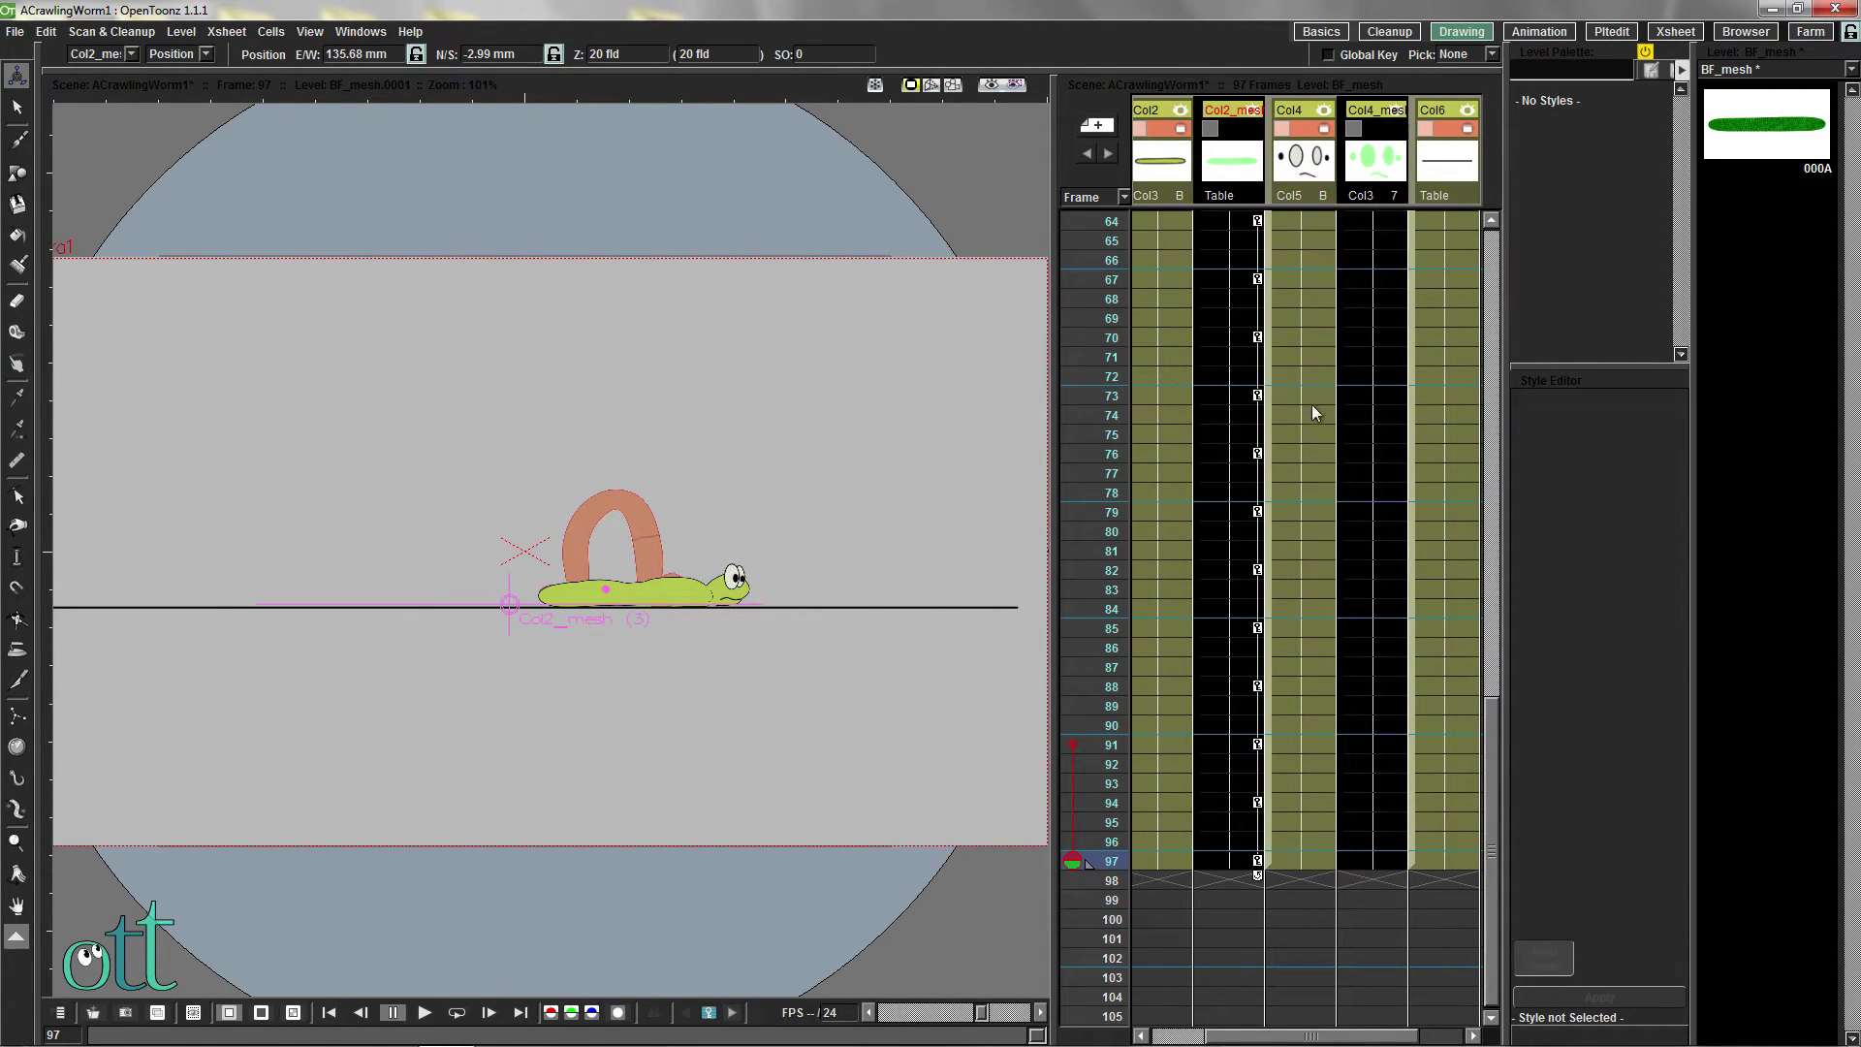
{"action": "left_click", "coordinate": [1469, 130]}
{"action": "left_click", "coordinate": [1468, 112]}
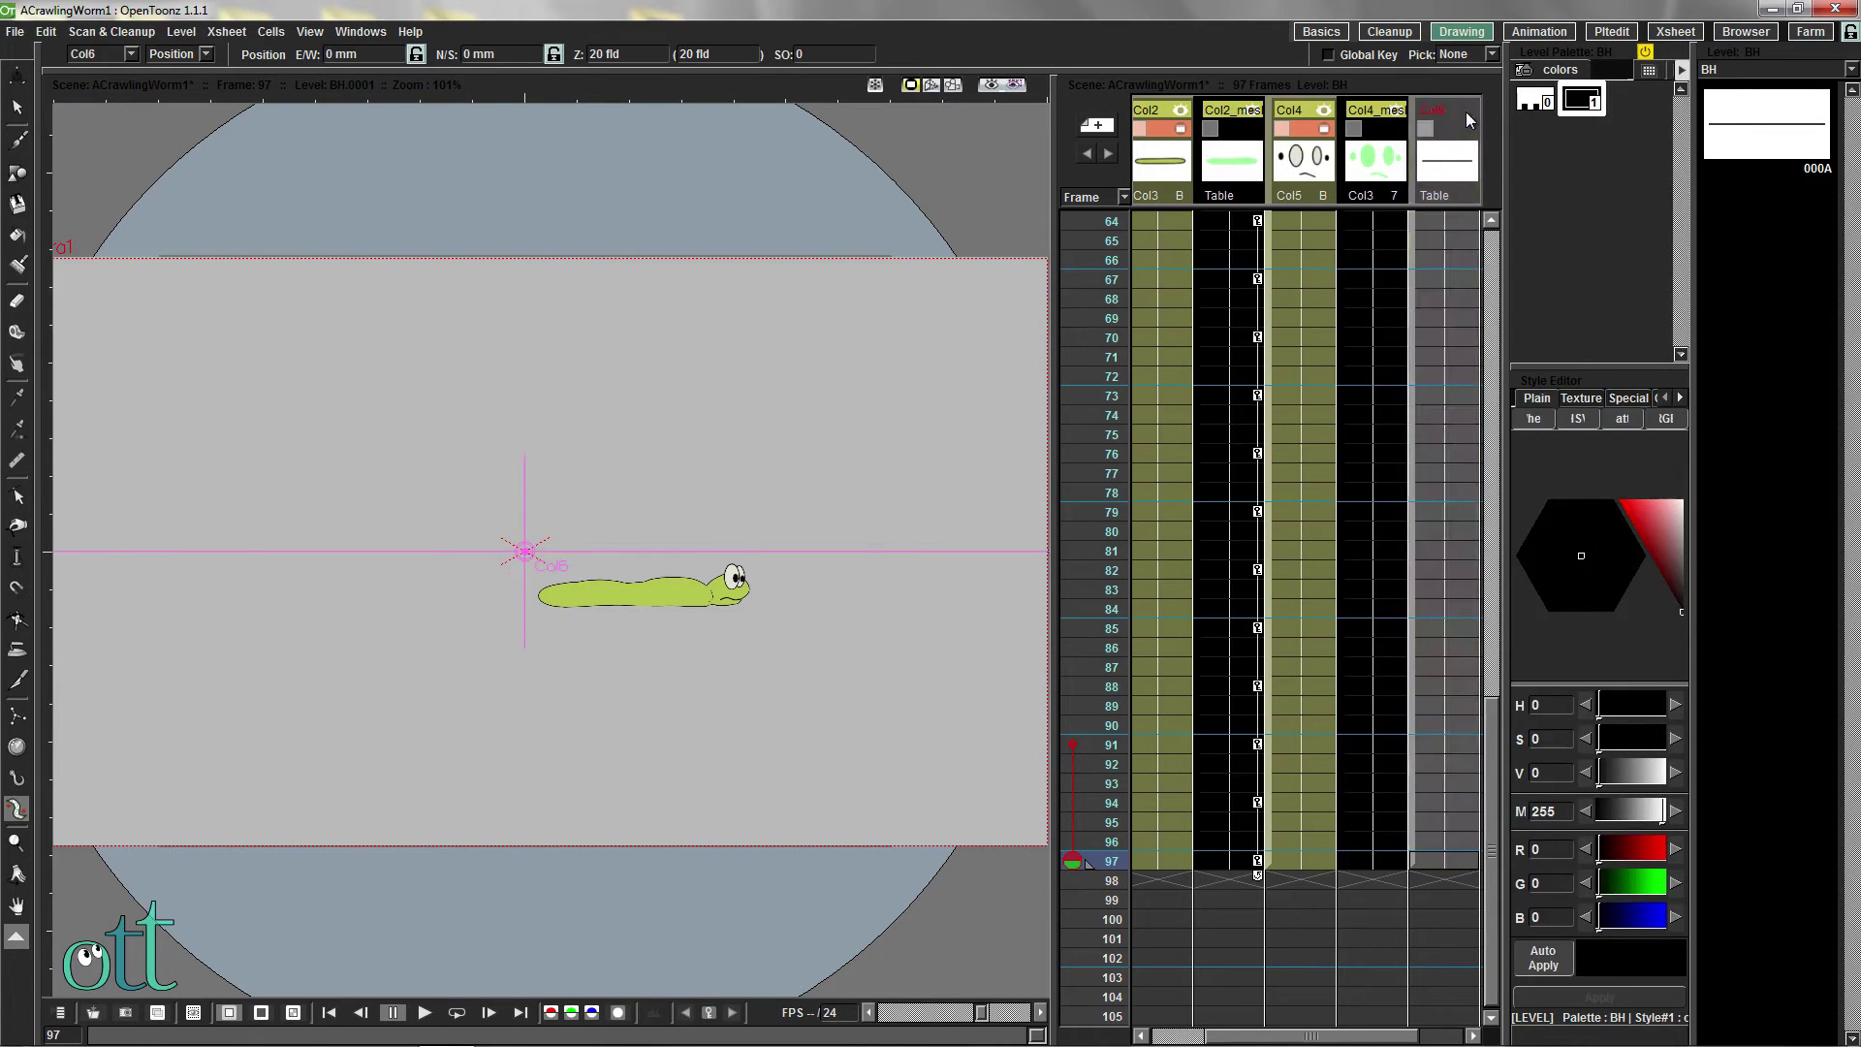
{"action": "scroll", "coordinate": [679, 454], "scroll_direction": "down", "scroll_amount": 1}
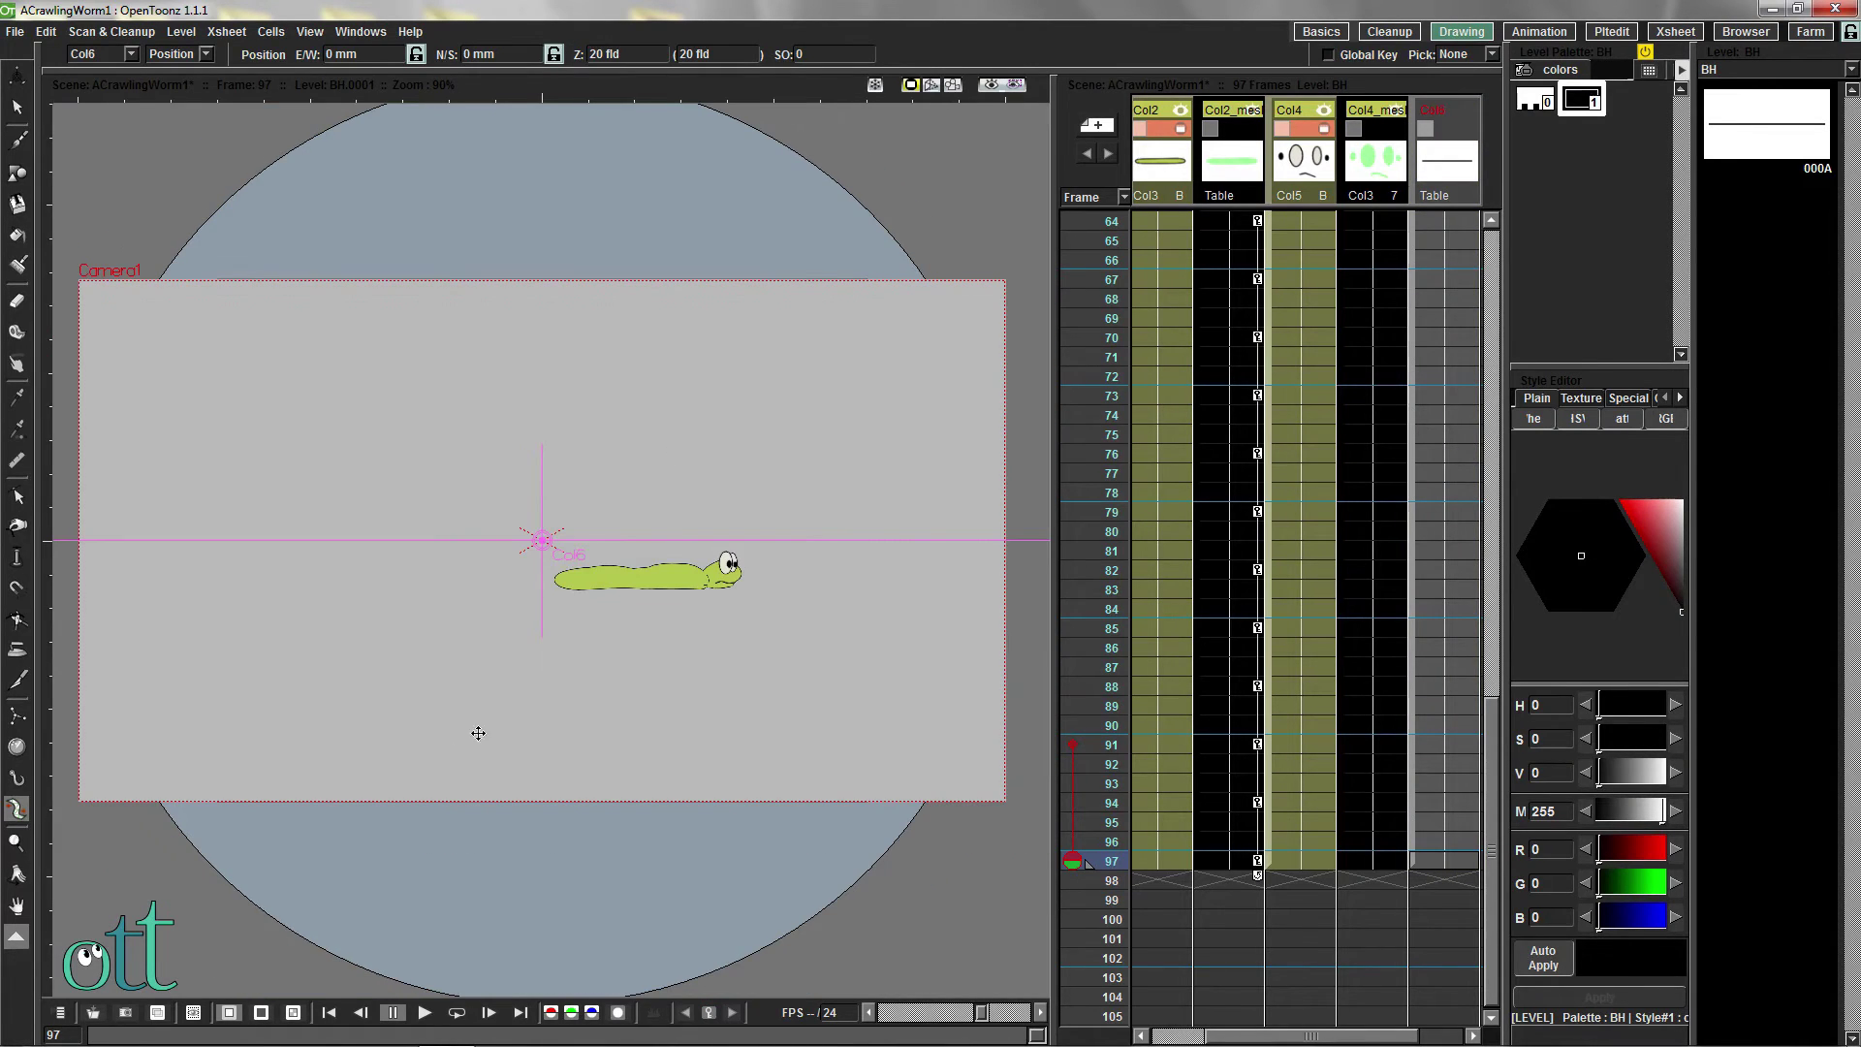
Loop the crawl animation from frame 1, lower the playback rate to 12 FPS, and replay it
{"action": "left_click", "coordinate": [331, 1012]}
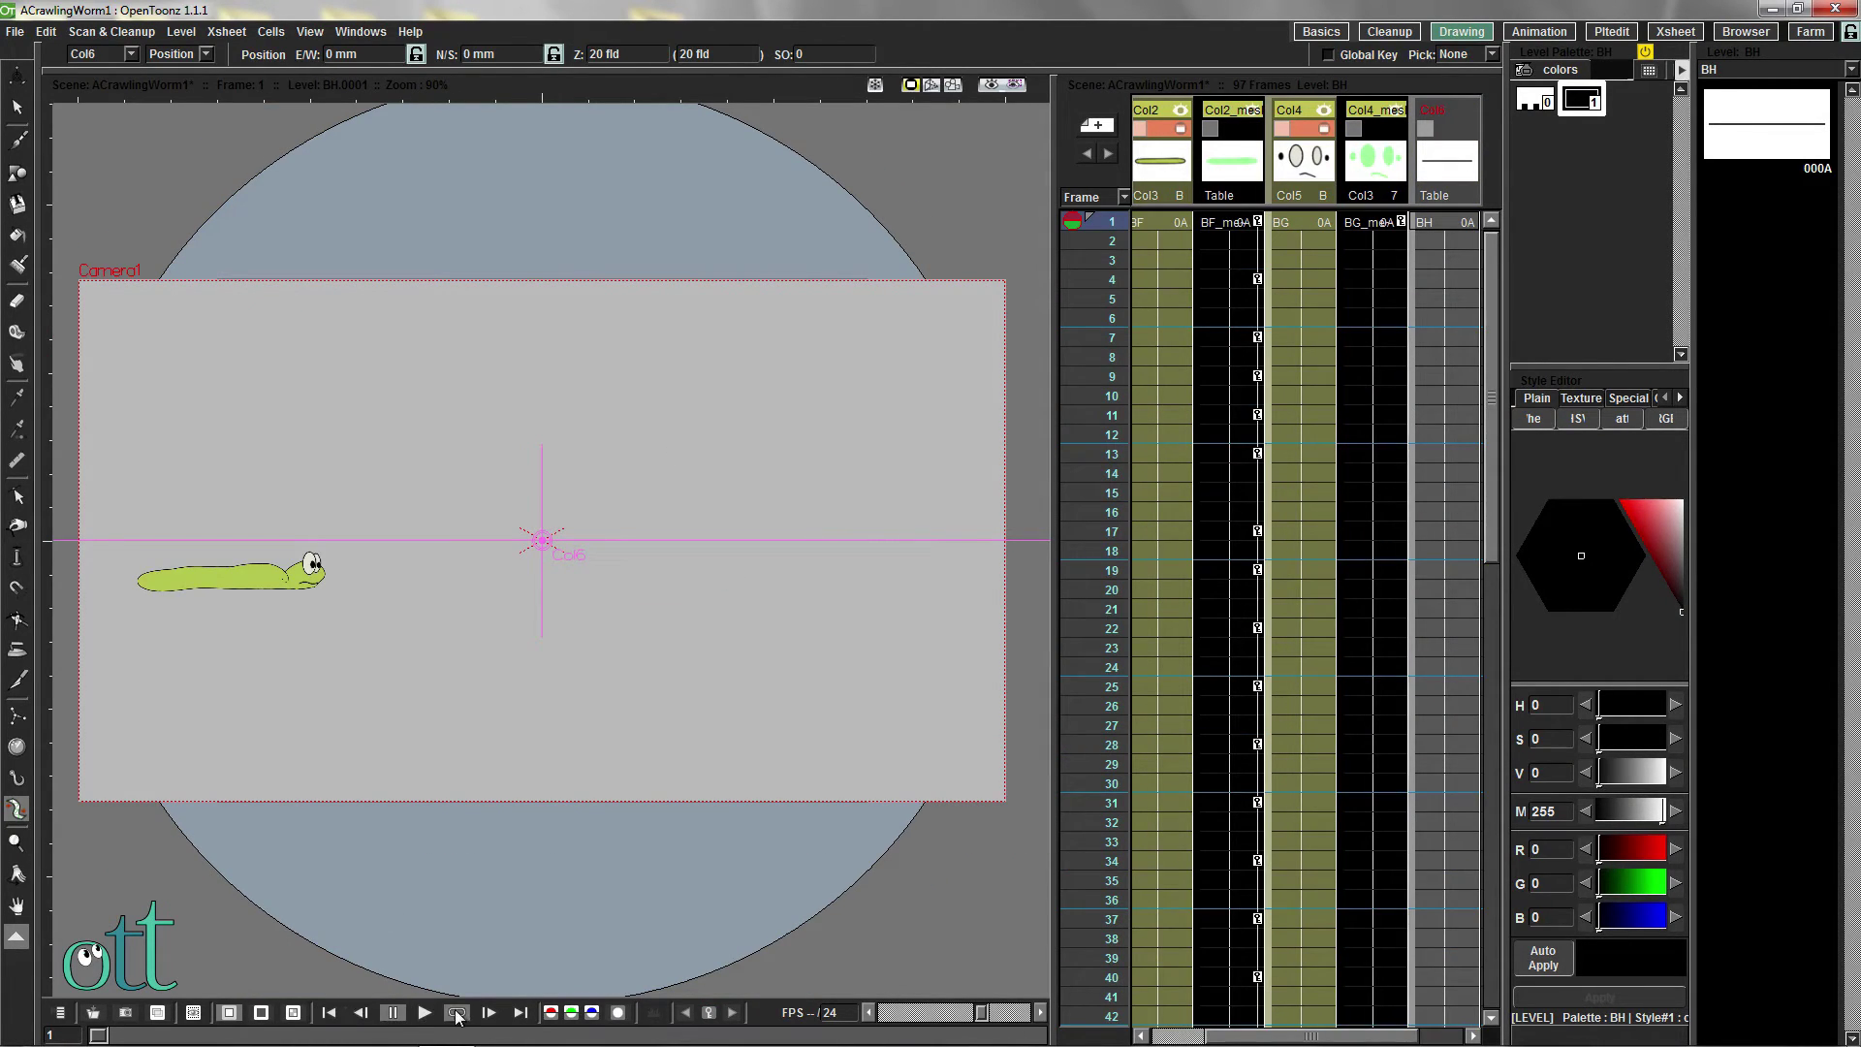
{"action": "left_click", "coordinate": [457, 1013]}
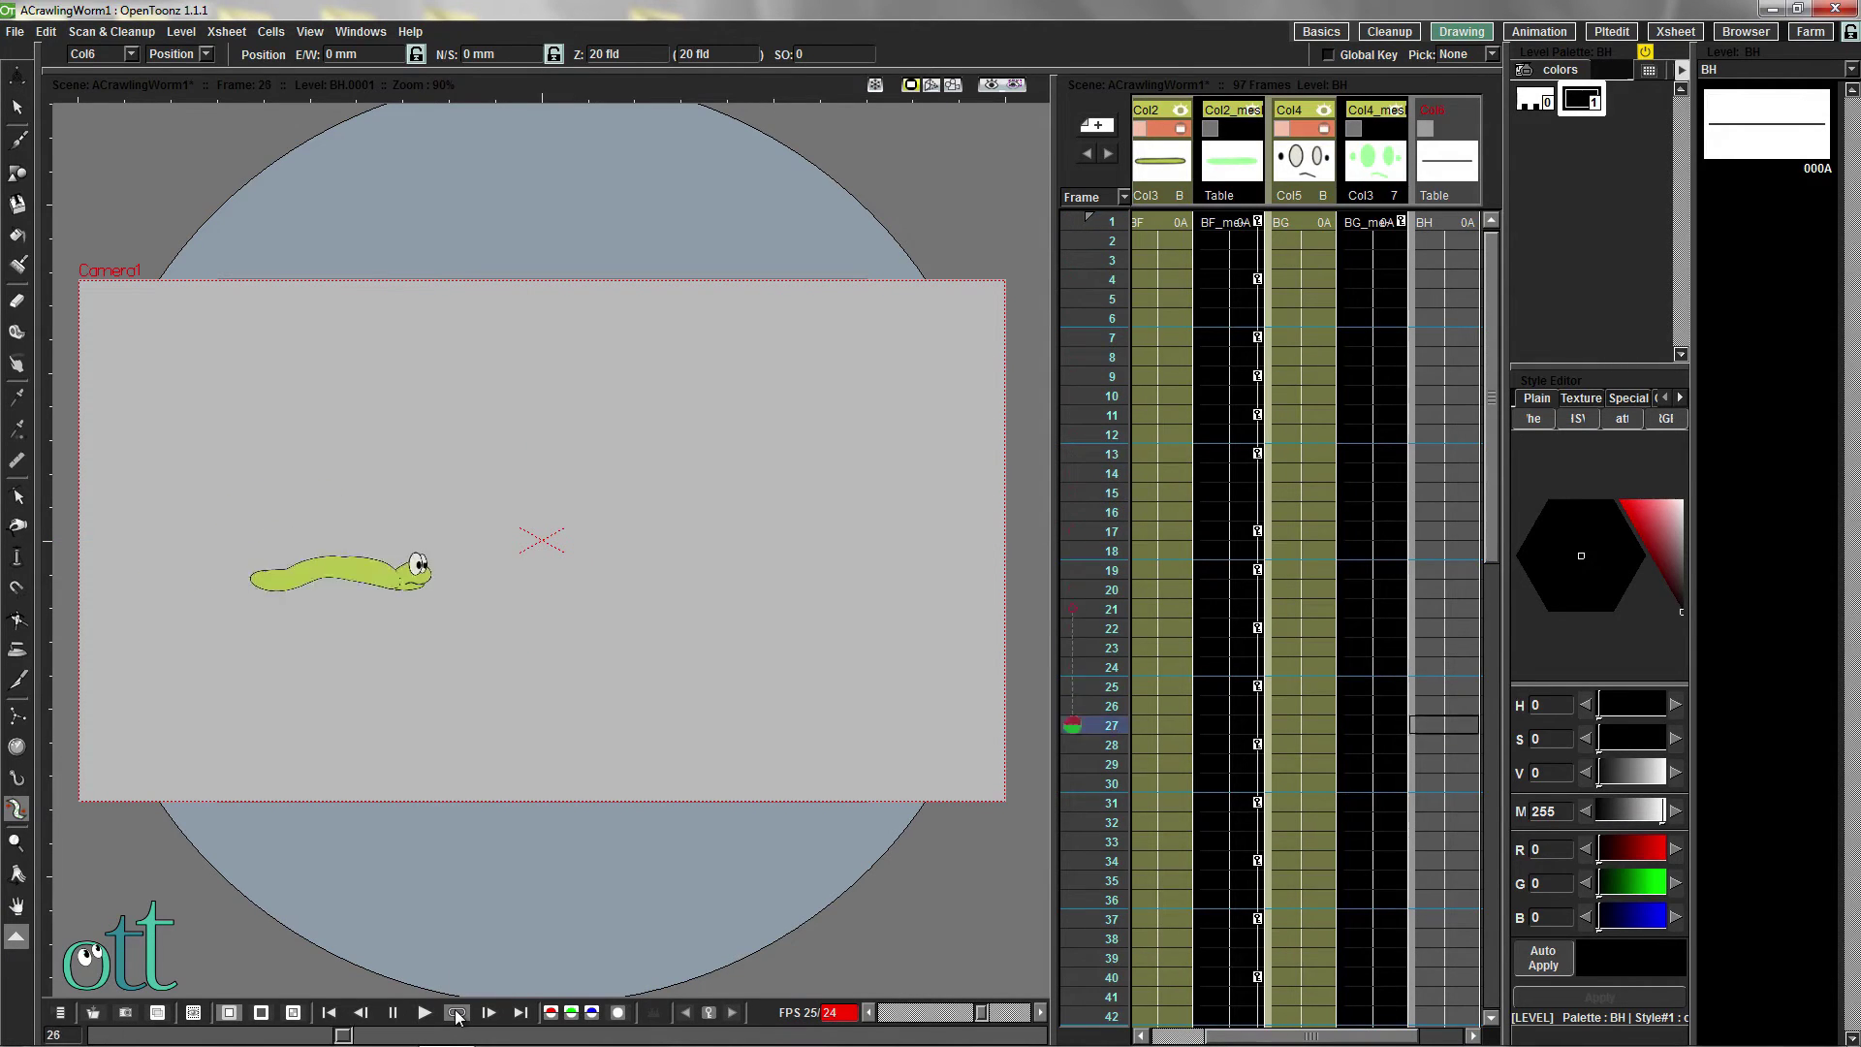
{"action": "left_click", "coordinate": [393, 1013]}
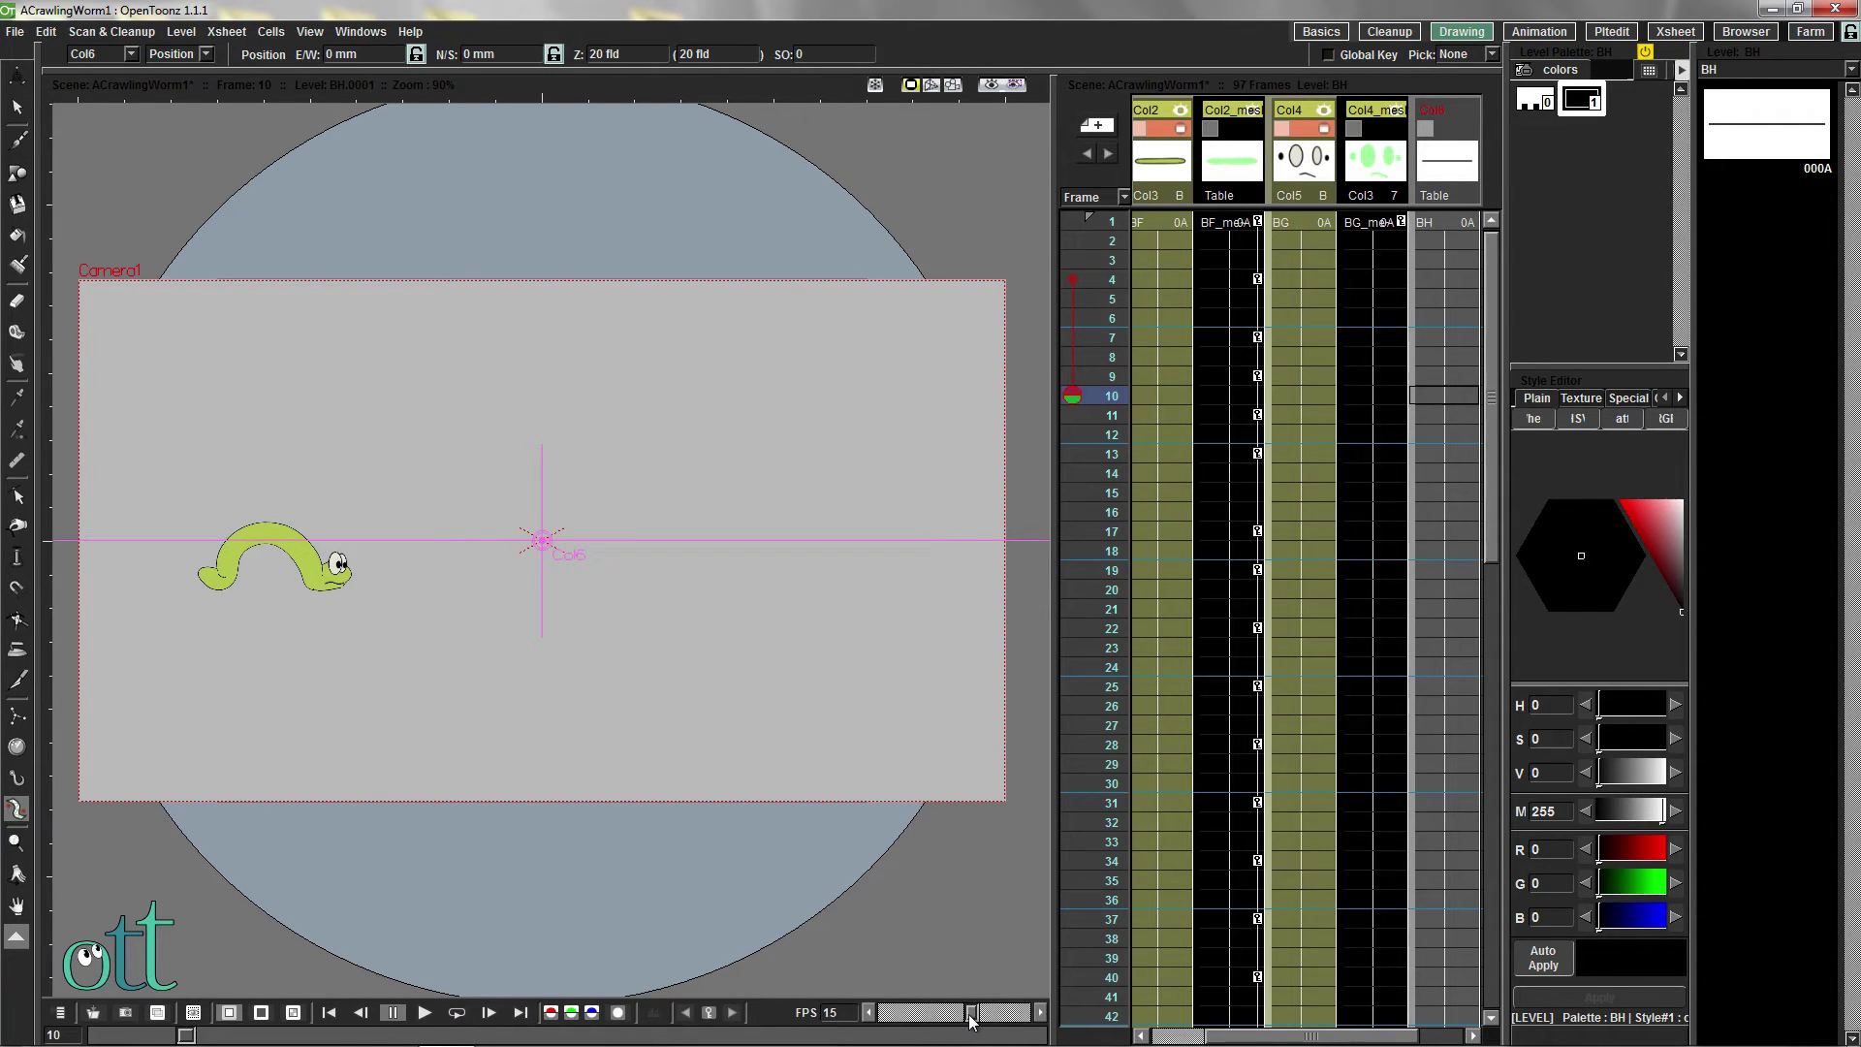
{"action": "left_click", "coordinate": [330, 1013]}
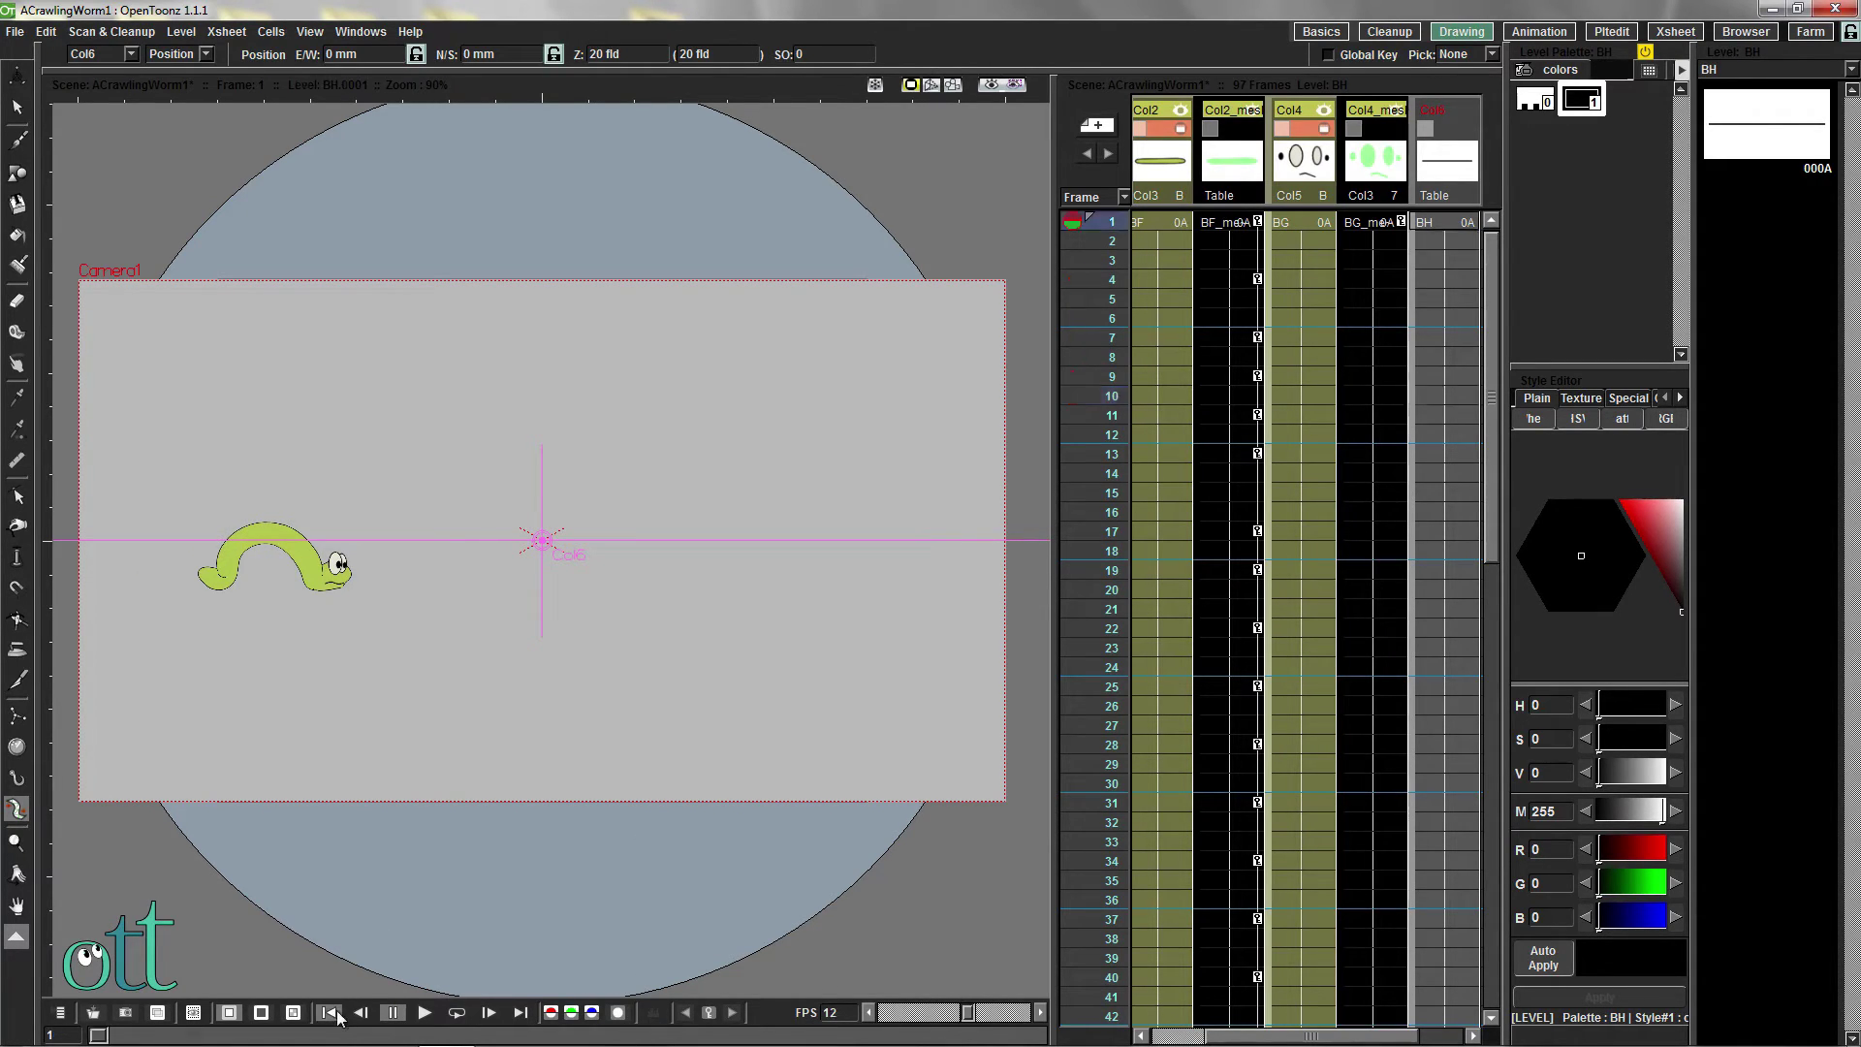
{"action": "left_click", "coordinate": [457, 1013]}
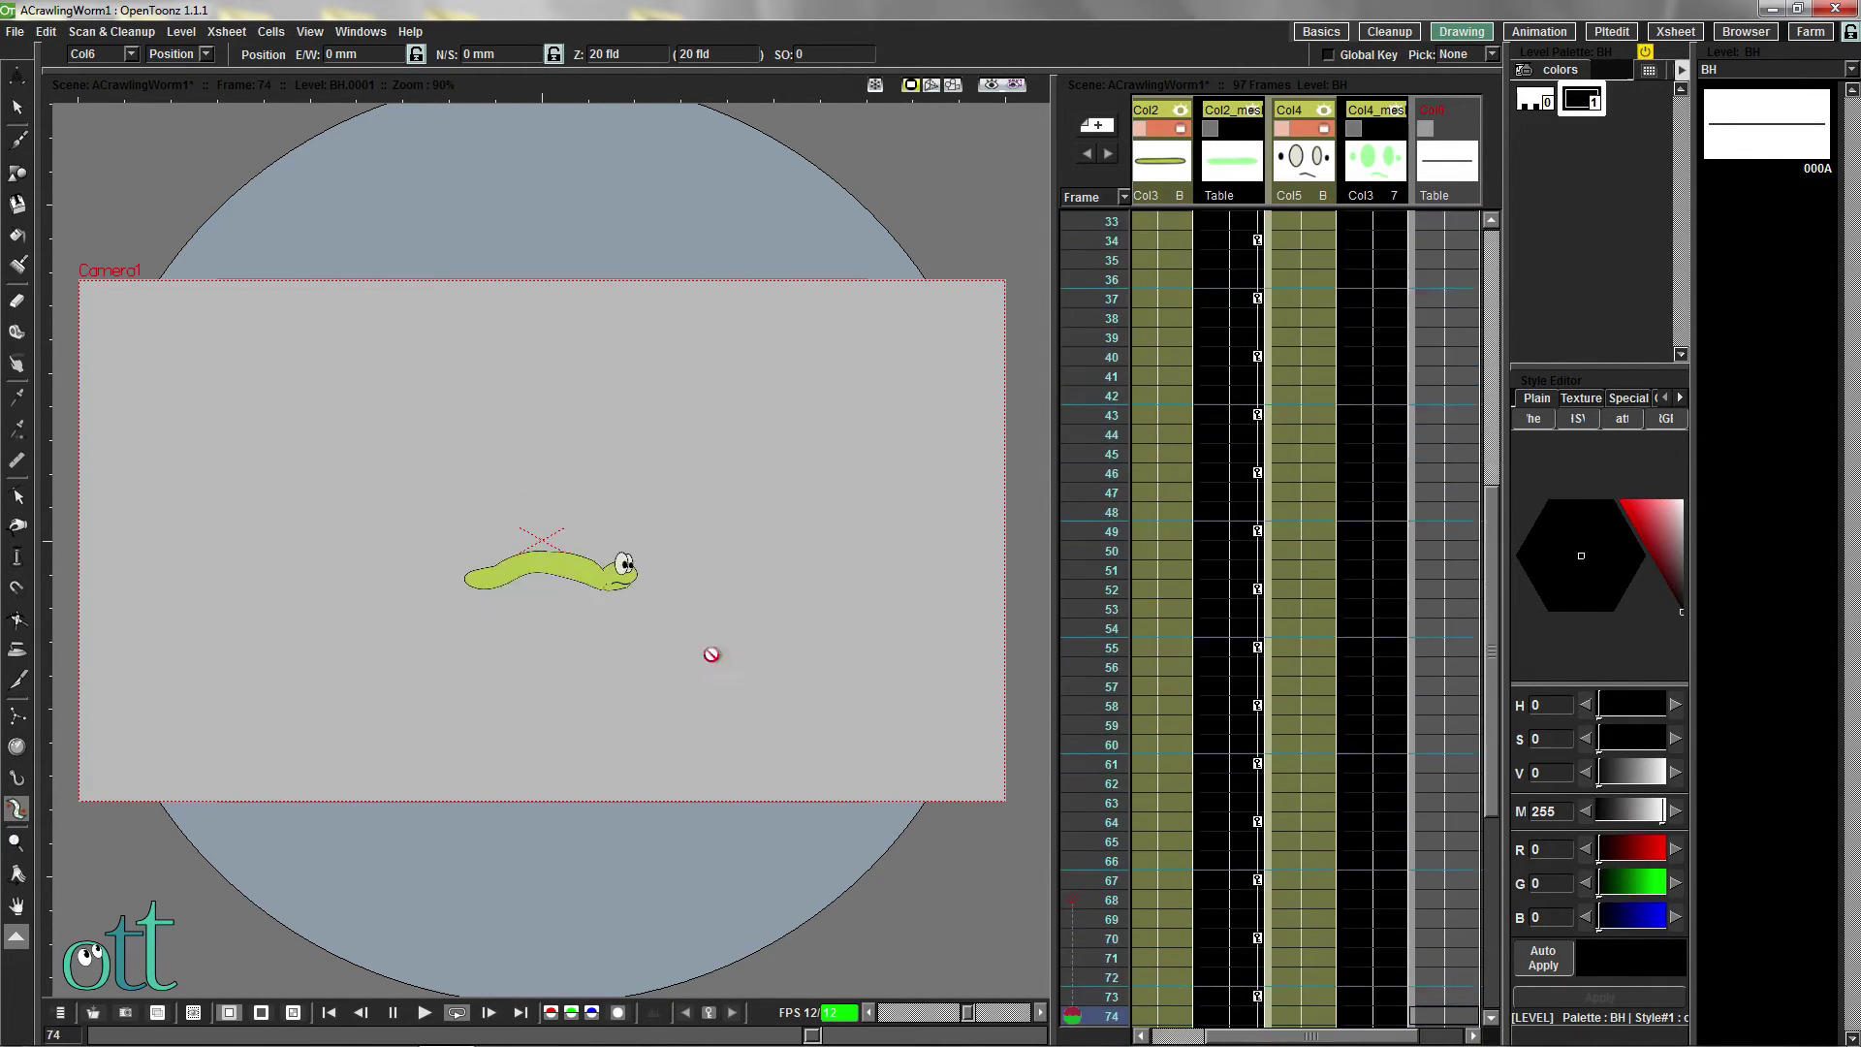
{"action": "scroll", "coordinate": [731, 520], "scroll_direction": "up", "scroll_amount": 3}
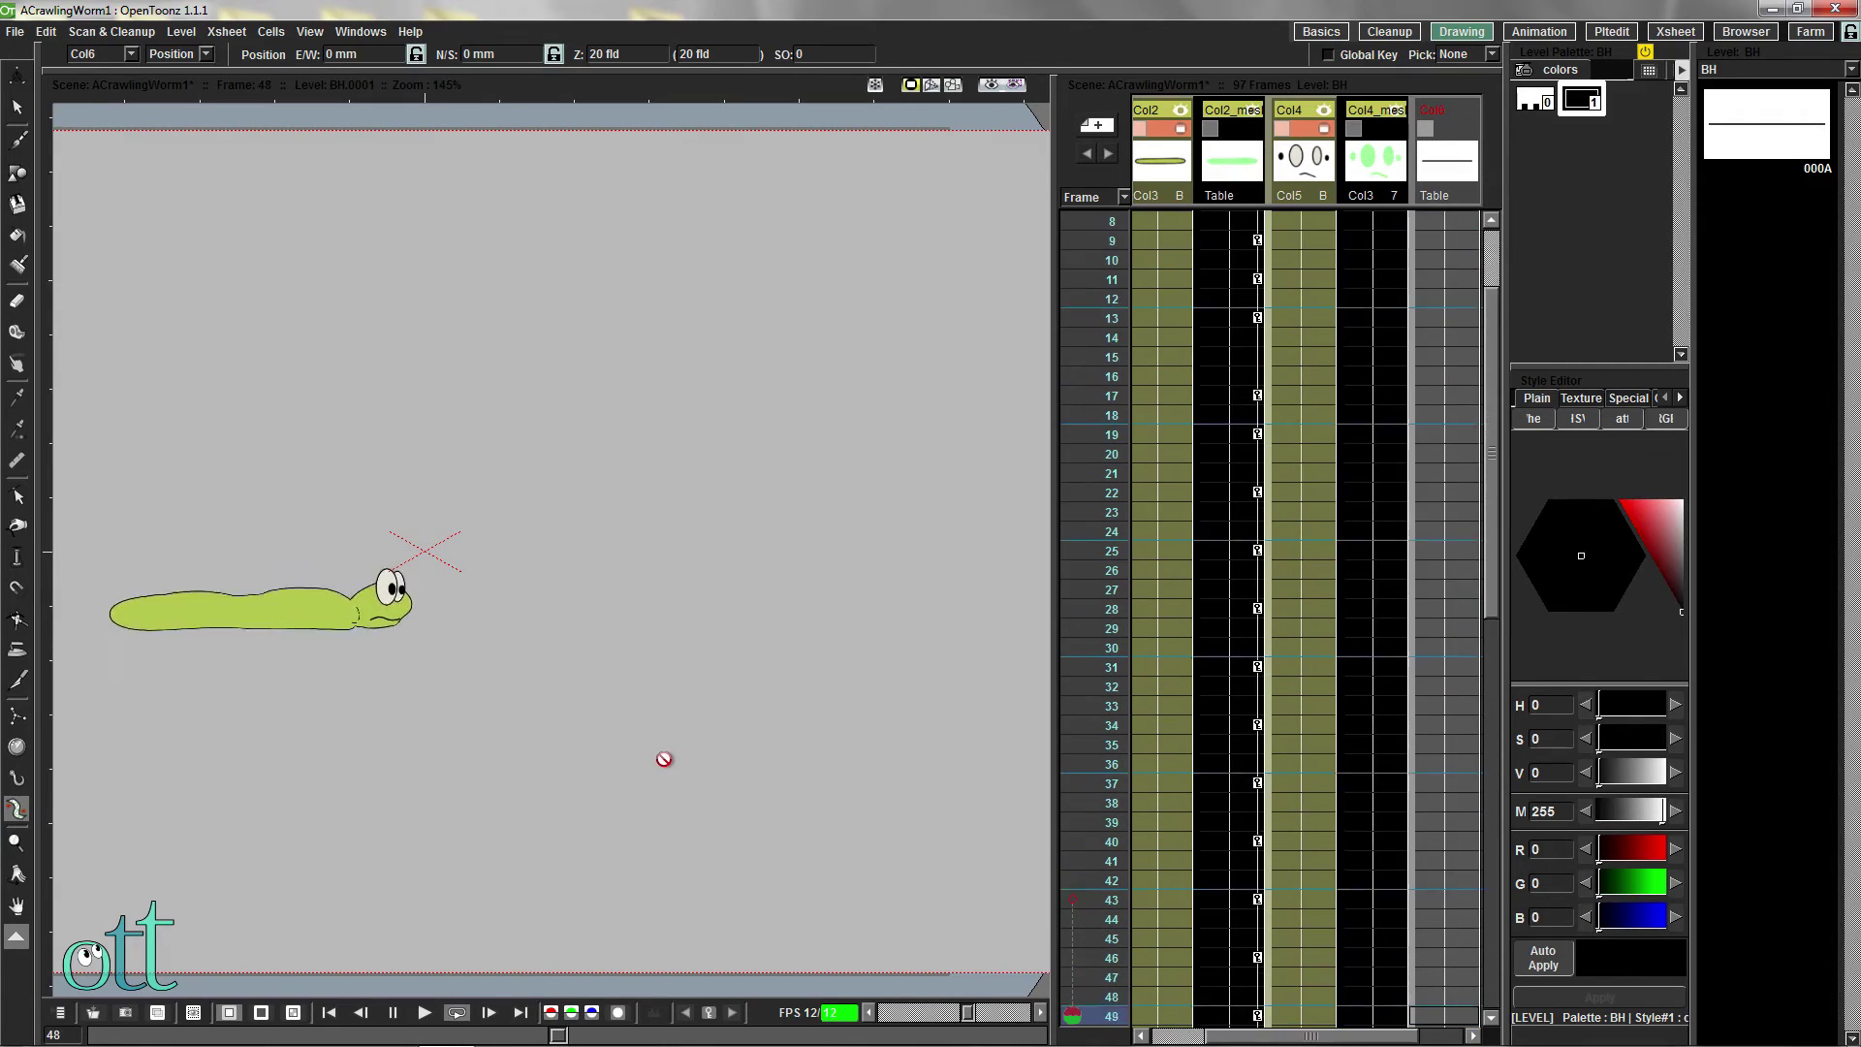
{"action": "left_click", "coordinate": [394, 1013]}
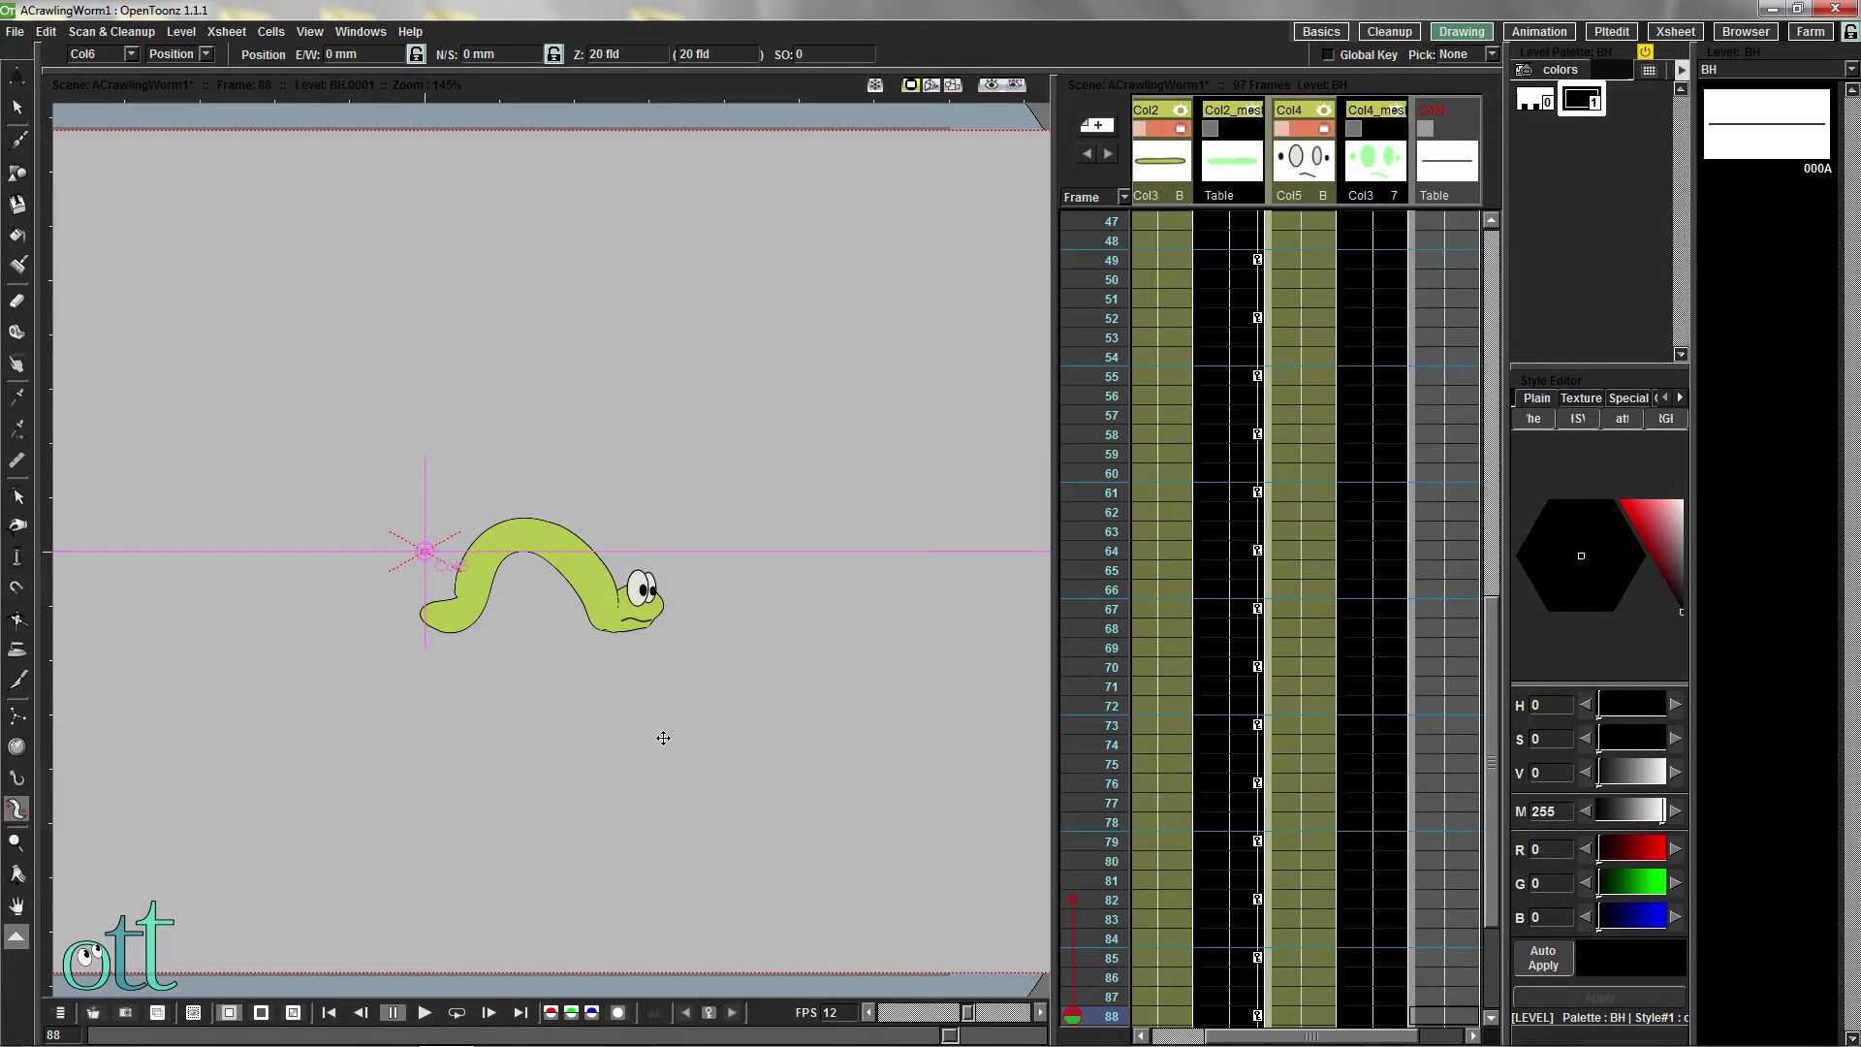
With the Plastic tool at frame 7 of BG_mesh, bend the mouth into a frown, with Vertex 33 at about -0.37 mm and 21.41°
{"action": "scroll", "coordinate": [1270, 407], "scroll_direction": "up", "scroll_amount": 10}
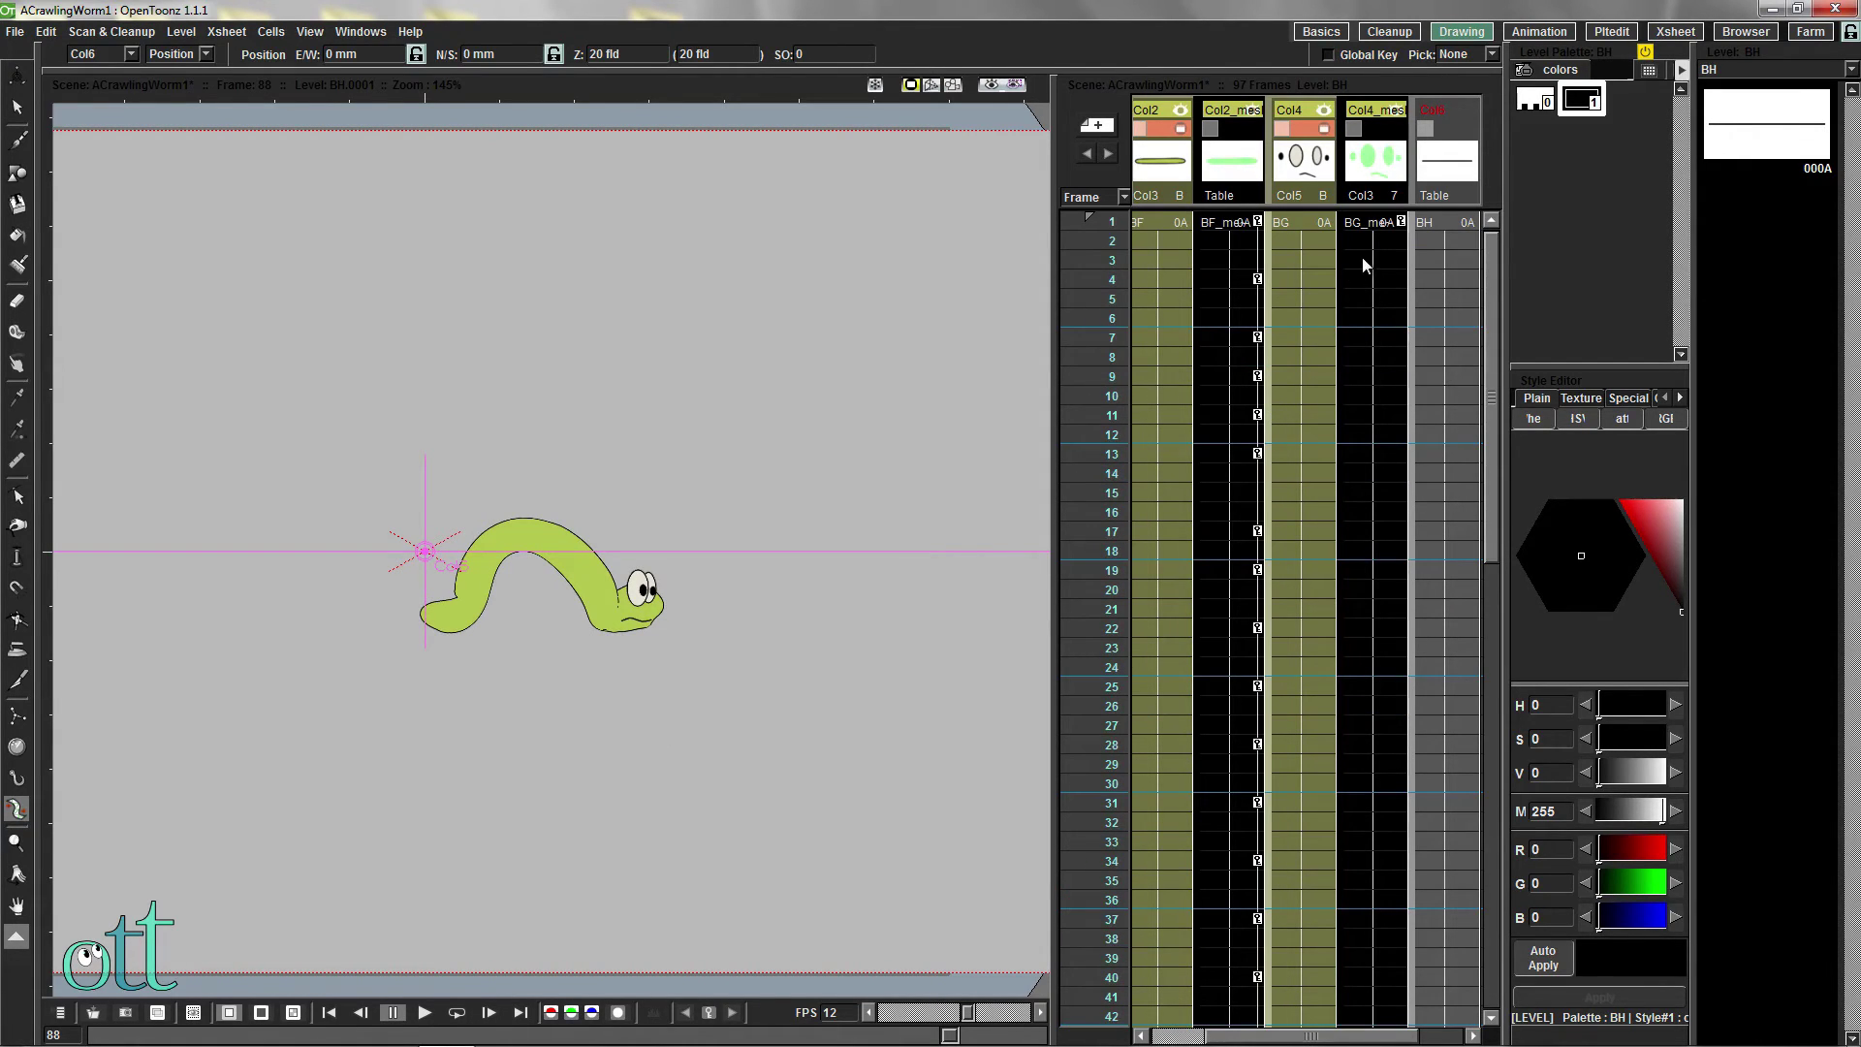
{"action": "left_click", "coordinate": [1372, 223]}
{"action": "left_click_drag", "start_coordinate": [299, 741], "coordinate": [642, 716]}
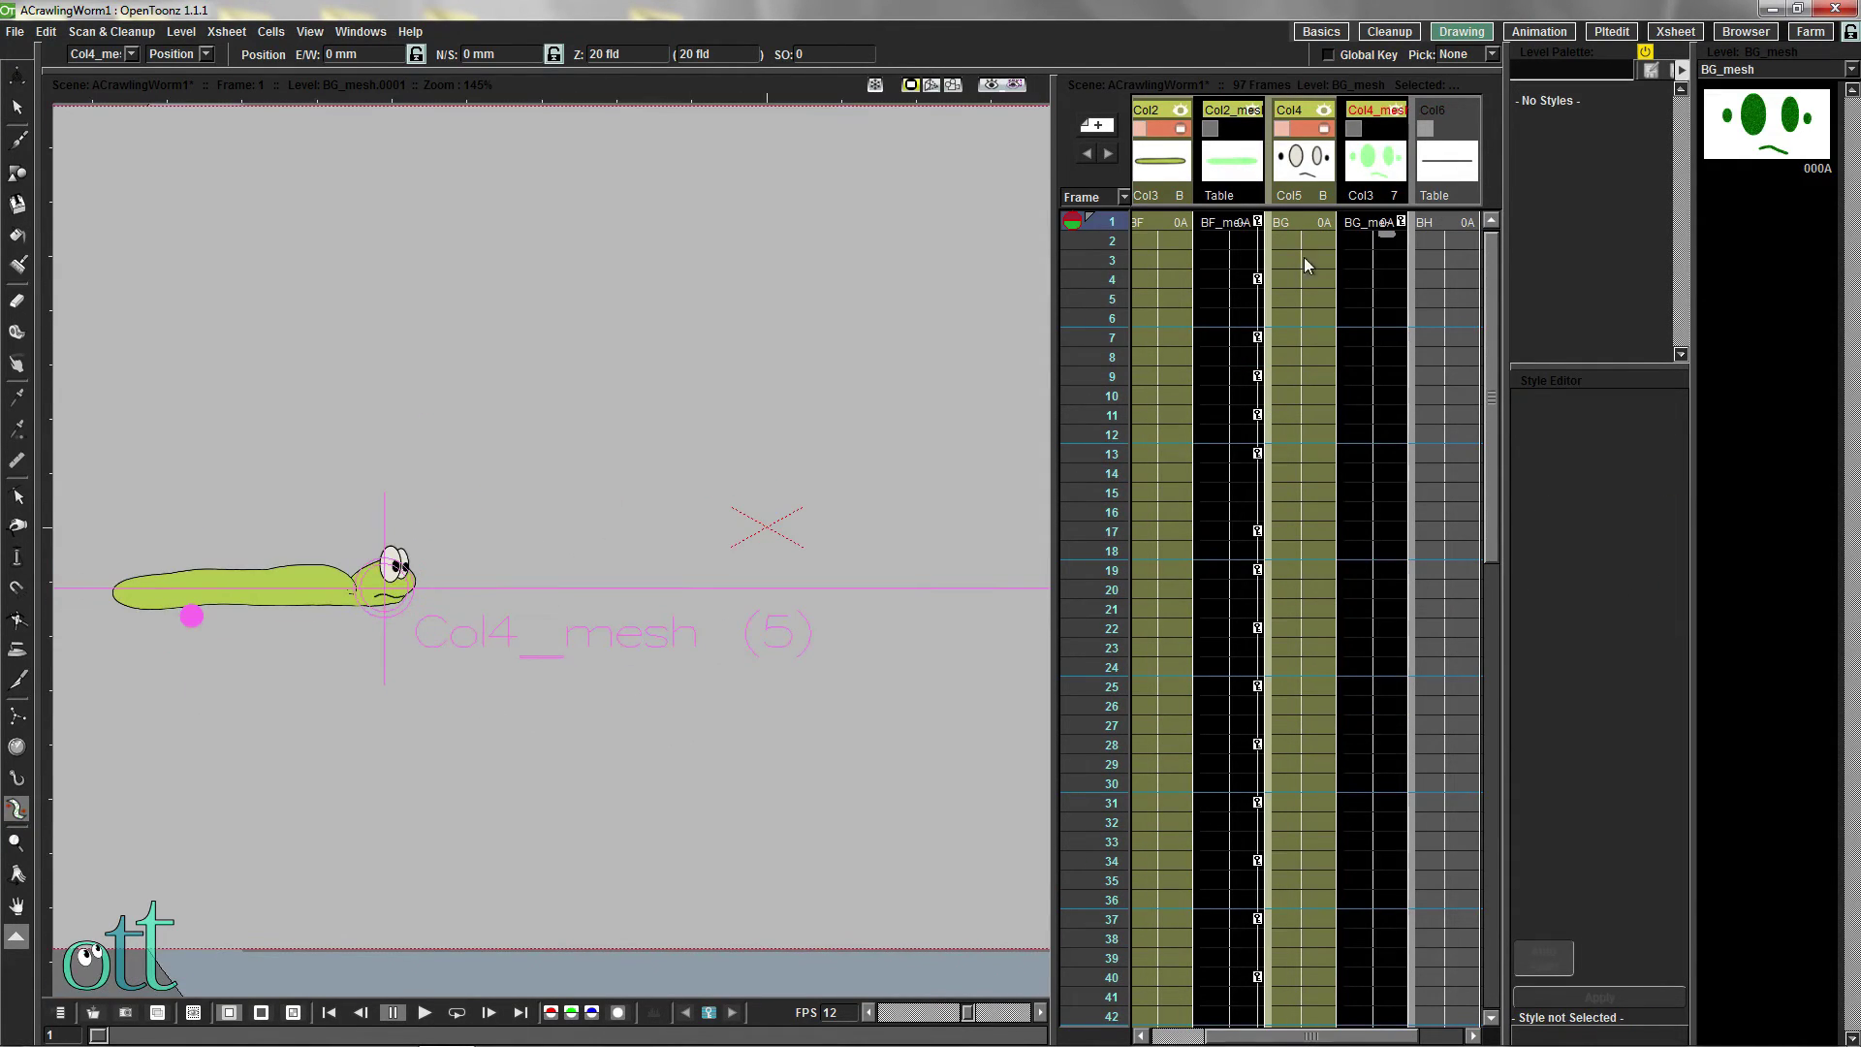
{"action": "left_click", "coordinate": [16, 811]}
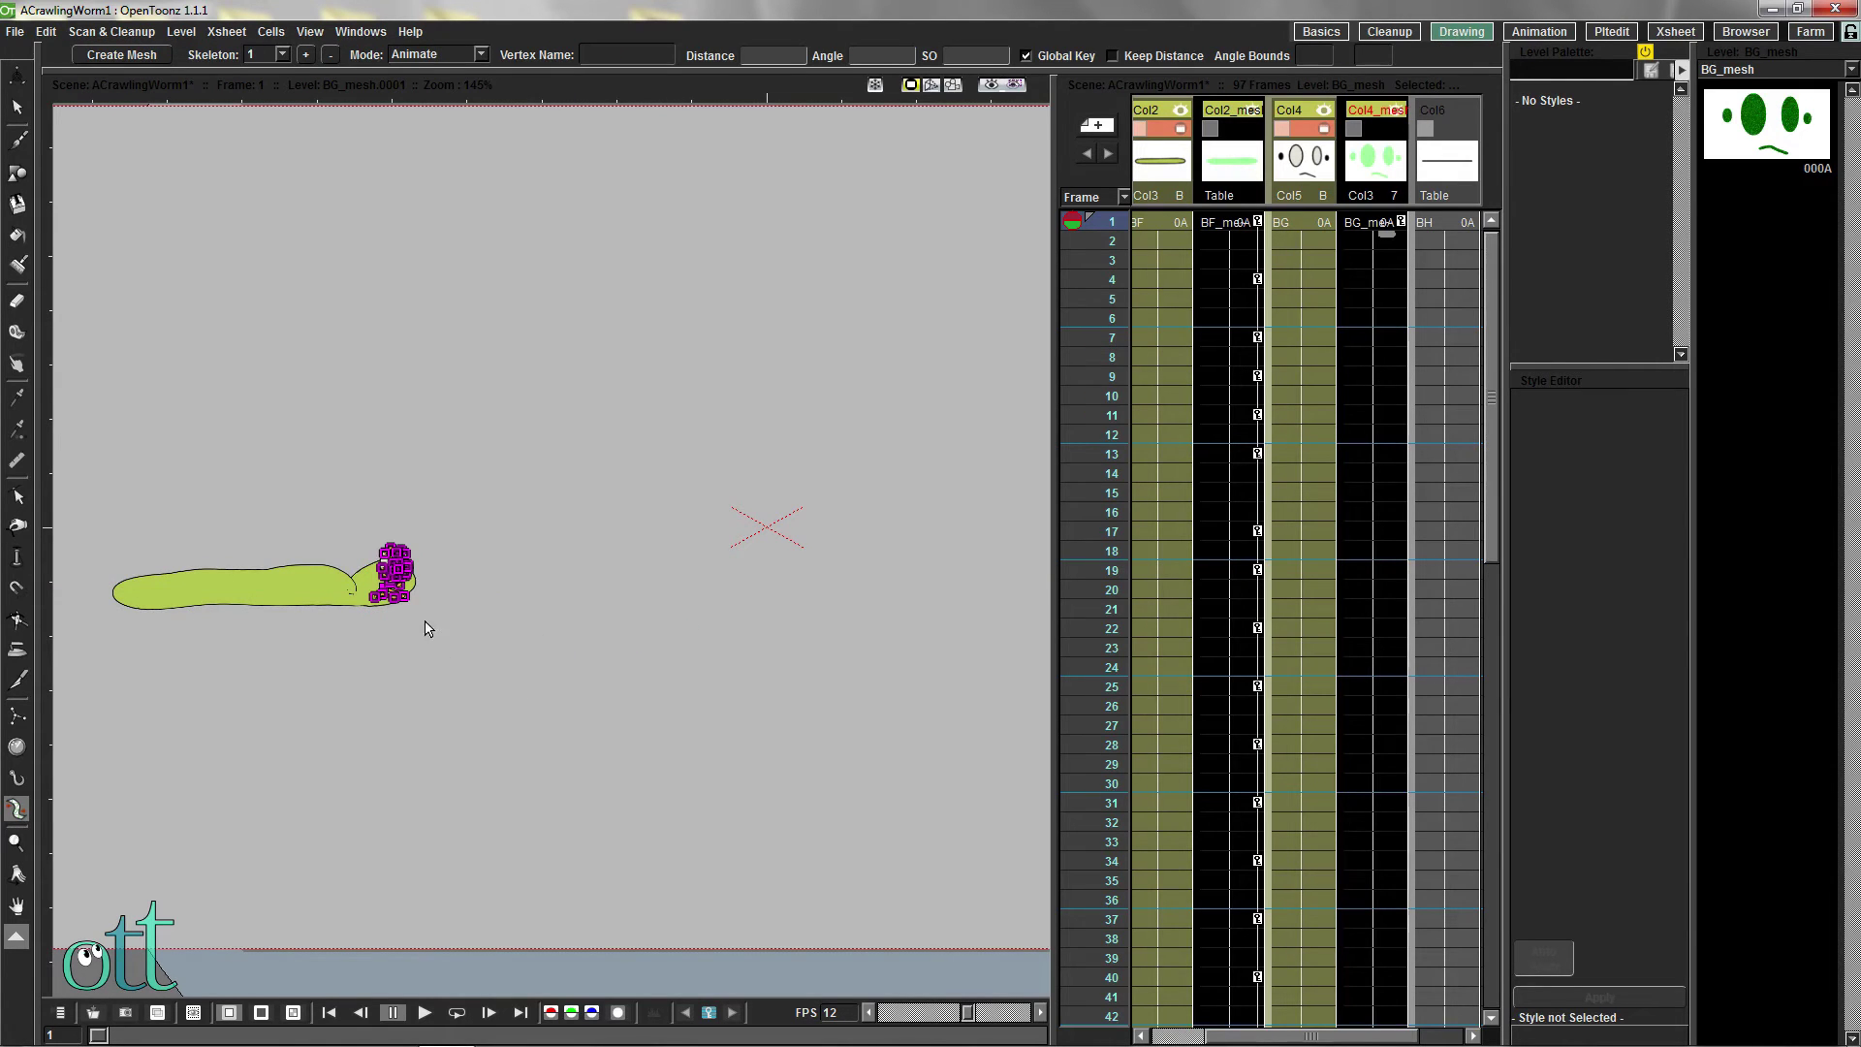
{"action": "scroll", "coordinate": [428, 629], "scroll_direction": "up", "scroll_amount": 10}
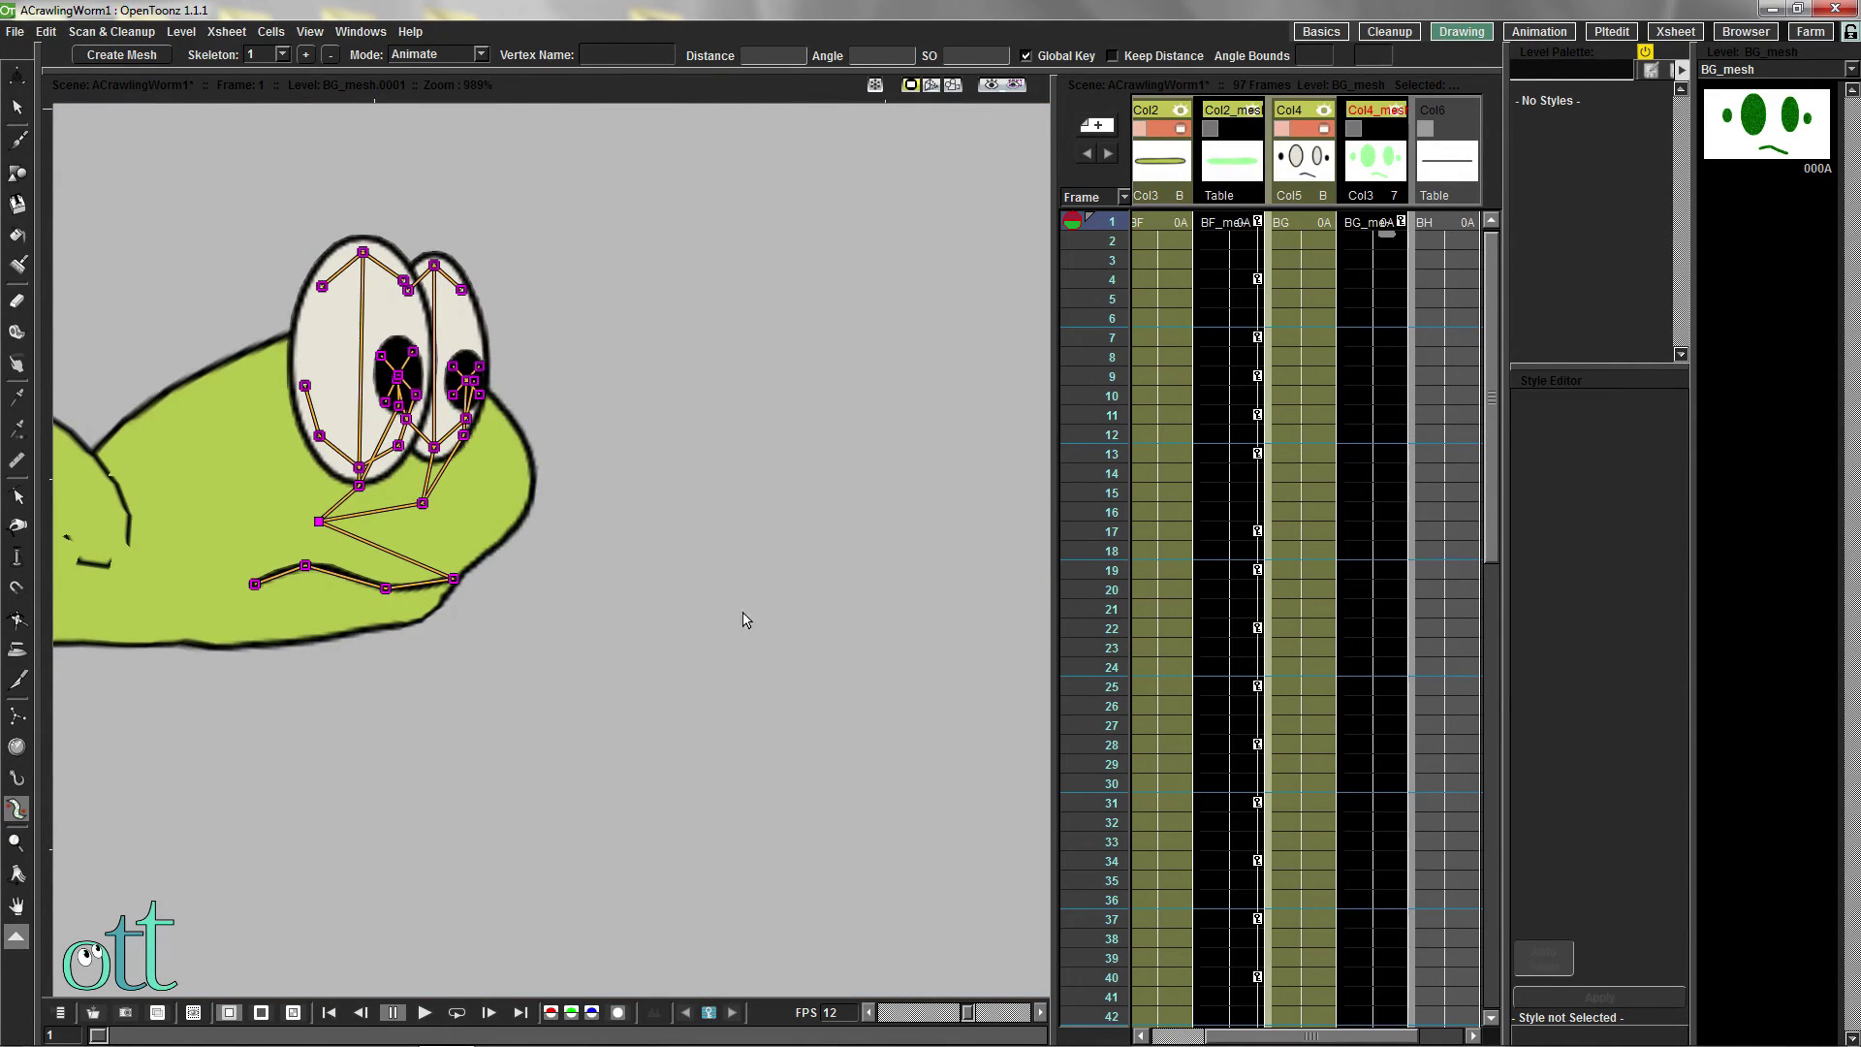
{"action": "left_click_drag", "start_coordinate": [1074, 225], "coordinate": [1073, 337]}
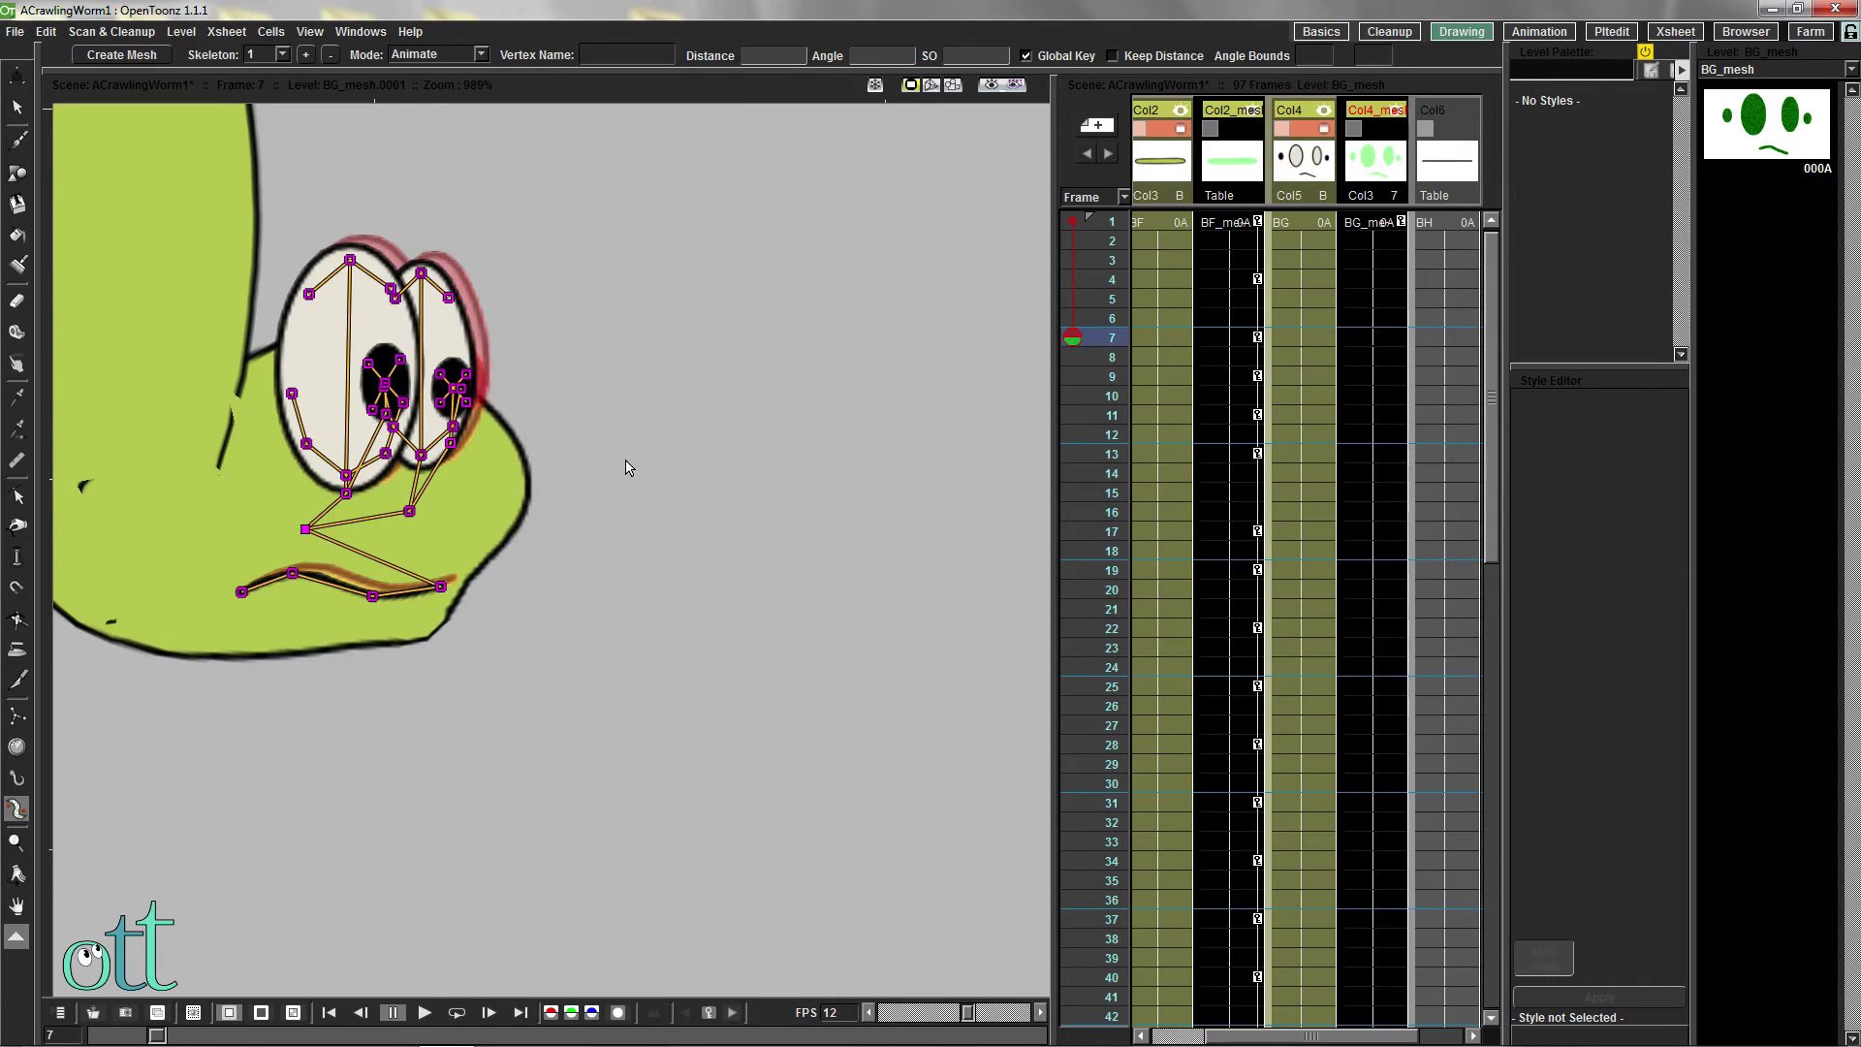
{"action": "scroll", "coordinate": [542, 553], "scroll_direction": "up", "scroll_amount": 2}
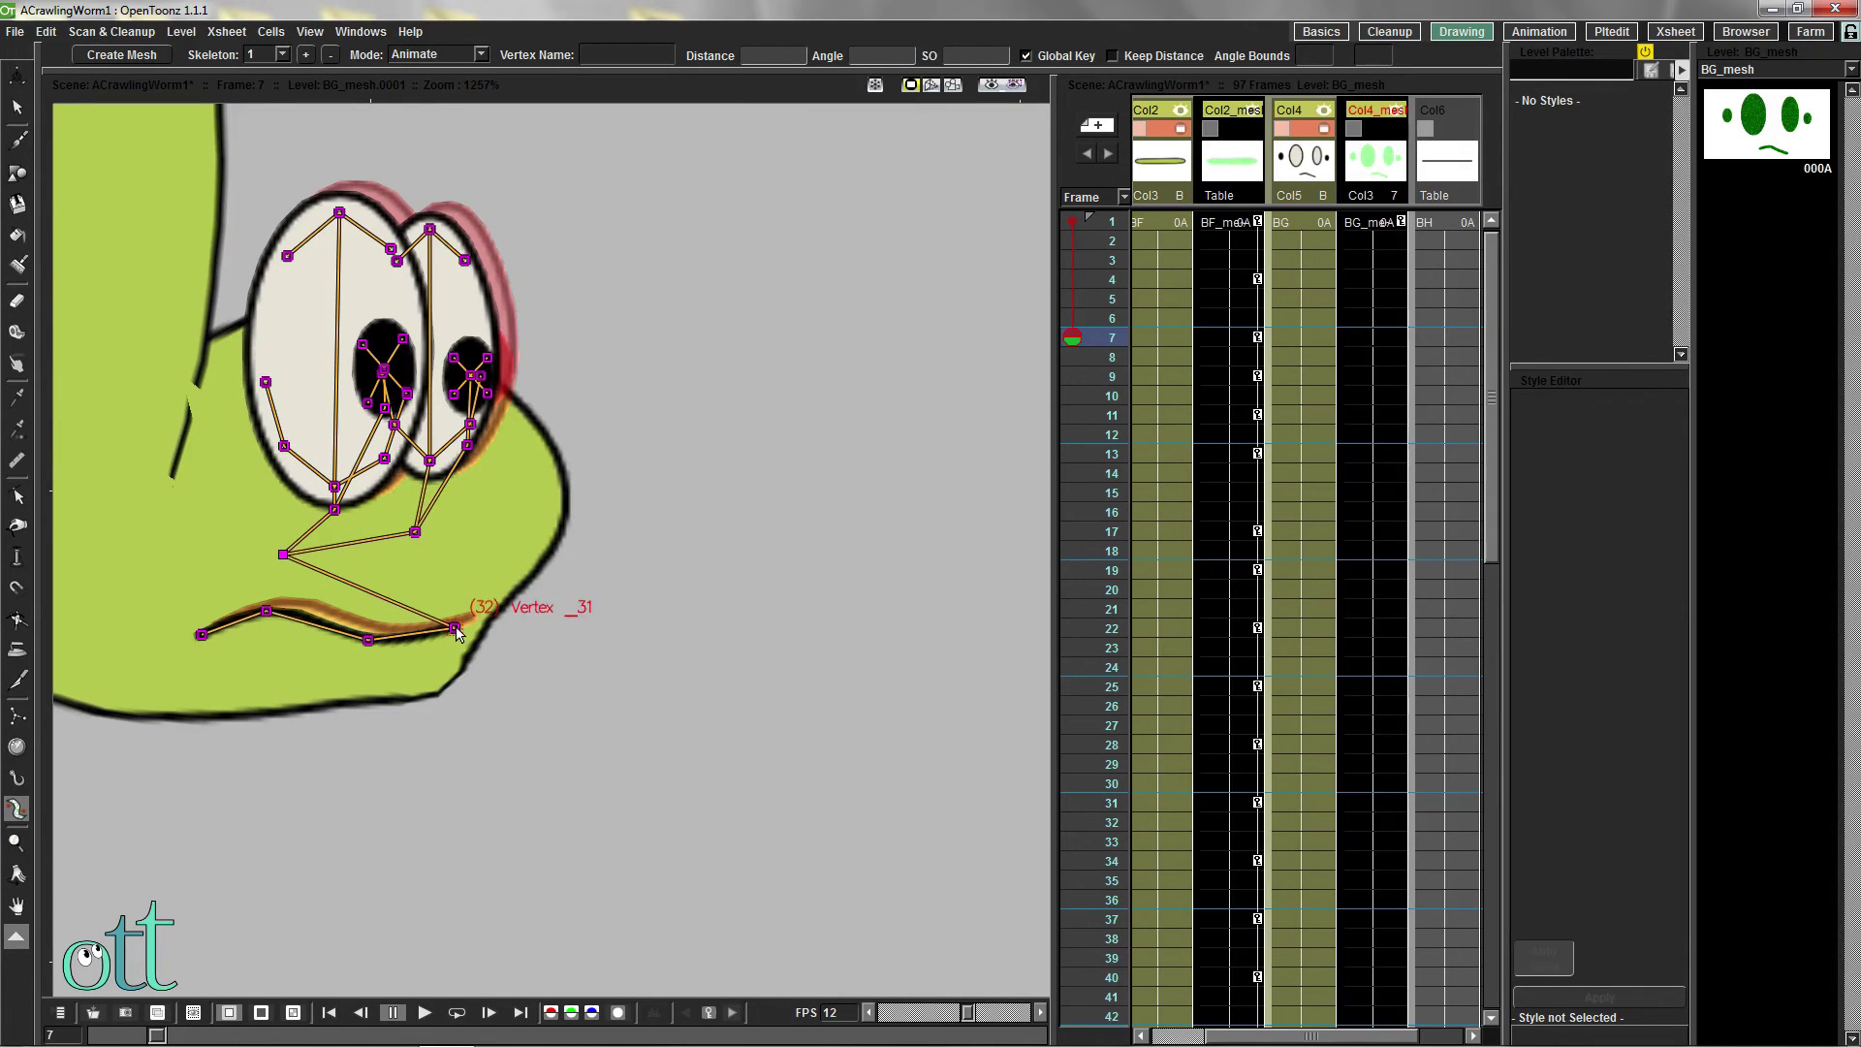
{"action": "left_click_drag", "start_coordinate": [456, 632], "coordinate": [389, 627]}
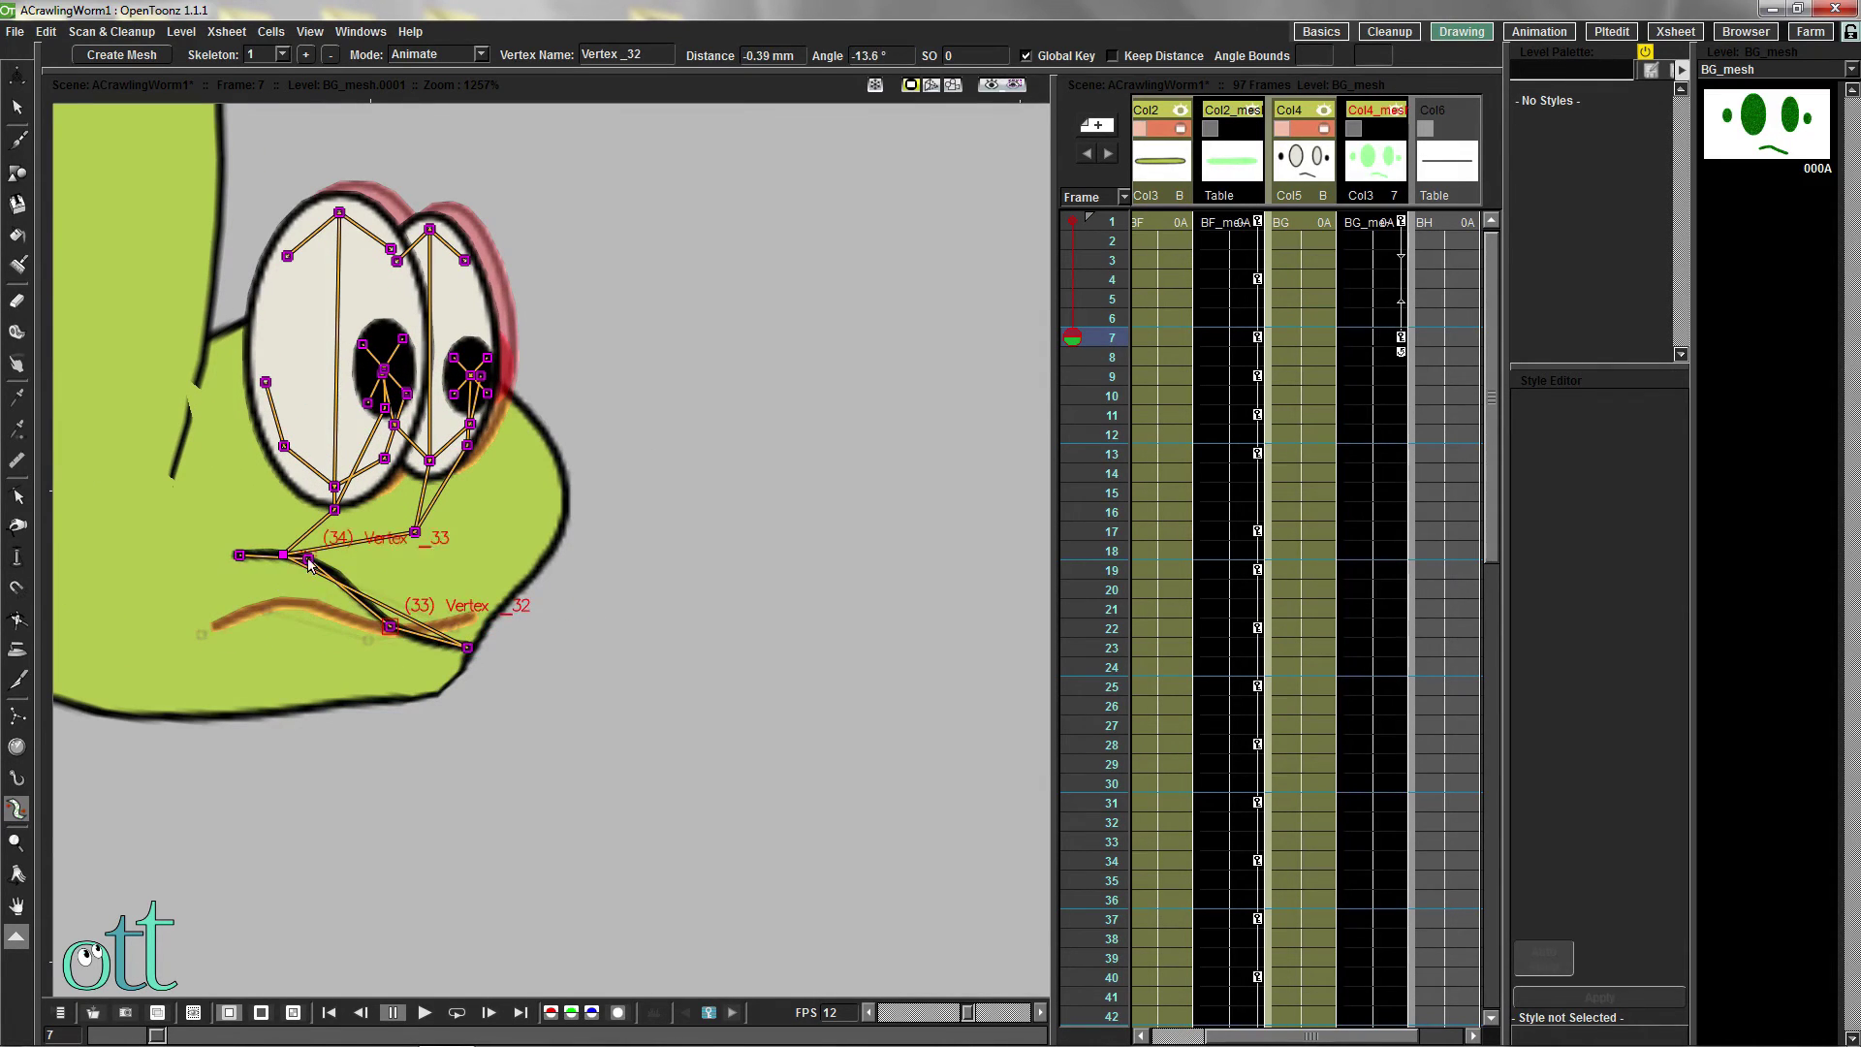
{"action": "left_click_drag", "start_coordinate": [308, 563], "coordinate": [335, 635]}
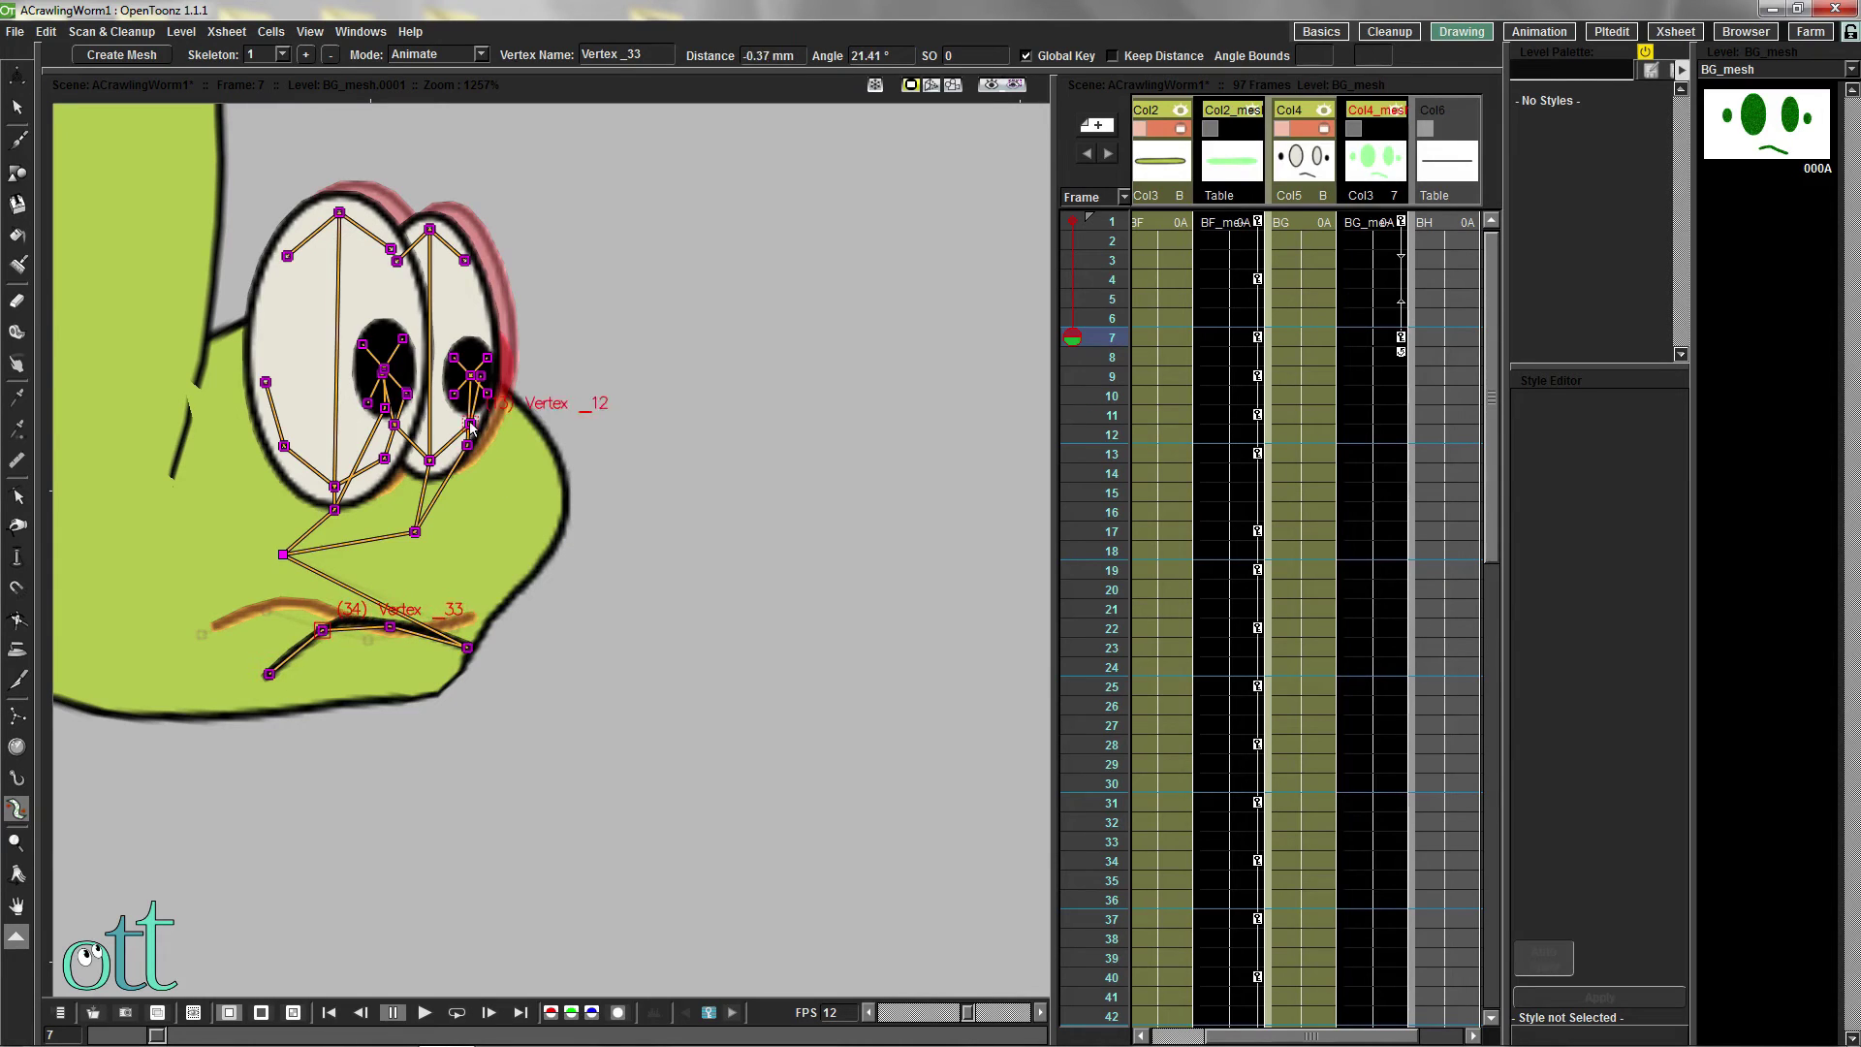
Widen the far eye outward at frame 7 and push its pupil forward, with Vertex 5 at about 6.28 mm and -82.36°
{"action": "left_click_drag", "start_coordinate": [471, 425], "coordinate": [501, 430]}
{"action": "left_click_drag", "start_coordinate": [465, 260], "coordinate": [516, 294]}
{"action": "left_click_drag", "start_coordinate": [499, 433], "coordinate": [518, 438]}
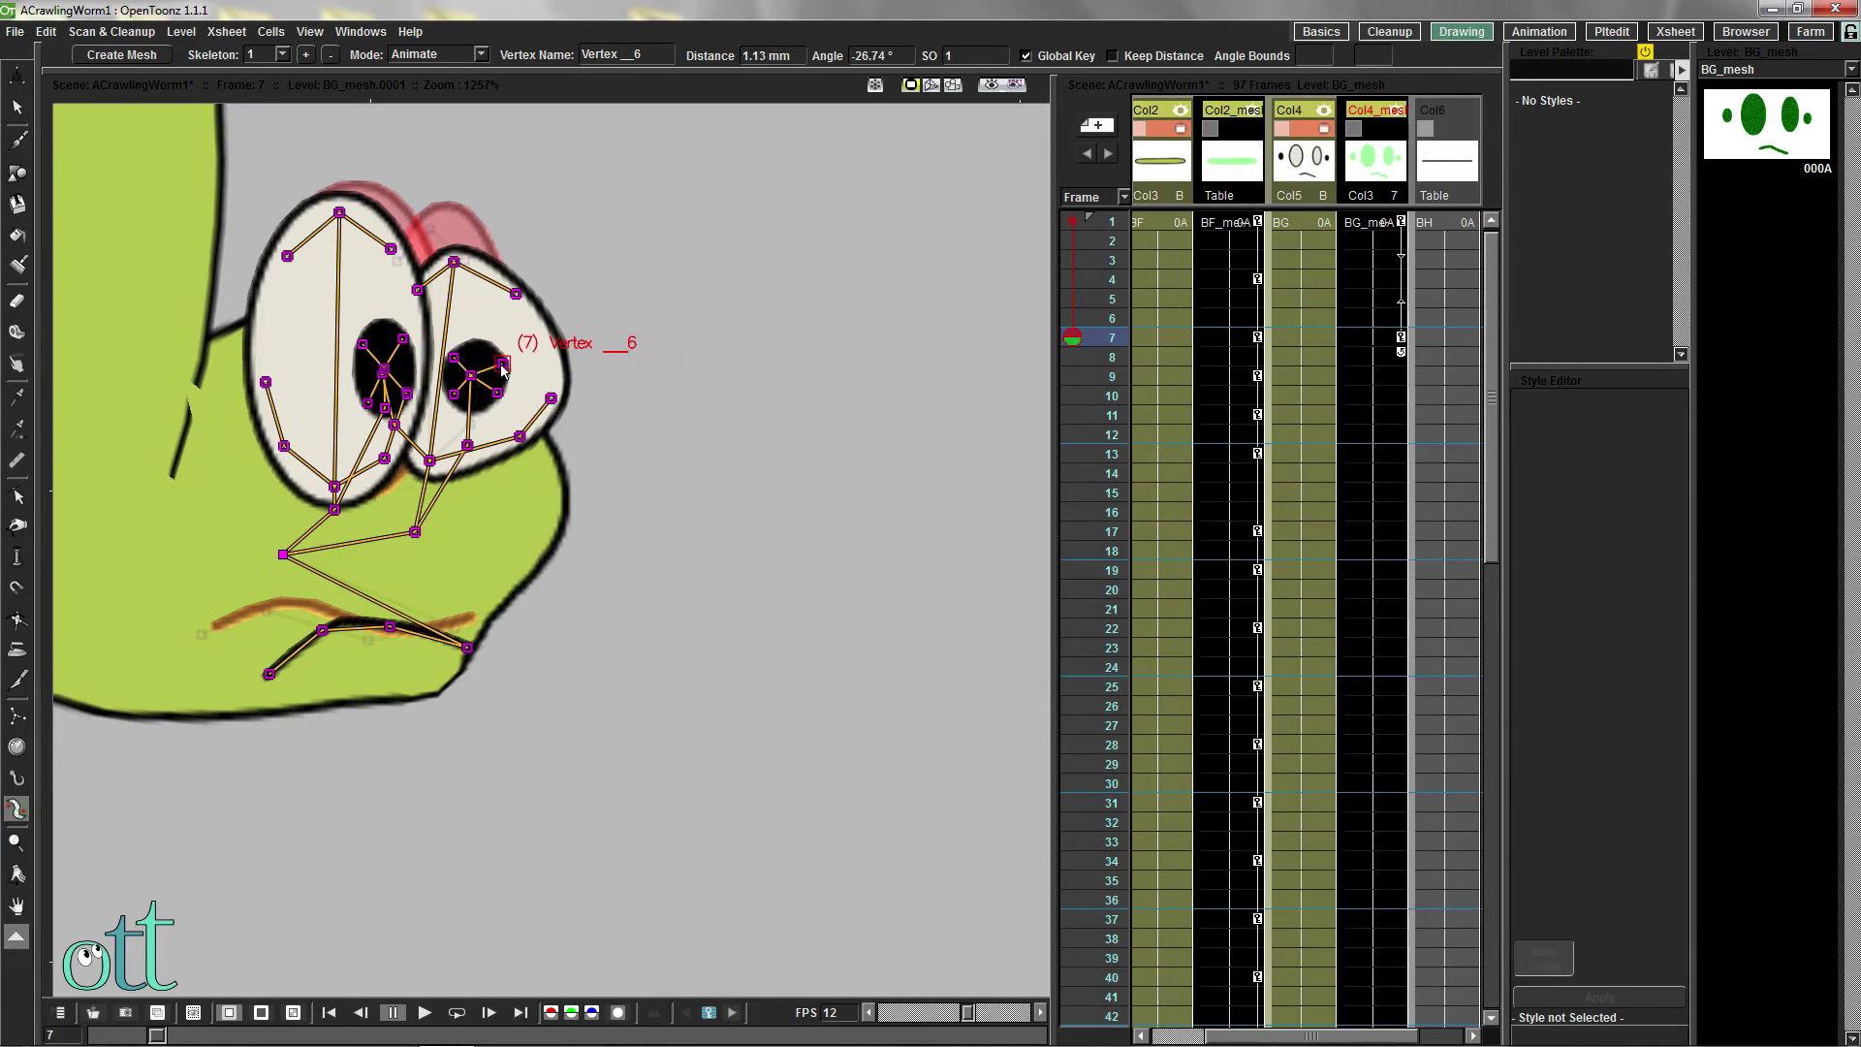
{"action": "left_click_drag", "start_coordinate": [498, 393], "coordinate": [558, 373]}
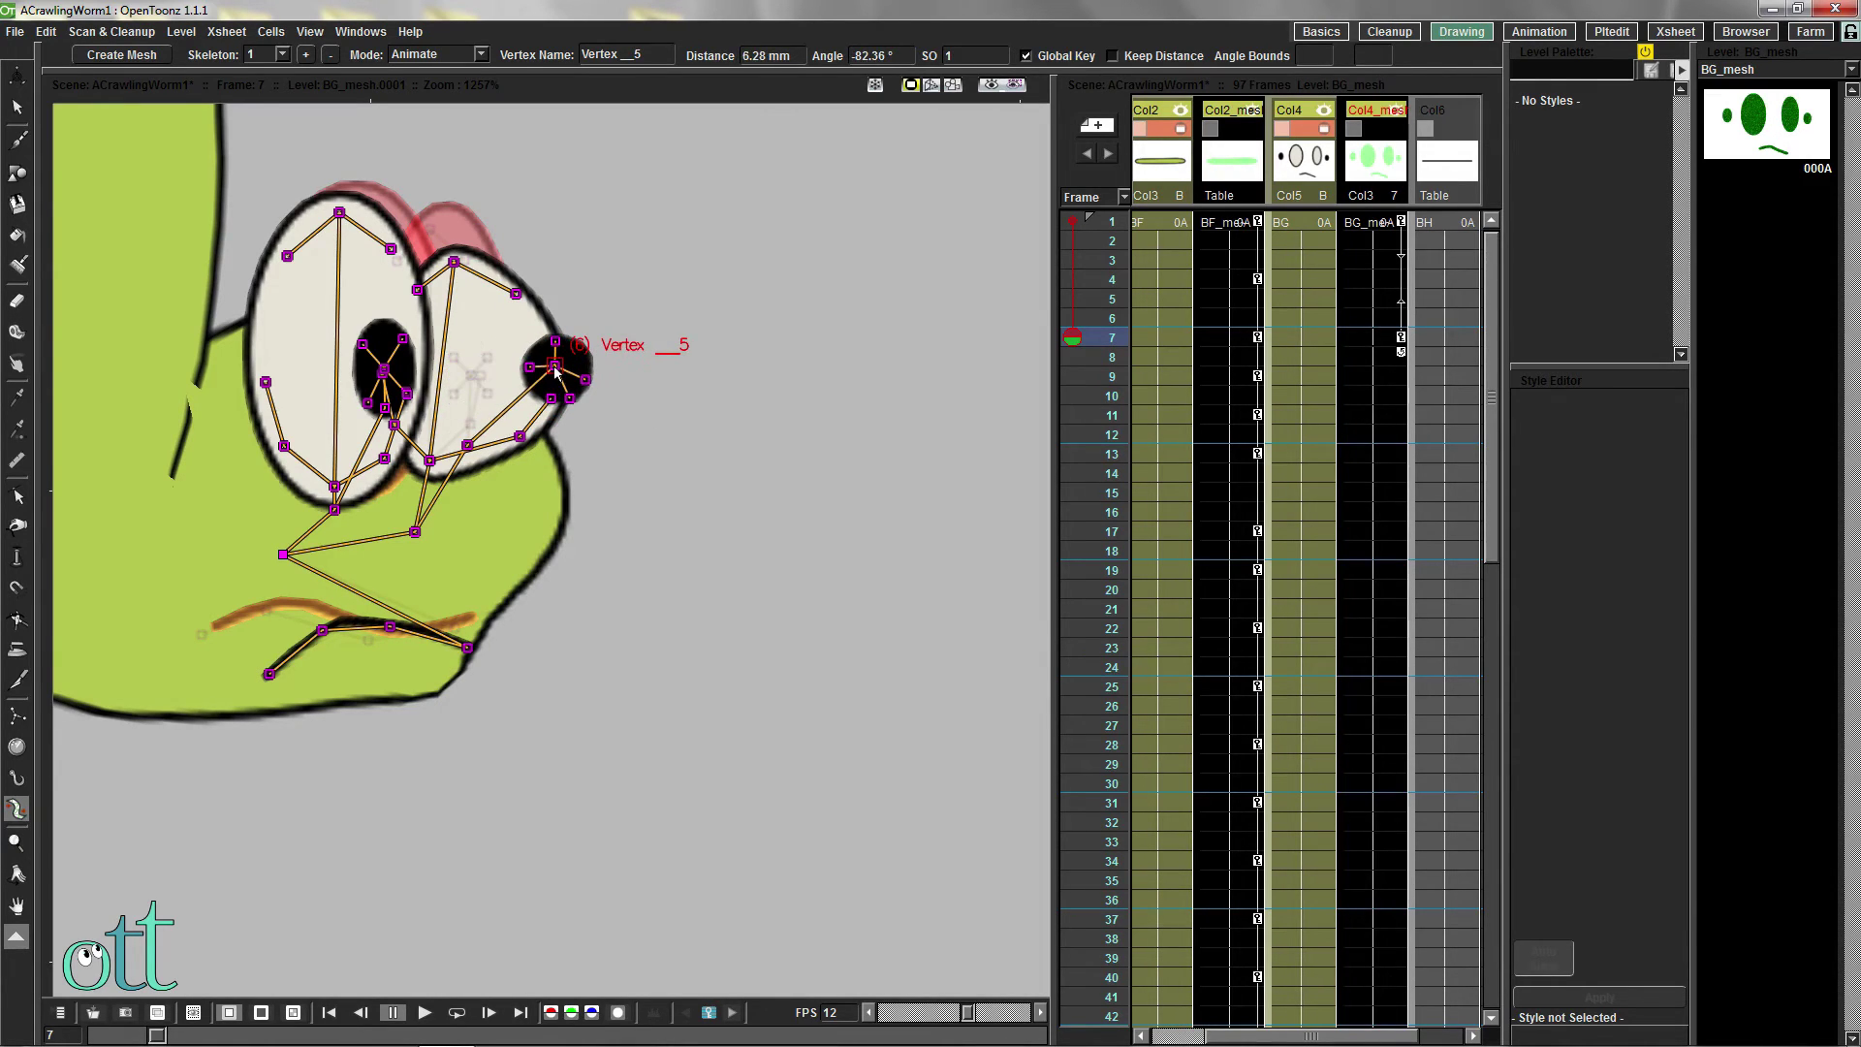
Squash and widen the near eye at frame 7, shift its pupil forward, and scrub frames 1 to 7 to check the expression
{"action": "left_click_drag", "start_coordinate": [340, 211], "coordinate": [433, 312]}
{"action": "left_click_drag", "start_coordinate": [386, 462], "coordinate": [426, 460]}
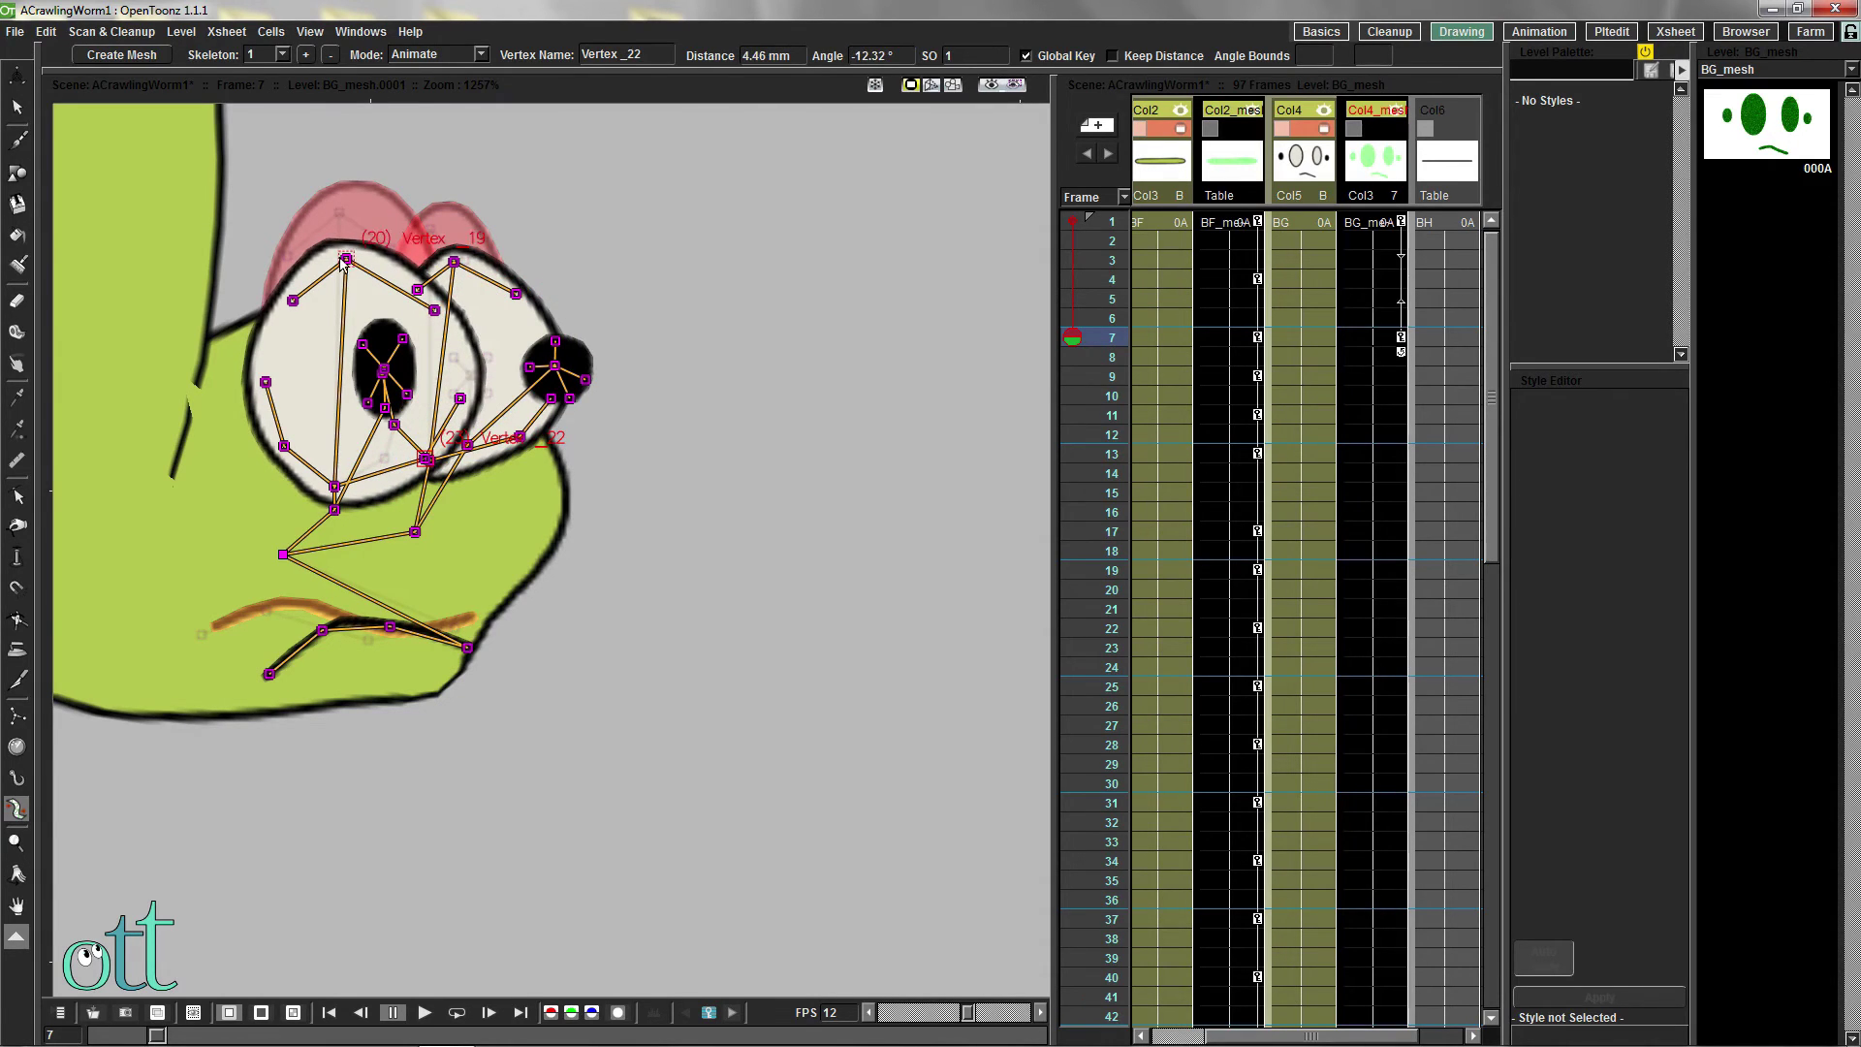
{"action": "left_click_drag", "start_coordinate": [346, 259], "coordinate": [346, 269]}
{"action": "left_click_drag", "start_coordinate": [407, 394], "coordinate": [484, 382]}
{"action": "left_click", "coordinate": [361, 347]}
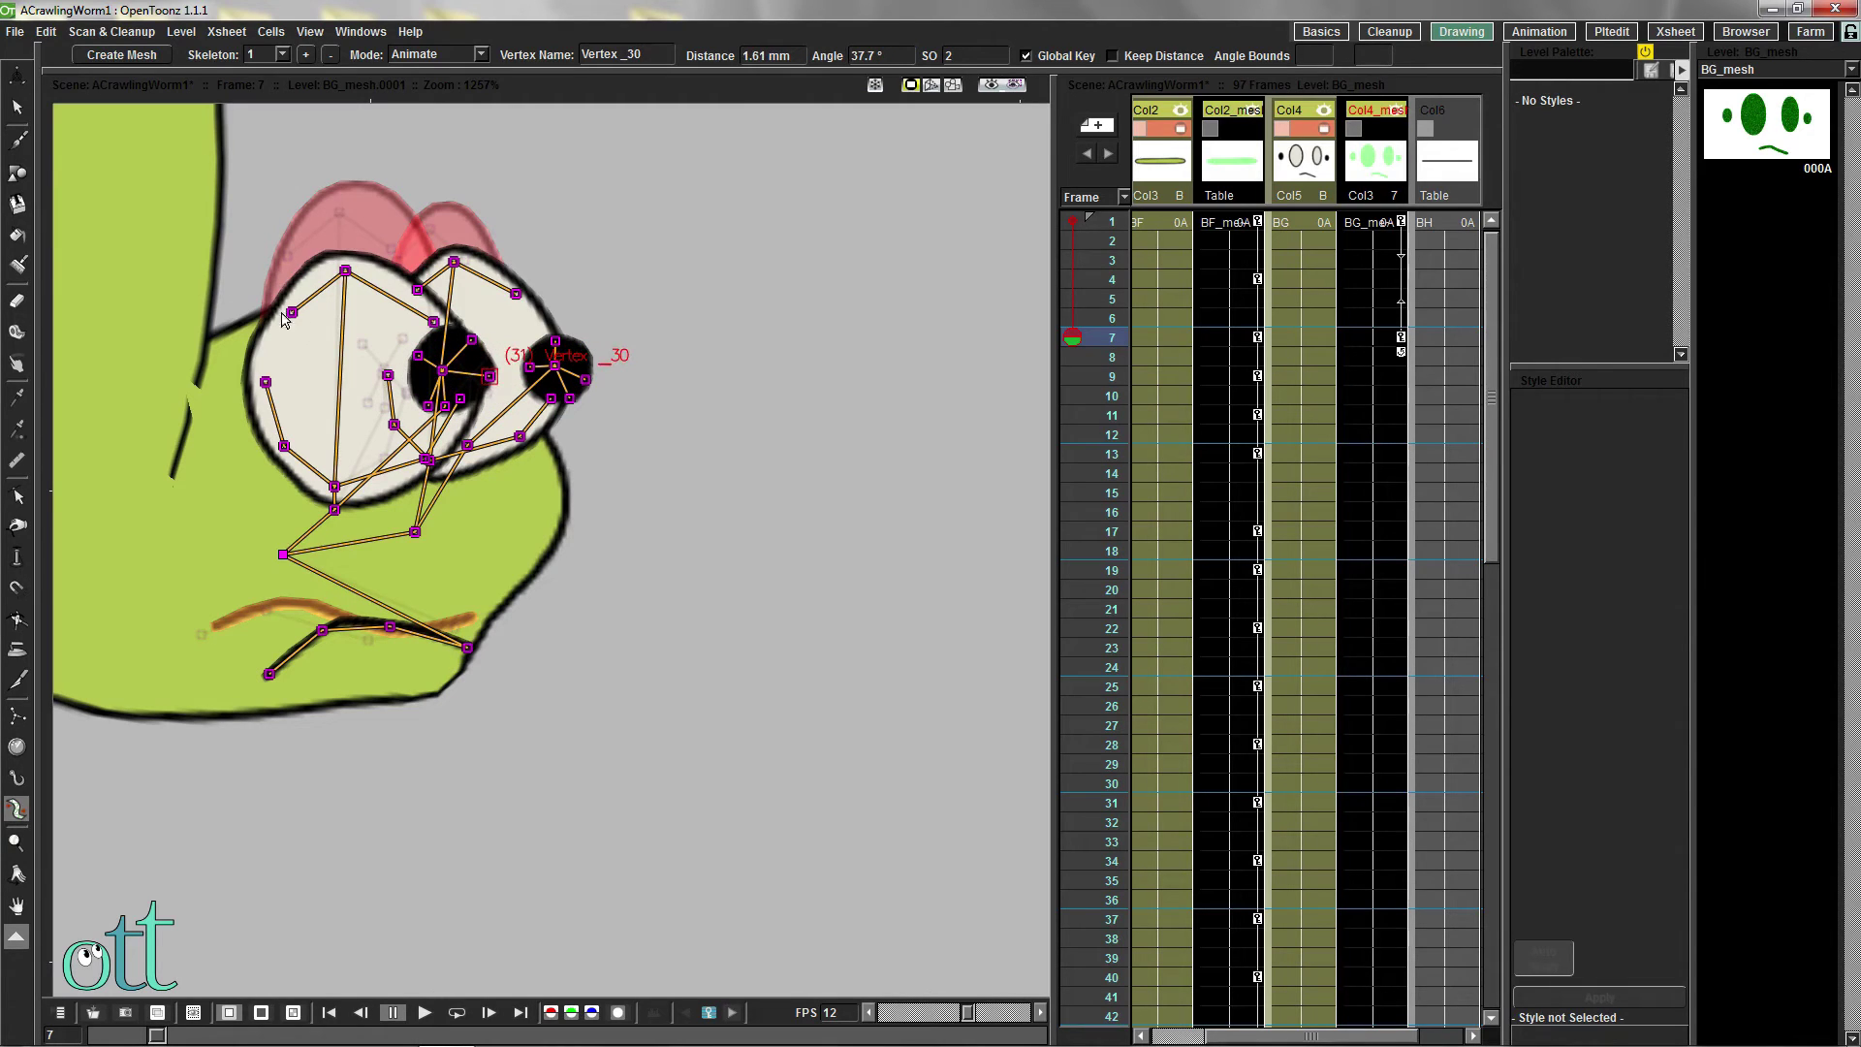
{"action": "left_click_drag", "start_coordinate": [291, 313], "coordinate": [285, 301]}
{"action": "left_click_drag", "start_coordinate": [284, 446], "coordinate": [281, 453]}
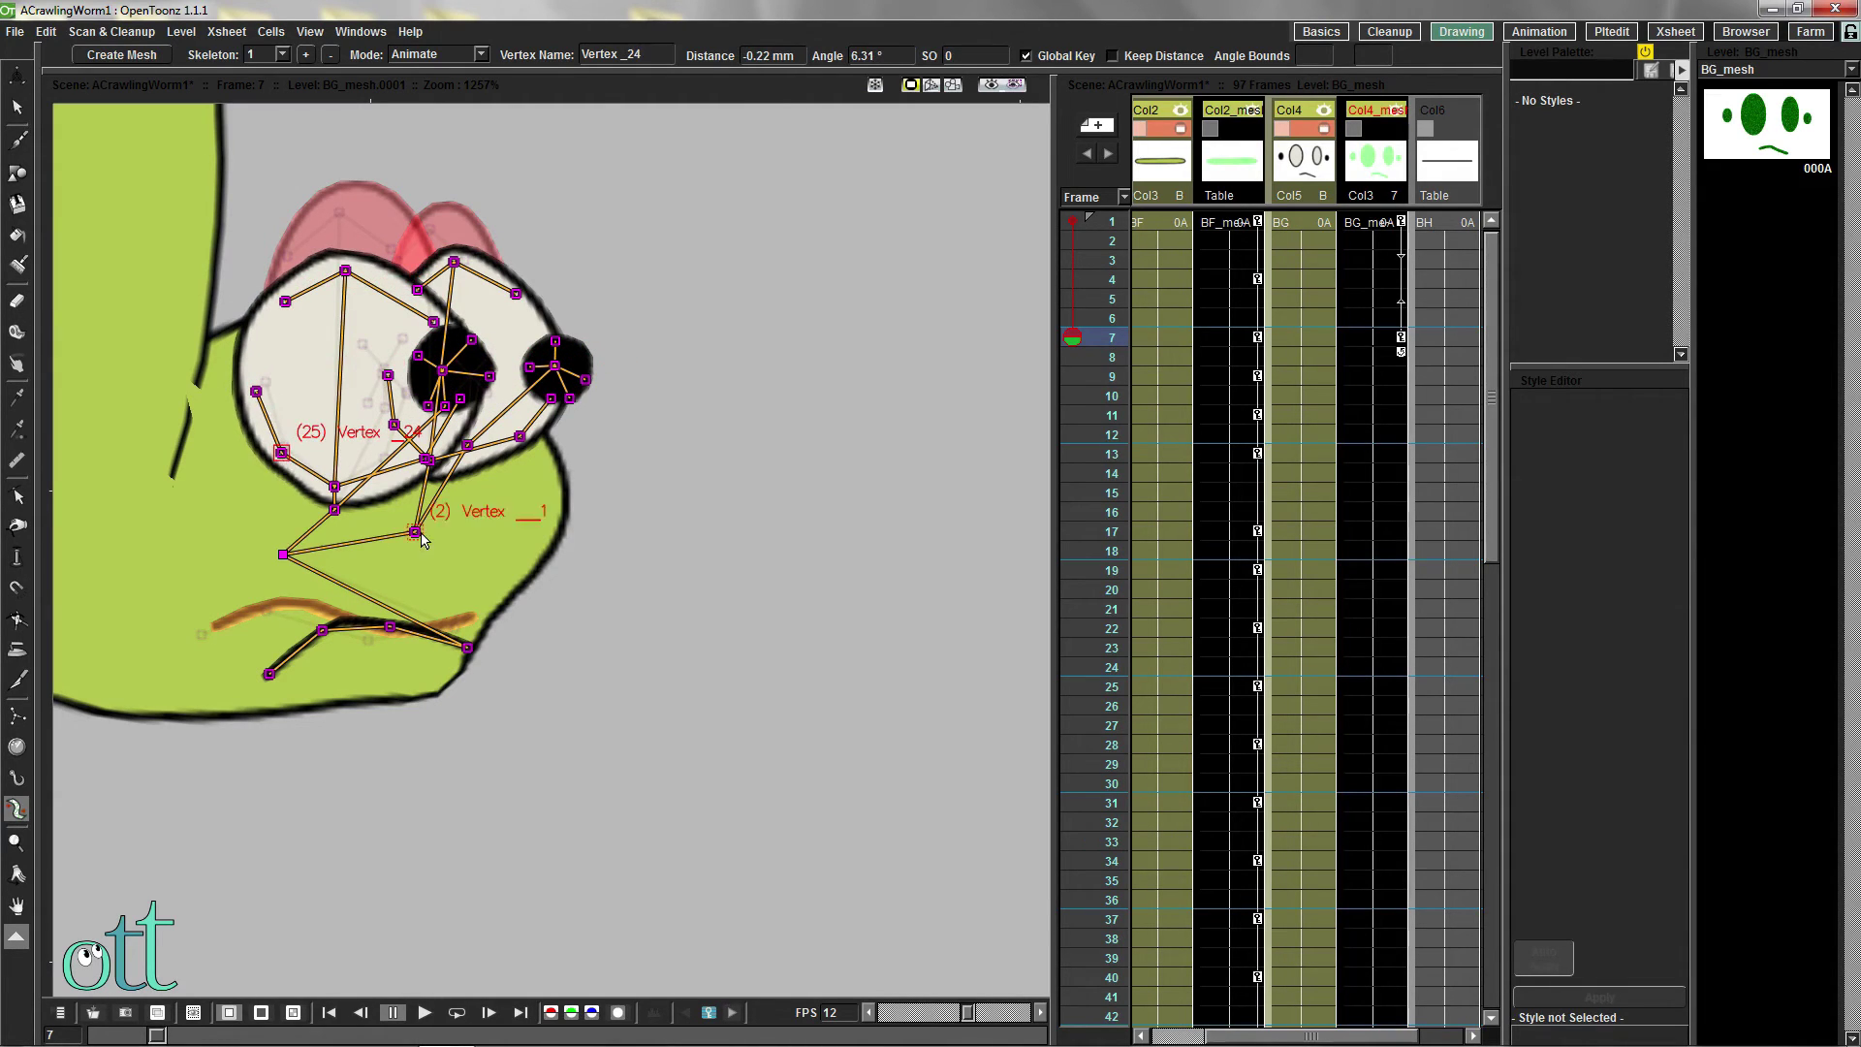
{"action": "scroll", "coordinate": [683, 533], "scroll_direction": "down", "scroll_amount": 1}
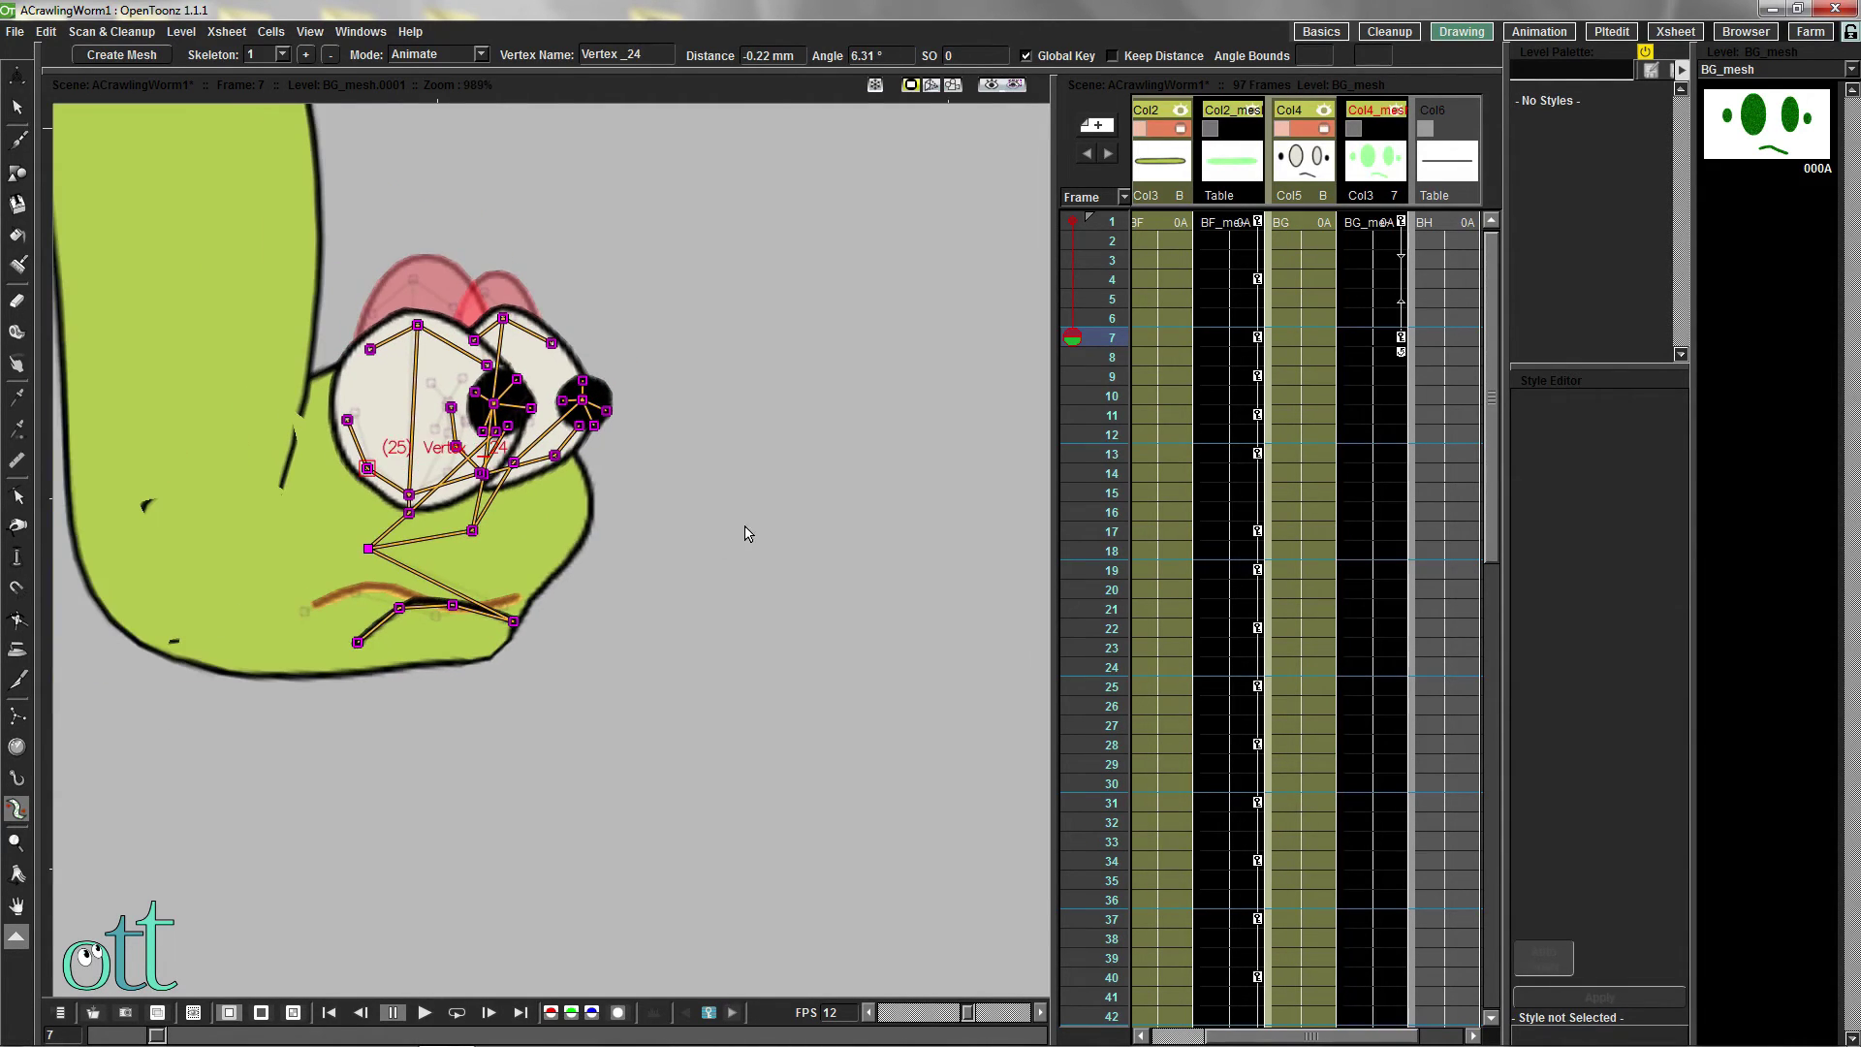
{"action": "left_click", "coordinate": [1306, 218]}
{"action": "left_click_drag", "start_coordinate": [1081, 222], "coordinate": [1073, 338]}
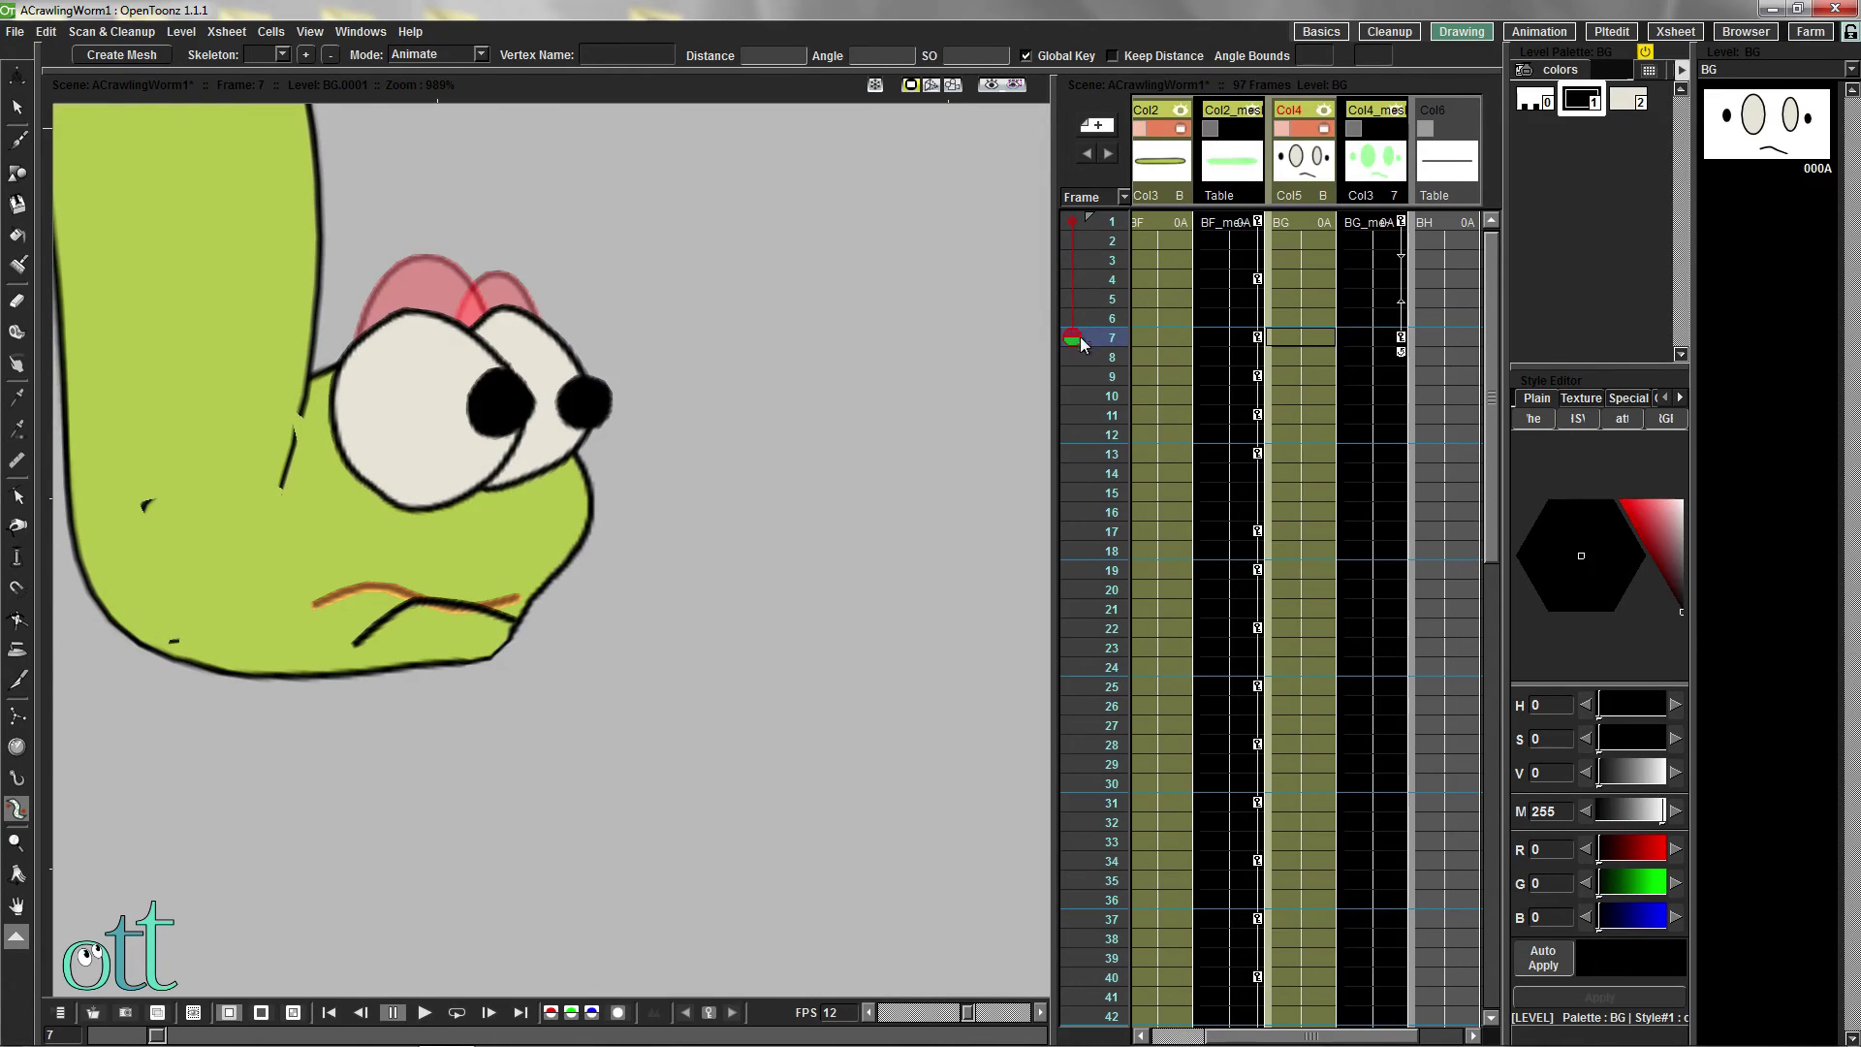
Copy the BG_mesh resting-face keyframe from frame 1 to frames 13 and 25, and the strained-face keyframe from frame 7 to frame 19
{"action": "left_click", "coordinate": [1404, 225]}
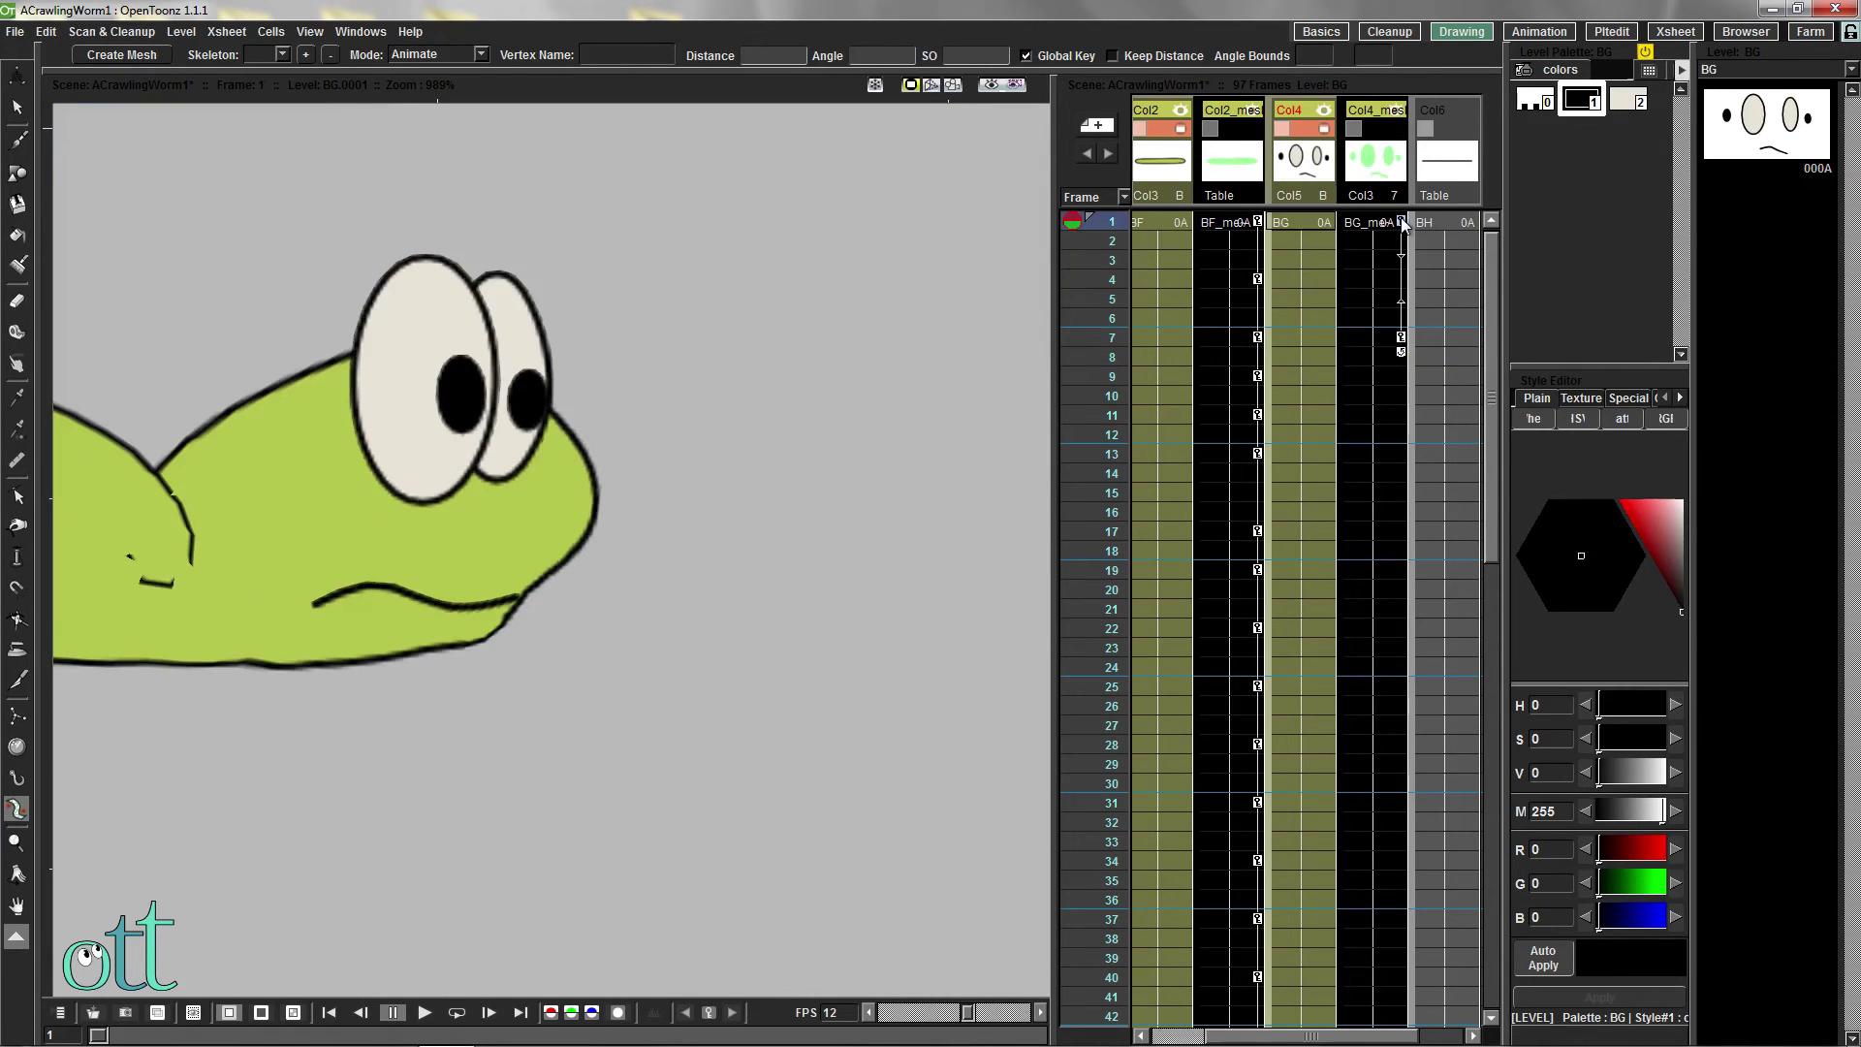
{"action": "left_click", "coordinate": [1403, 338]}
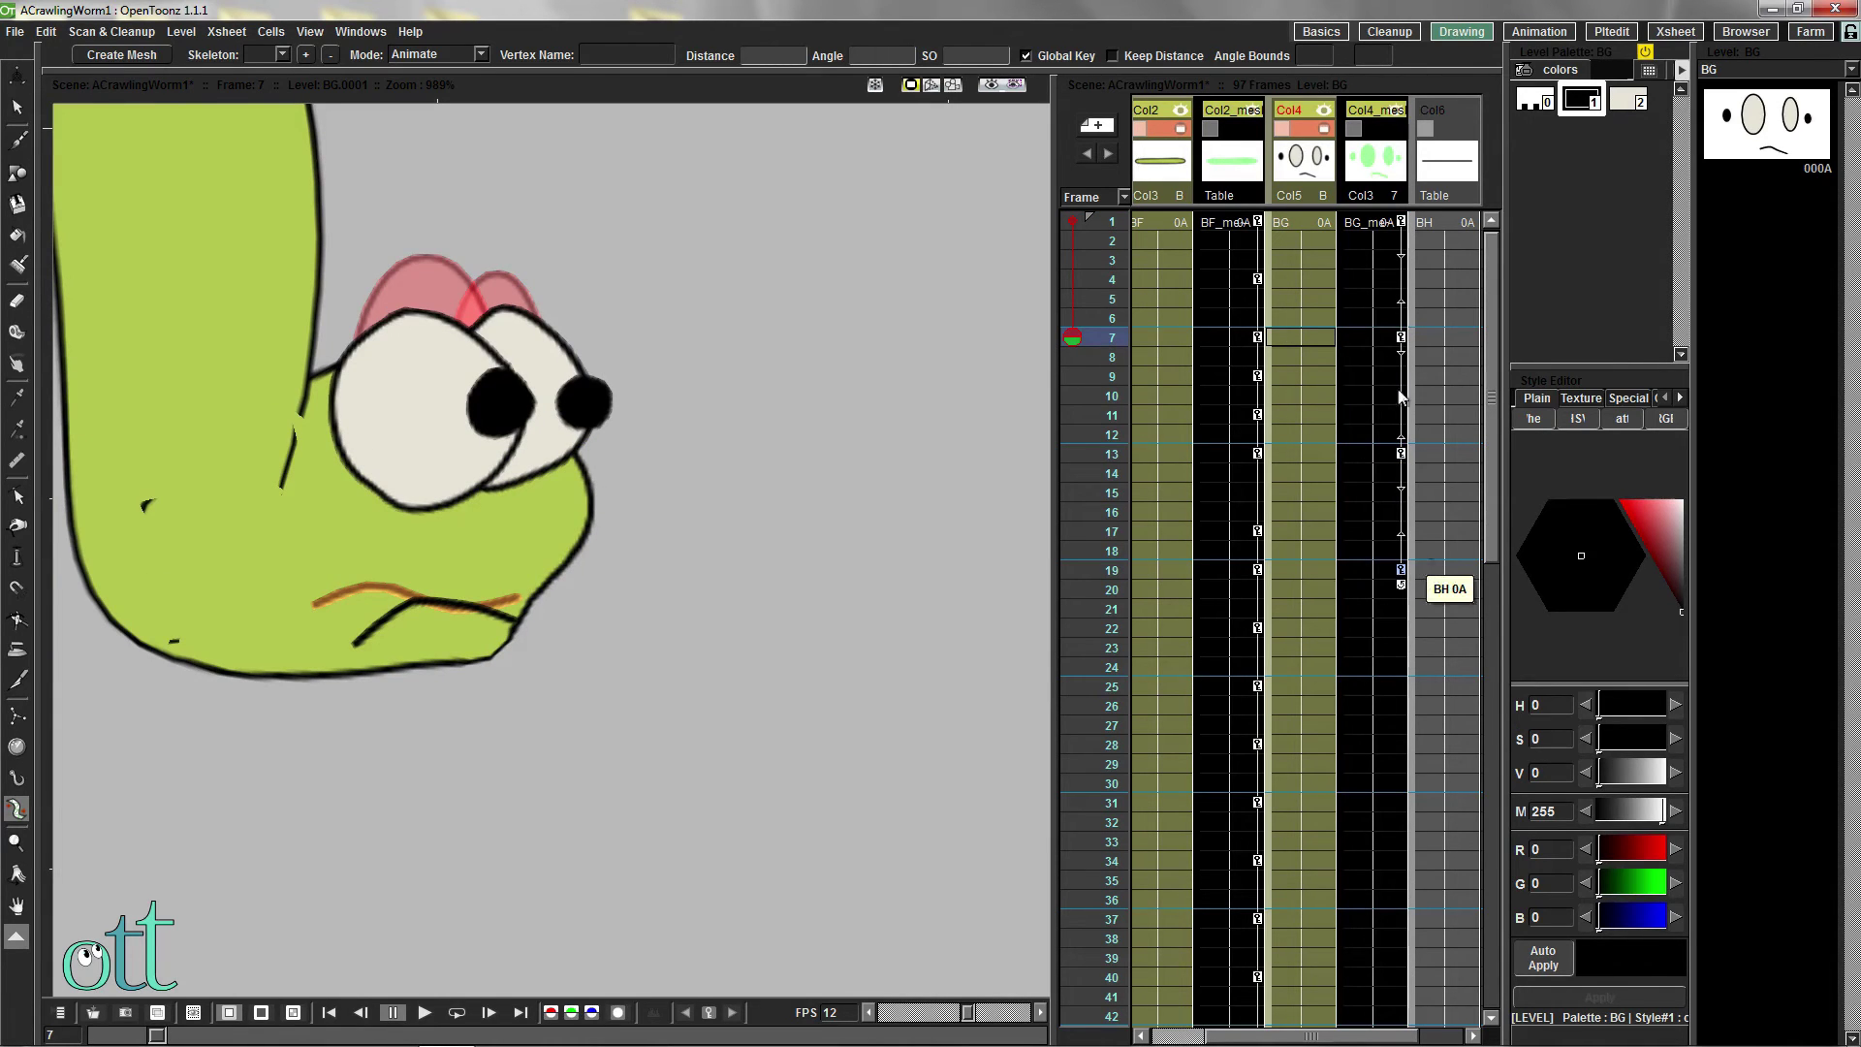
{"action": "key", "text": "g"}
{"action": "left_click_drag", "start_coordinate": [1086, 222], "coordinate": [1074, 687]}
{"action": "scroll", "coordinate": [603, 532], "scroll_direction": "down", "scroll_amount": 5}
{"action": "left_click", "coordinate": [1402, 454]}
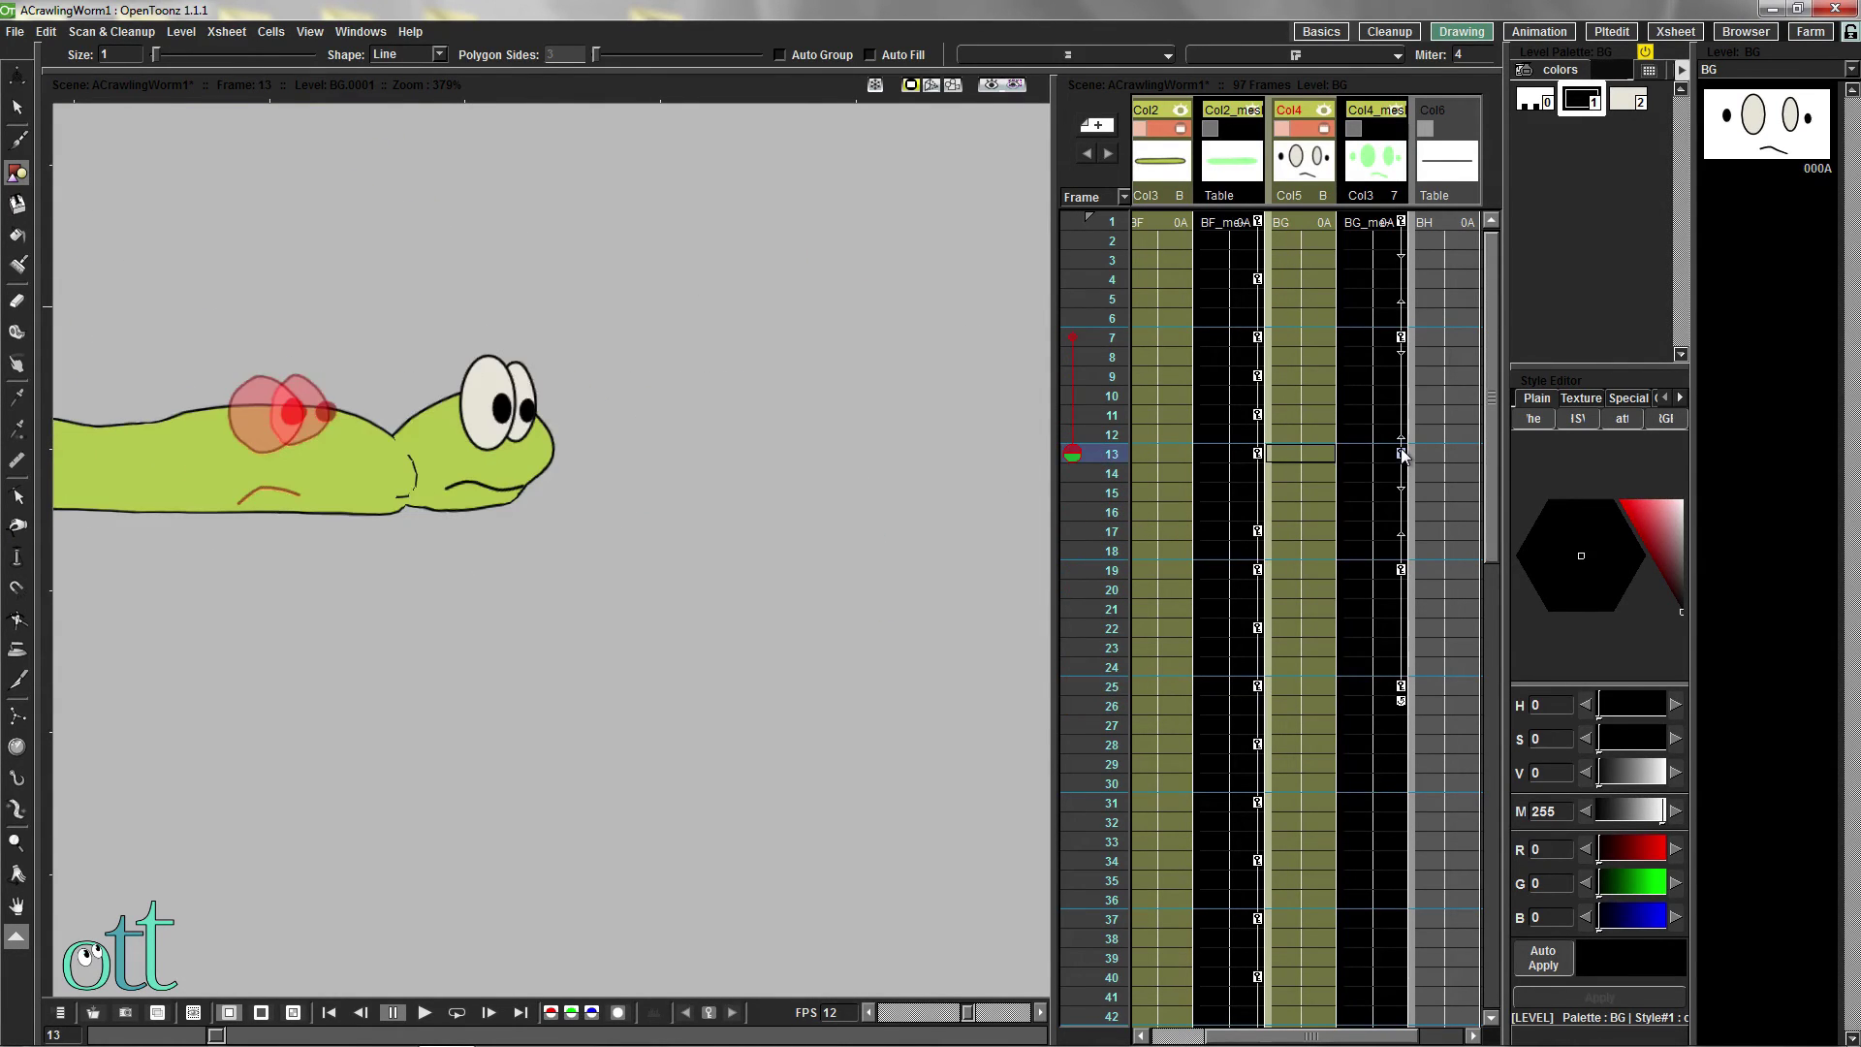
Repeat the alternating strained and resting BG_mesh keyframes every six frames from frame 31 onward
{"action": "left_click", "coordinate": [1401, 688]}
{"action": "left_click", "coordinate": [1400, 454]}
{"action": "mouse_move", "coordinate": [1098, 428]}
{"action": "left_mouse_down"}
{"action": "mouse_move", "coordinate": [1107, 262]}
{"action": "mouse_move", "coordinate": [1119, 492]}
{"action": "mouse_move", "coordinate": [1163, 700]}
{"action": "mouse_move", "coordinate": [1145, 655]}
{"action": "mouse_move", "coordinate": [1154, 781]}
{"action": "left_mouse_up"}
{"action": "left_click", "coordinate": [1401, 570]}
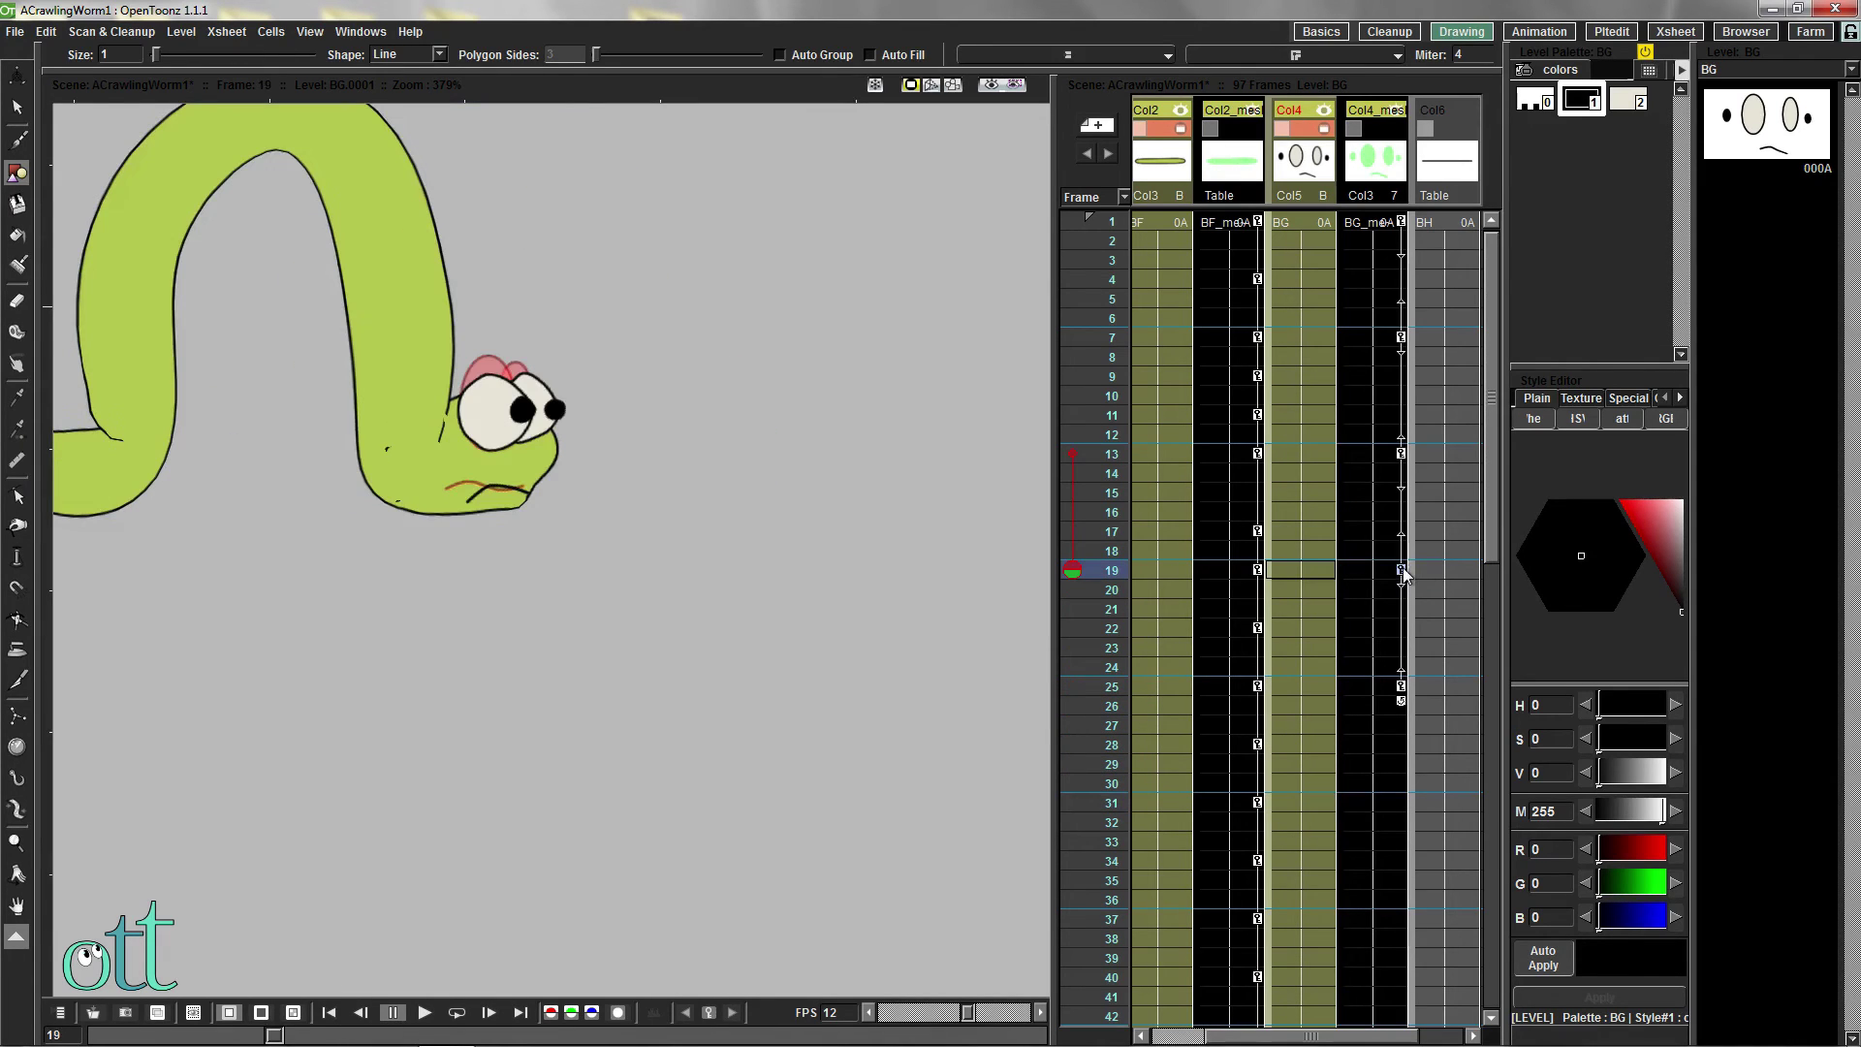
{"action": "left_click_drag", "start_coordinate": [1073, 574], "coordinate": [1148, 460]}
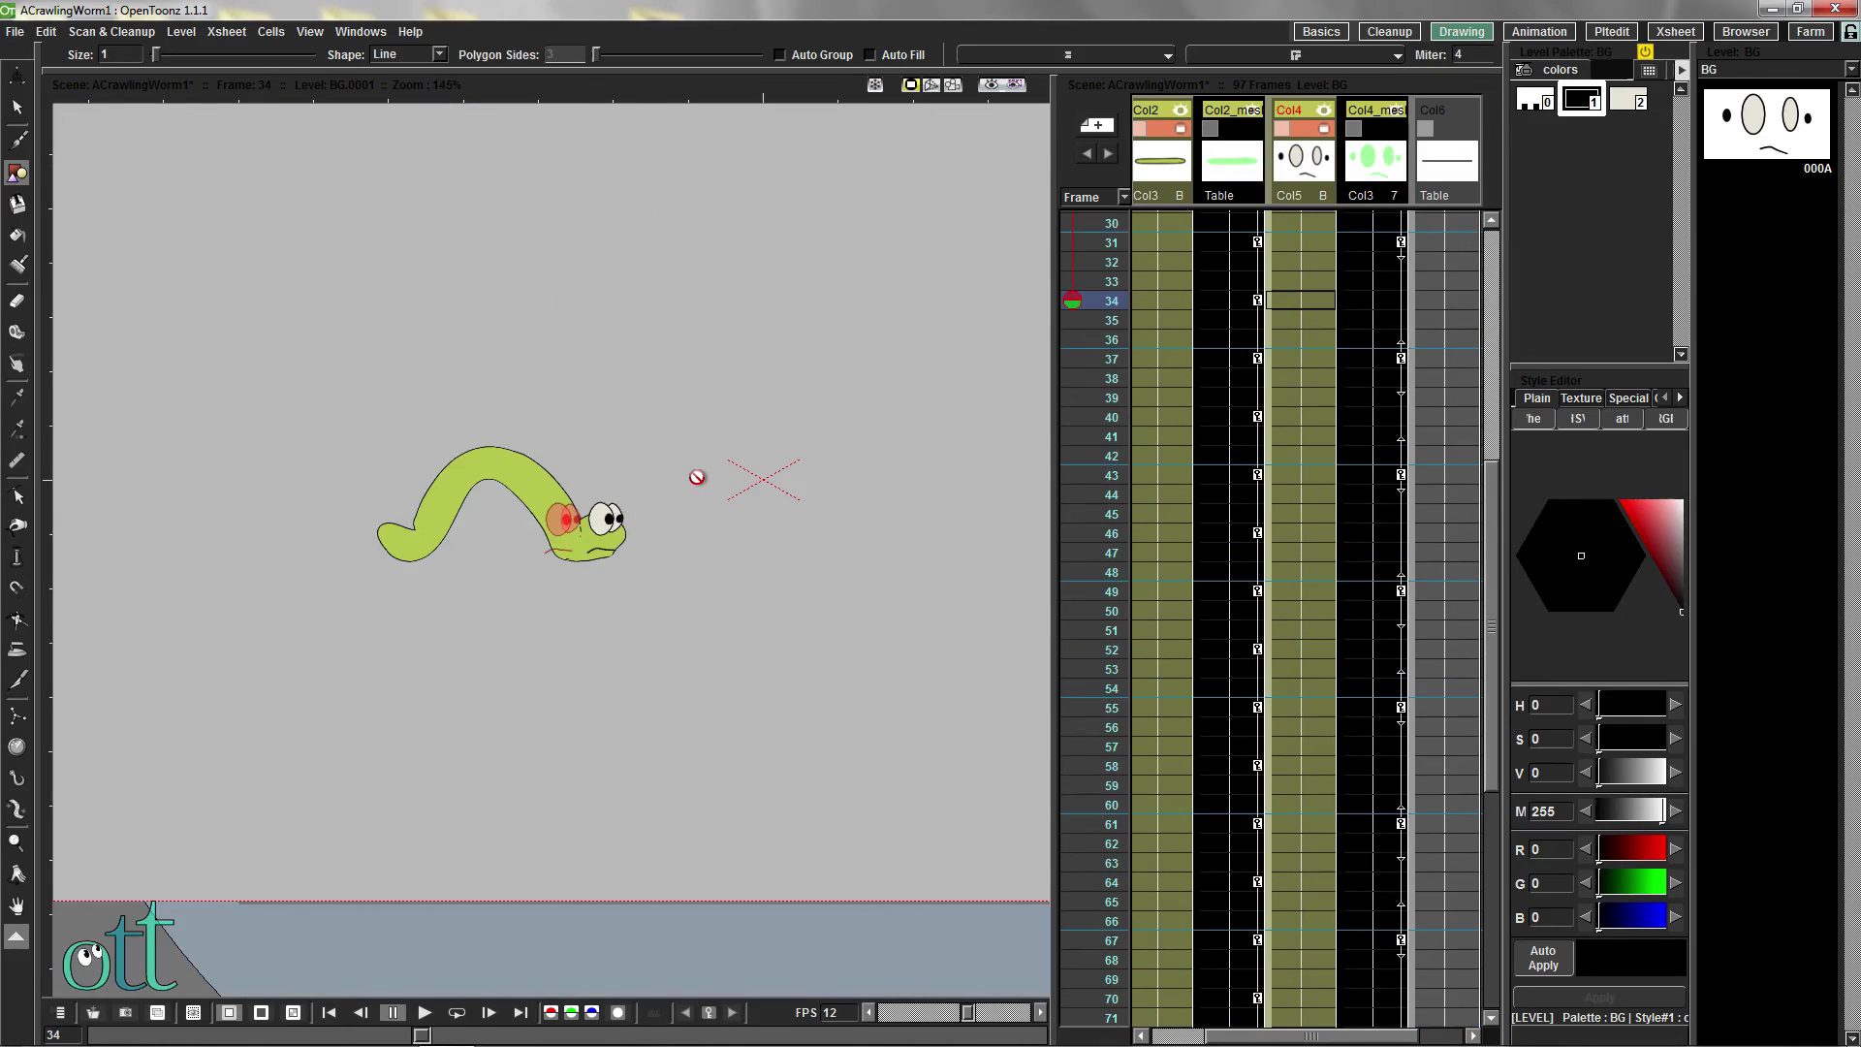
Scrub through the remaining frames to review the facial animation against the crawl, and return to frame 1
{"action": "left_click", "coordinate": [867, 459]}
{"action": "left_click_drag", "start_coordinate": [1076, 300], "coordinate": [1094, 977]}
{"action": "left_click_drag", "start_coordinate": [767, 654], "coordinate": [681, 652]}
{"action": "left_click_drag", "start_coordinate": [1492, 694], "coordinate": [1371, 225]}
{"action": "left_click", "coordinate": [1076, 221]}
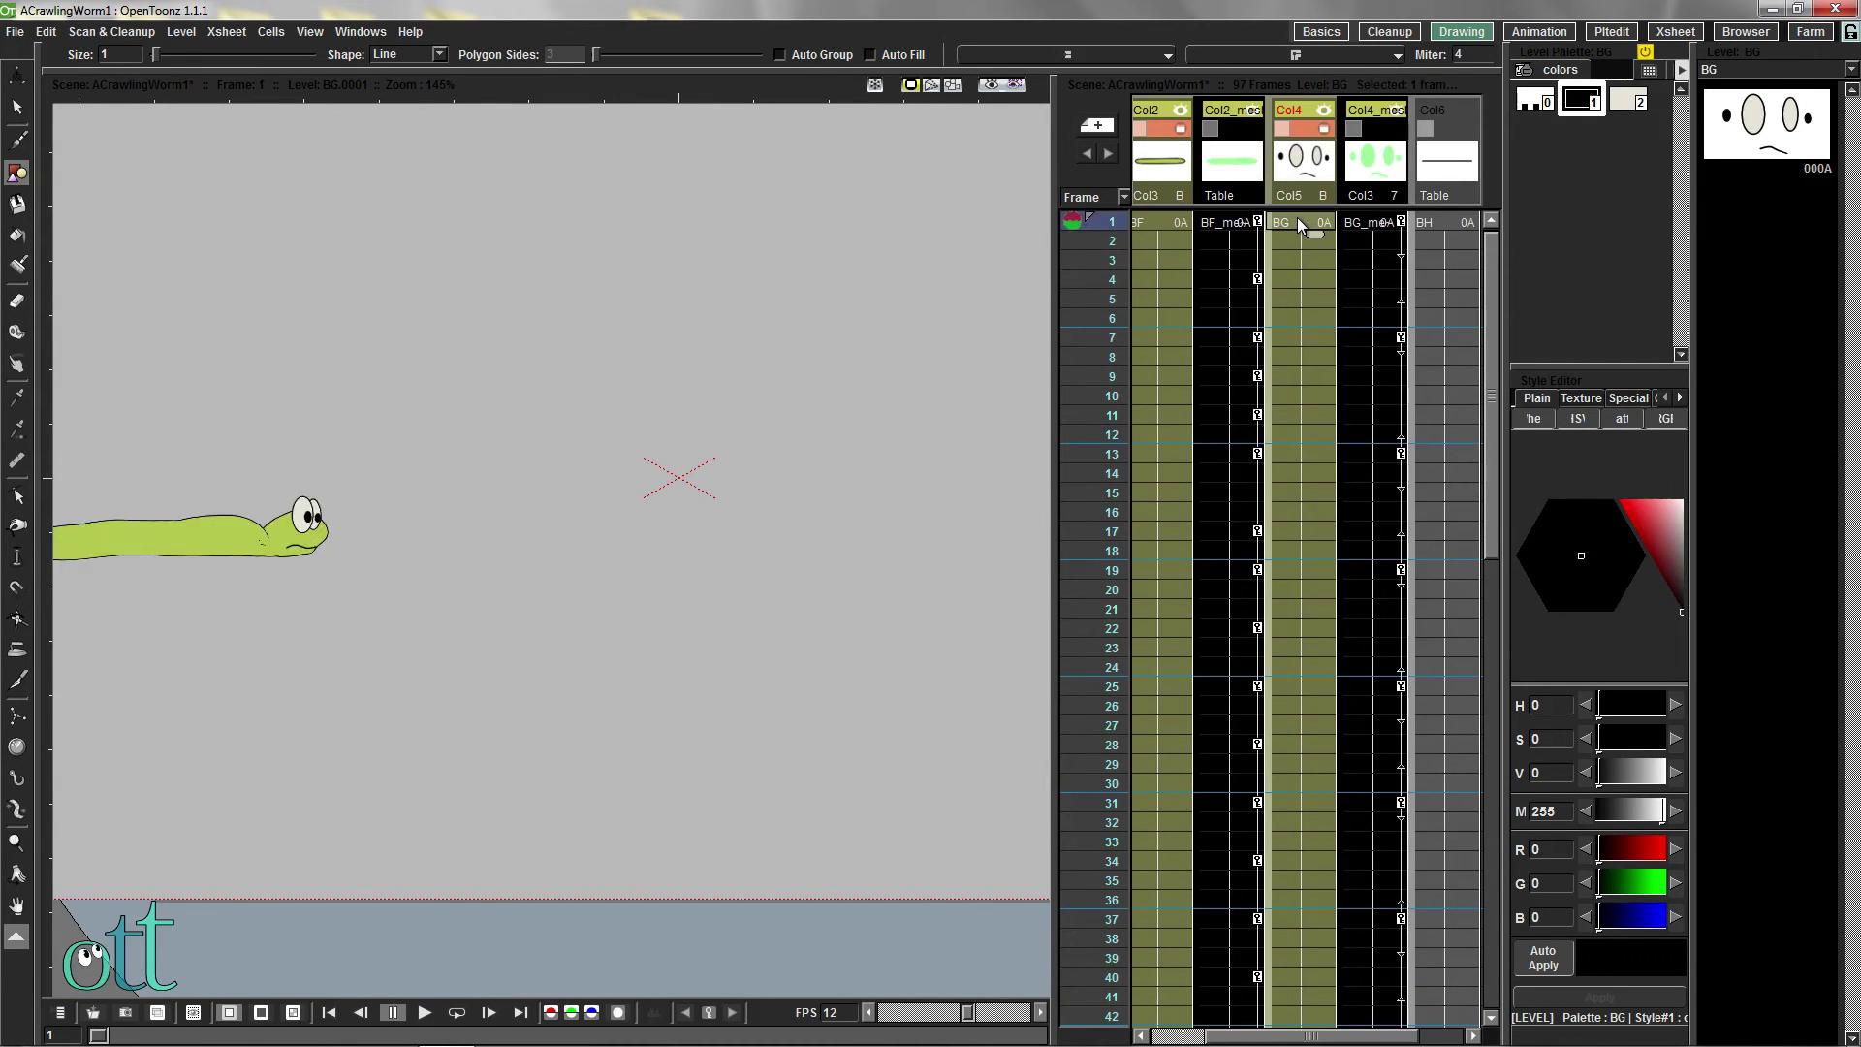
At frame 28, pose the BG_mesh skeleton so the near eye sits farther back and its pupil looks up and backward
{"action": "left_click", "coordinate": [1085, 308]}
{"action": "left_click_drag", "start_coordinate": [1086, 309], "coordinate": [1184, 743]}
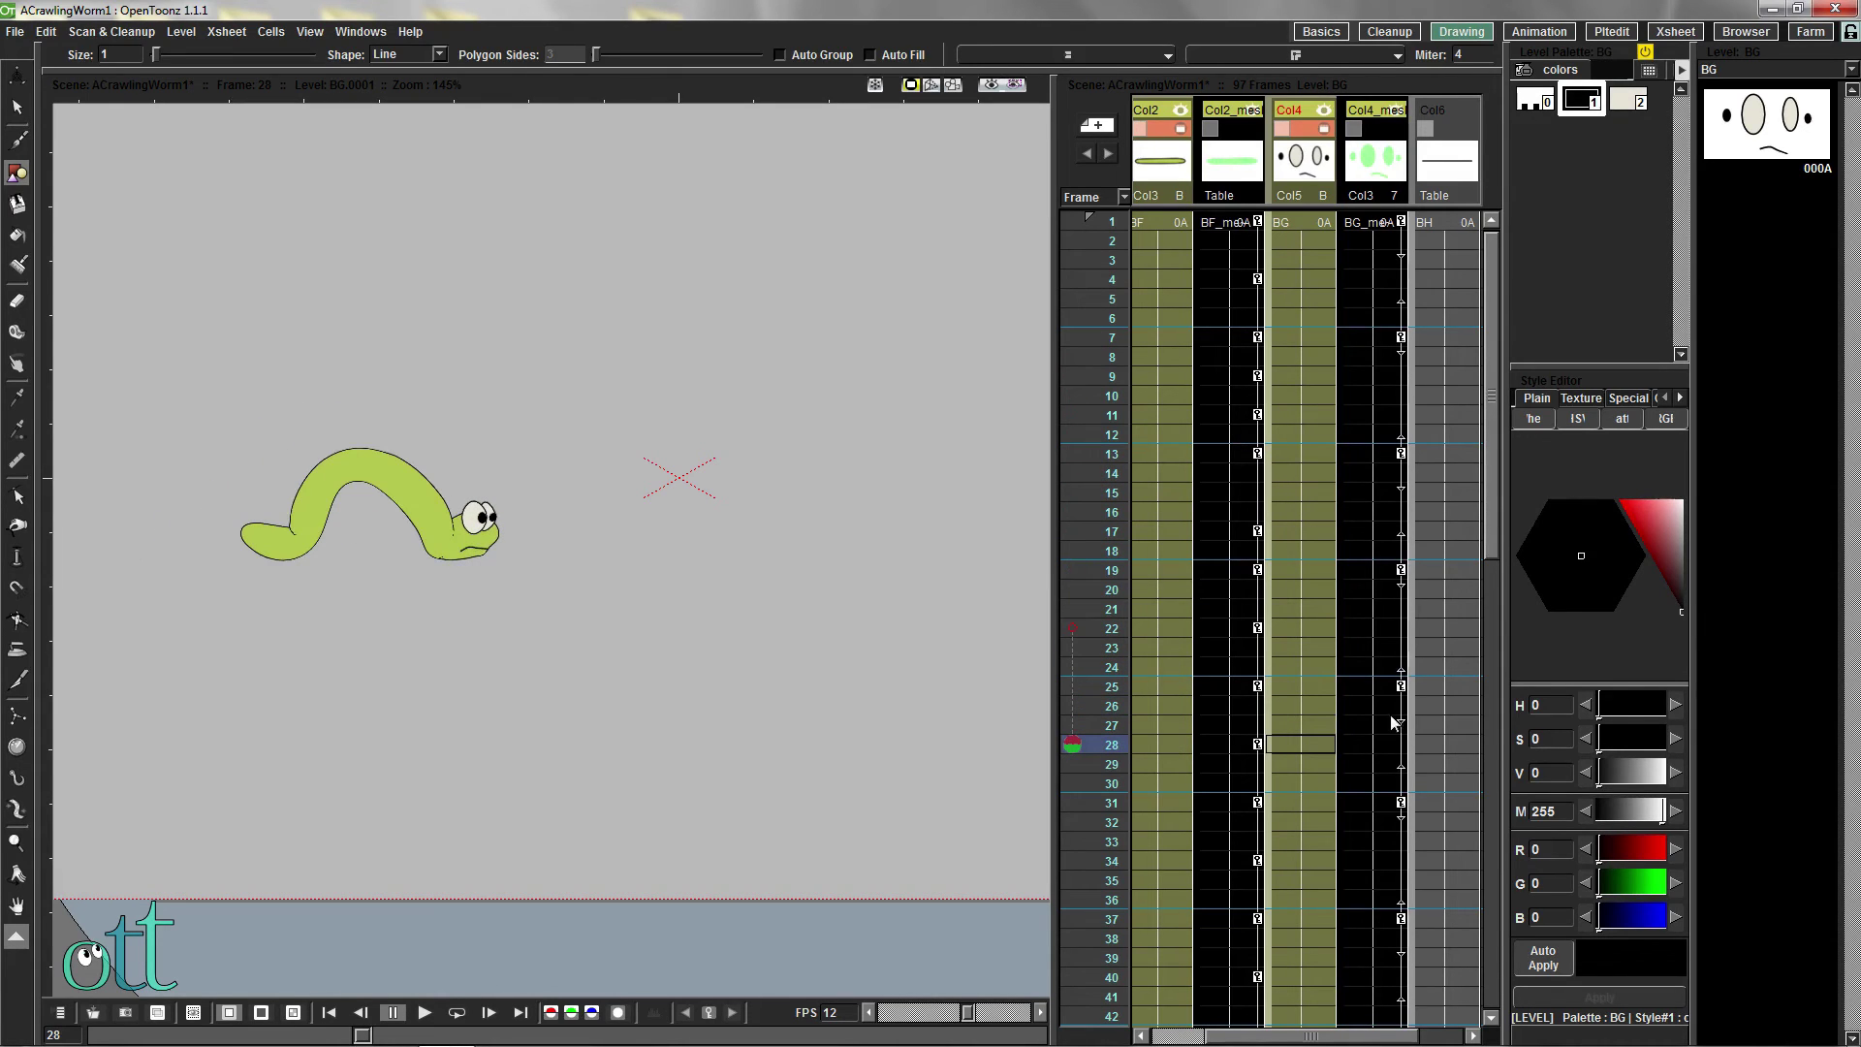
{"action": "left_click", "coordinate": [1375, 745]}
{"action": "left_click", "coordinate": [17, 809]}
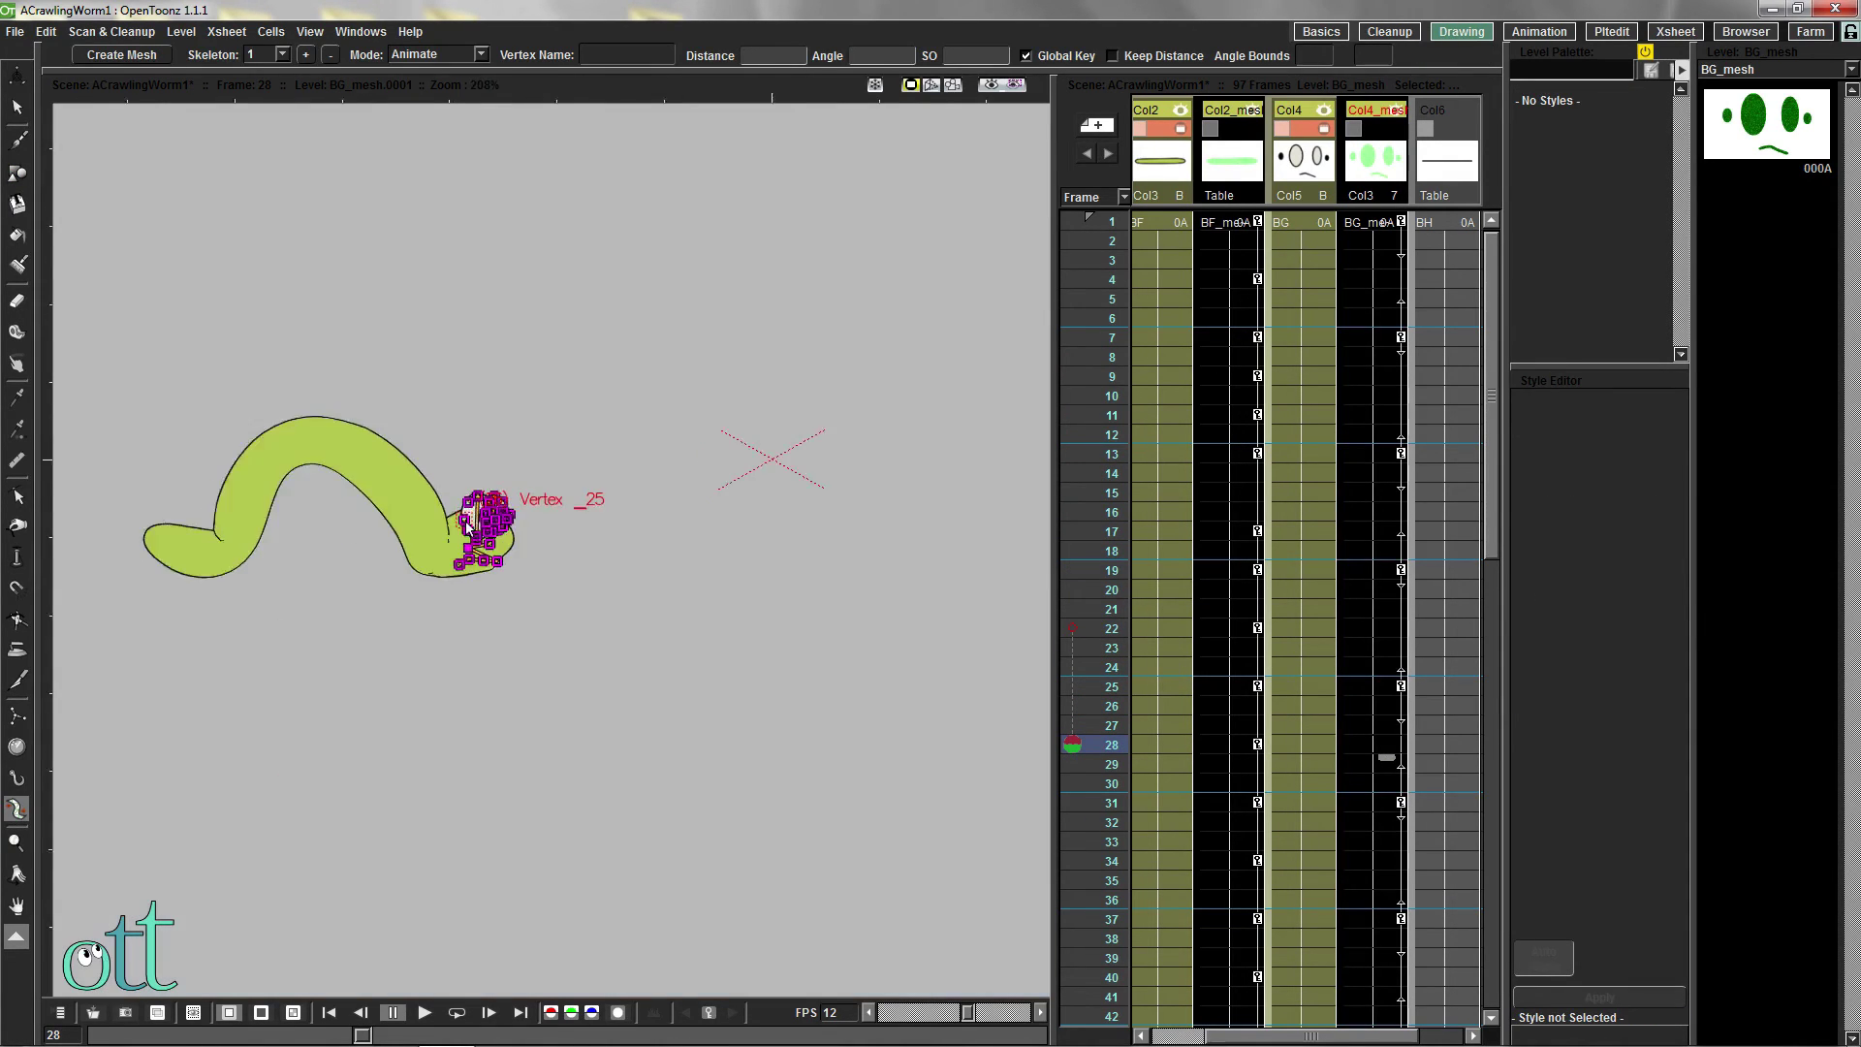
{"action": "scroll", "coordinate": [477, 521], "scroll_direction": "up", "scroll_amount": 8}
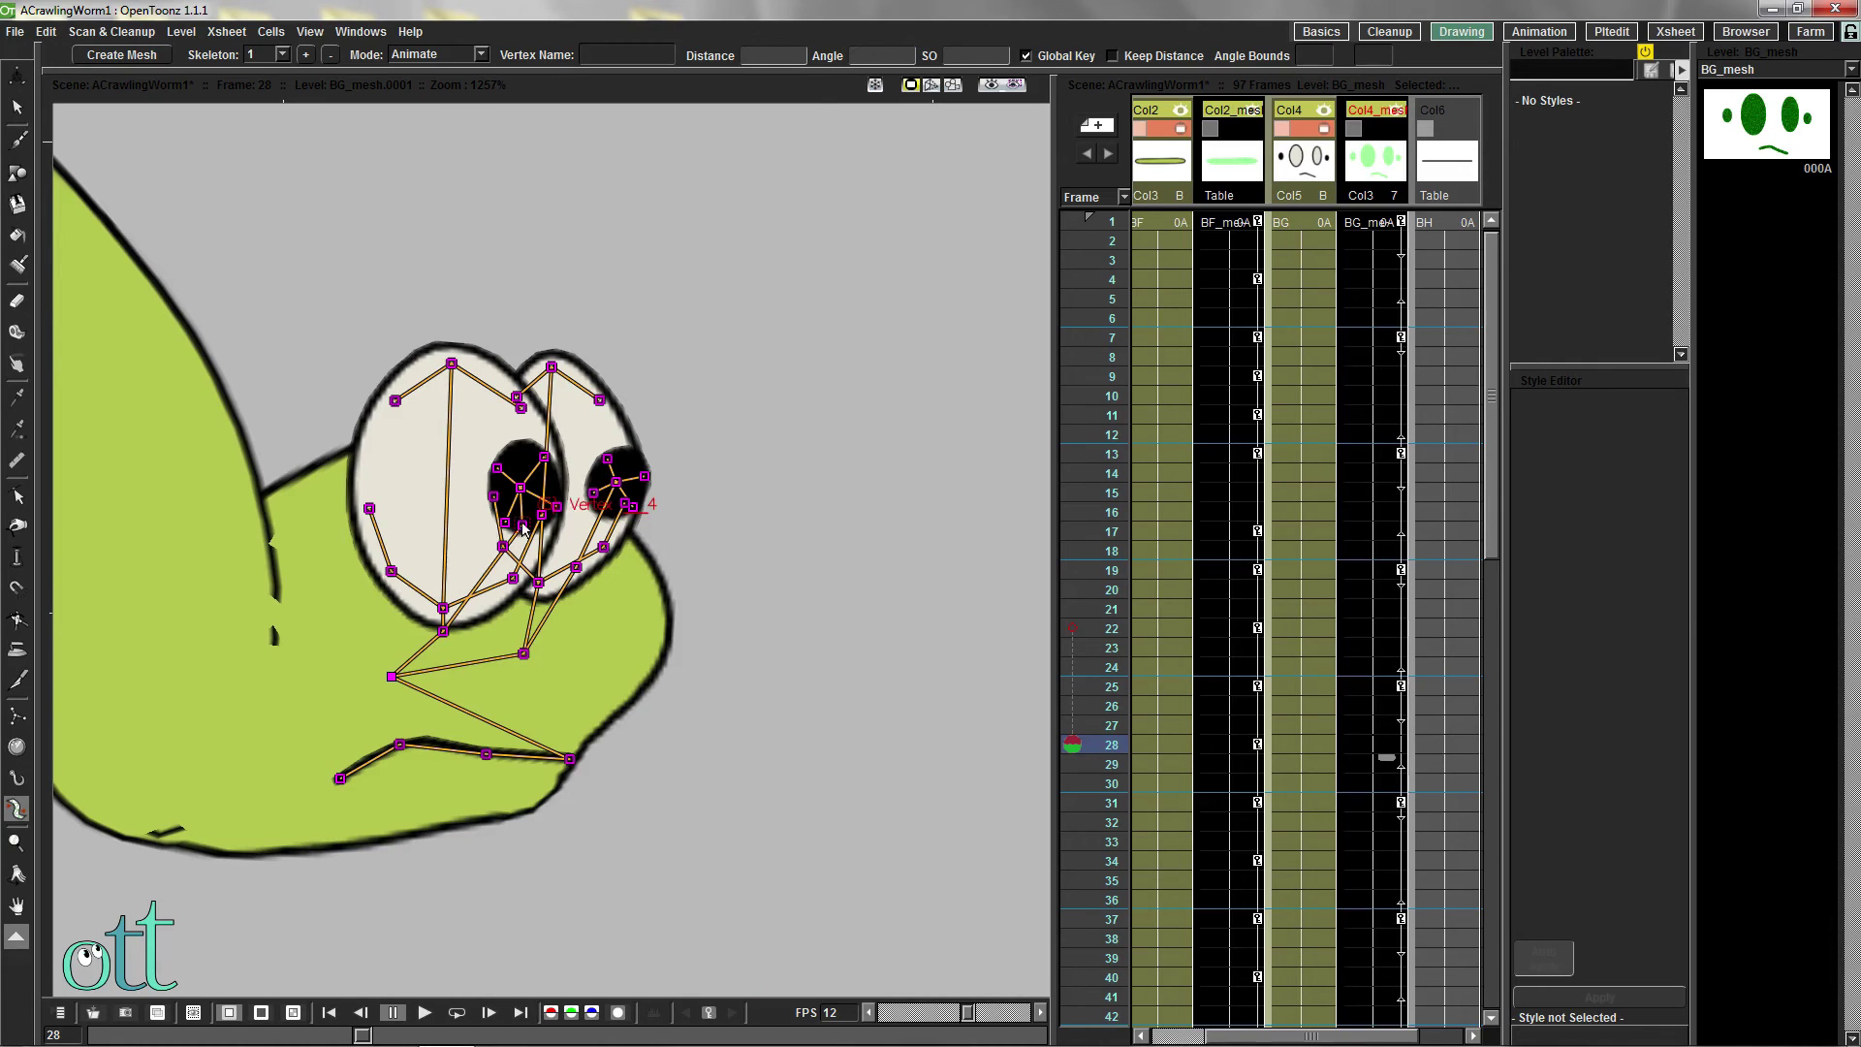
{"action": "left_click_drag", "start_coordinate": [523, 527], "coordinate": [397, 415]}
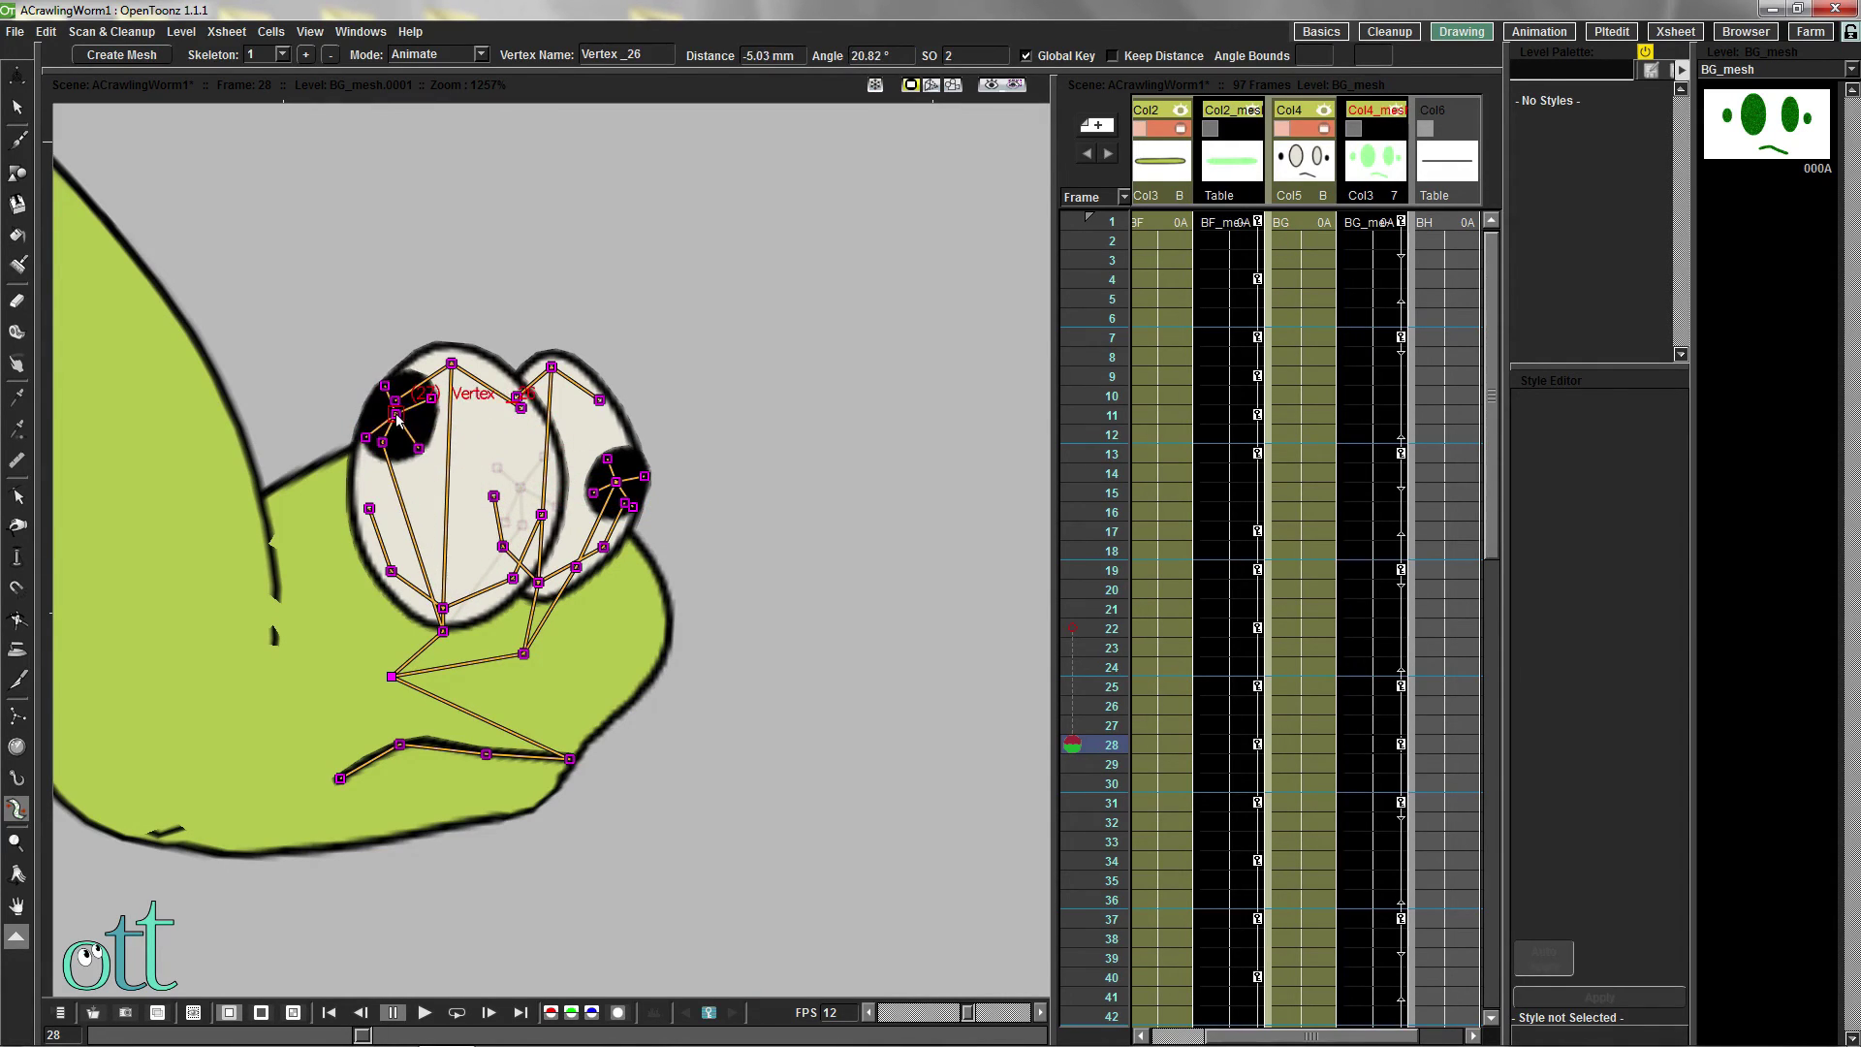
{"action": "left_click_drag", "start_coordinate": [443, 608], "coordinate": [363, 585]}
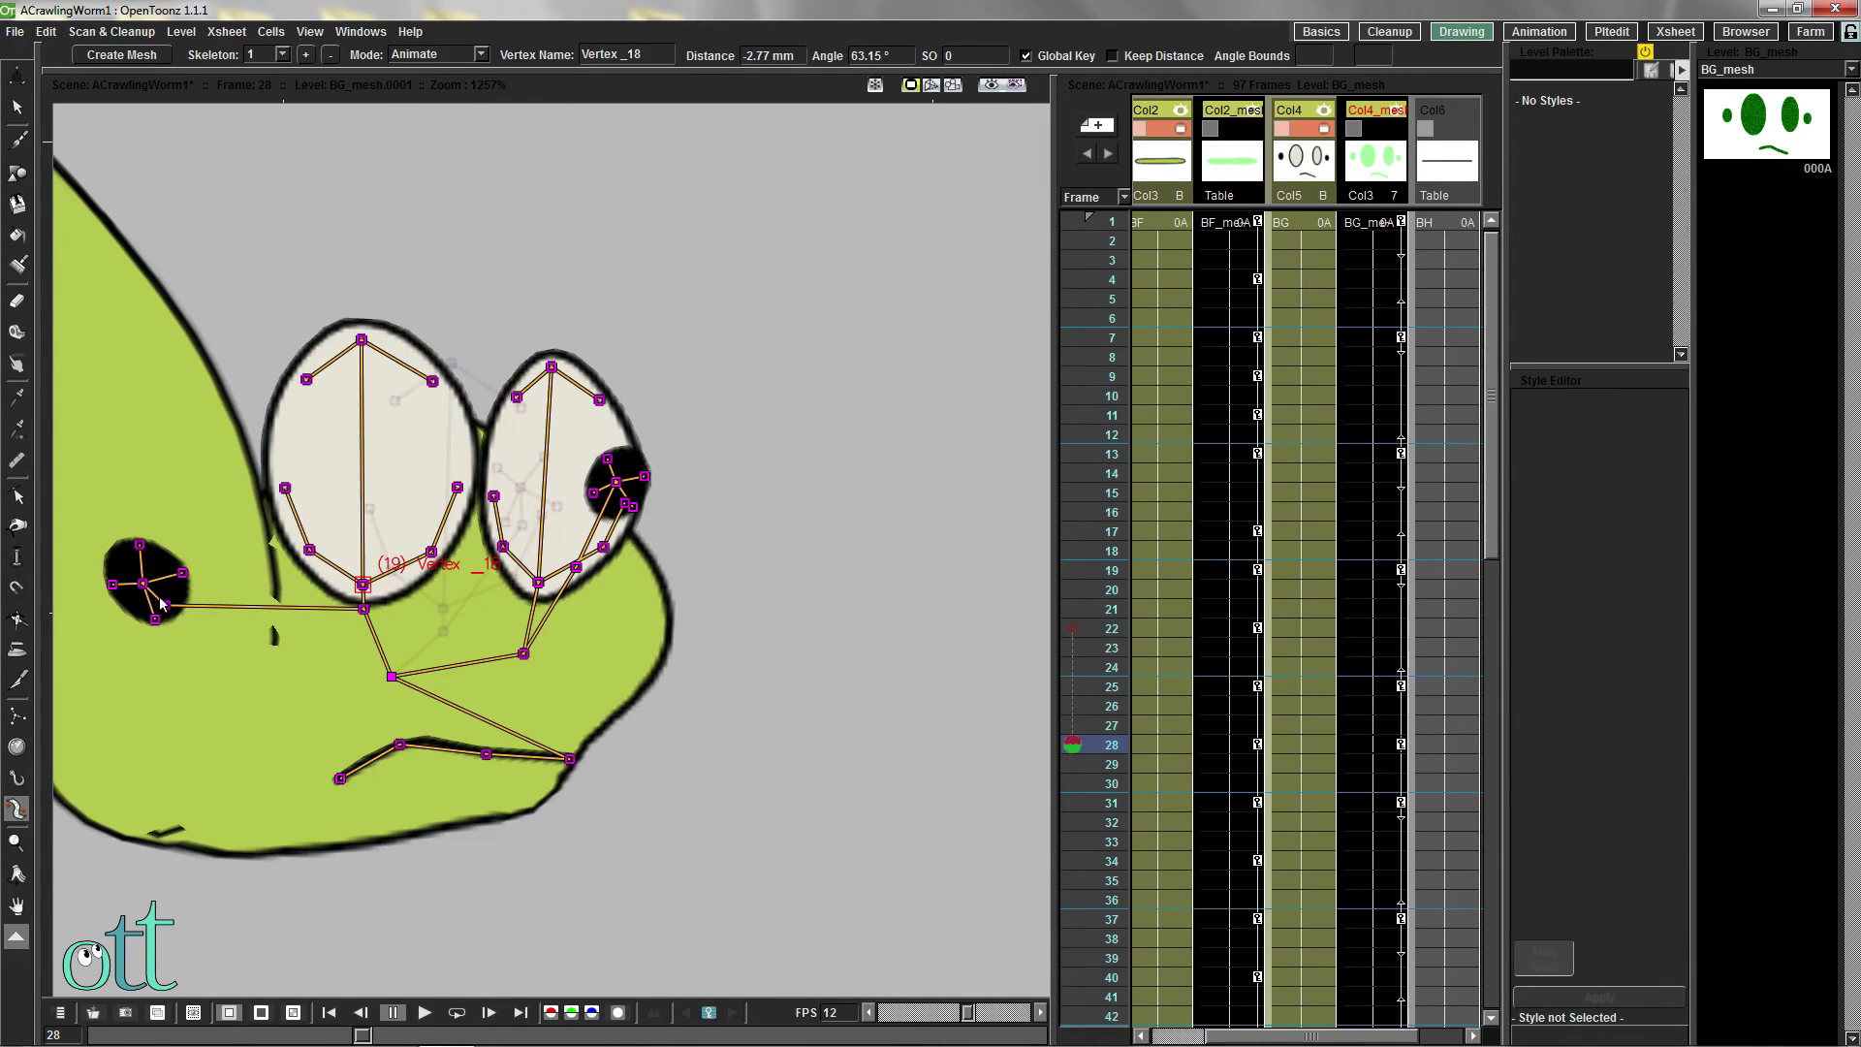
{"action": "left_click_drag", "start_coordinate": [165, 607], "coordinate": [310, 438]}
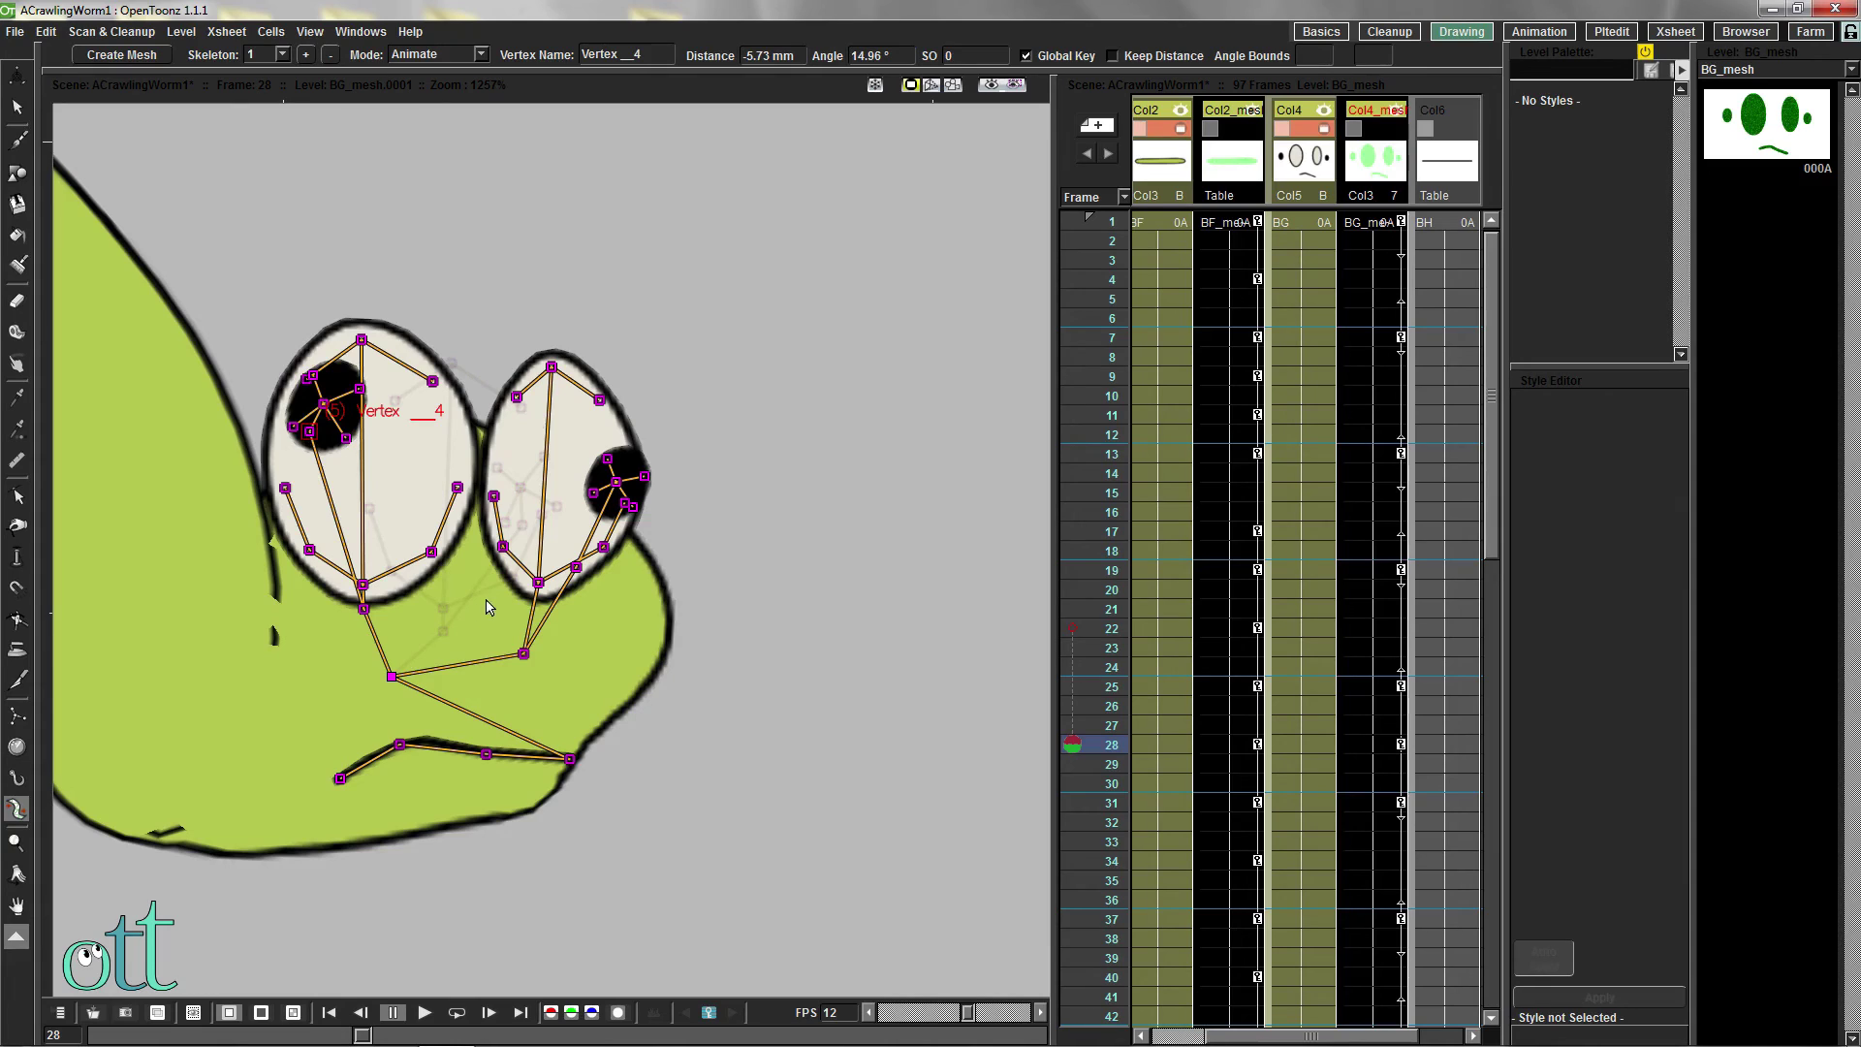
Widen the far eye toward the near eye at frame 28, shift its pupil up and backward, and refine the near pupil
{"action": "left_click_drag", "start_coordinate": [503, 548], "coordinate": [492, 554]}
{"action": "left_click", "coordinate": [501, 381]}
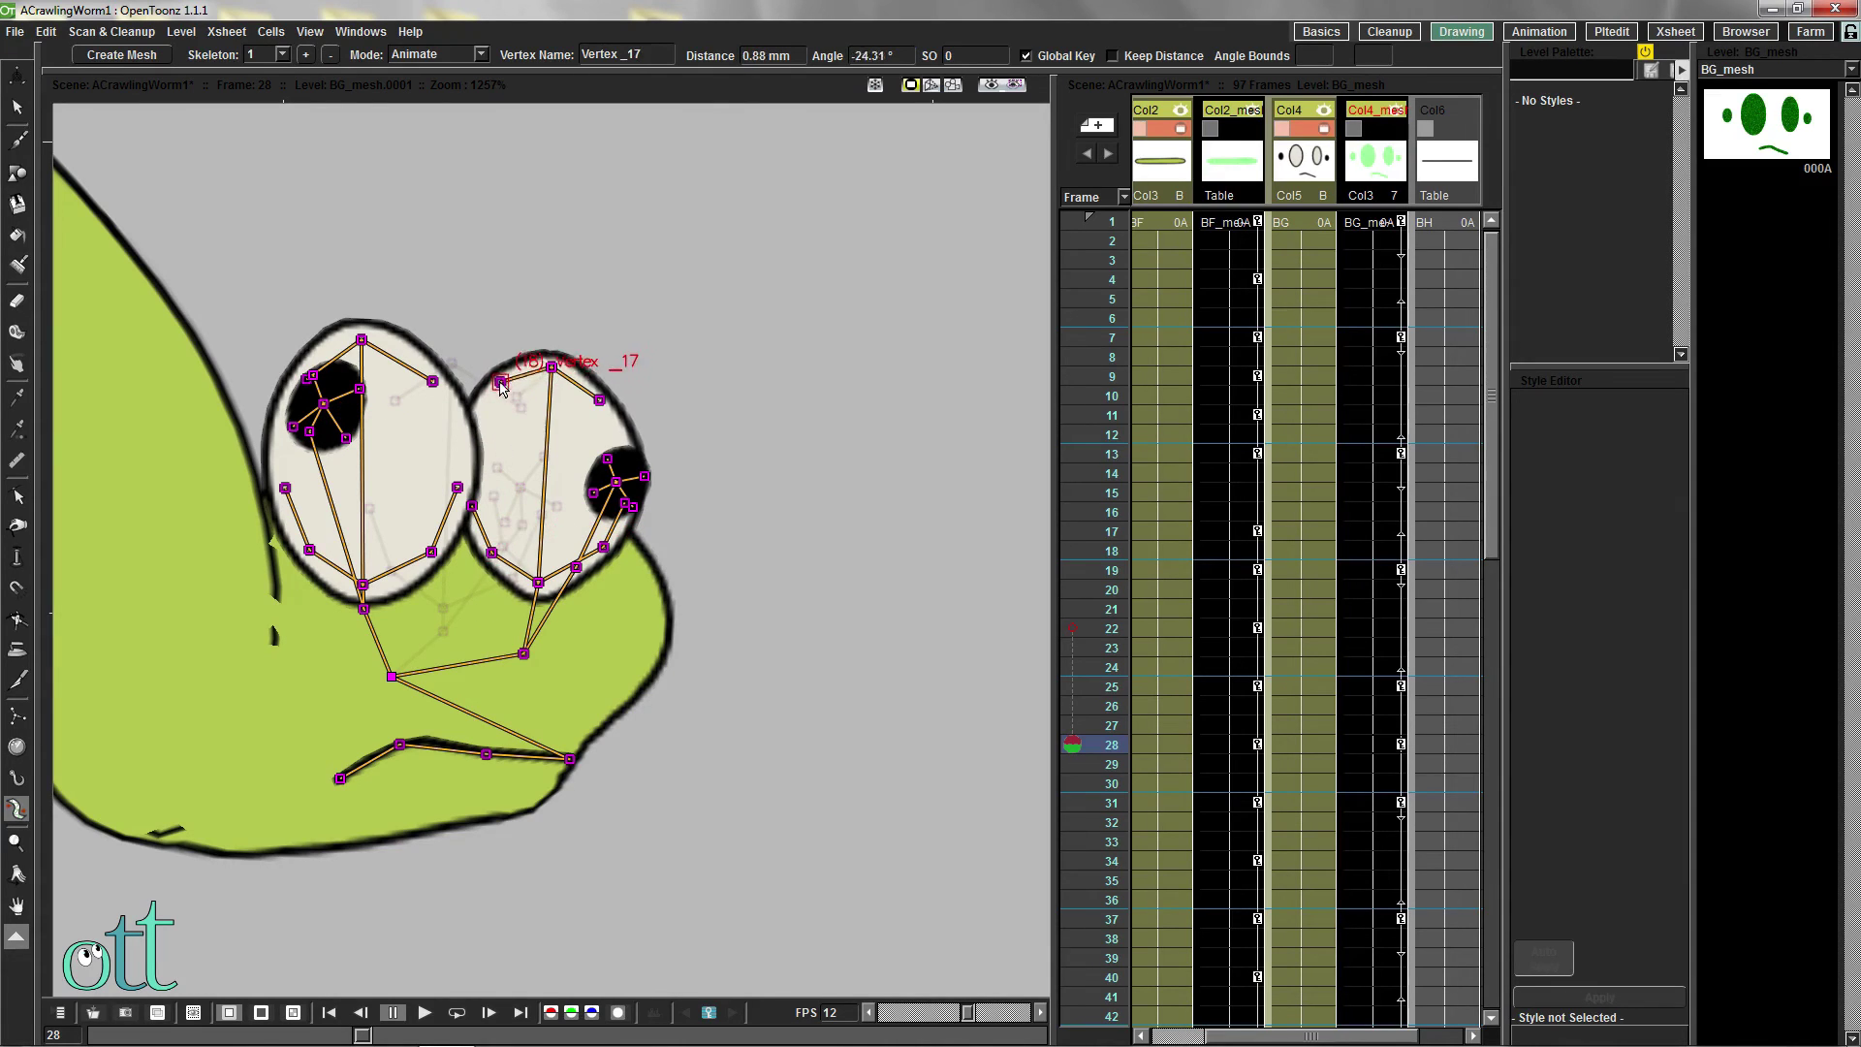
{"action": "left_click_drag", "start_coordinate": [604, 547], "coordinate": [522, 502]}
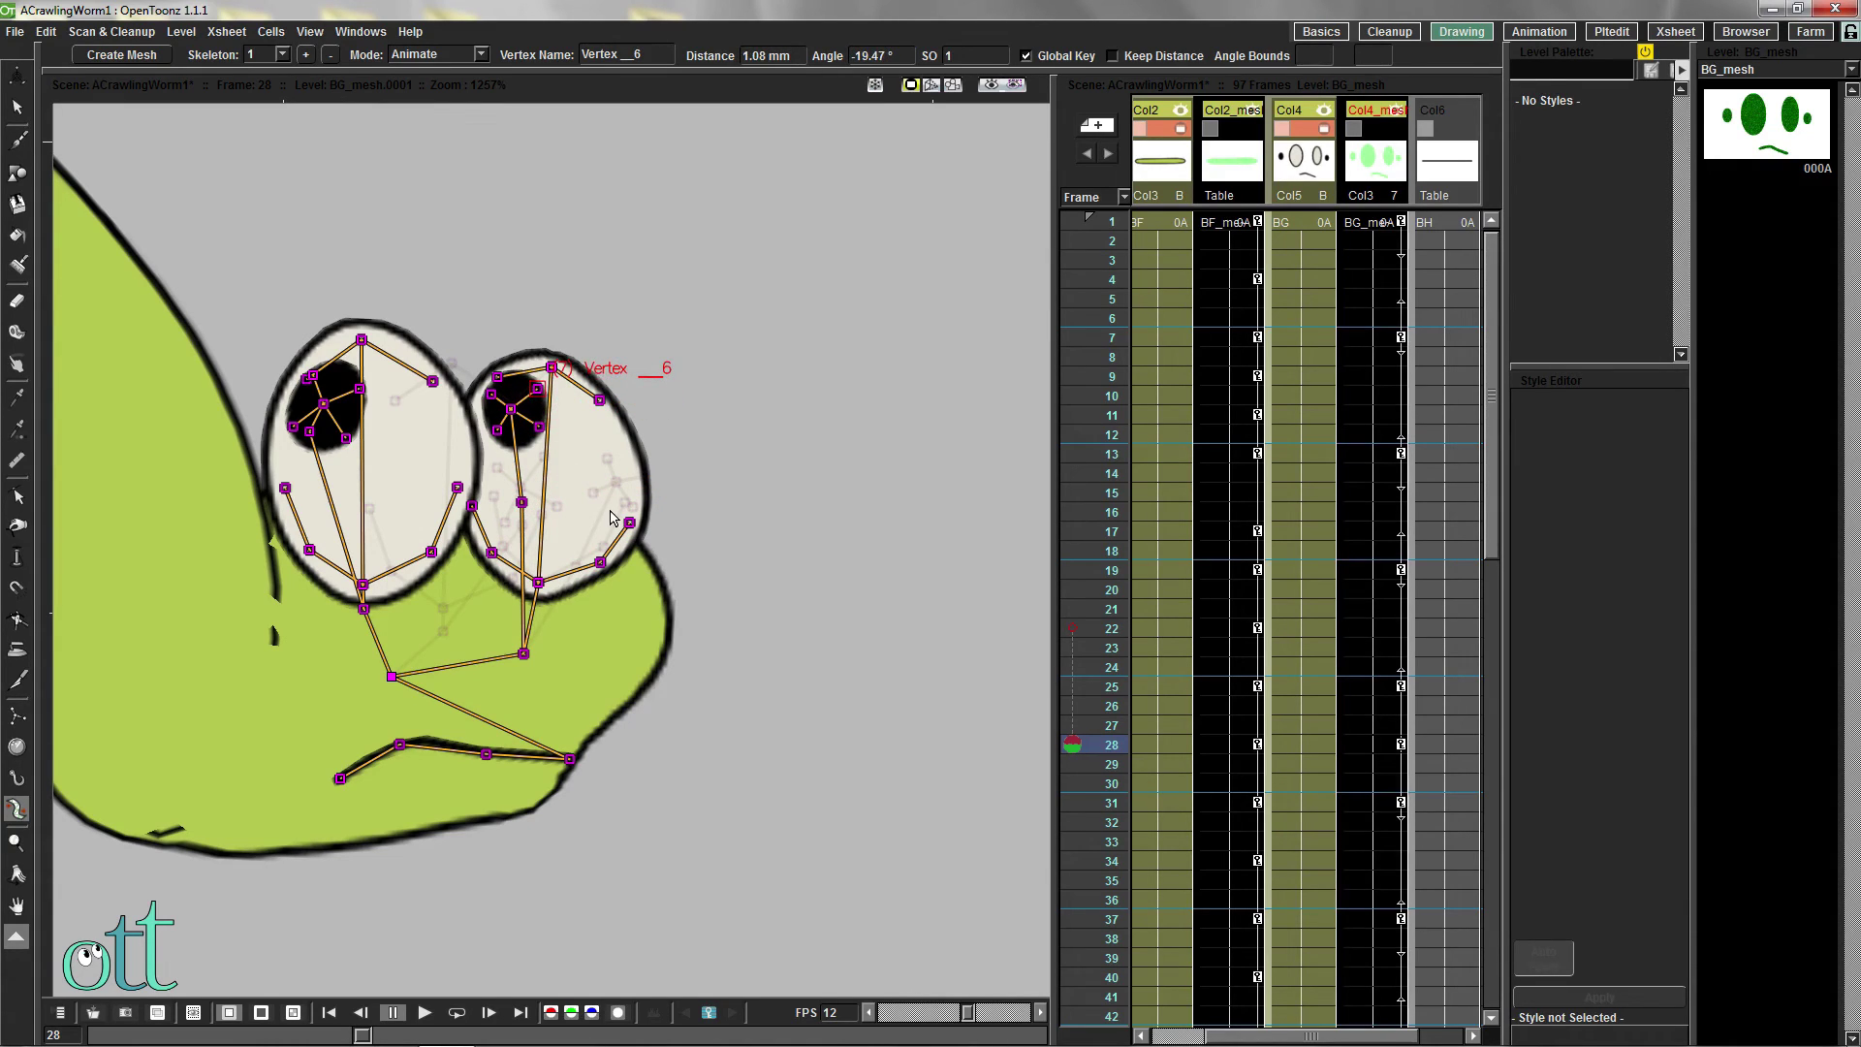
{"action": "left_click_drag", "start_coordinate": [360, 389], "coordinate": [353, 373]}
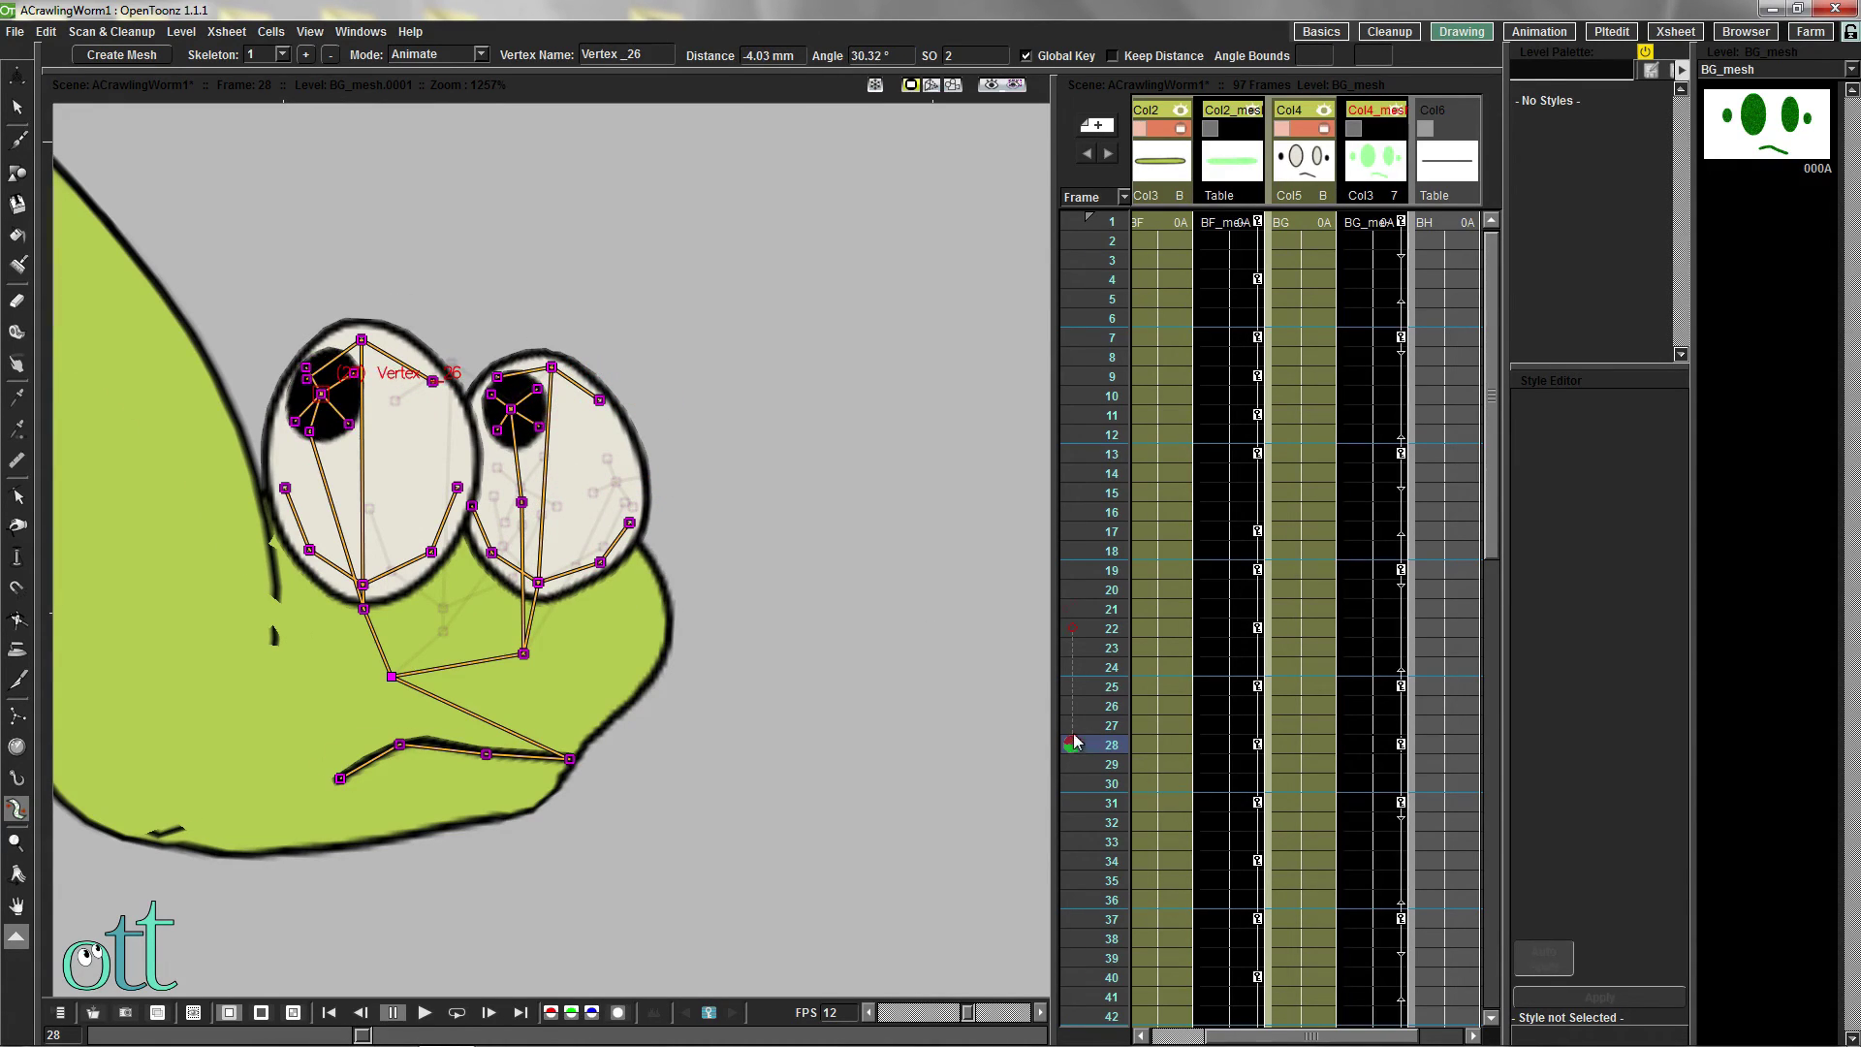
Move the BG_mesh keyframe from frame 31 to 35 and copy the backward-glance keyframe from frame 28 to 33
{"action": "left_click_drag", "start_coordinate": [1074, 743], "coordinate": [1120, 804]}
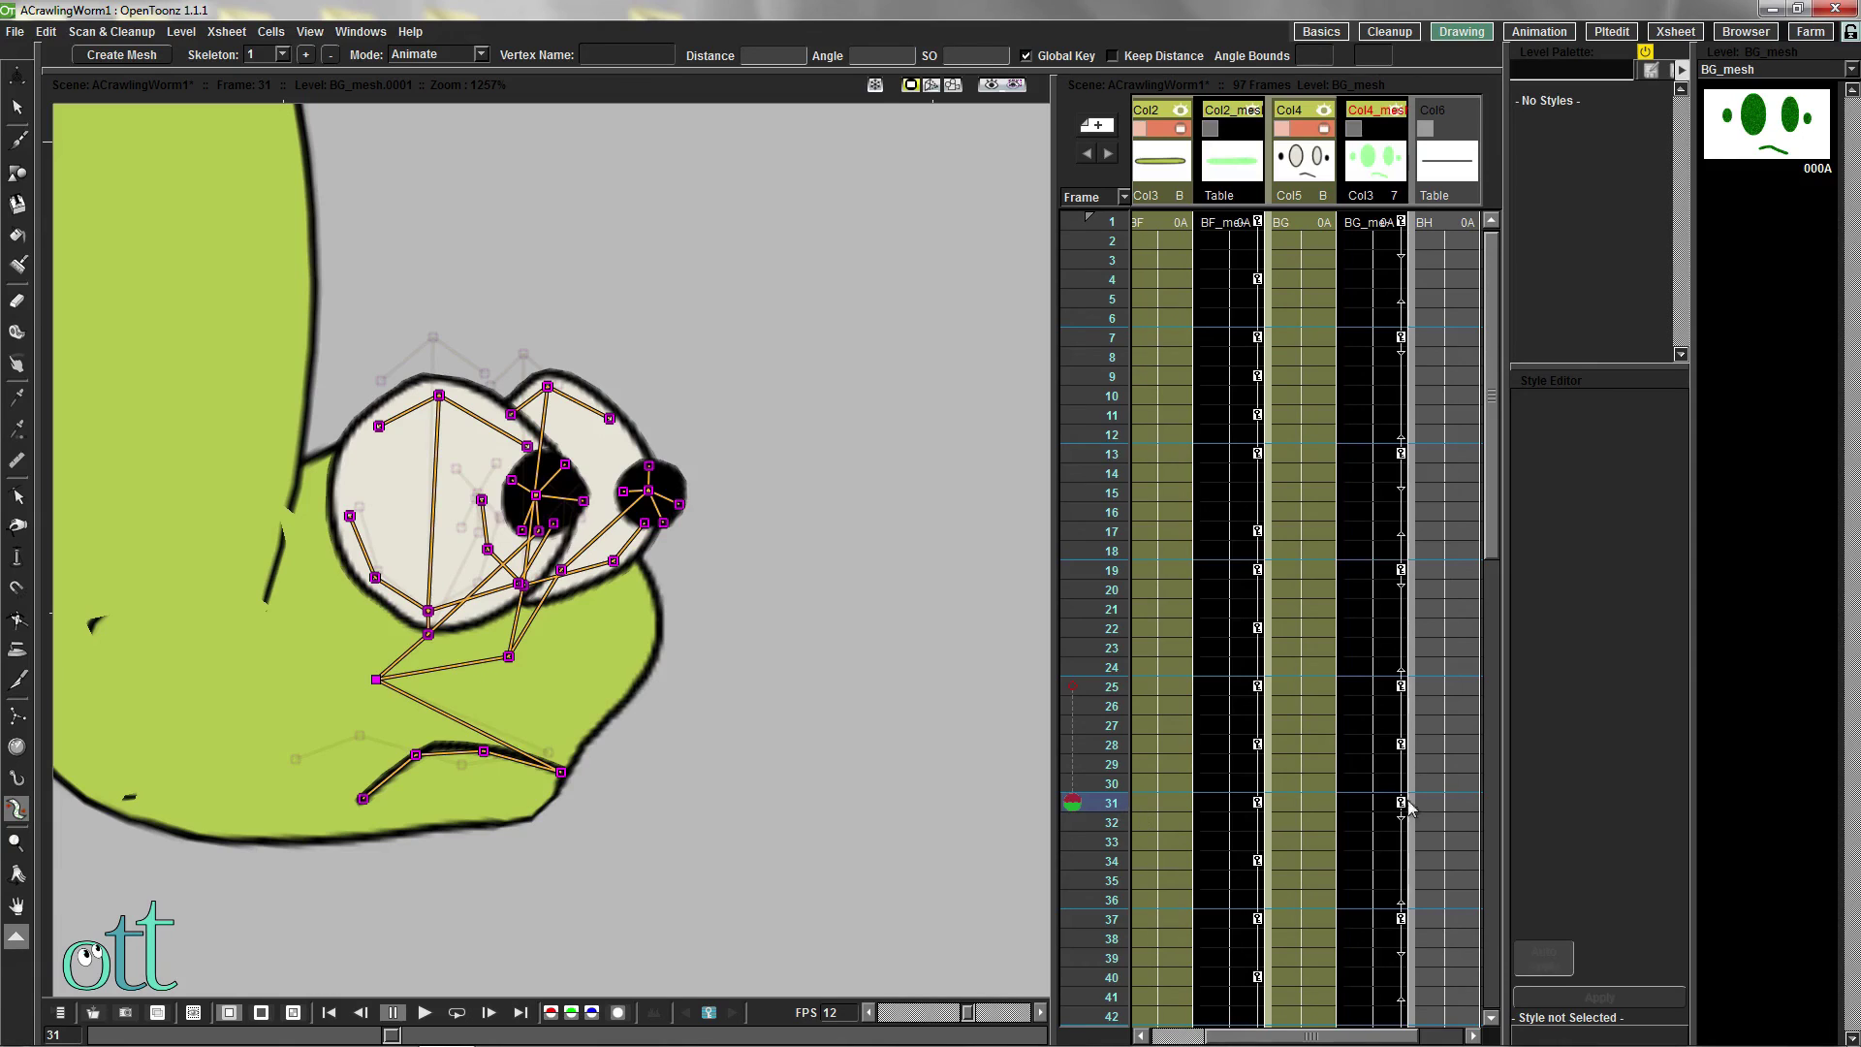
{"action": "left_click_drag", "start_coordinate": [1402, 807], "coordinate": [1402, 880]}
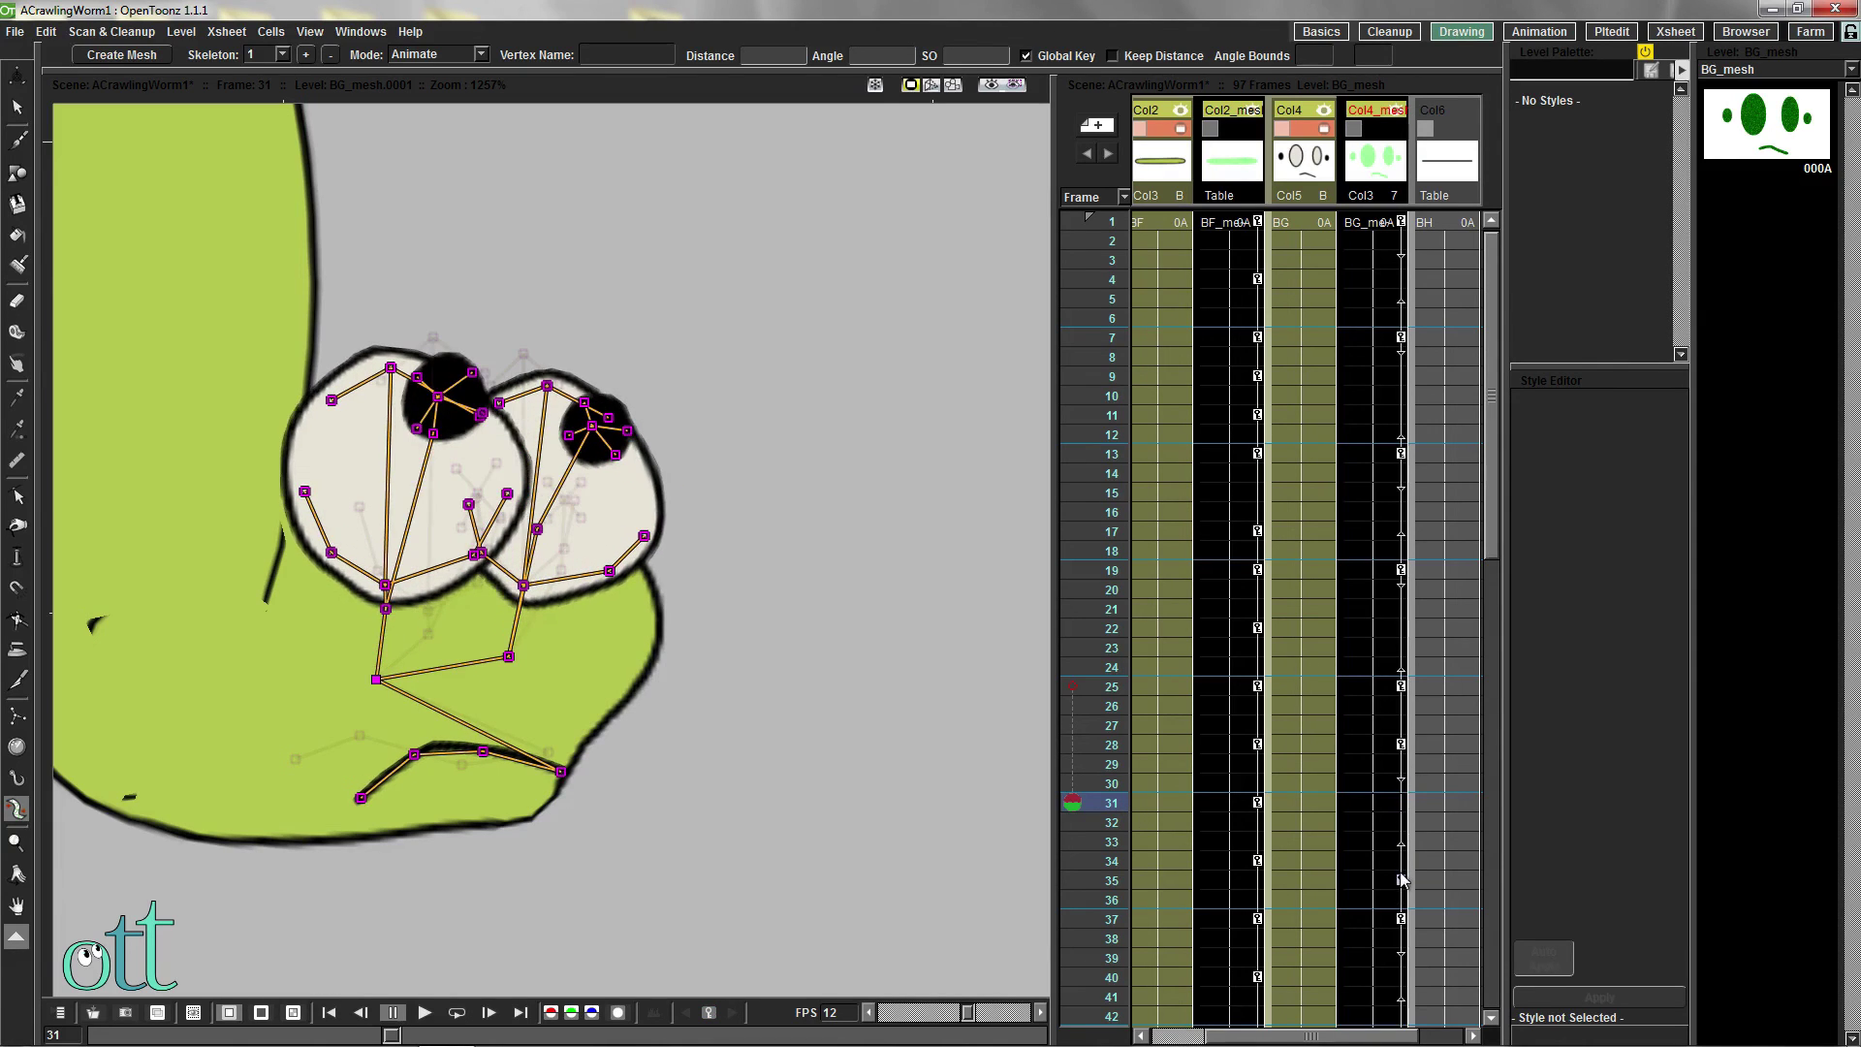
{"action": "left_click", "coordinate": [1402, 745]}
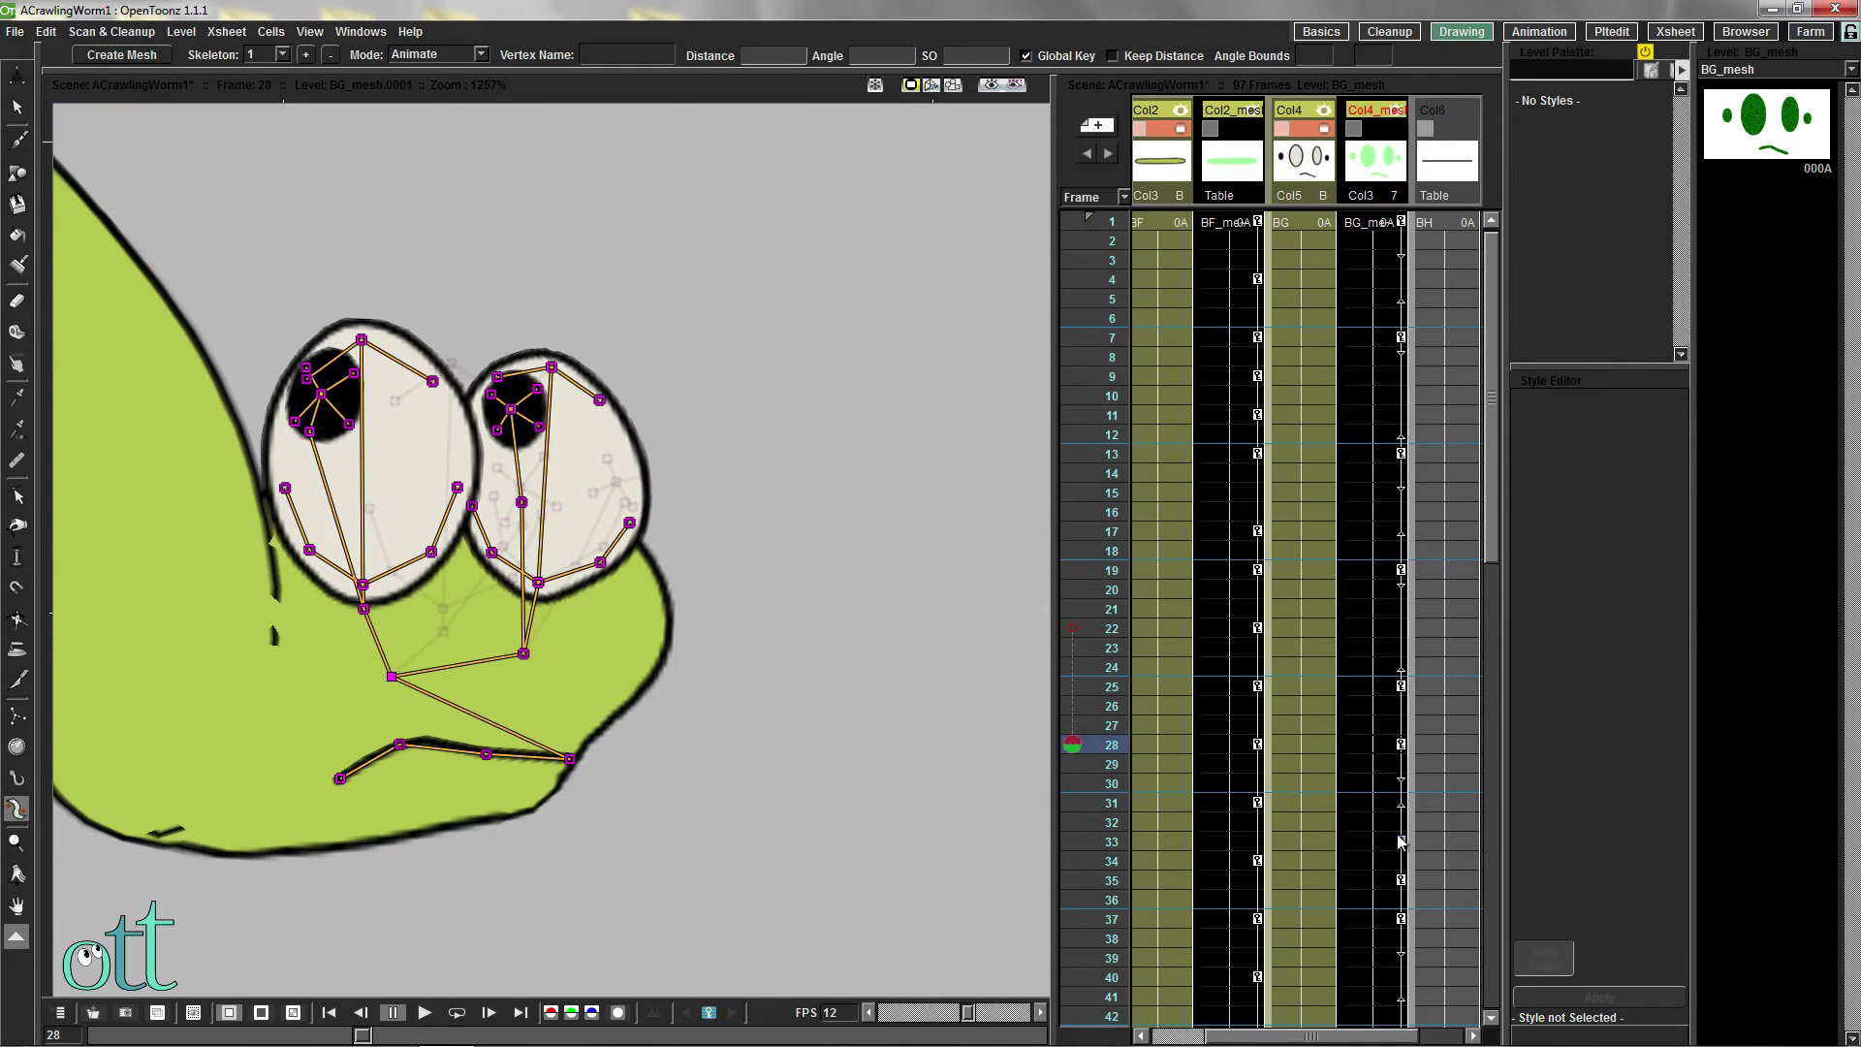
{"action": "left_click_drag", "start_coordinate": [1076, 751], "coordinate": [1125, 745]}
{"action": "scroll", "coordinate": [886, 684], "scroll_direction": "down", "scroll_amount": 11}
{"action": "left_click", "coordinate": [1304, 909]}
Copy the backward-glance BG_mesh keyframe to frames 57 and 62
{"action": "left_click", "coordinate": [1402, 745]}
{"action": "scroll", "coordinate": [1402, 765], "scroll_direction": "down", "scroll_amount": 8}
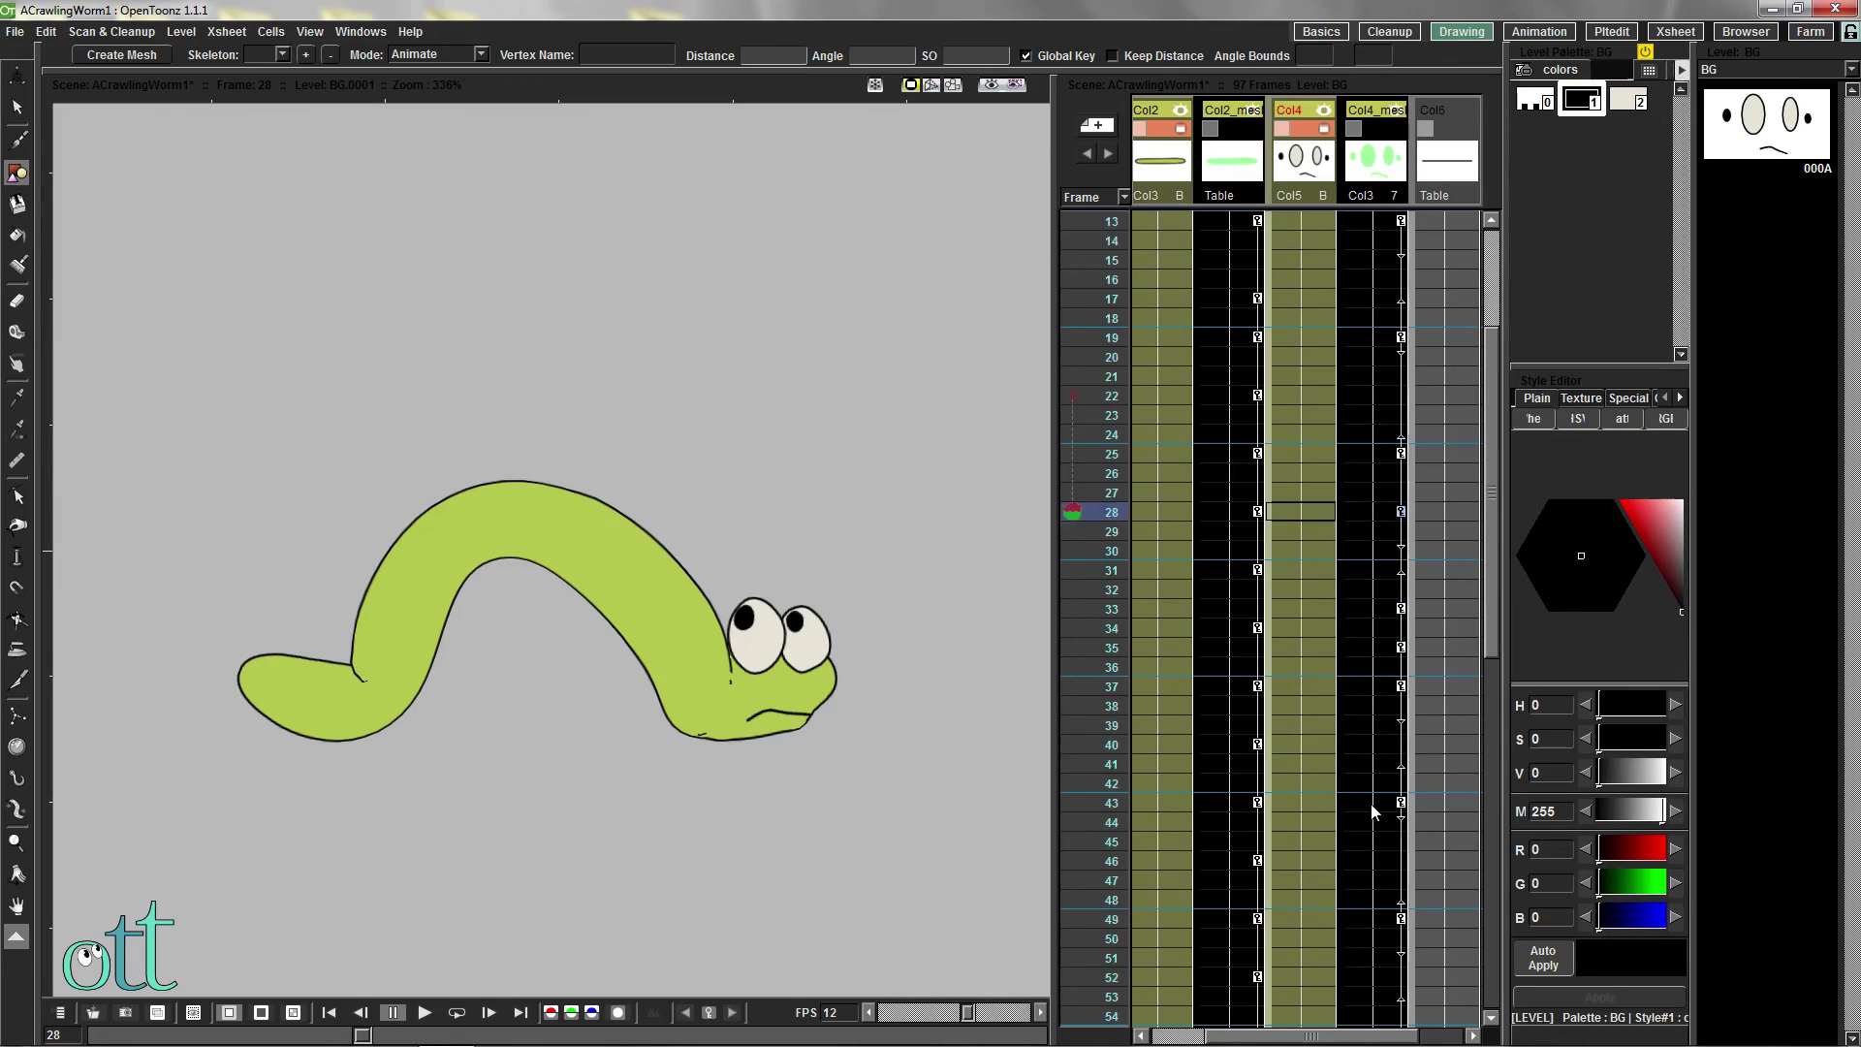
{"action": "left_click", "coordinate": [1402, 376]}
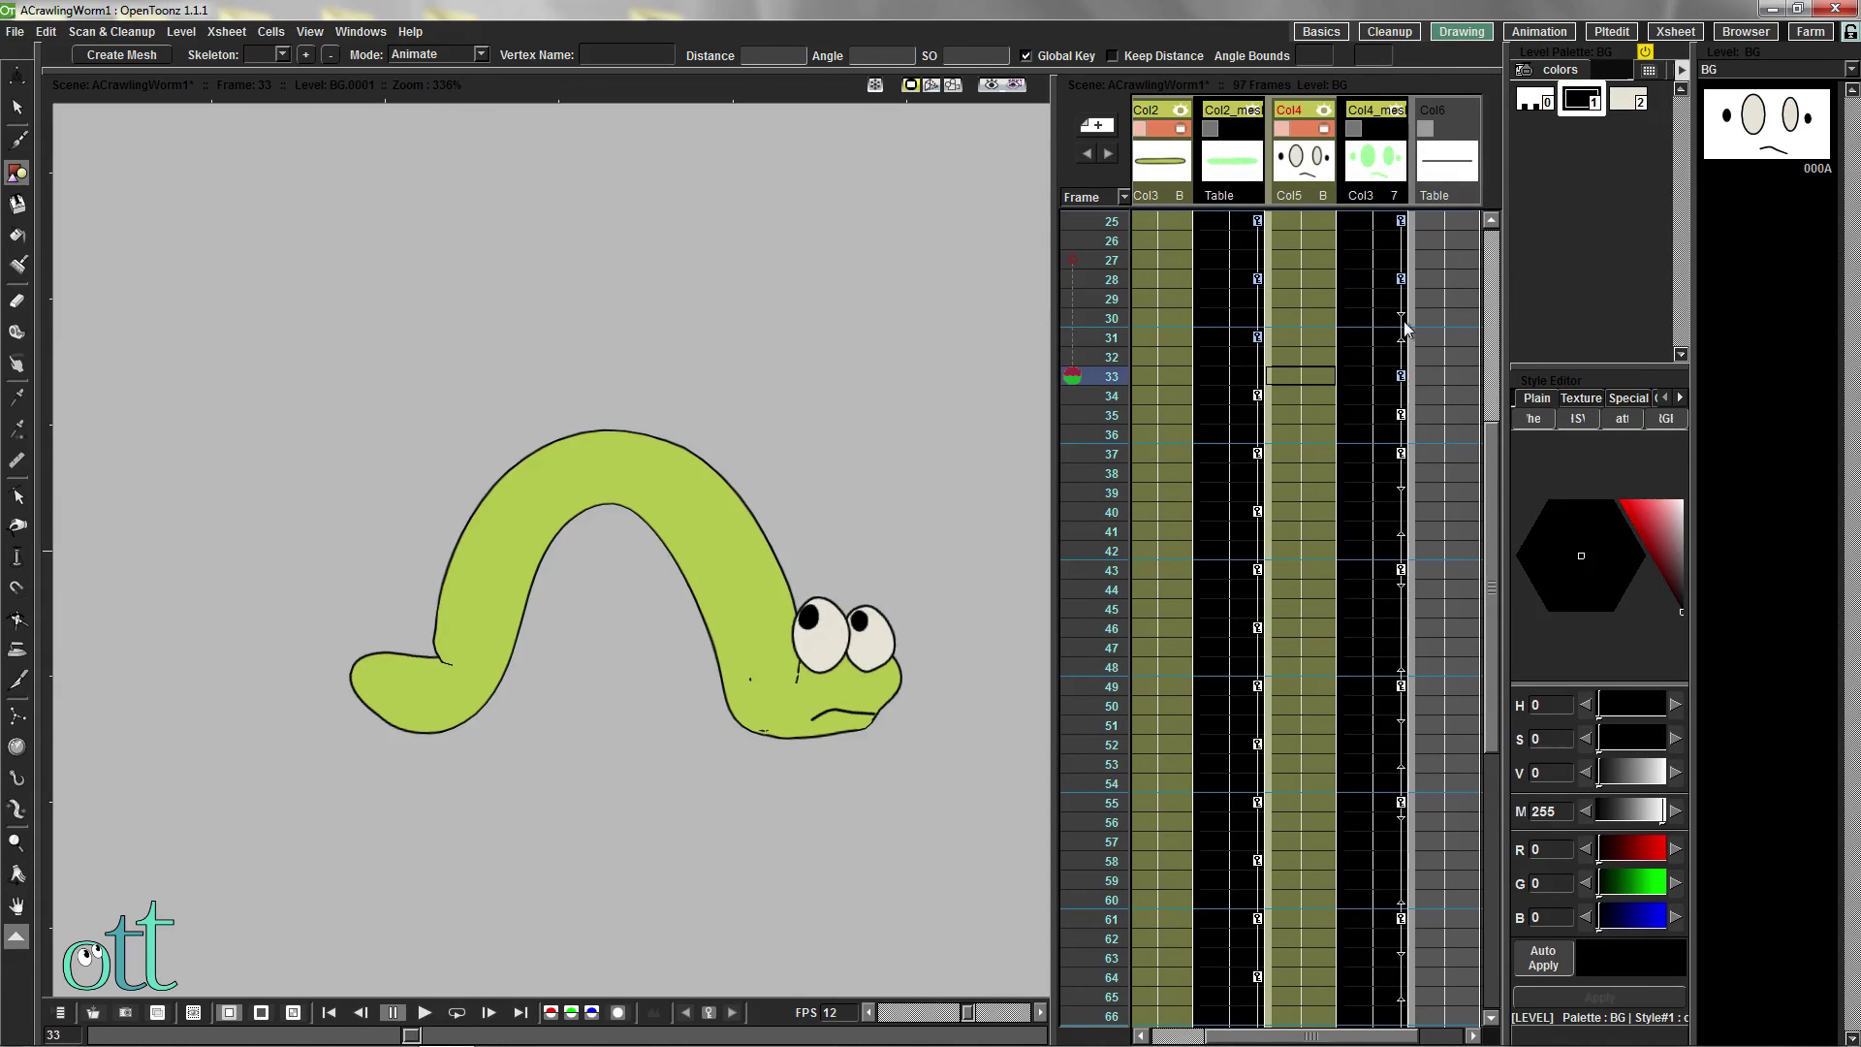
{"action": "left_click", "coordinate": [1403, 280]}
{"action": "left_click", "coordinate": [1402, 376]}
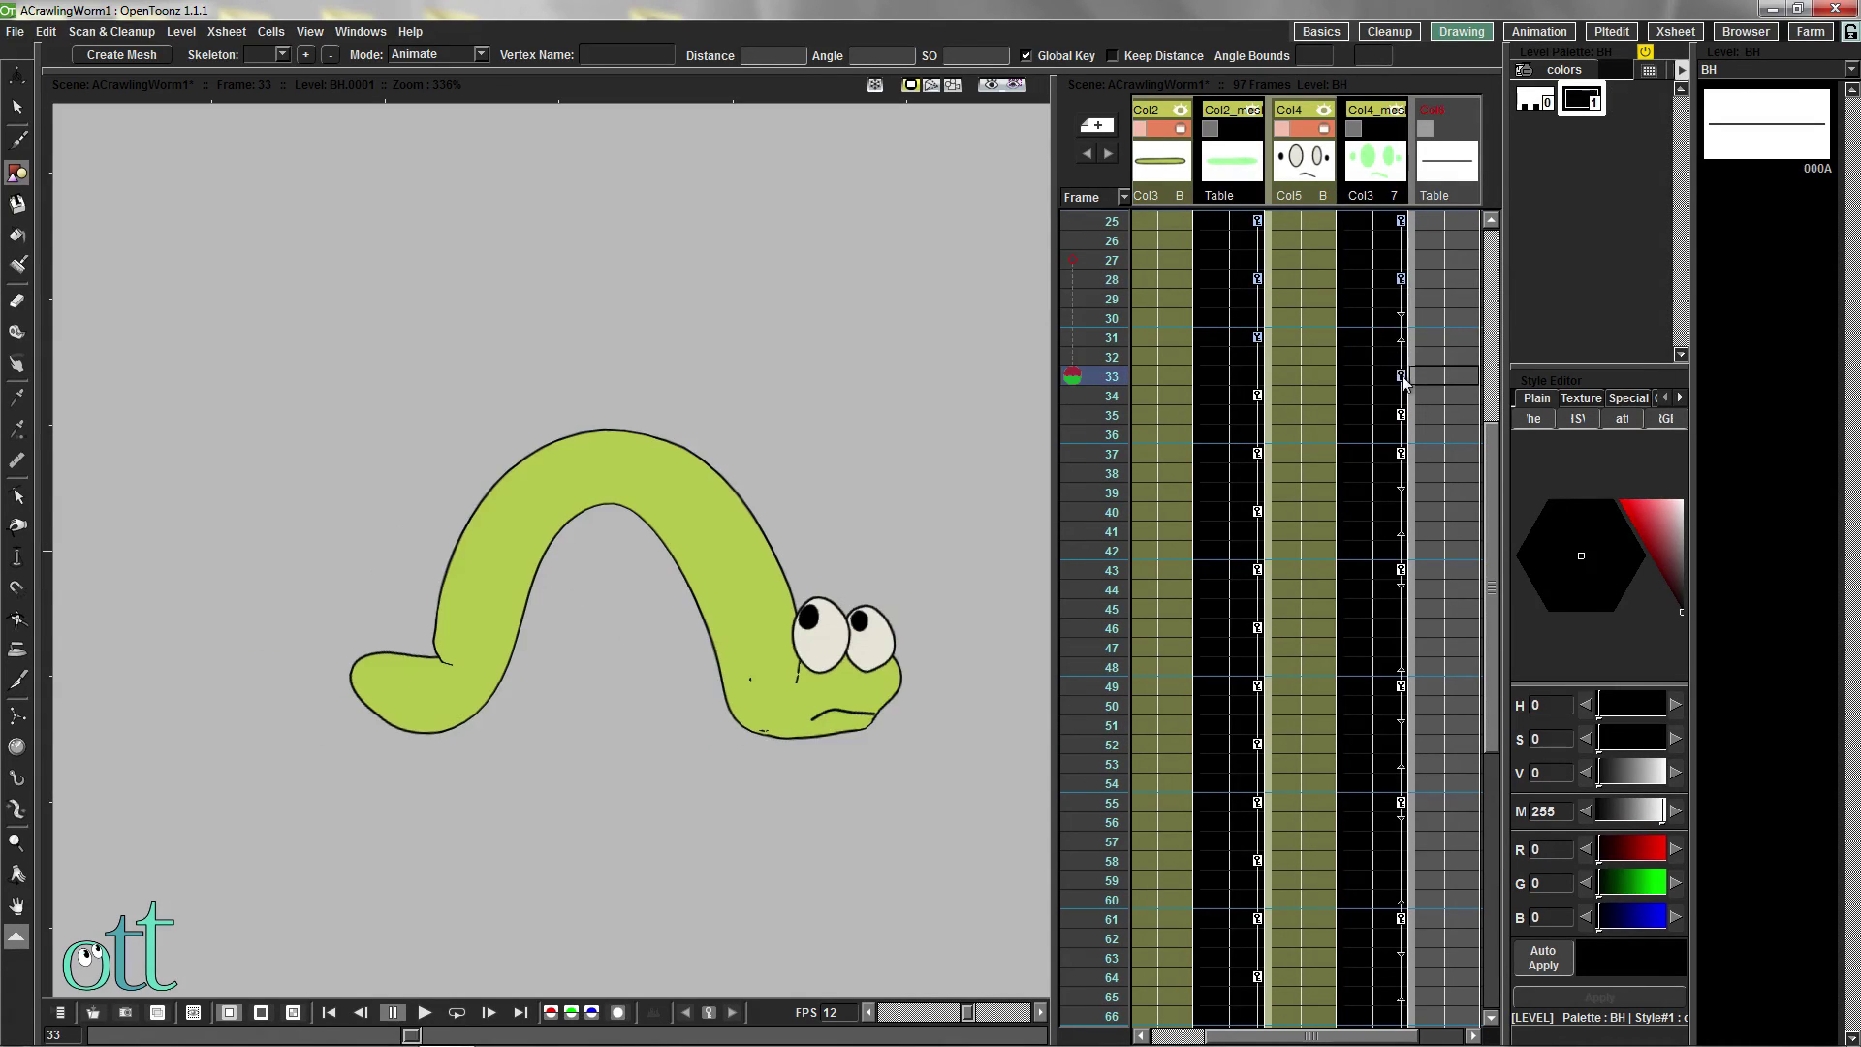
{"action": "left_click", "coordinate": [1402, 280]}
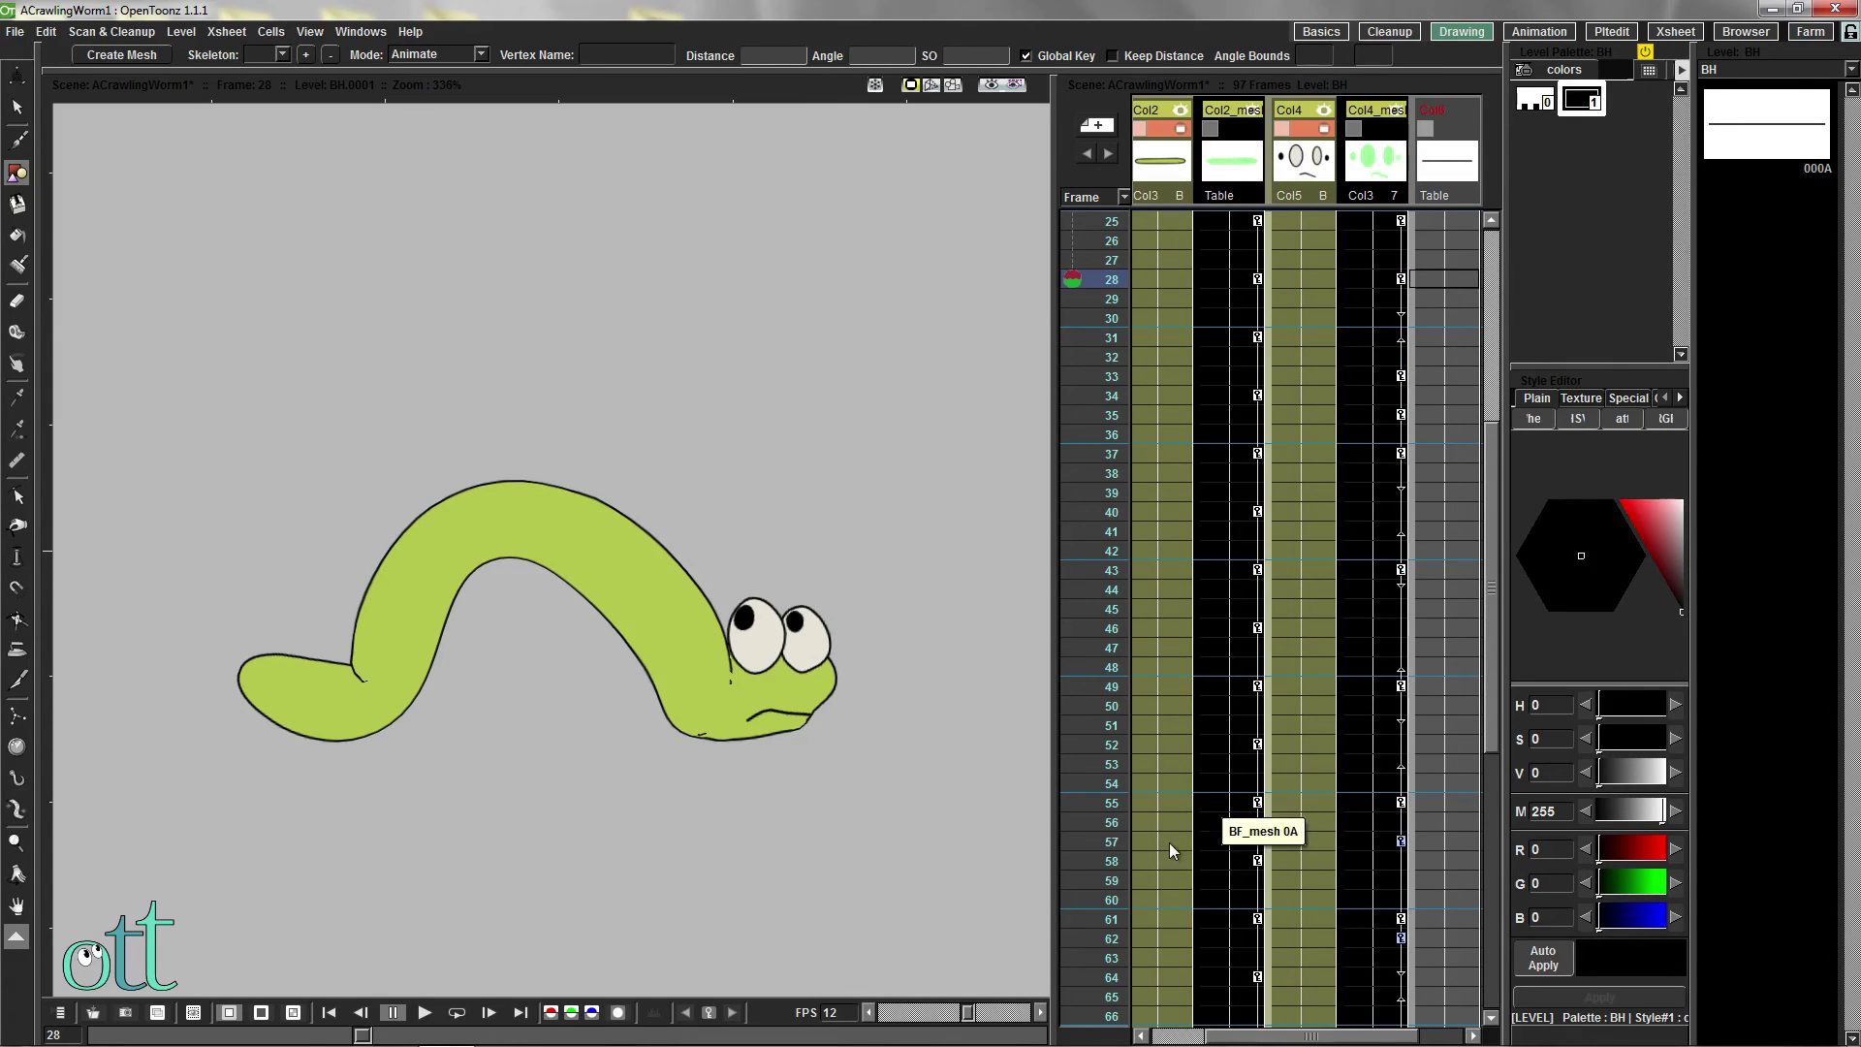
Move the BG_mesh keyframe from frame 61 to 63 and review the glance by scrubbing frames 43 to 88
{"action": "left_click", "coordinate": [1306, 571]}
{"action": "scroll", "coordinate": [815, 591], "scroll_direction": "down", "scroll_amount": 3}
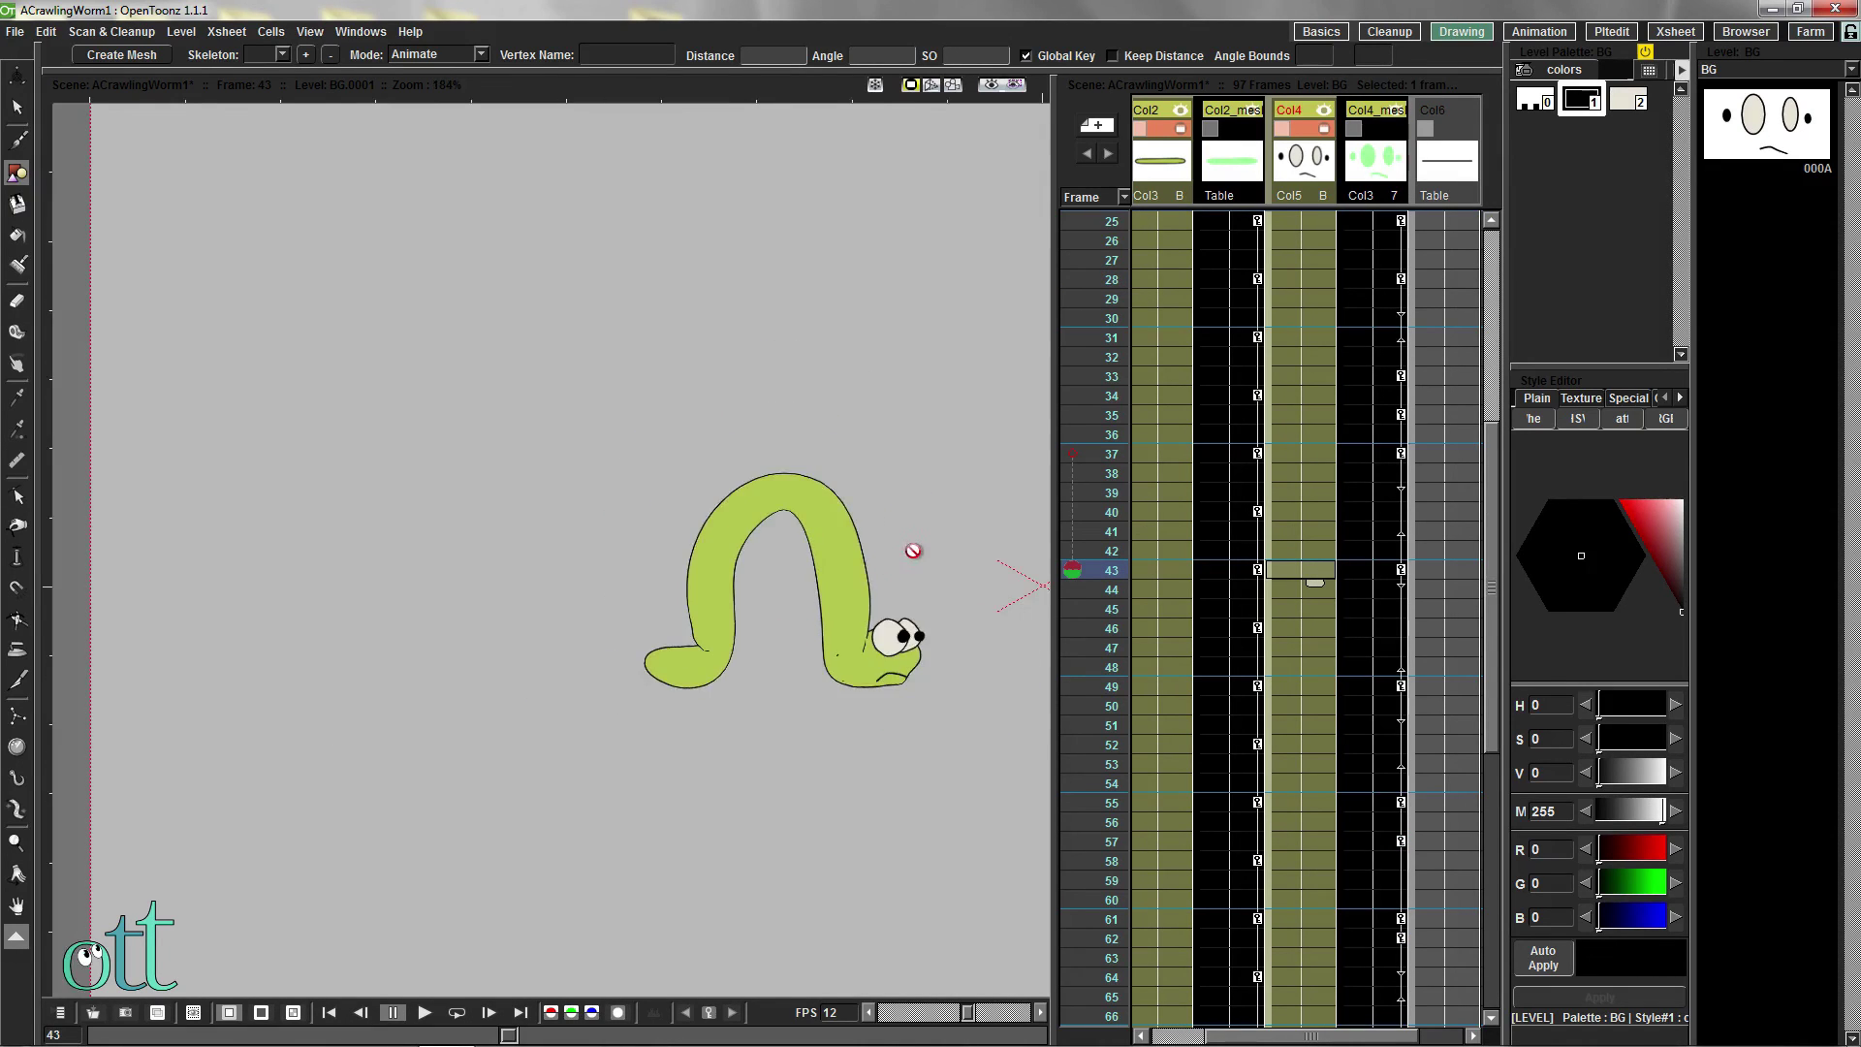
{"action": "left_click_drag", "start_coordinate": [1069, 578], "coordinate": [1085, 898]}
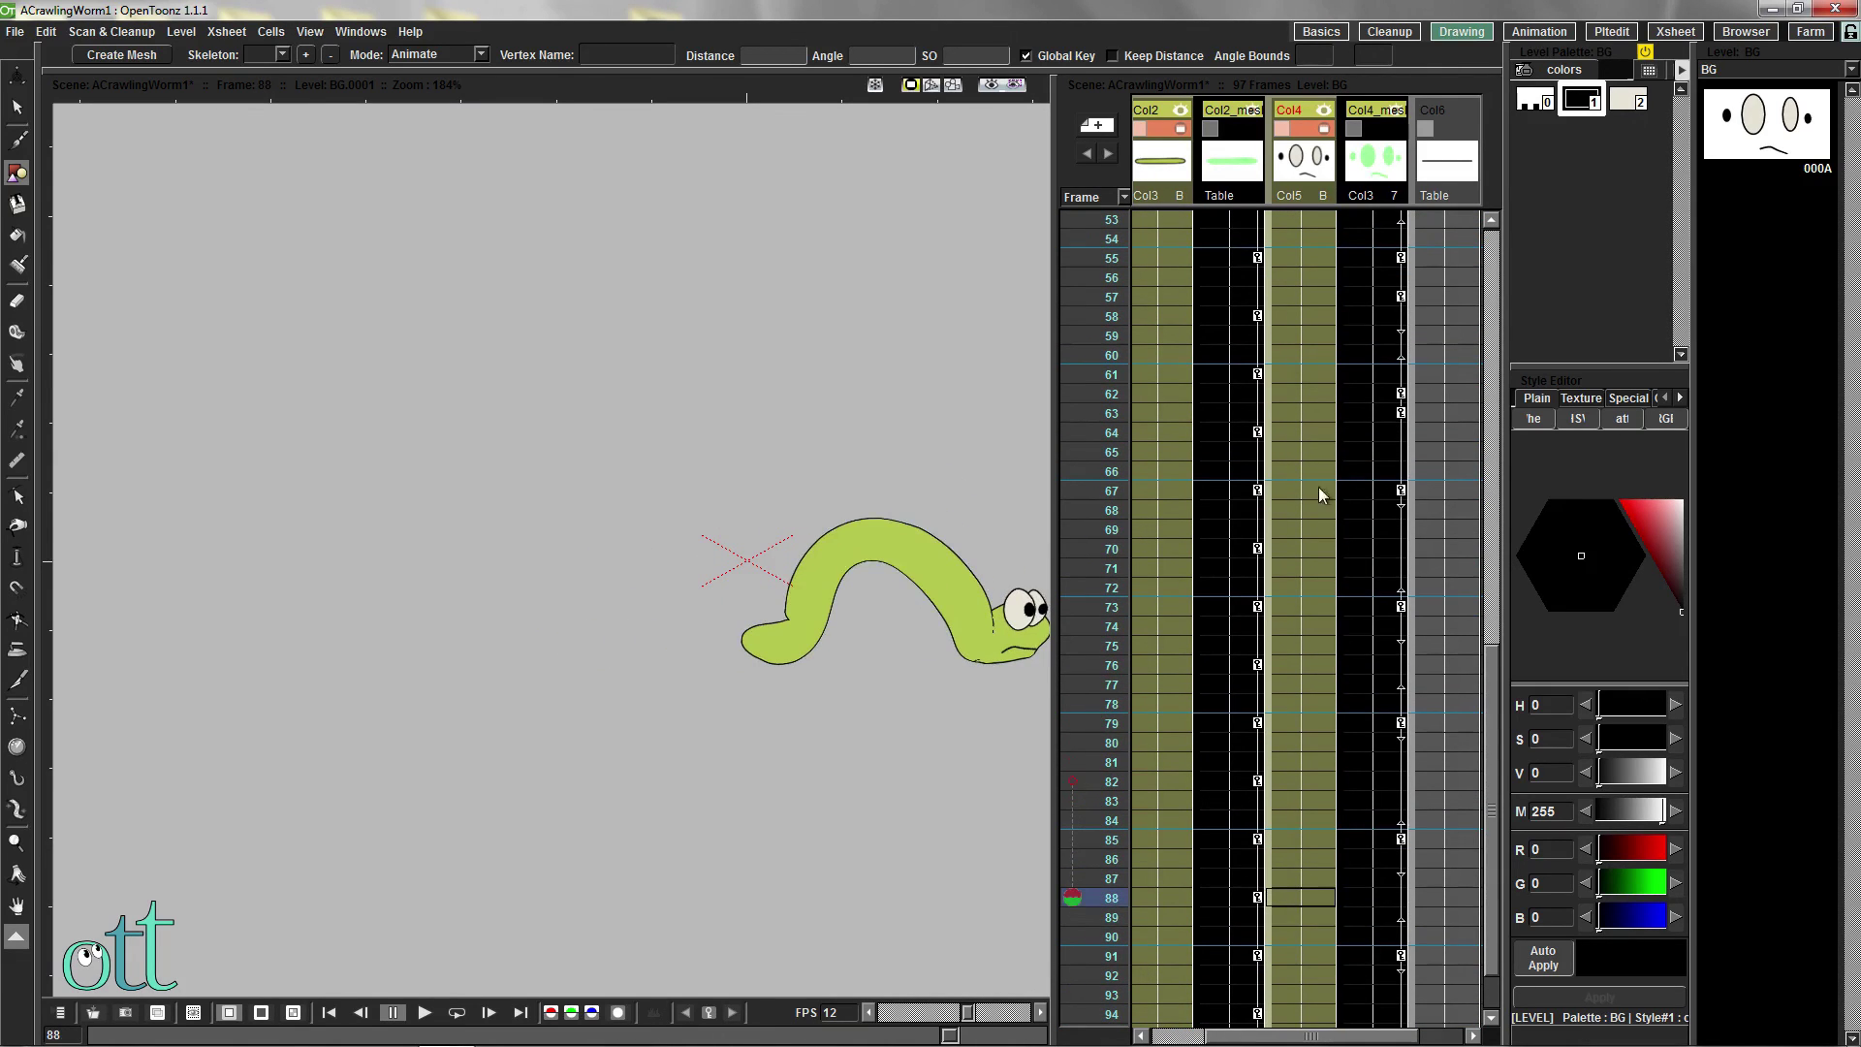
{"action": "scroll", "coordinate": [1289, 548], "scroll_direction": "down", "scroll_amount": 2}
{"action": "left_click", "coordinate": [1375, 276]}
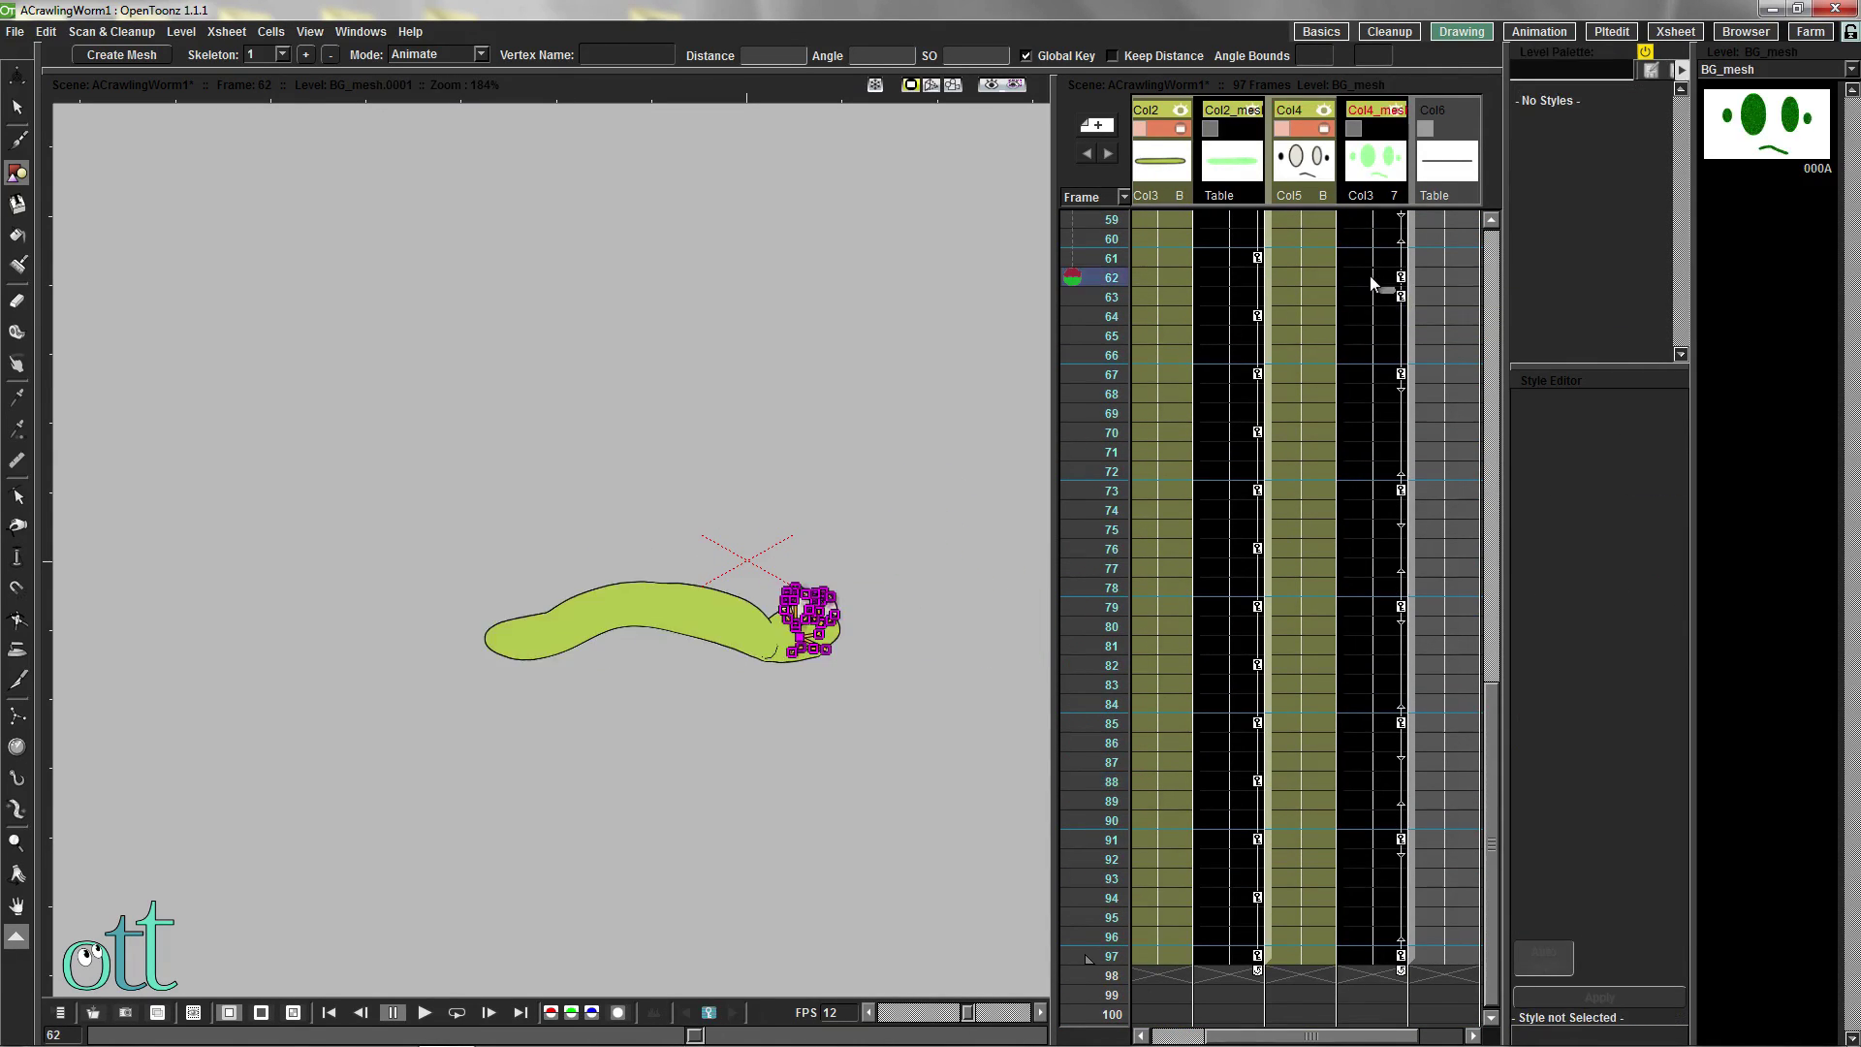
{"action": "left_click", "coordinate": [1305, 275]}
{"action": "left_click", "coordinate": [1300, 299]}
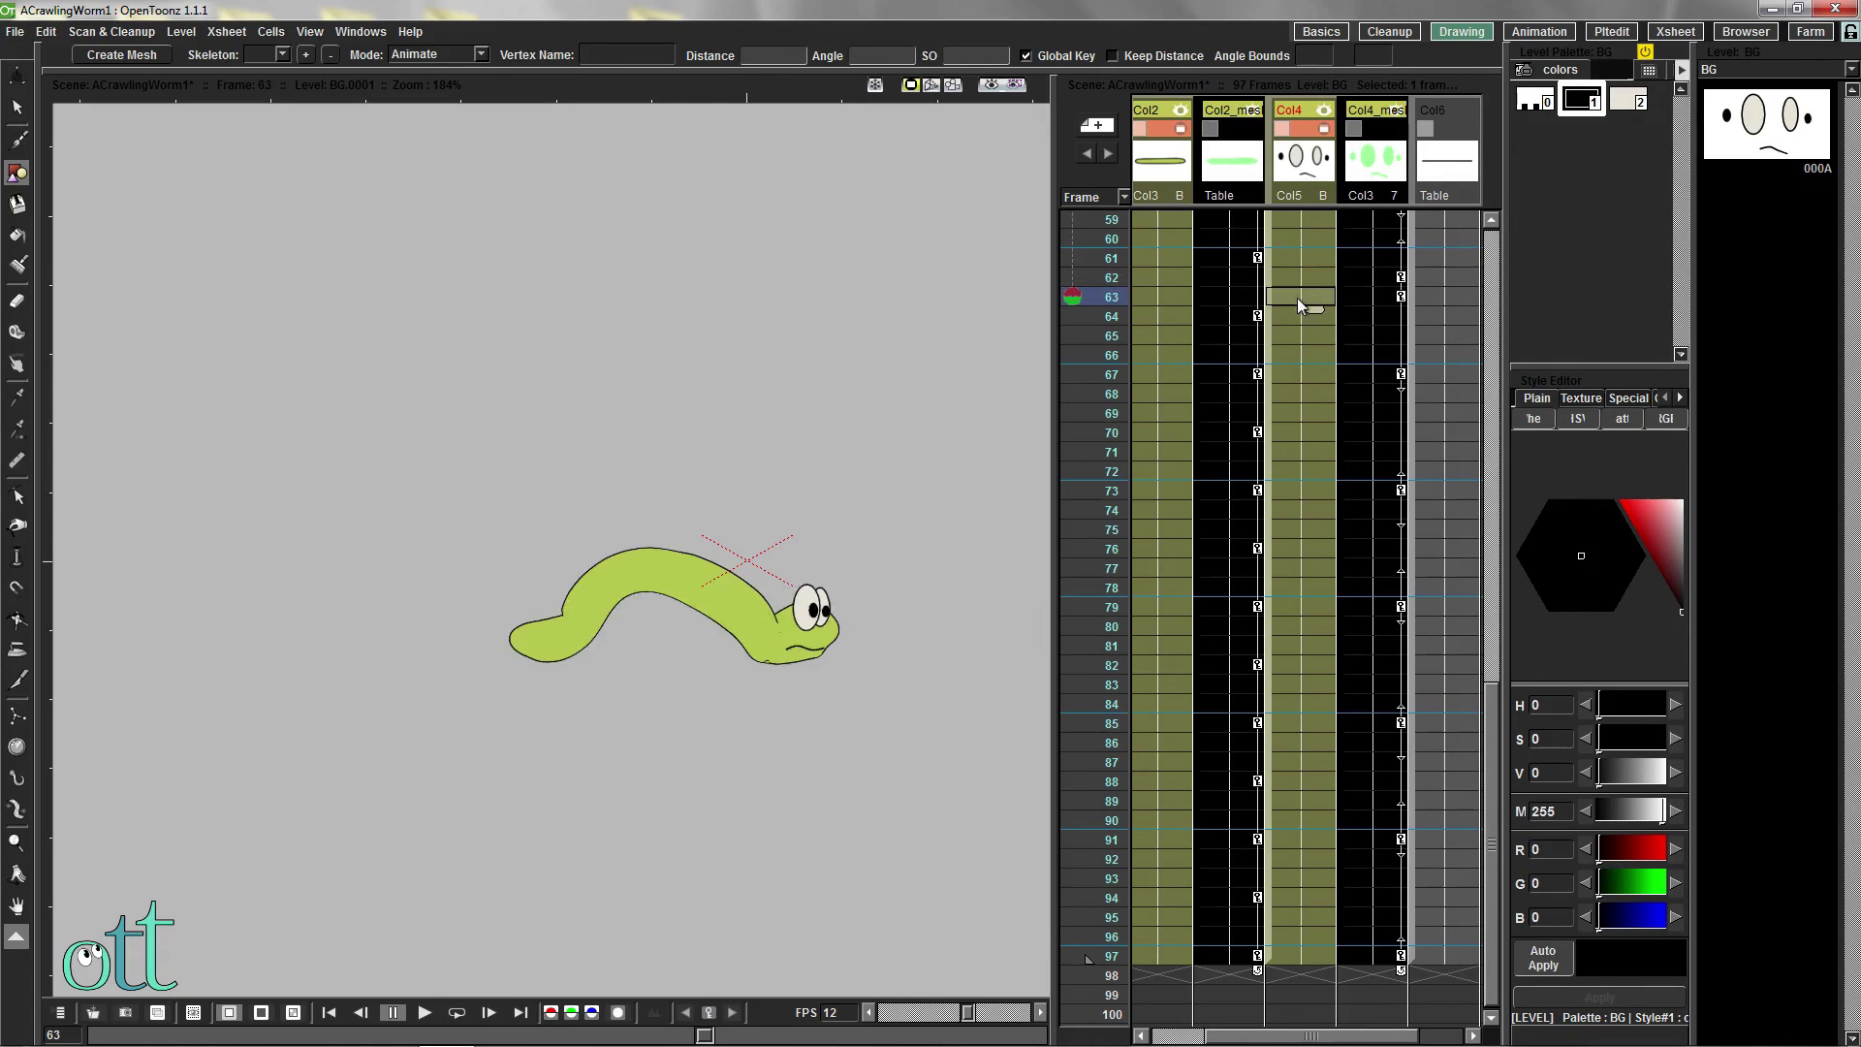
{"action": "left_click", "coordinate": [1295, 277]}
{"action": "scroll", "coordinate": [1295, 276], "scroll_direction": "up", "scroll_amount": 2}
{"action": "left_click", "coordinate": [1317, 298]}
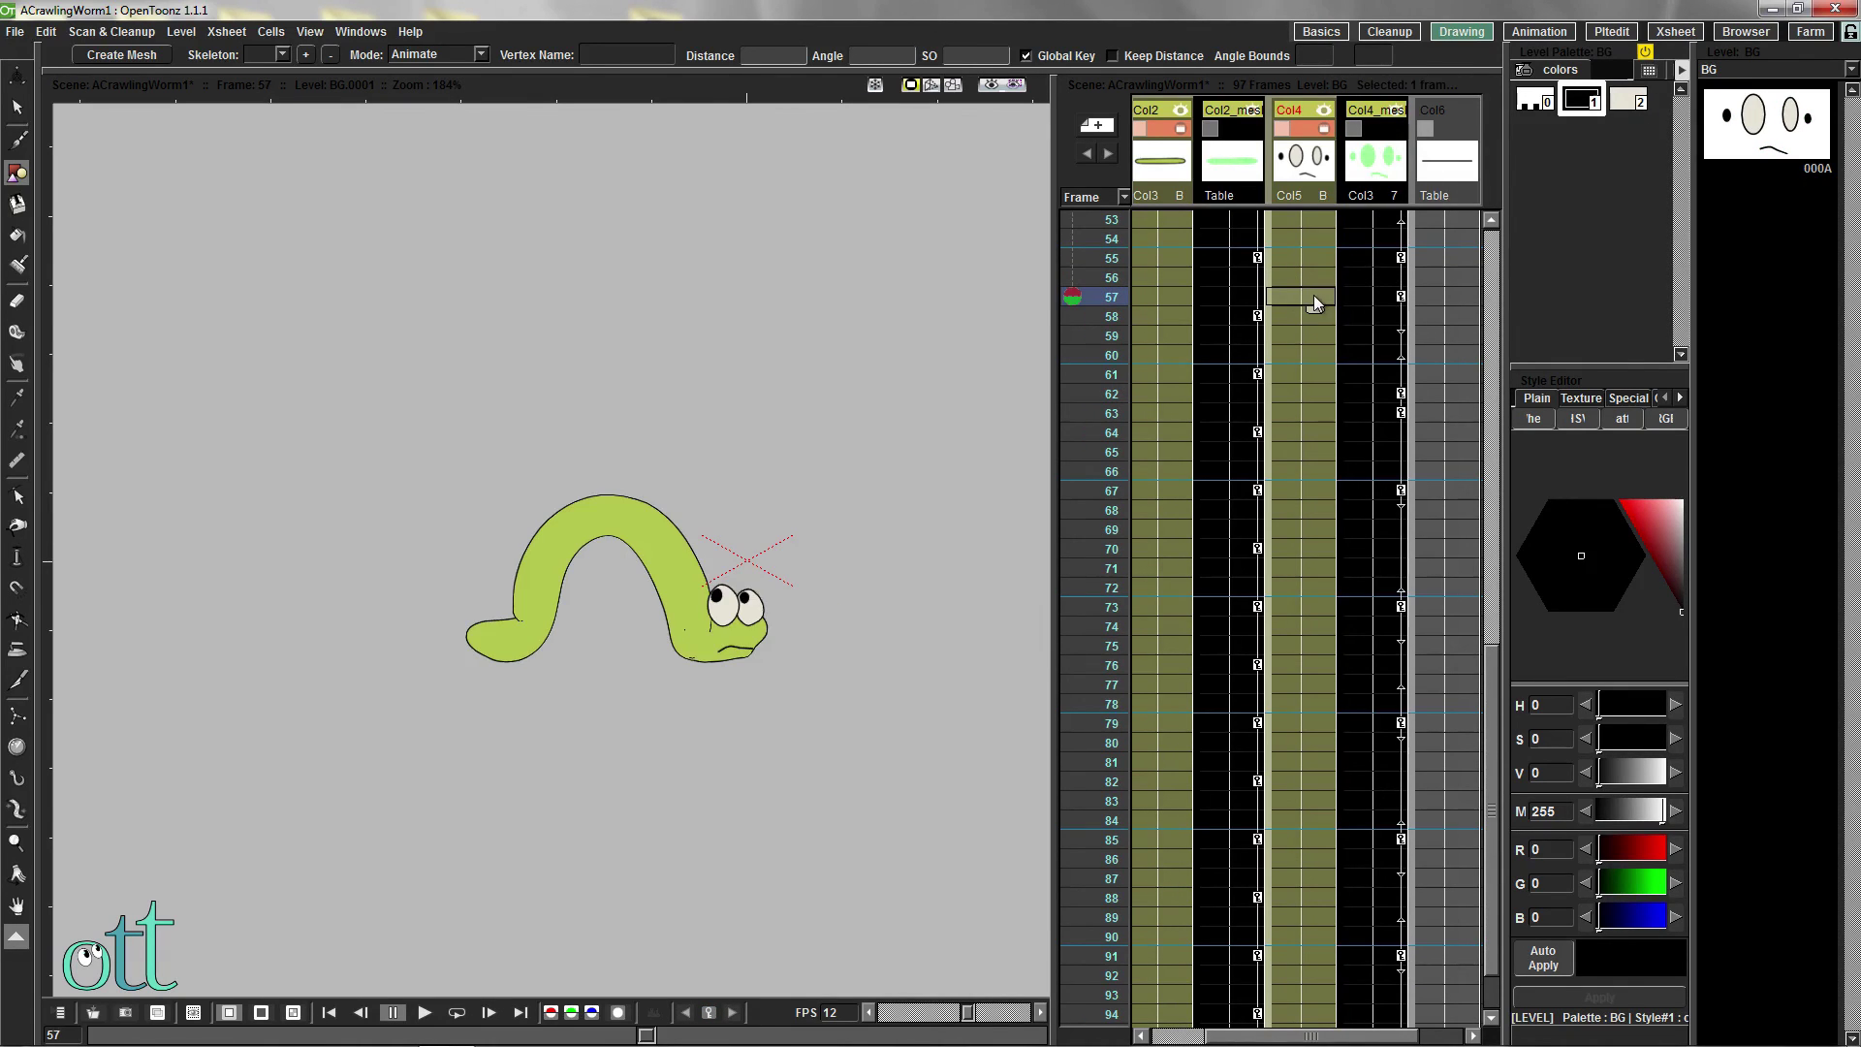
Copy the backward-glance BG_mesh keyframe to frames 87 and 92, and move the keyframe at frame 91 to 94
{"action": "left_click", "coordinate": [1401, 296]}
{"action": "left_click", "coordinate": [1401, 394]}
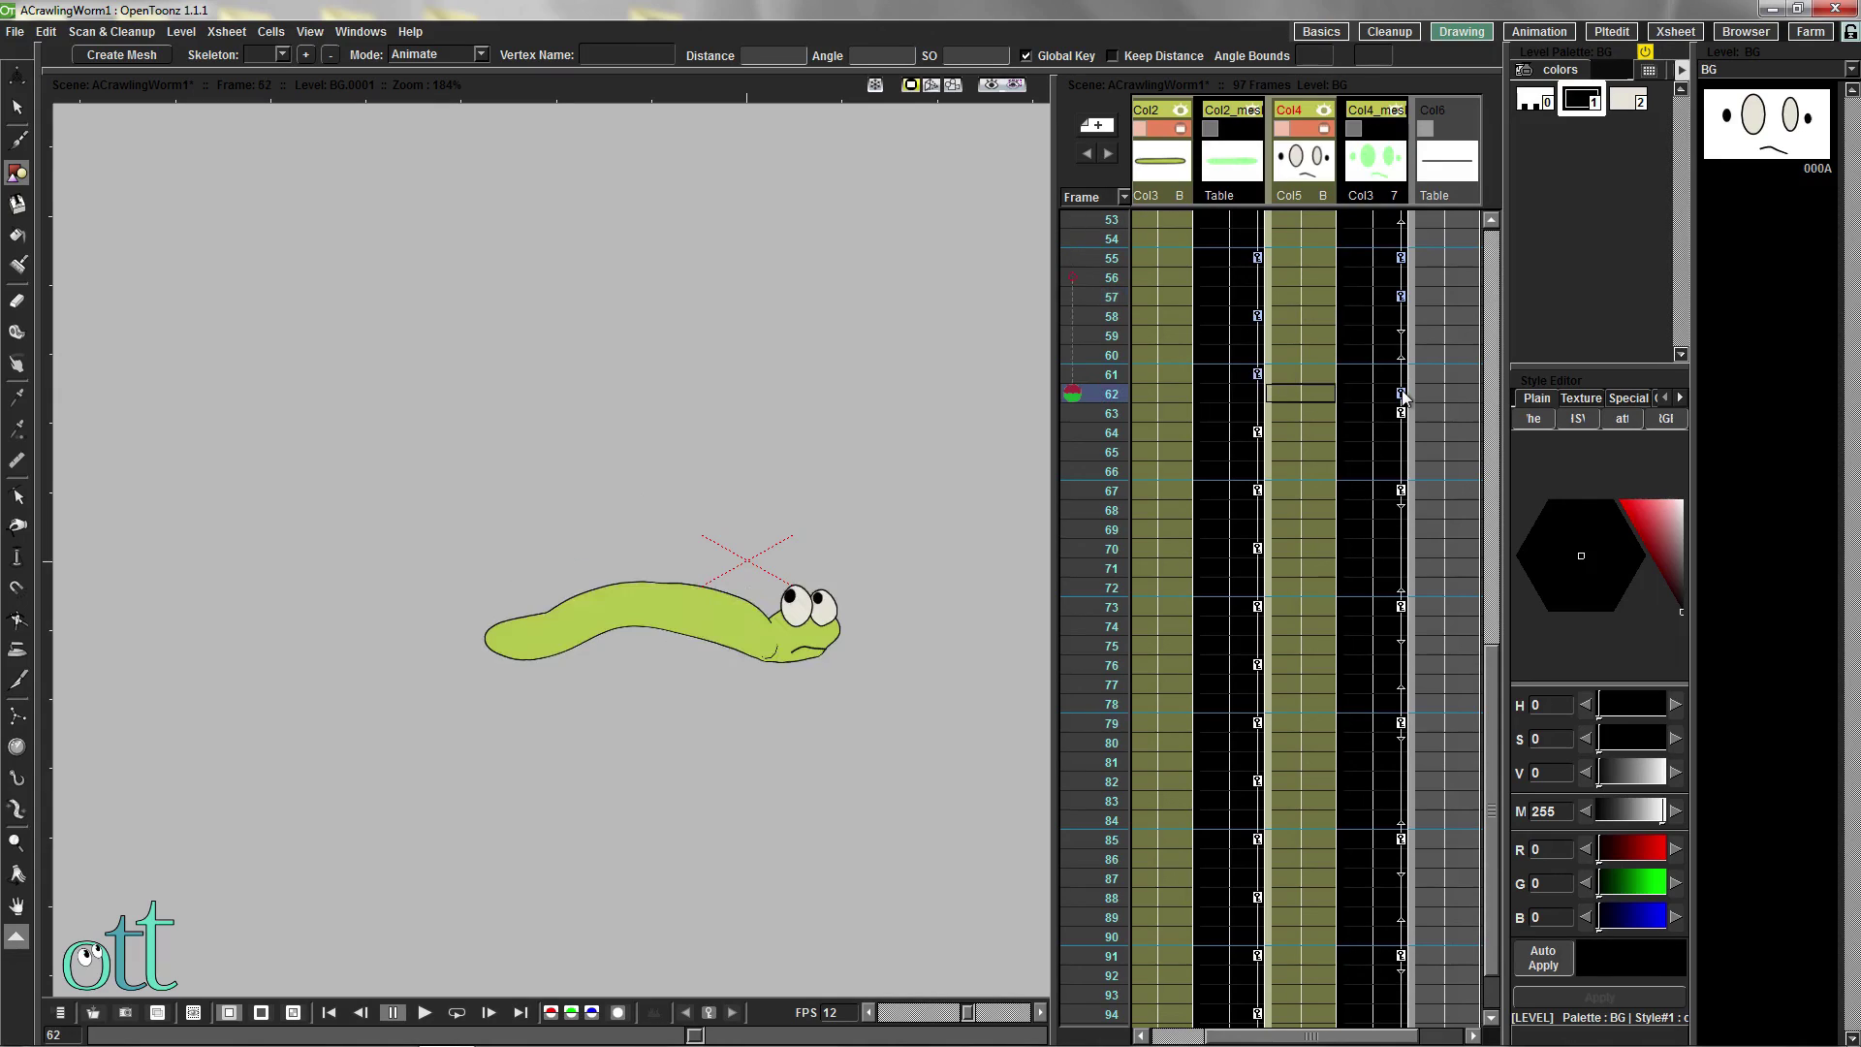
{"action": "left_click", "coordinate": [1411, 299]}
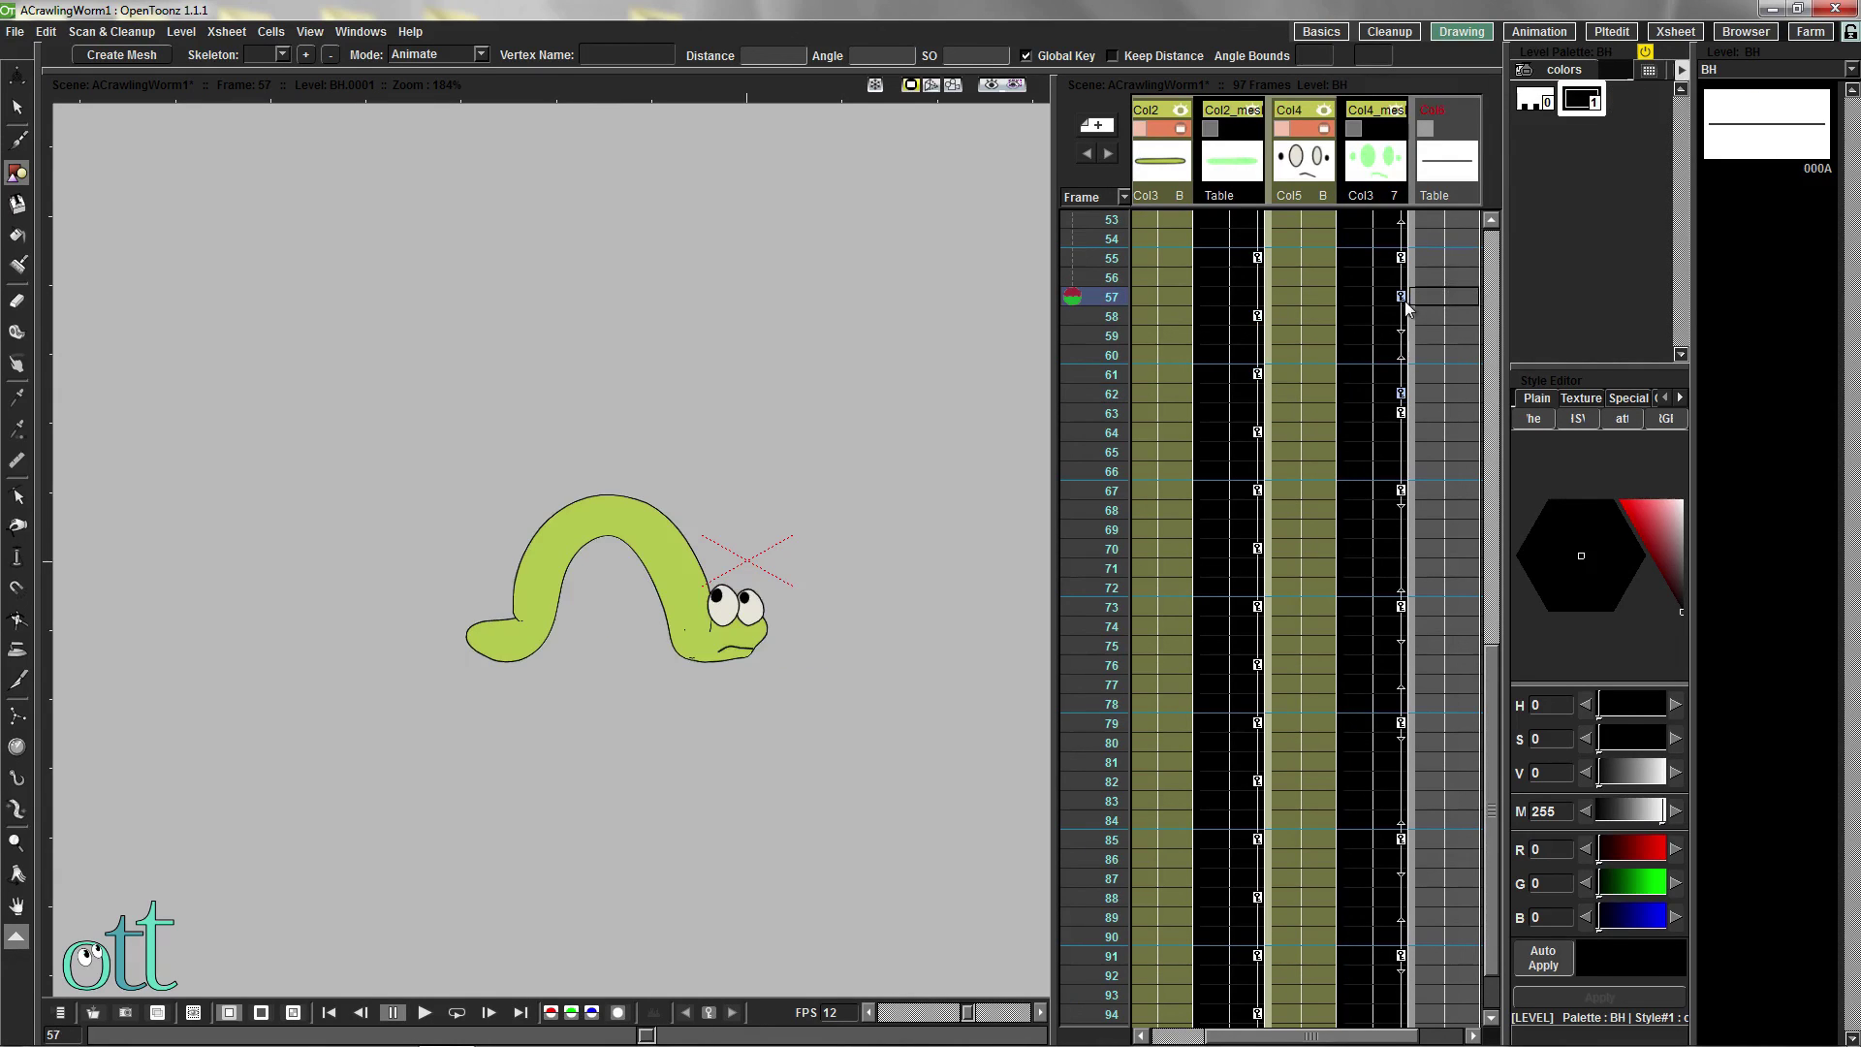
{"action": "left_click_drag", "start_coordinate": [1401, 897], "coordinate": [1416, 1021]}
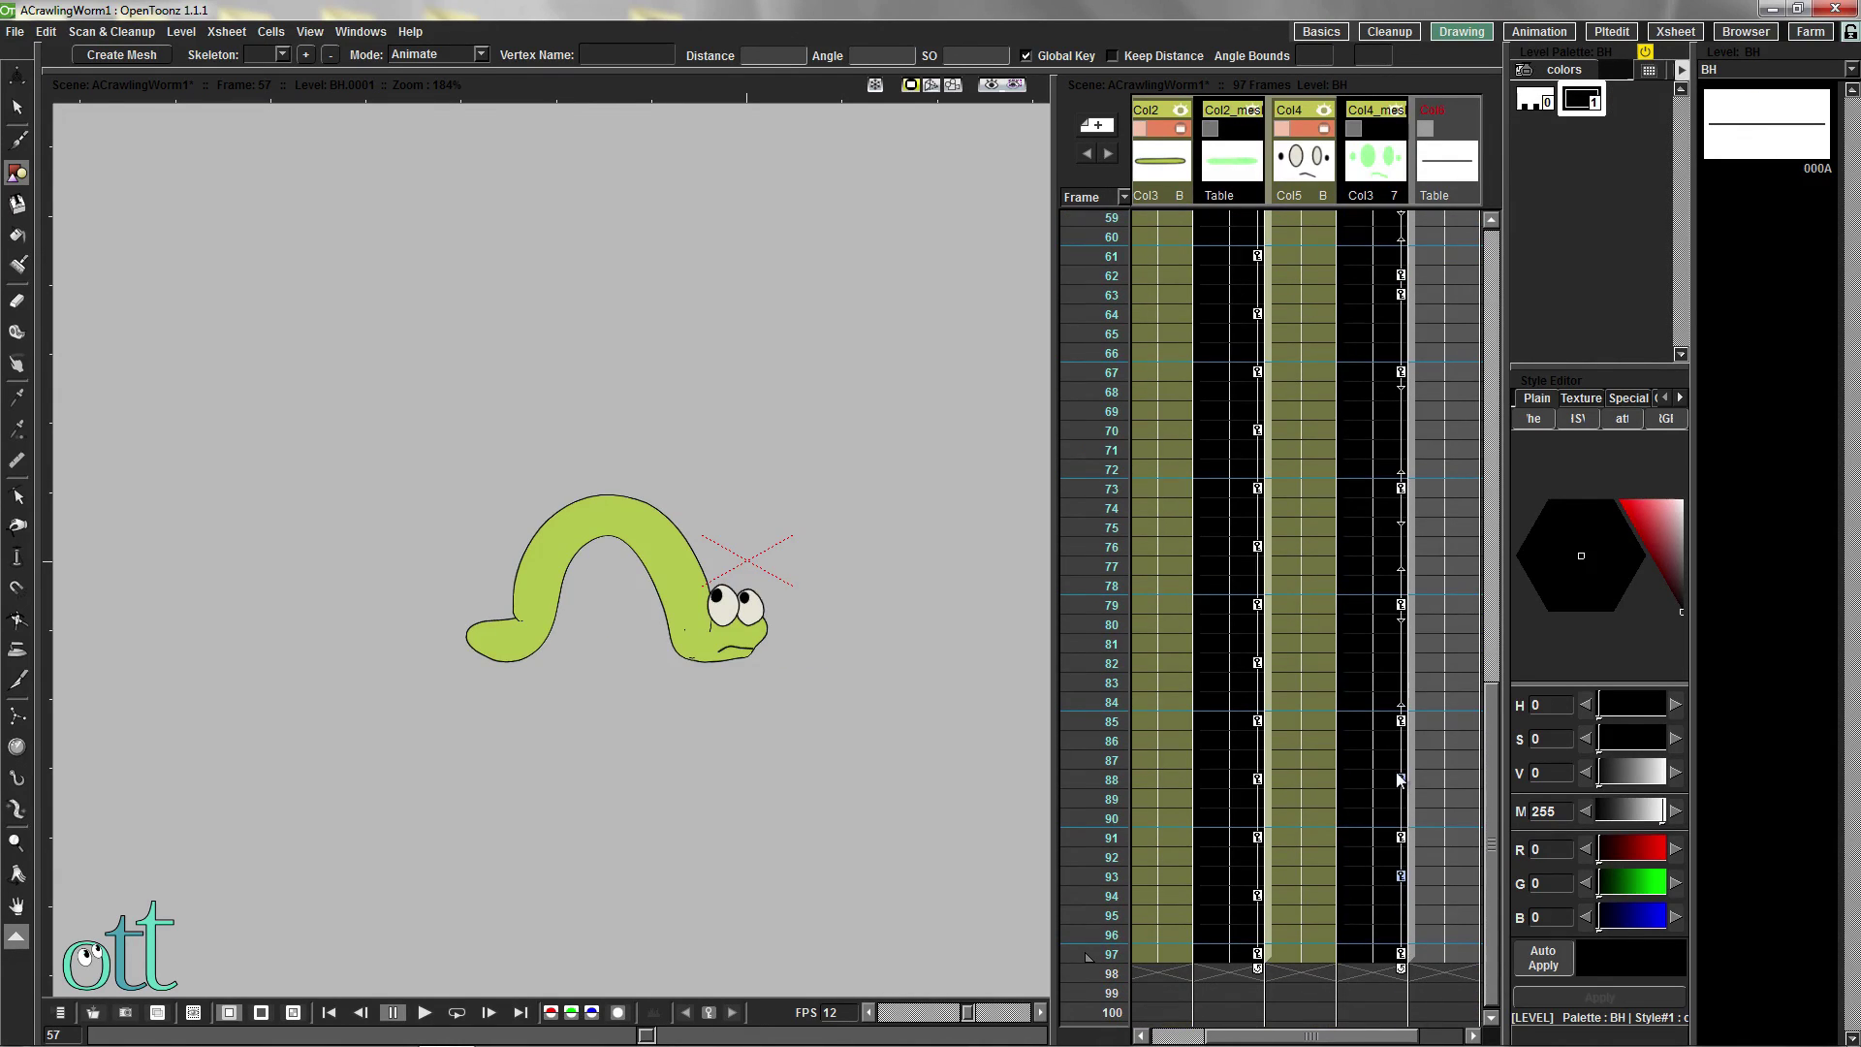
{"action": "left_click", "coordinate": [1402, 839]}
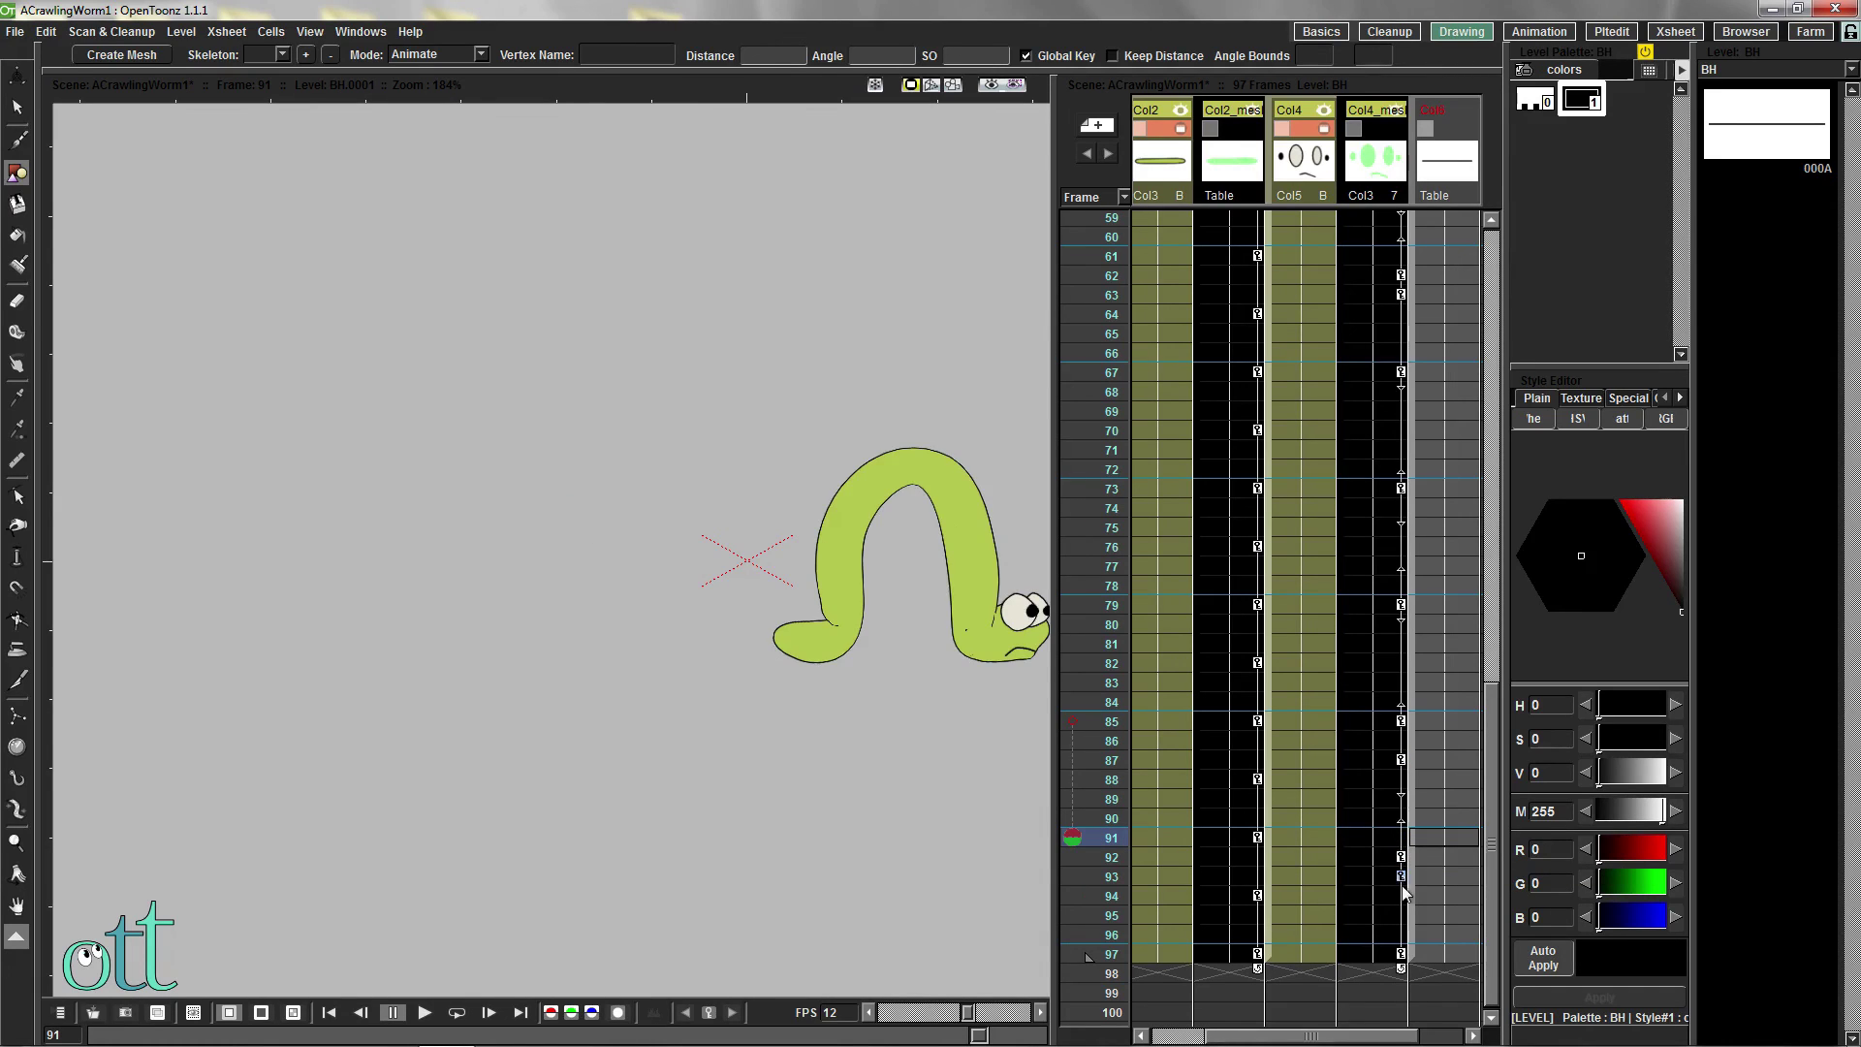
Play the full crawl animation in a loop from frame 1 with the camera frame in view, and stop playback
{"action": "scroll", "coordinate": [958, 807], "scroll_direction": "down", "scroll_amount": 3}
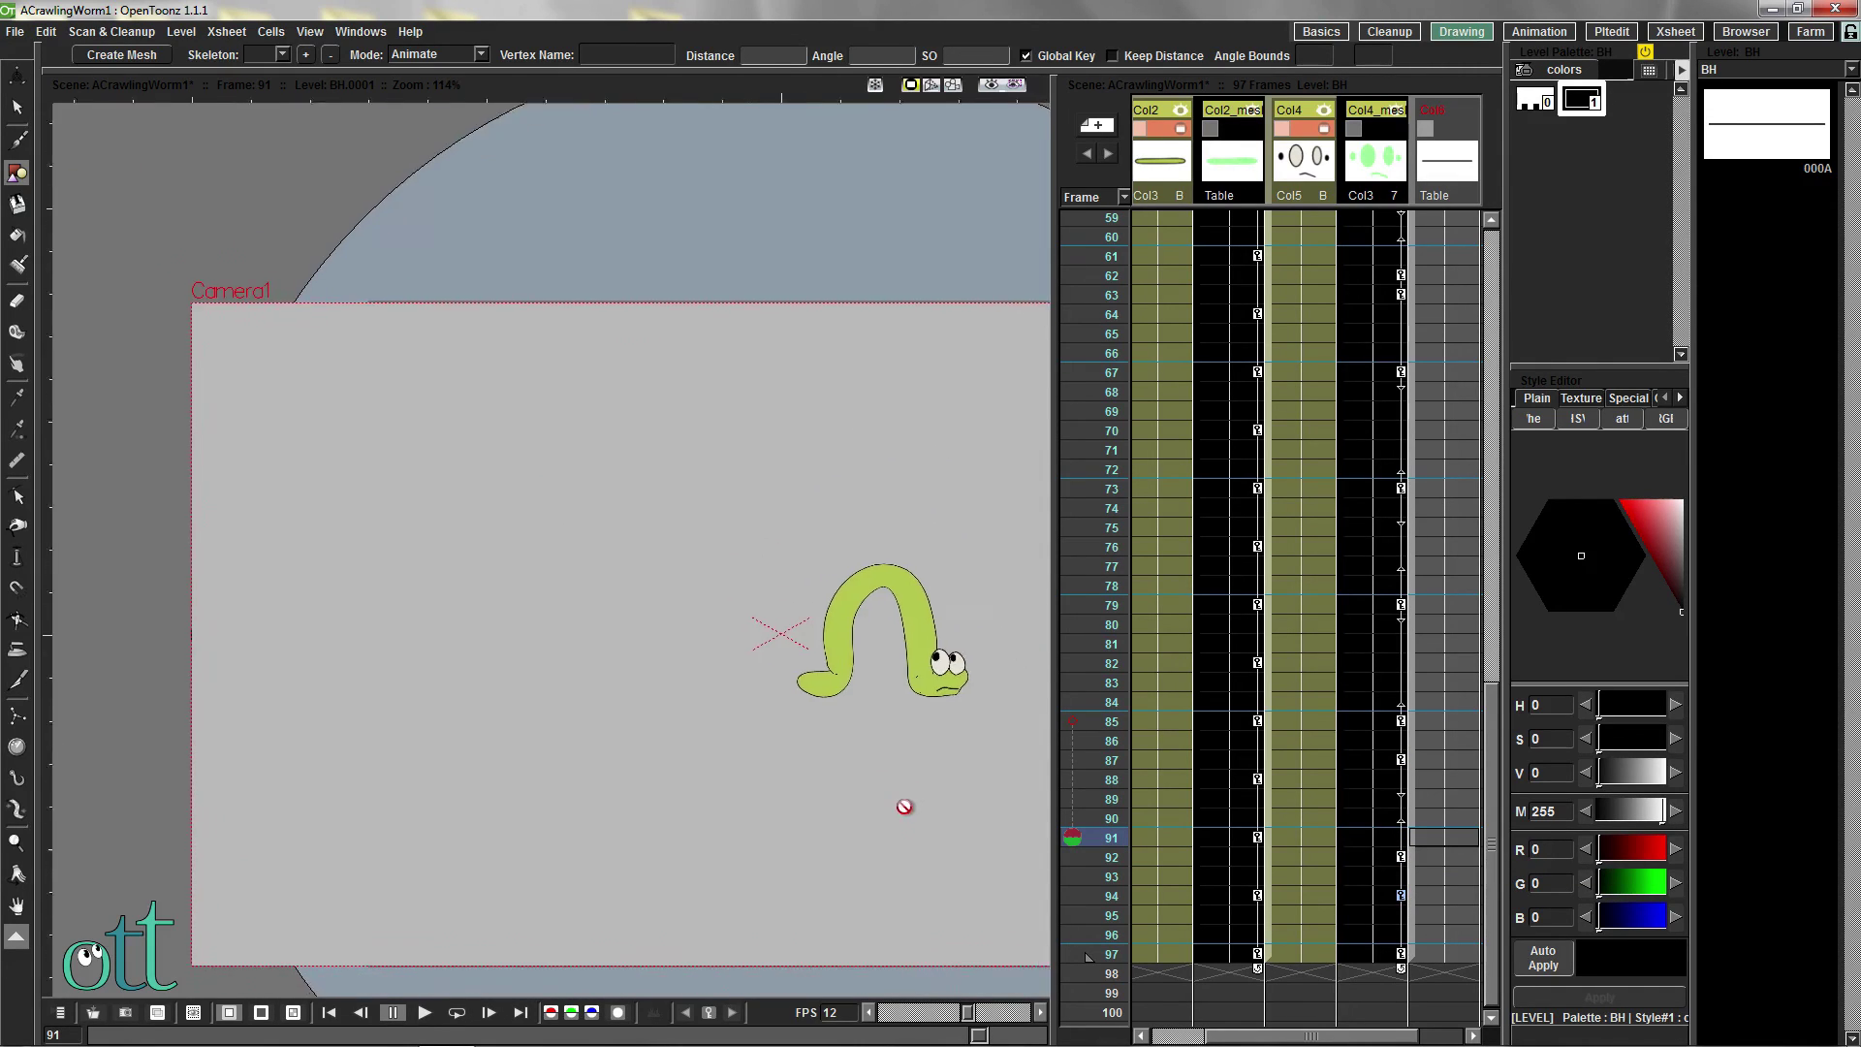
{"action": "left_click", "coordinate": [329, 1012]}
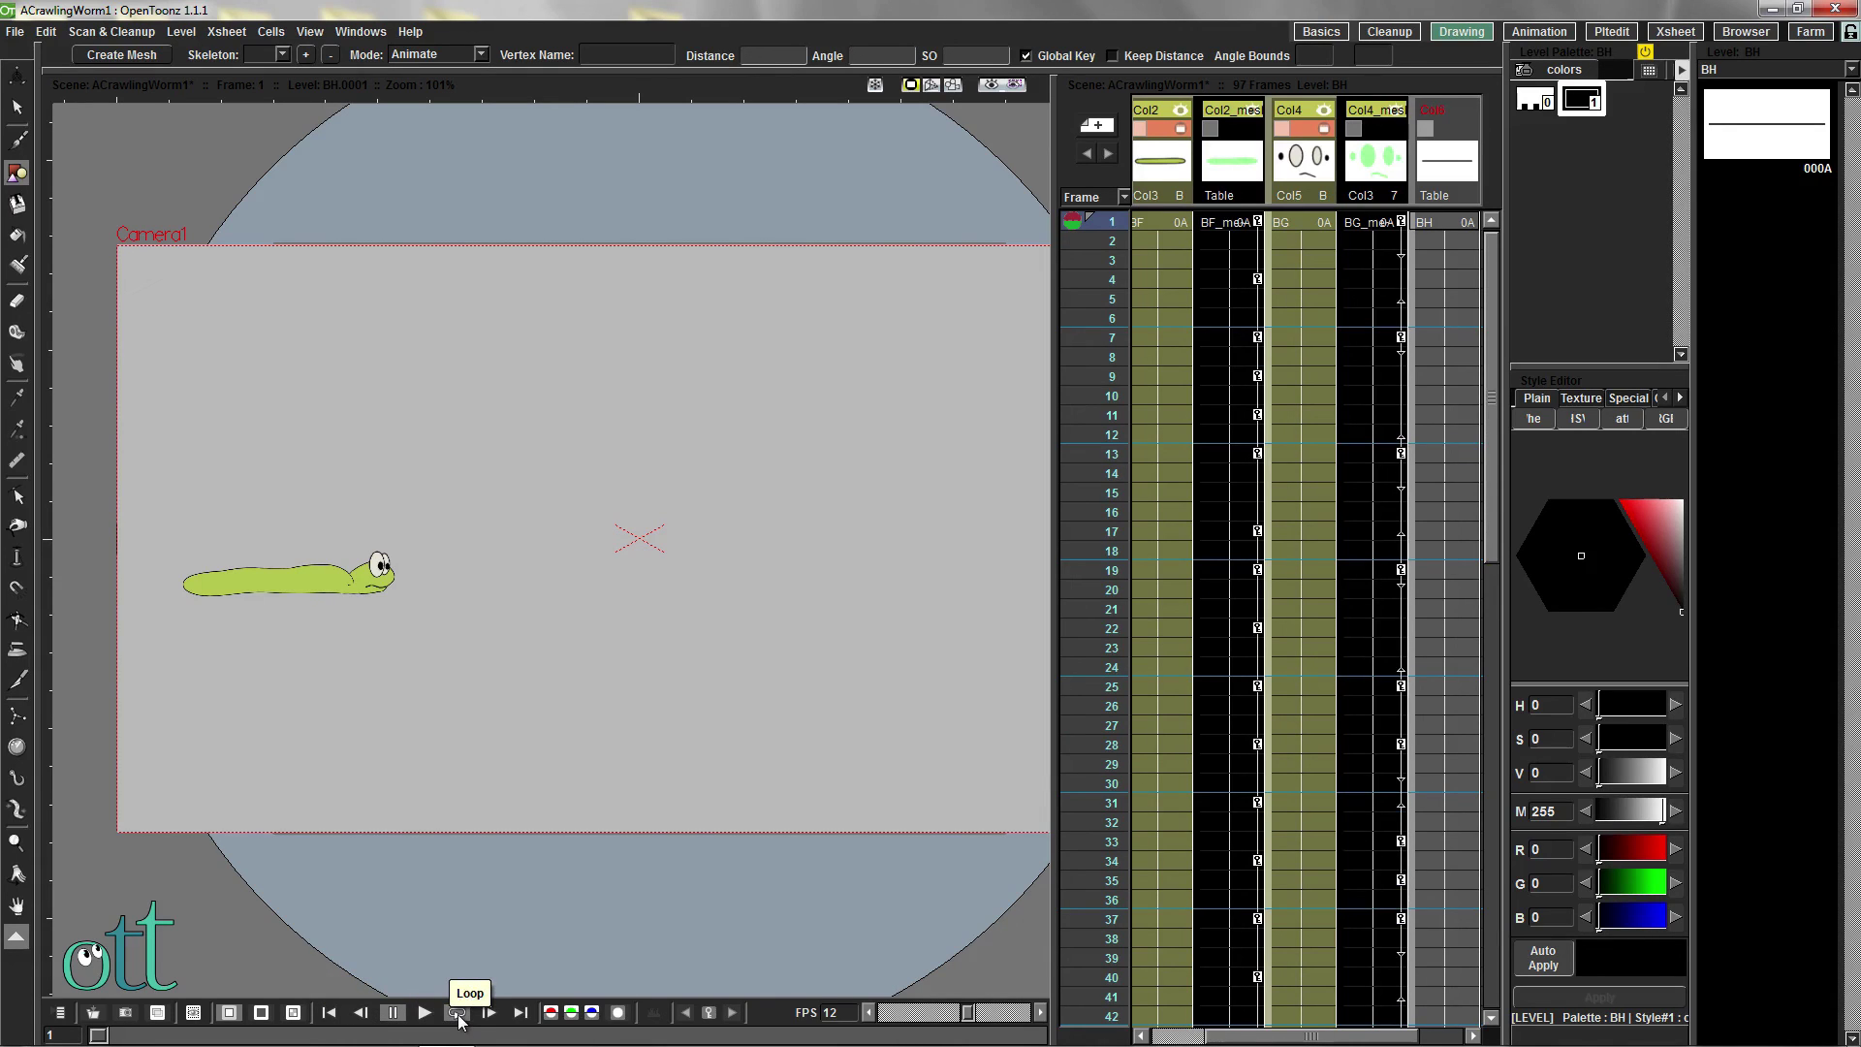
{"action": "key", "text": "p"}
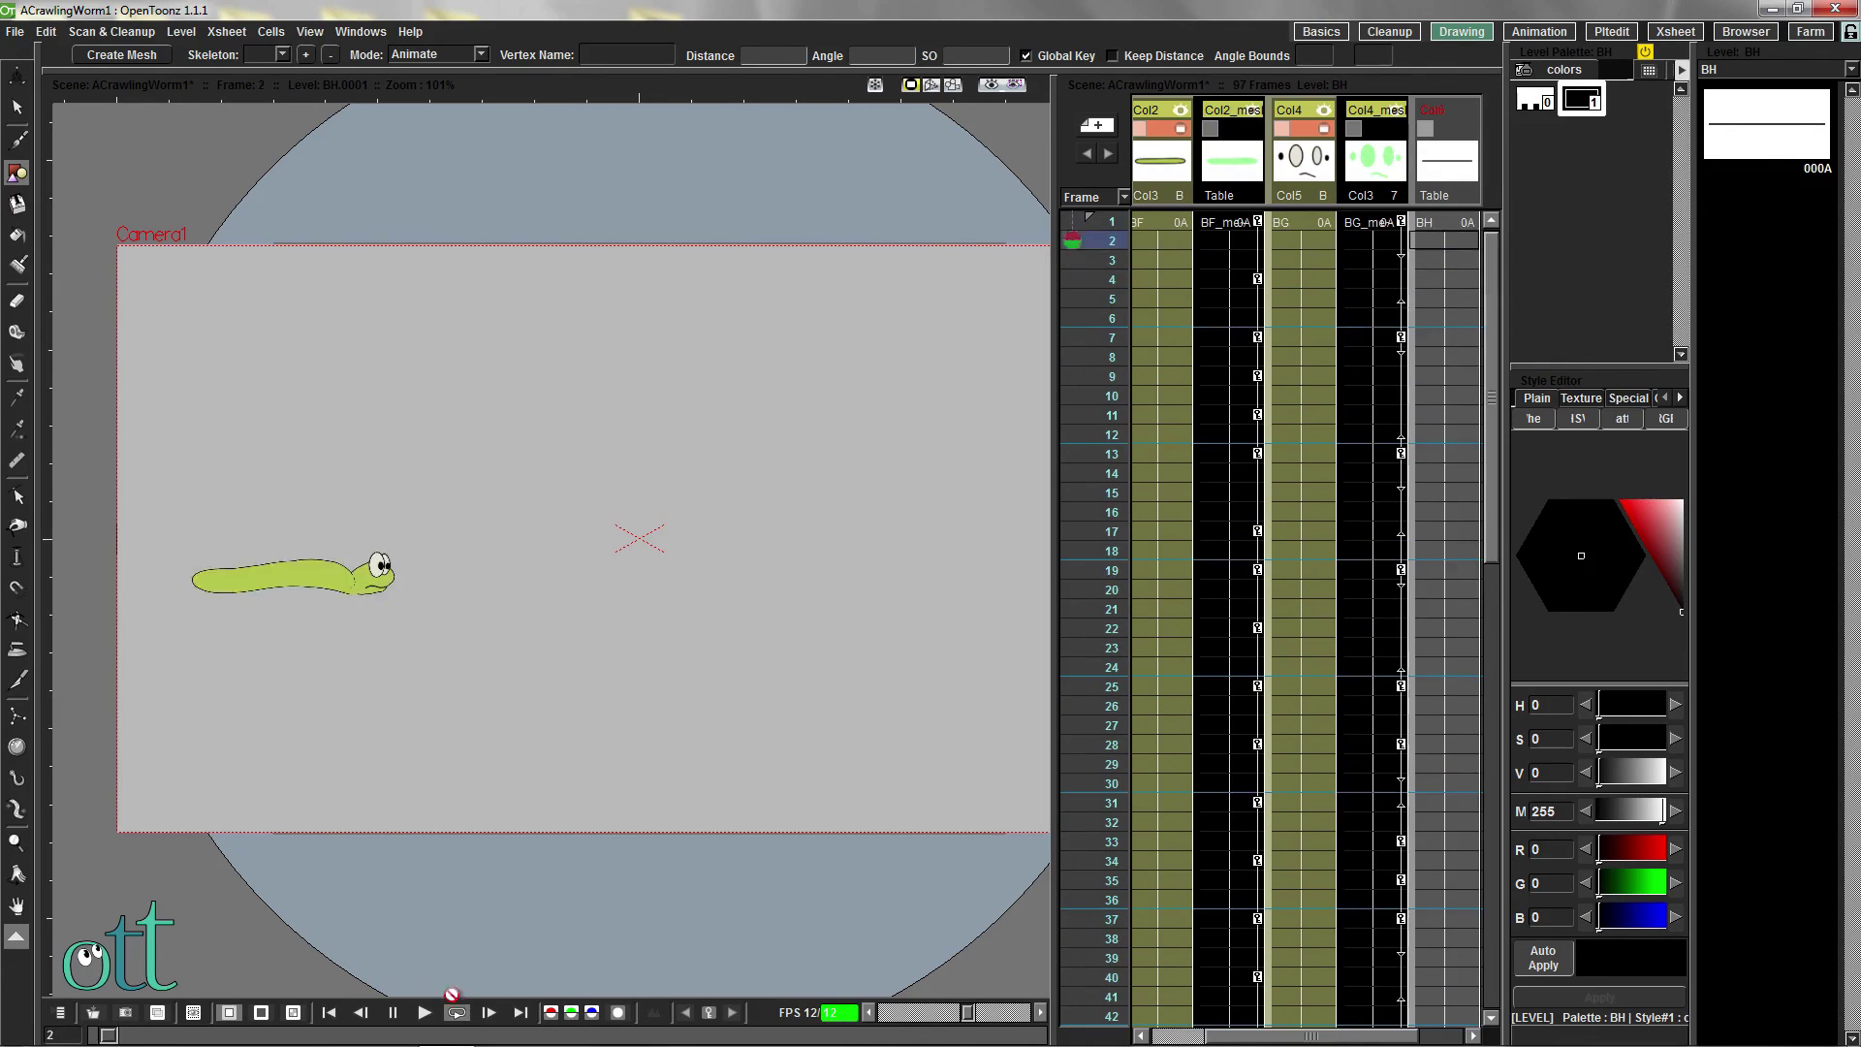
{"action": "left_click", "coordinate": [393, 1013]}
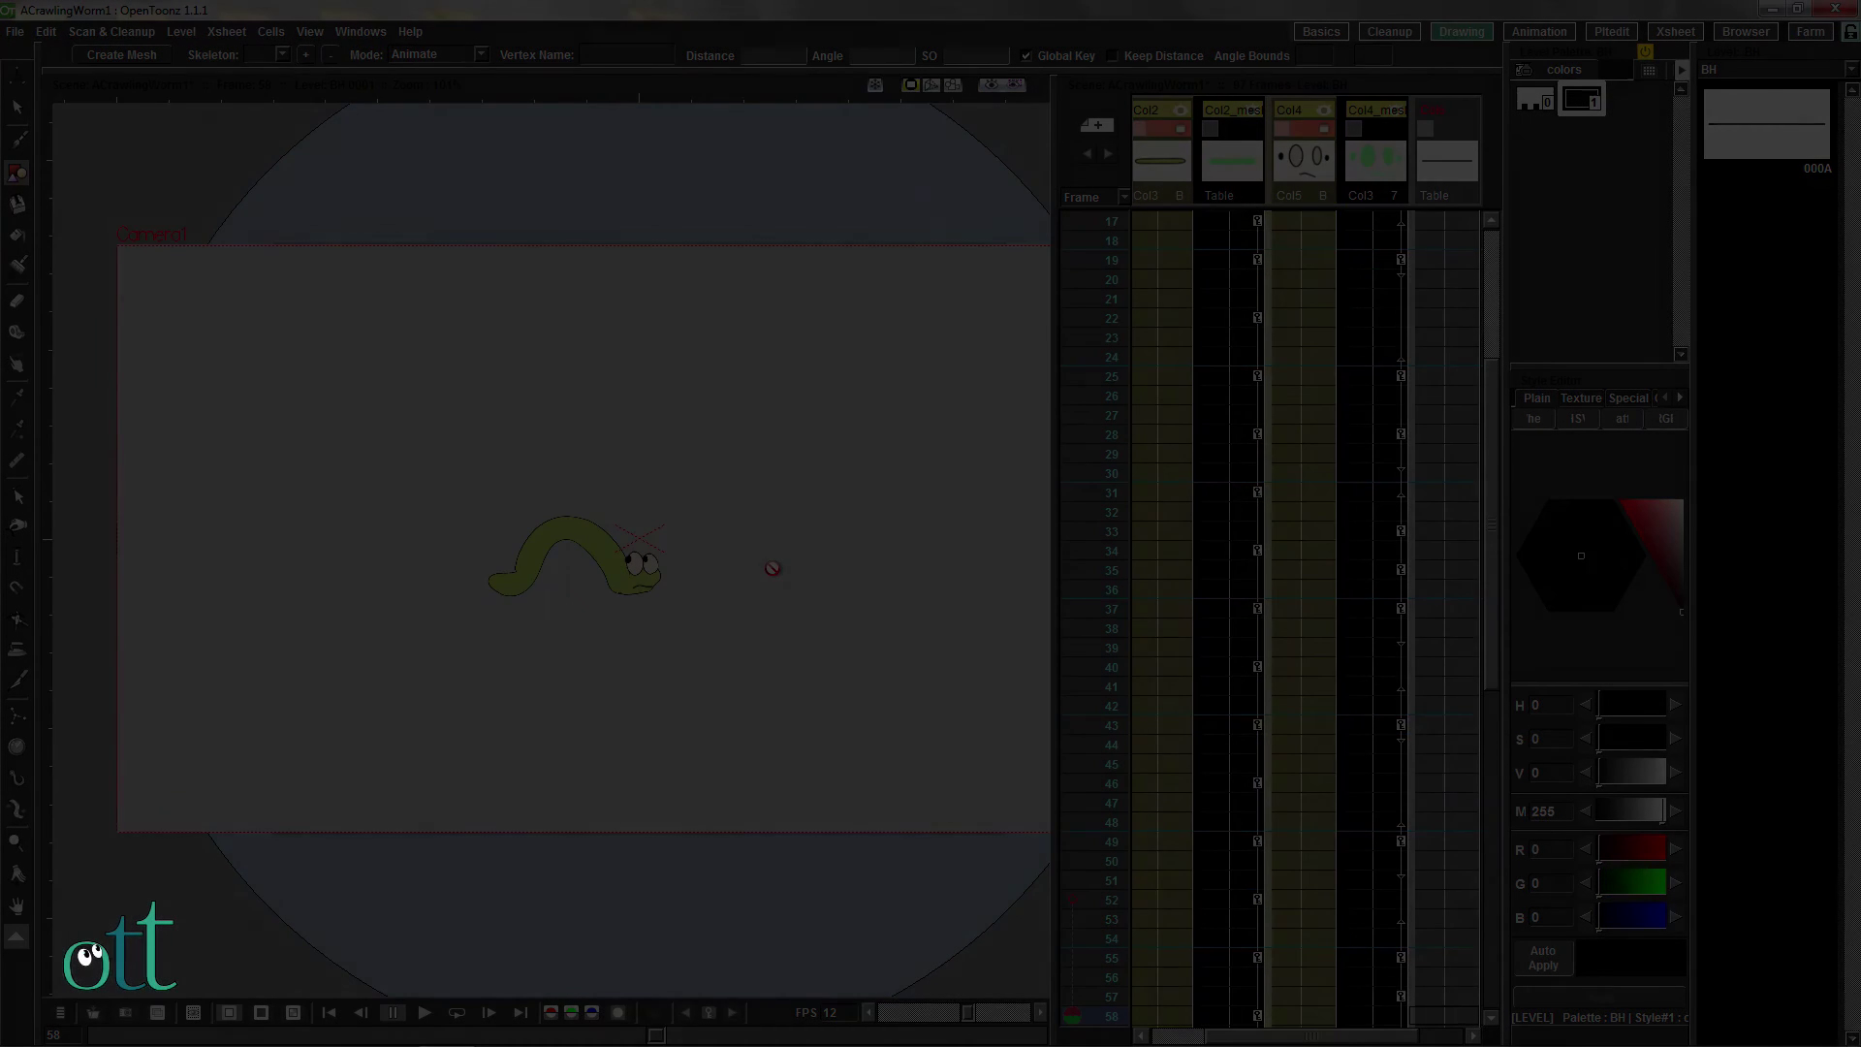